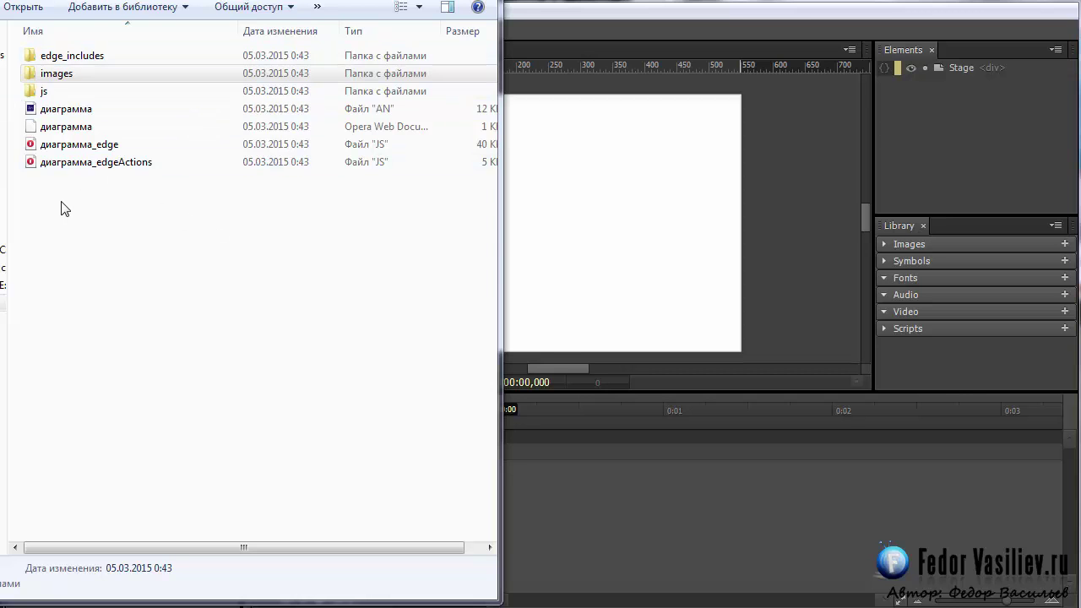
Place the various-chart-types image from the images folder onto the stage
double_click(44, 77)
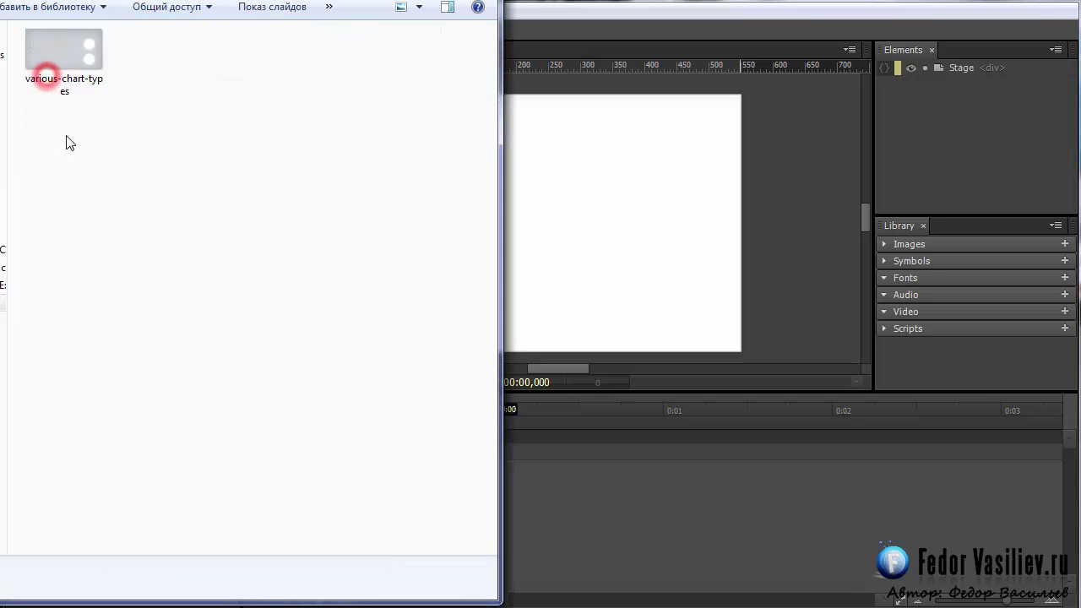
click(69, 69)
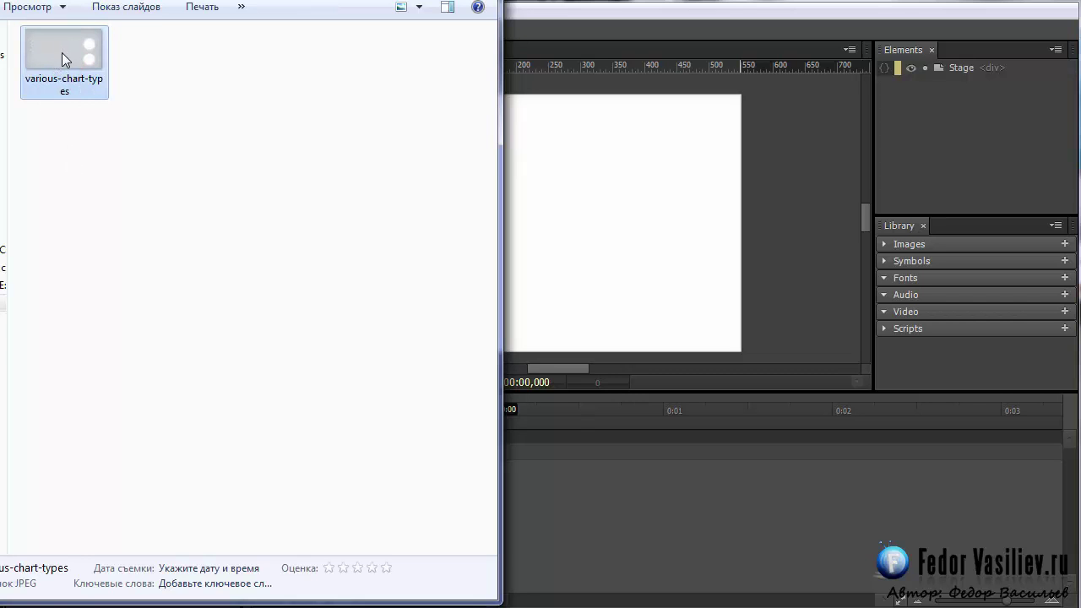
drag(62, 51, 606, 257)
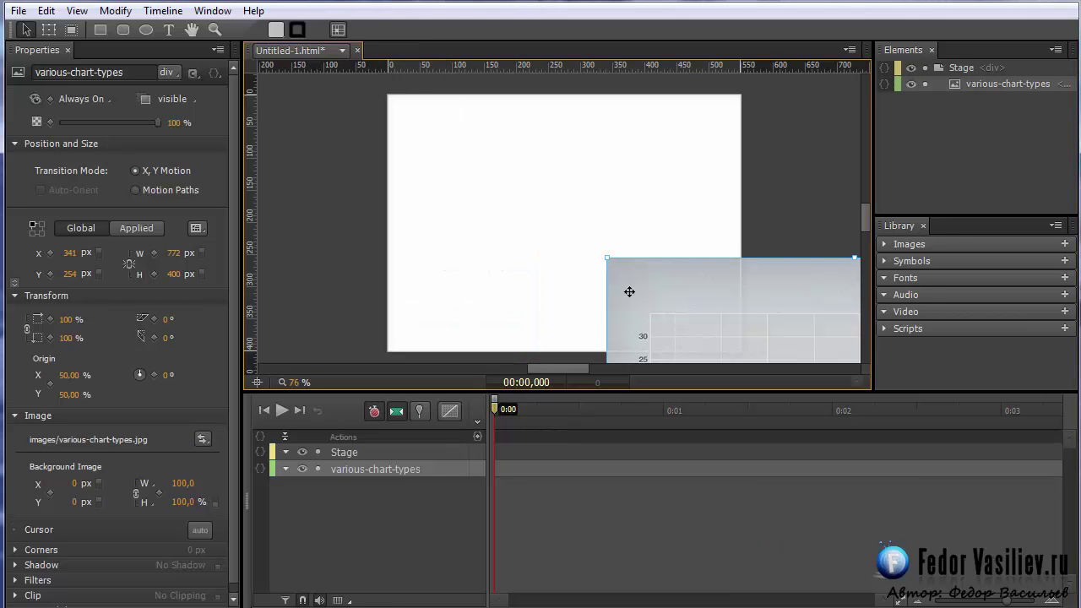
drag(676, 290, 406, 135)
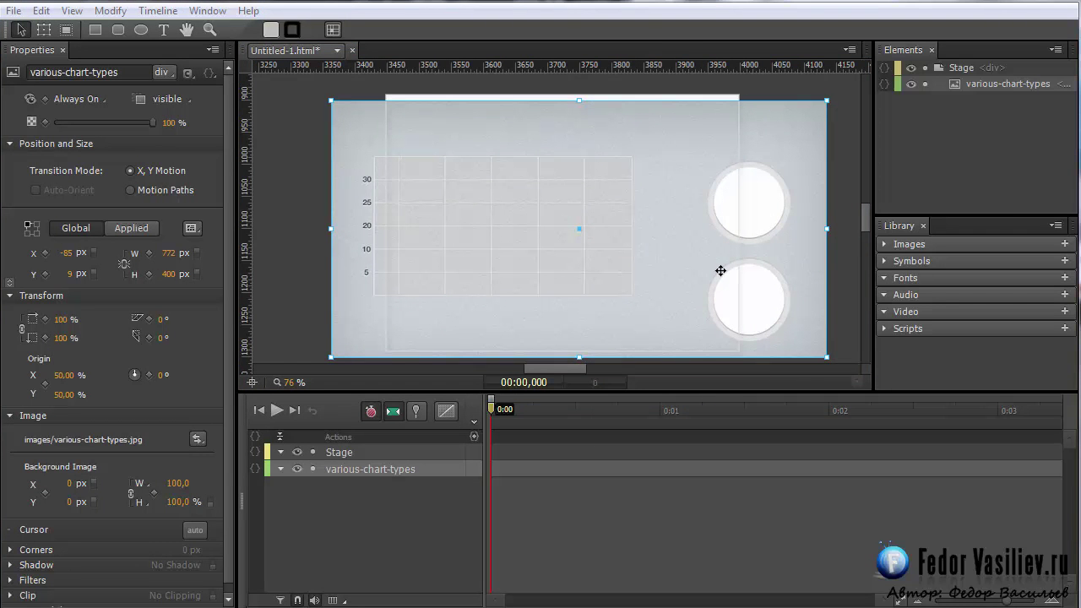
drag(641, 142, 636, 215)
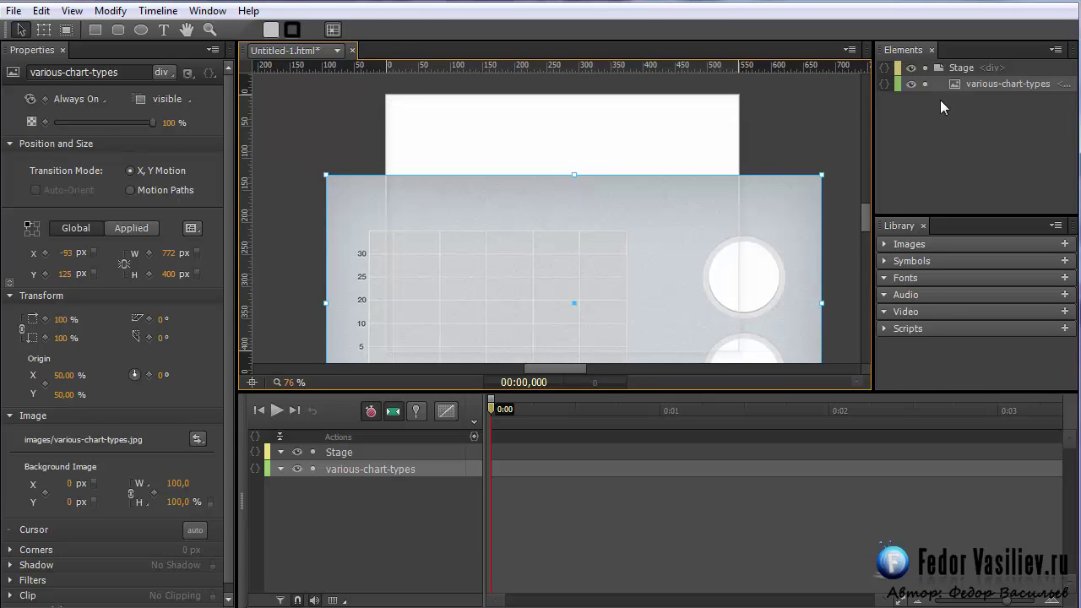
Set the stage width to 772 px and align the various-chart-types image to the stage at X 0, Y 0
click(877, 103)
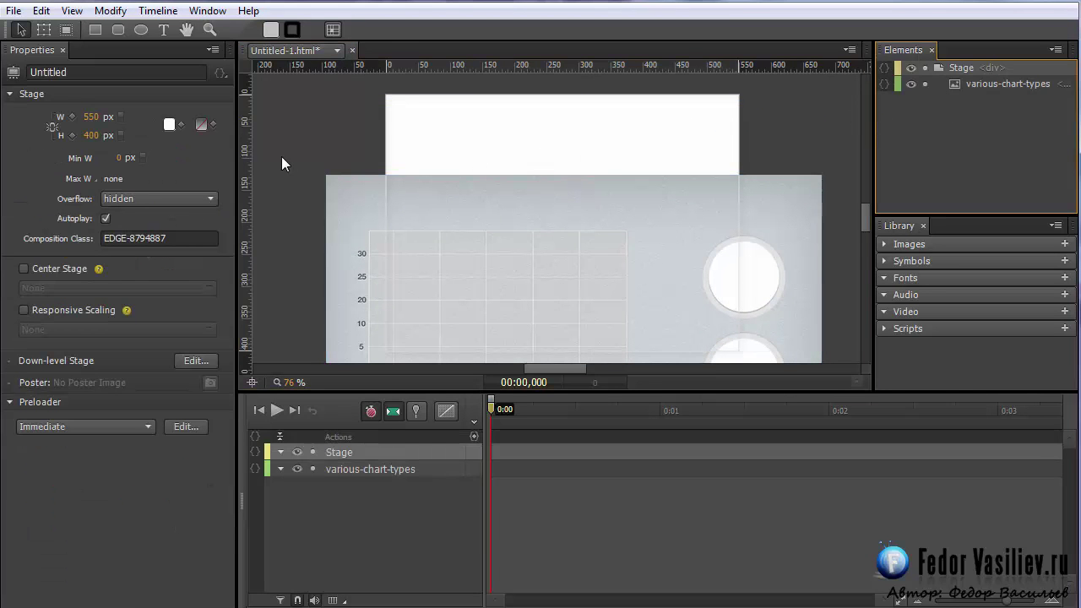
click(92, 117)
text(77)
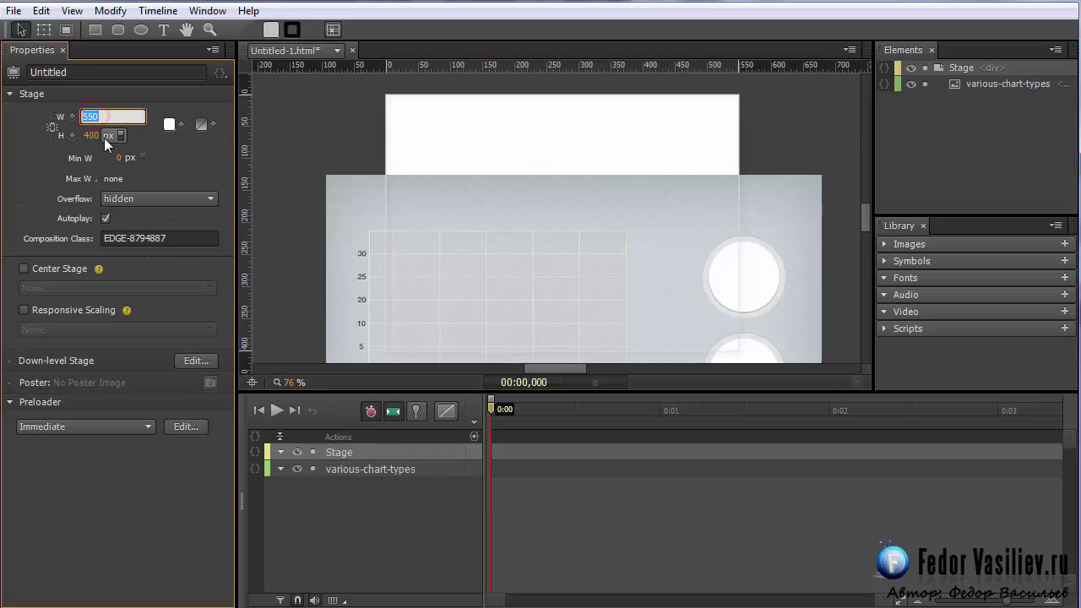
text(2)
key(Return)
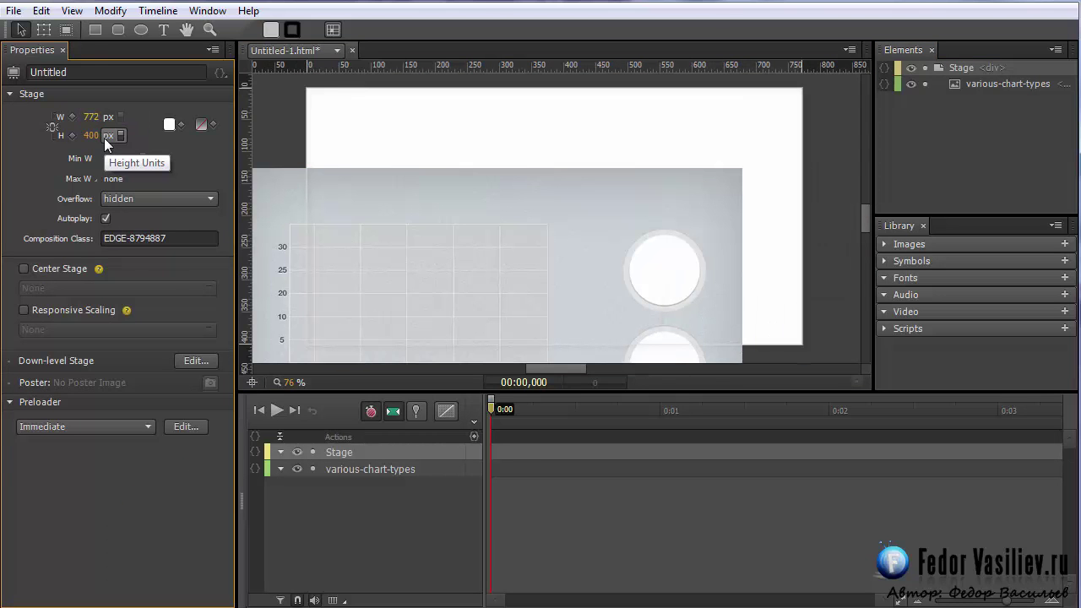
drag(446, 214, 501, 135)
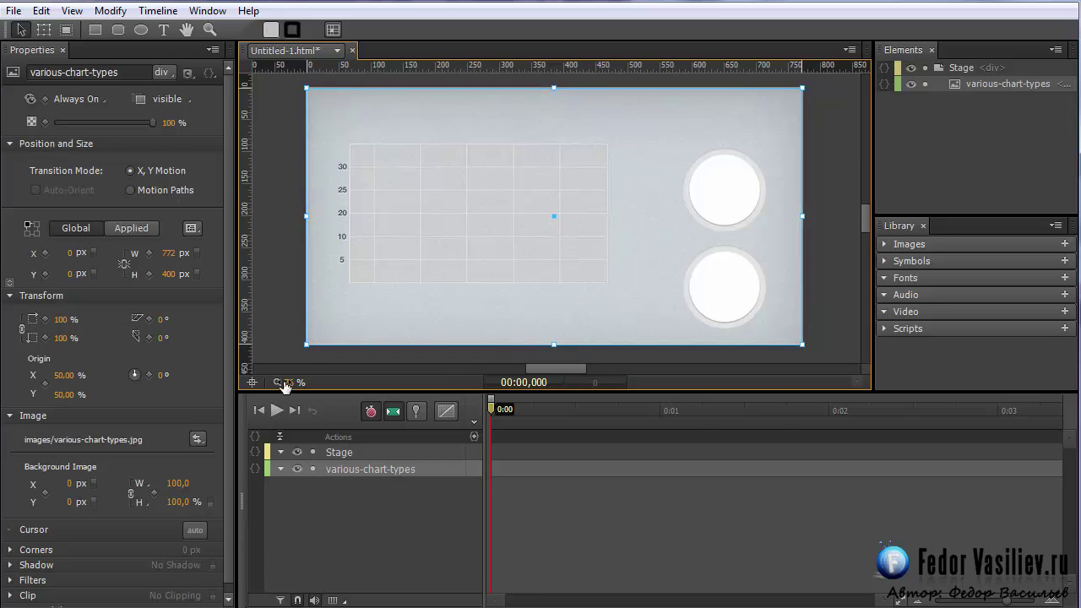
key(ctrl+Return)
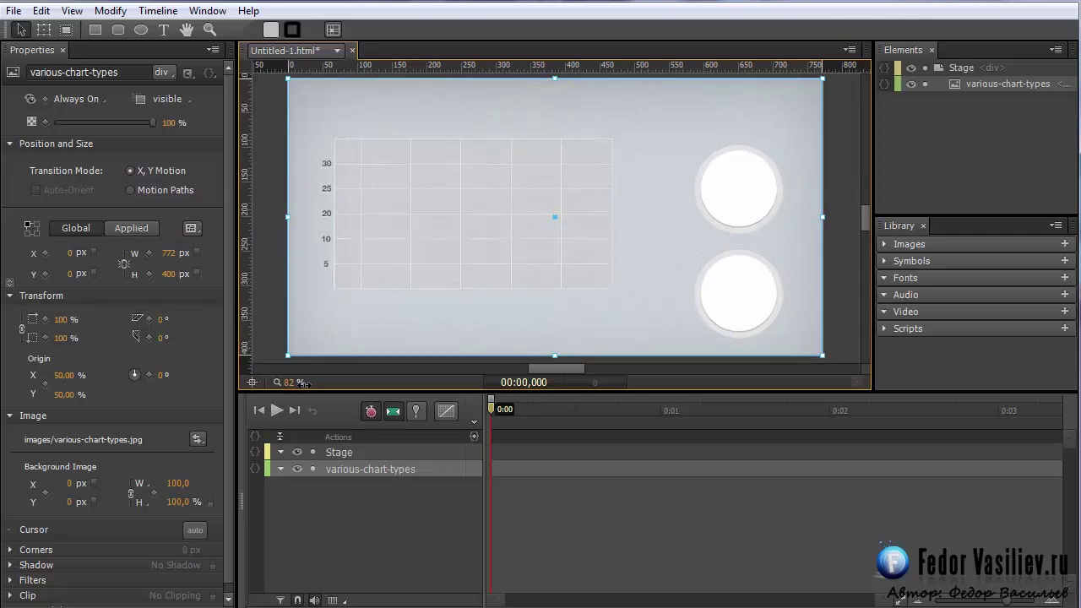
Draw a rectangle about 51 by 46 px at the start of the chart's baseline and place three evenly spaced copies along it
drag(296, 382, 334, 379)
drag(554, 372, 549, 371)
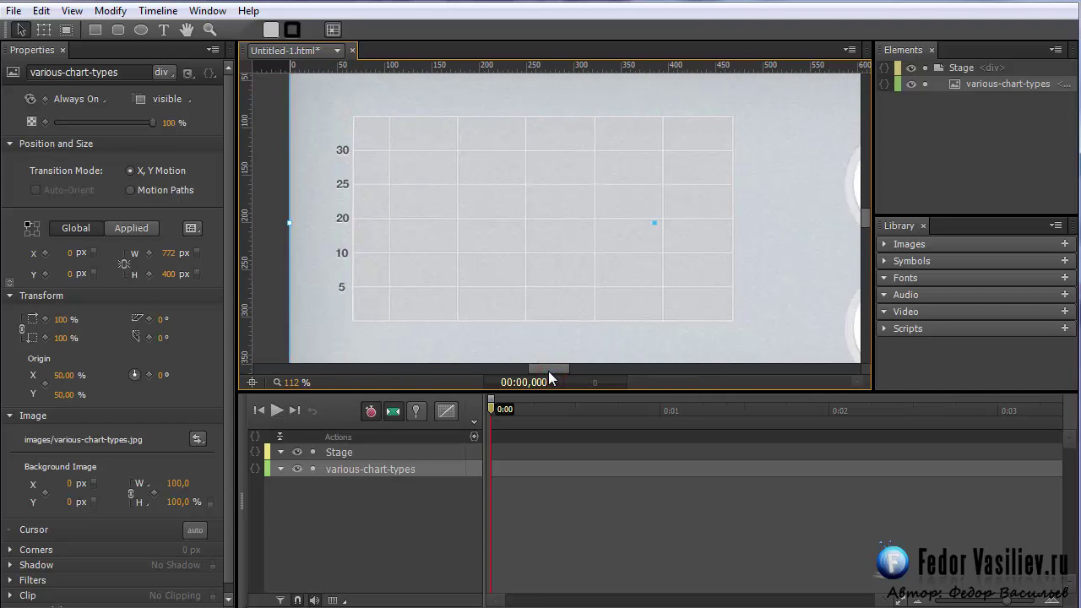
click(94, 30)
mouse_move(362, 276)
mouse_down()
mouse_move(395, 321)
mouse_move(410, 320)
mouse_up()
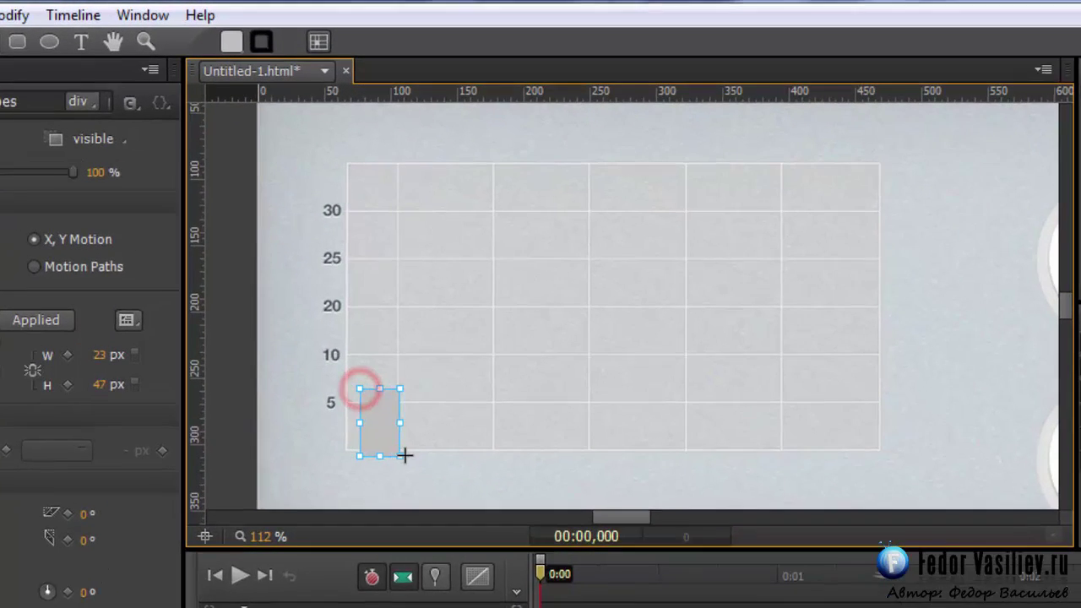
drag(430, 480, 430, 481)
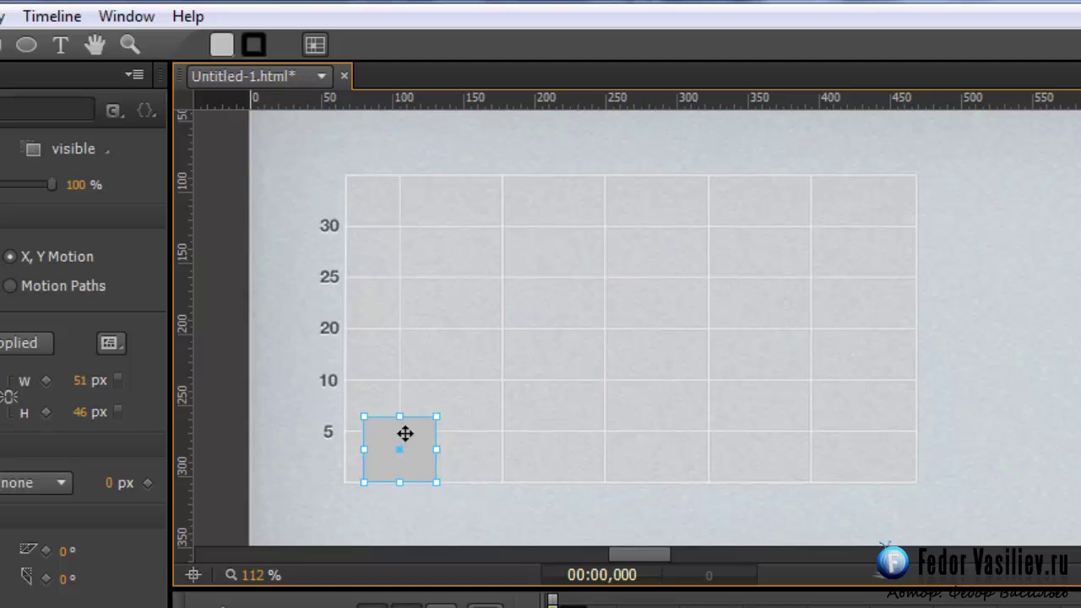
drag(406, 432, 703, 429)
click(657, 518)
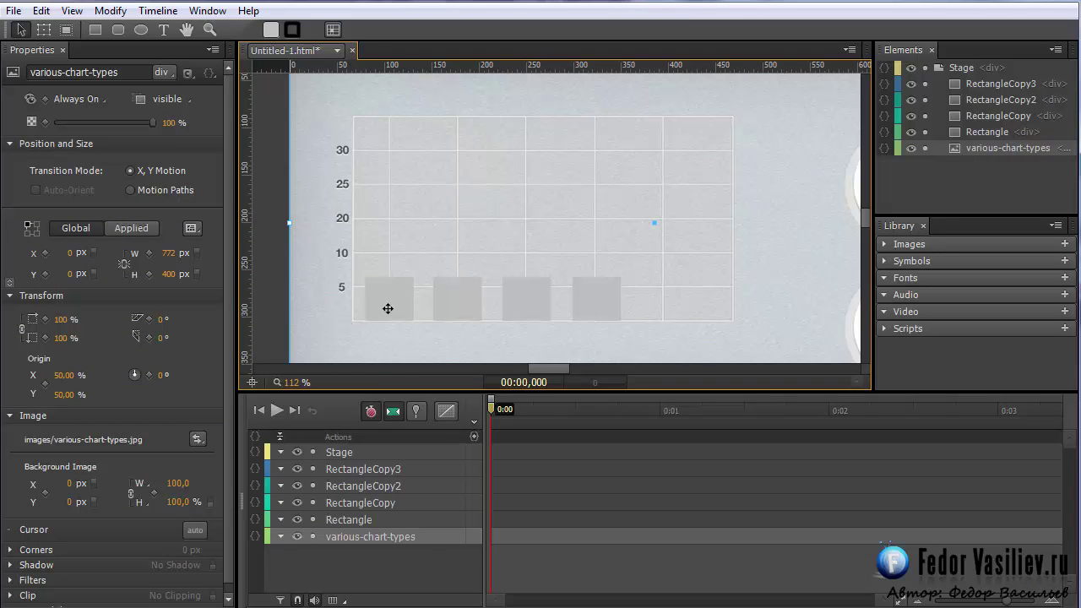
Fill the first rectangle with a vertical gradient from green rgba(0,126,15,1.00) at its upper edge to black rgba(0,0,0,1.00)
click(390, 298)
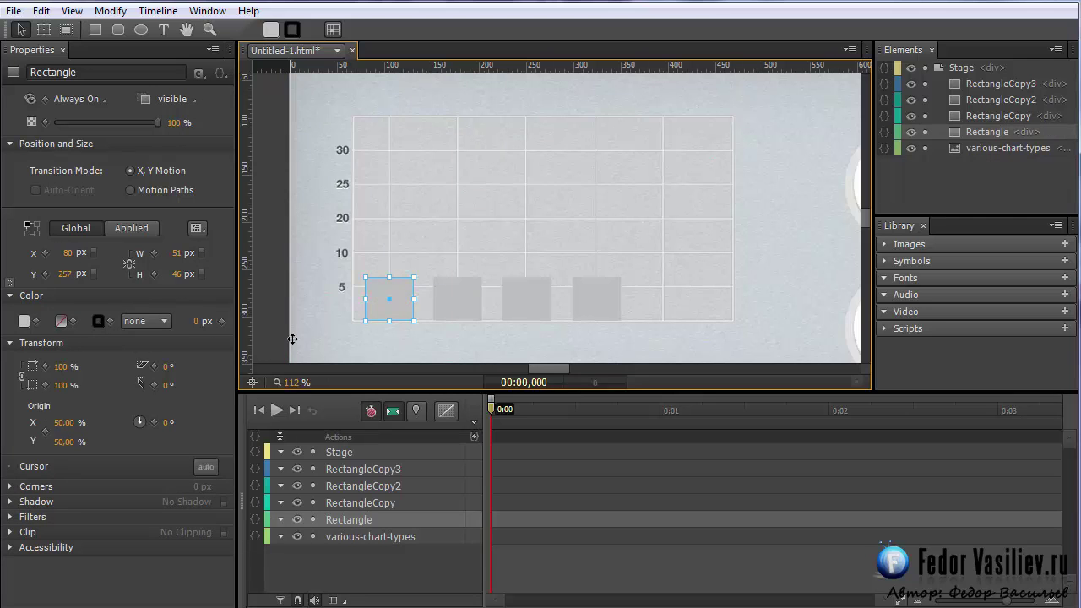
click(59, 321)
drag(760, 100, 727, 141)
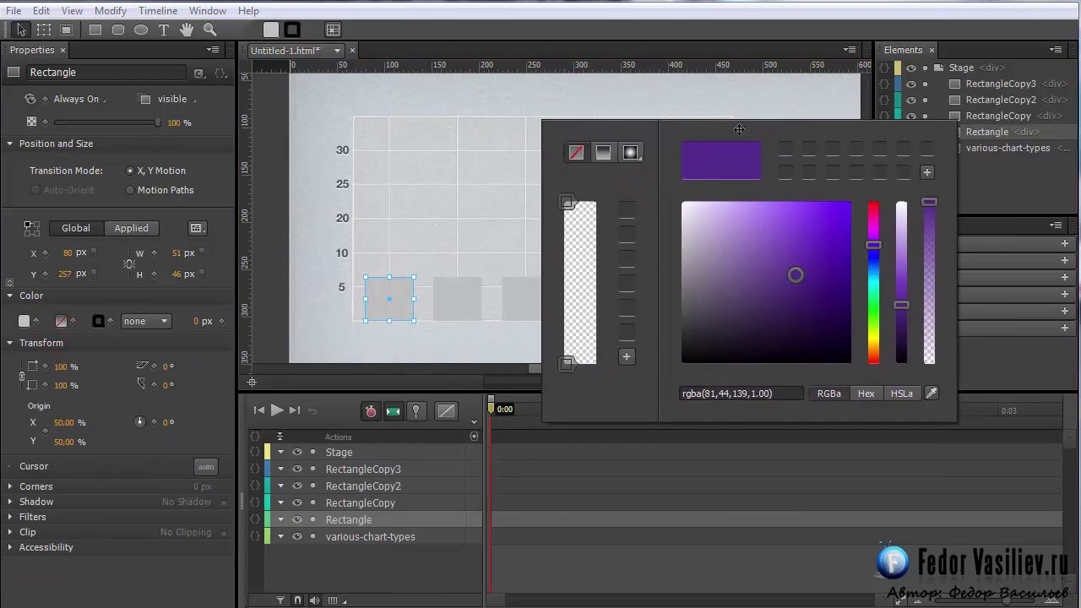
click(874, 297)
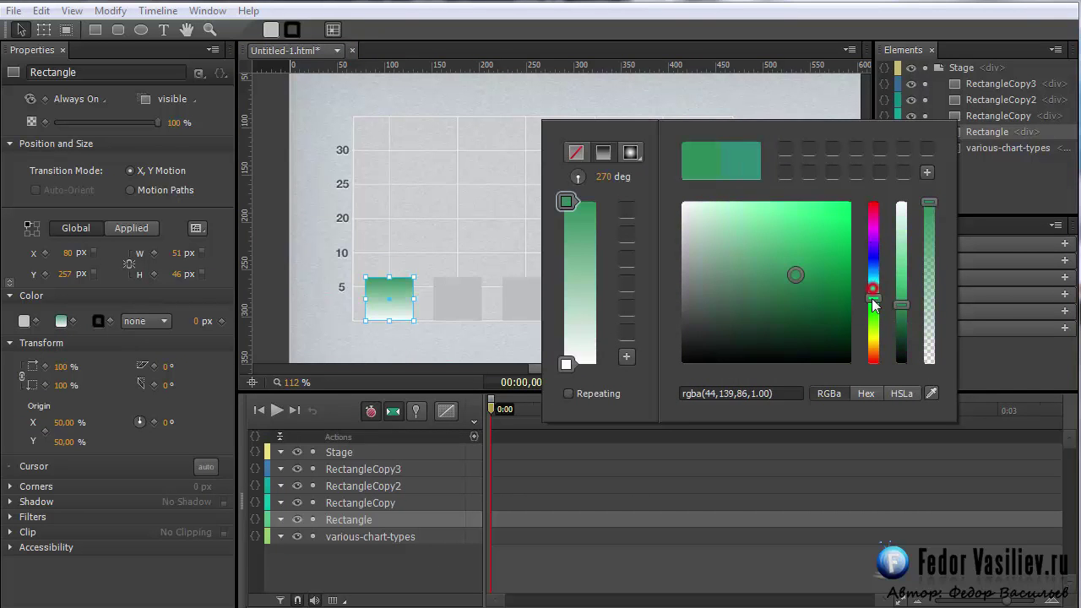
drag(832, 283, 865, 265)
drag(865, 313, 868, 307)
mouse_move(850, 264)
mouse_down()
mouse_move(853, 203)
mouse_move(886, 242)
mouse_move(883, 283)
mouse_up()
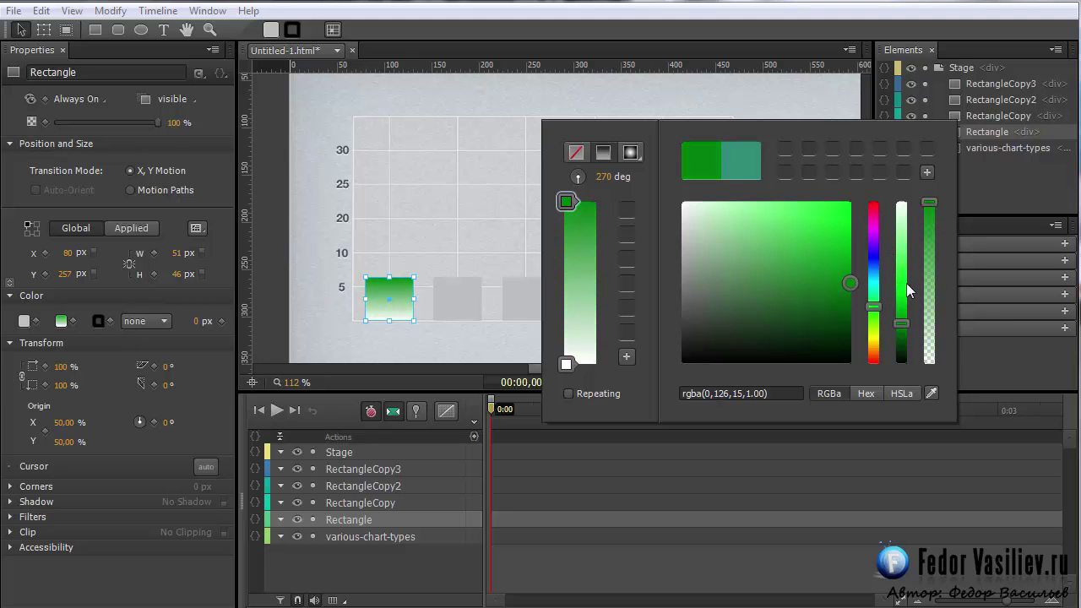
click(568, 364)
drag(711, 319, 850, 364)
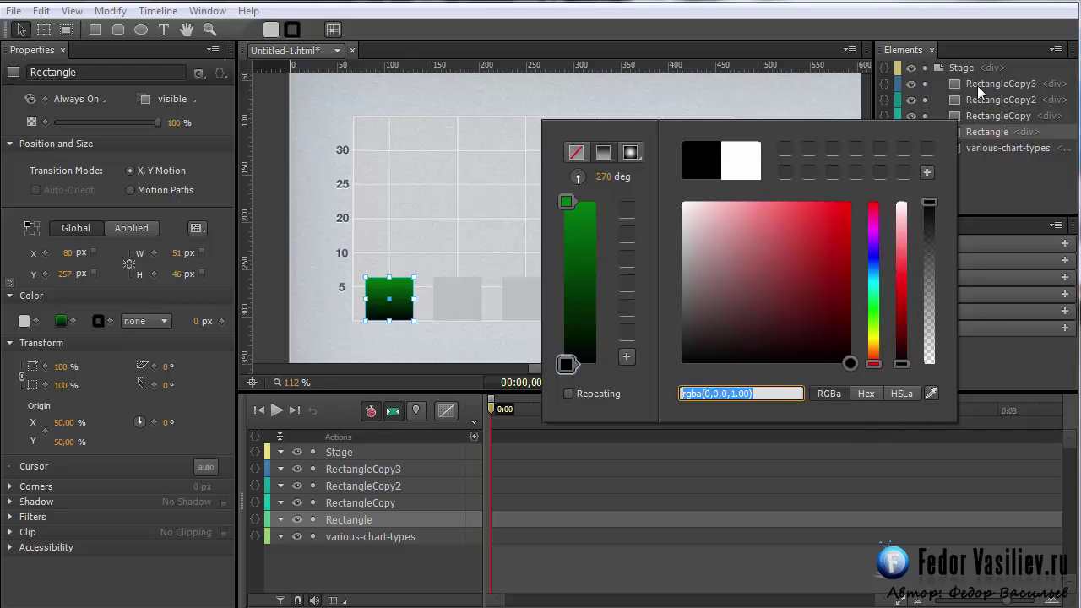
click(714, 101)
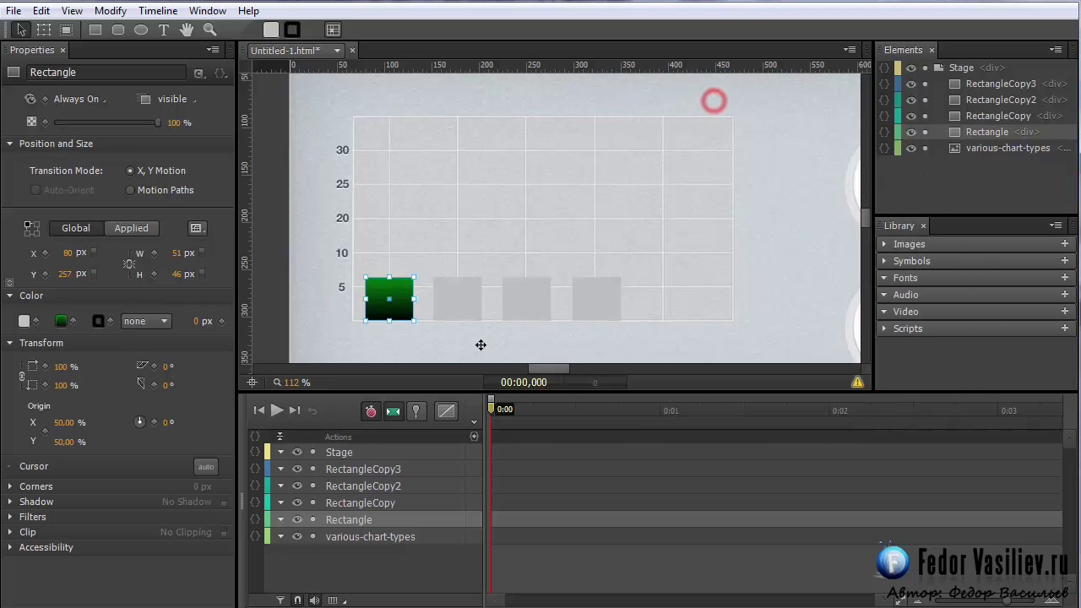
Fill the second rectangle with a vertical gradient from light pink at its upper edge to black rgba(0,0,0,1.00)
click(464, 302)
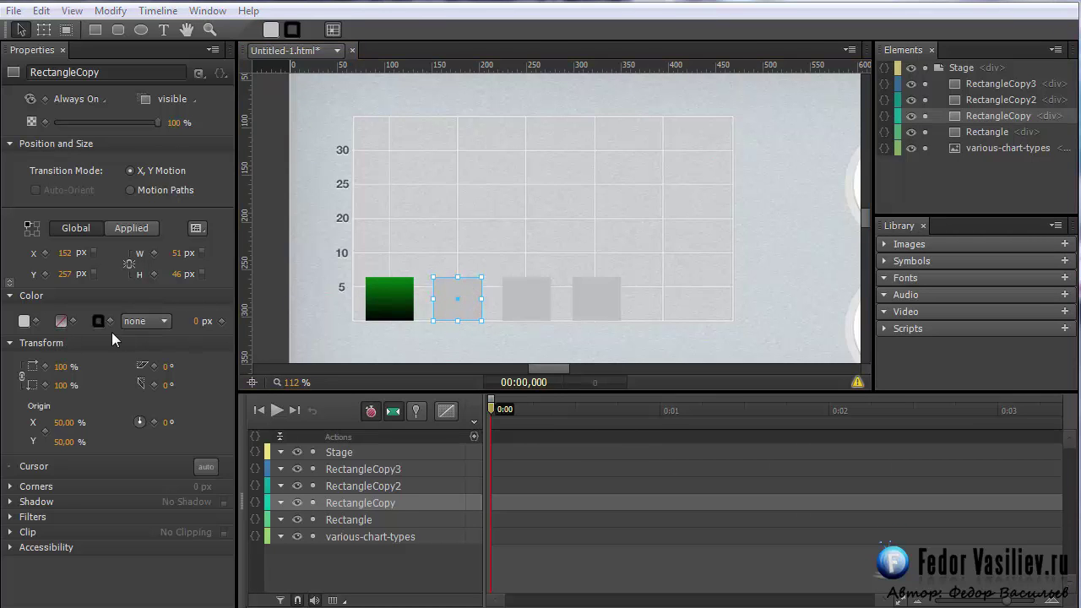
click(62, 322)
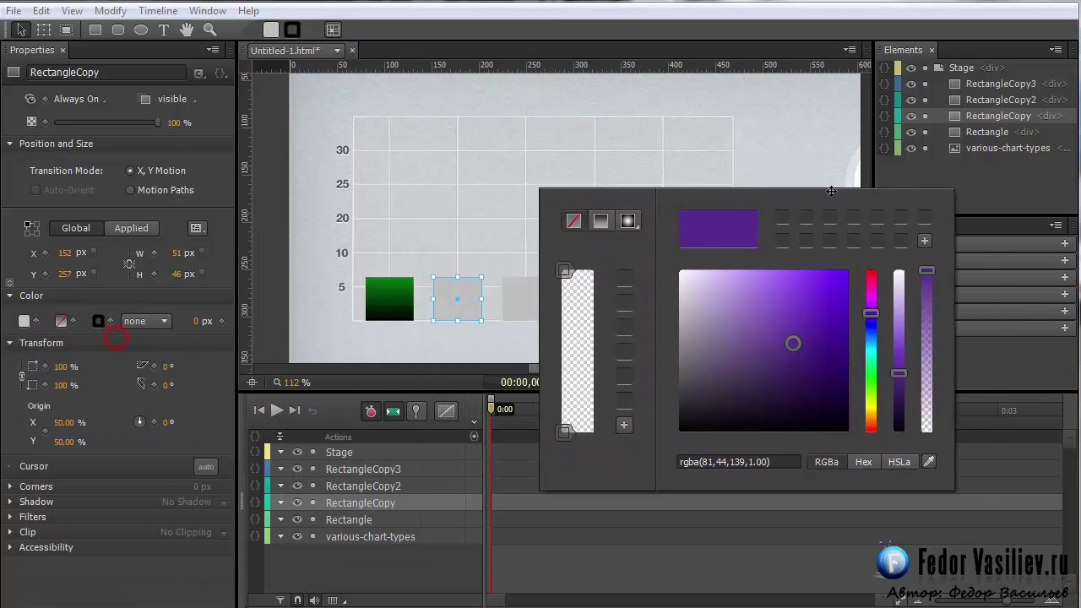
drag(903, 297, 902, 241)
drag(836, 274, 786, 248)
click(596, 416)
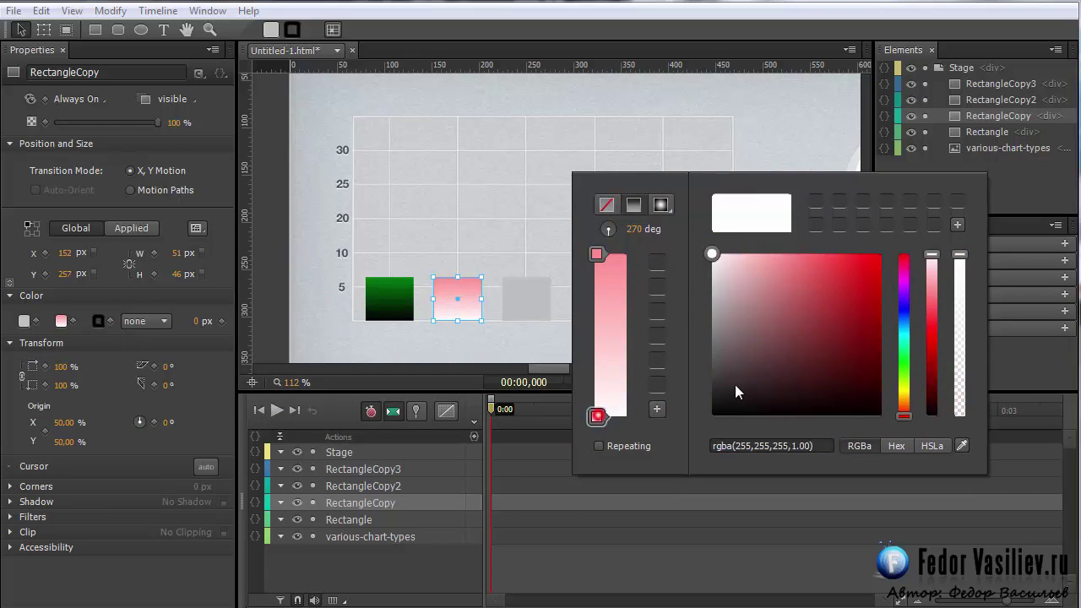
drag(735, 385, 748, 420)
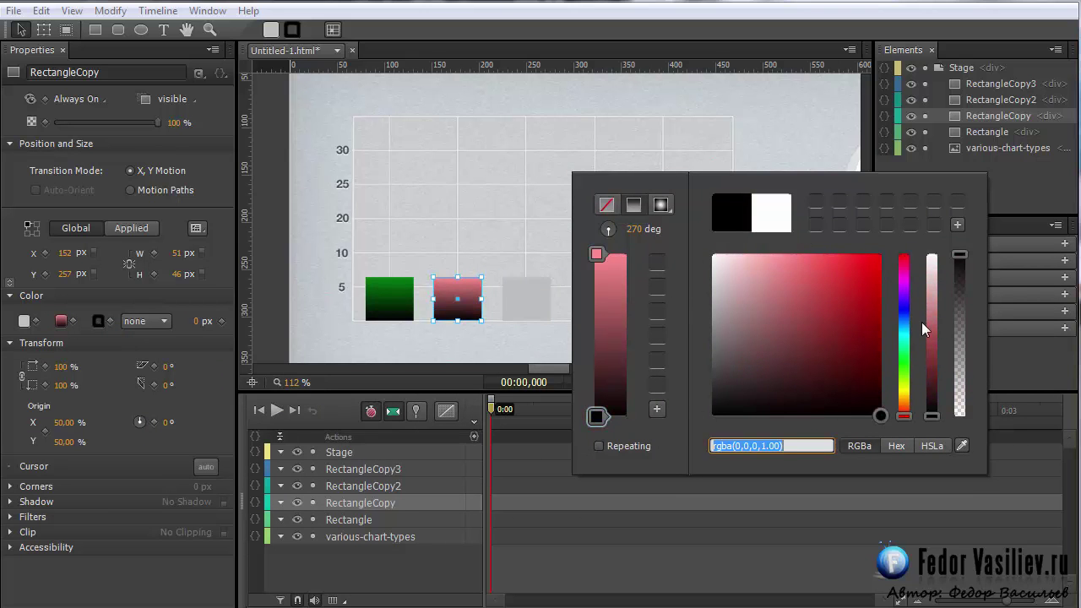
click(903, 332)
drag(856, 292, 804, 240)
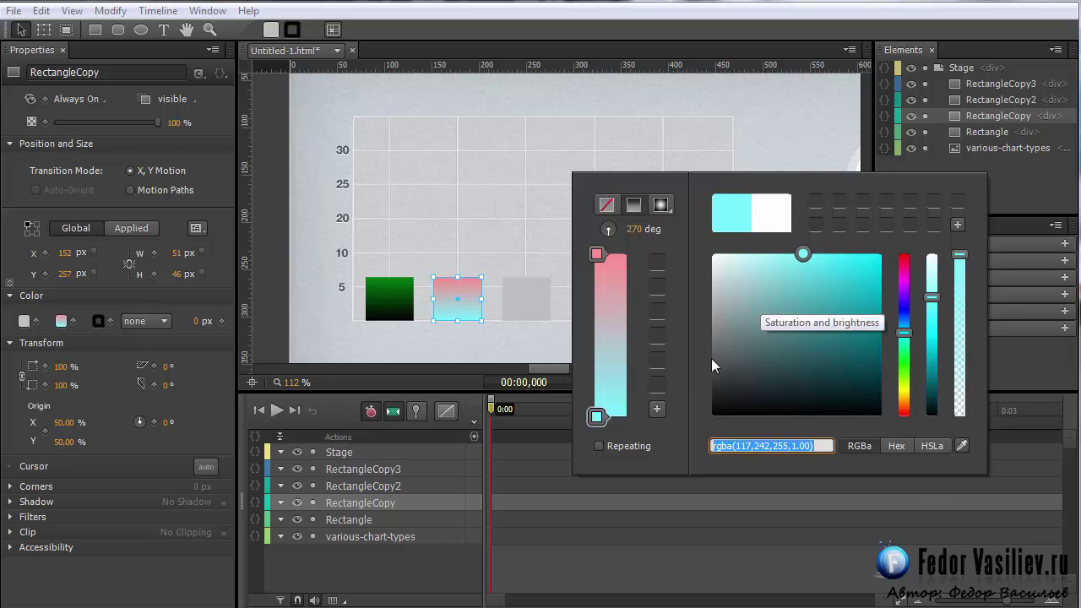
drag(803, 265, 921, 501)
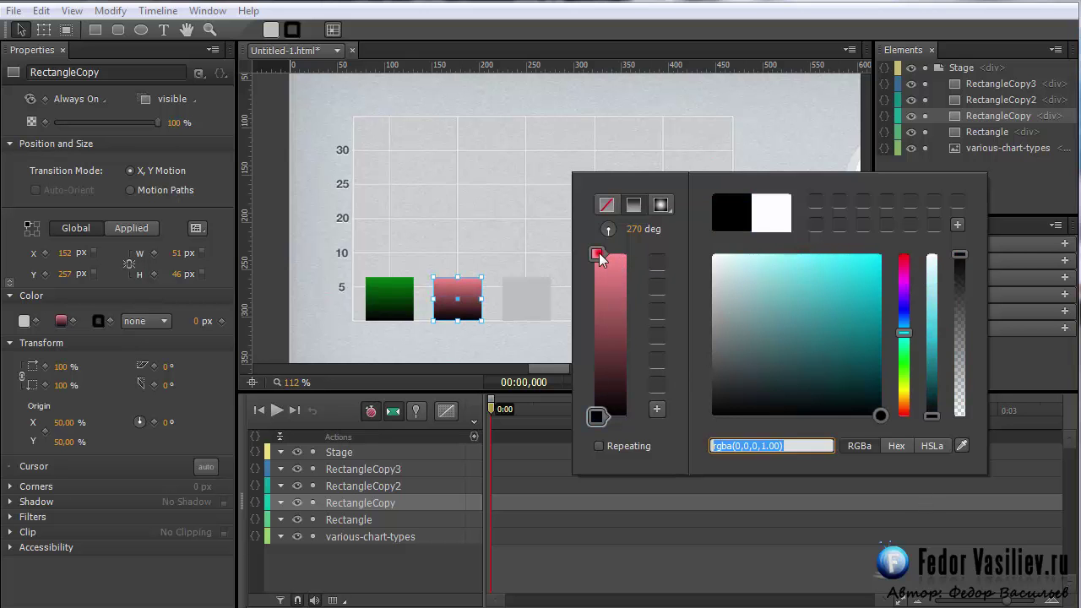
Set the upper color of the second rectangle's gradient to light cyan rgba(103,236,255,1.00)
click(597, 253)
click(901, 329)
click(904, 332)
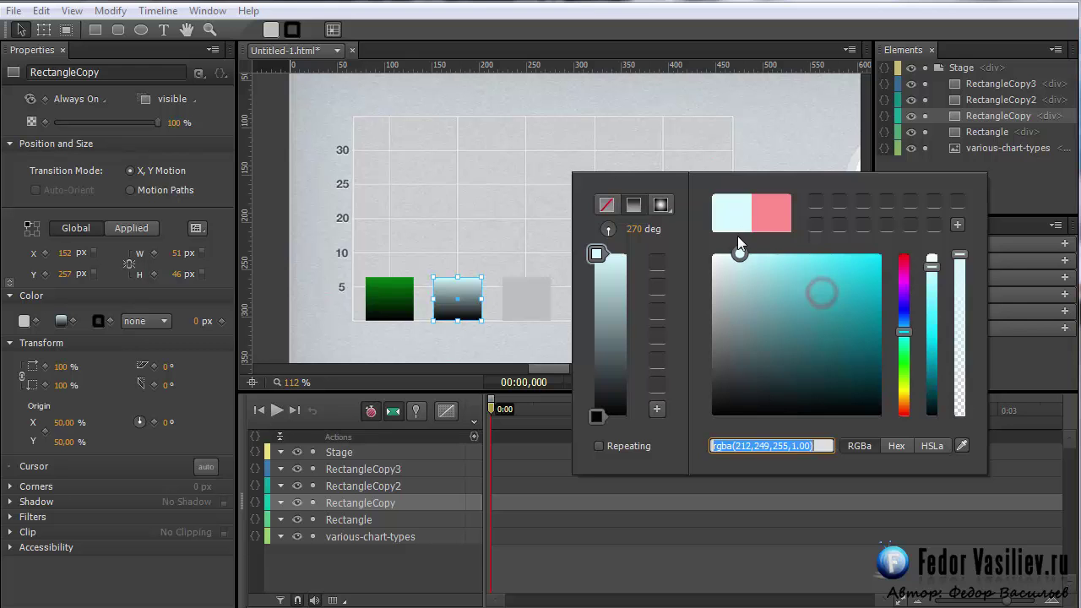
drag(778, 261, 813, 245)
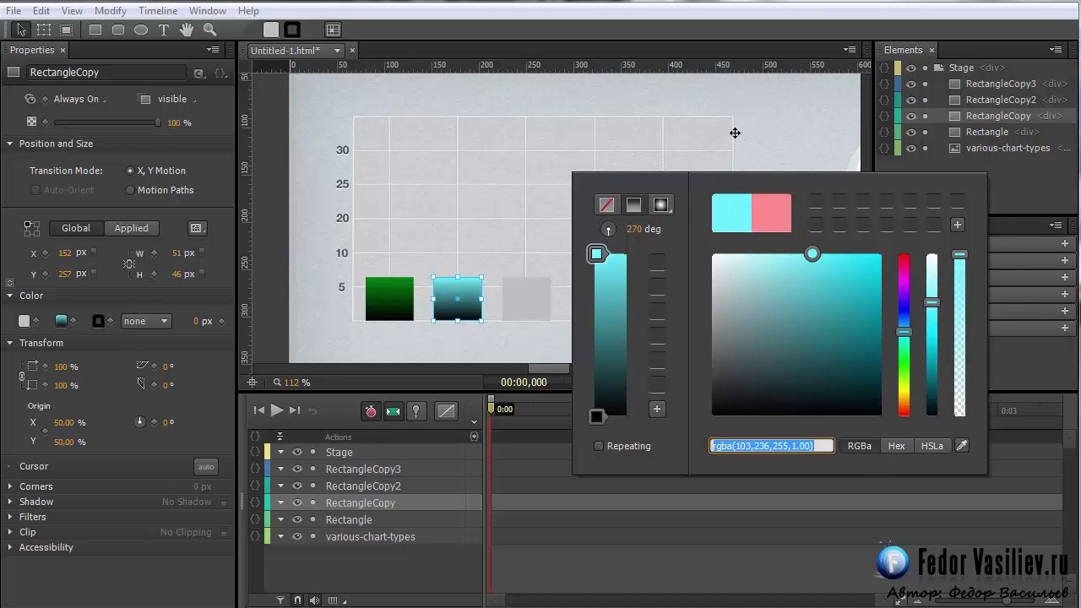
click(728, 128)
Fill the third rectangle with a vertical gradient from light red rgba(255,117,117,1.00) at its upper edge to black rgba(0,0,0,1.00)
click(527, 294)
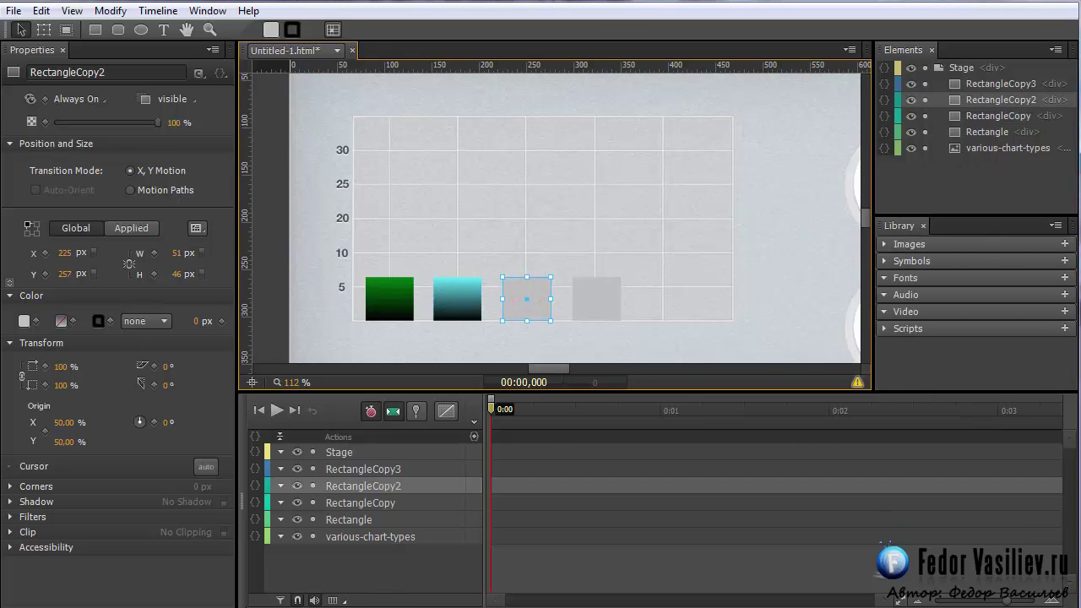
click(61, 321)
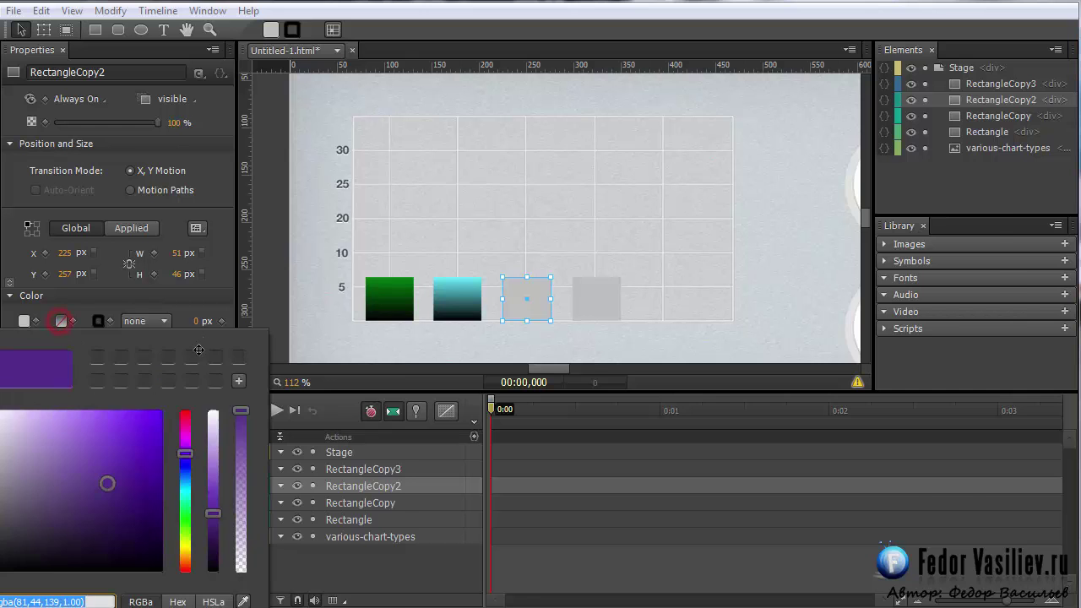
drag(181, 340, 915, 220)
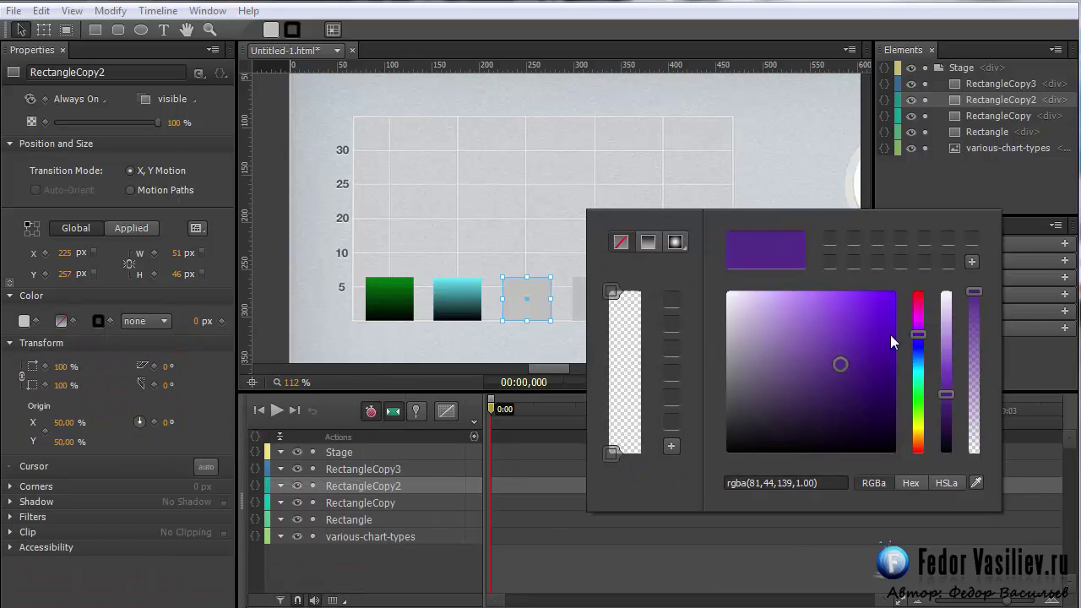
drag(918, 334, 913, 276)
drag(840, 364, 817, 269)
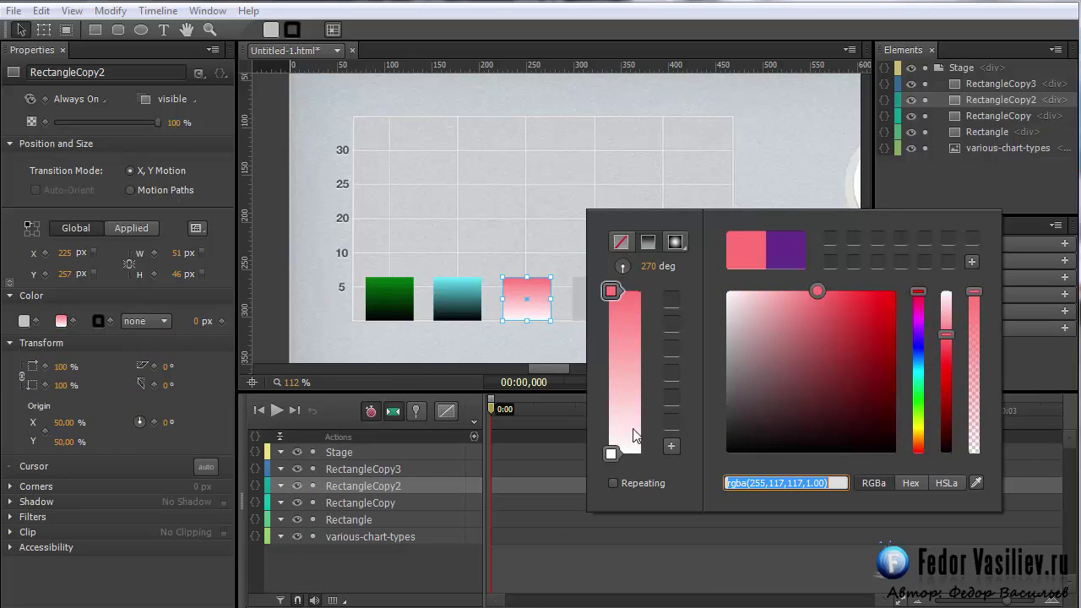
click(611, 453)
drag(743, 417, 976, 480)
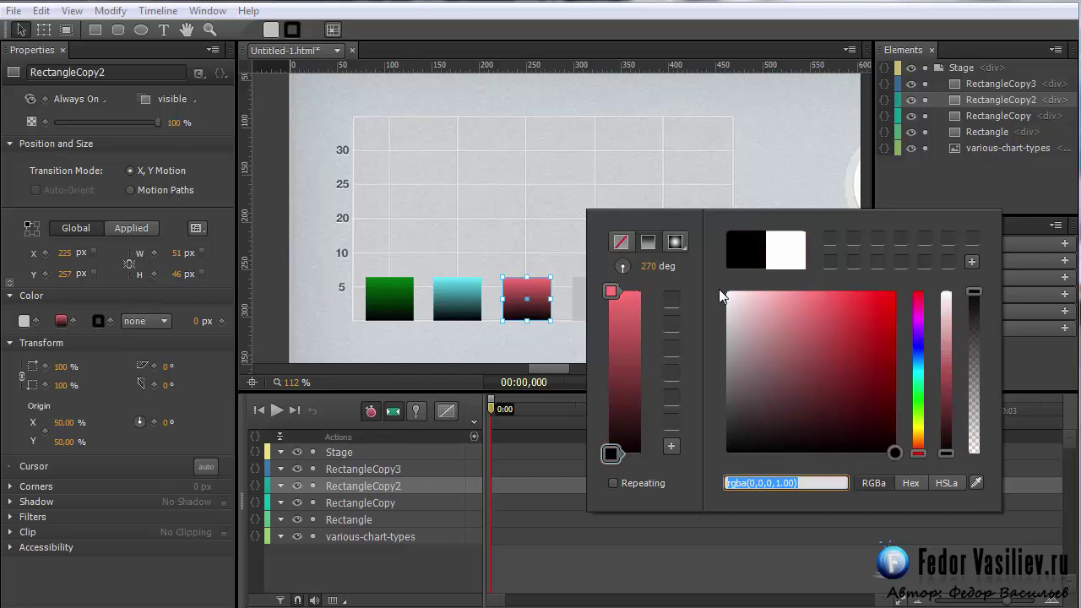
click(792, 127)
Fill the fourth rectangle with a vertical gradient from red rgba(255,0,0,1.00) at its upper edge to black rgba(0,0,0,1.00)
click(584, 302)
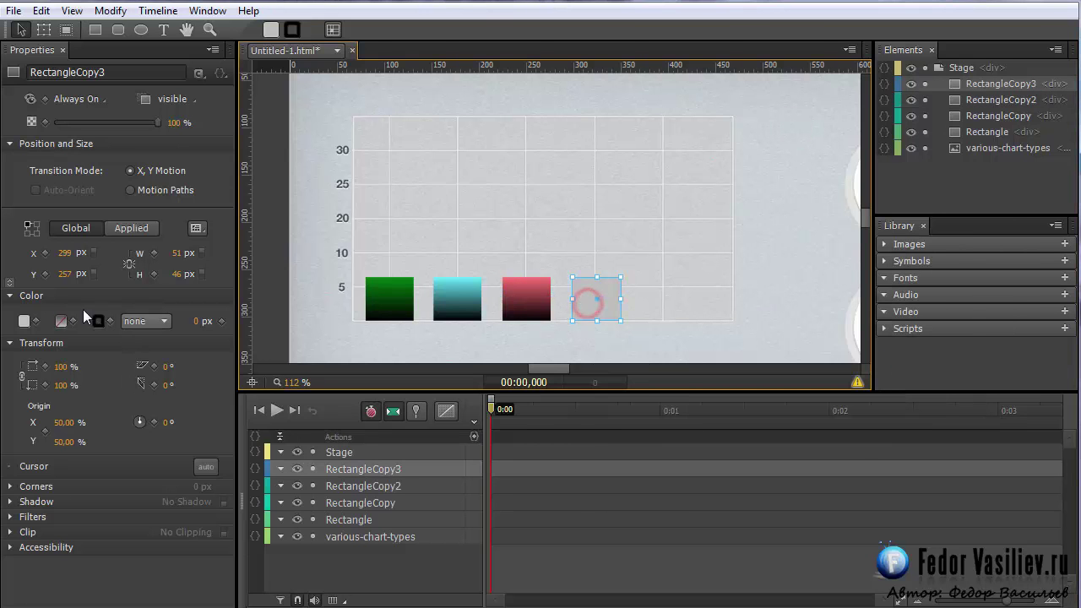
click(60, 321)
drag(109, 338, 907, 170)
drag(978, 292, 980, 244)
click(959, 244)
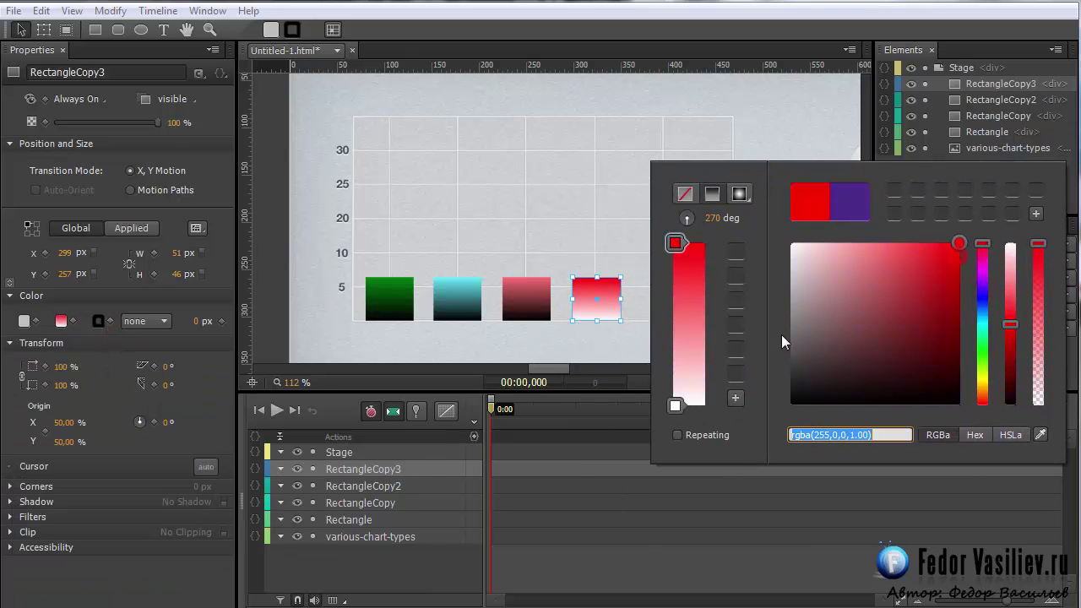
click(673, 409)
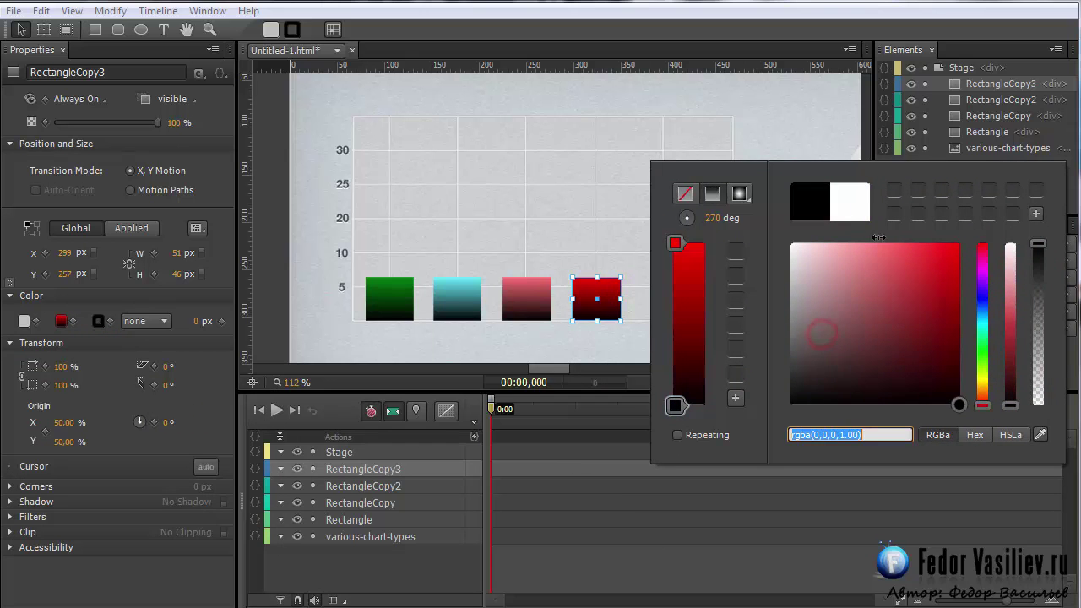
click(816, 126)
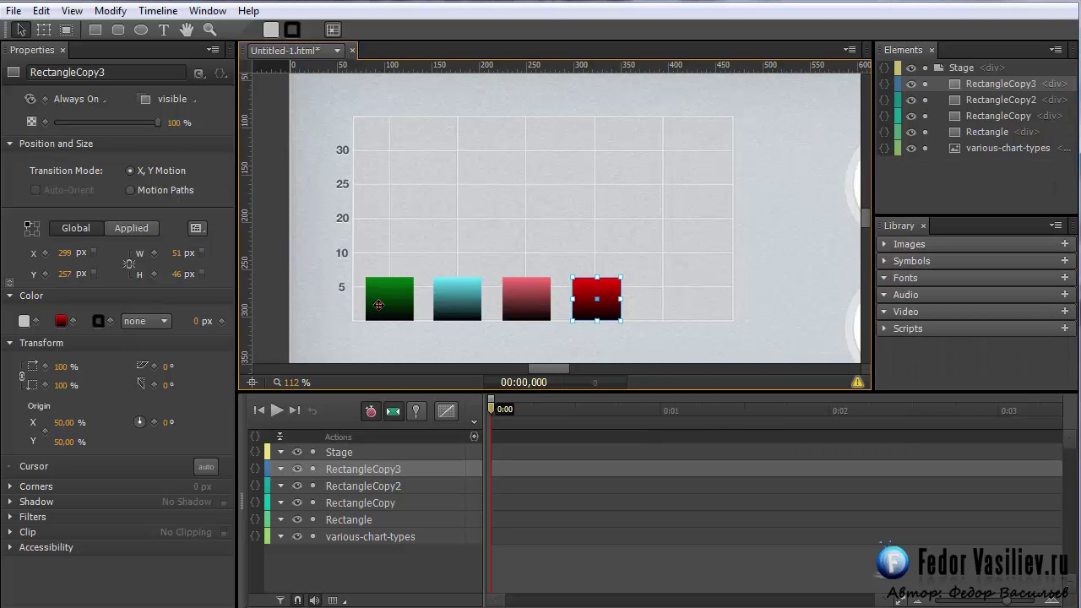
Give the first rectangle a solid border 1 px wide
click(378, 309)
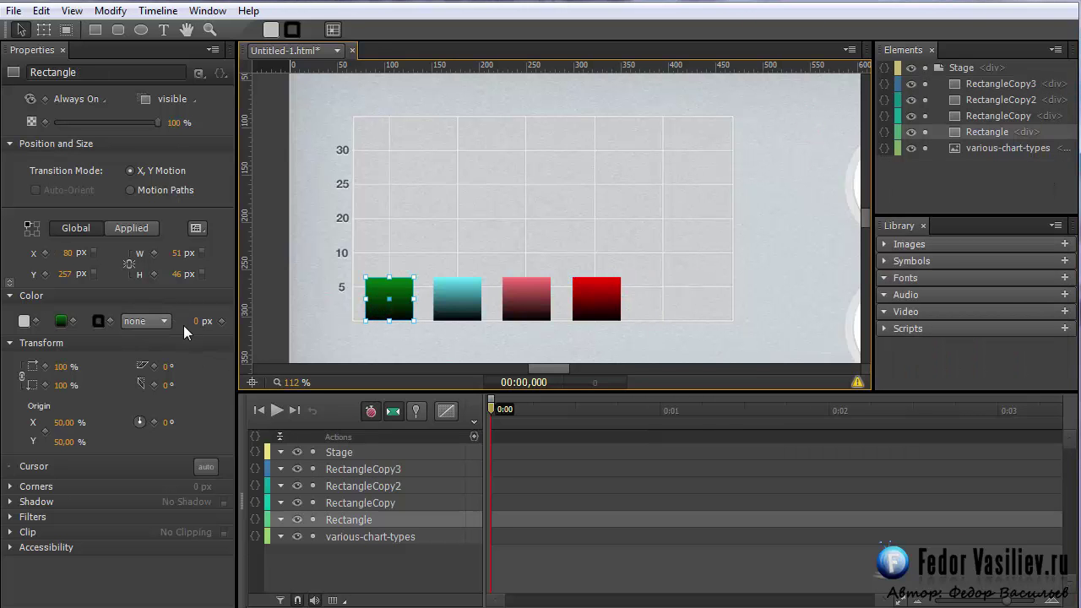
click(190, 321)
drag(190, 322, 195, 322)
click(196, 320)
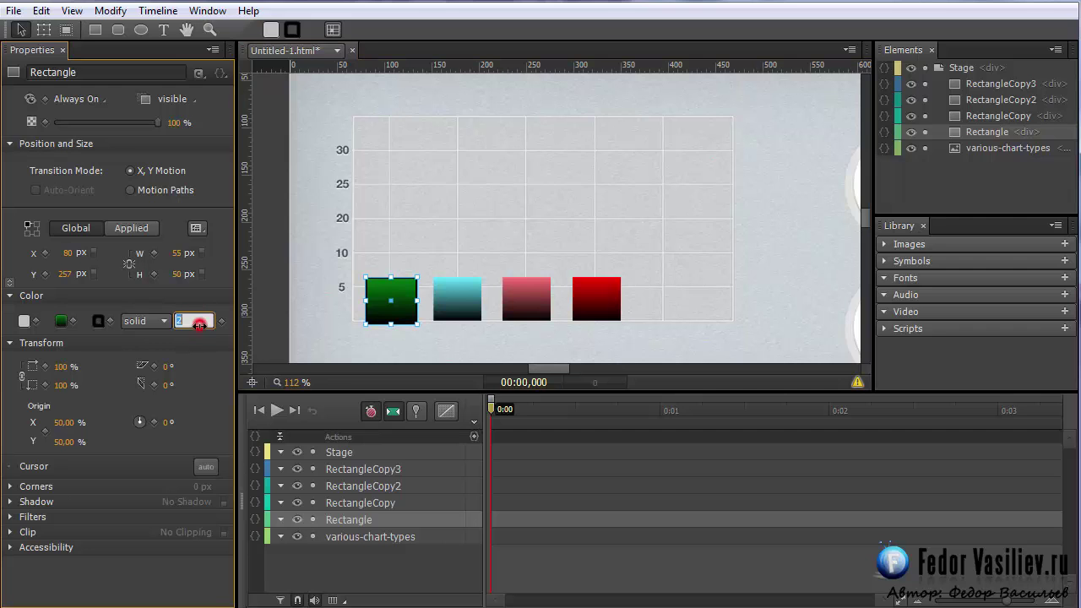
text(1)
key(Return)
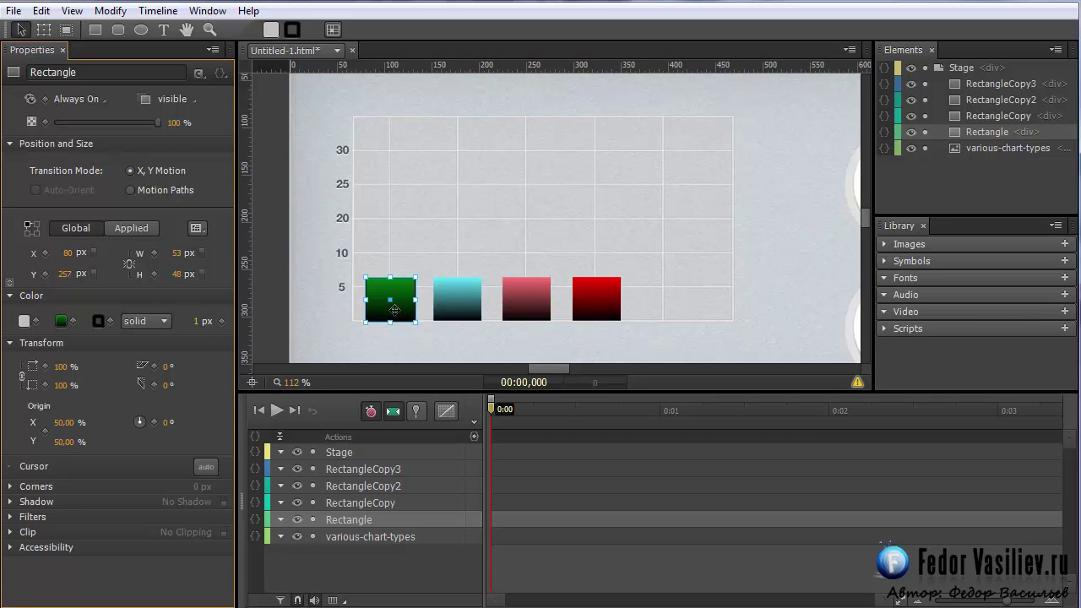
Copy the green rgba(0,126,15,1.00) from the first rectangle's upper gradient stop and apply it as the border color
click(60, 322)
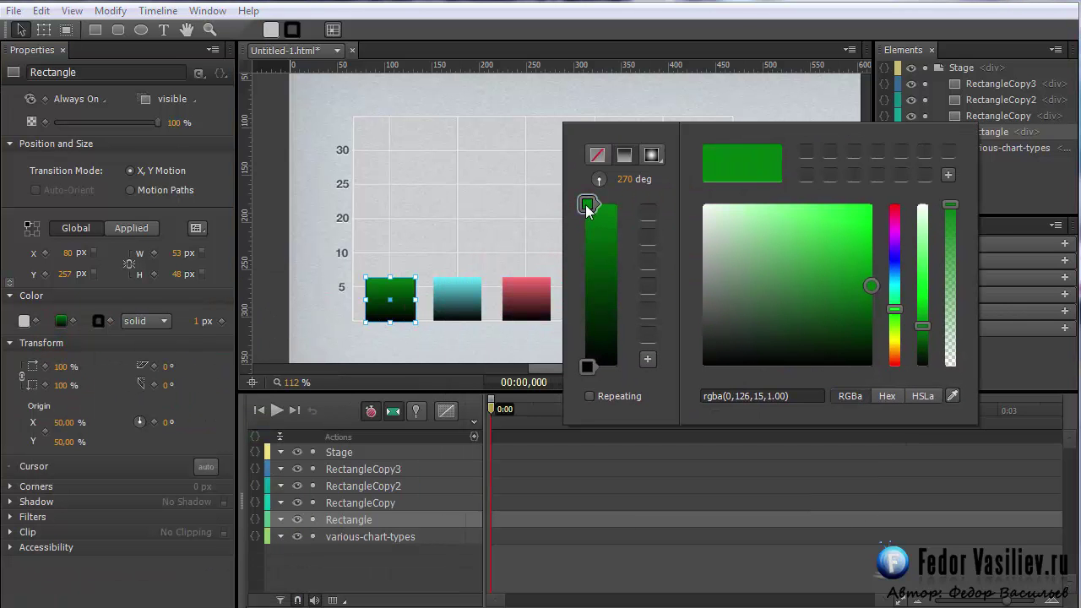
drag(795, 395, 708, 396)
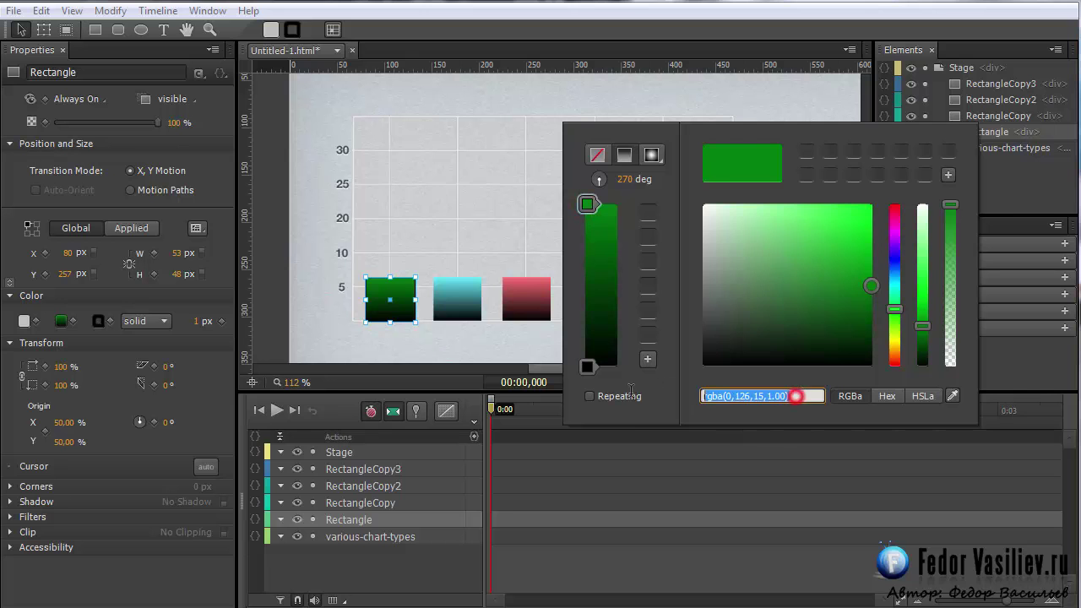
right_click(710, 396)
click(765, 450)
click(816, 101)
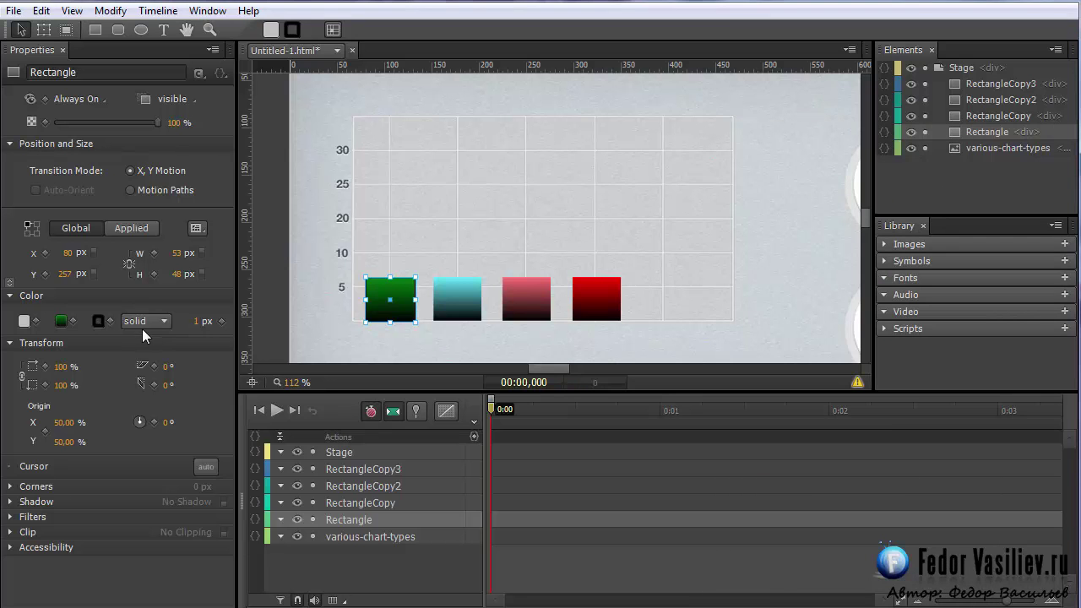
click(99, 321)
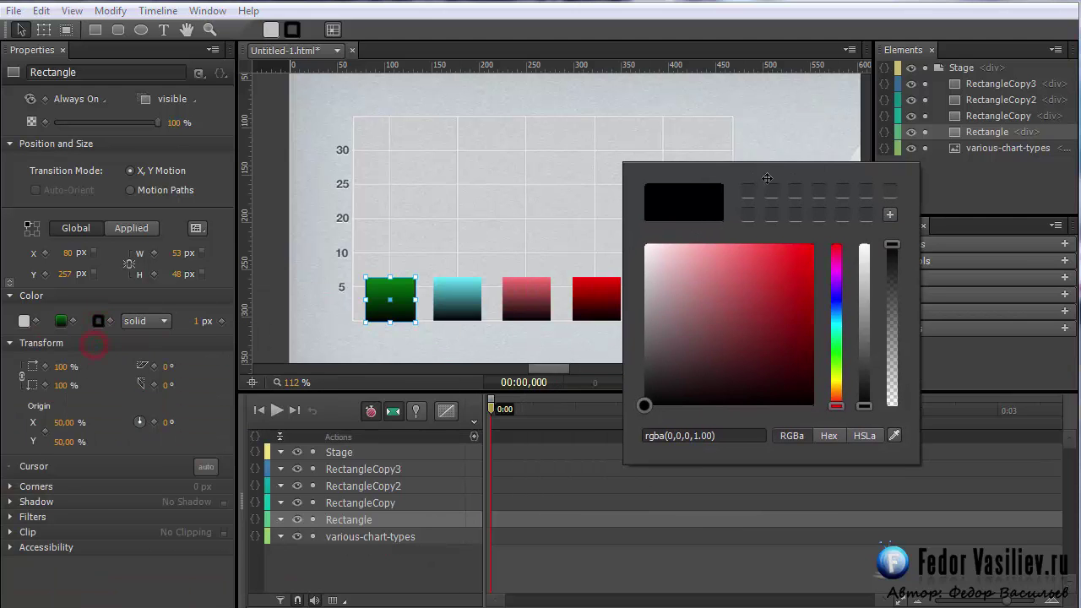
click(720, 435)
right_click(672, 436)
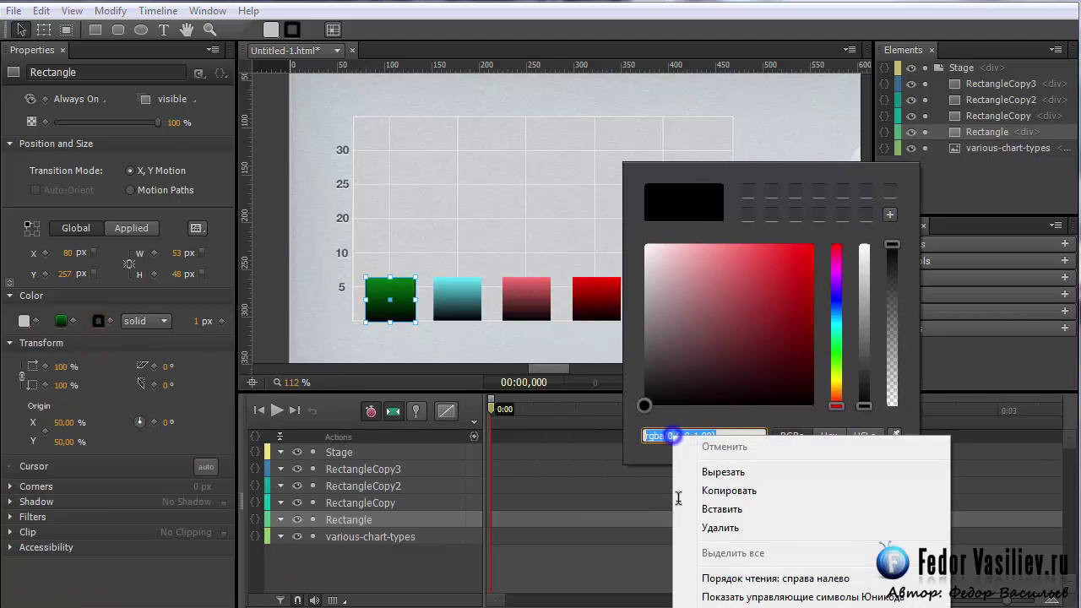
click(736, 511)
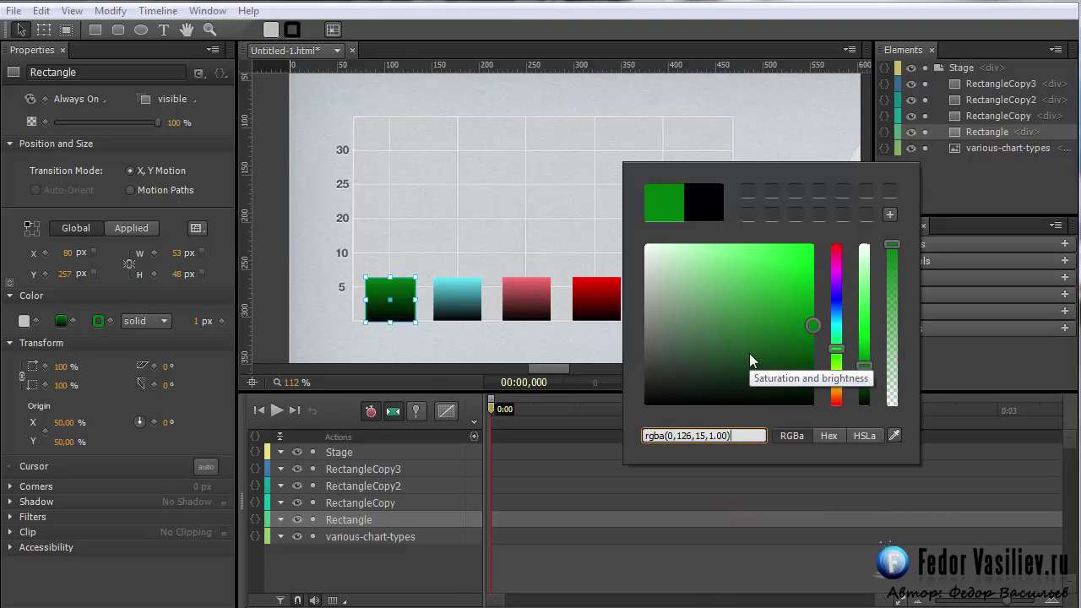
key(Return)
click(426, 342)
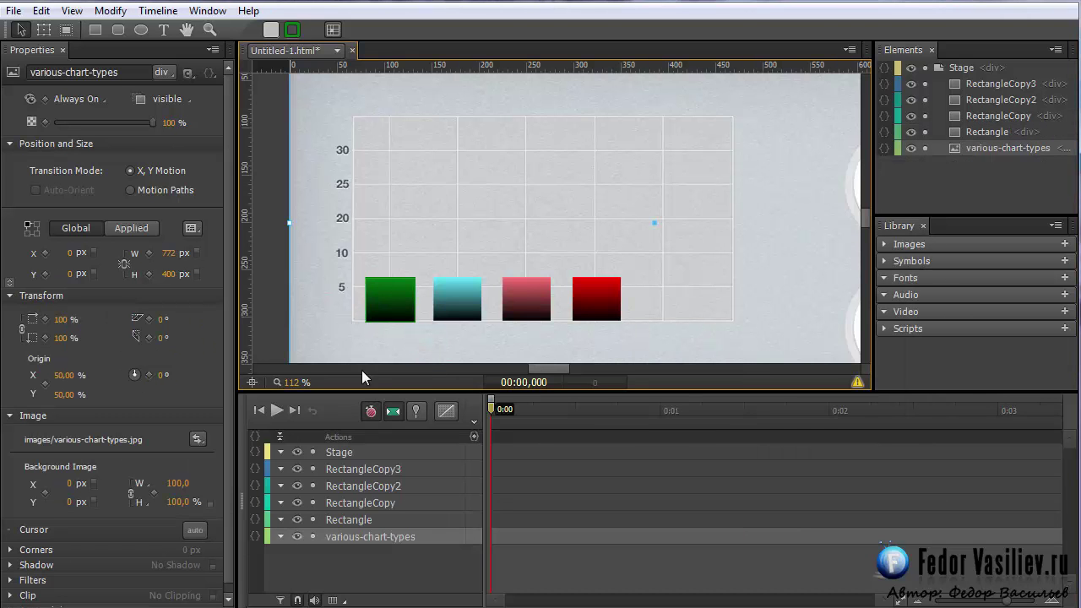
Add solid borders to the second and fourth rectangles, matching their upper gradient colors of cyan and red
click(444, 308)
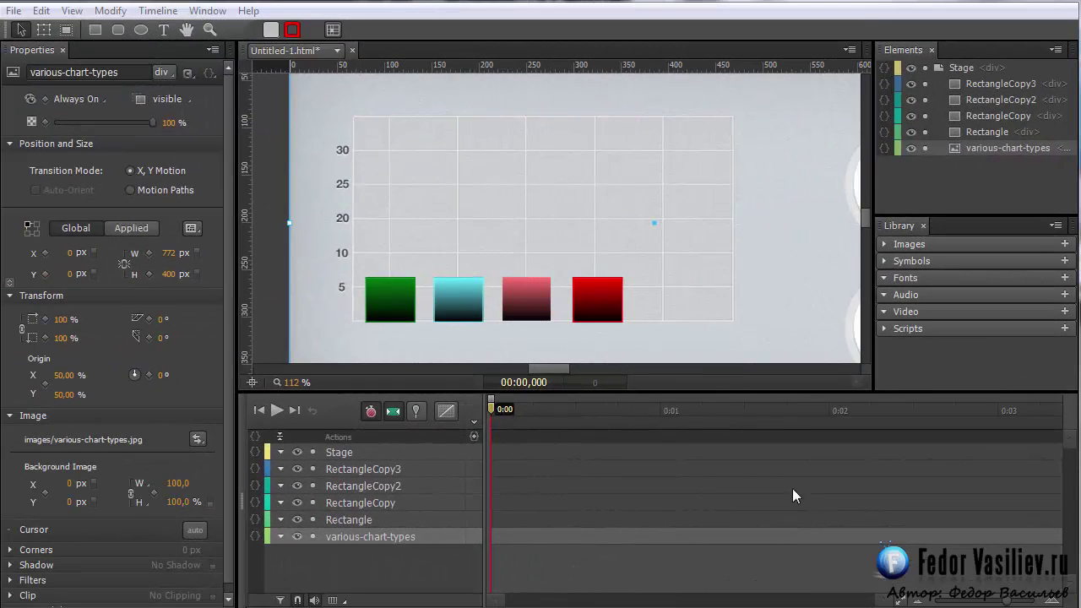
click(545, 302)
click(445, 309)
click(379, 301)
click(384, 331)
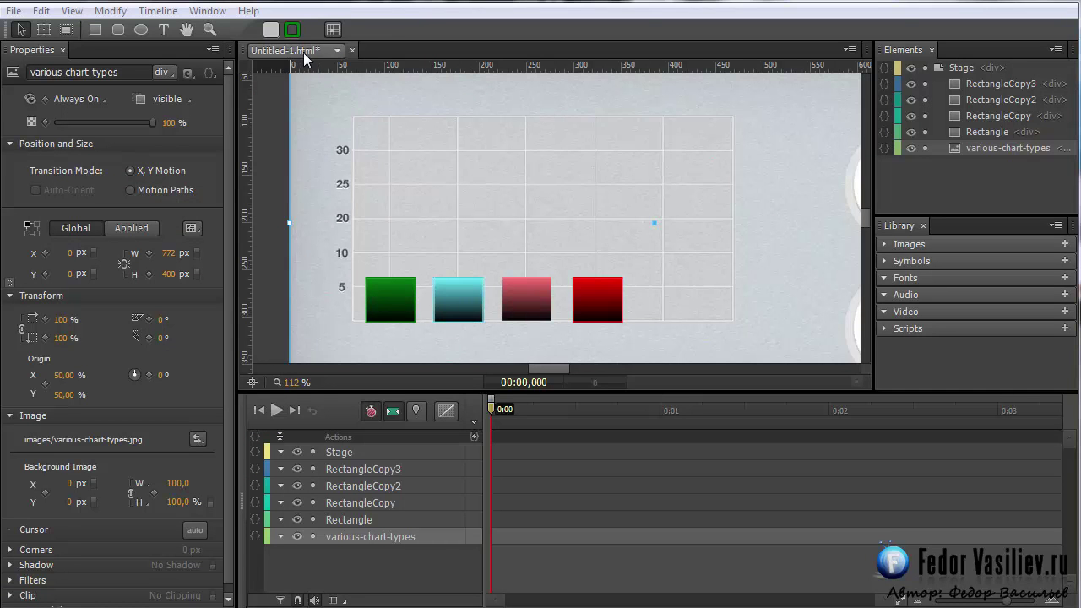
Switch to the диаграмма.html composition and play and scrub through its chart animation
click(337, 51)
click(314, 75)
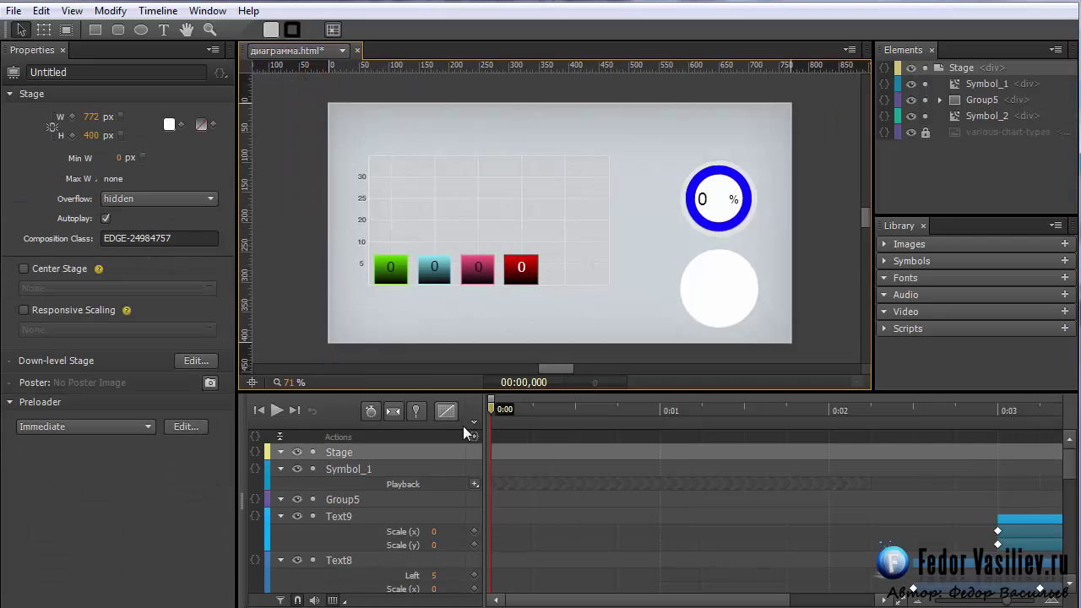
click(276, 411)
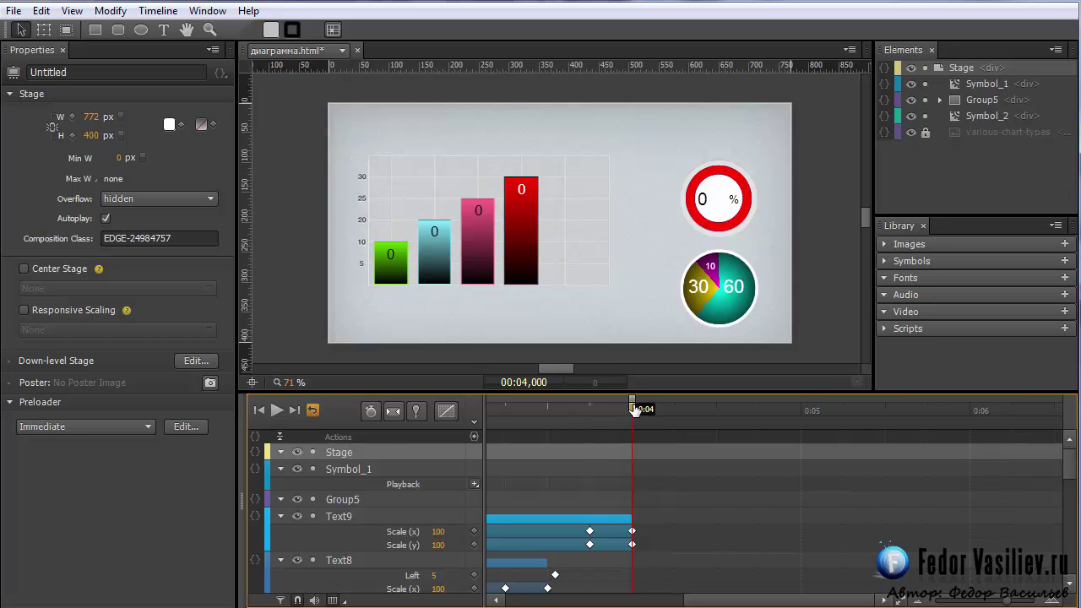
drag(635, 410, 517, 472)
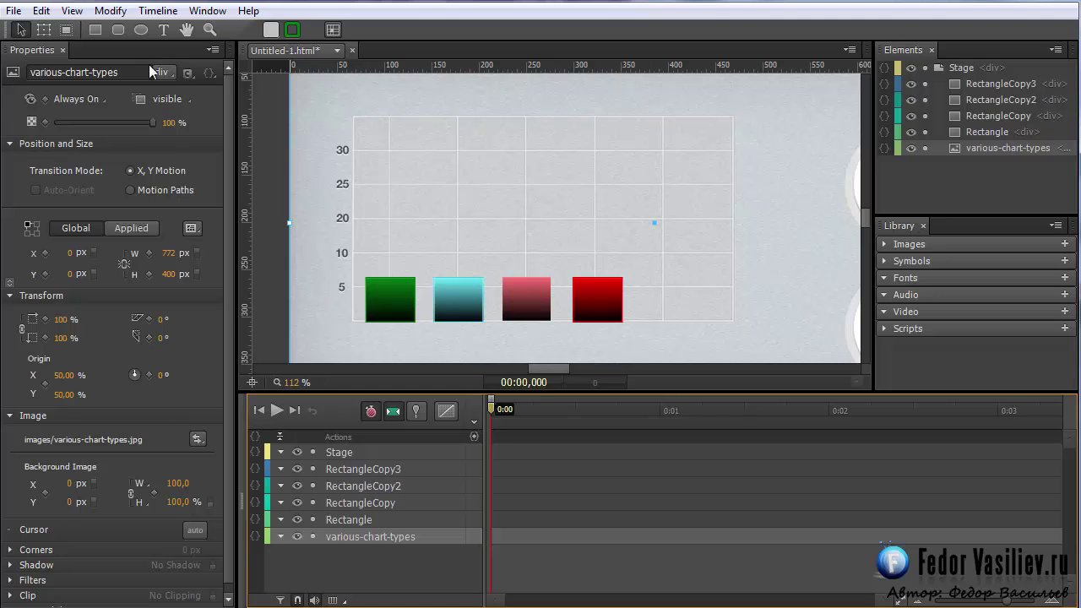
Back in Untitled-1.html, add a text element reading 0, about 53 by 33 px, over the upper part of the first rectangle
click(163, 31)
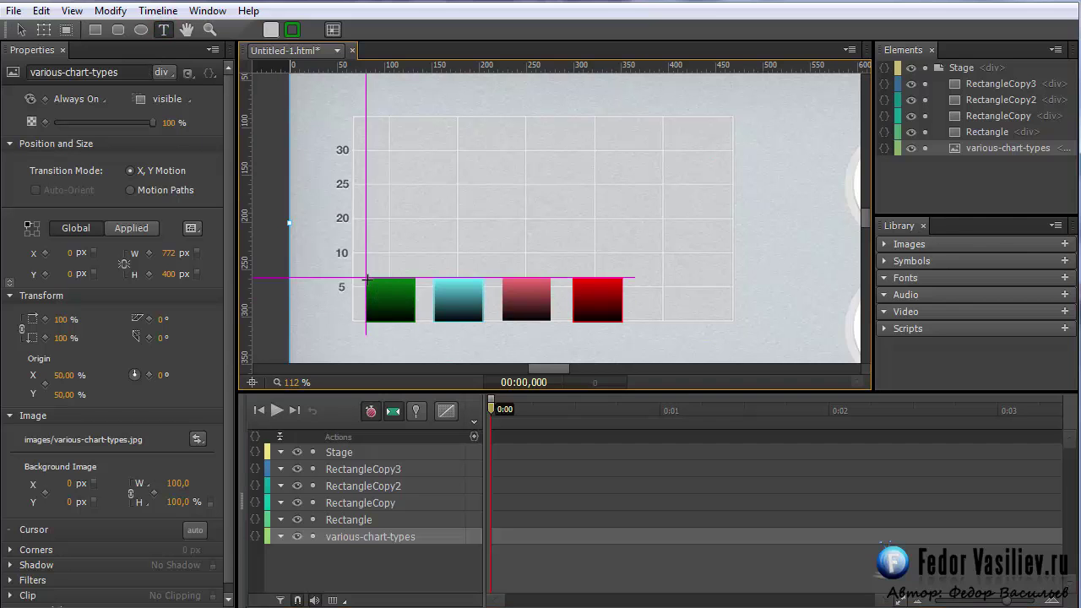
drag(365, 279, 422, 308)
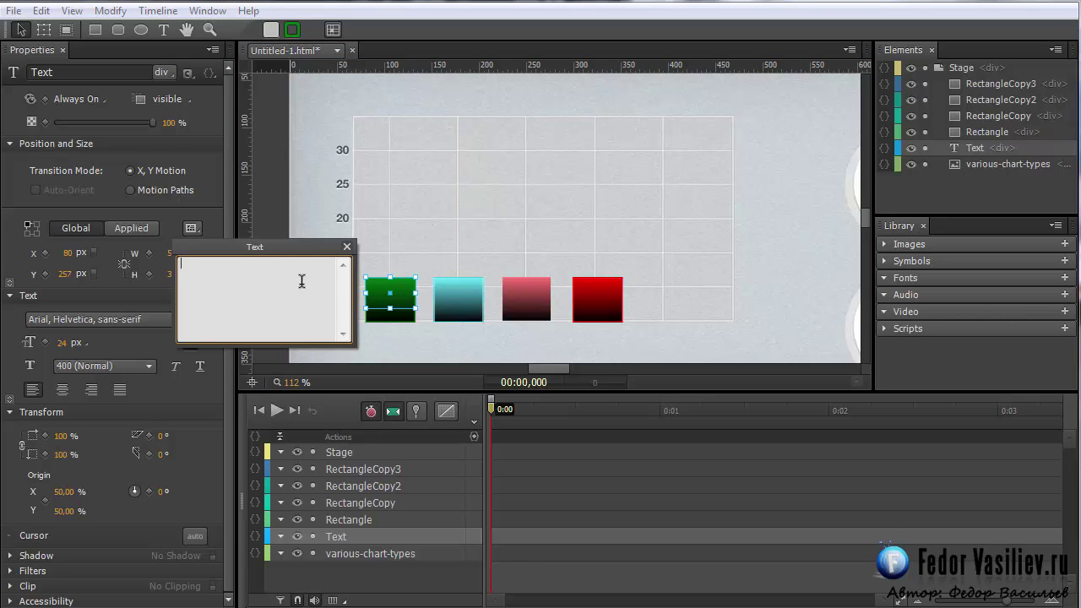
click(346, 248)
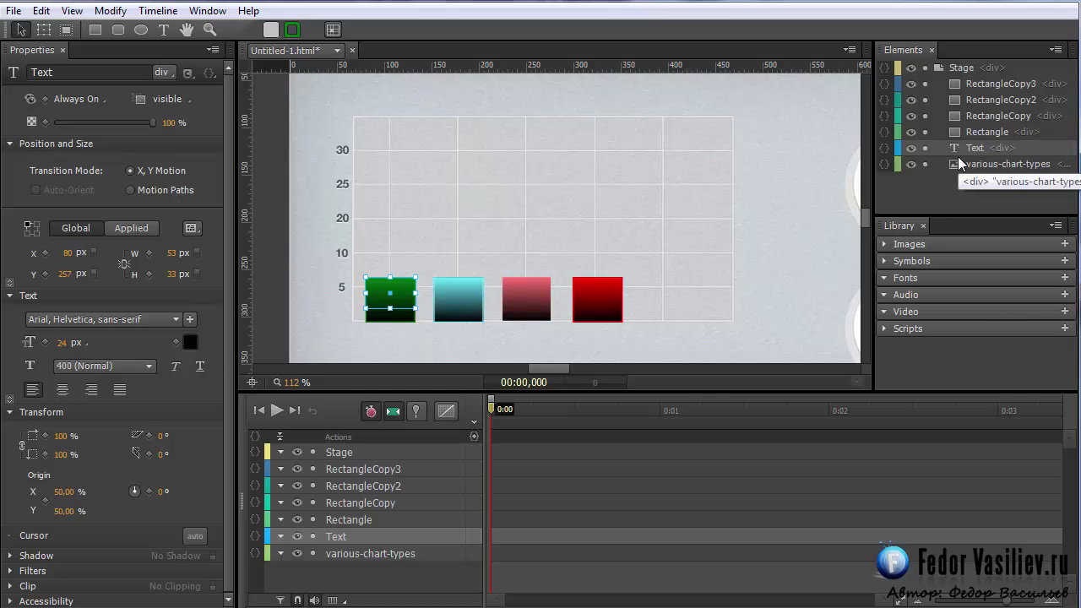
Nest the Text element inside the Rectangle element in the element hierarchy
click(967, 133)
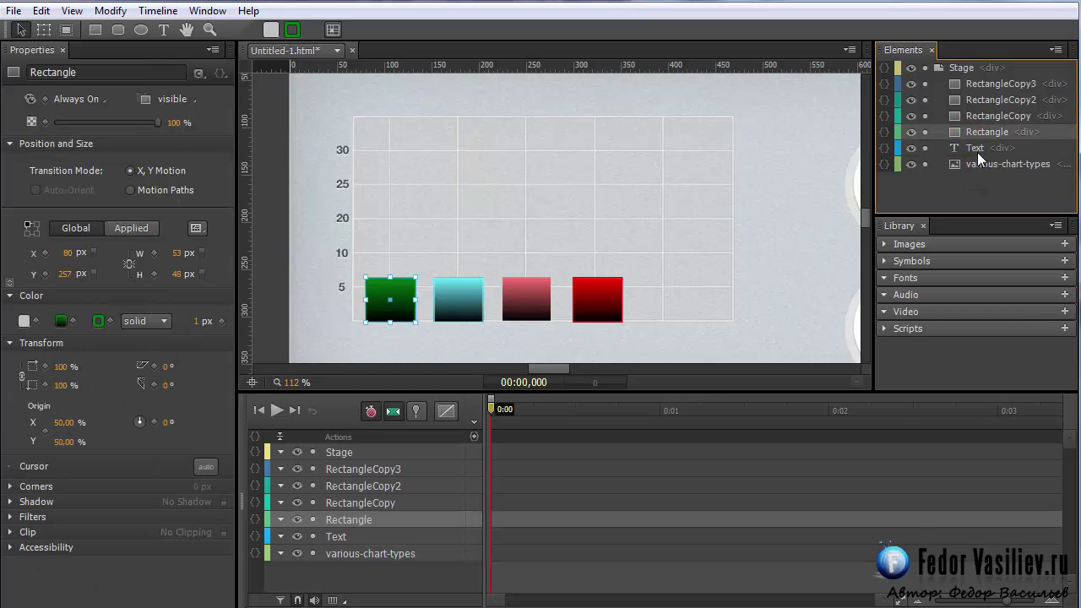
click(974, 148)
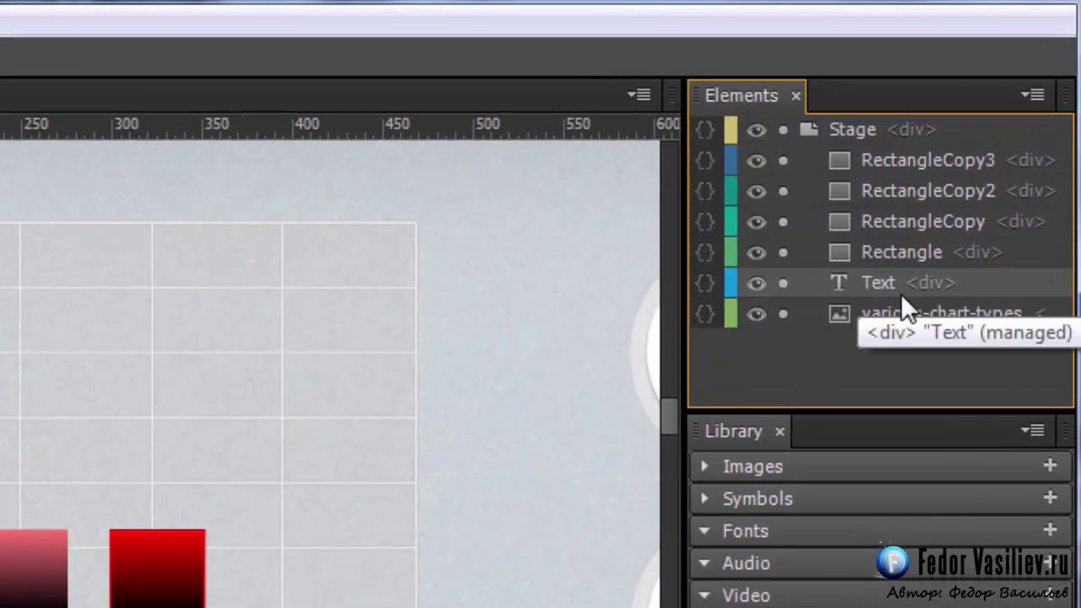
drag(869, 279, 881, 250)
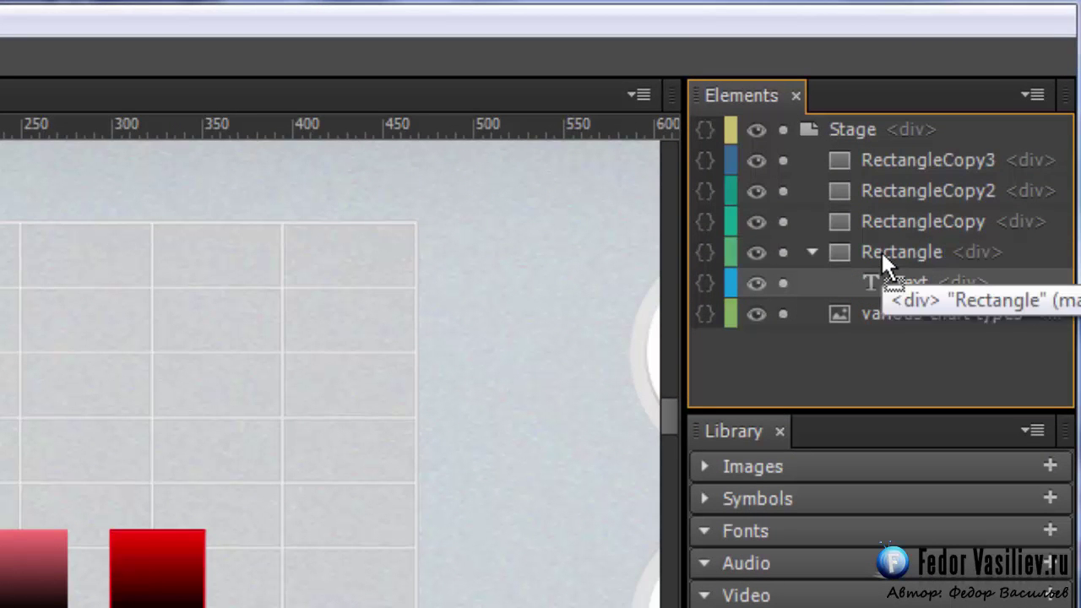
Collapse and expand the Rectangle element to examine the Text element nested inside it
click(813, 252)
click(812, 253)
click(814, 252)
click(813, 252)
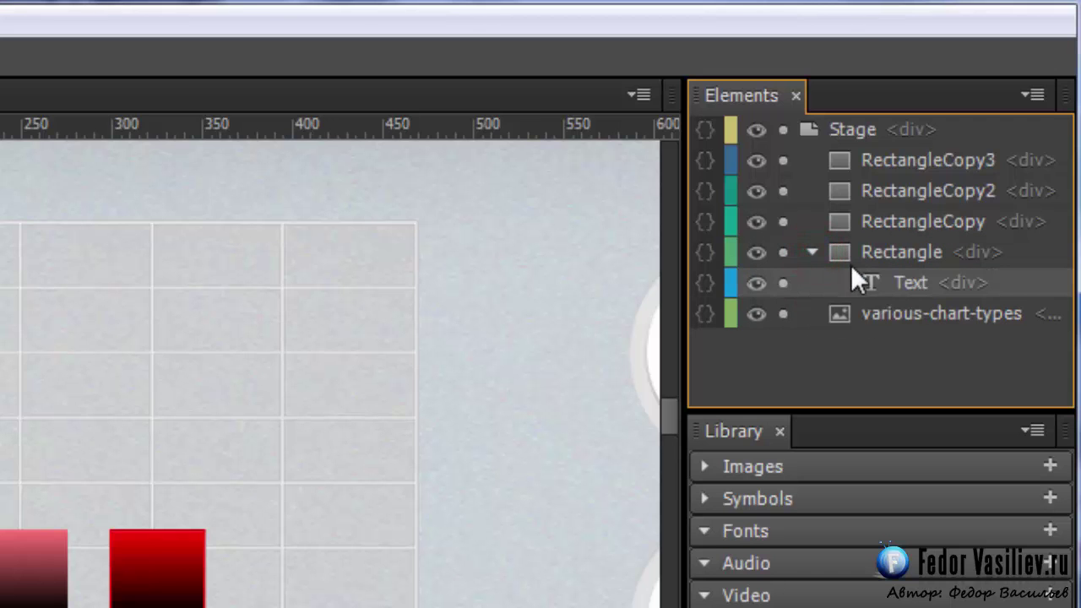
click(809, 252)
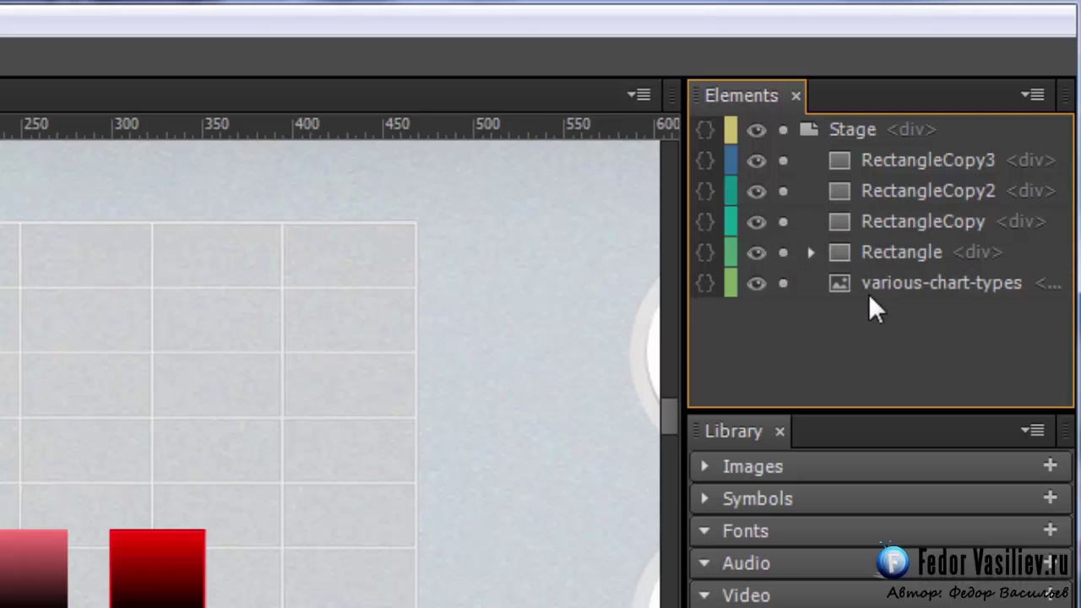
click(870, 252)
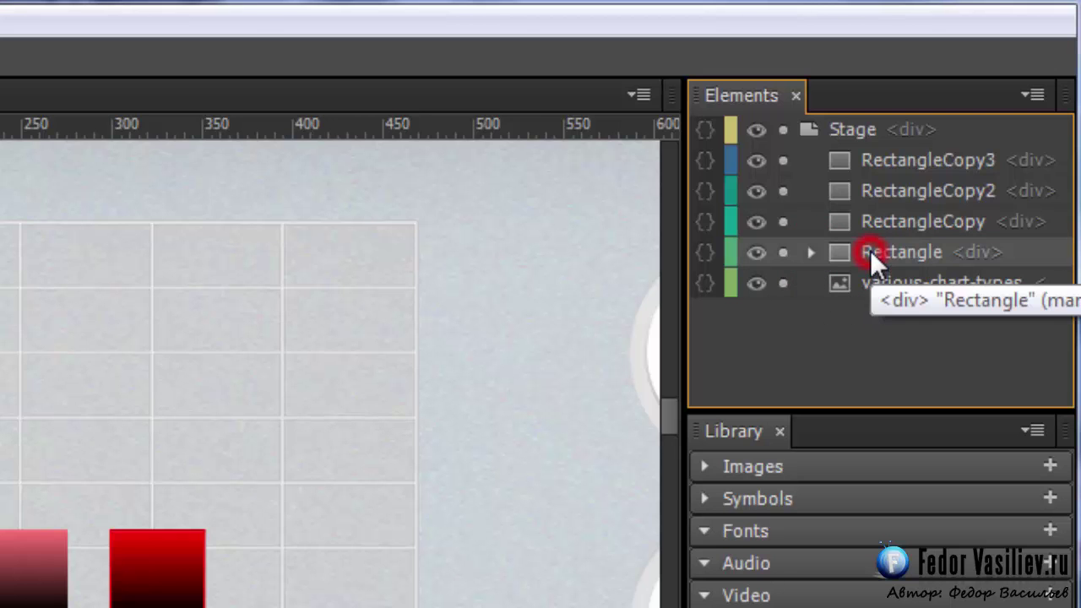
click(811, 254)
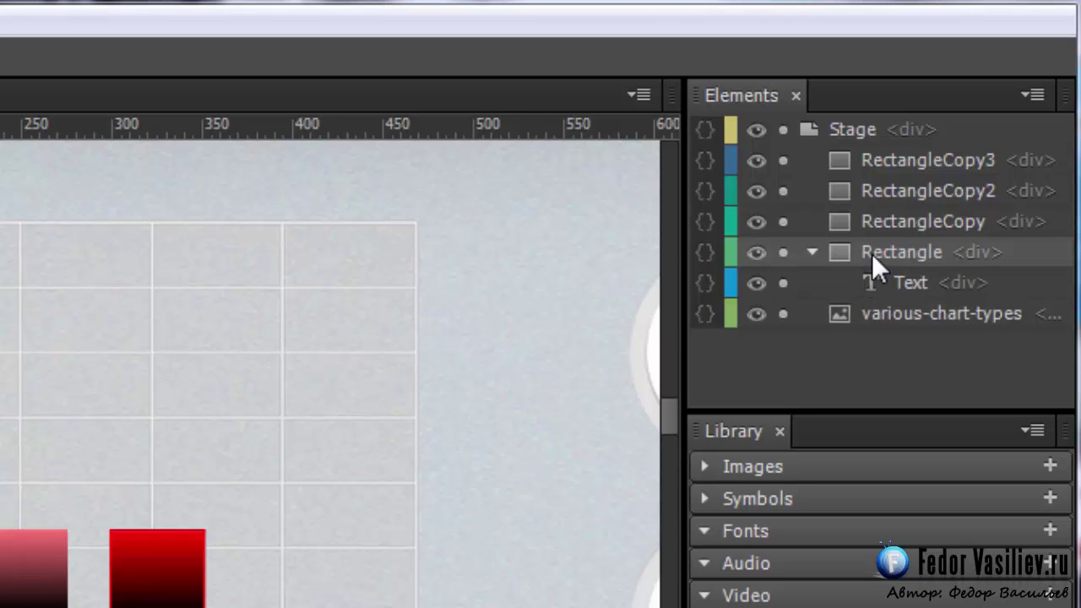
click(812, 252)
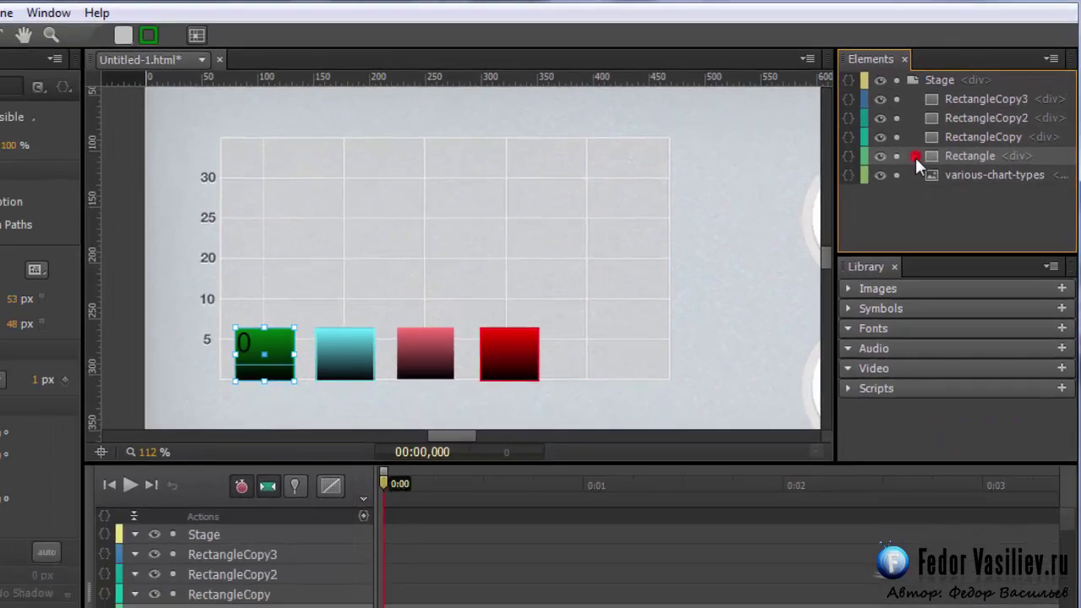
click(812, 251)
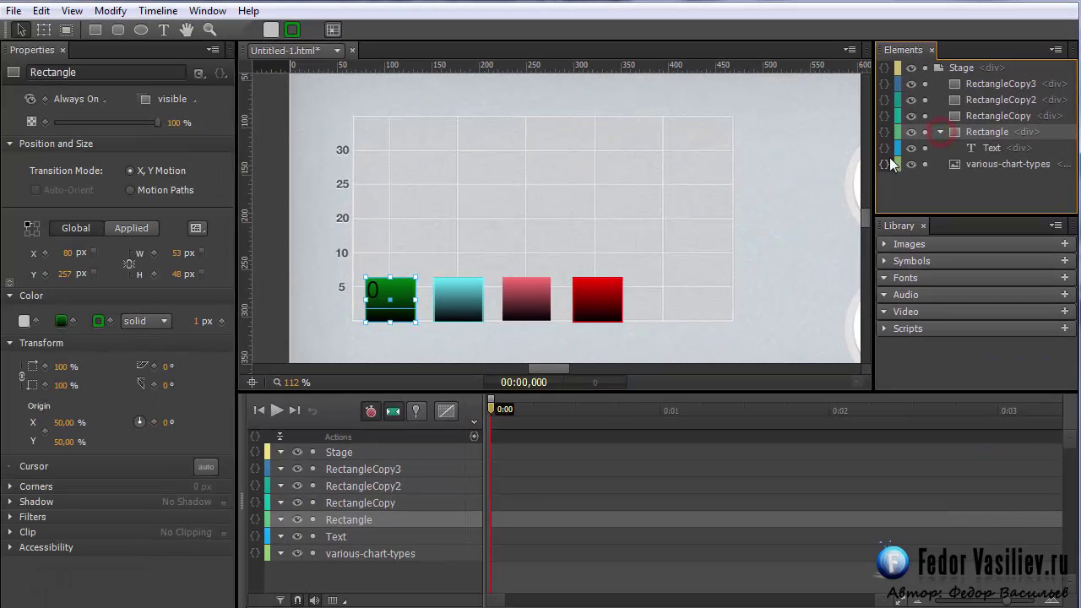
Center-align the 0 in the nested Text element and set its color to white
click(977, 151)
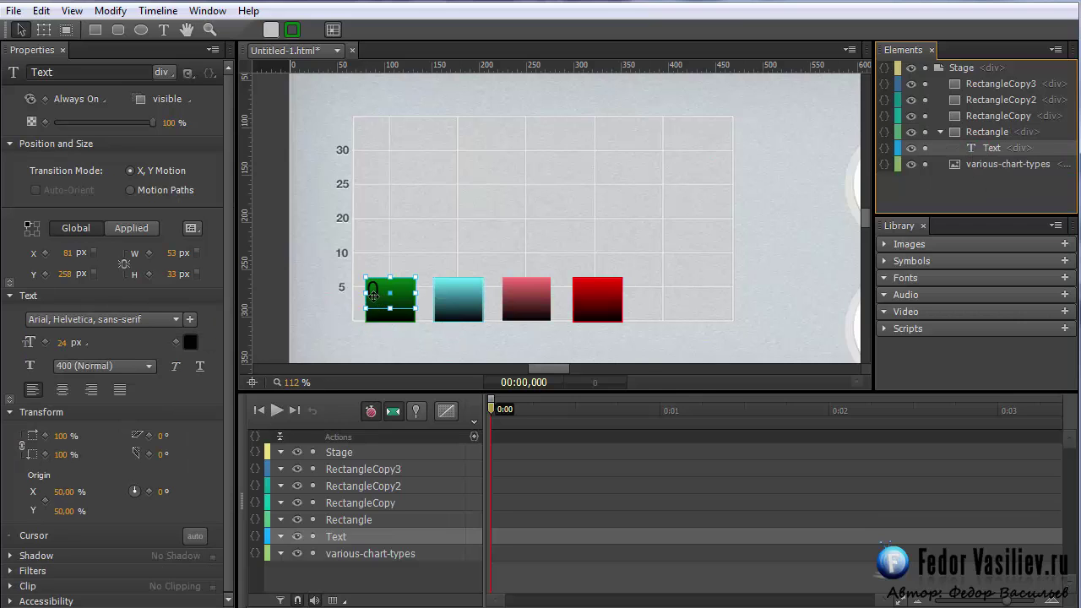
click(62, 389)
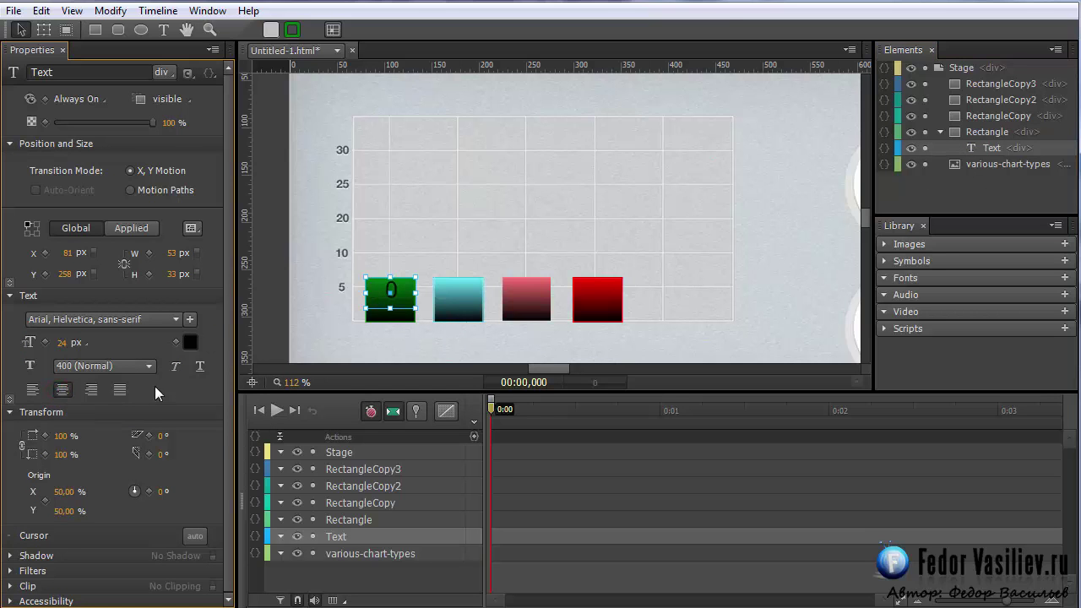
click(189, 341)
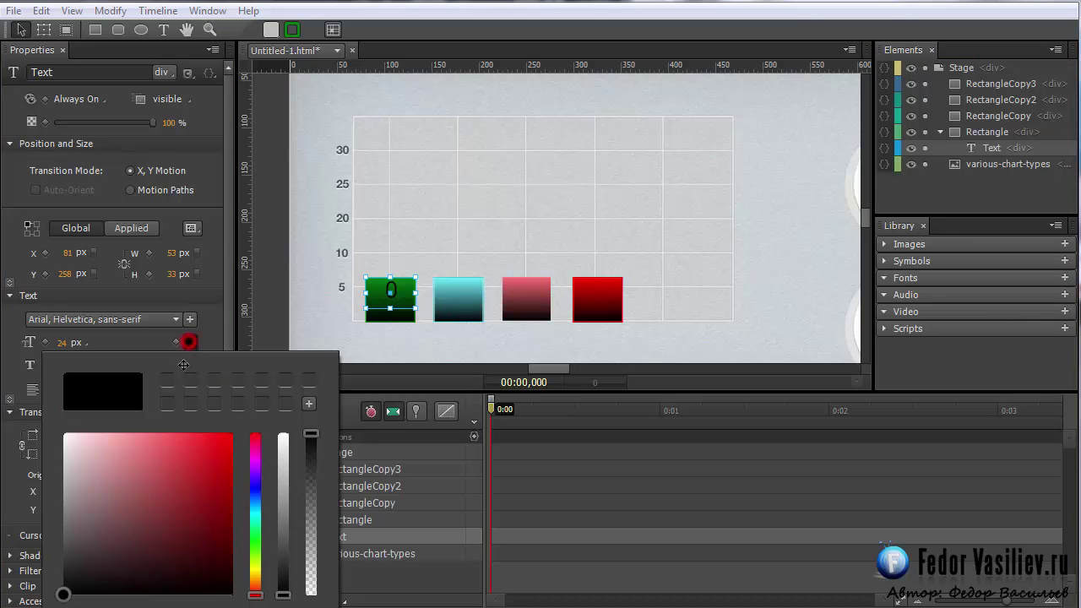
click(132, 460)
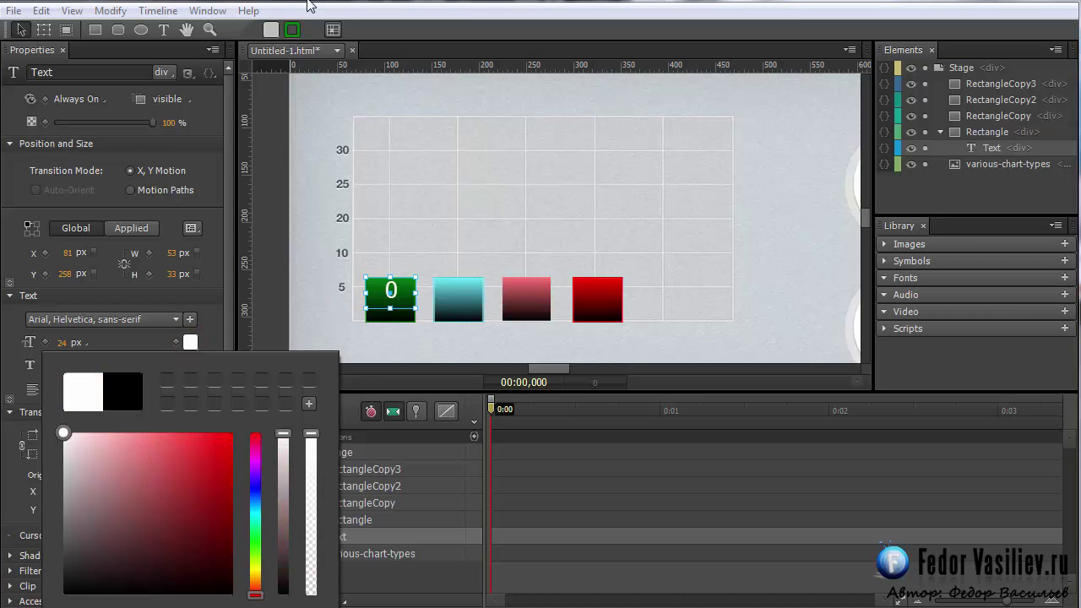
Shorten the 0 text box on the first rectangle to 30 px high and nudge it down to Y 263 px
click(306, 383)
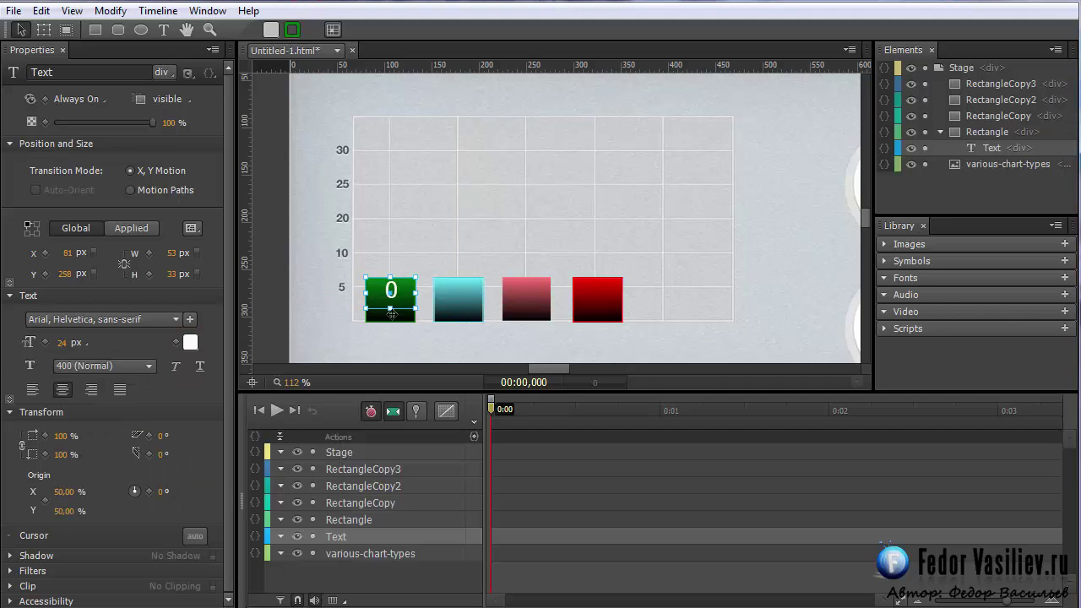
drag(400, 318, 400, 319)
key(Down)
key(Down)
key(Down)
key(Down)
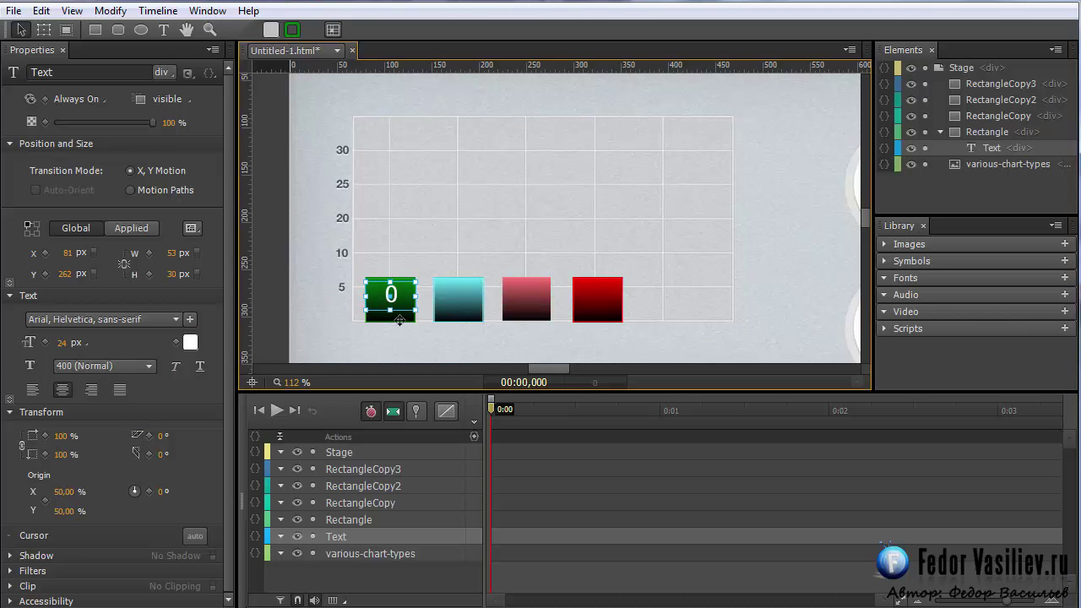
key(Down)
drag(493, 408, 453, 466)
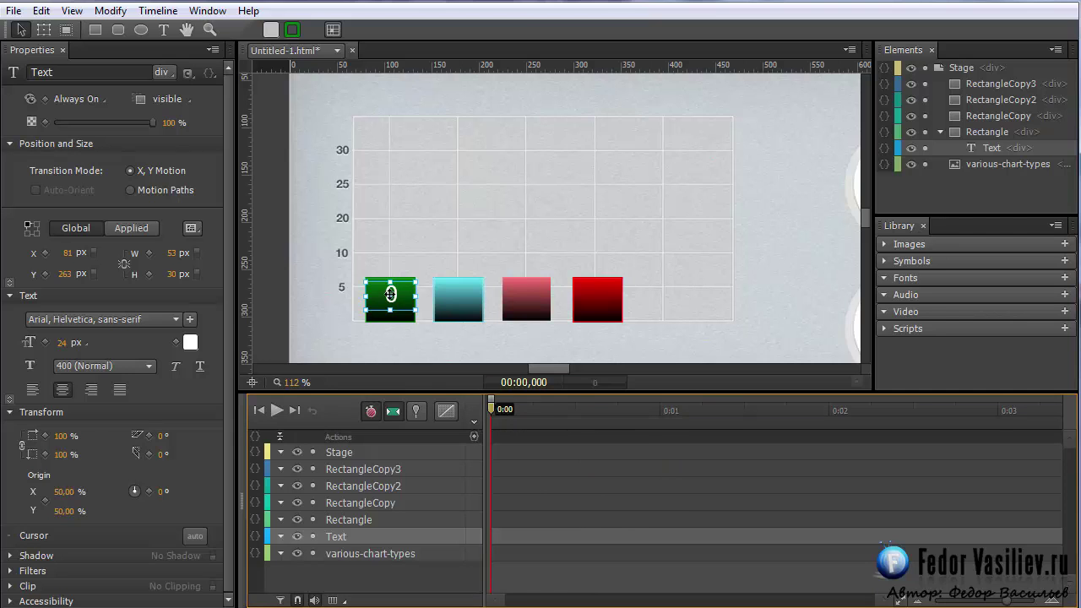
Duplicate the 0 text onto the second rectangle at X 152 px and onto the third at X 225 px
drag(390, 295, 448, 294)
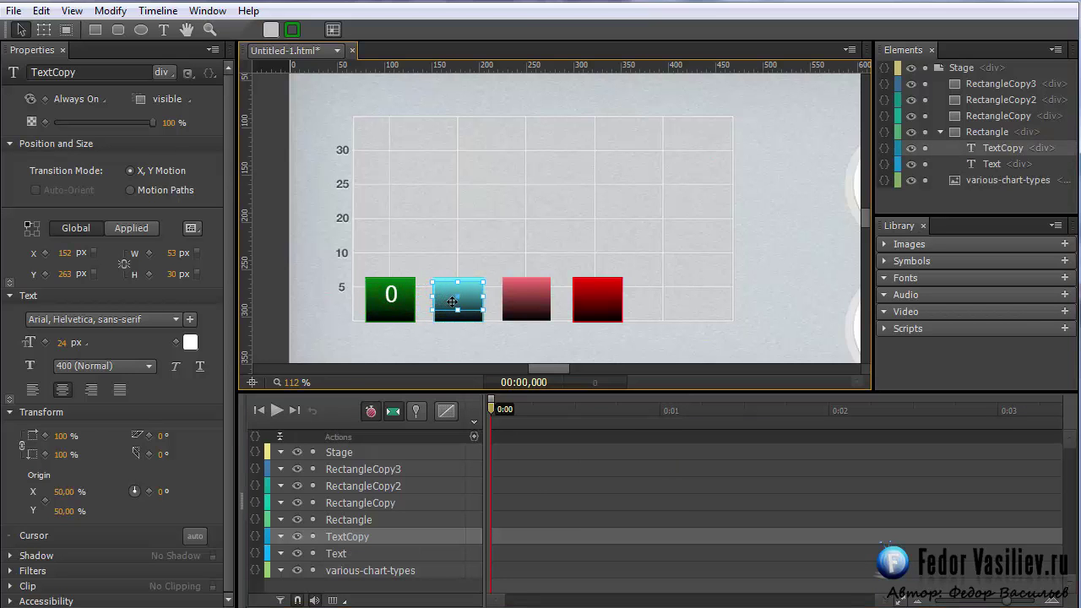
drag(451, 296, 524, 296)
click(456, 298)
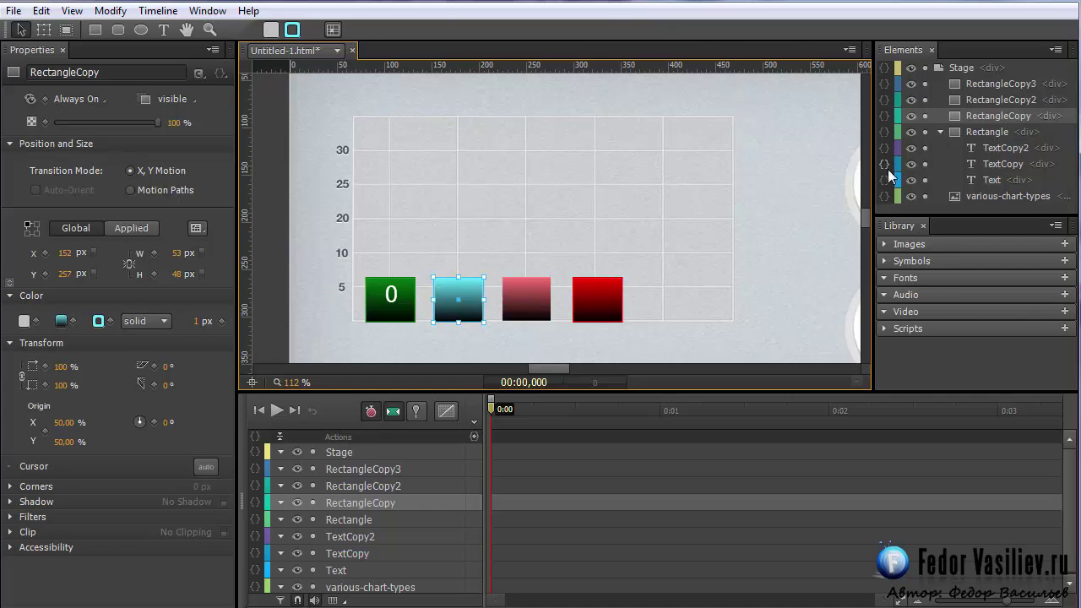
click(989, 147)
click(997, 164)
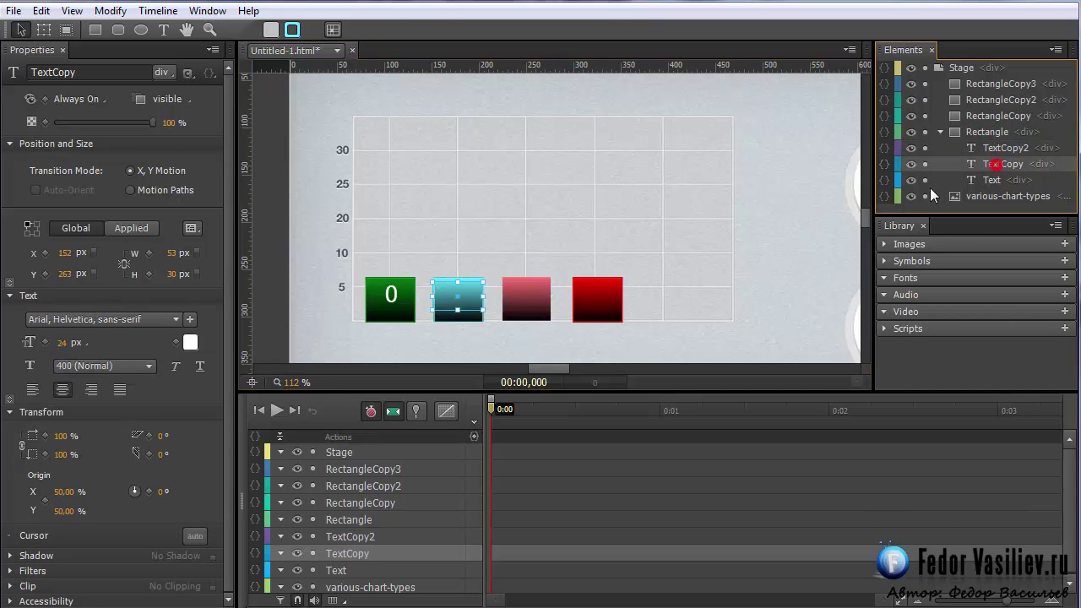
drag(455, 295, 456, 297)
click(526, 295)
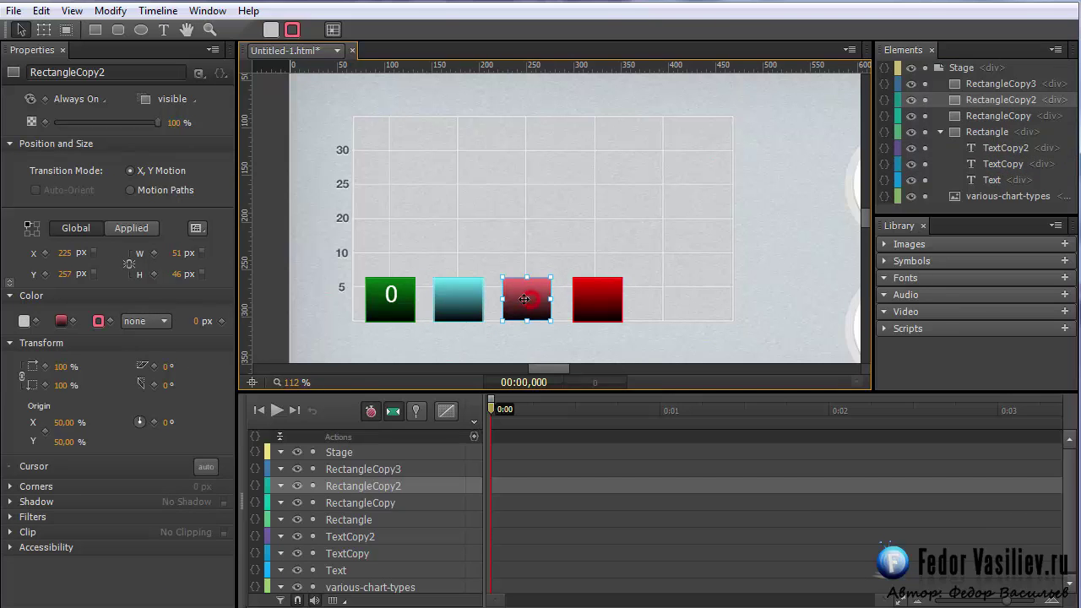
Duplicate TextCopy2 and place the copy over the fourth rectangle at X 299 px, Y 263 px
click(988, 149)
key(ctrl+d)
drag(550, 299, 601, 297)
click(591, 288)
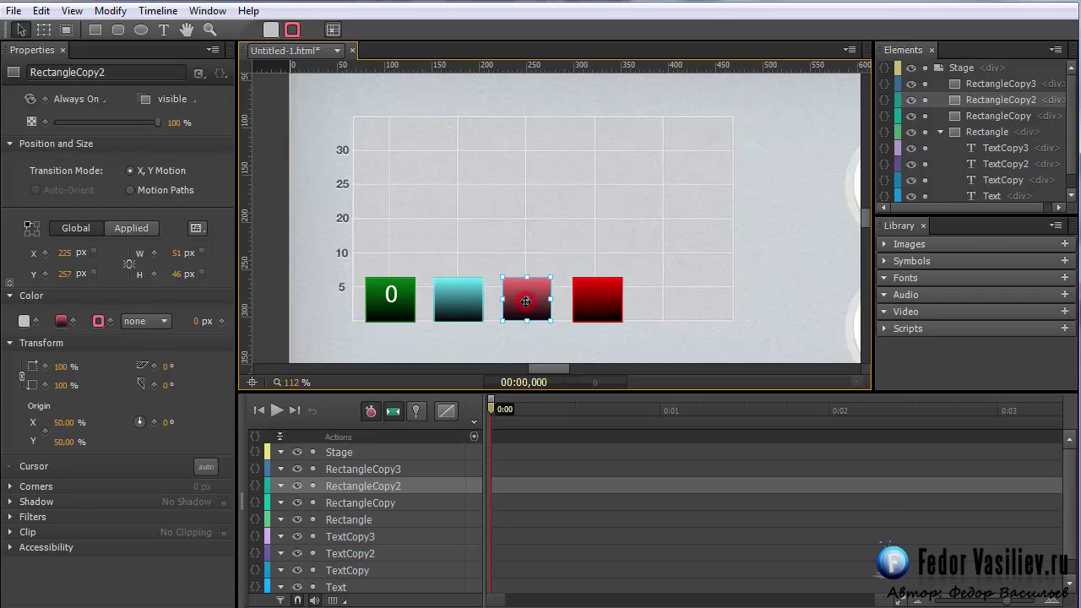
click(591, 288)
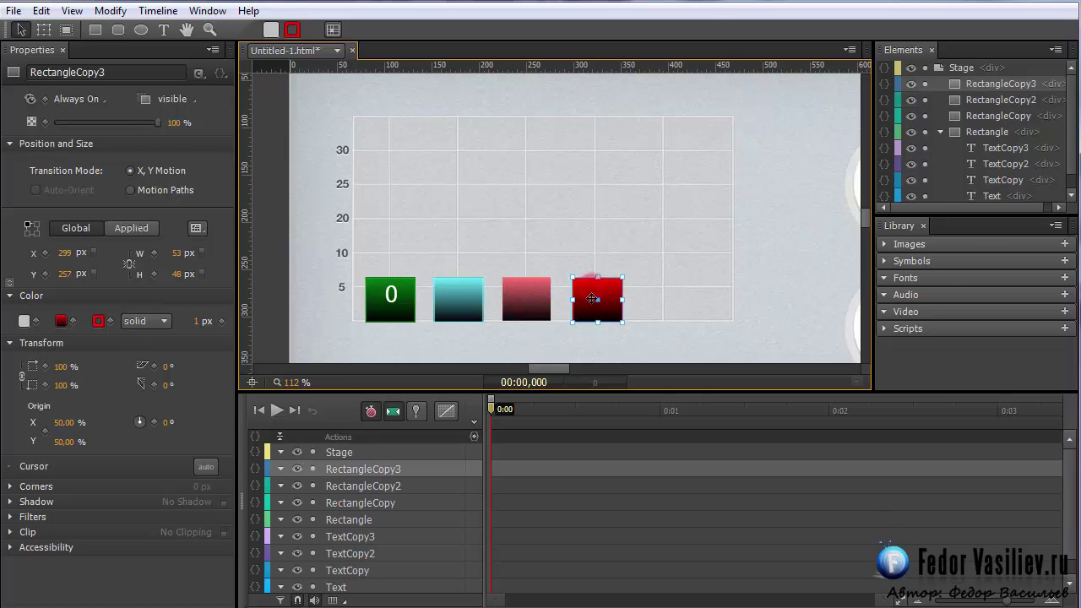
Select the text copies nested in the Rectangle element one by one to examine which column each belongs to
click(985, 163)
click(982, 147)
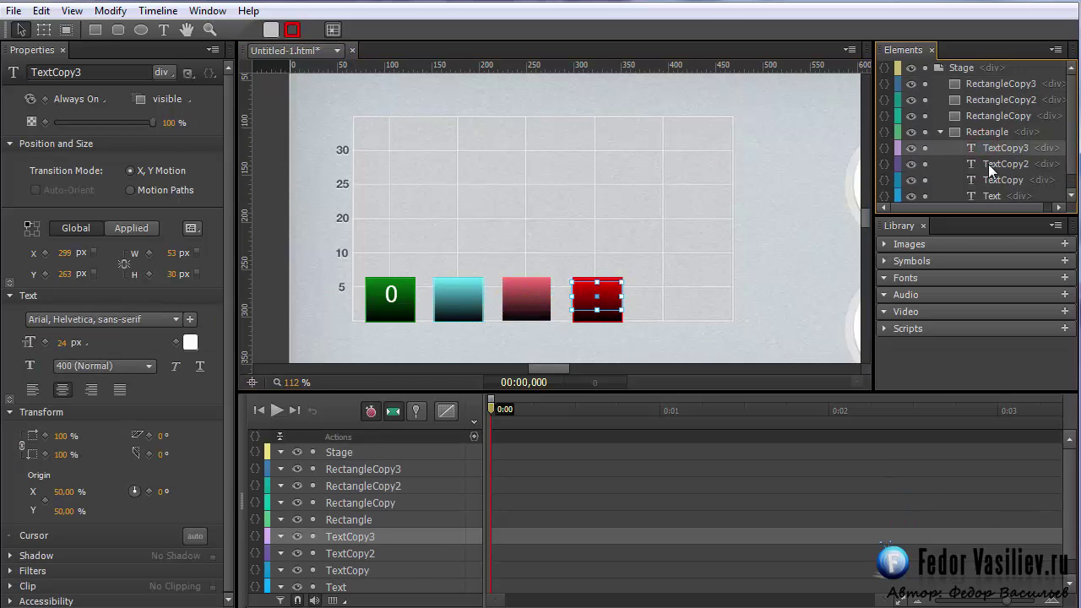
click(988, 164)
click(988, 180)
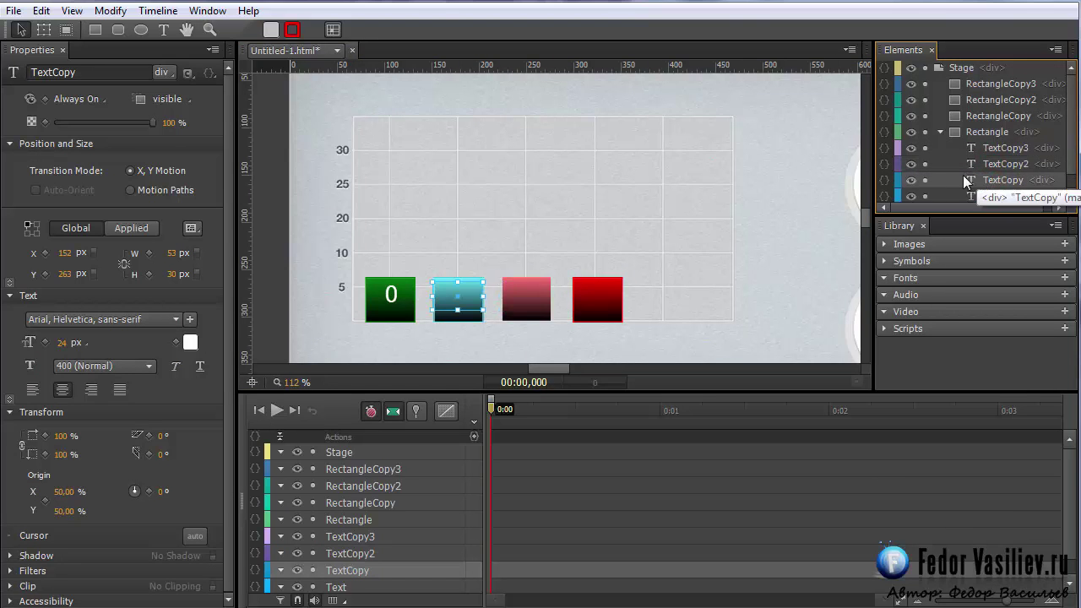
scroll(1014, 173, down, 1)
scroll(1069, 172, up, 1)
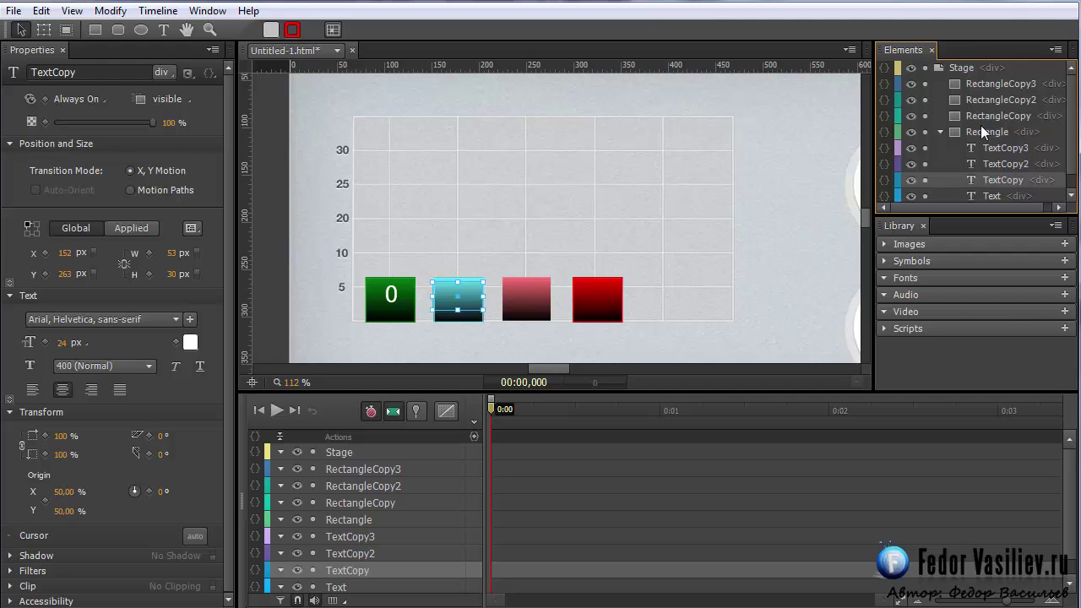
scroll(1069, 166, down, 1)
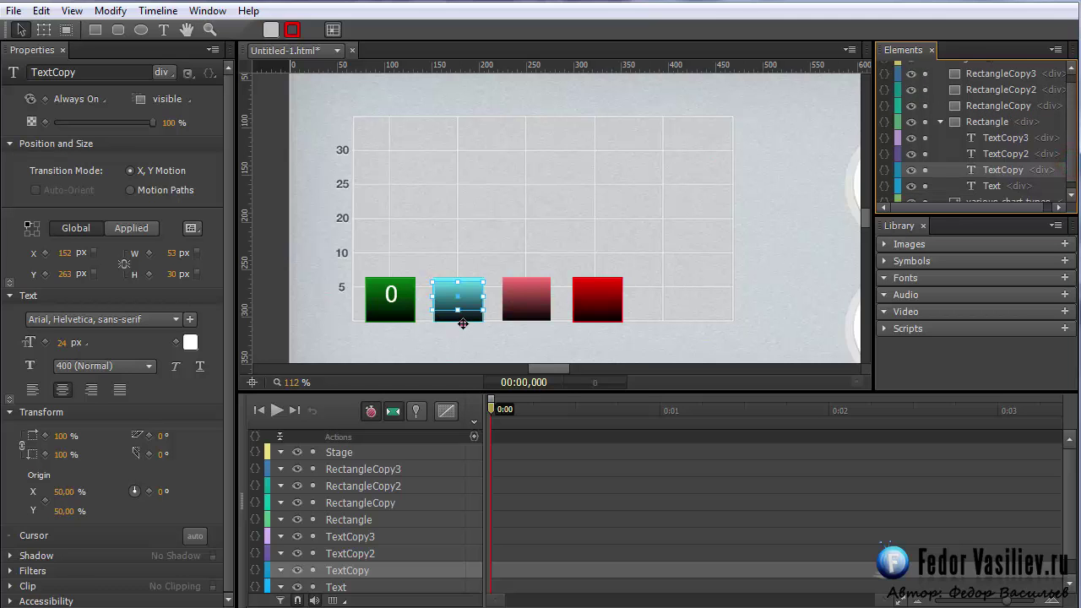
Lock the various-chart-types background image so it cannot be selected on the stage
click(463, 324)
drag(1071, 161, 1076, 179)
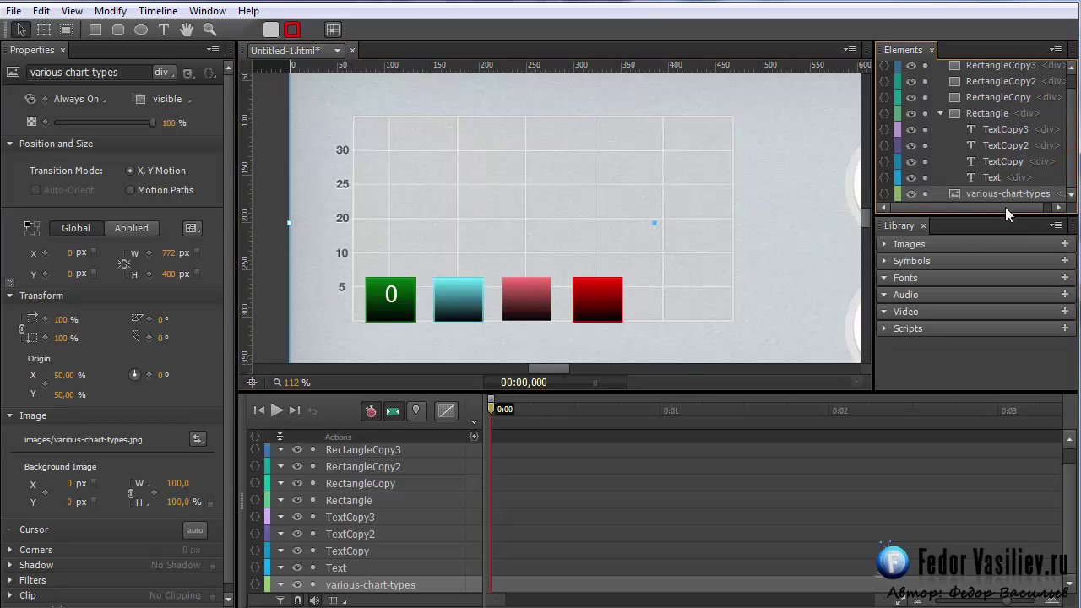
scroll(1014, 135, up, 1)
scroll(1014, 135, down, 1)
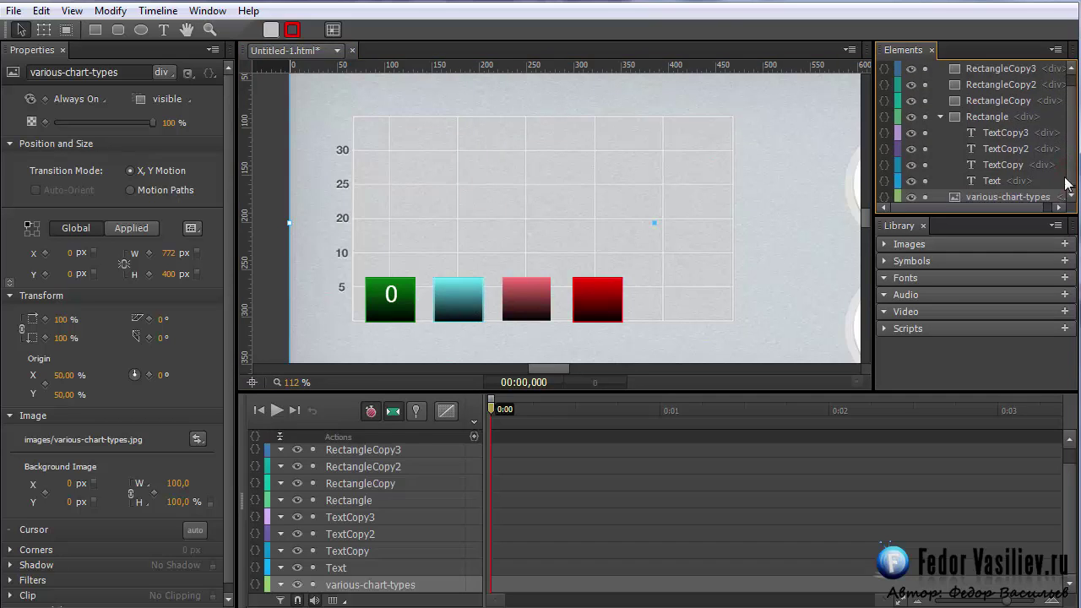
click(986, 197)
scroll(1069, 173, down, 1)
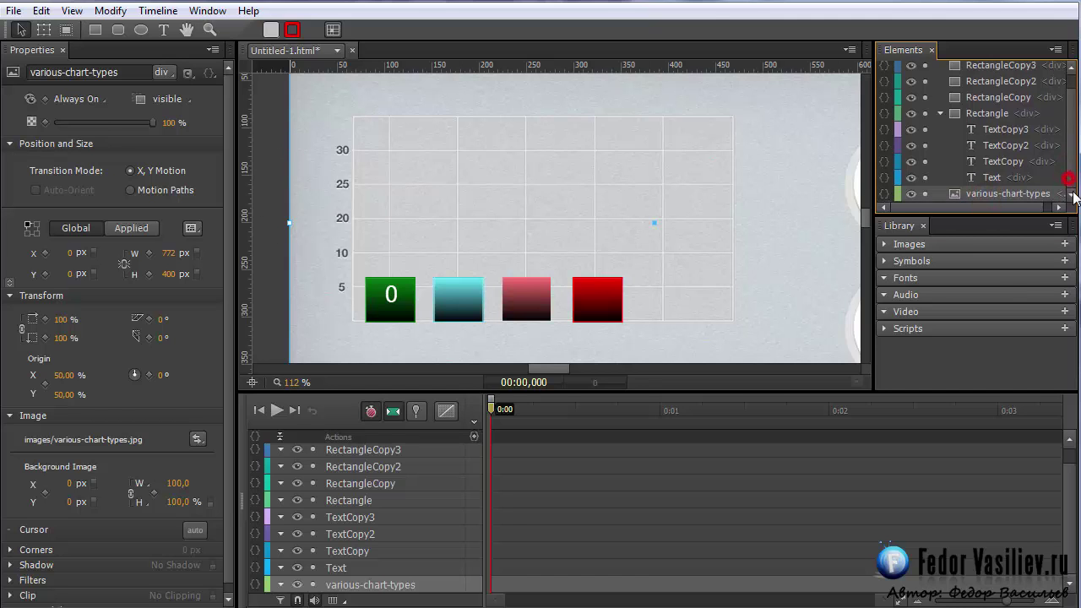
click(926, 195)
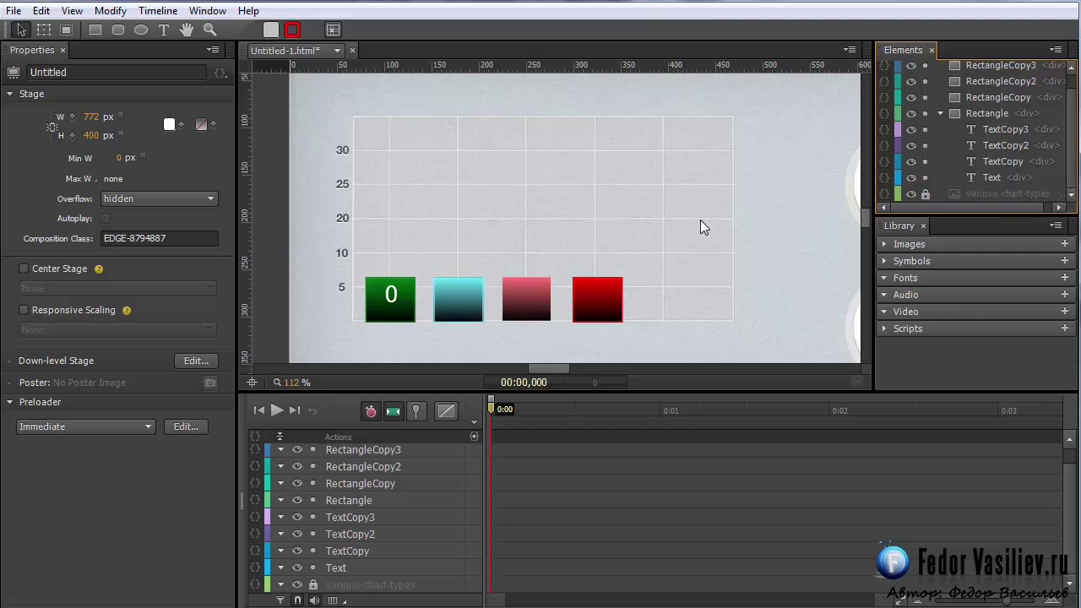
Move the TextCopy element out of Rectangle and nest it inside RectangleCopy in the element hierarchy
click(438, 313)
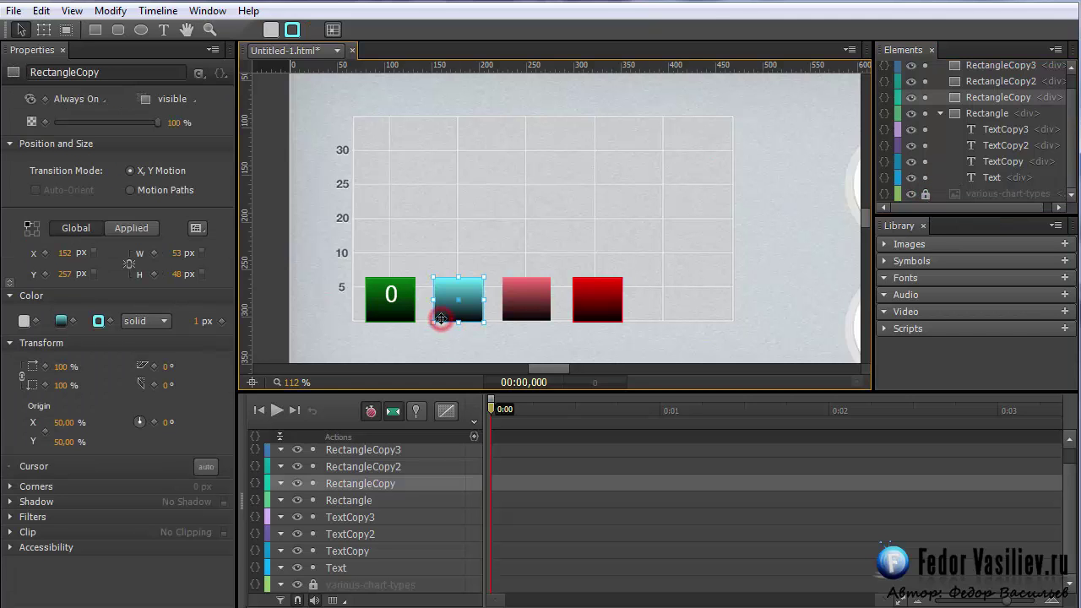
click(984, 130)
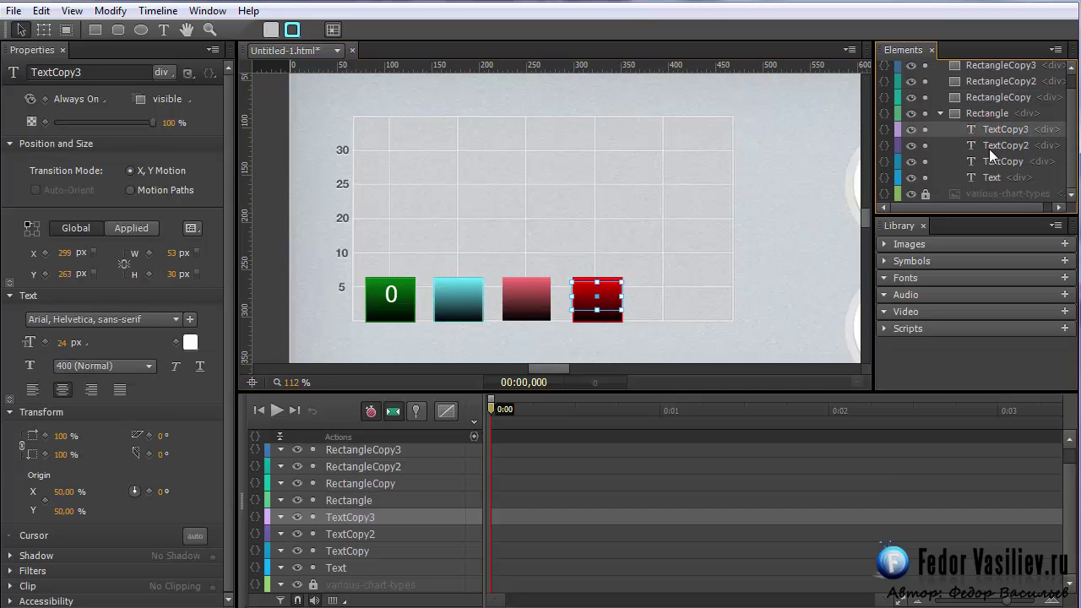
click(989, 148)
click(1002, 163)
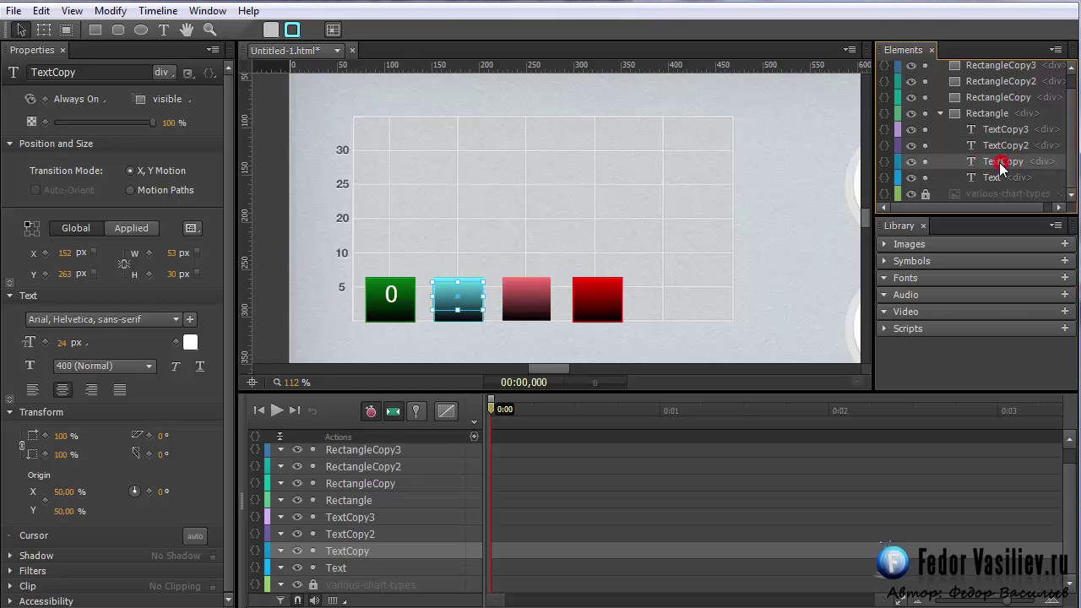
double_click(1001, 163)
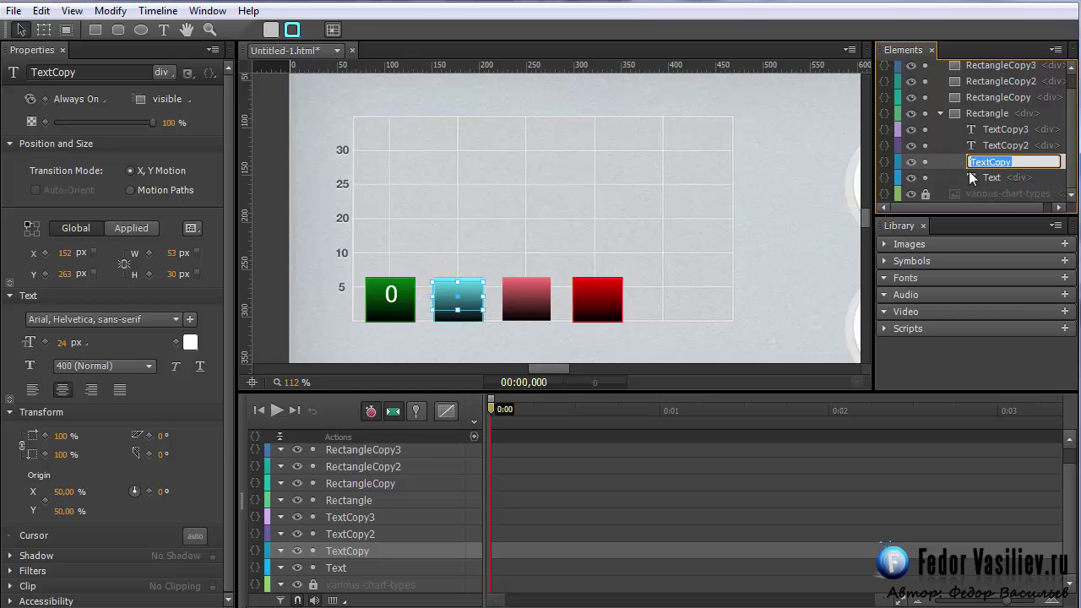
click(991, 177)
click(989, 162)
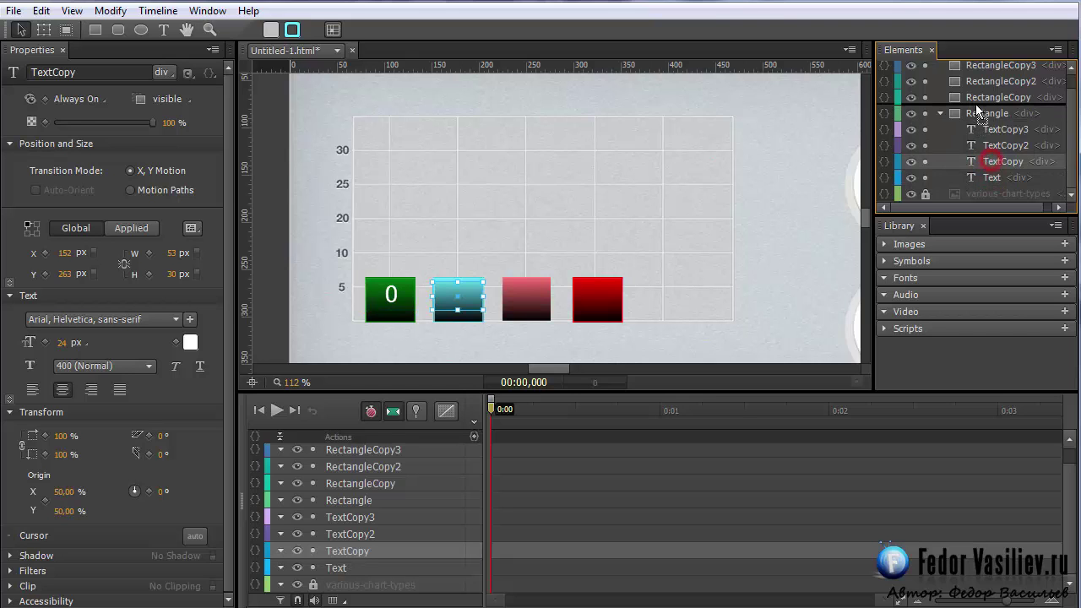
drag(977, 97, 977, 97)
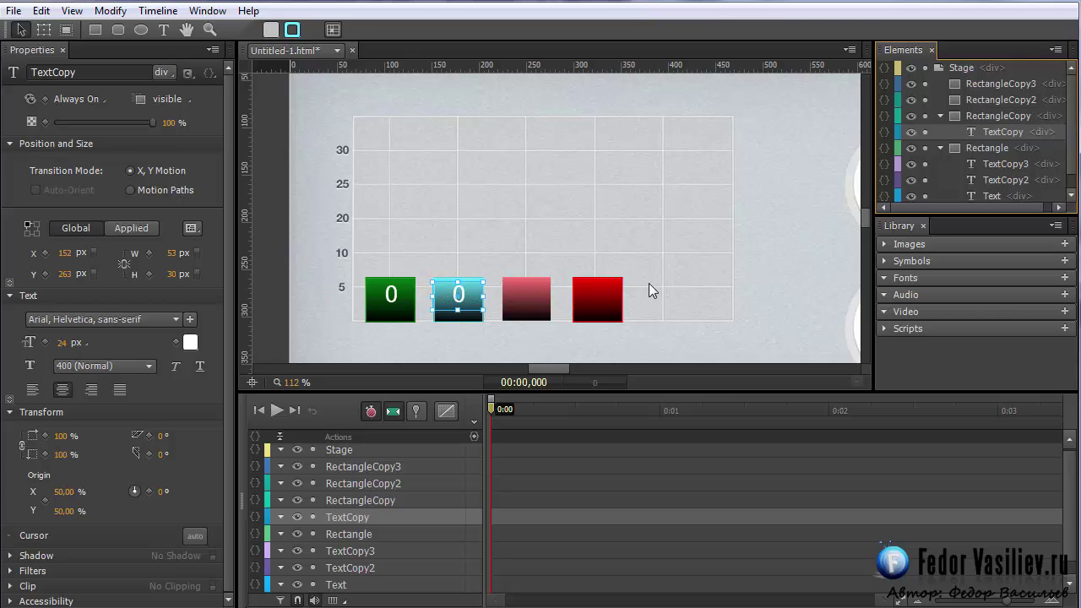
Collapse RectangleCopy and nest the TextCopy2 element inside RectangleCopy2
click(941, 117)
click(940, 131)
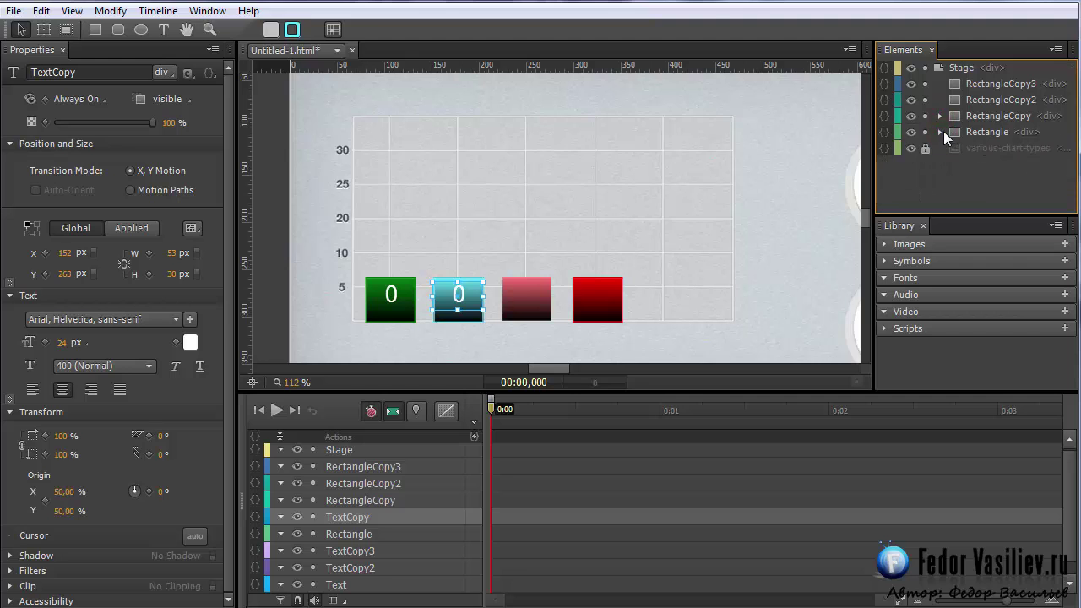
click(941, 132)
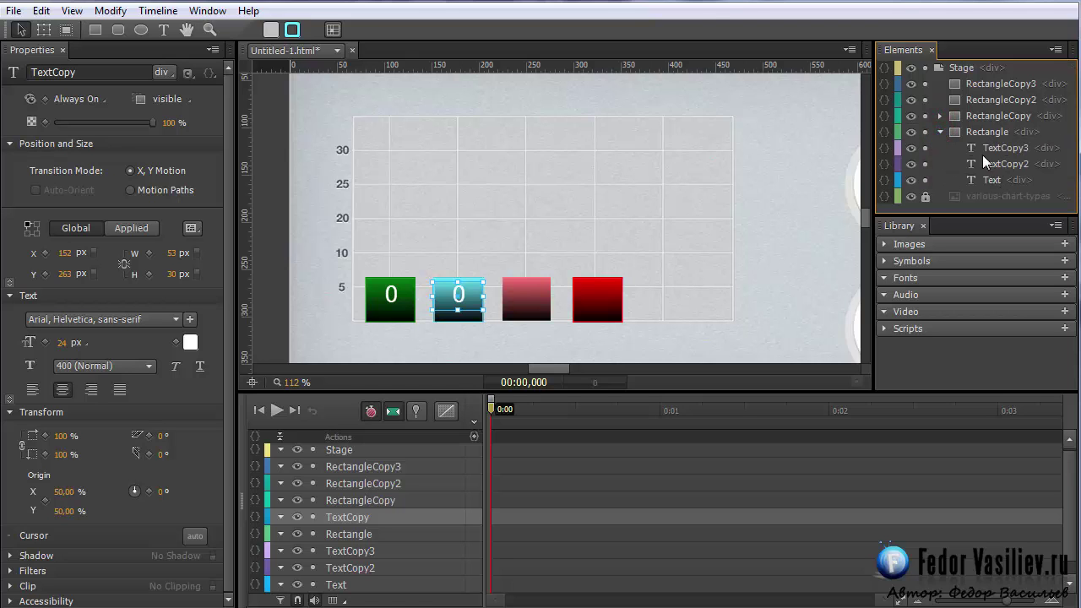
click(517, 305)
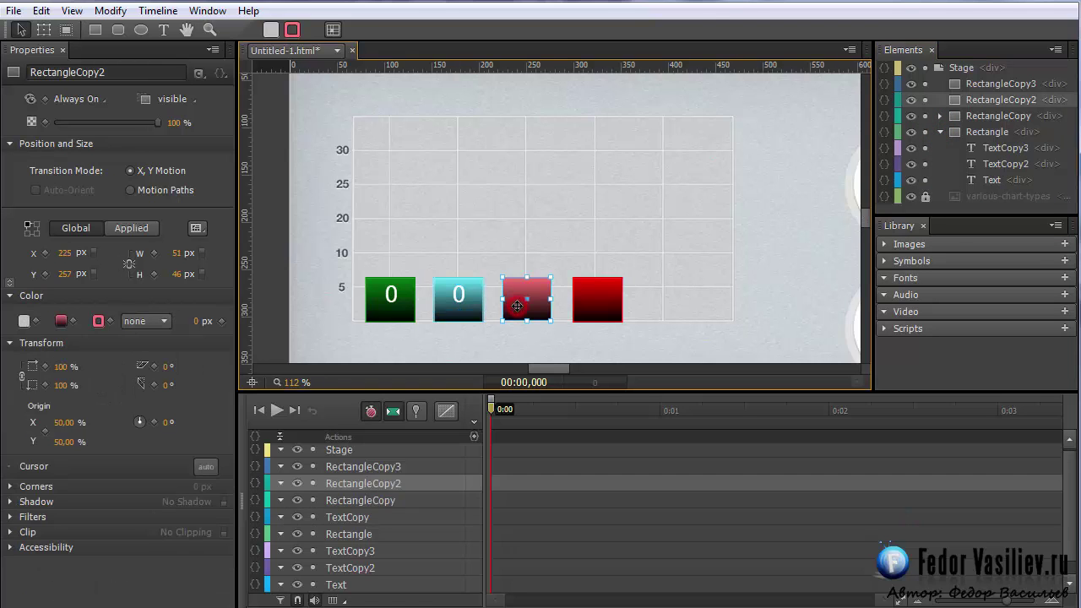
click(989, 165)
drag(988, 166, 984, 99)
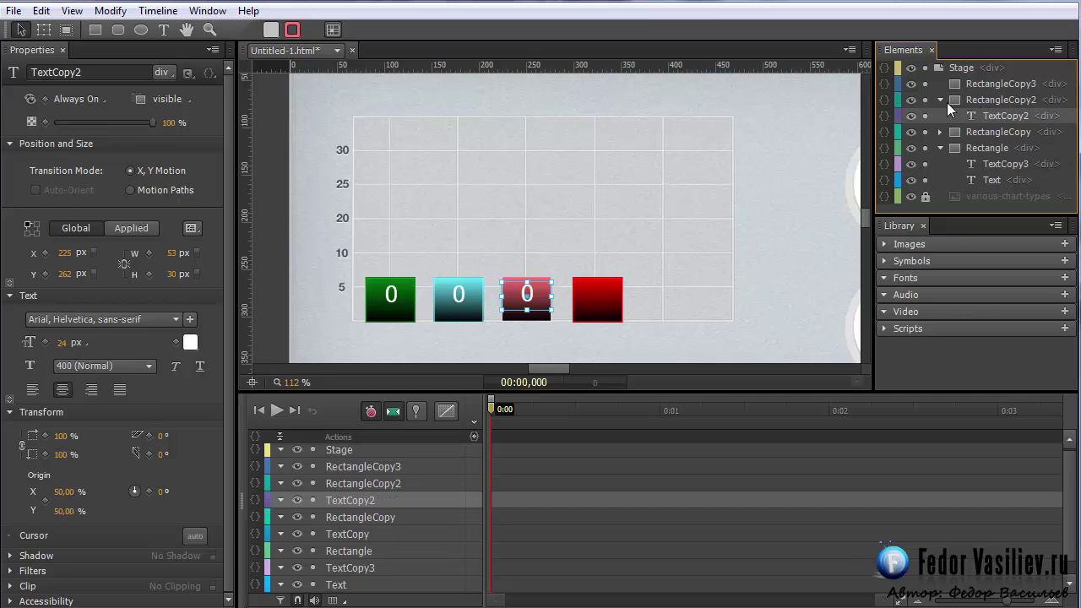
Nest the TextCopy3 element inside RectangleCopy3, the fourth column
click(912, 209)
click(594, 310)
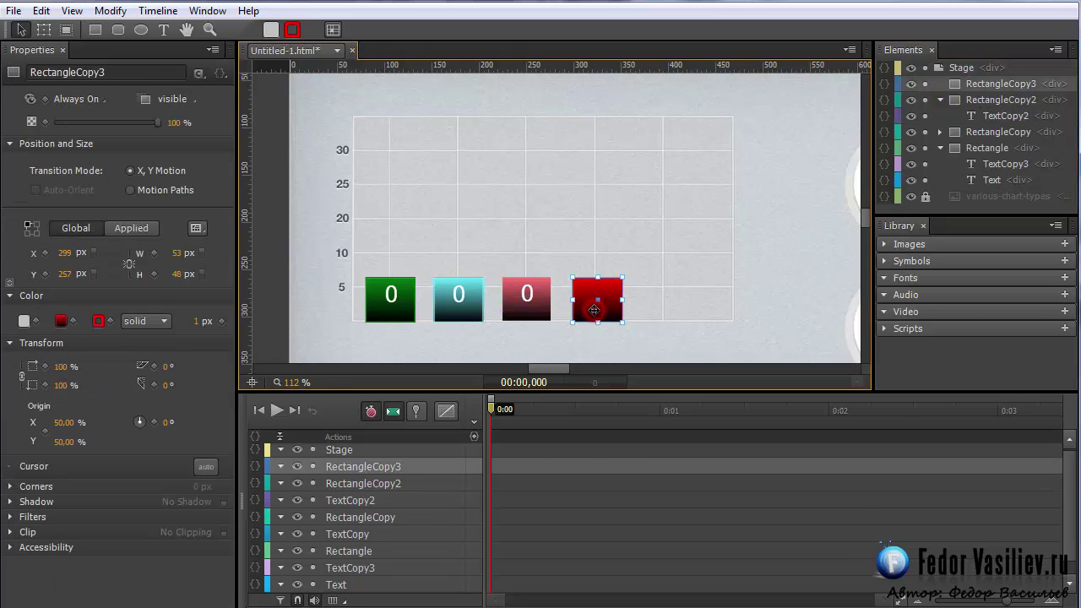
click(991, 167)
drag(992, 166, 984, 83)
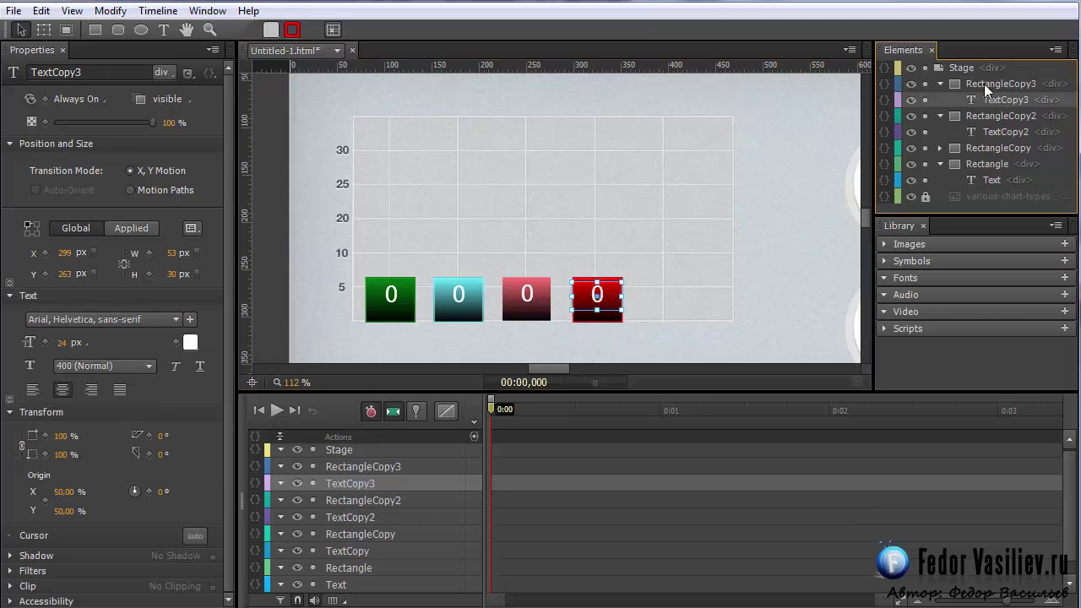
Collapse the expanded rectangle elements in the element hierarchy so their nested texts are hidden from the list
click(941, 84)
click(940, 99)
click(940, 100)
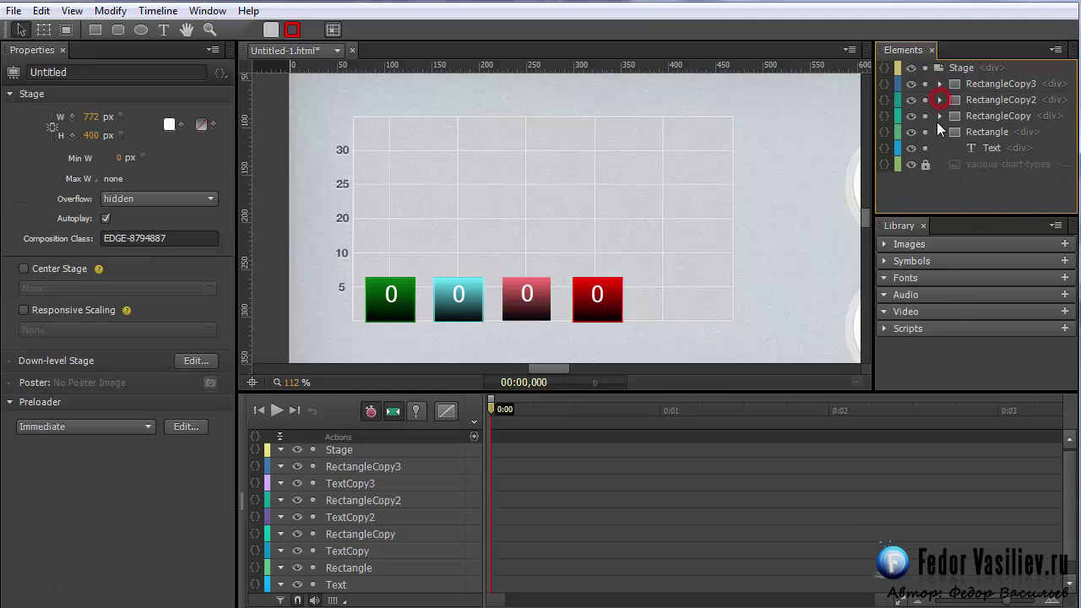
click(941, 132)
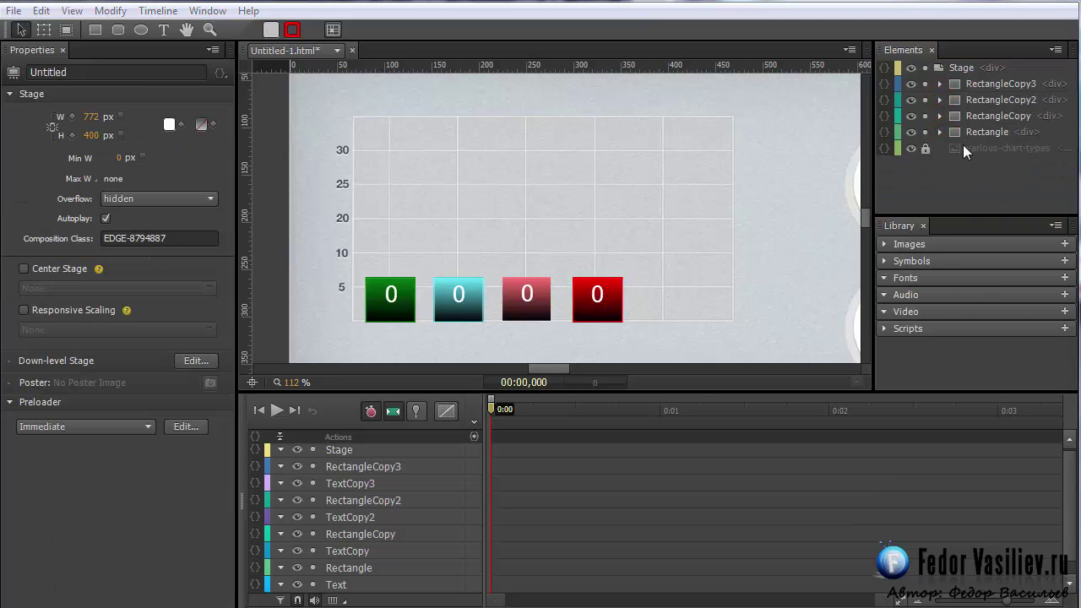
Convert the four column rectangles, Rectangle through RectangleCopy3, into one symbol named Symbol_1 with timeline autoplay enabled
click(970, 132)
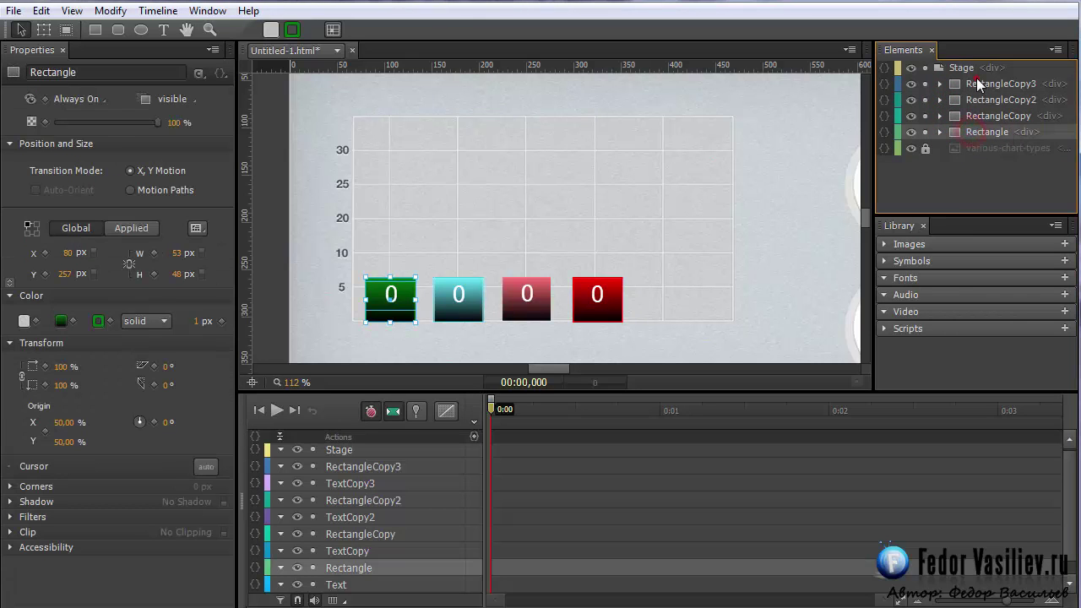
shift+click(978, 84)
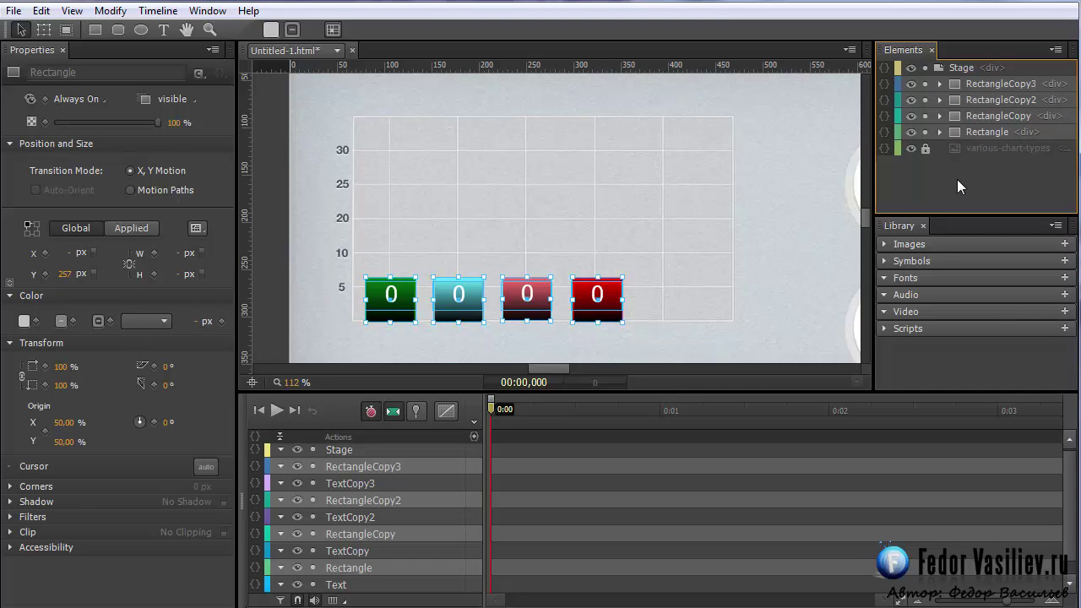
right_click(953, 131)
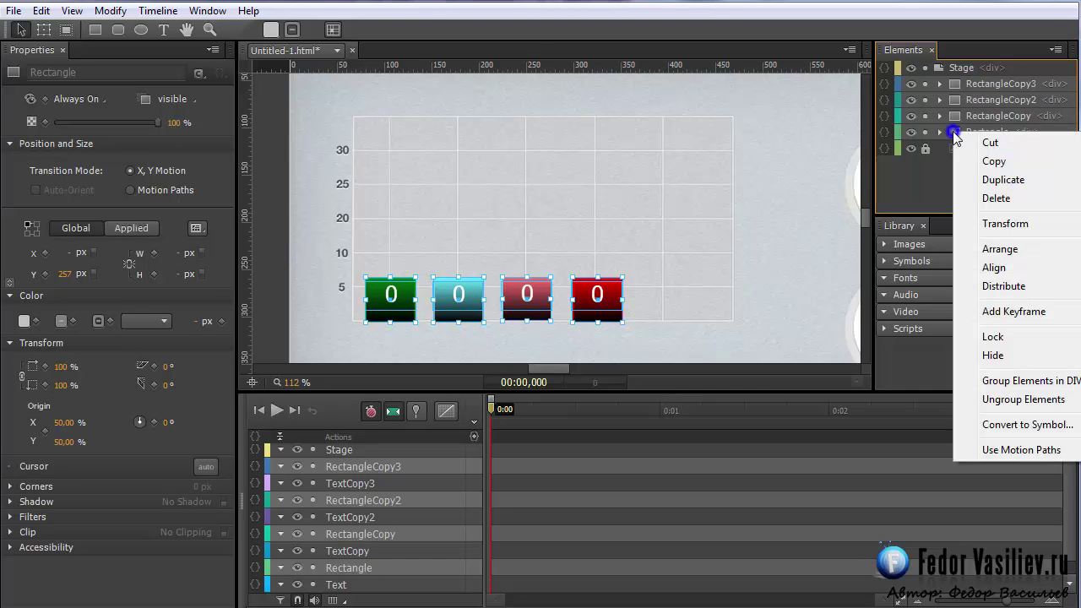
click(1001, 425)
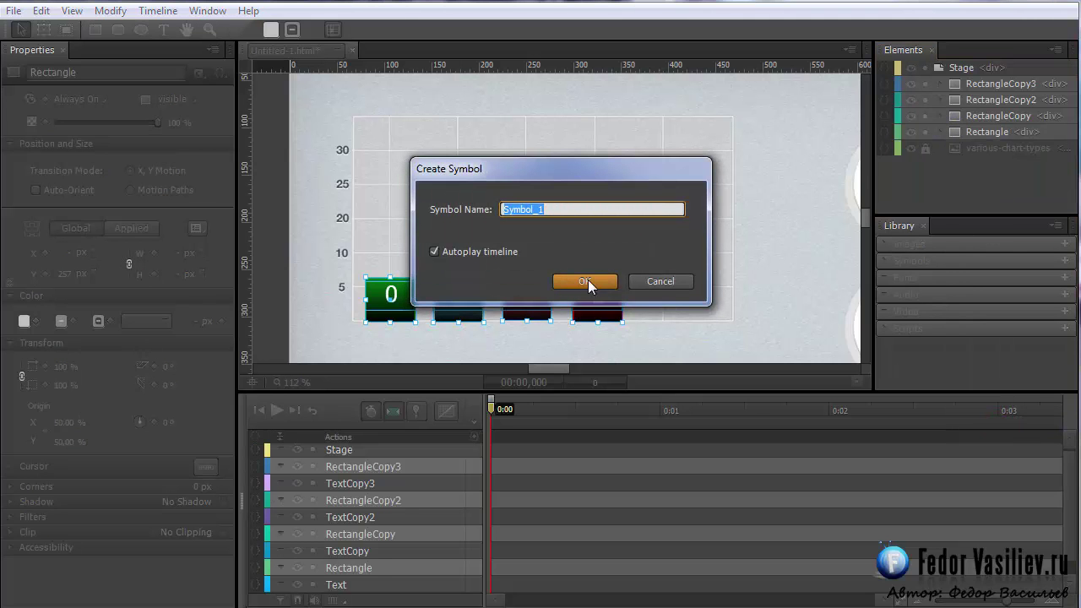
click(537, 208)
double_click(587, 212)
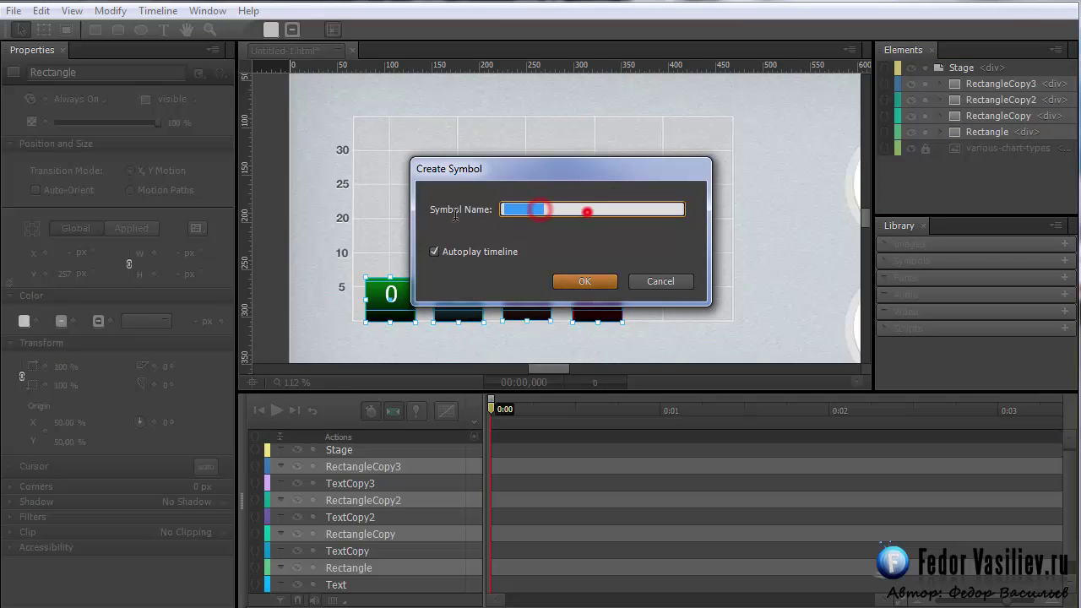
click(583, 287)
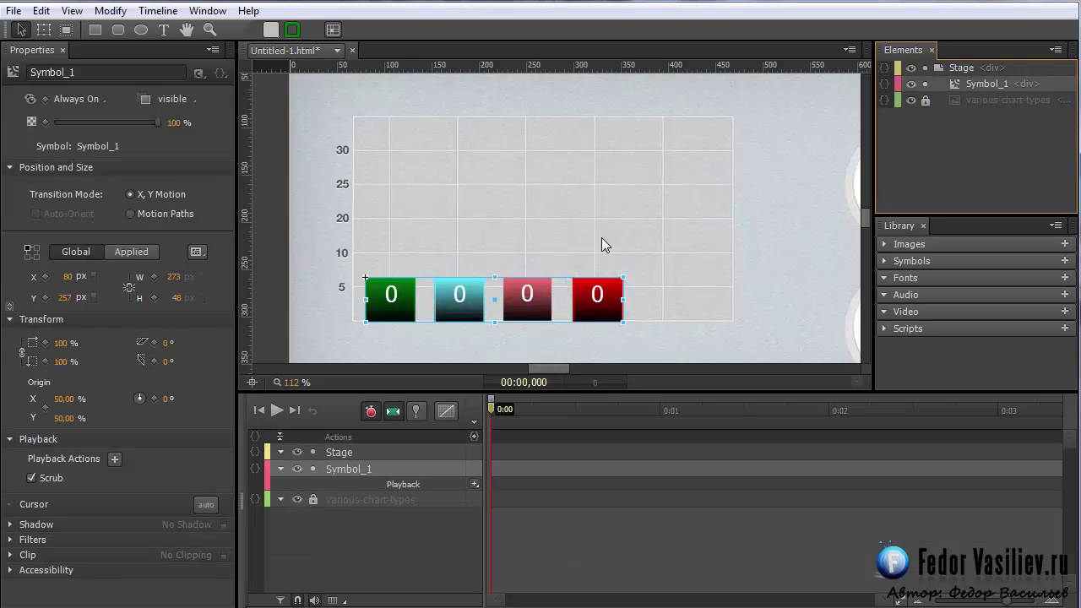
Open Symbol_1 for editing and show the grid on its timeline
double_click(954, 83)
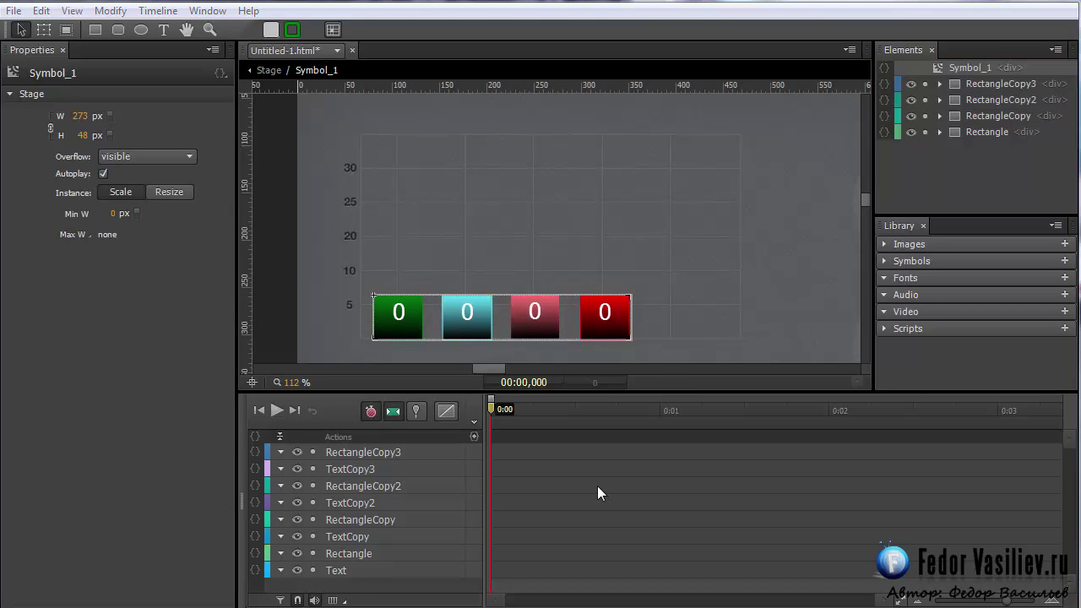
mouse_move(492, 409)
mouse_down()
mouse_move(753, 421)
mouse_move(501, 427)
mouse_up()
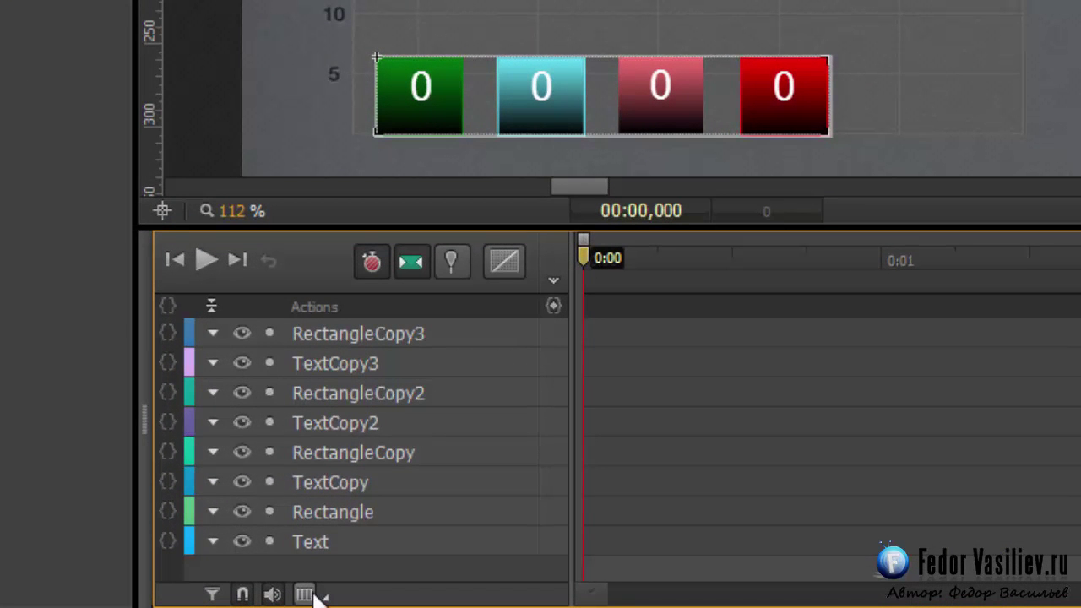
click(305, 594)
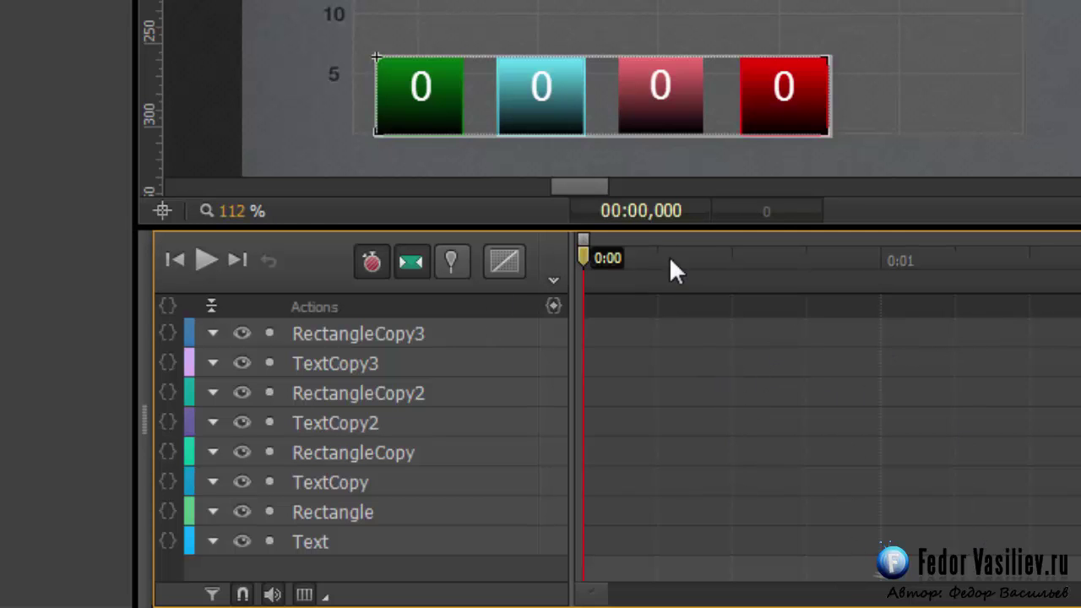
mouse_move(582, 256)
mouse_down()
mouse_move(654, 261)
mouse_move(583, 258)
mouse_up()
click(327, 595)
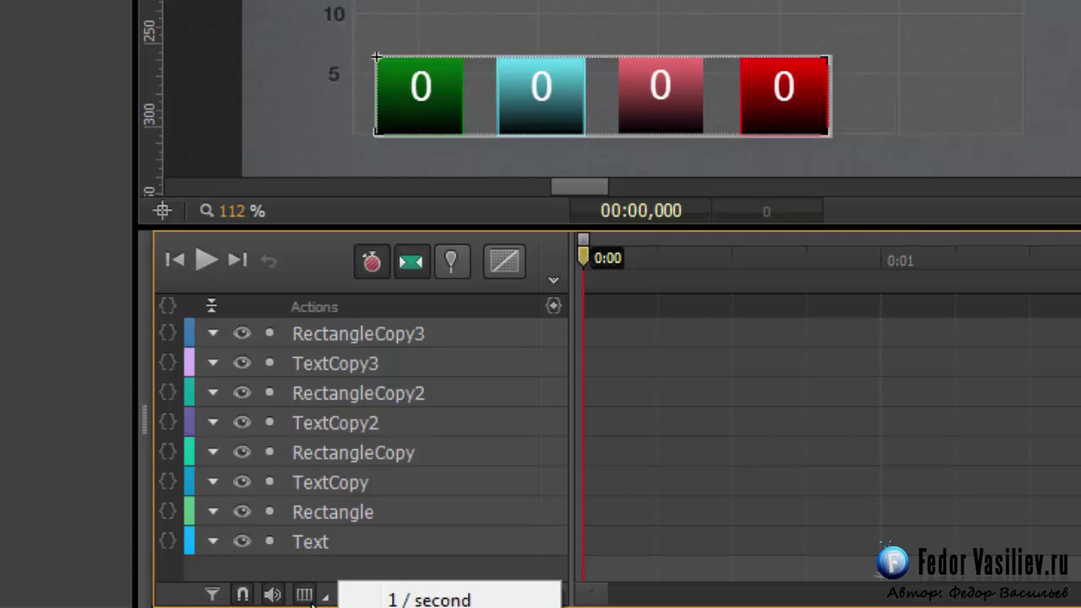
click(312, 573)
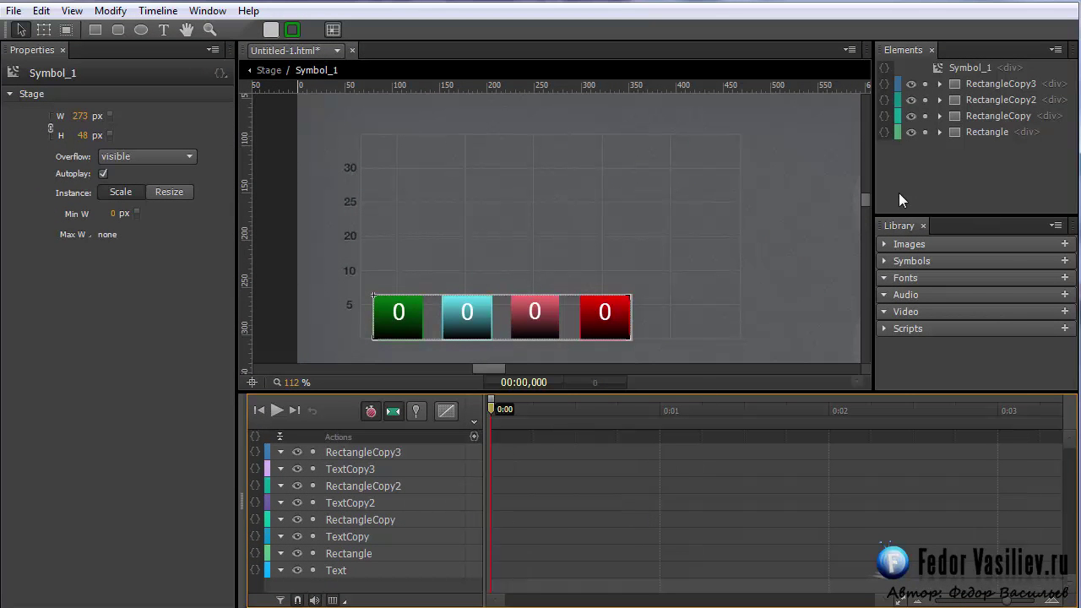
Animate all four columns from 0:00 to 0:02,250, stretching their tops up to about the 30 gridline between the pin and playhead
click(967, 133)
shift+click(963, 85)
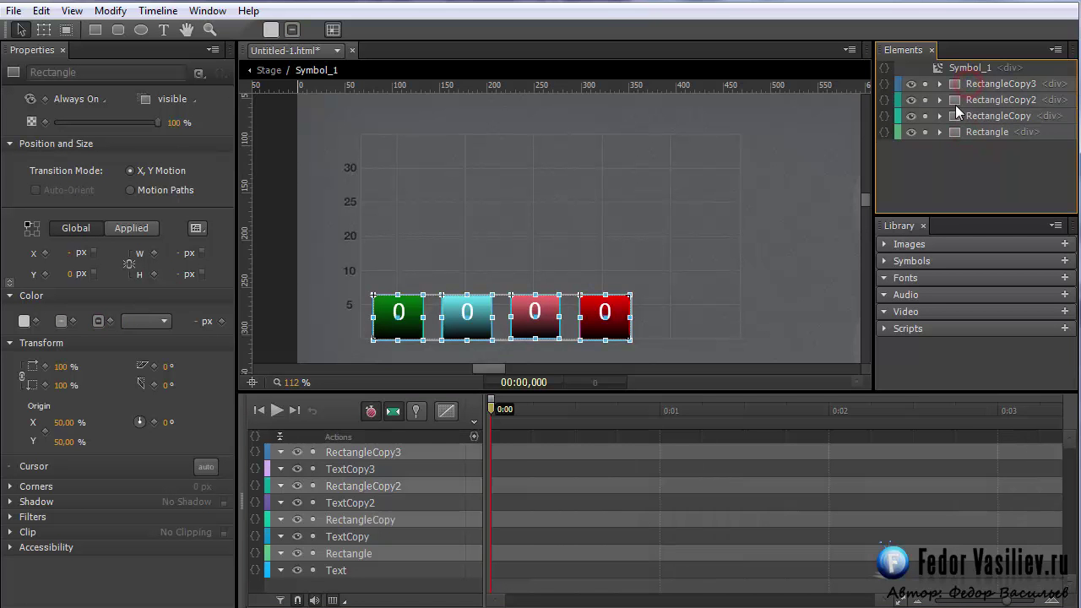
click(415, 412)
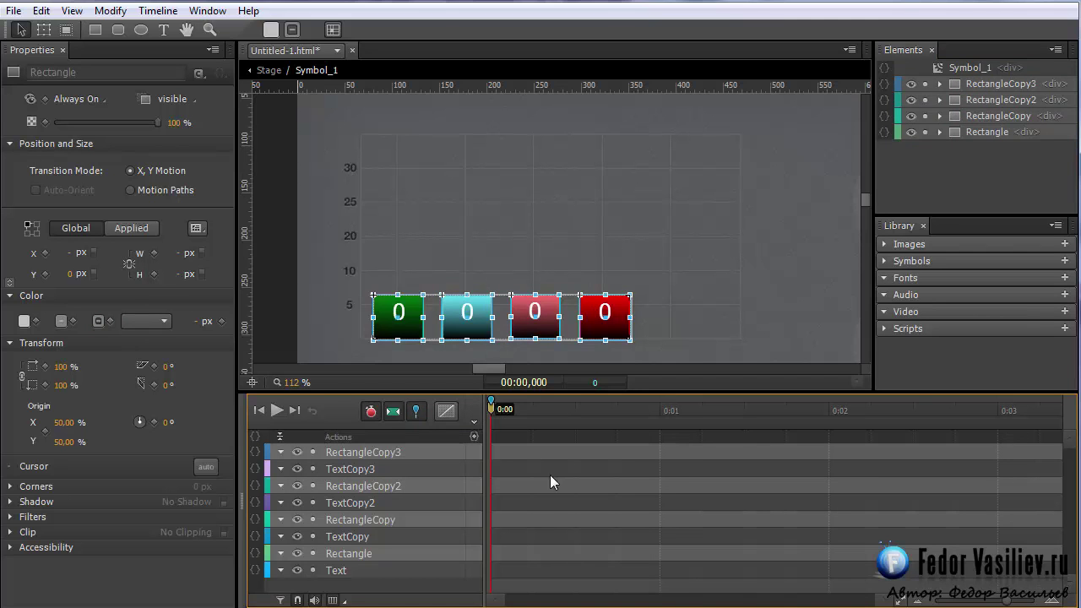
drag(489, 416, 876, 484)
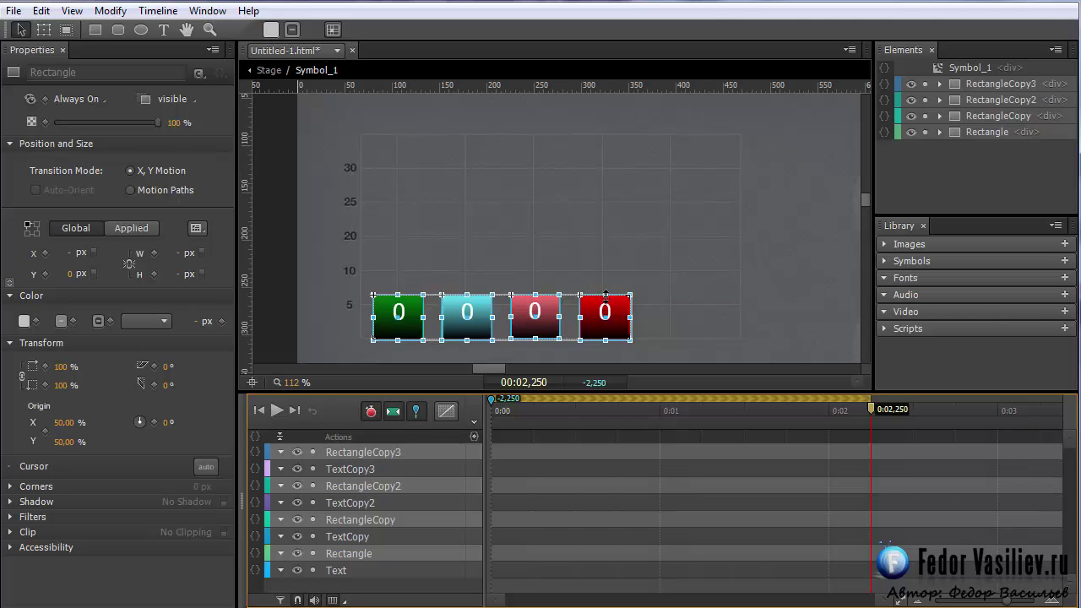
drag(604, 295, 594, 167)
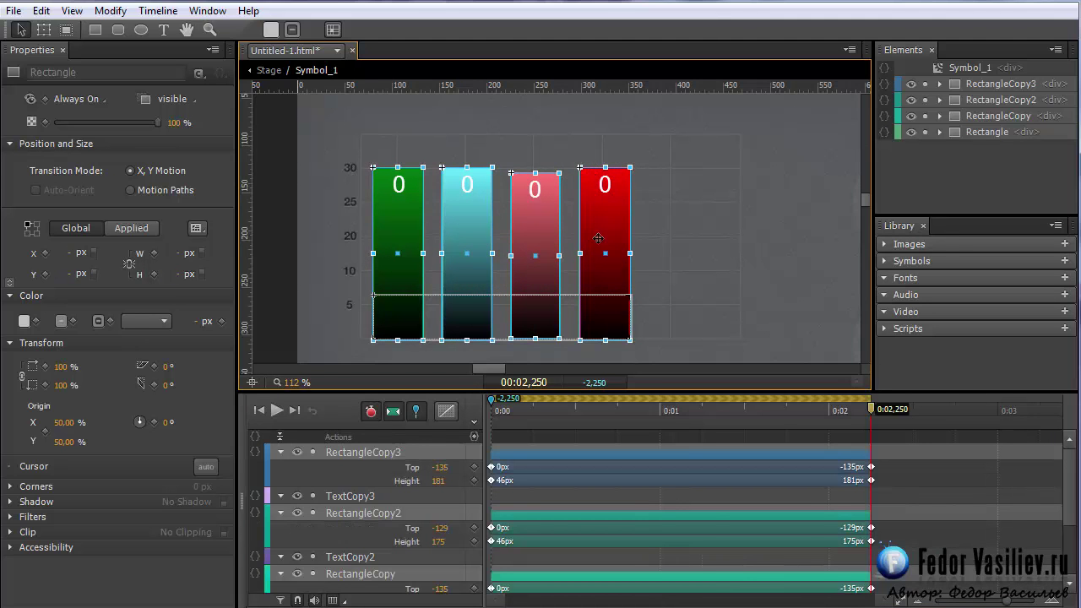
click(415, 411)
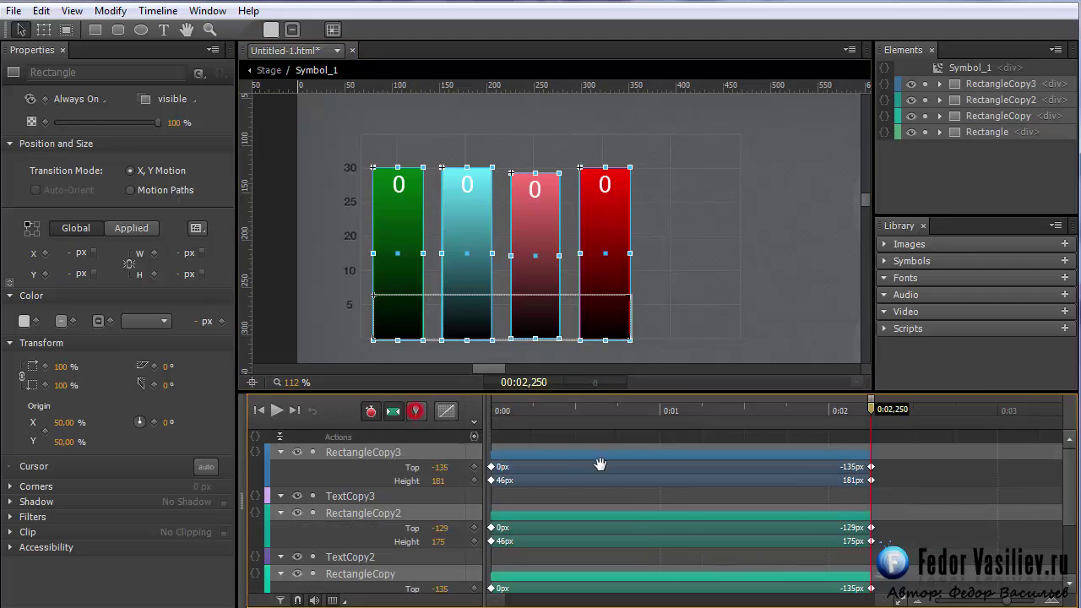
scroll(1071, 513, down, 3)
scroll(1071, 513, up, 3)
drag(872, 411, 871, 412)
click(795, 313)
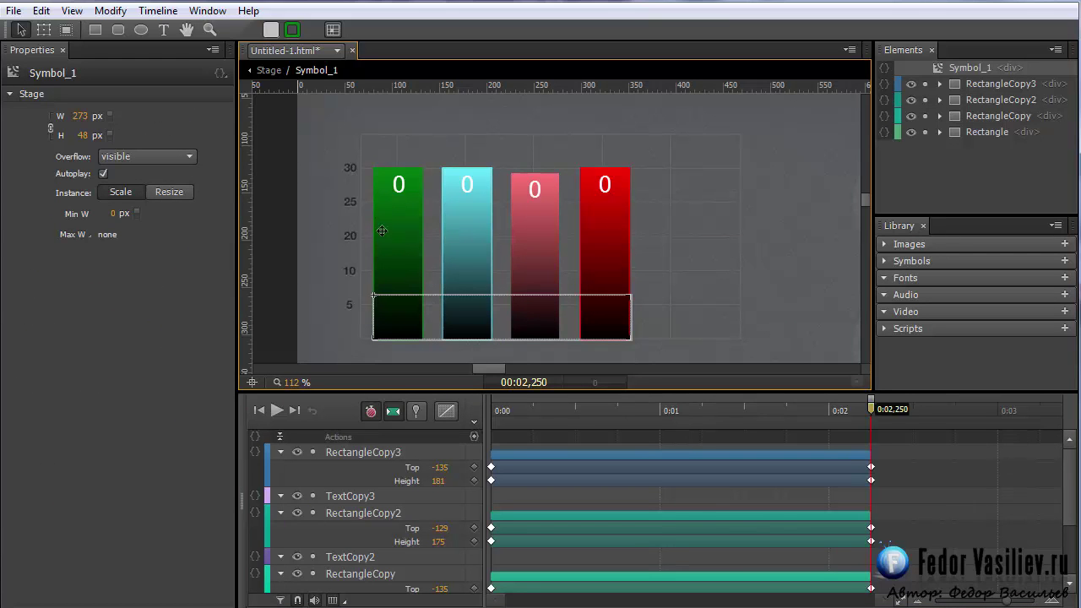
Lower the green column's top to the 10 gridline at 0:02,250, about 72 px high, and preview the animation
click(395, 276)
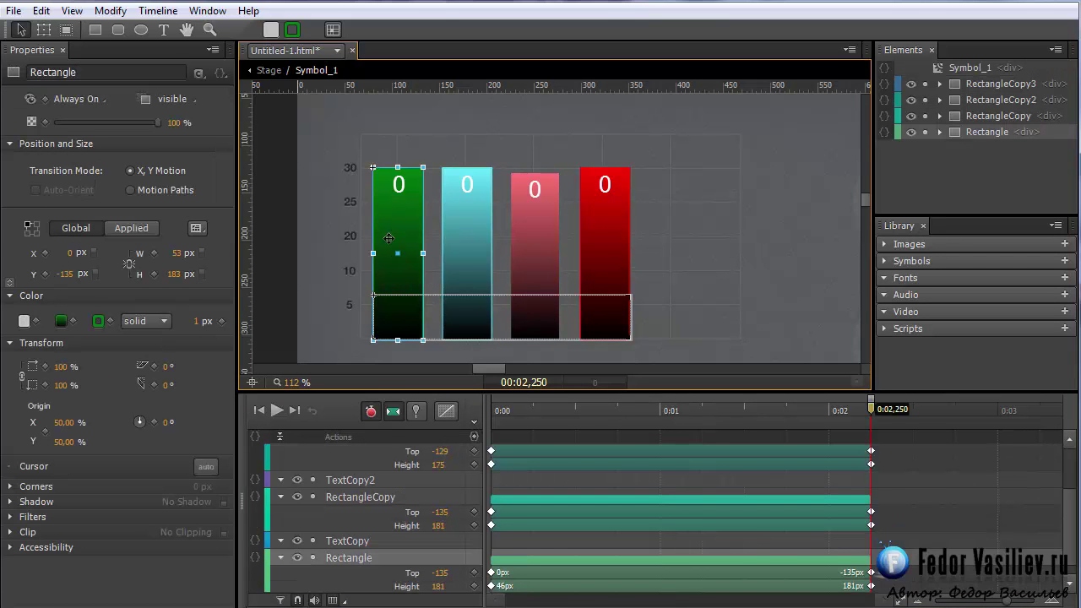
drag(398, 168, 398, 270)
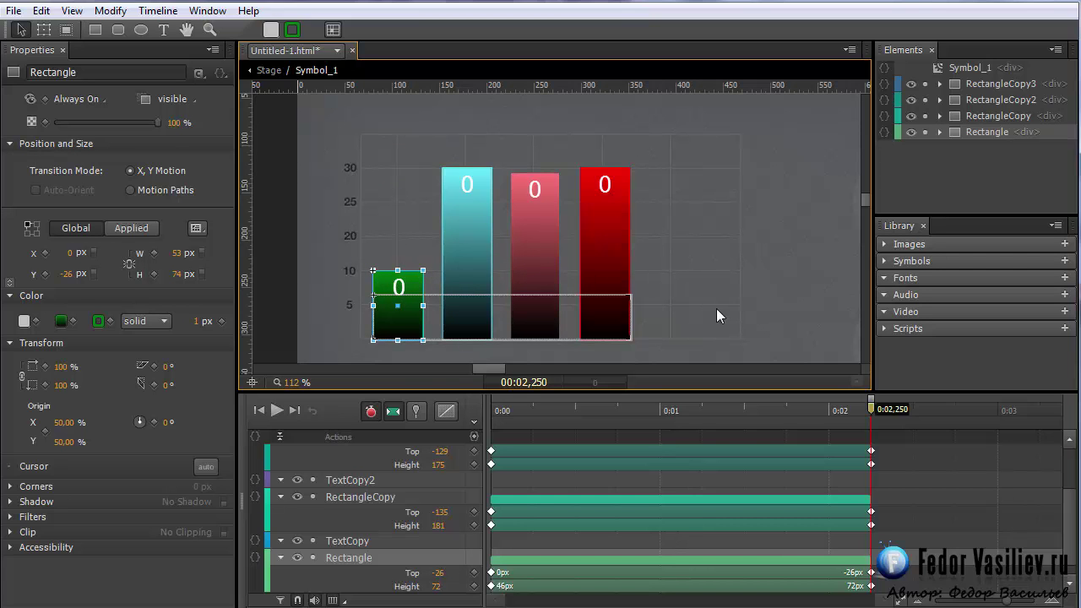
click(492, 409)
click(276, 412)
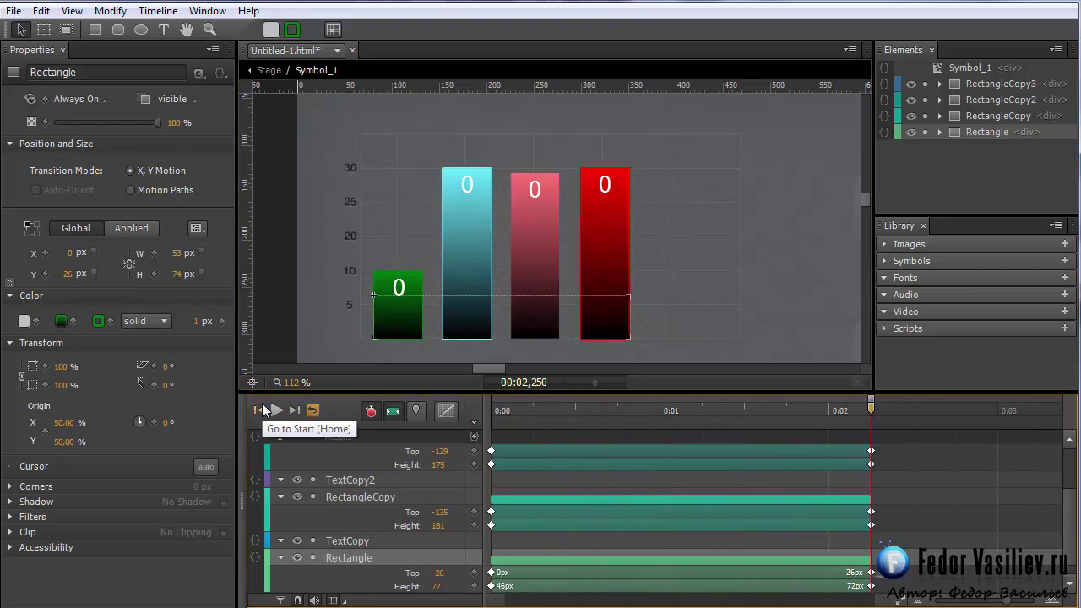
drag(615, 408, 871, 421)
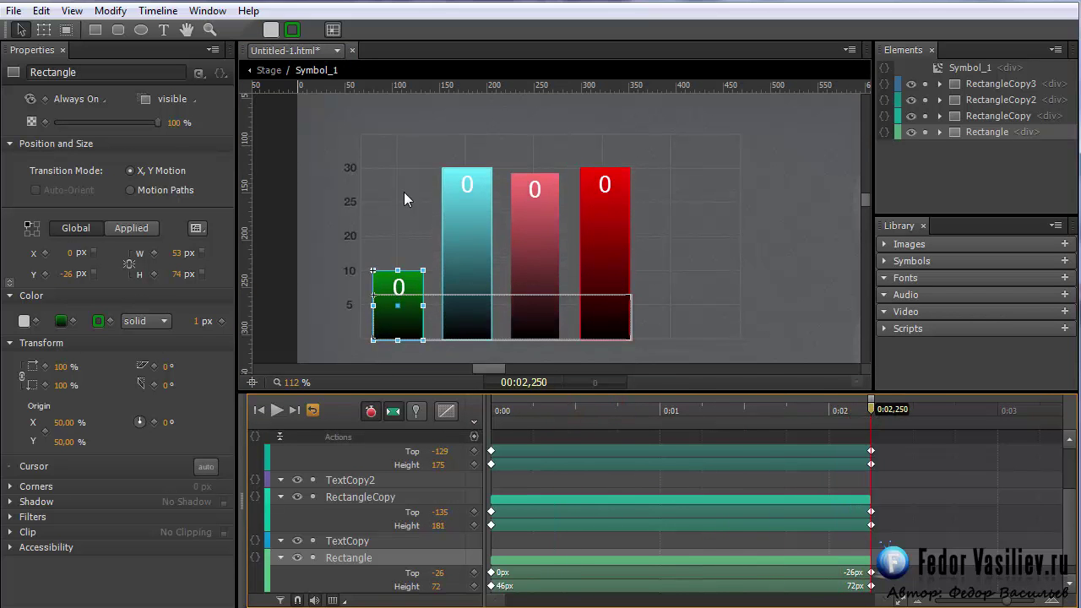
Lower the cyan column's top to the 20 gridline at 0:02,250, making it about 107 px high
click(471, 248)
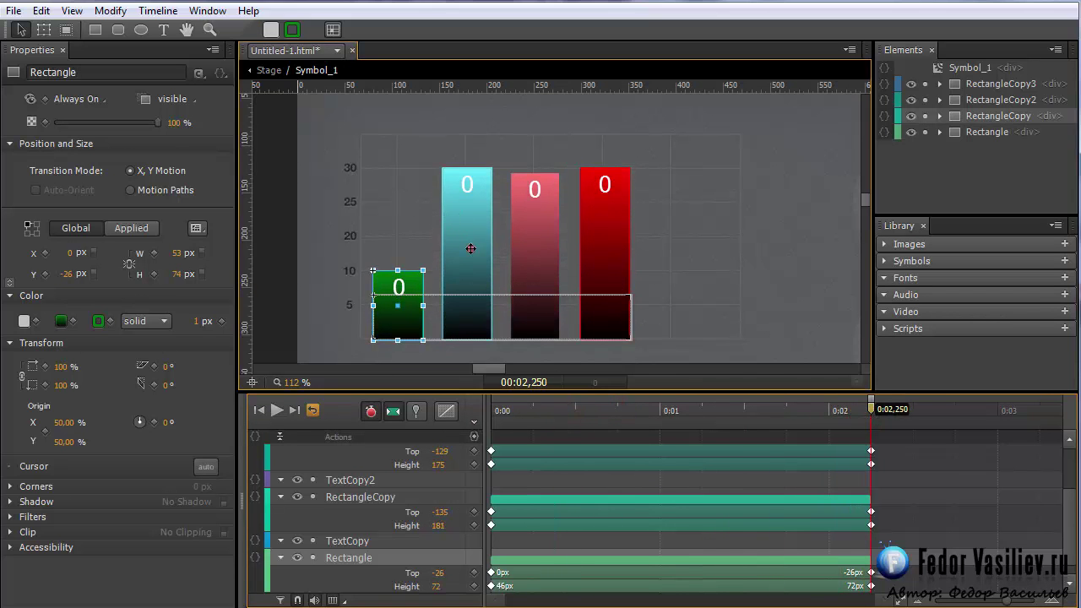
click(471, 167)
drag(470, 168, 467, 240)
Lower the pink column's top to the 25 gridline at 0:02,250, about 145 px high, and play the animation from the start
click(536, 175)
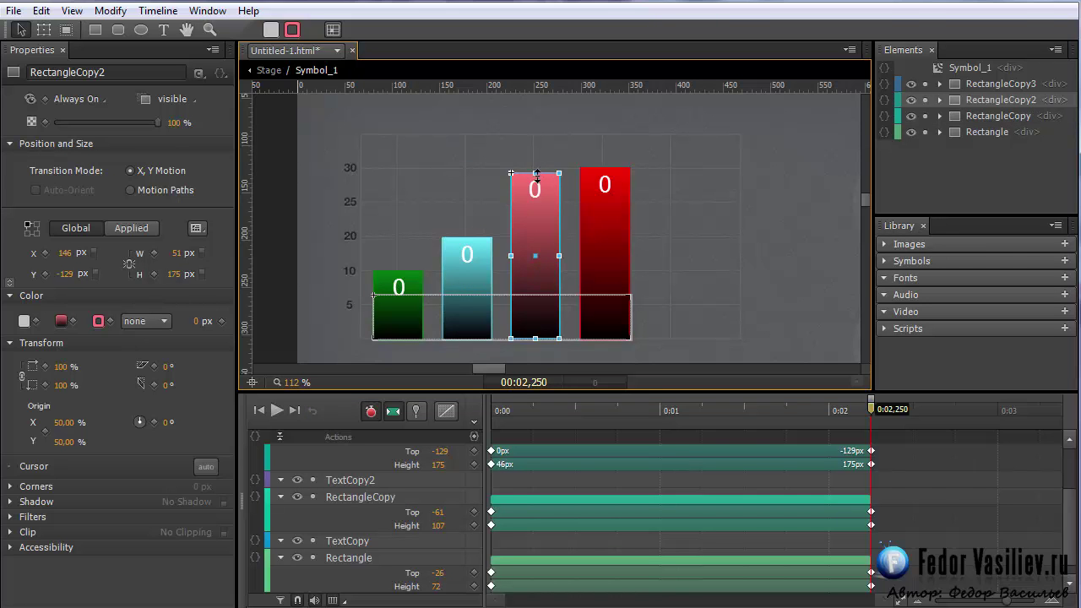
drag(536, 175, 533, 203)
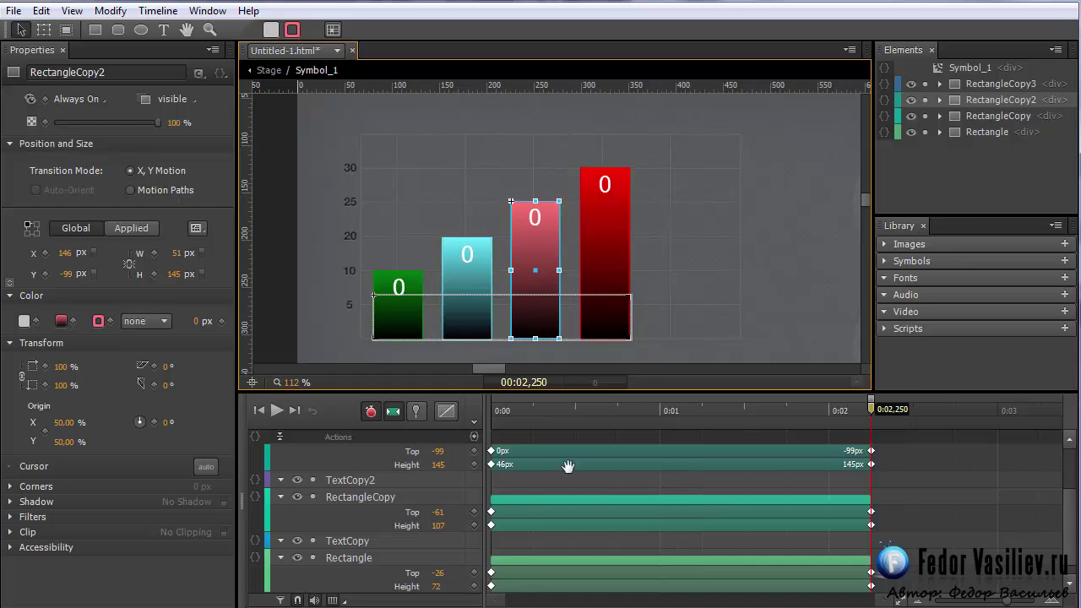
drag(541, 412, 340, 428)
click(270, 410)
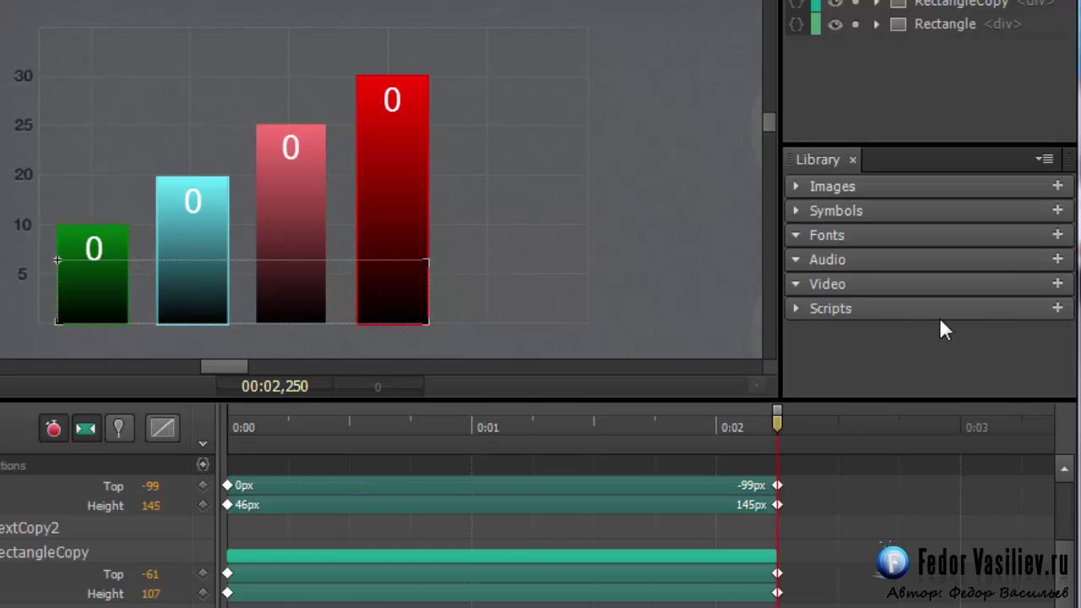
Add the jquery-2.0.3.min script from the project's js folder to the library and check it in the scripts list
click(1057, 308)
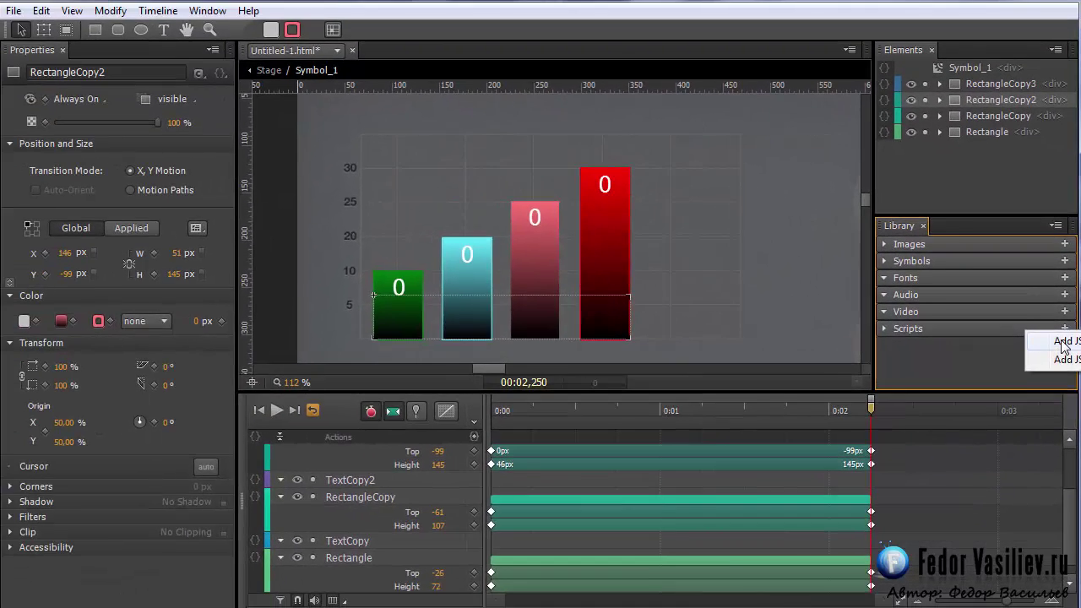
click(1054, 327)
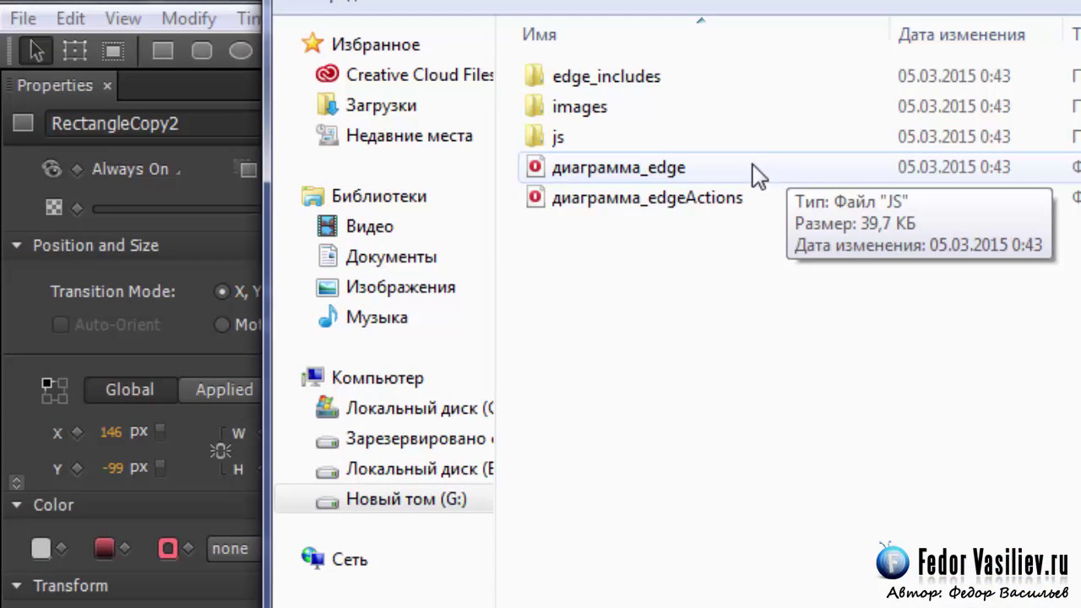
double_click(545, 143)
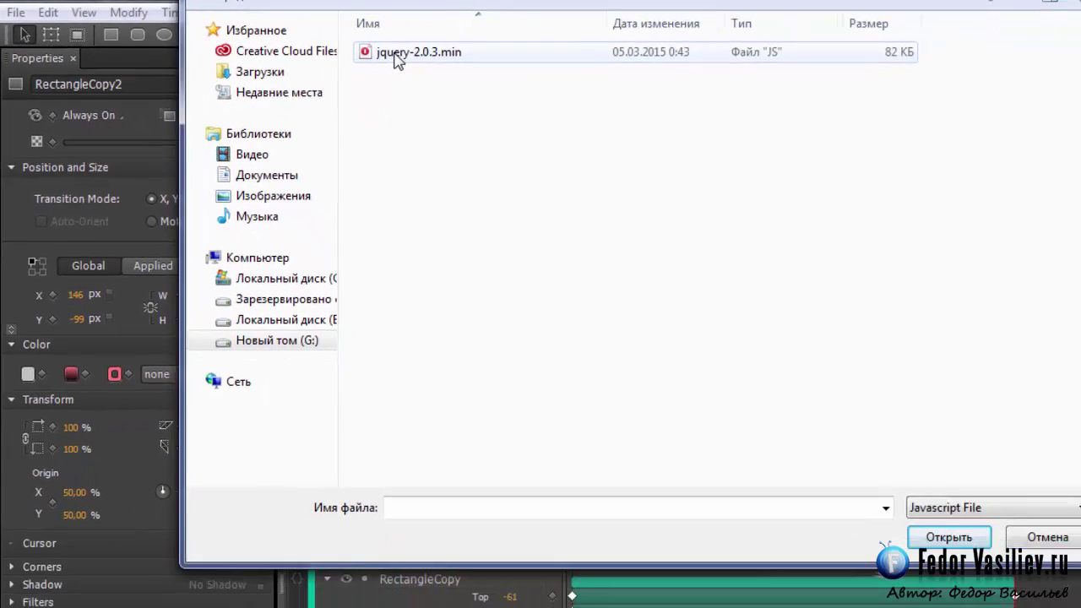
click(576, 76)
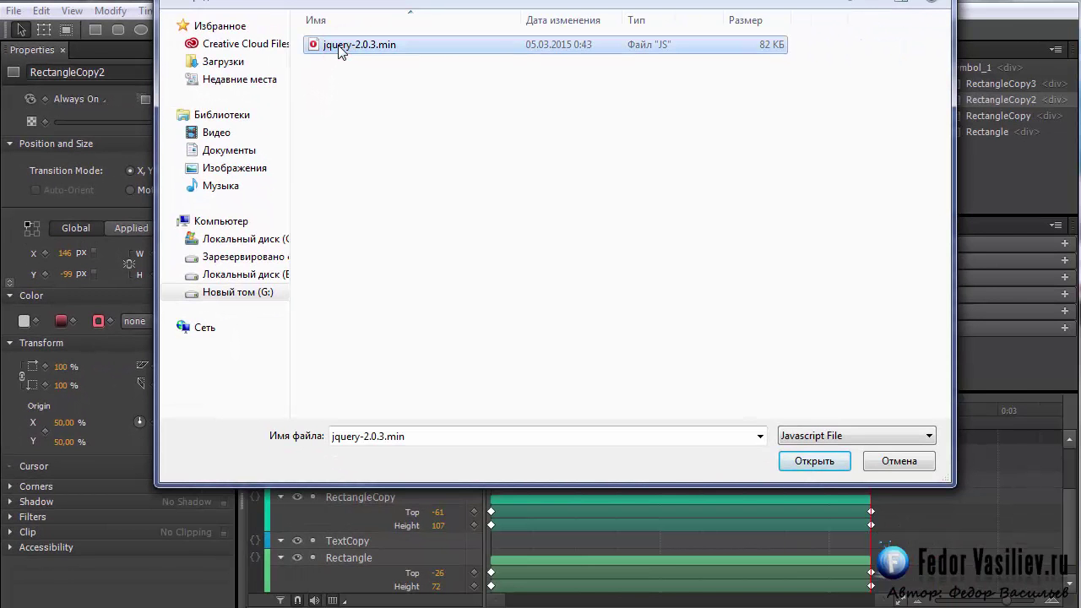
click(798, 462)
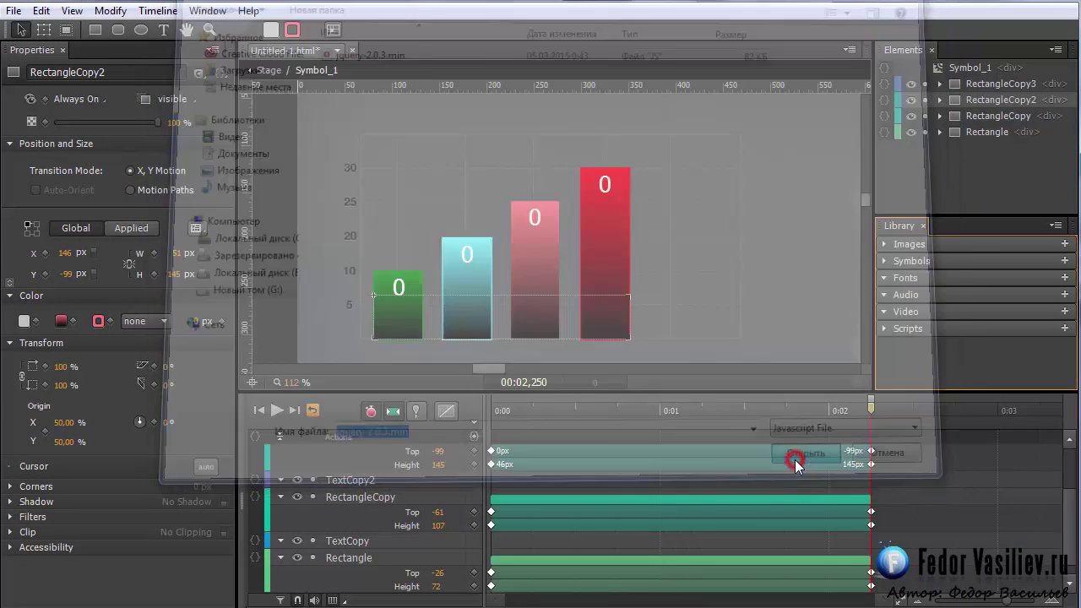
click(883, 329)
click(883, 328)
click(883, 328)
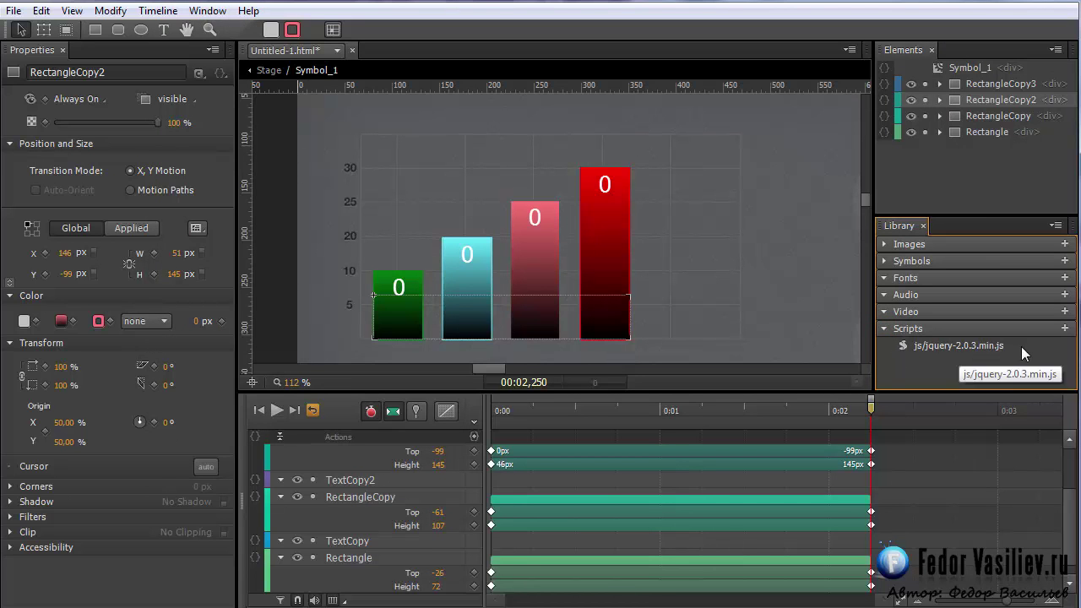
Switch to Notepad++, copy the entire jQuery counter snippet from треки.txt, and return to Edge Animate
key(alt+Tab)
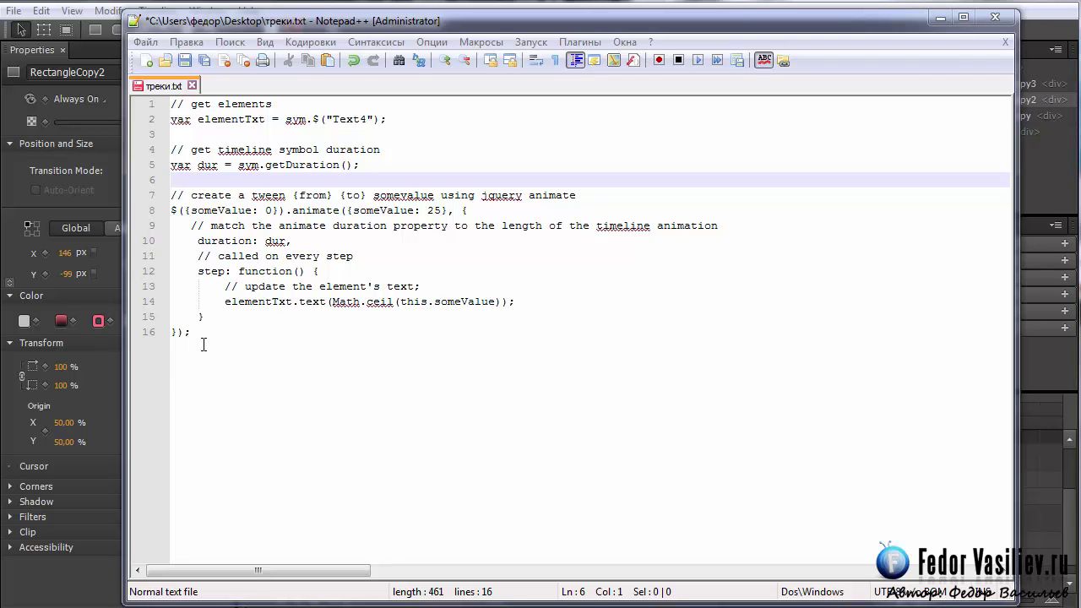
drag(197, 333, 150, 111)
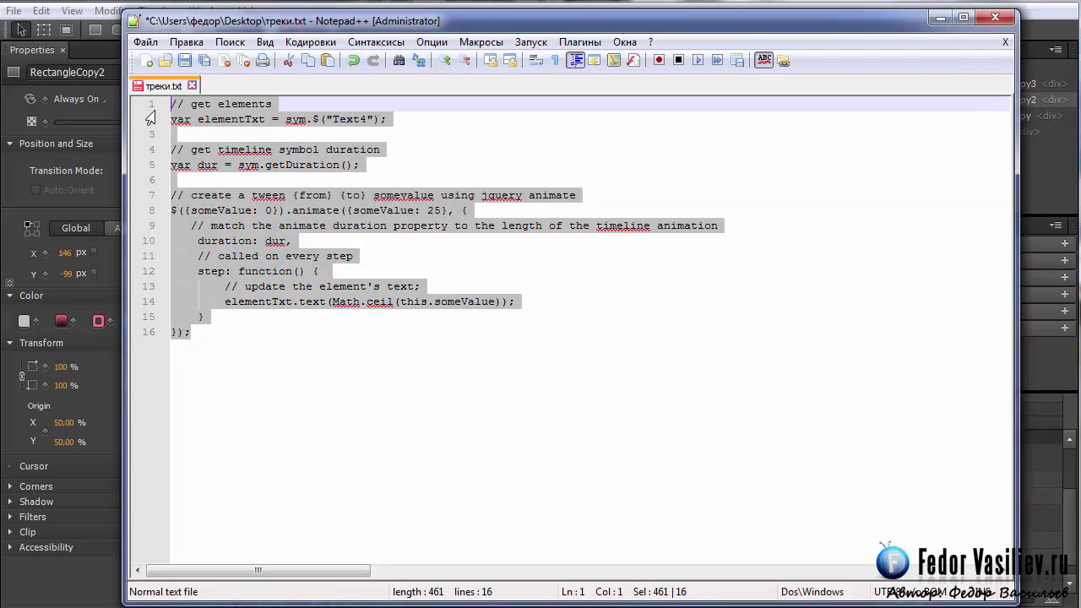
right_click(209, 105)
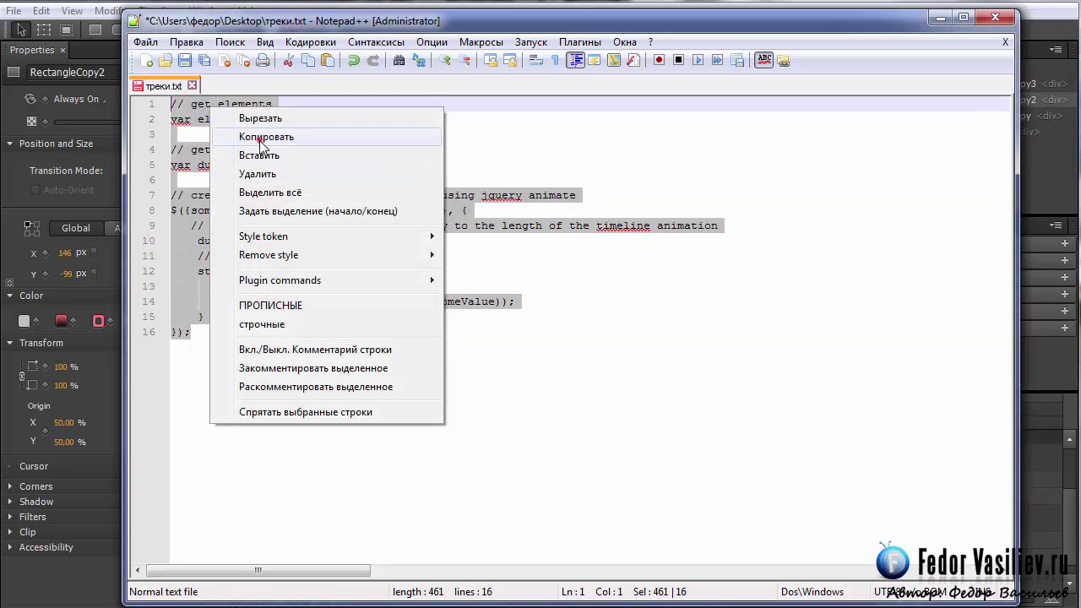
click(259, 138)
click(939, 18)
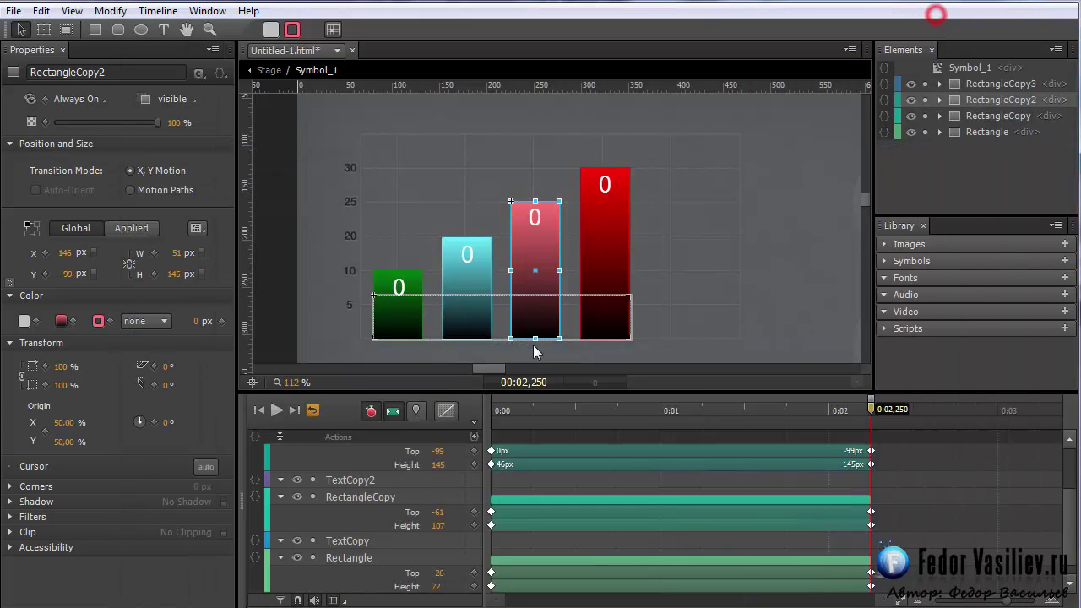
Insert a trigger at 0:00 and replace its placeholder comment with the copied jQuery counter snippet
drag(872, 409, 491, 415)
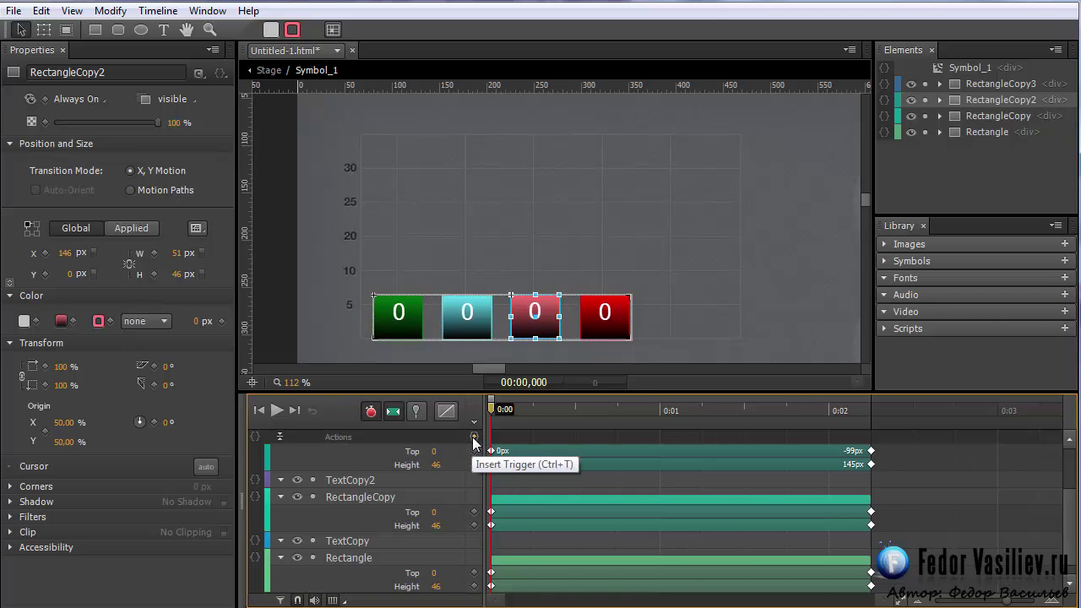
click(474, 437)
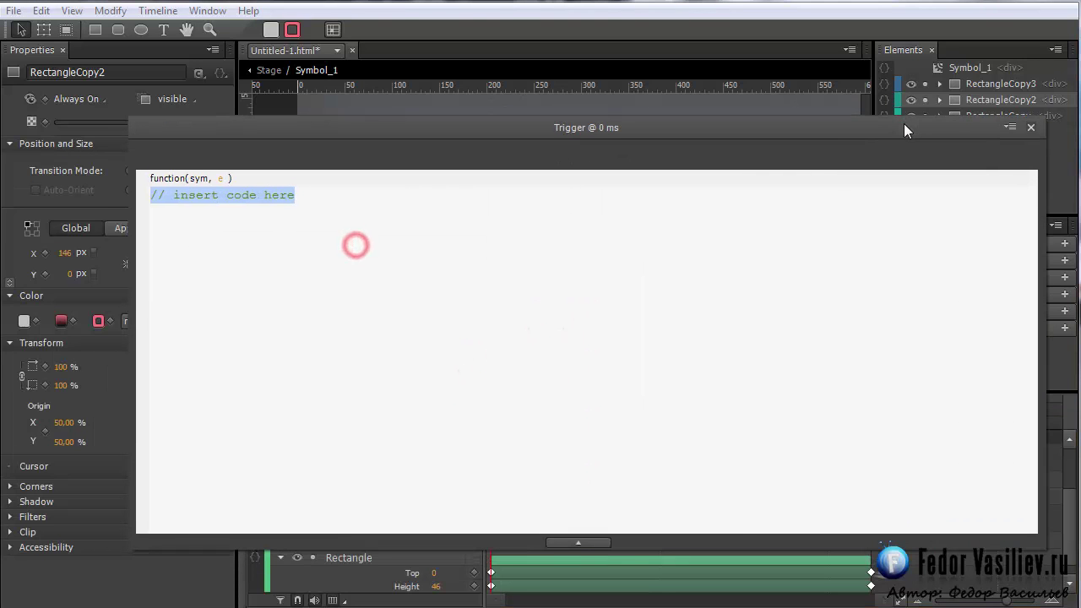
key(BackSpace)
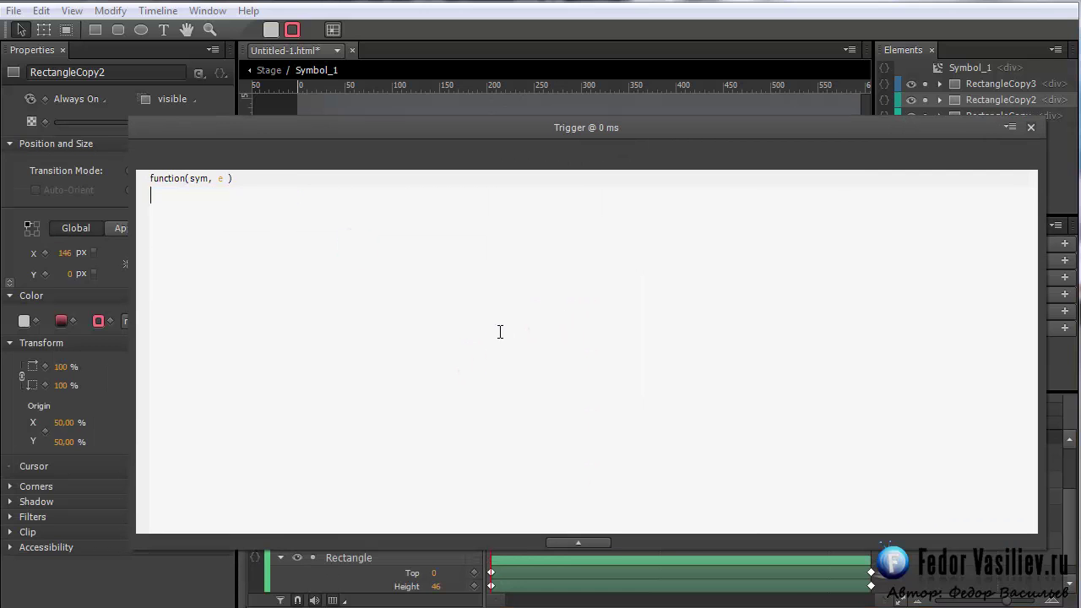
right_click(490, 330)
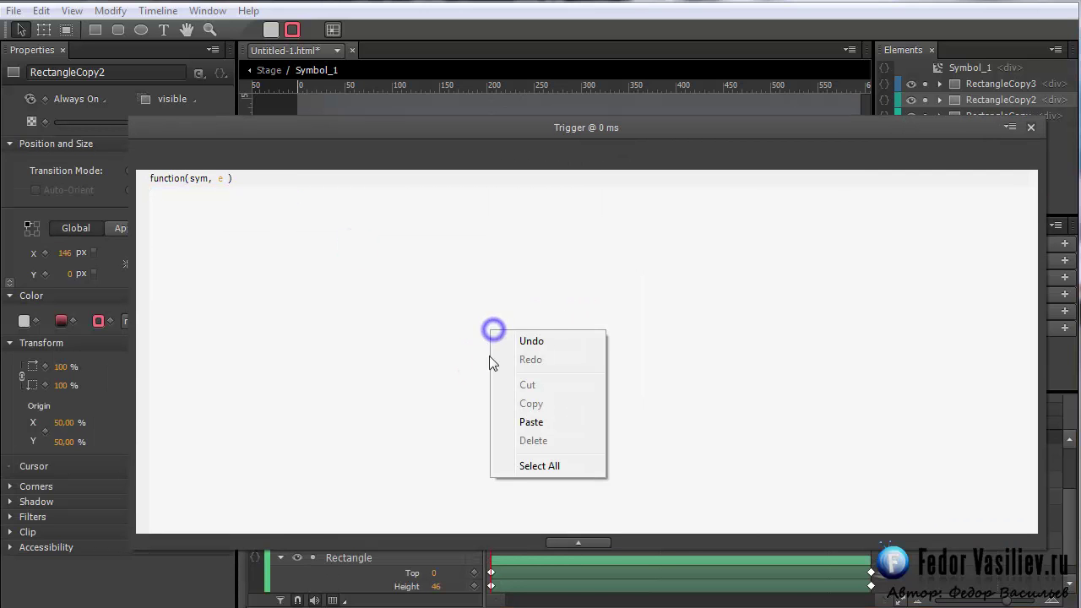
click(528, 423)
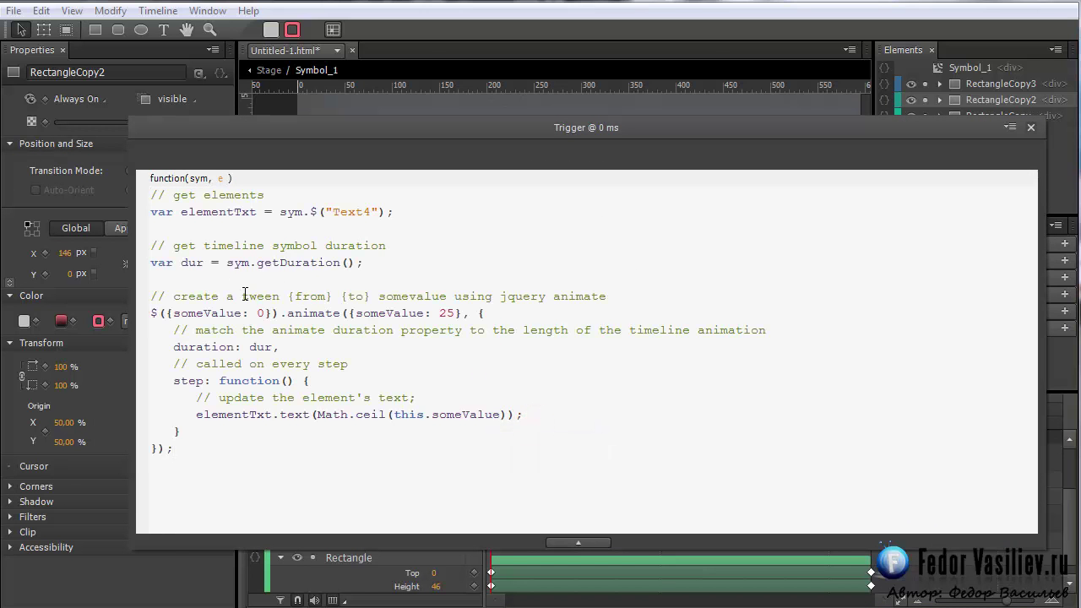
Examine the element name and the end value in the trigger code against the column labels on the stage, and close the code
drag(349, 132, 340, 326)
drag(304, 158, 354, 161)
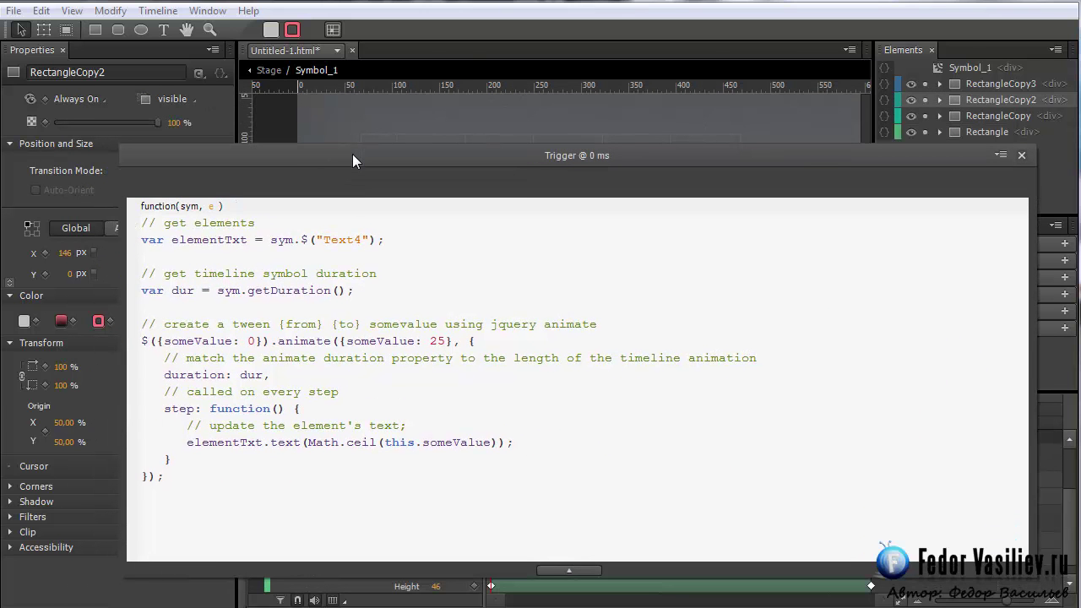
double_click(363, 239)
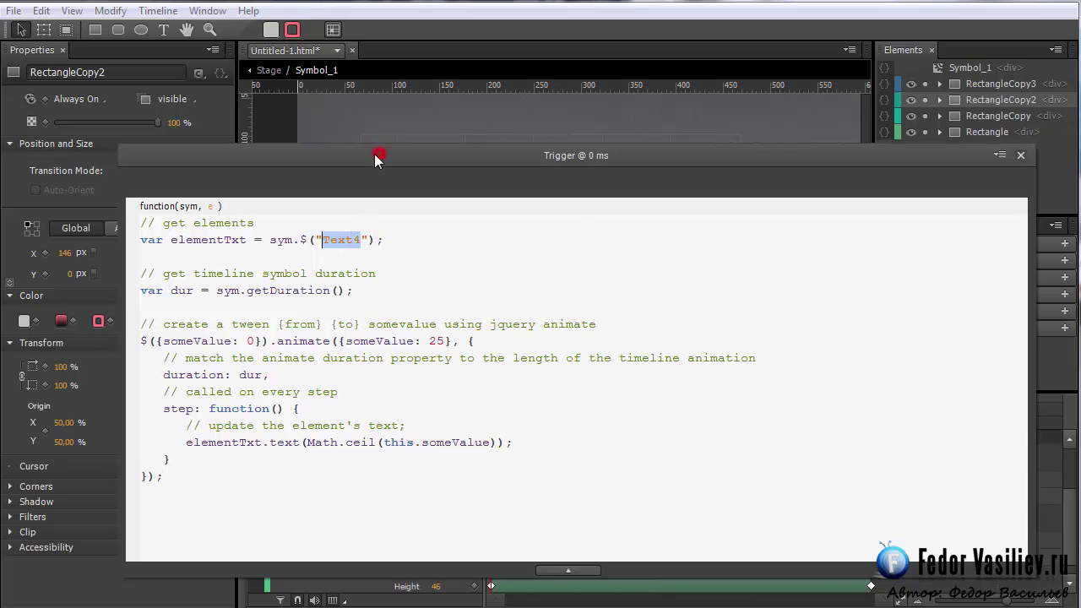
drag(379, 158, 374, 158)
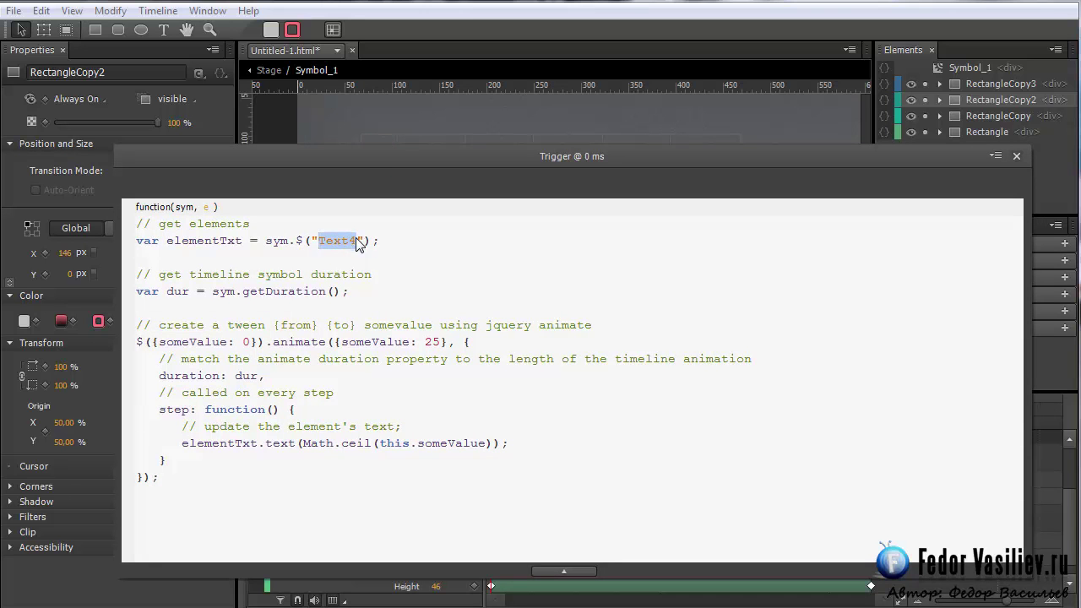
drag(383, 156, 380, 448)
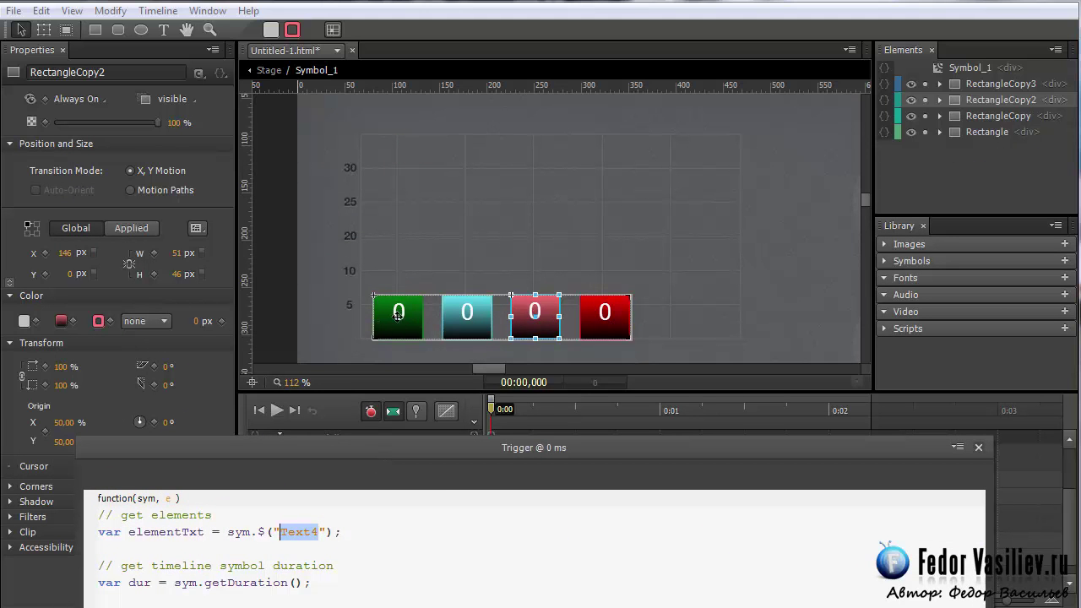
drag(429, 445, 444, 136)
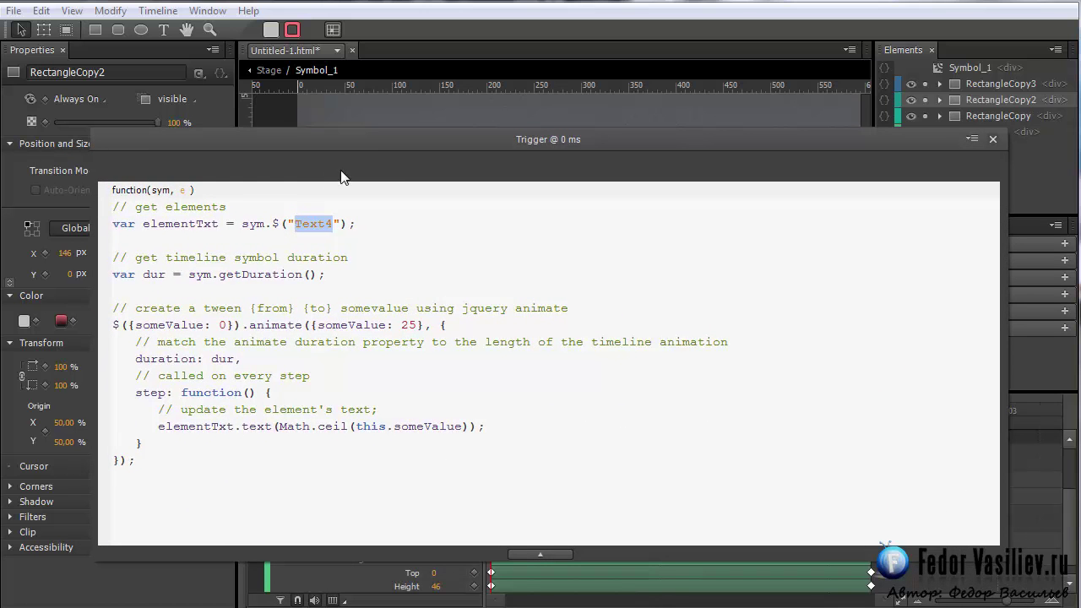
drag(336, 144, 355, 444)
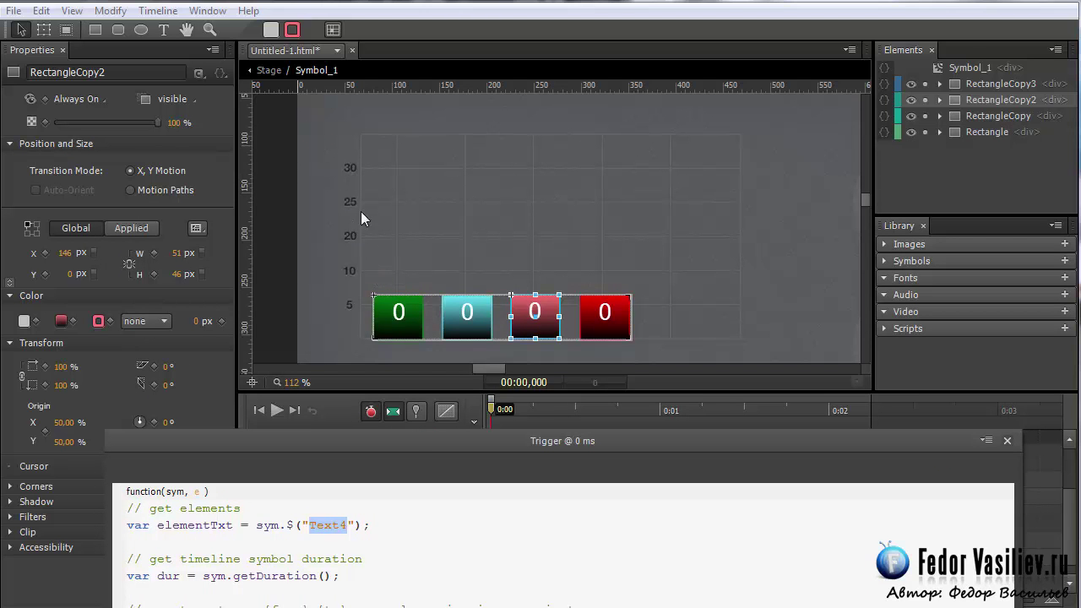
drag(408, 439, 419, 128)
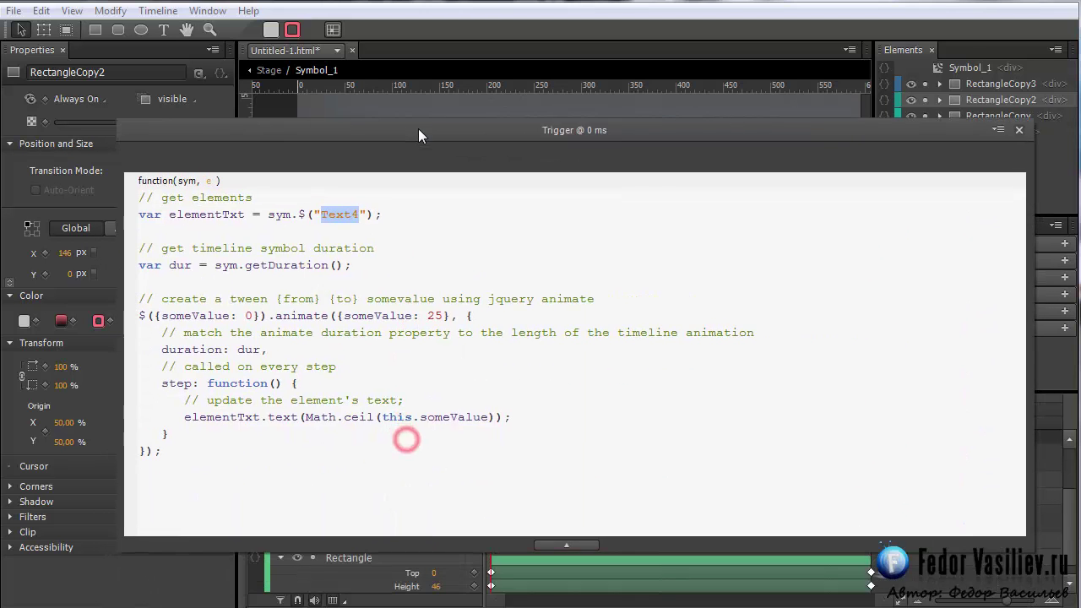
double_click(437, 315)
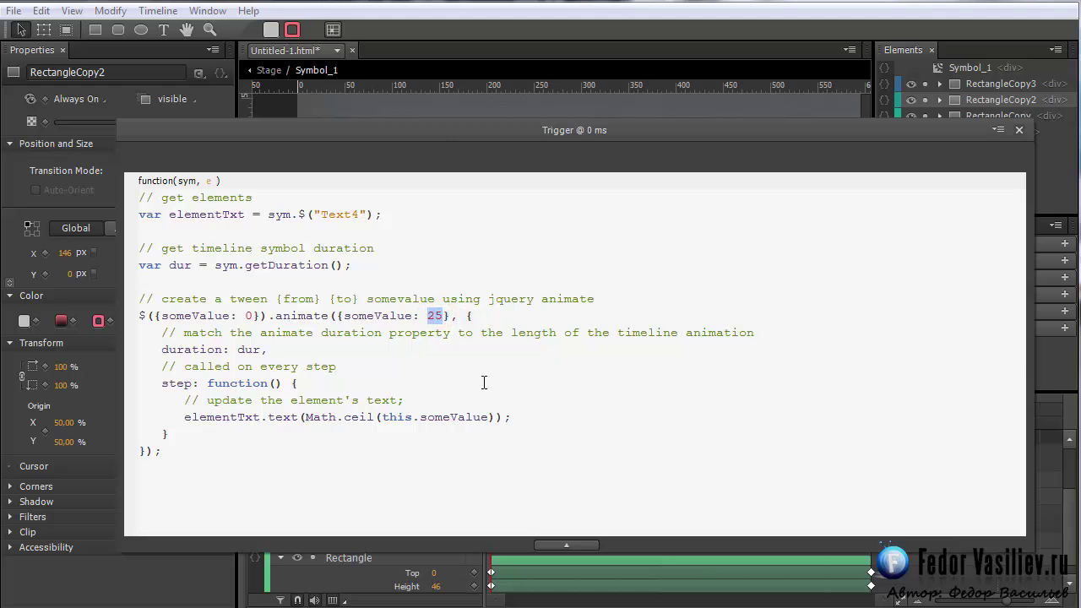
drag(434, 133, 423, 142)
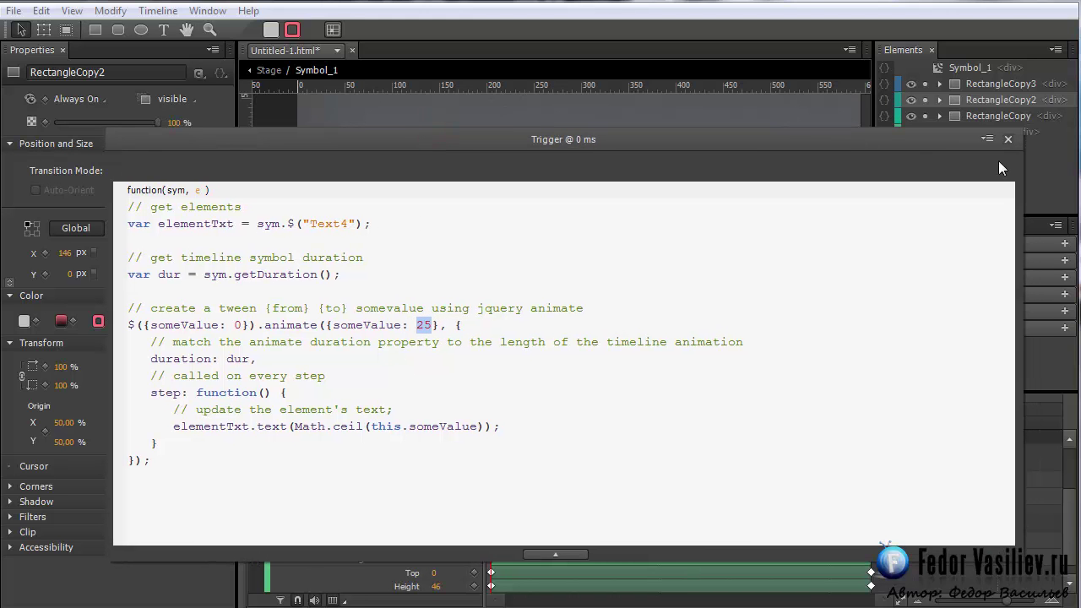
click(1008, 139)
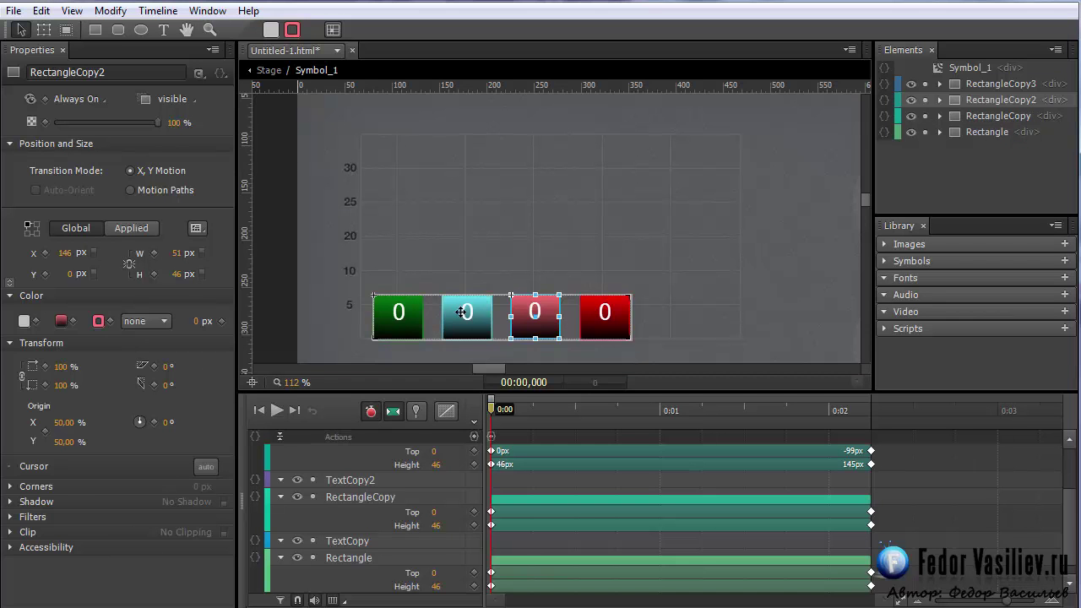
Look up the green column's label element and change the element name in the 0:00 trigger's code to "Text"
click(408, 326)
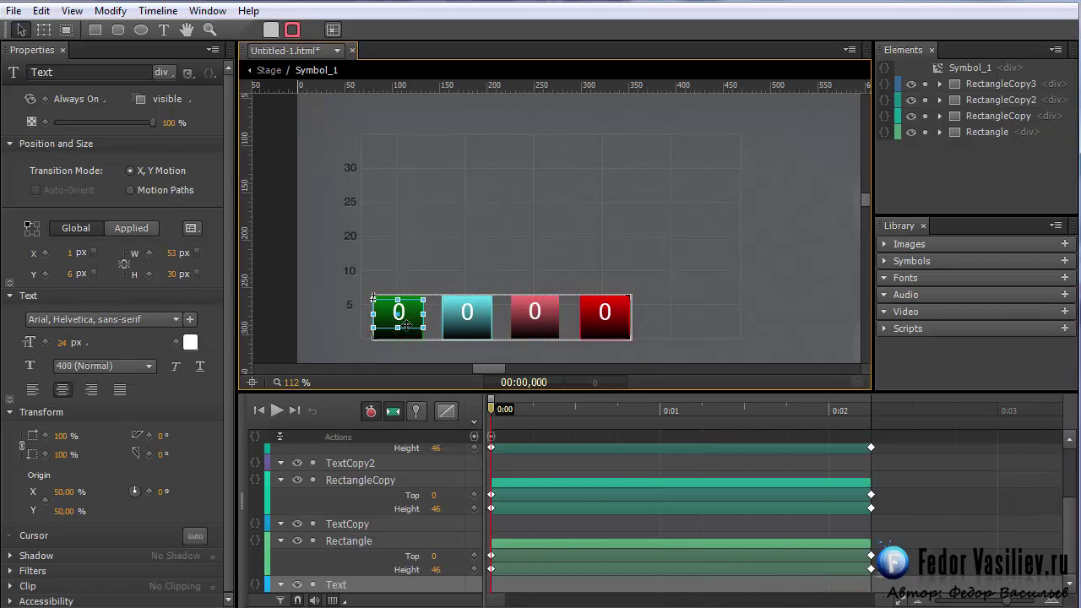
click(396, 336)
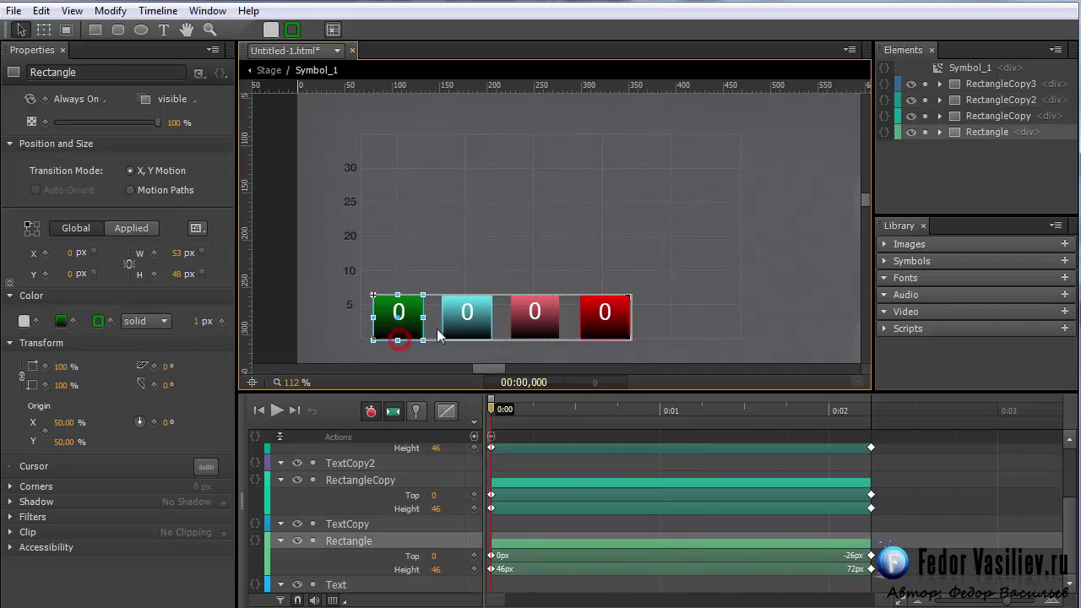
click(939, 132)
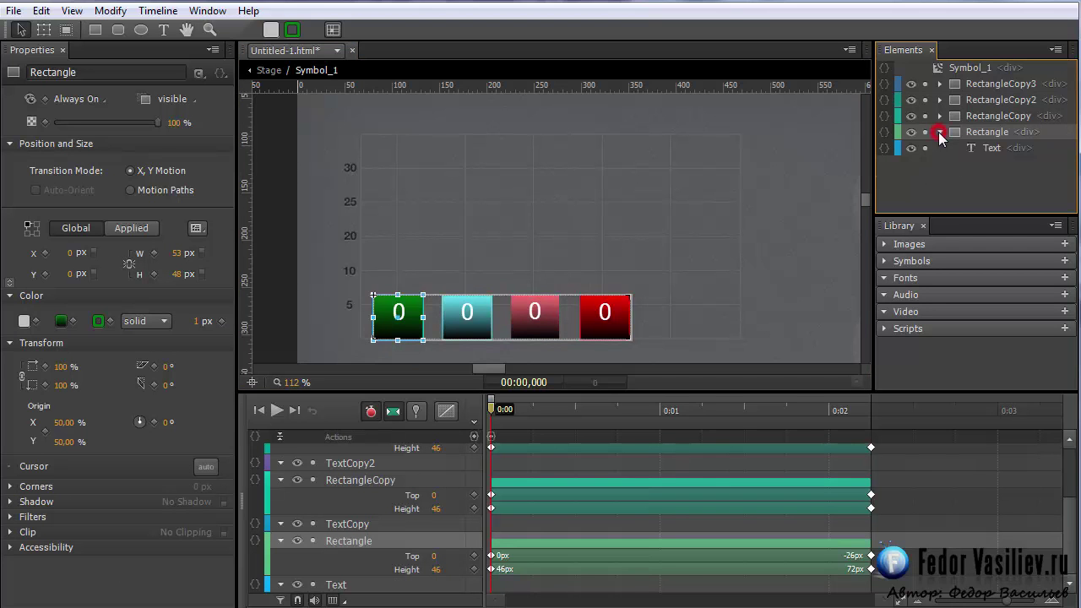
click(993, 149)
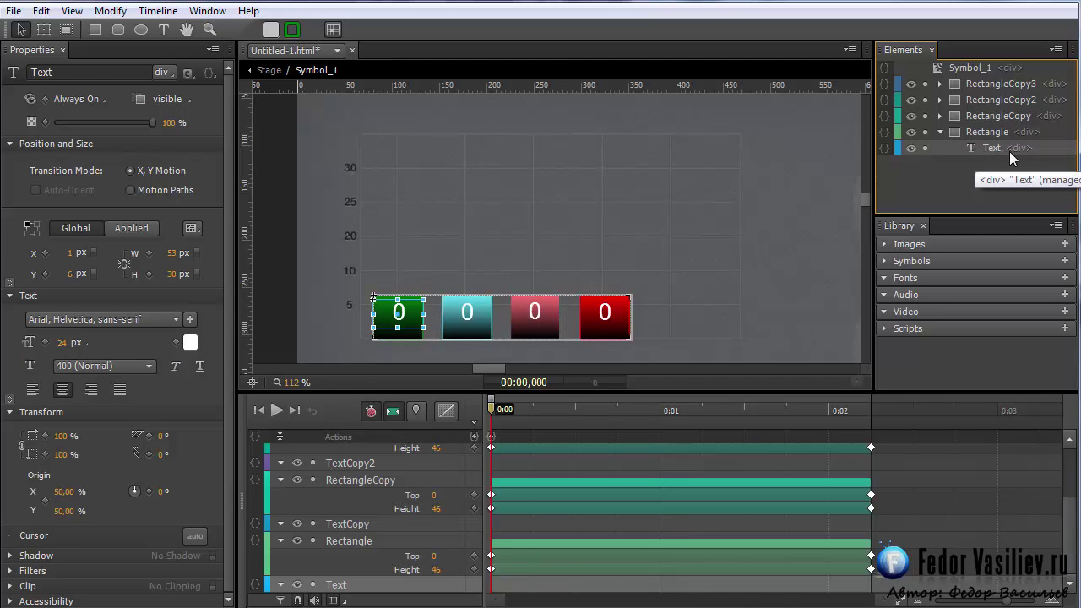
scroll(497, 463, up, 3)
click(490, 437)
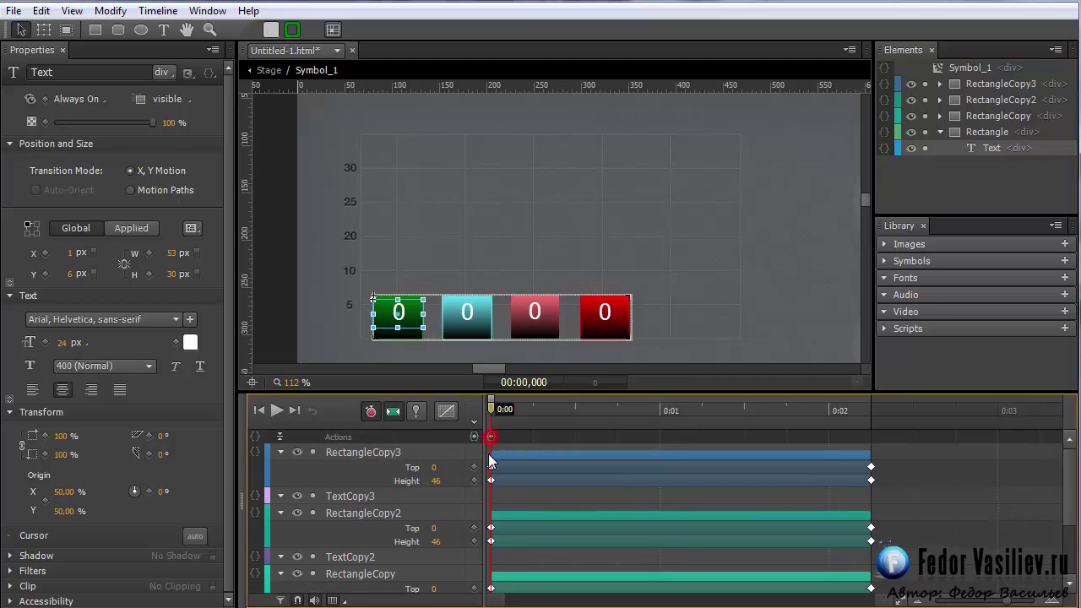
click(492, 437)
drag(355, 237, 849, 167)
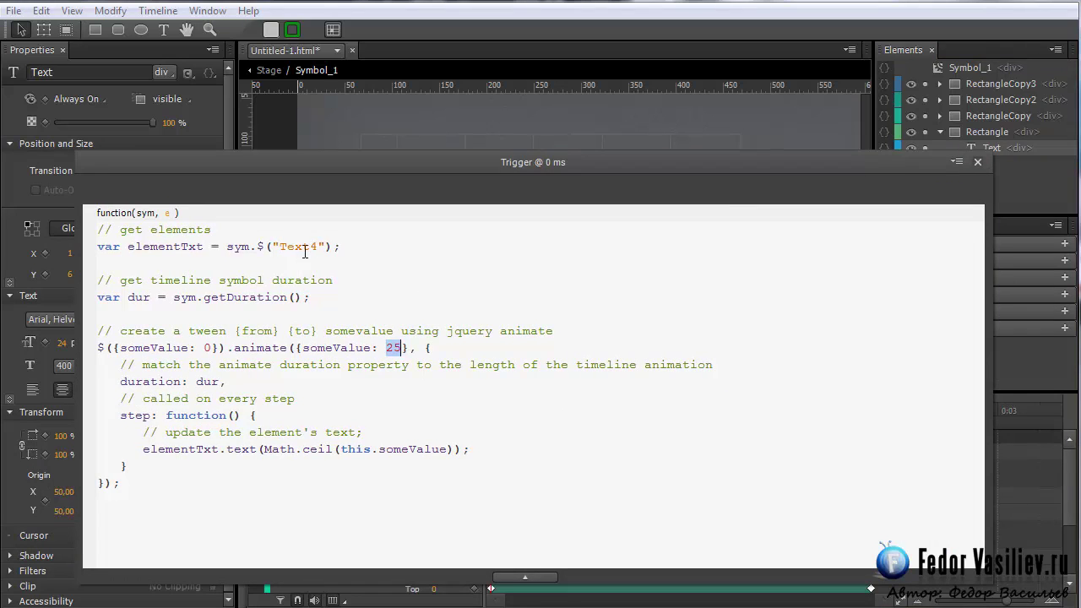
click(317, 246)
key(BackSpace)
drag(368, 166, 366, 132)
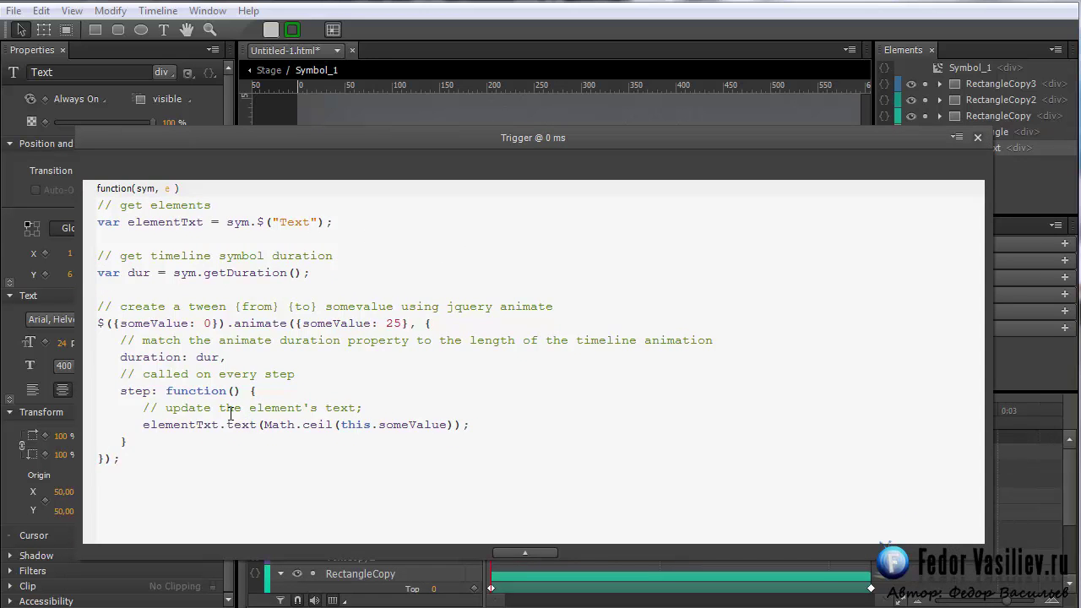
Set the animate end value of someValue in the 0:00 trigger to 10 and close the code
drag(122, 470, 97, 204)
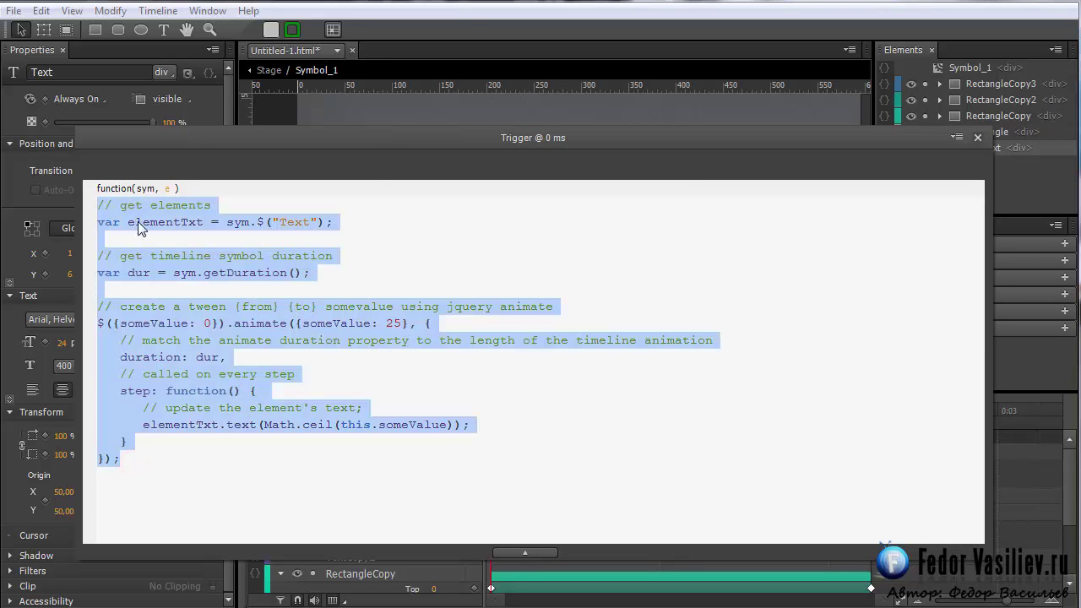
drag(364, 154, 430, 105)
click(448, 293)
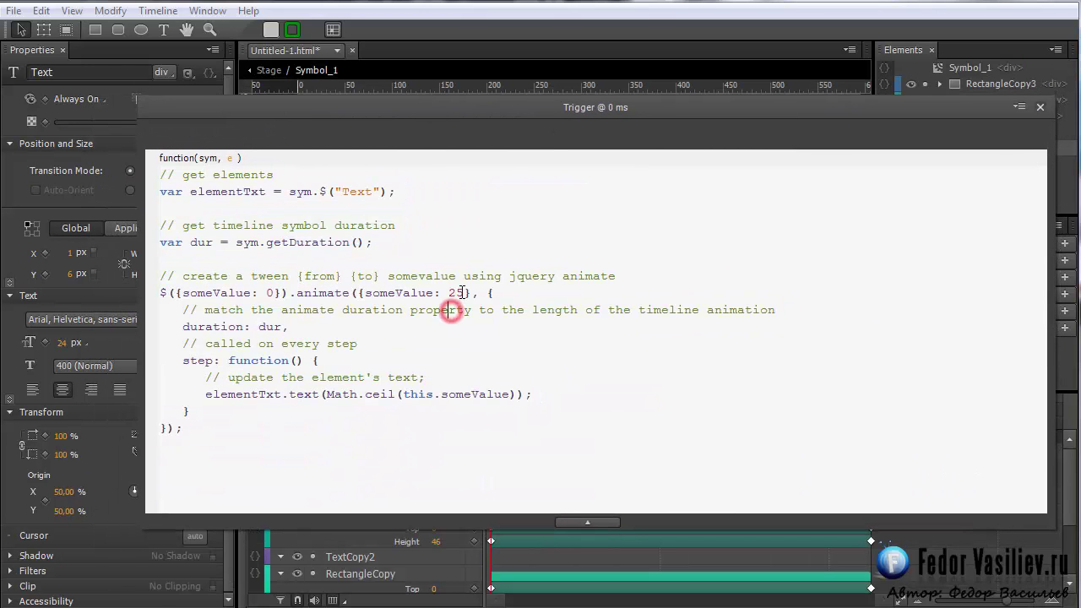
double_click(456, 293)
key(BackSpace)
text(10)
click(1040, 107)
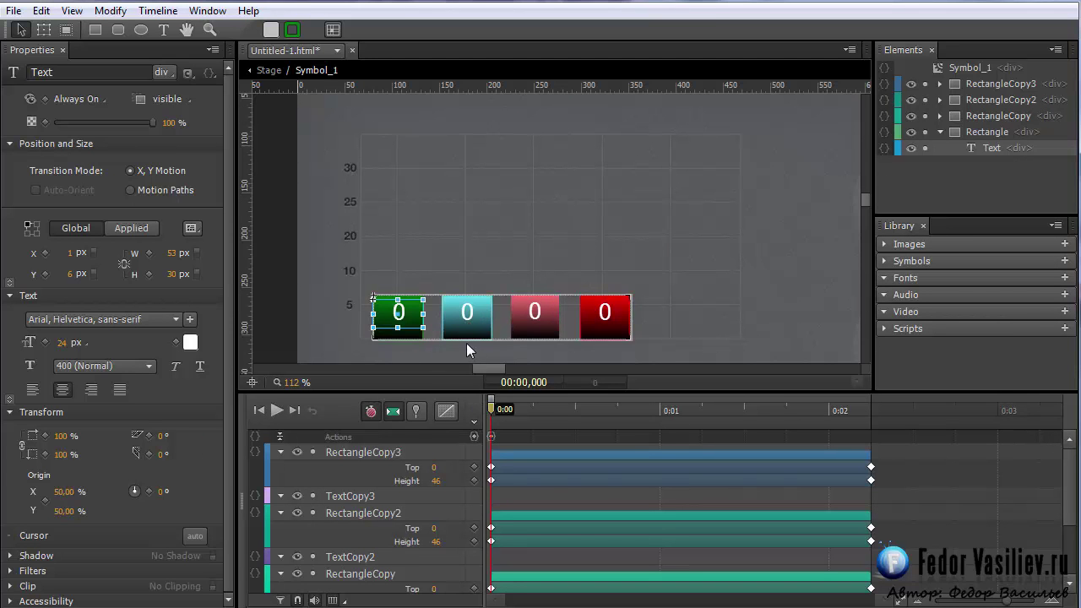
Insert a second trigger at 0:00,045 and replace its placeholder comment with the jQuery counter snippet
click(491, 410)
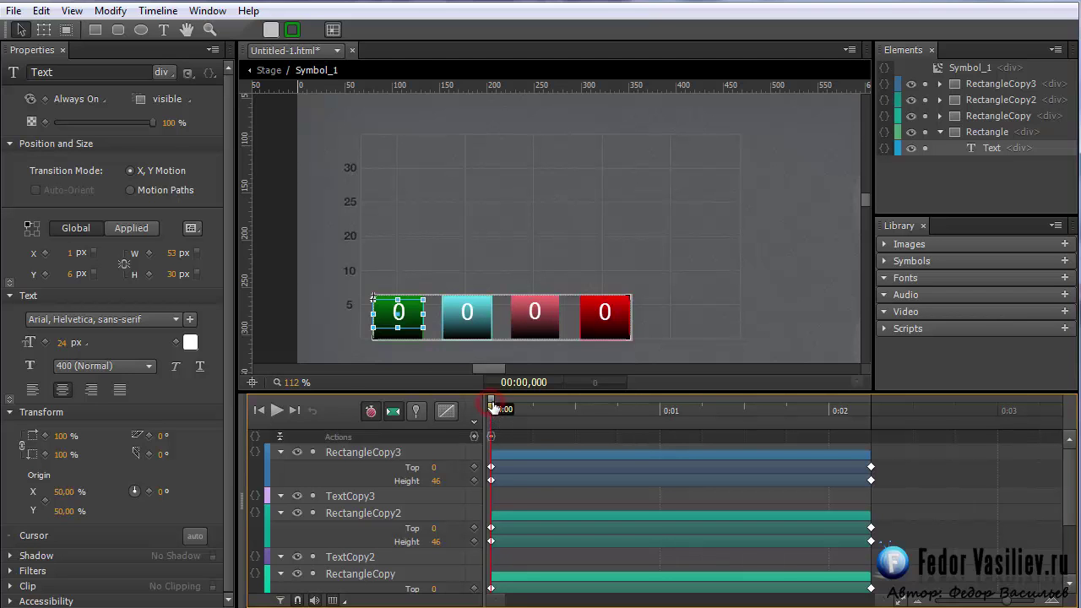
drag(495, 409, 501, 411)
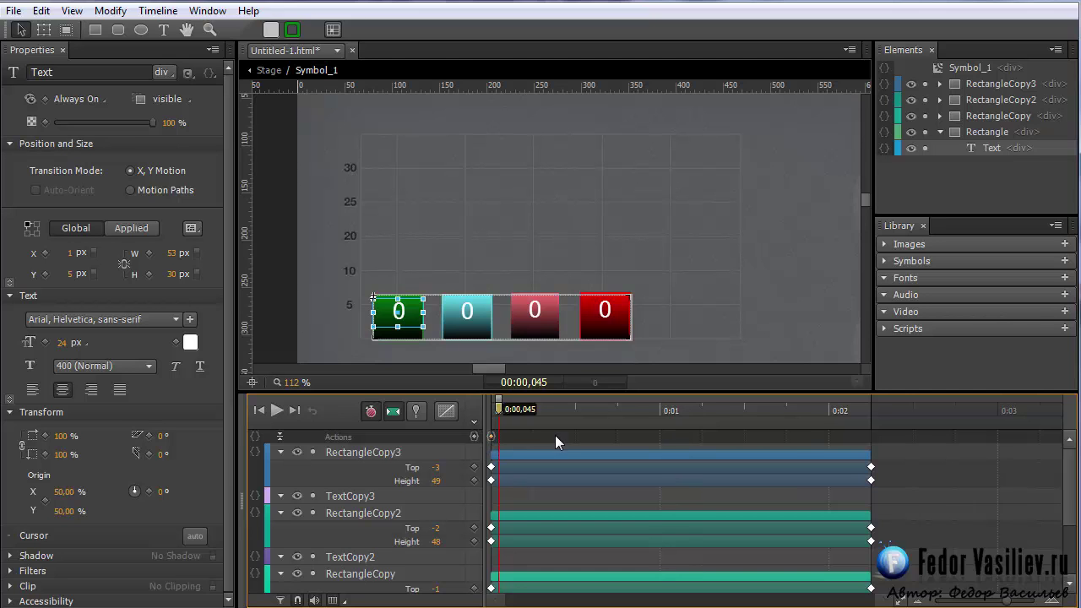
click(475, 439)
double_click(263, 251)
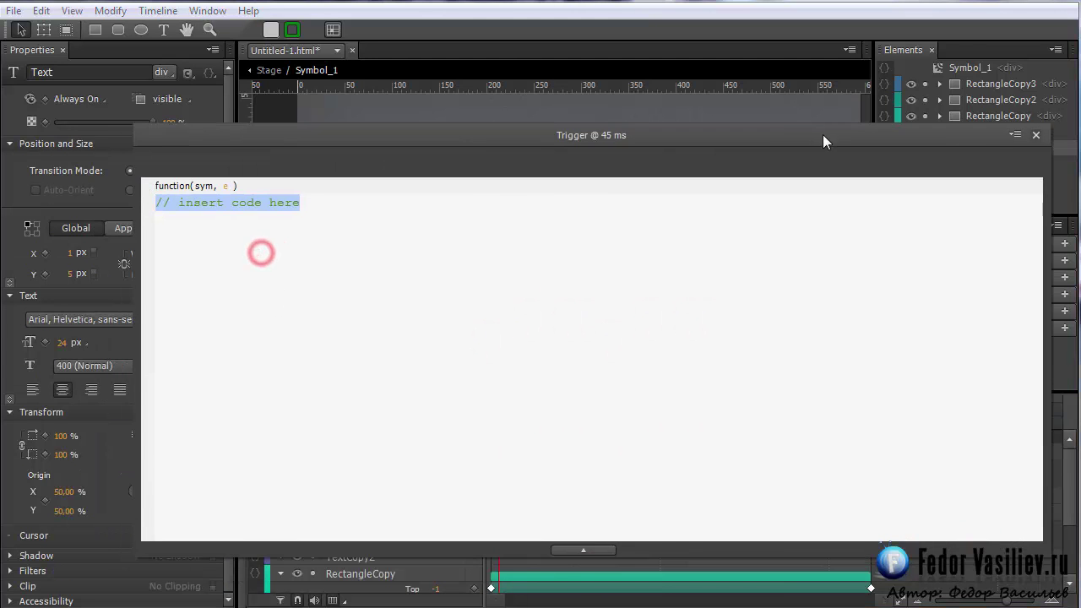
key(BackSpace)
right_click(507, 320)
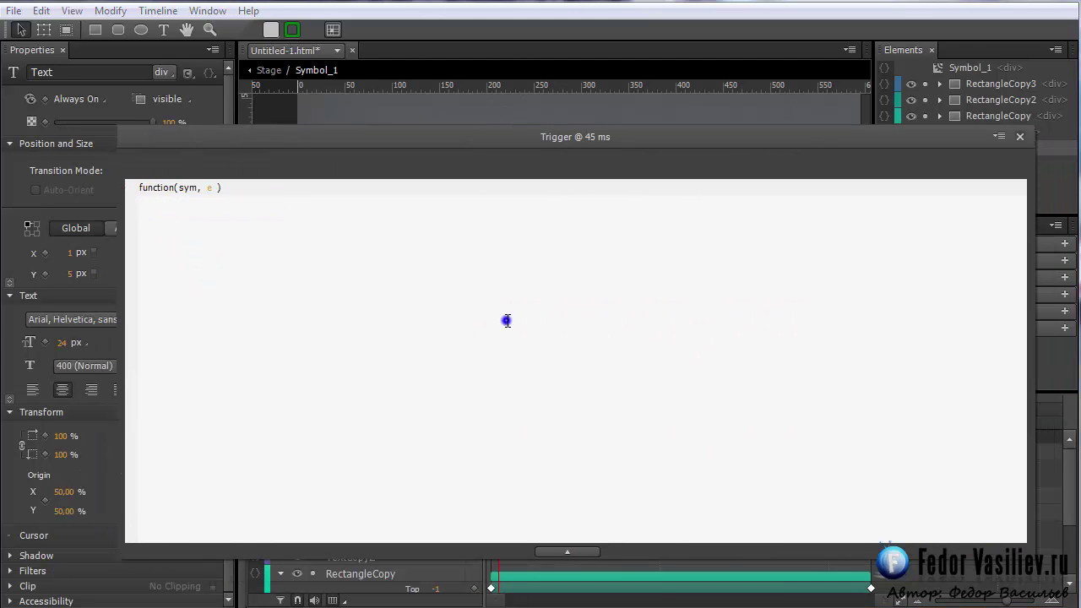
click(560, 419)
drag(450, 131, 466, 107)
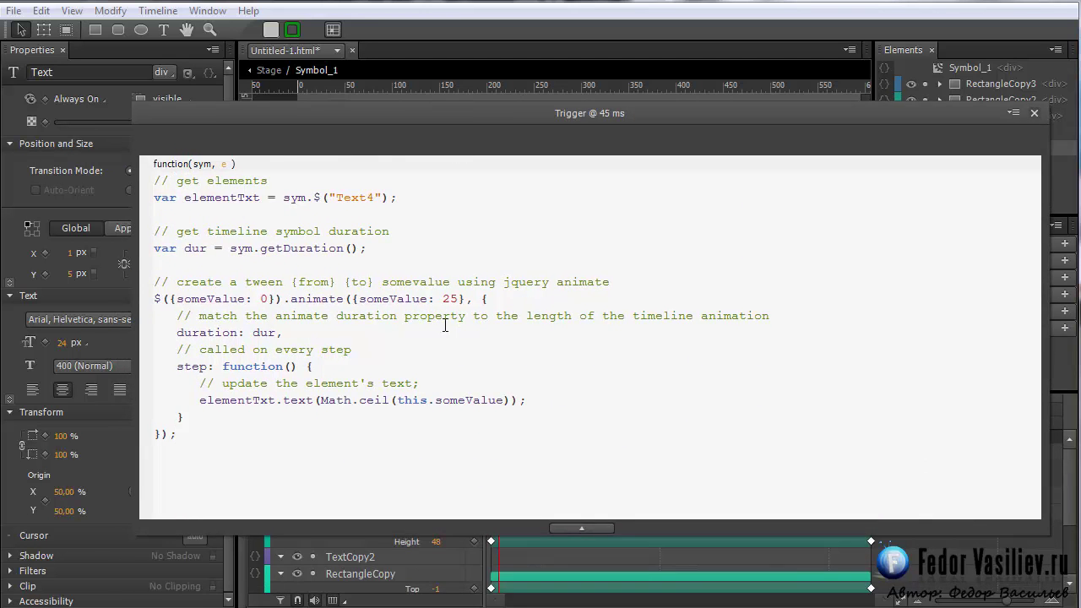
Set the animate end value of someValue in the 45 ms trigger to 20 and close the code
click(456, 299)
key(shift+Left)
text(0)
double_click(449, 299)
click(1034, 114)
Expand RectangleCopy, the cyan column, in the element tree and copy the name of its label, TextCopy
click(457, 335)
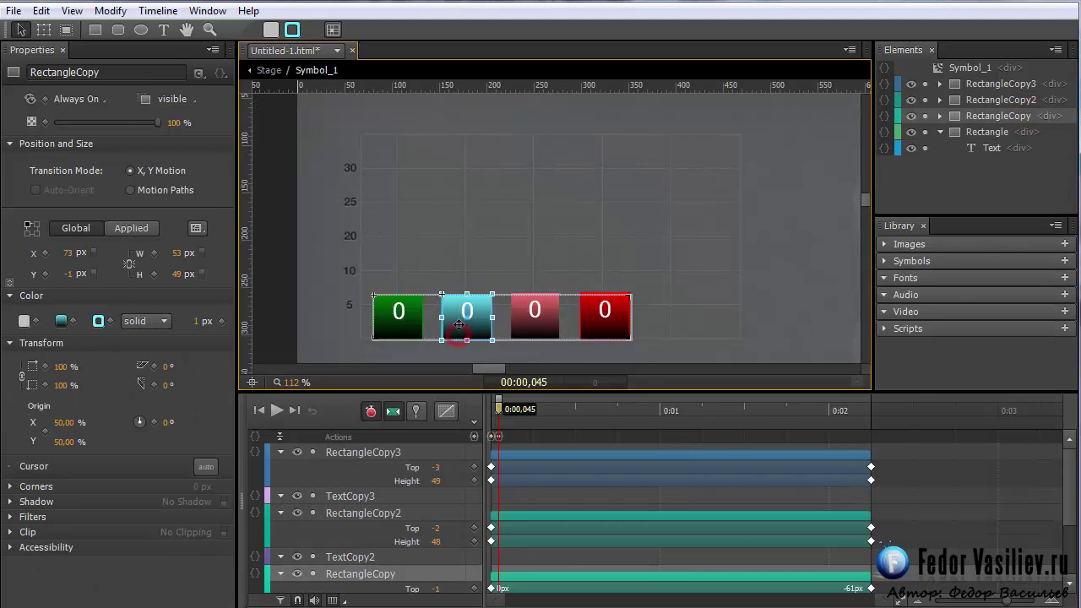
click(940, 133)
click(940, 116)
click(989, 133)
double_click(995, 132)
key(ctrl+c)
right_click(925, 134)
click(979, 191)
click(980, 174)
click(984, 133)
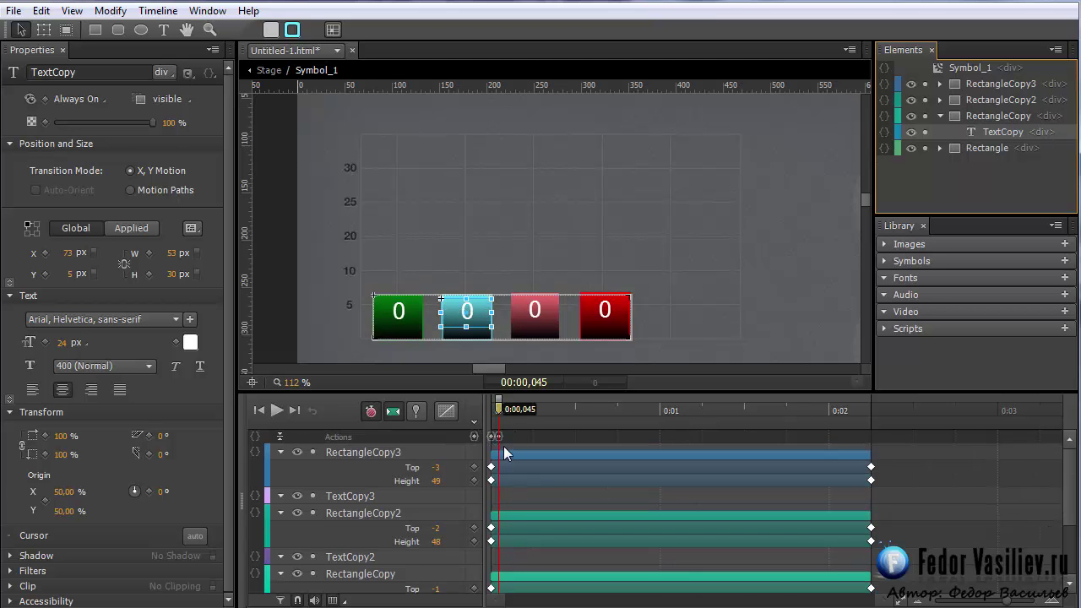
Replace the element name in the 45 ms trigger's code with the copied name "TextCopy"
click(499, 437)
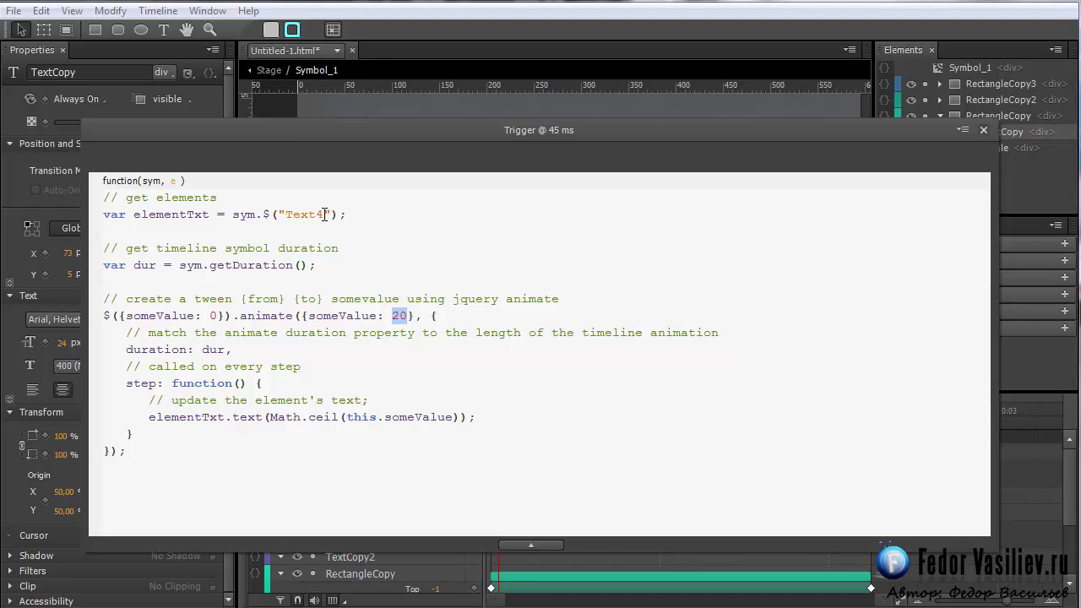
drag(325, 215, 287, 216)
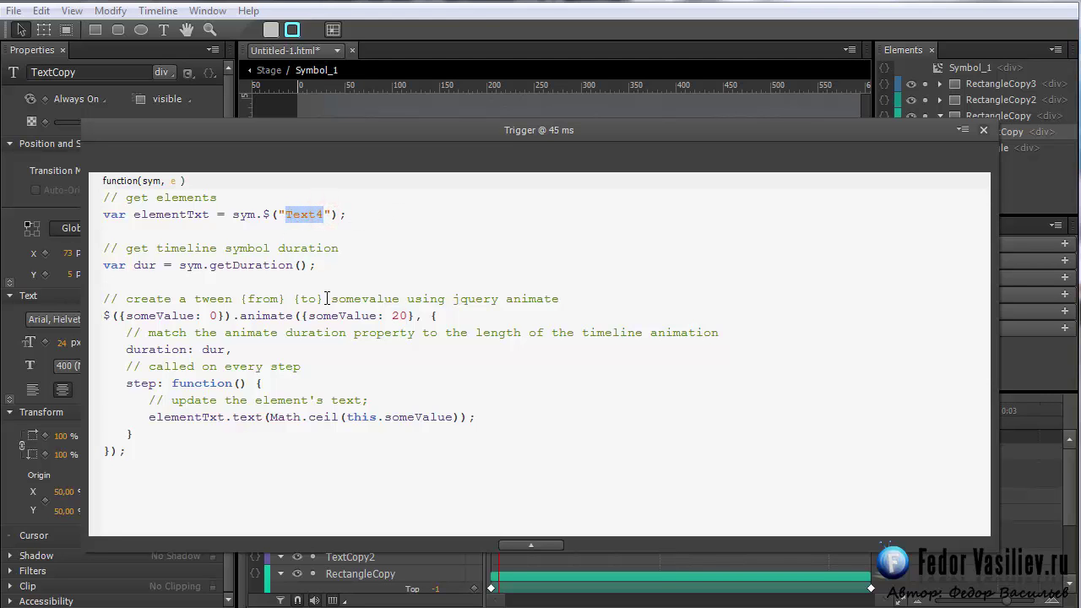
key(BackSpace)
key(ctrl+v)
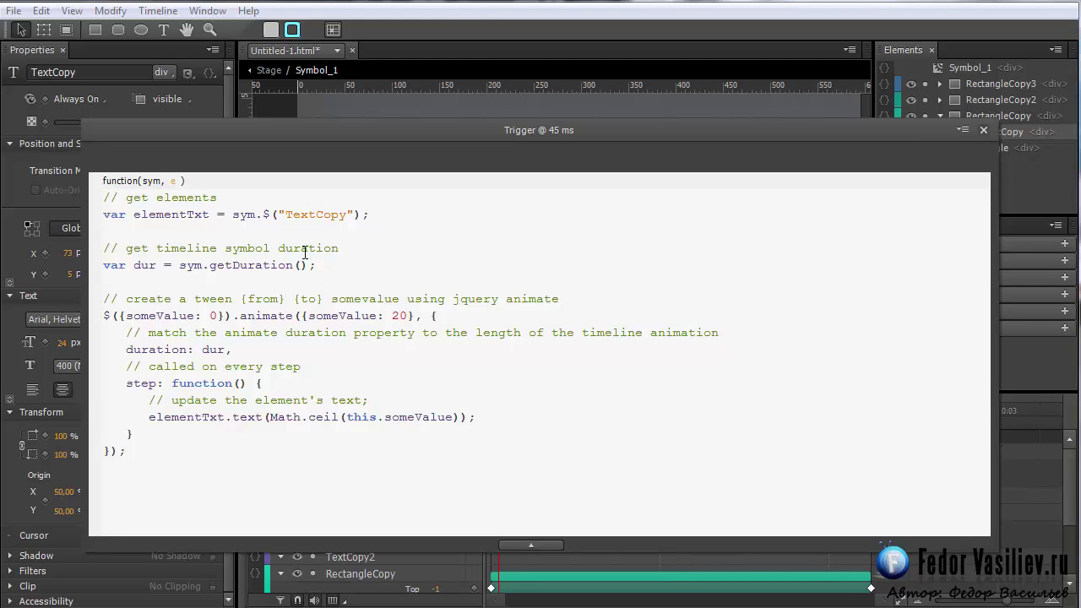
Close the 45 ms trigger's code and copy the name of the label inside RectangleCopy2, TextCopy2
click(983, 131)
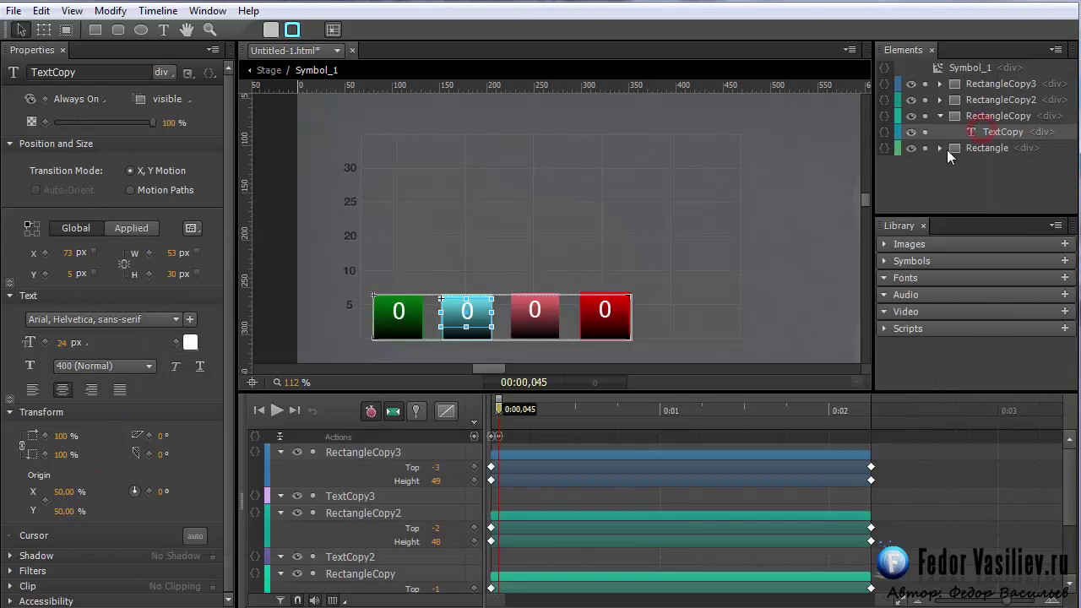
click(940, 117)
click(940, 100)
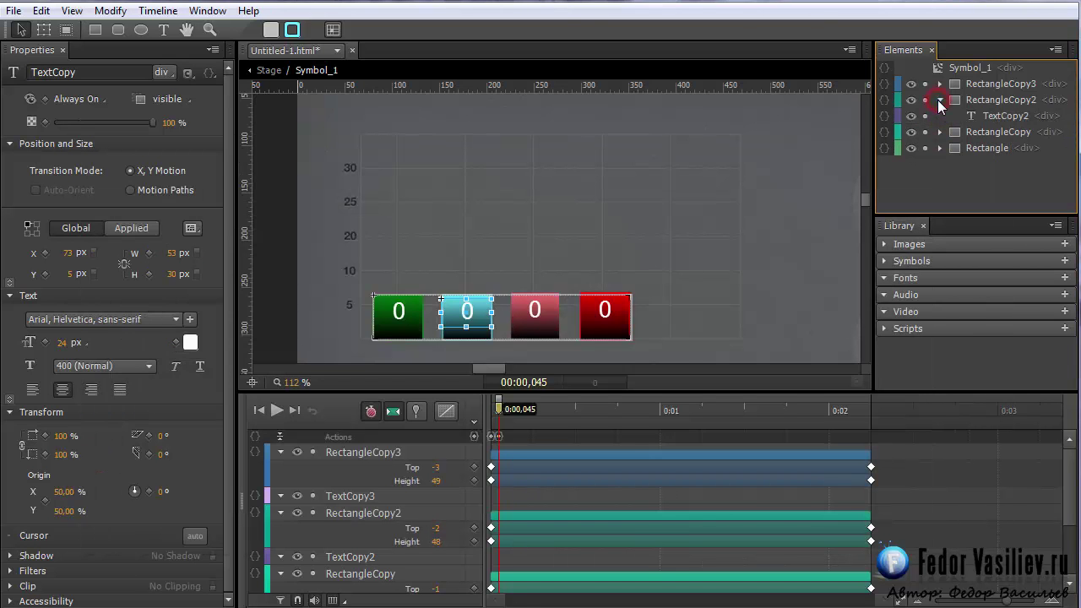
click(992, 116)
click(997, 115)
right_click(997, 116)
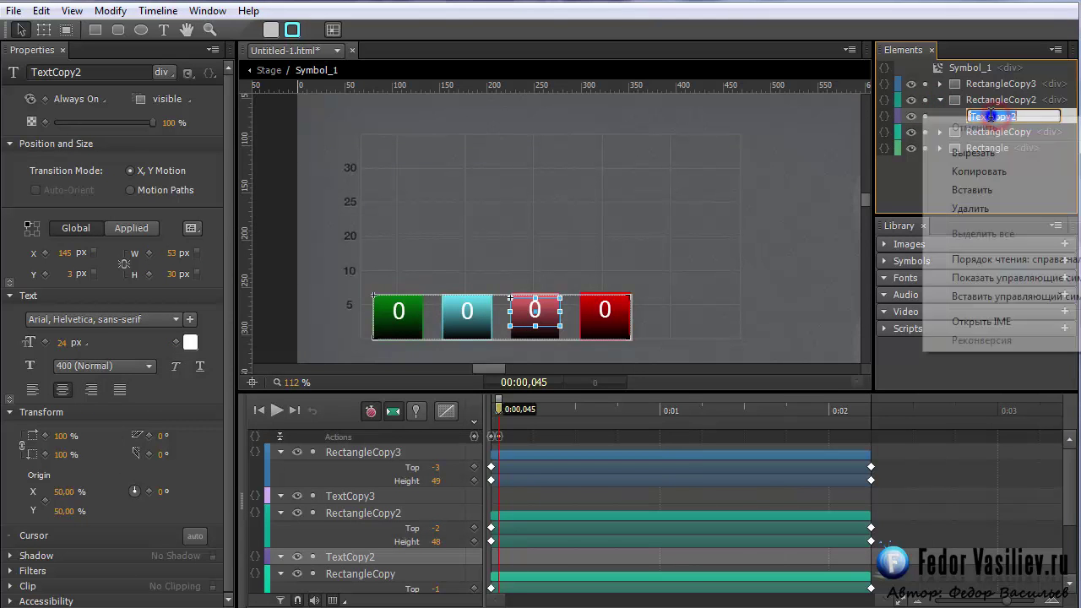
click(974, 175)
click(941, 100)
Insert a third trigger at 0:00,085 with the counter snippet and change its element name to "TextCopy2"
drag(499, 409, 505, 409)
click(474, 436)
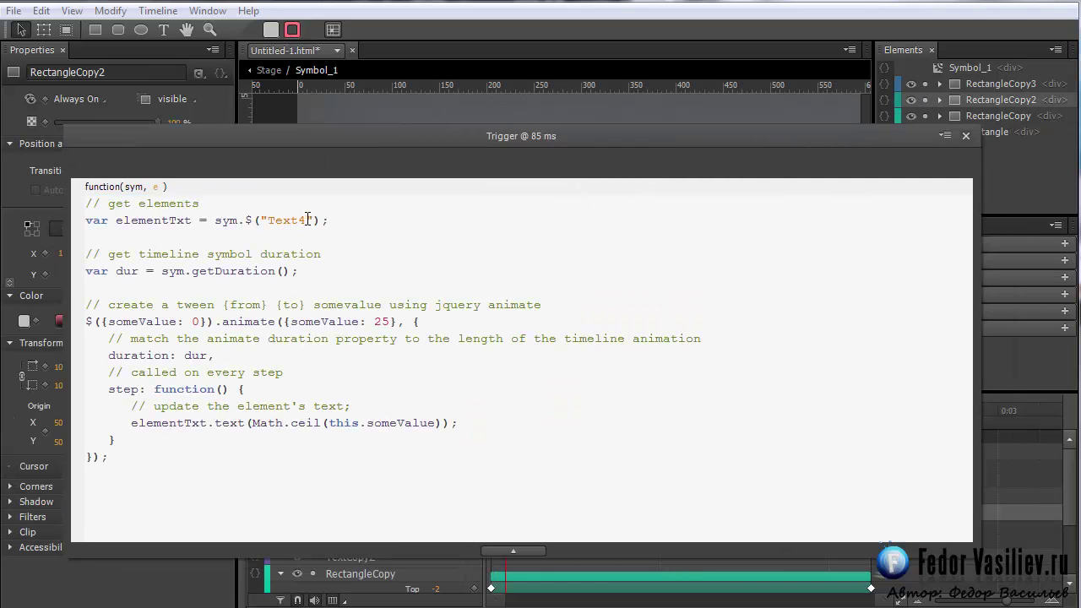
drag(306, 220, 272, 217)
right_click(273, 222)
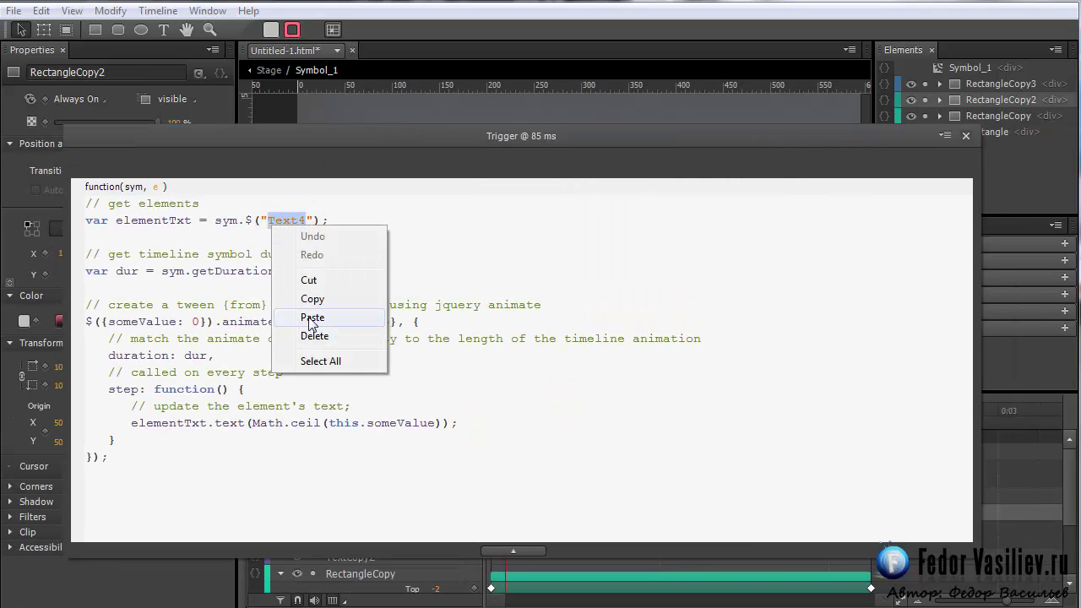
click(308, 316)
double_click(382, 322)
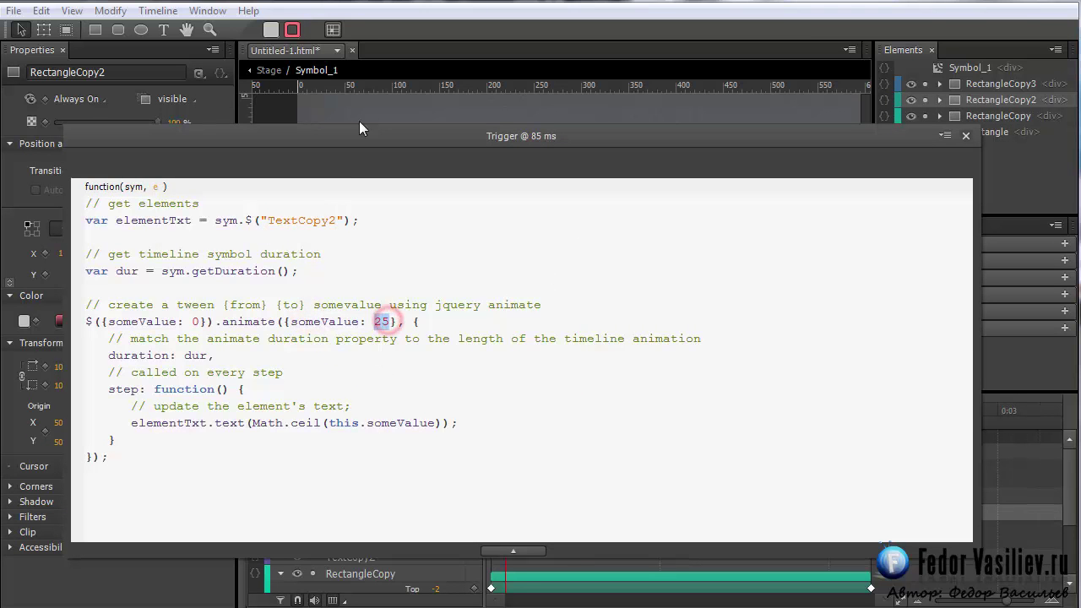
drag(365, 135, 395, 349)
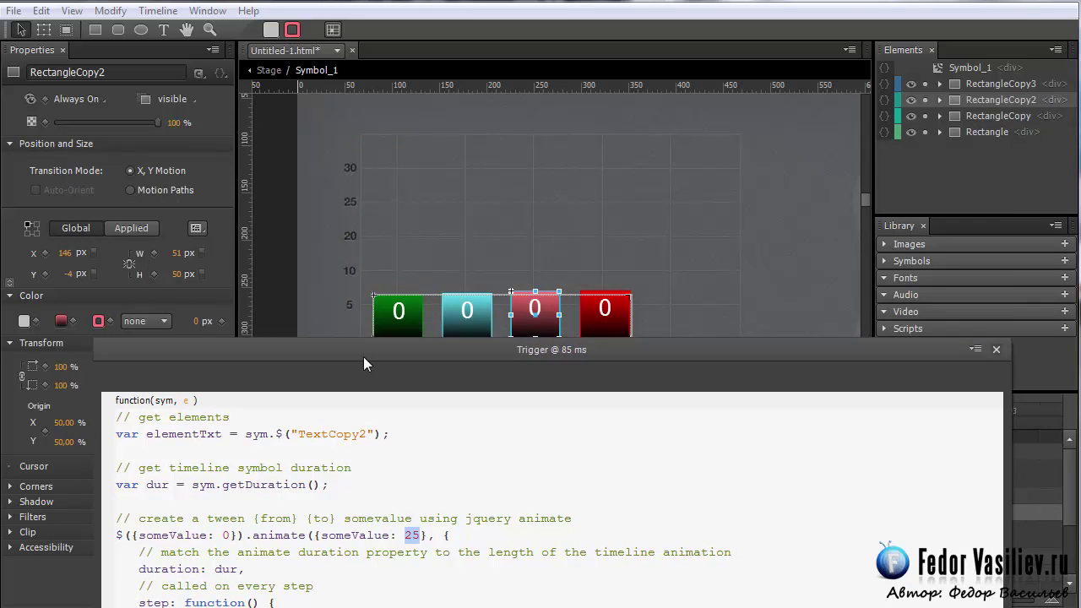
drag(364, 357, 365, 129)
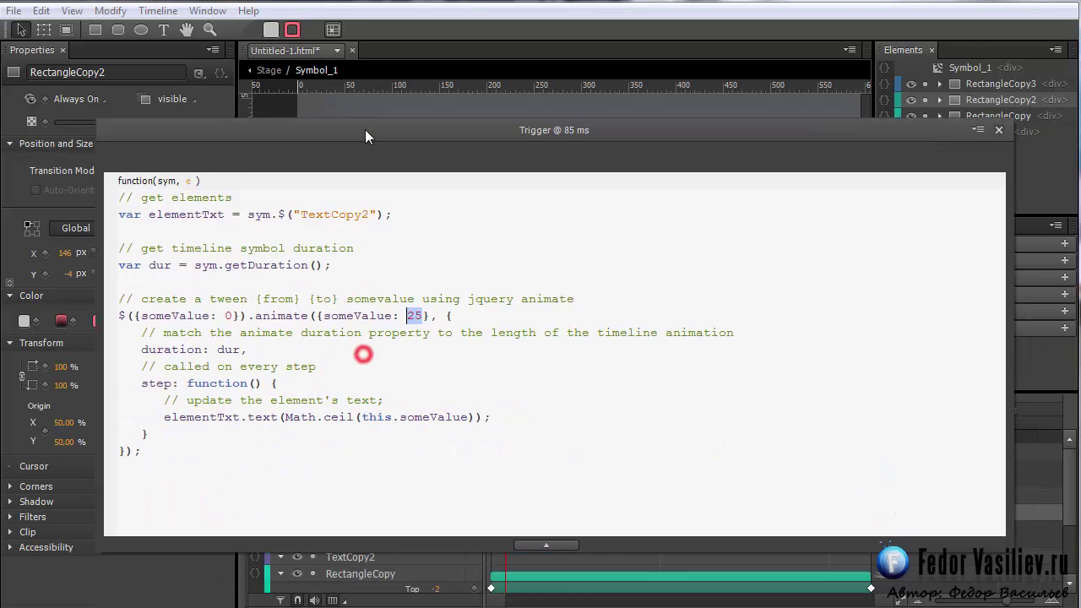
click(997, 124)
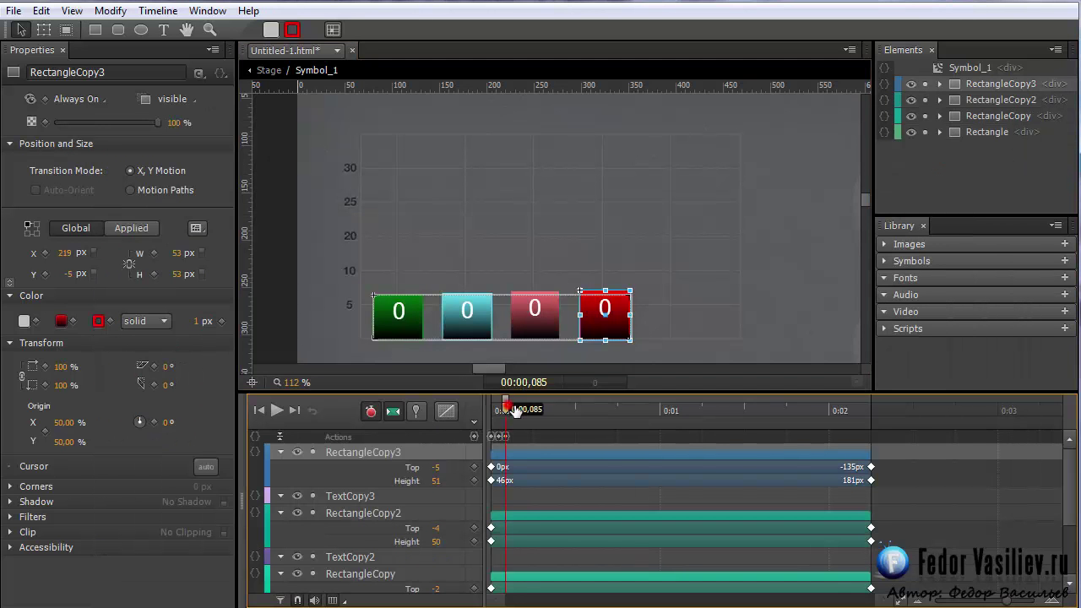
Insert a fourth trigger at 0:00,130 and paste the jQuery counter snippet into its code
drag(512, 411, 514, 412)
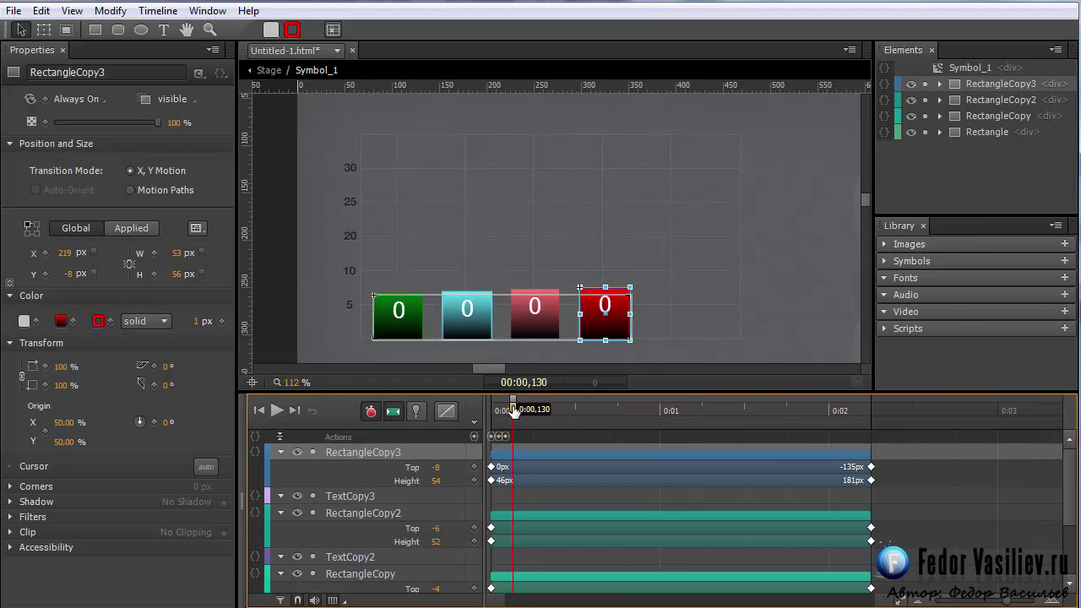
click(474, 436)
drag(361, 255, 812, 128)
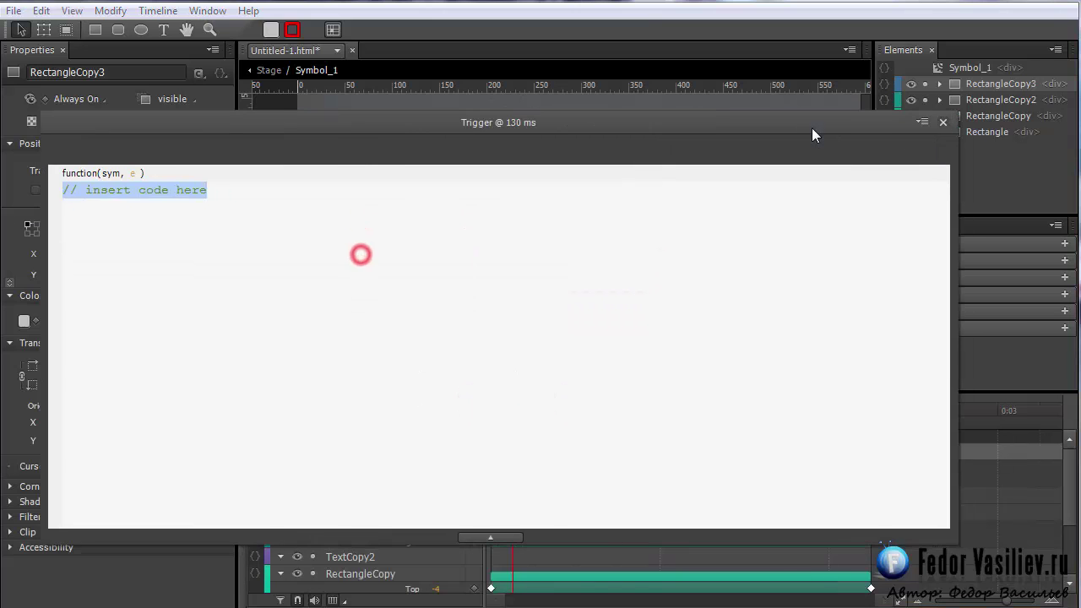
right_click(469, 245)
click(513, 337)
Set the animate end value of someValue in the 130 ms trigger to 30 and close the code
drag(352, 128, 423, 162)
double_click(436, 346)
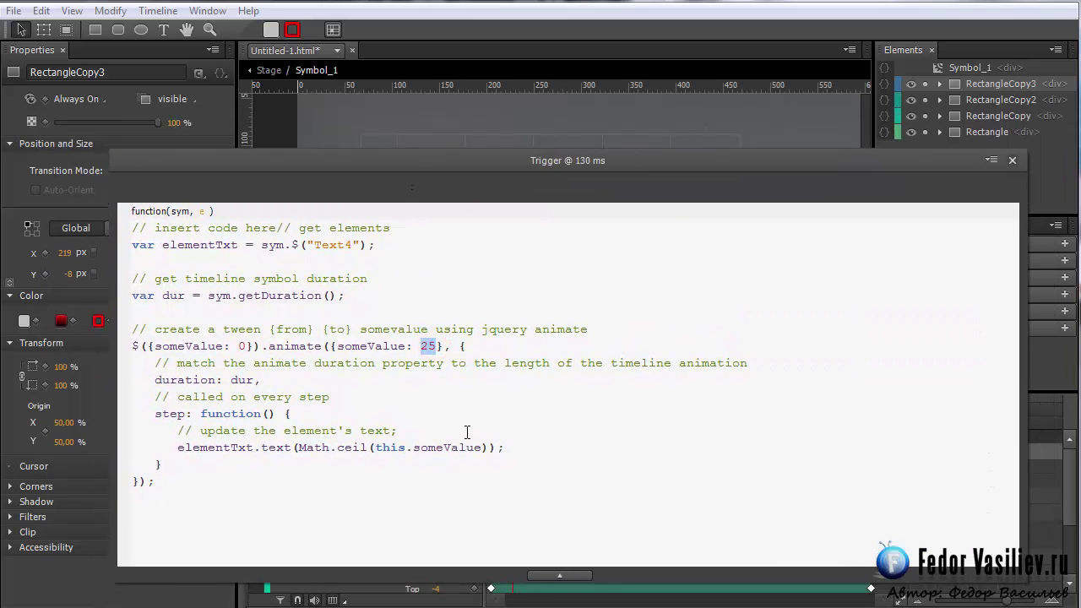
text(30)
click(1013, 160)
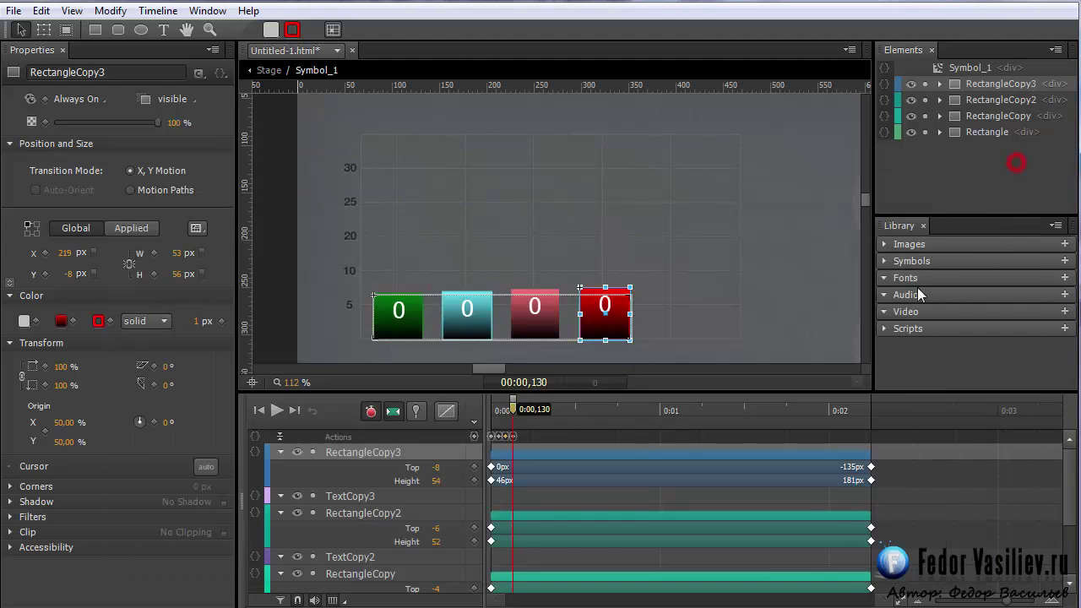
Expand RectangleCopy3, the red column, in the element tree and copy the name of its label, TextCopy3
click(929, 84)
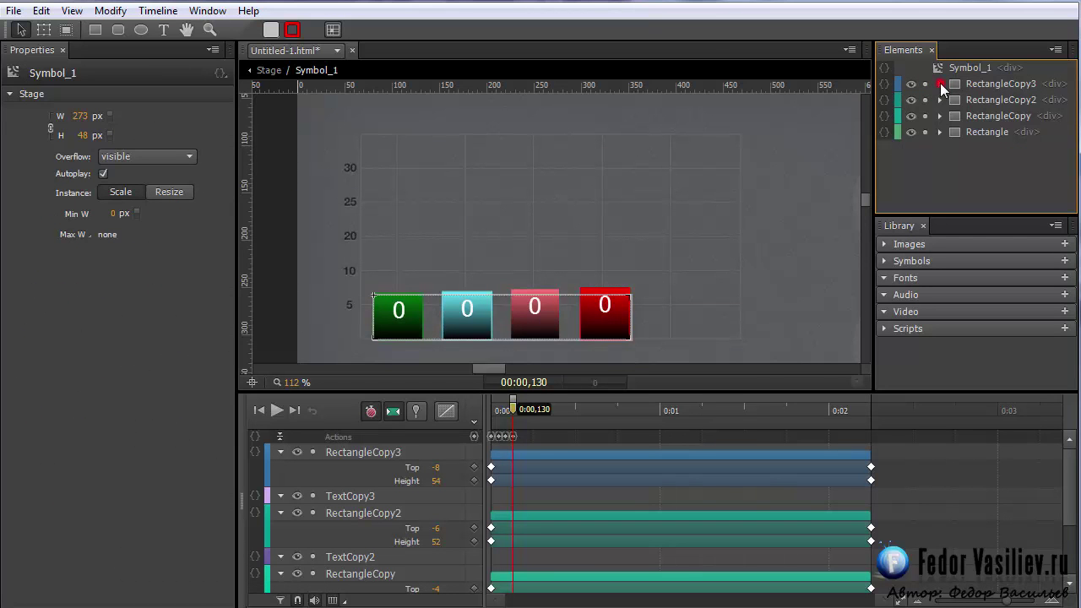
click(940, 82)
click(984, 99)
right_click(984, 101)
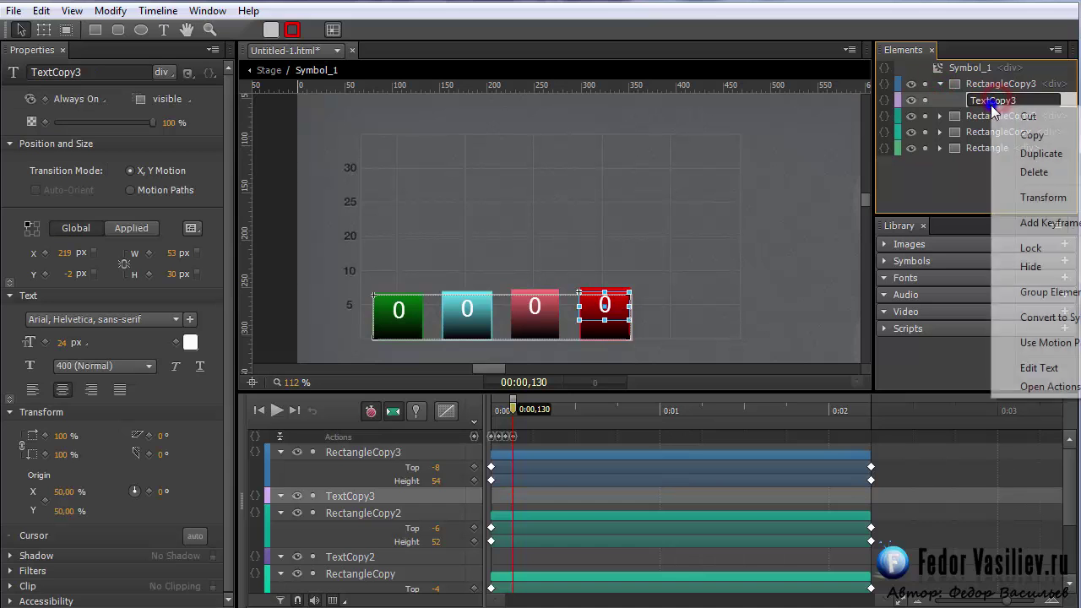
click(984, 101)
double_click(988, 100)
right_click(989, 99)
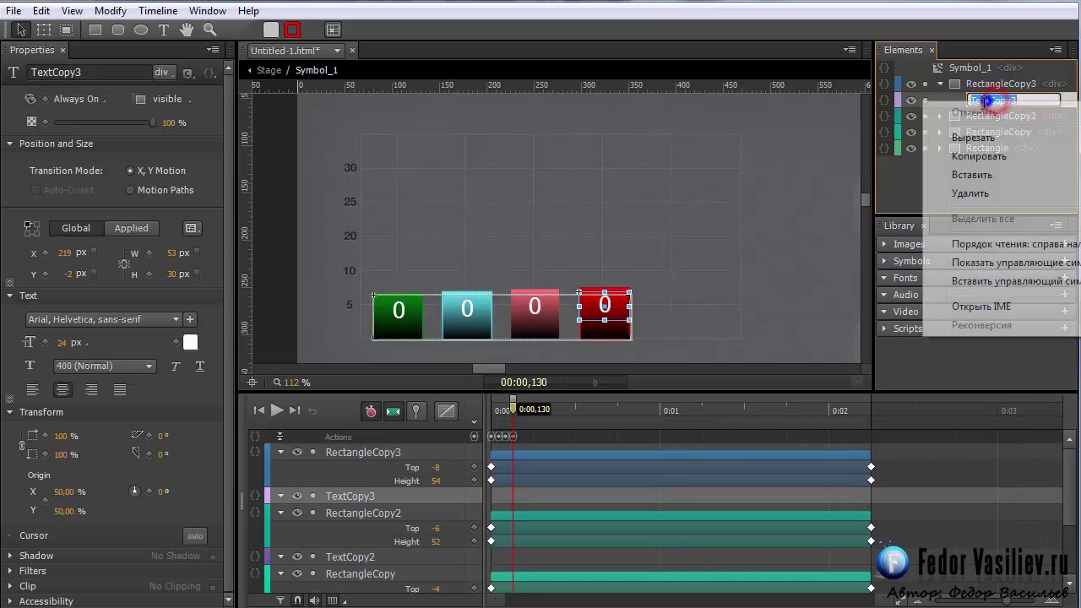
click(980, 155)
click(969, 179)
click(612, 329)
Reopen the 130 ms trigger's code, replace its element name with the copied "TextCopy3" and close the code
click(514, 437)
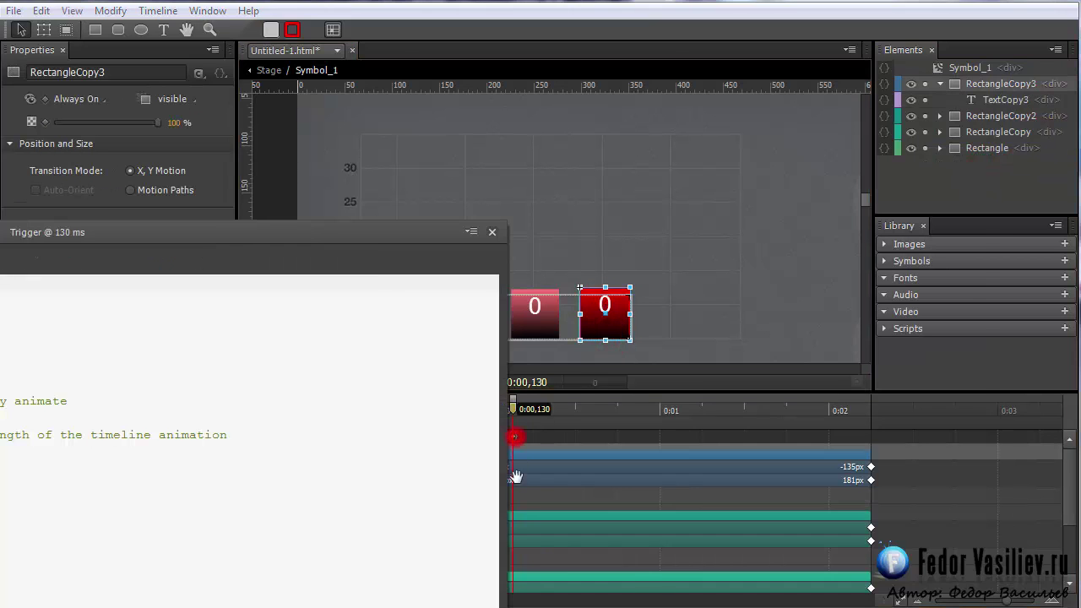
drag(374, 253, 869, 146)
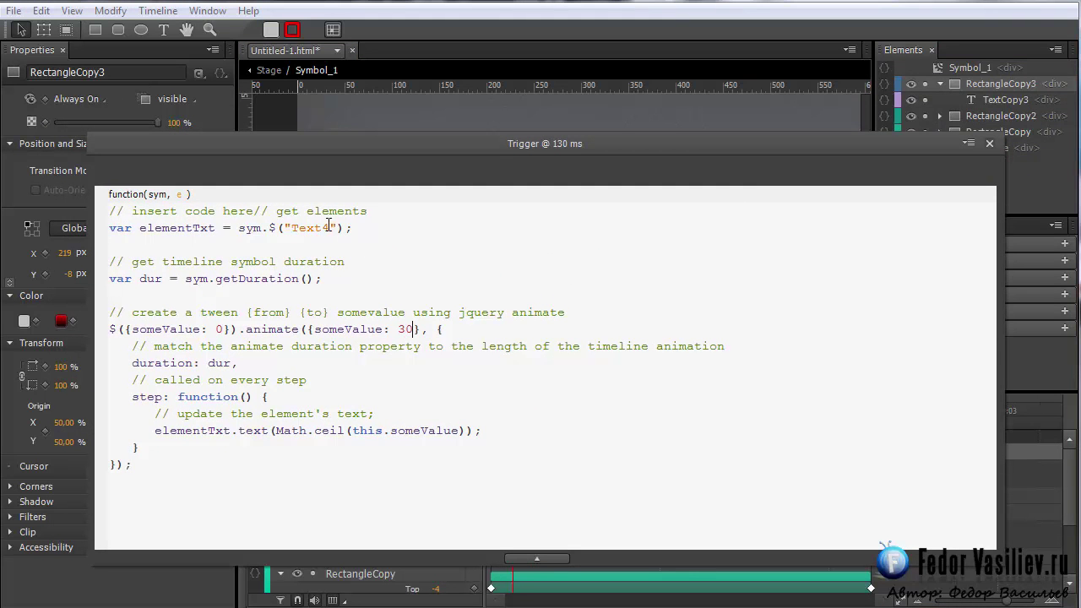
drag(330, 226, 293, 228)
right_click(294, 229)
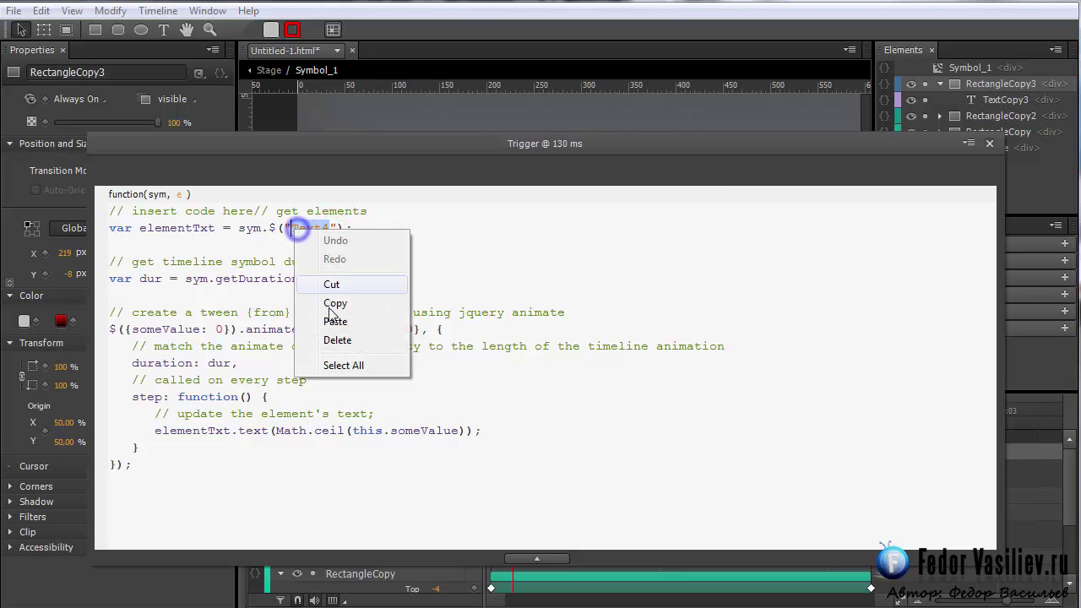
click(336, 321)
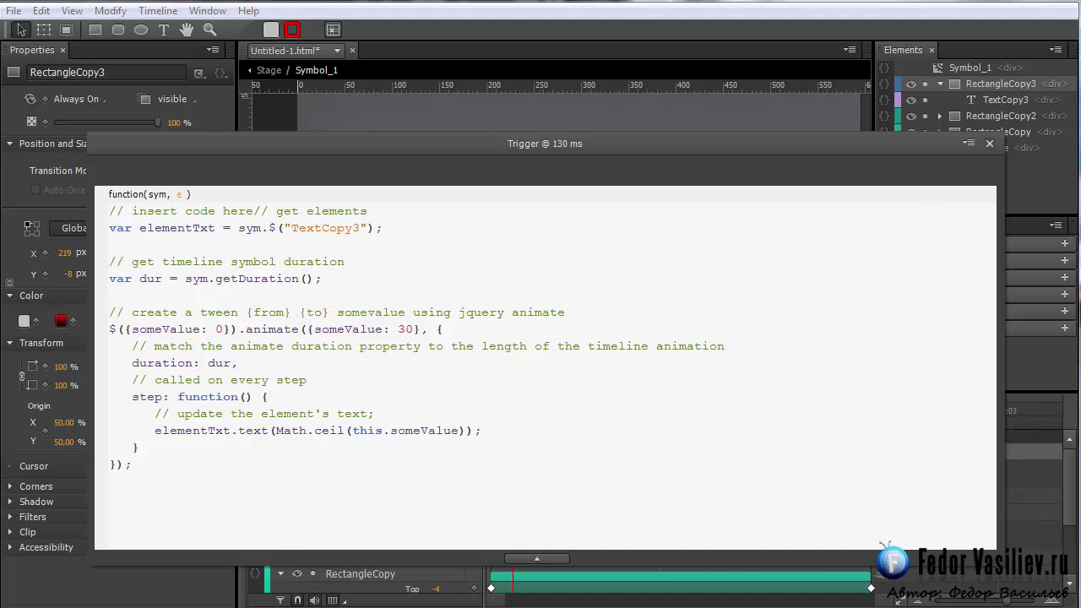
click(990, 144)
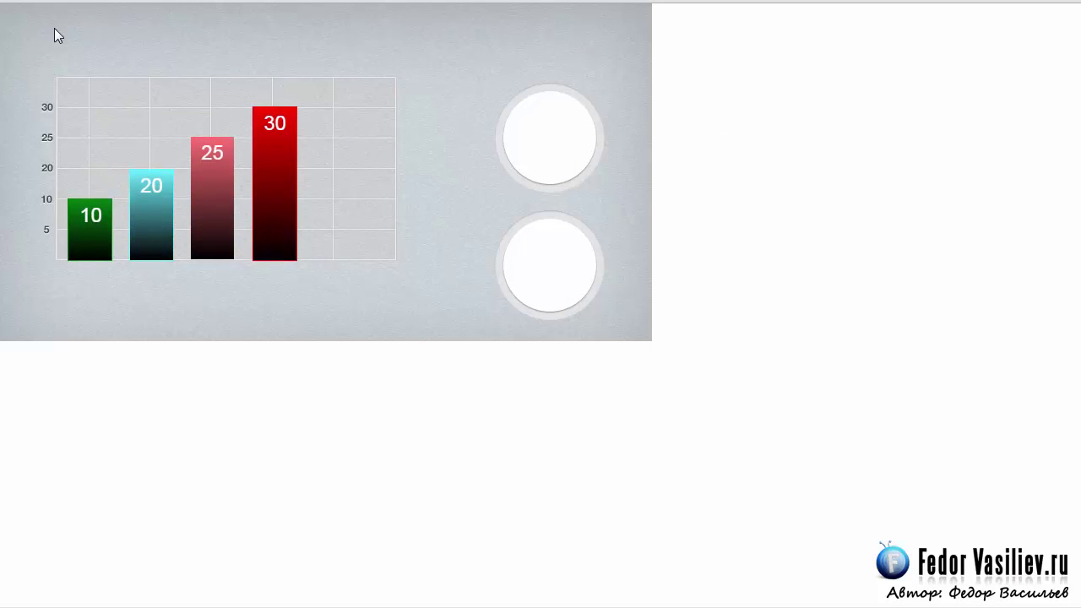
Replay the column chart in the browser preview and view the finished example with the two circular charts
click(64, 0)
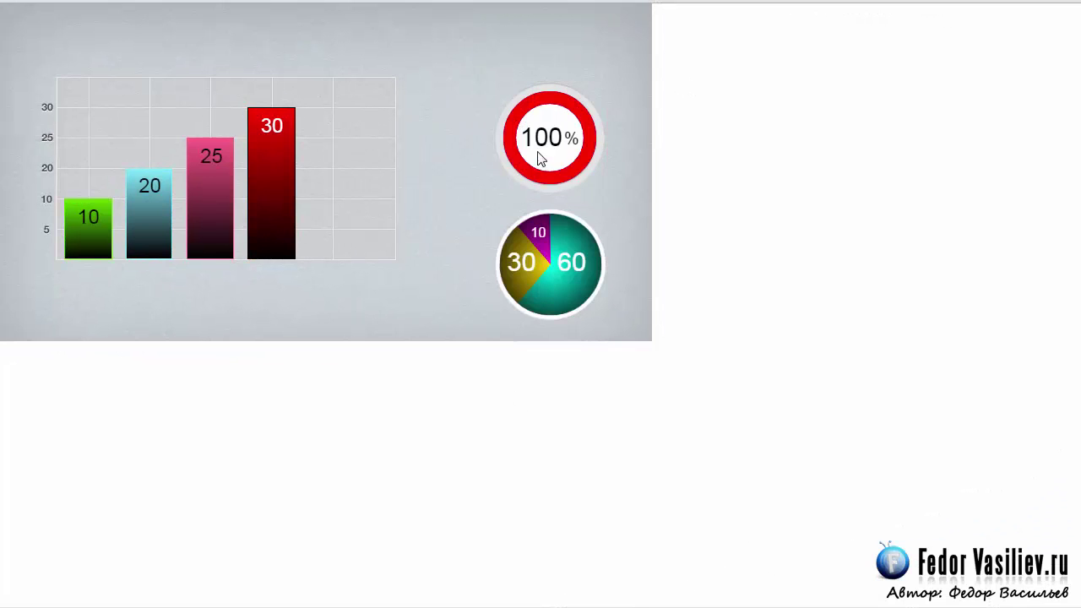
click(56, 1)
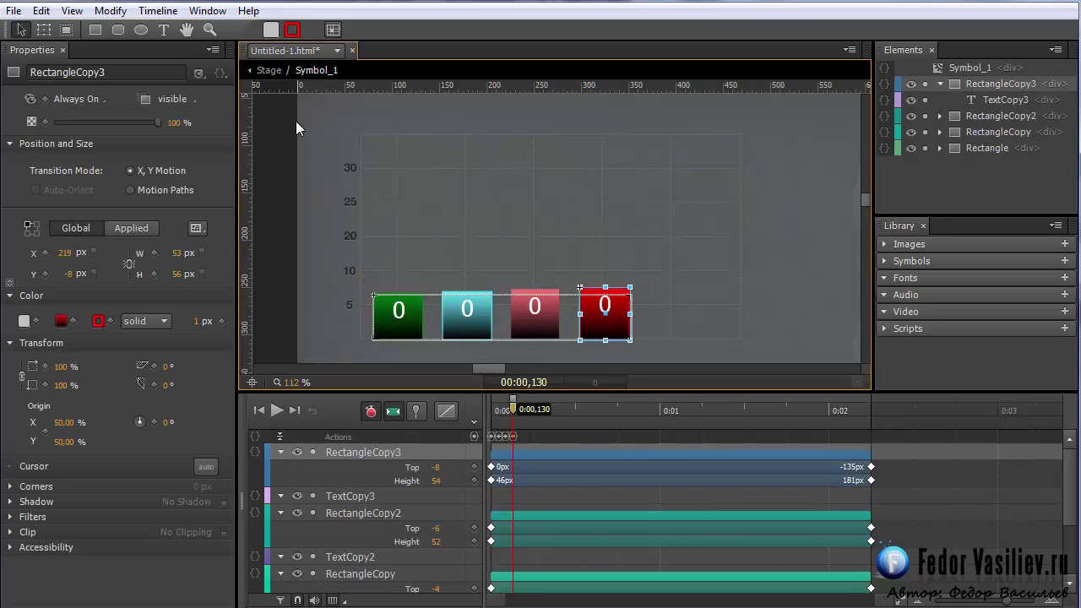
Leave Symbol_1 for the main Stage and draw an ellipse about 100 px across over the upper white circle
click(268, 71)
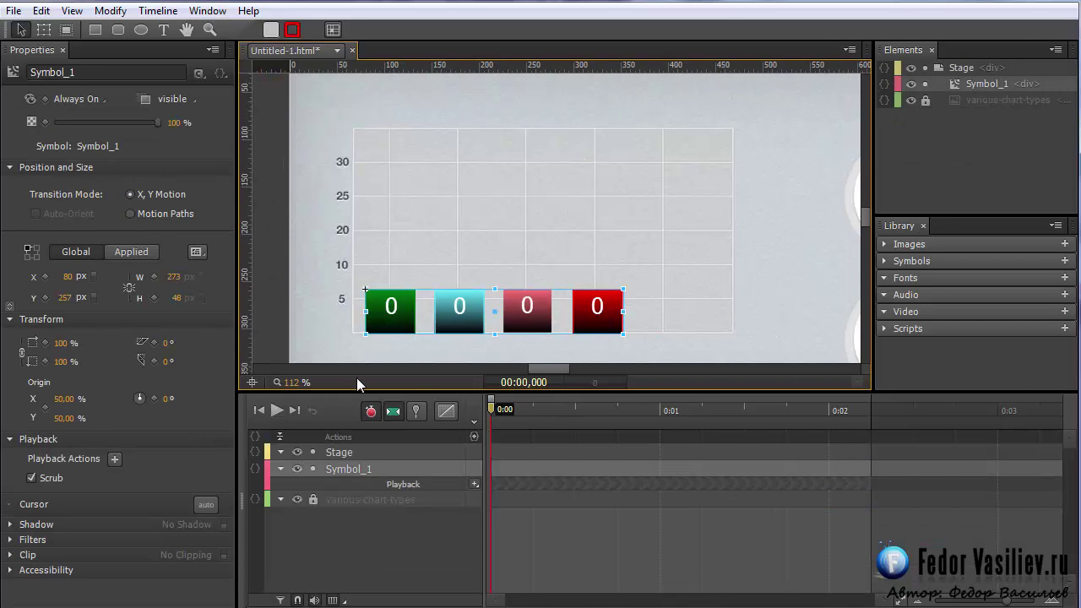
drag(534, 372, 559, 373)
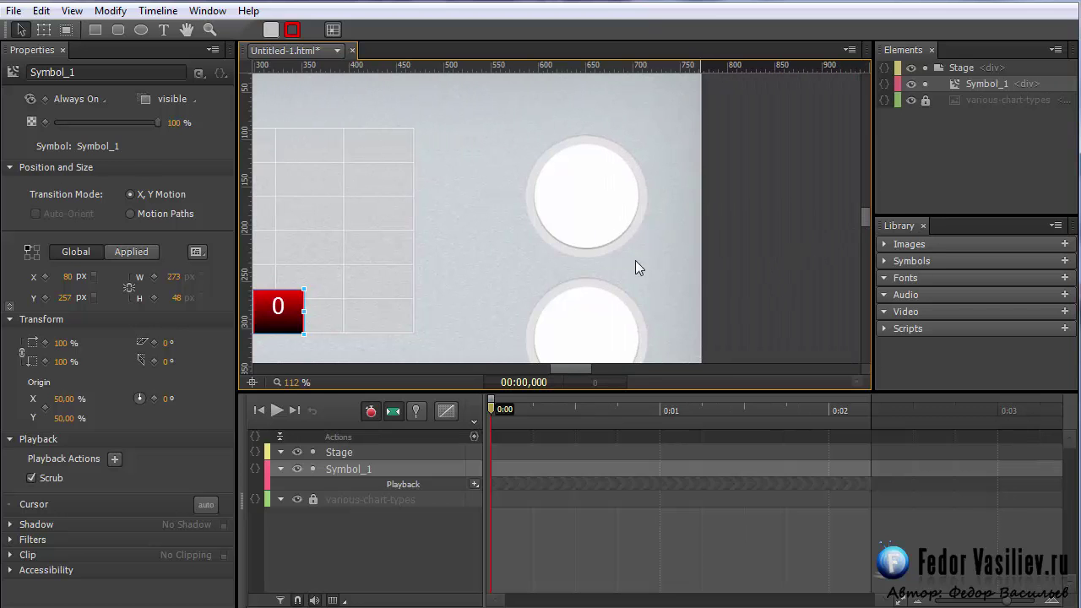
scroll(866, 220, up, 1)
click(293, 382)
drag(302, 383, 391, 393)
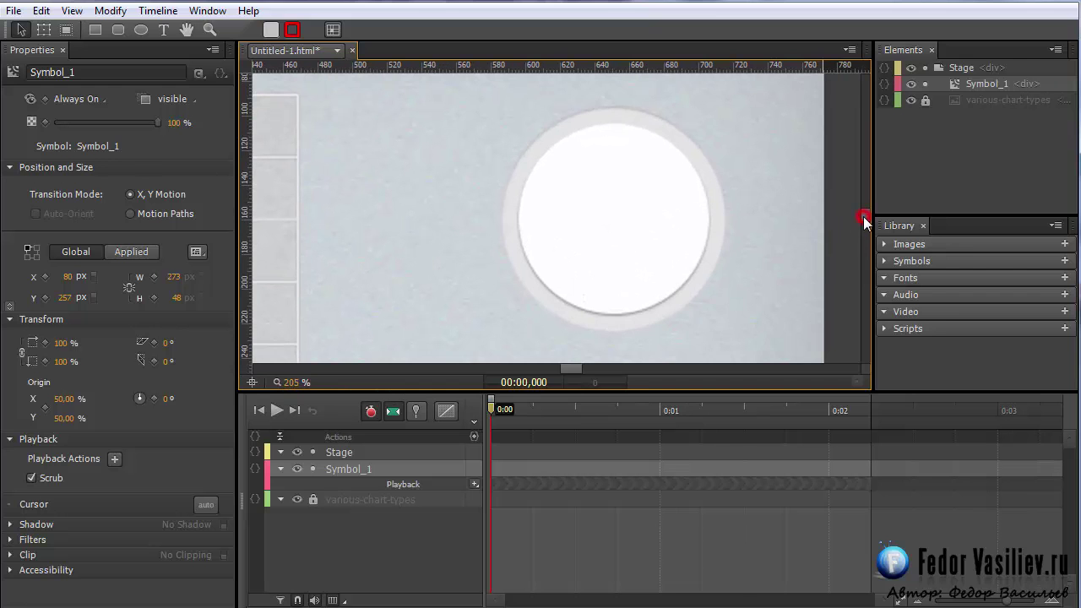
scroll(863, 216, up, 3)
scroll(864, 217, down, 6)
scroll(864, 218, up, 1)
click(580, 149)
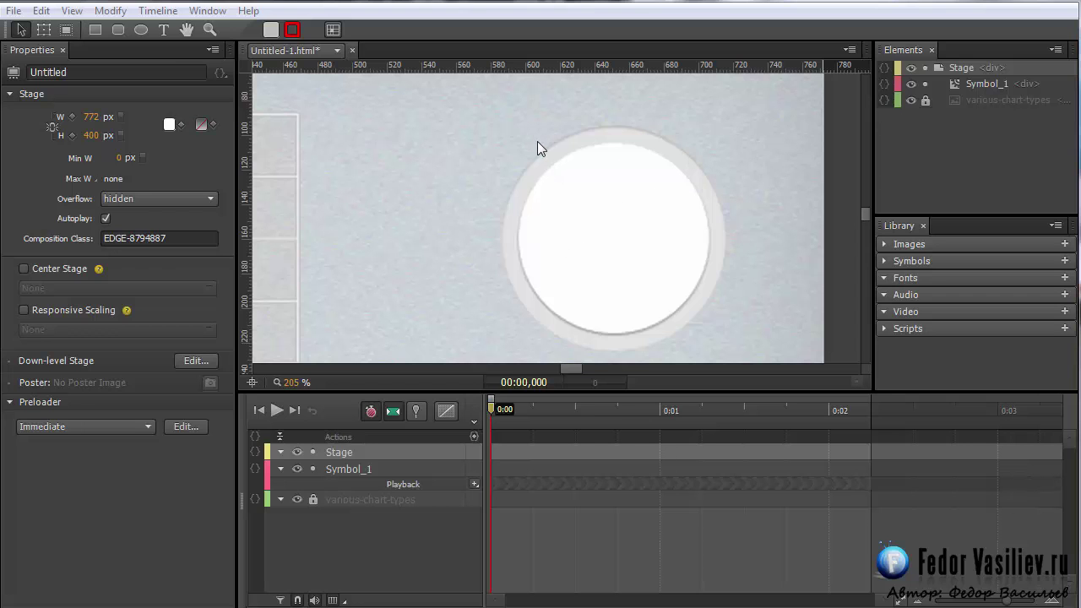
click(140, 31)
mouse_move(553, 157)
mouse_down()
mouse_move(623, 244)
mouse_move(711, 310)
mouse_move(658, 319)
mouse_move(634, 280)
mouse_up()
key(v)
Set the ellipse's width and height to 110 px and move it to fit over the white circle
click(177, 252)
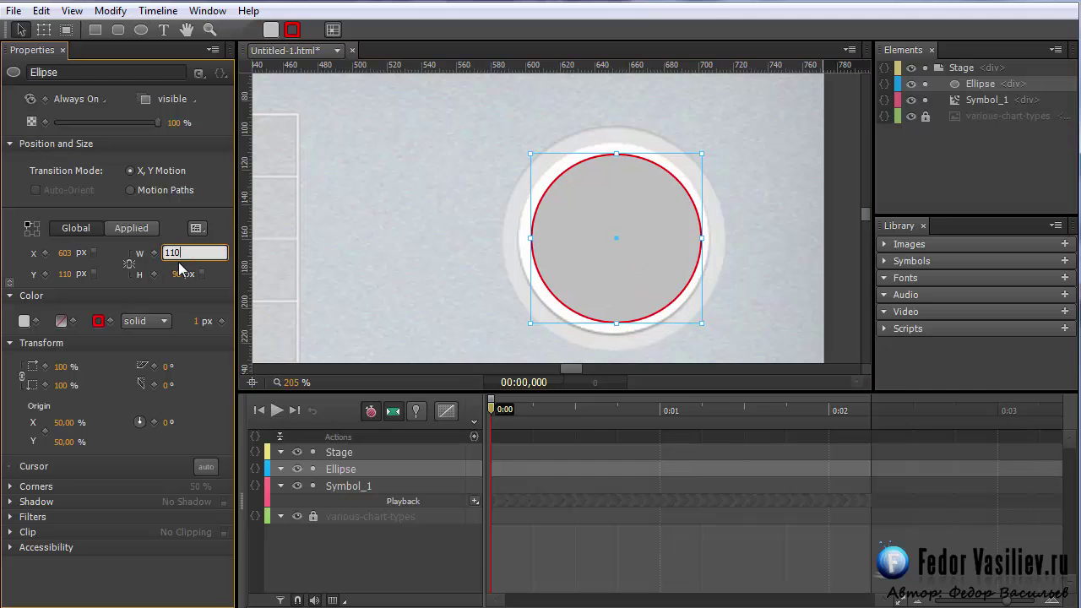
text(110)
key(Return)
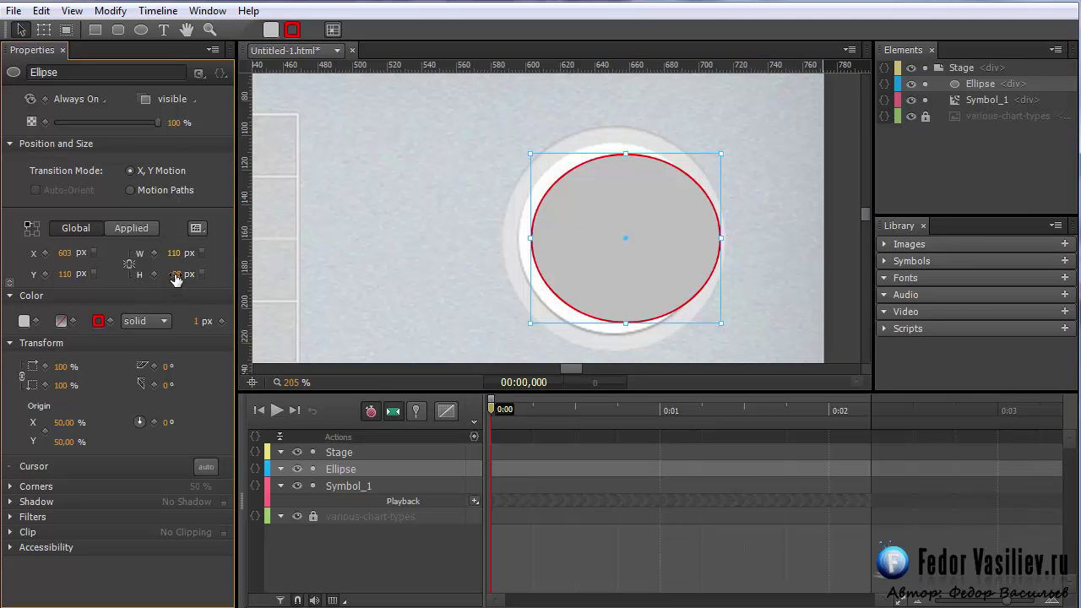
click(176, 276)
text(110)
key(Return)
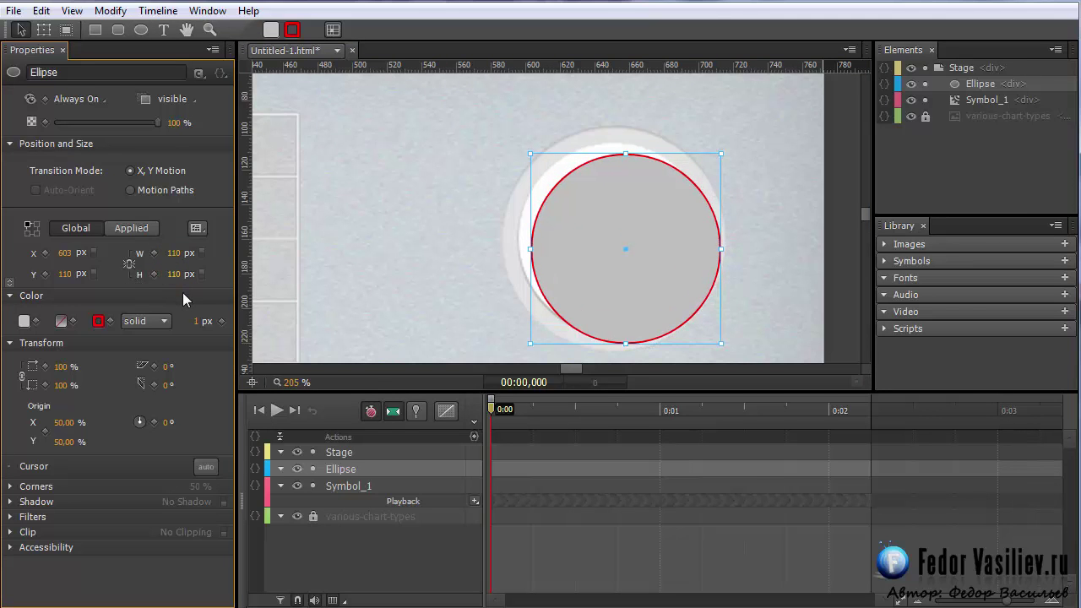
mouse_move(597, 260)
mouse_down()
mouse_move(651, 316)
mouse_move(664, 309)
mouse_move(408, 246)
mouse_move(529, 237)
mouse_move(609, 249)
mouse_up()
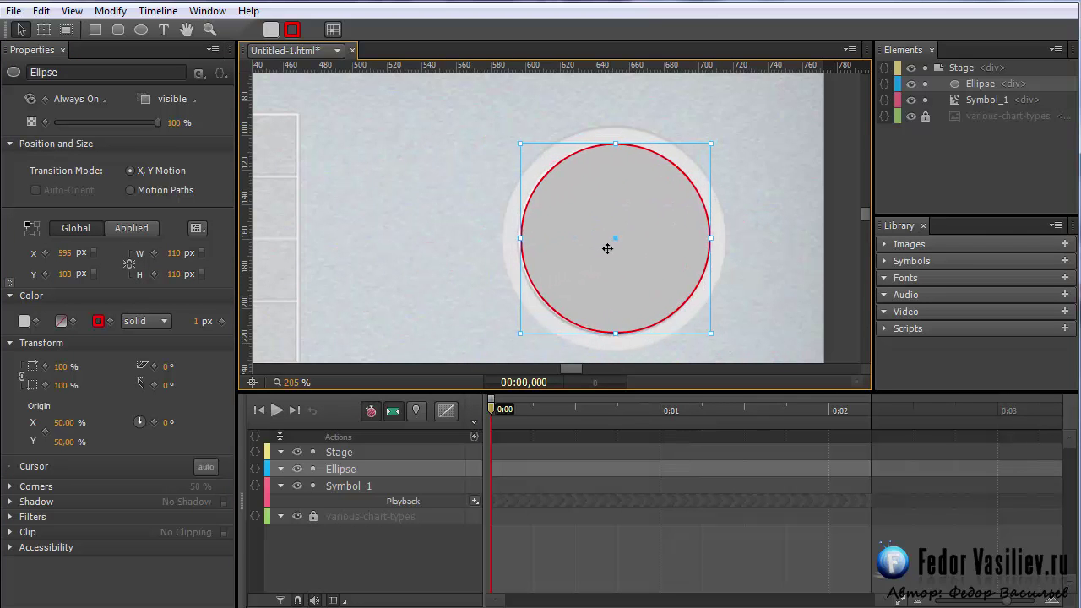
Set the ellipse's solid red border to 15 px and move the ellipse to about X 584, Y 87
click(197, 322)
text(15)
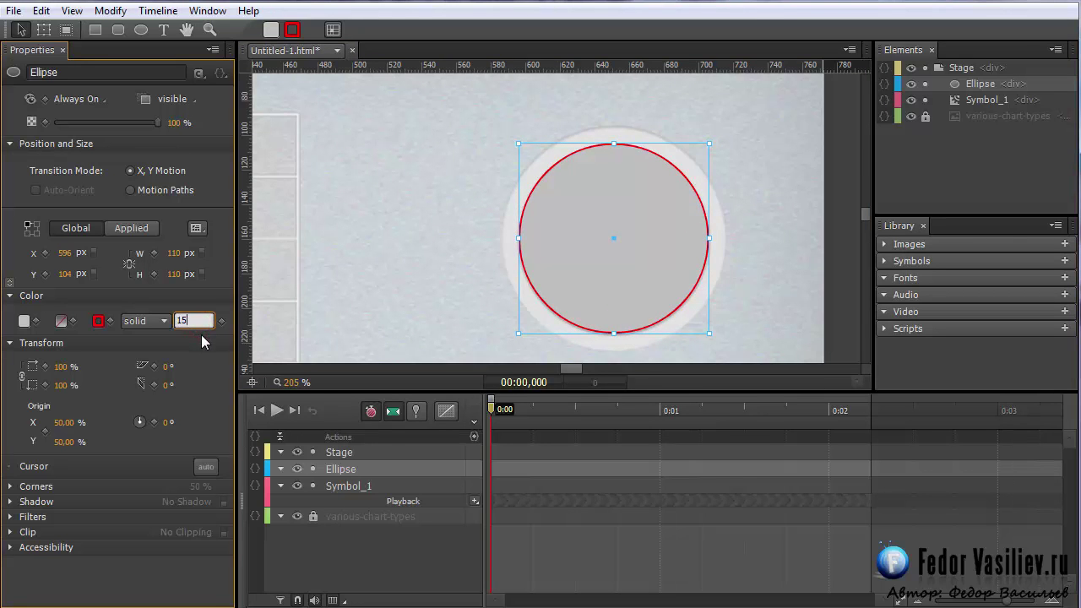
key(Return)
drag(657, 308, 636, 279)
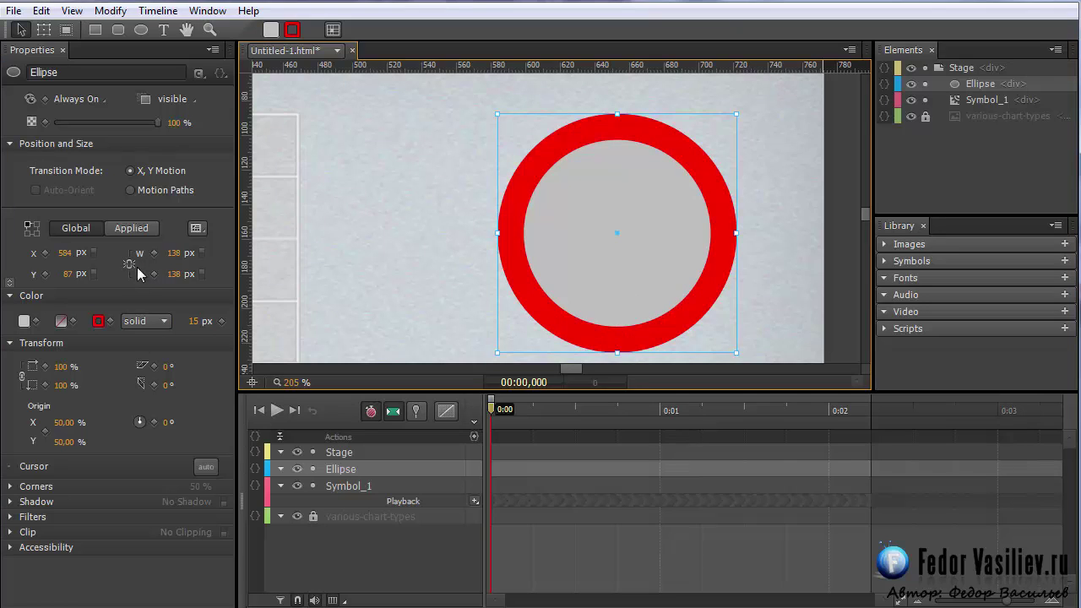
Set the ellipse's width and height to 110 px and center it over the white circle at about X 596, Y 104
click(173, 252)
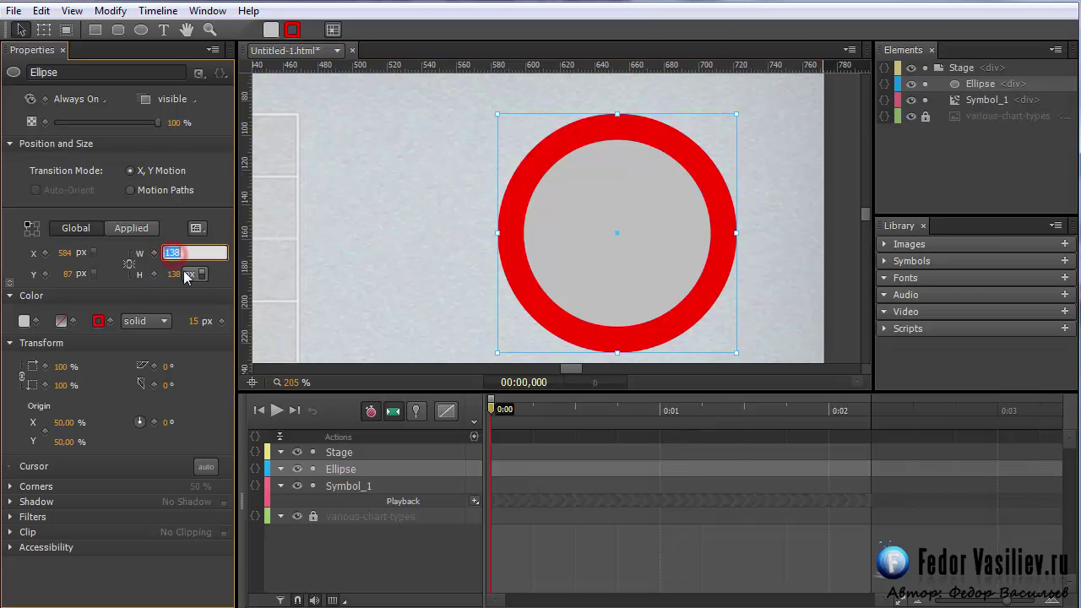
text(11)
key(Return)
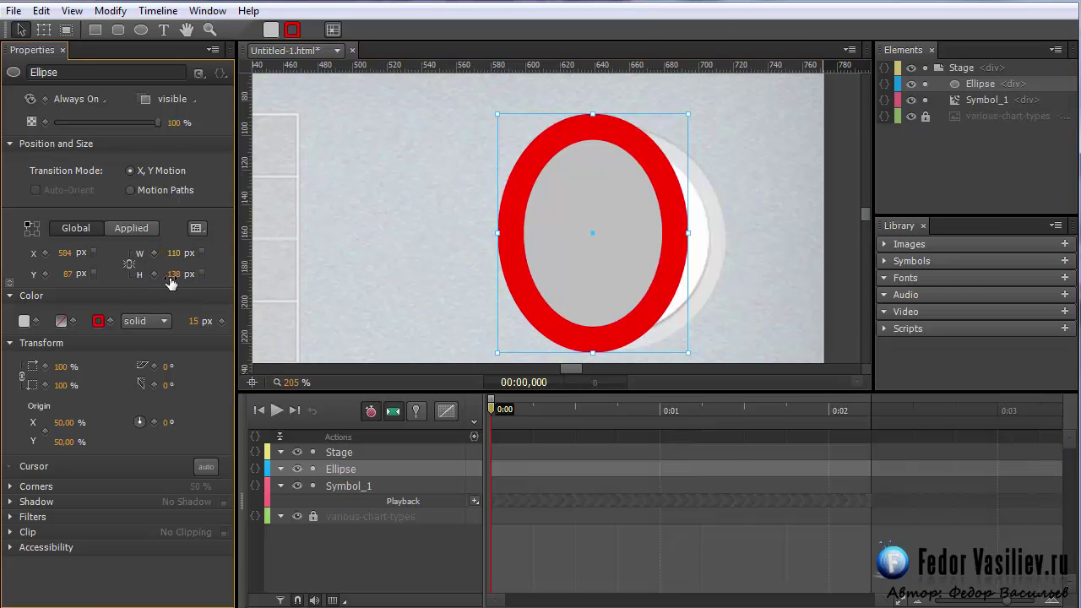
click(173, 273)
text(110)
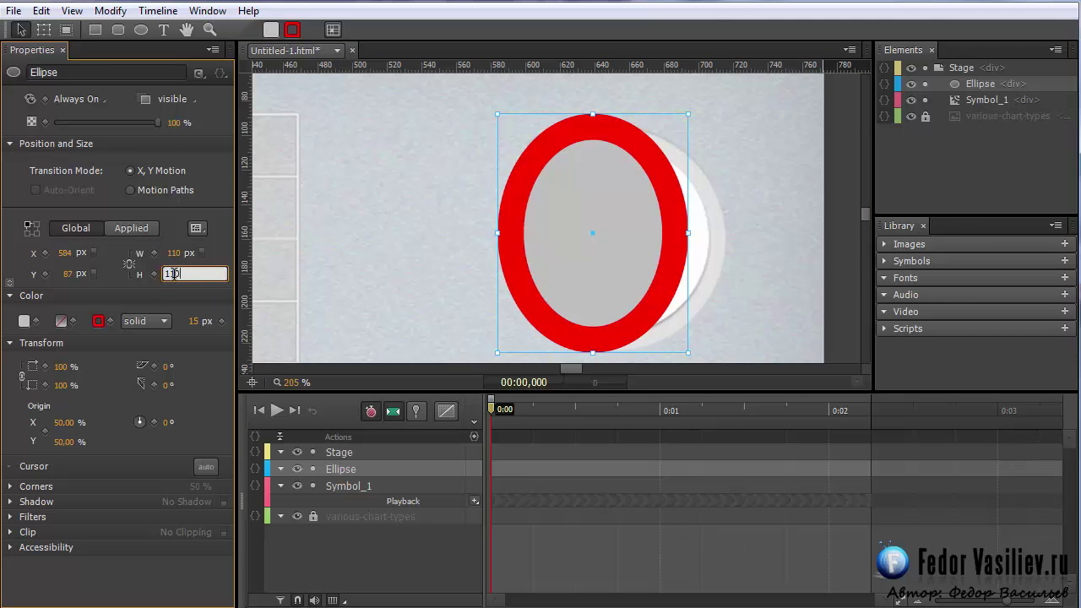
key(Return)
drag(552, 267, 595, 292)
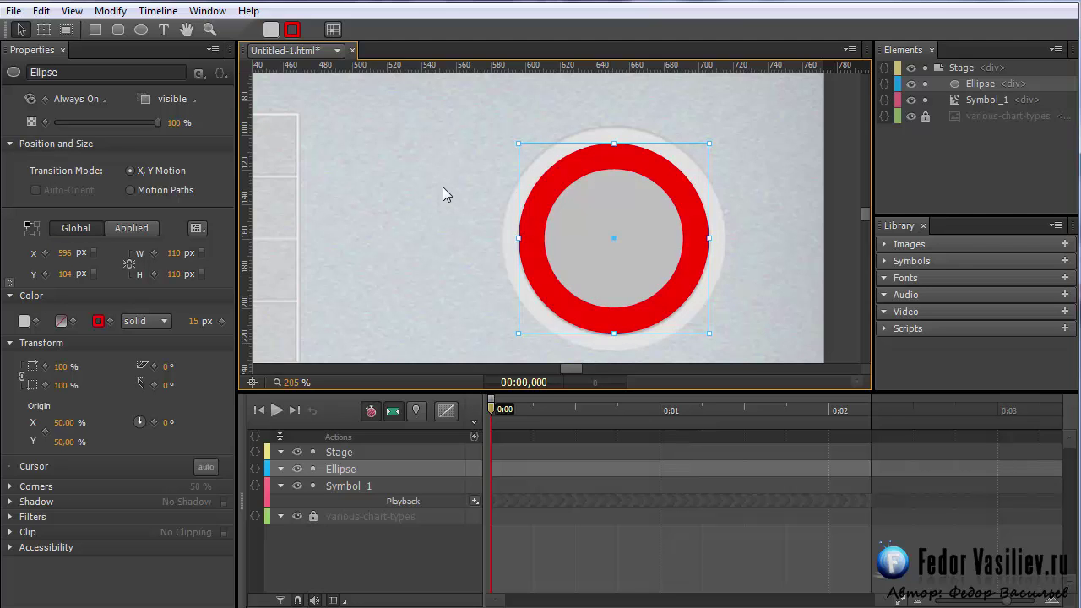
drag(605, 232, 605, 233)
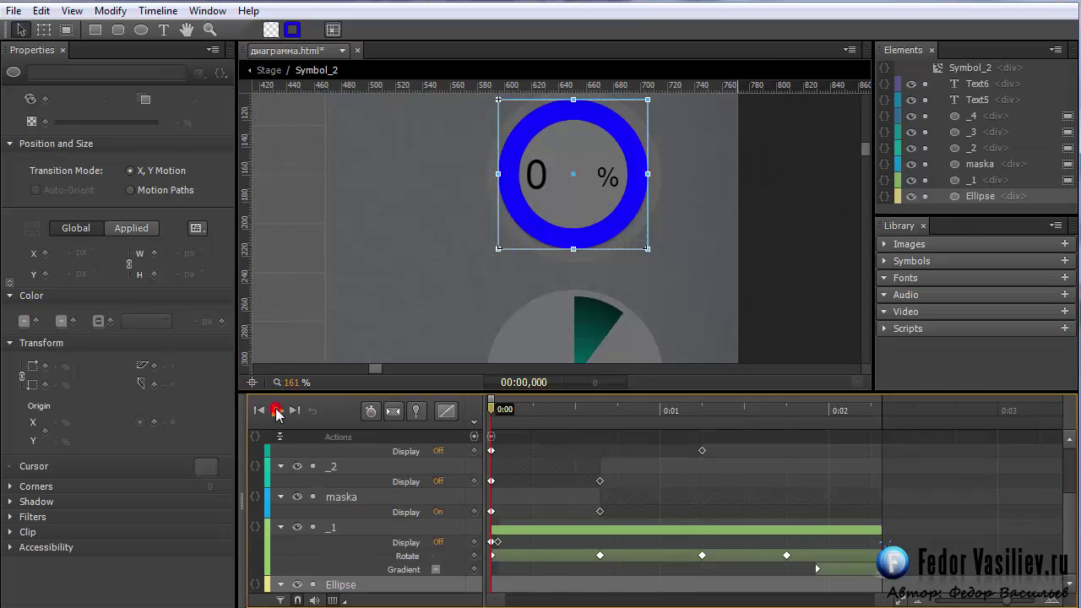
Play the ring animation in the finished example's Symbol_2 and return to the Untitled-1.html document
key(space)
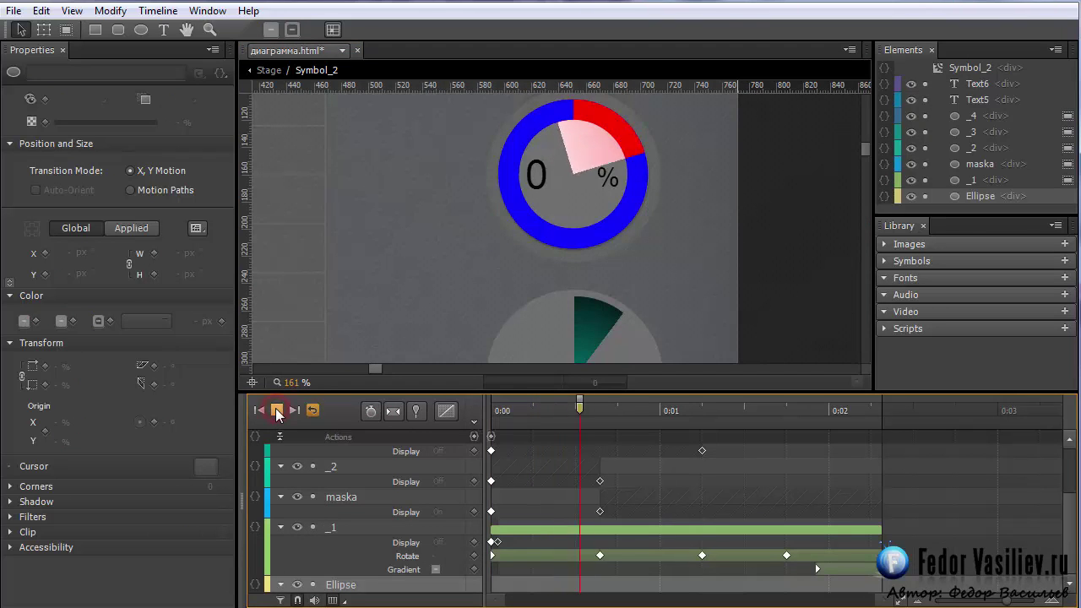
click(505, 165)
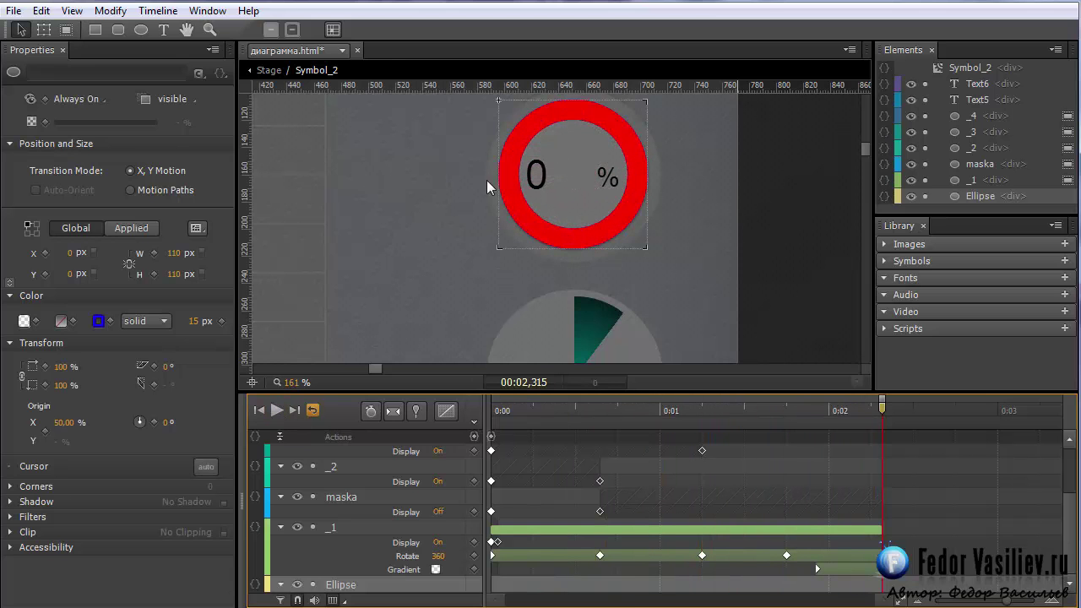
click(283, 52)
click(289, 93)
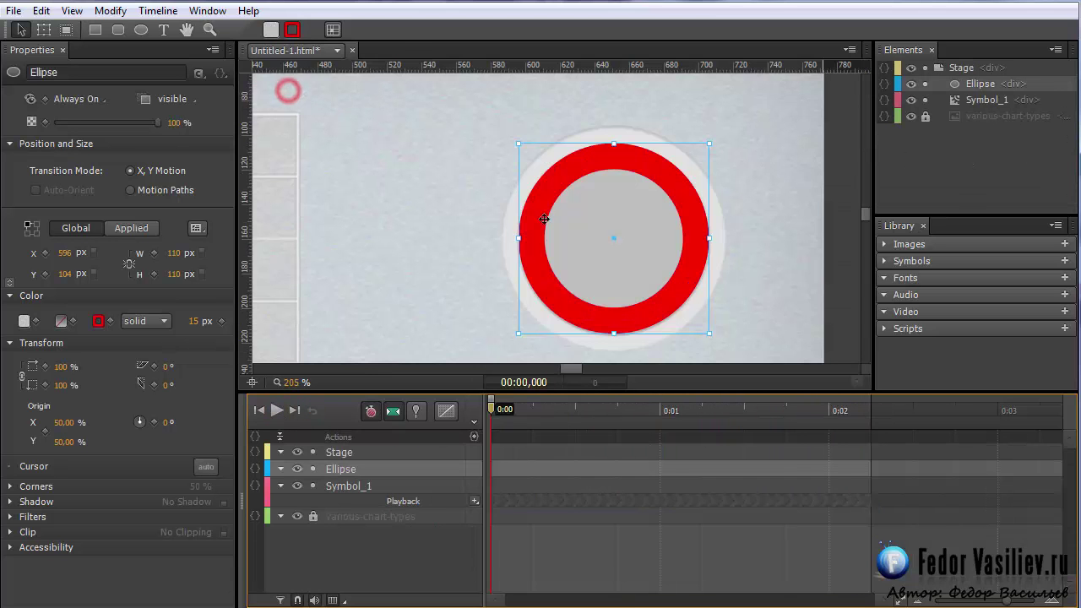
Change the ellipse's border color to blue, rgba(7,0,255,1.00)
click(98, 321)
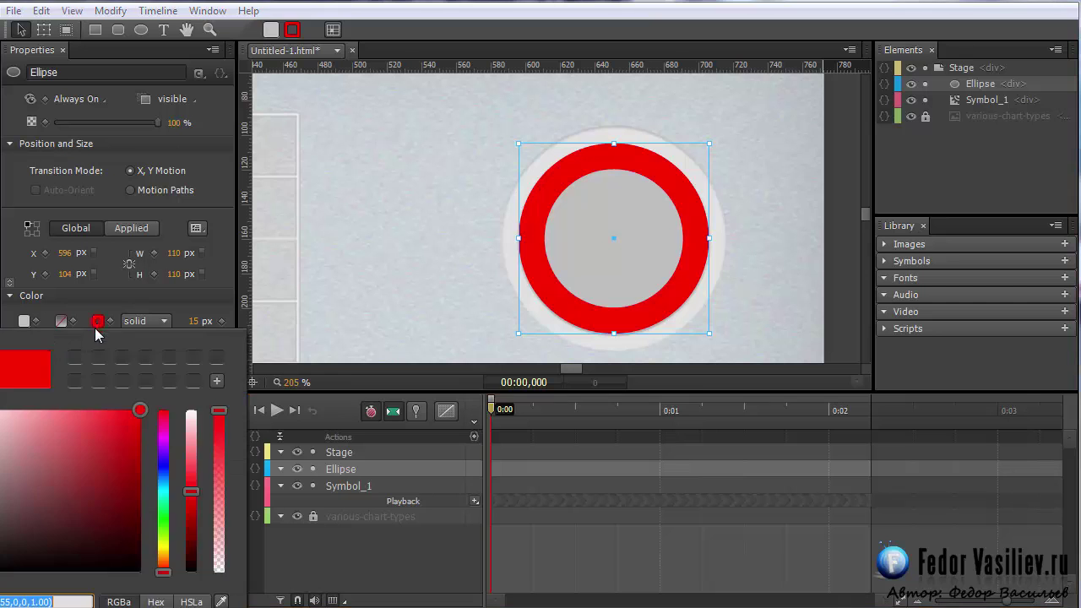
click(394, 272)
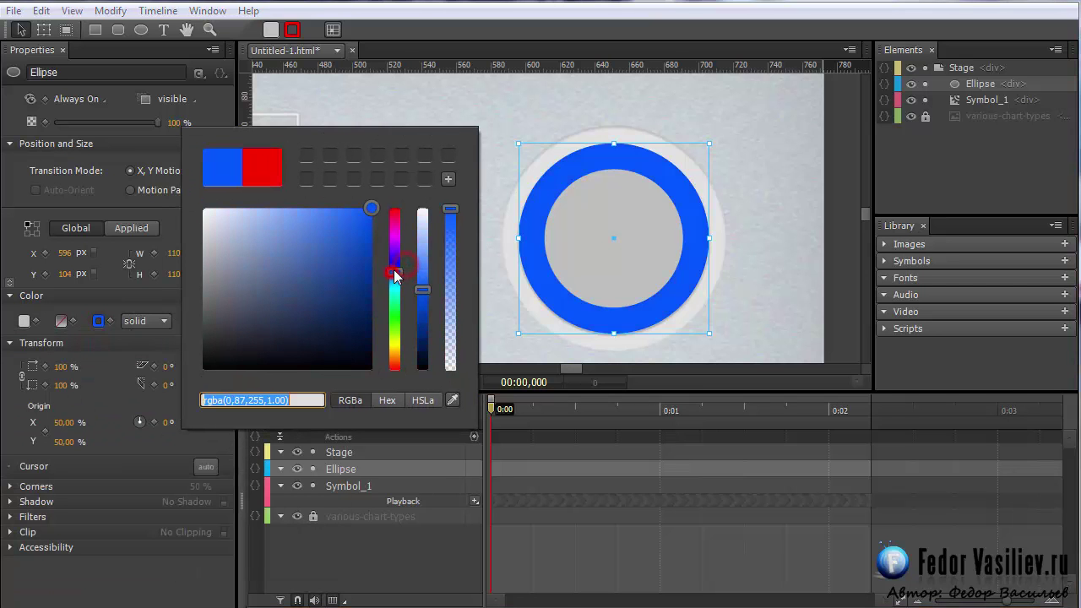
click(394, 262)
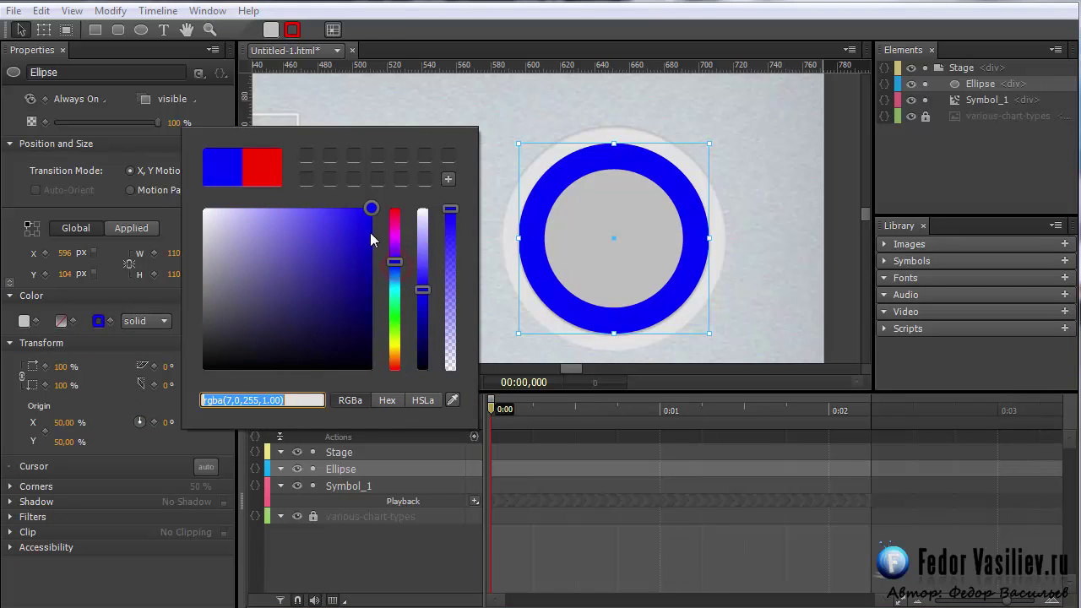
click(404, 4)
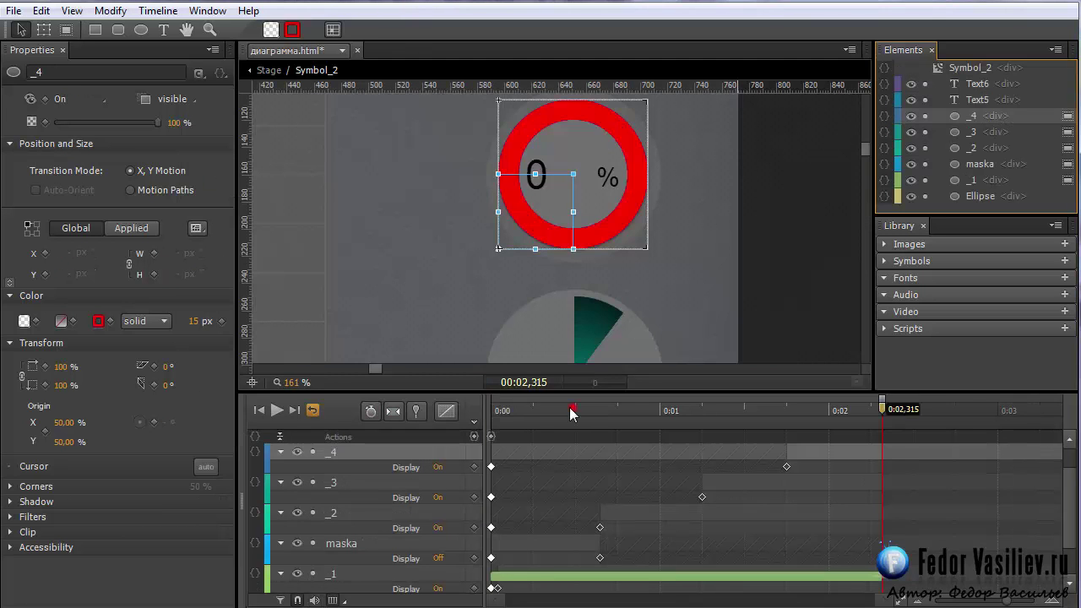
Scrub the finished ring example's timeline and examine how layers _4, _3, _2 and maska are displayed around the first quarter turn
drag(569, 409, 571, 444)
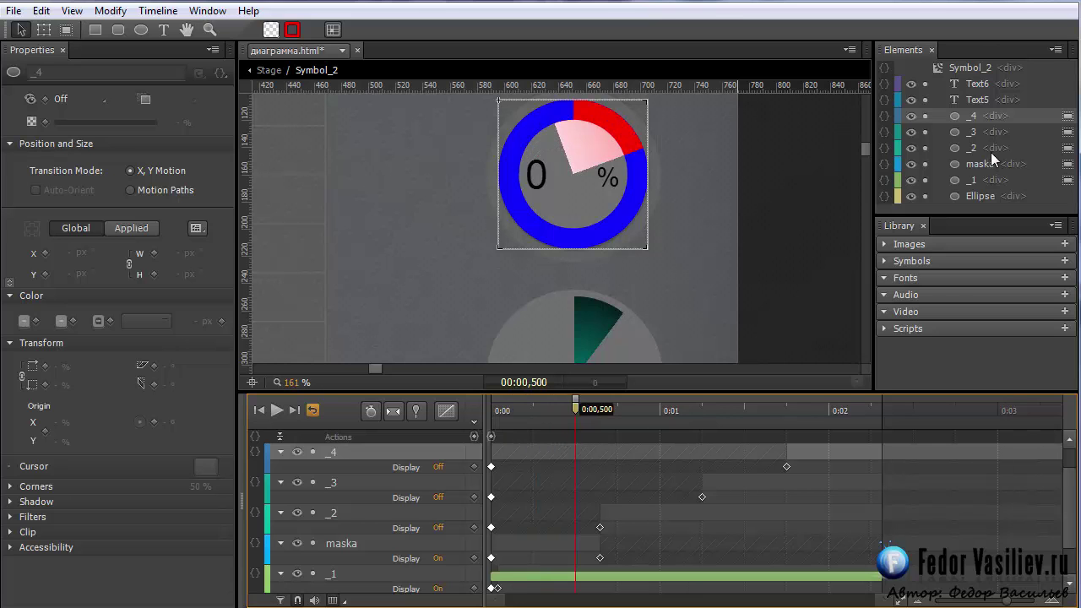
click(965, 118)
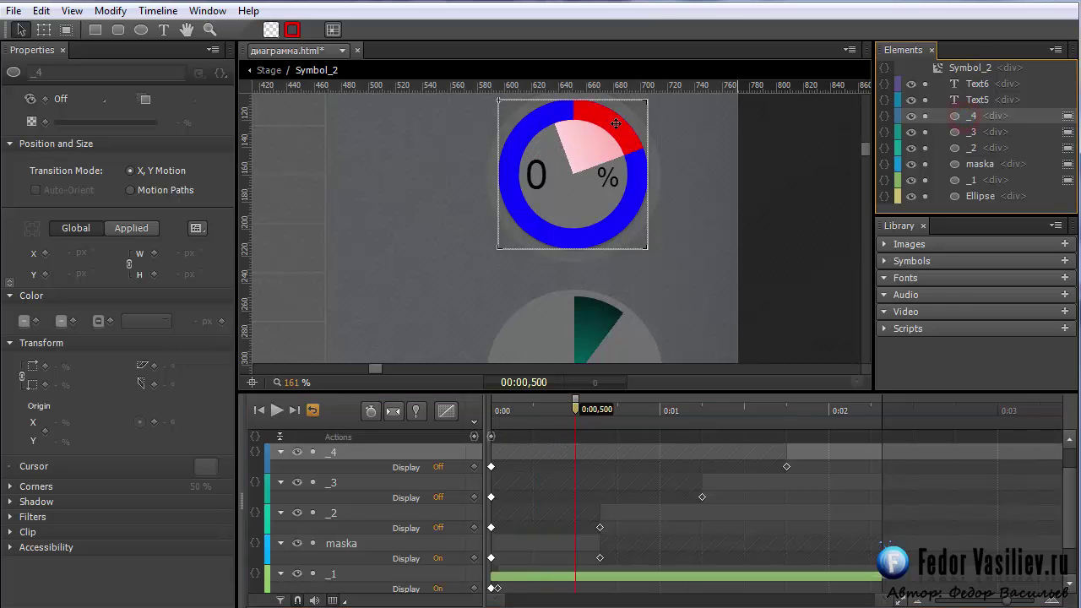
drag(575, 409, 606, 442)
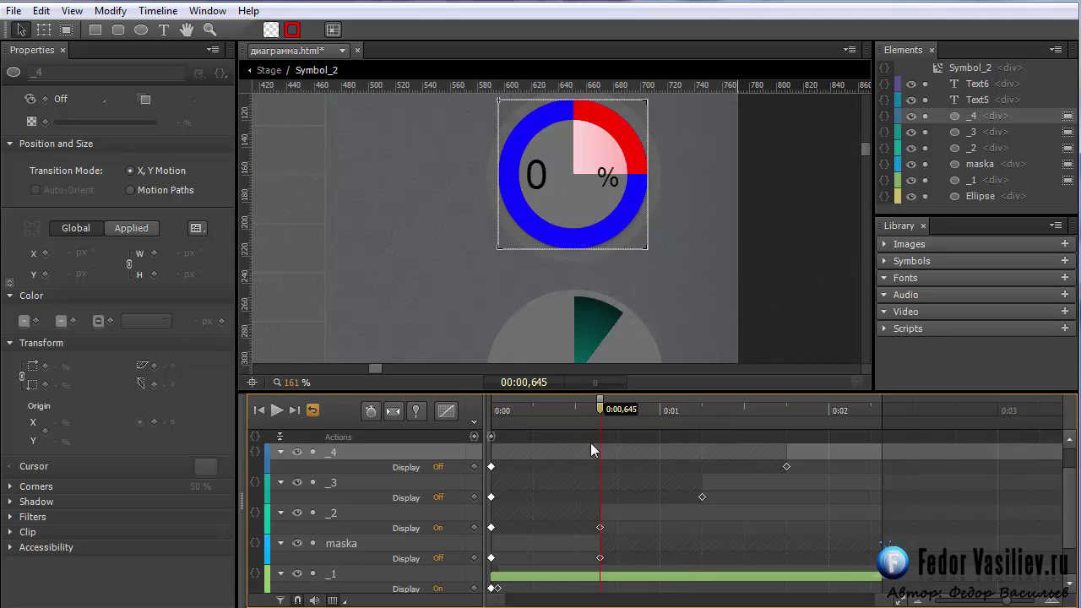
click(965, 131)
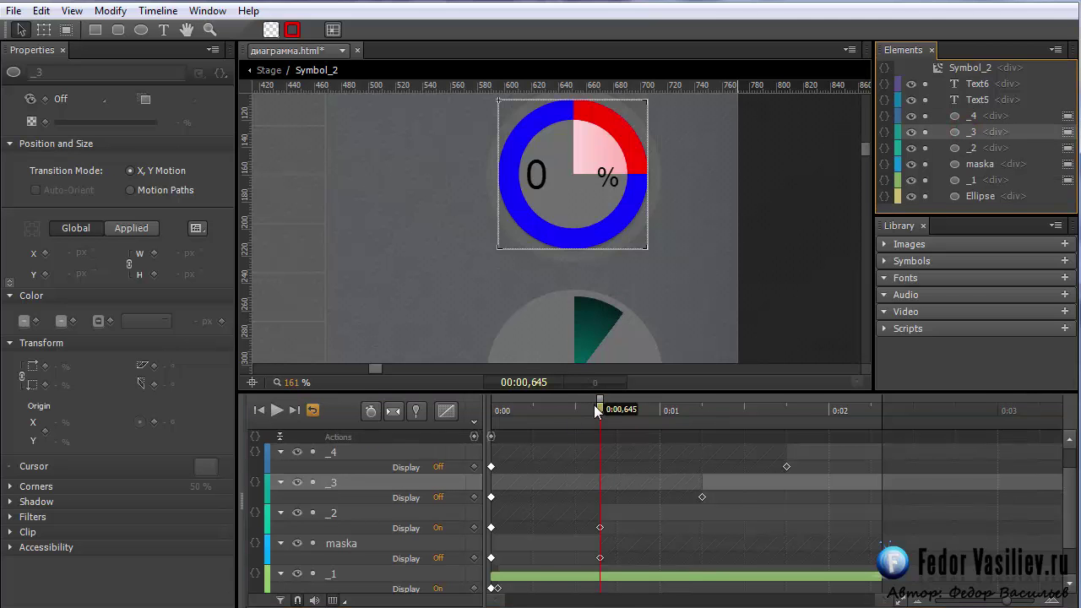
drag(600, 408, 549, 443)
click(971, 148)
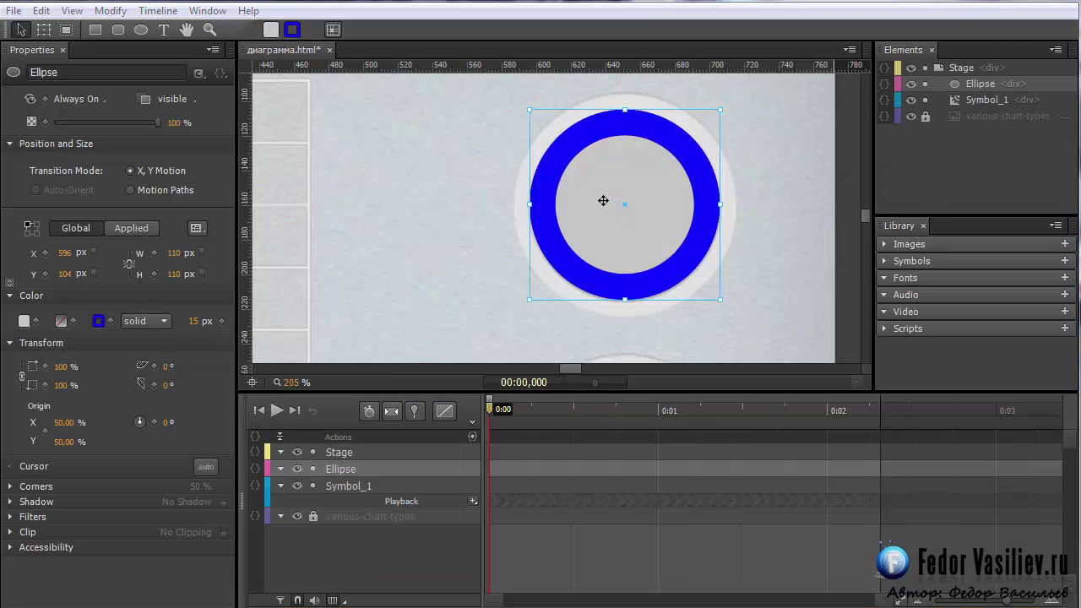
Duplicate the blue ellipse five times in place on the Stage
right_click(602, 150)
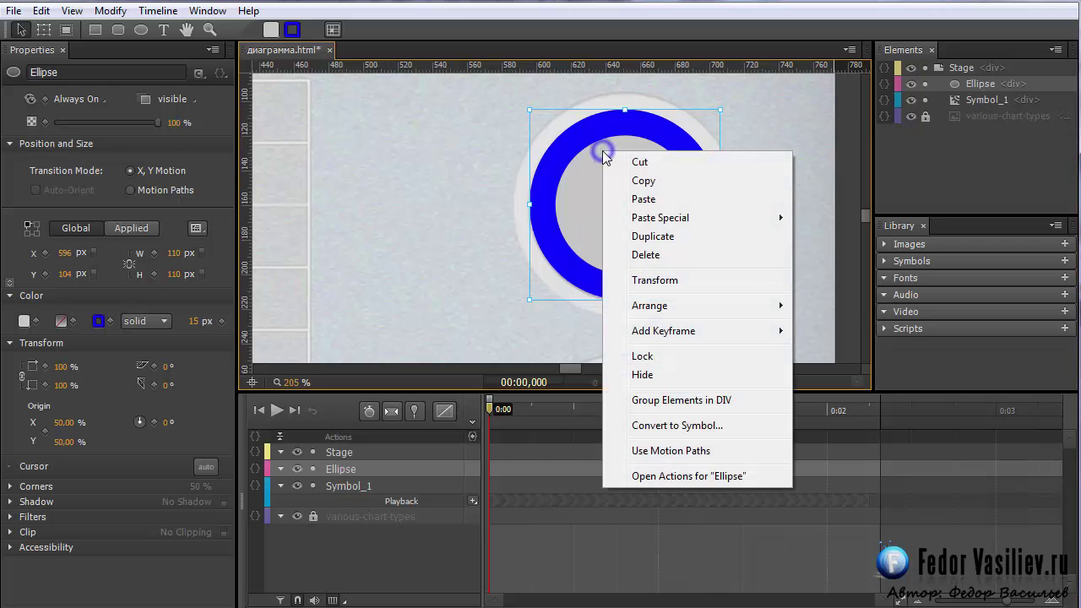
click(653, 237)
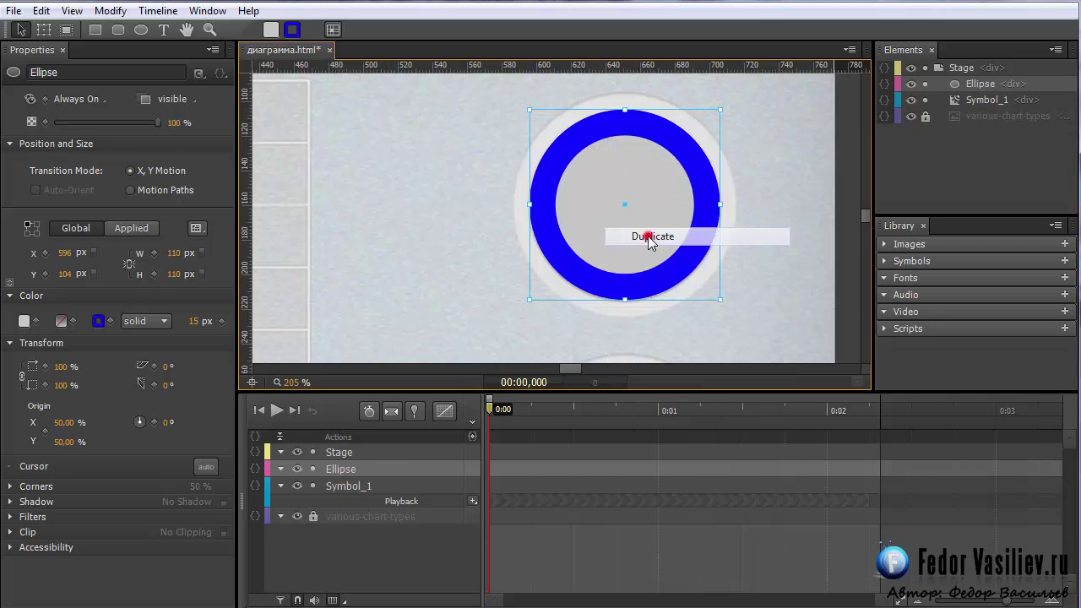
right_click(619, 159)
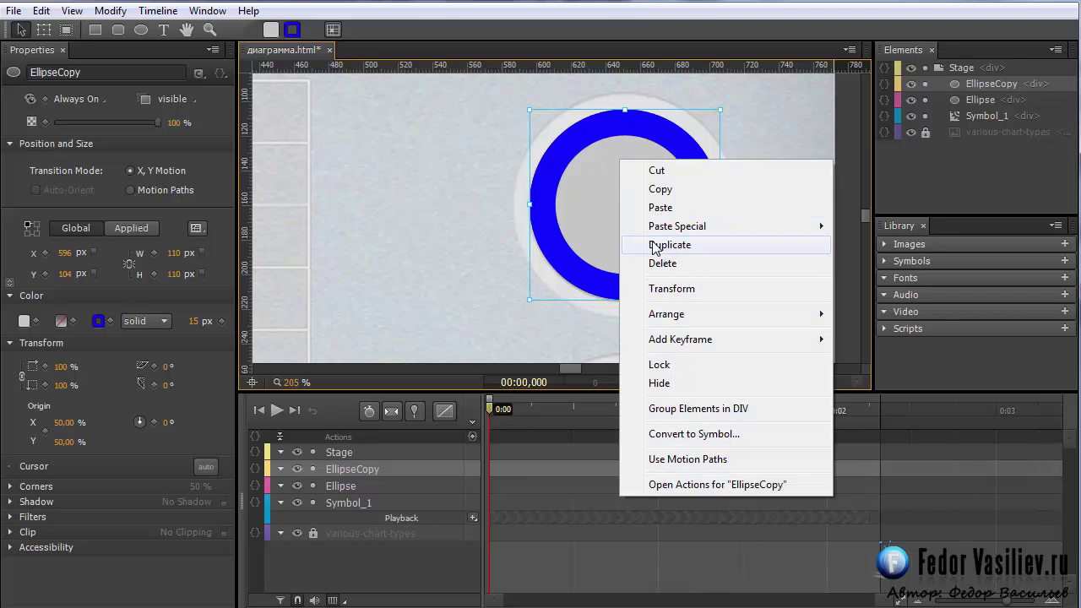
click(664, 245)
right_click(624, 186)
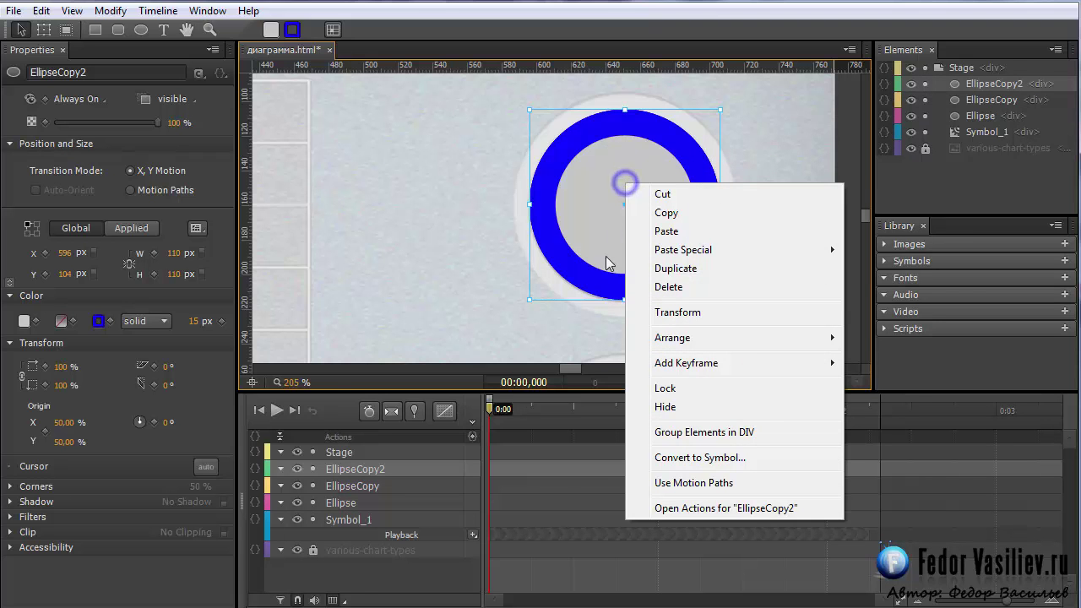
click(665, 272)
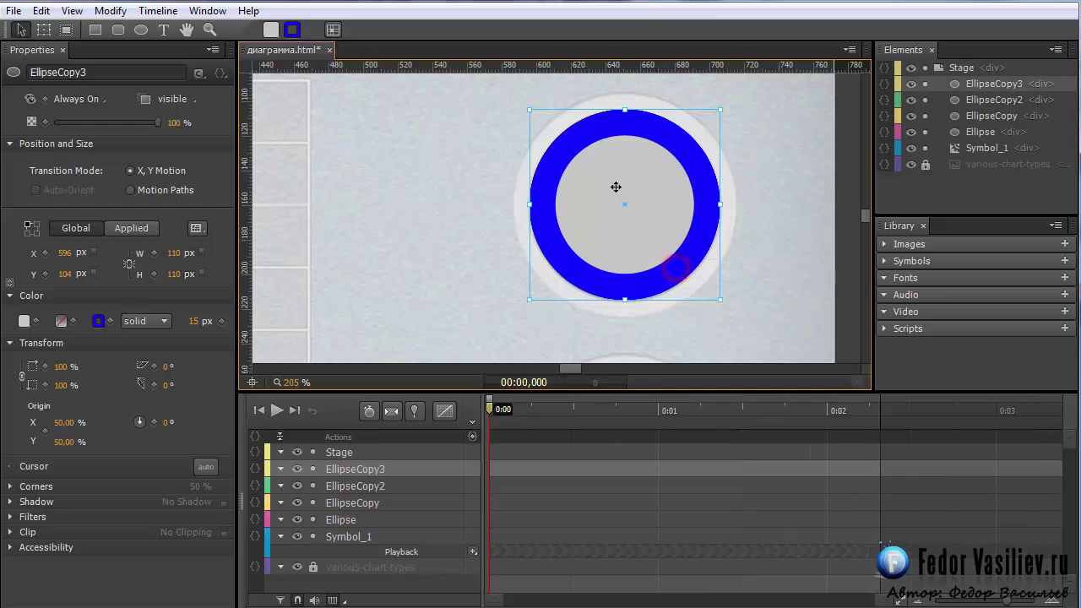
right_click(607, 172)
click(667, 267)
right_click(608, 170)
click(659, 258)
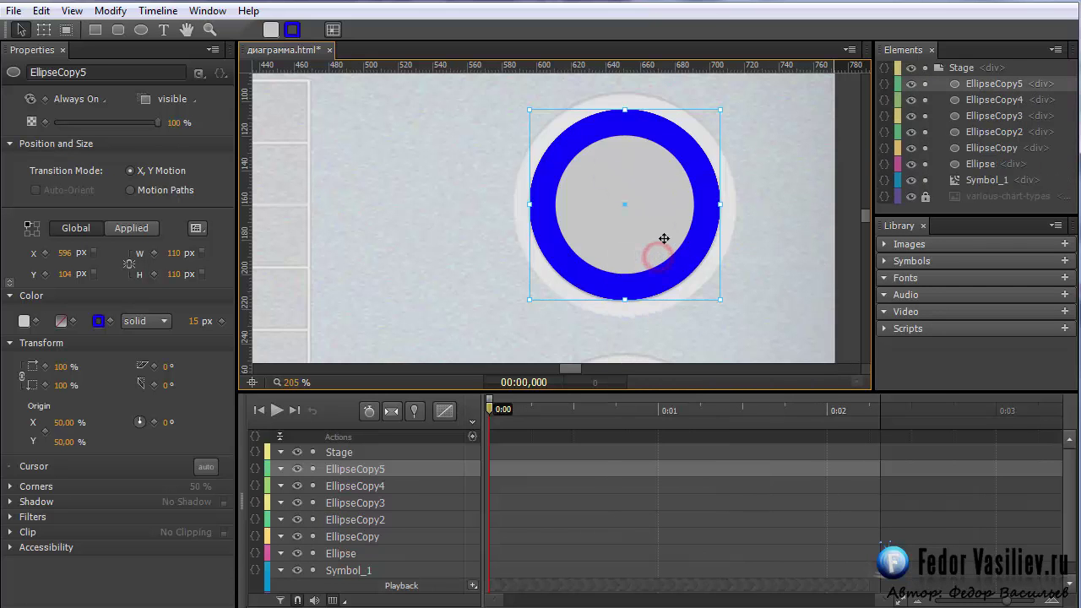
Rename EllipseCopy through EllipseCopy5 as 1, 2, 3, 4 and 5, working upward through the layer order
click(989, 149)
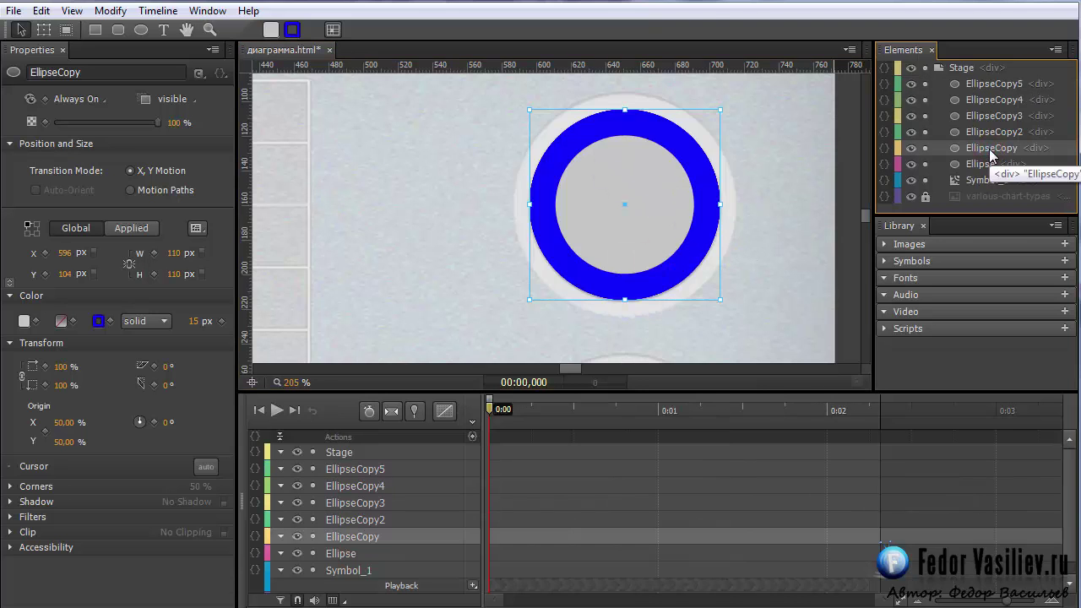
double_click(989, 149)
key(BackSpace)
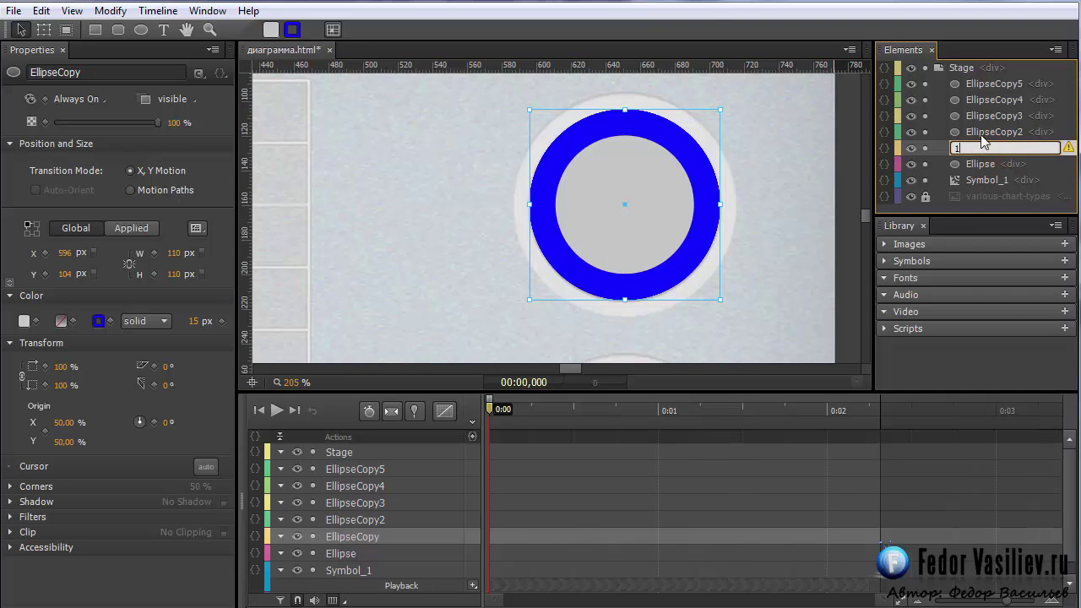
click(982, 133)
double_click(981, 132)
text(2)
click(982, 115)
double_click(983, 116)
key(BackSpace)
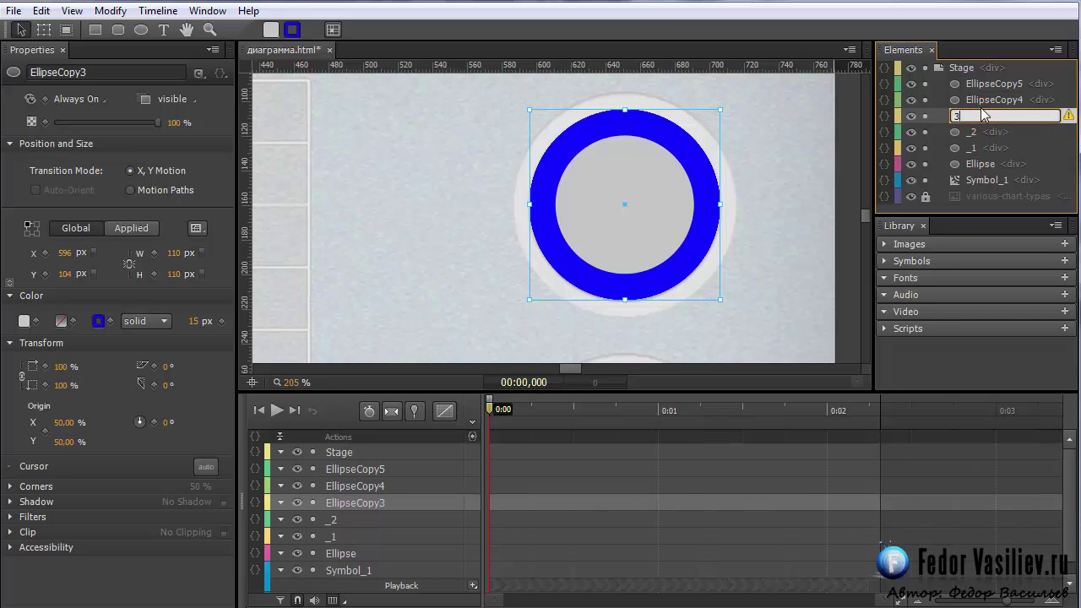
click(983, 101)
double_click(982, 100)
key(BackSpace)
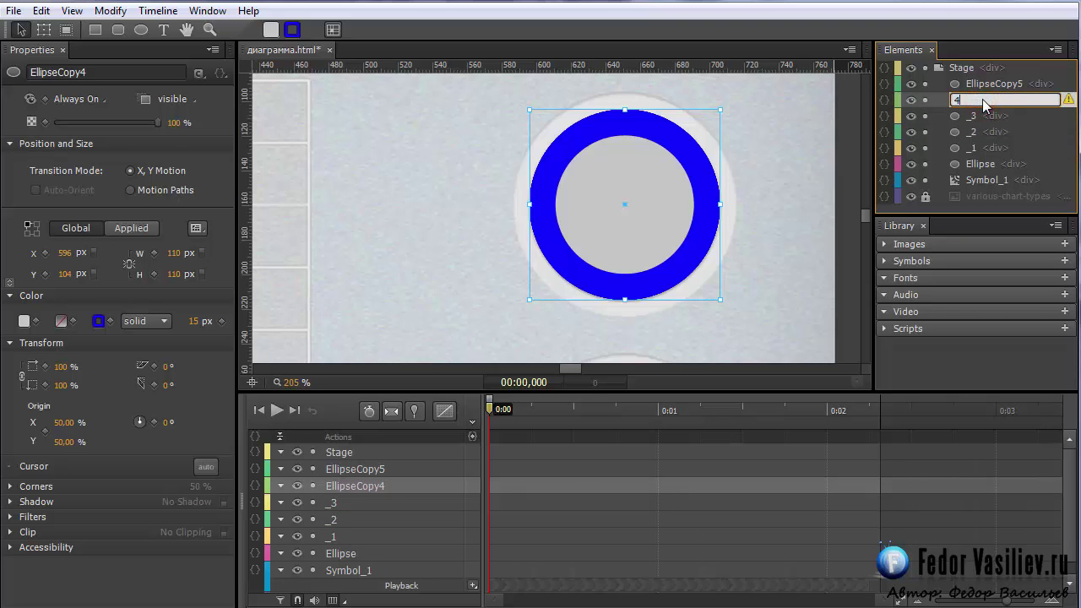
click(978, 85)
double_click(980, 84)
key(BackSpace)
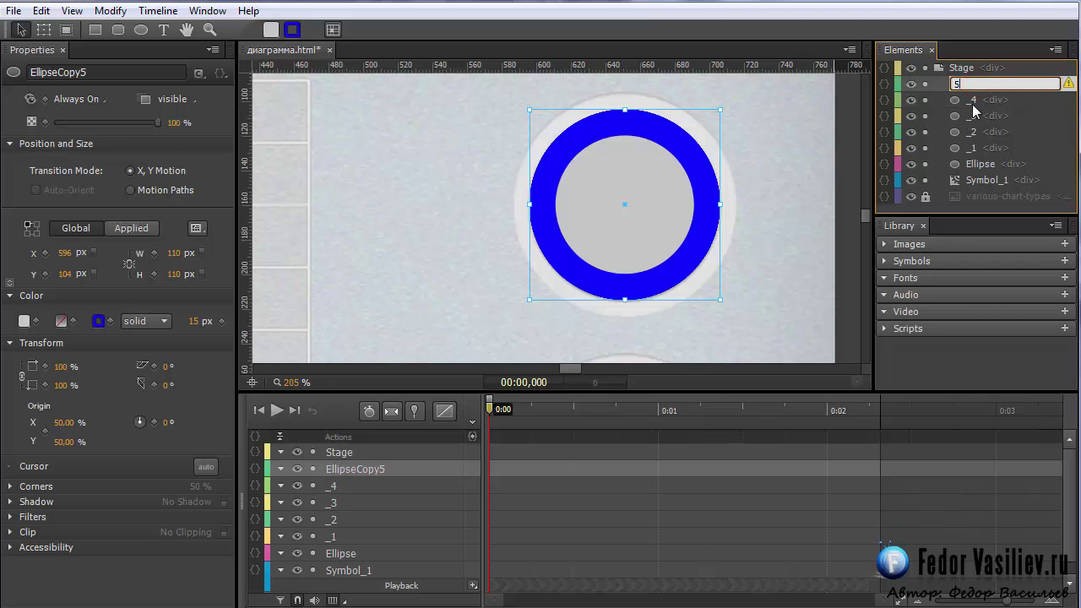
click(971, 100)
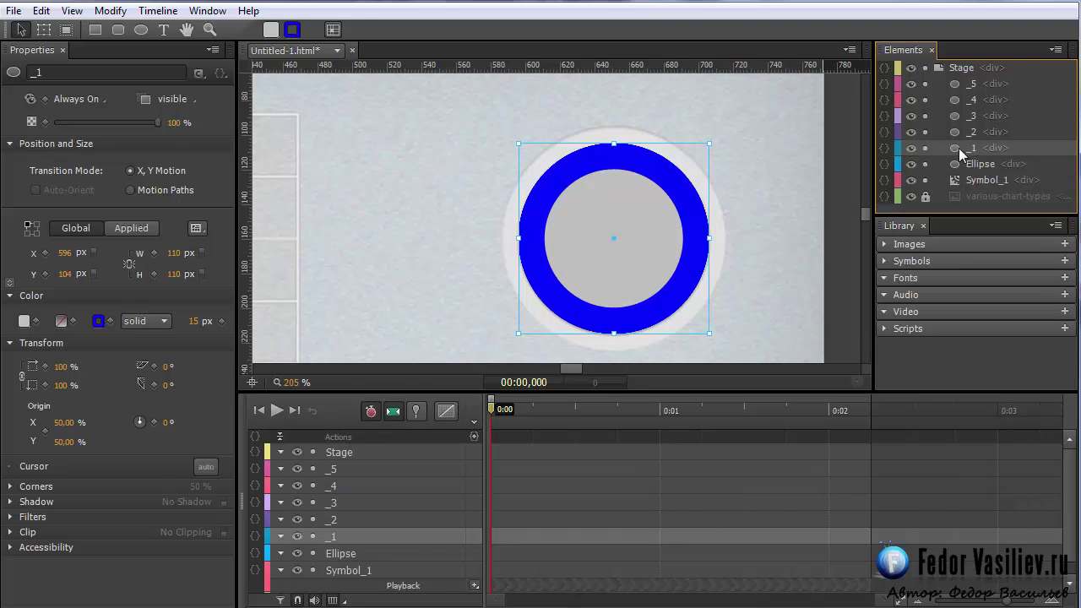
Rename the topmost copy, _5, to mask and select it
double_click(970, 83)
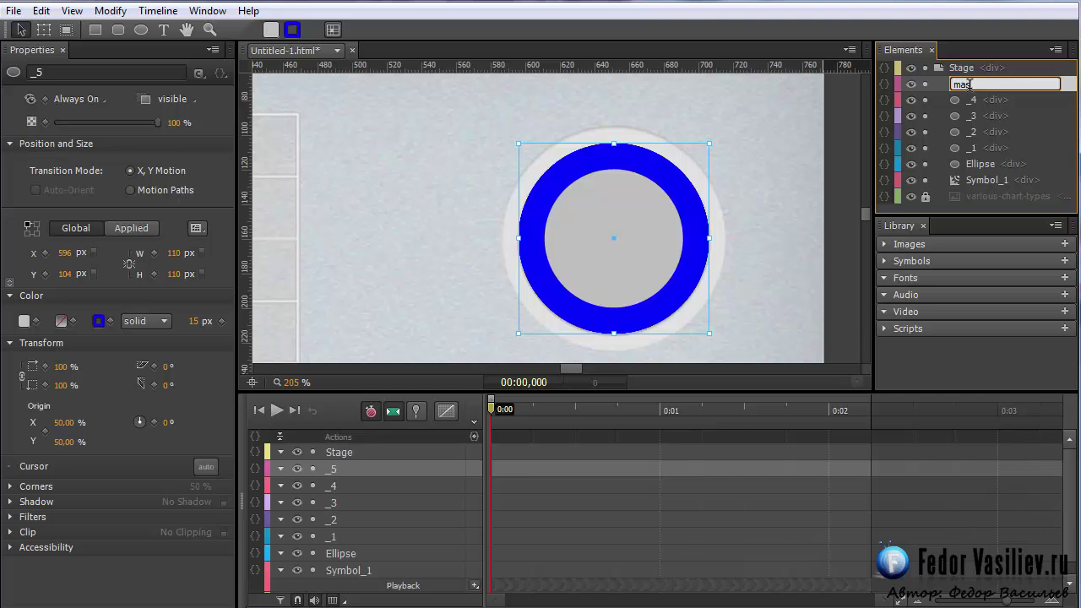
key(Return)
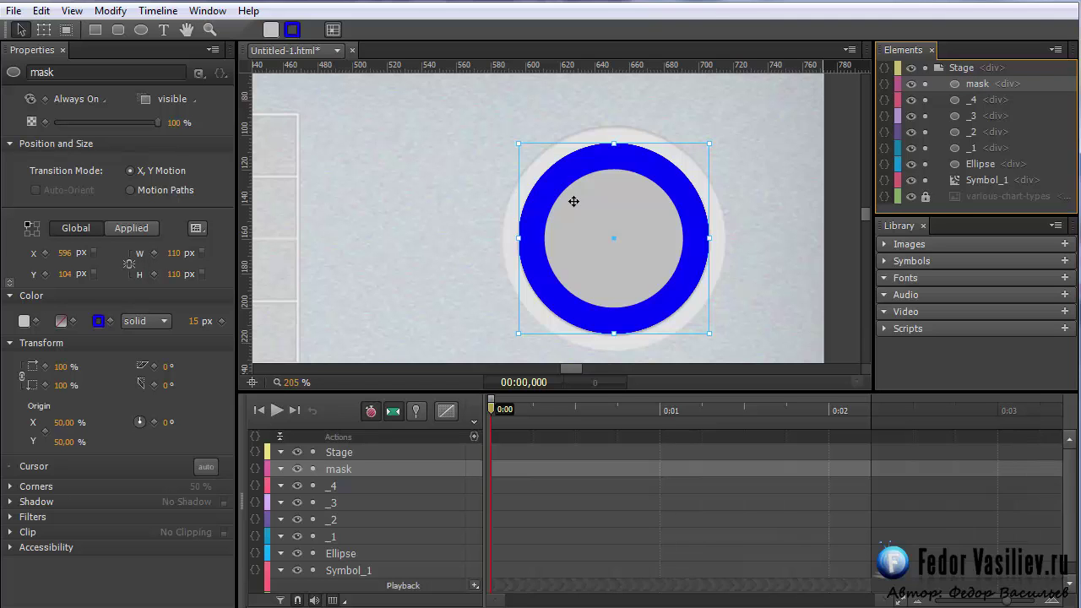
click(949, 148)
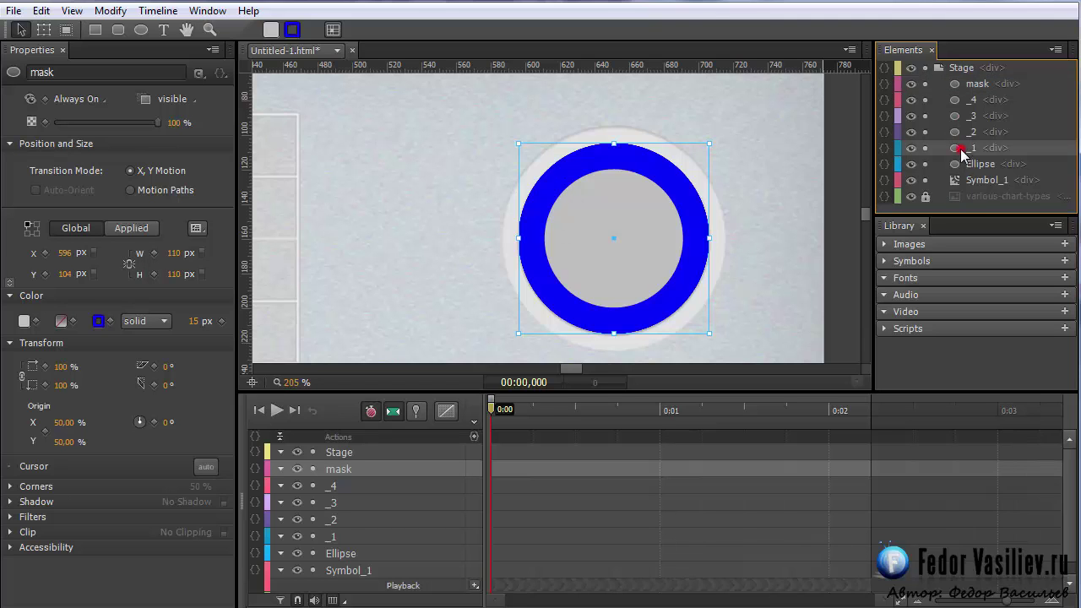
click(965, 83)
Hide the original Ellipse layer, toggle the mask layer's visibility off and on, and keep mask selected
click(911, 165)
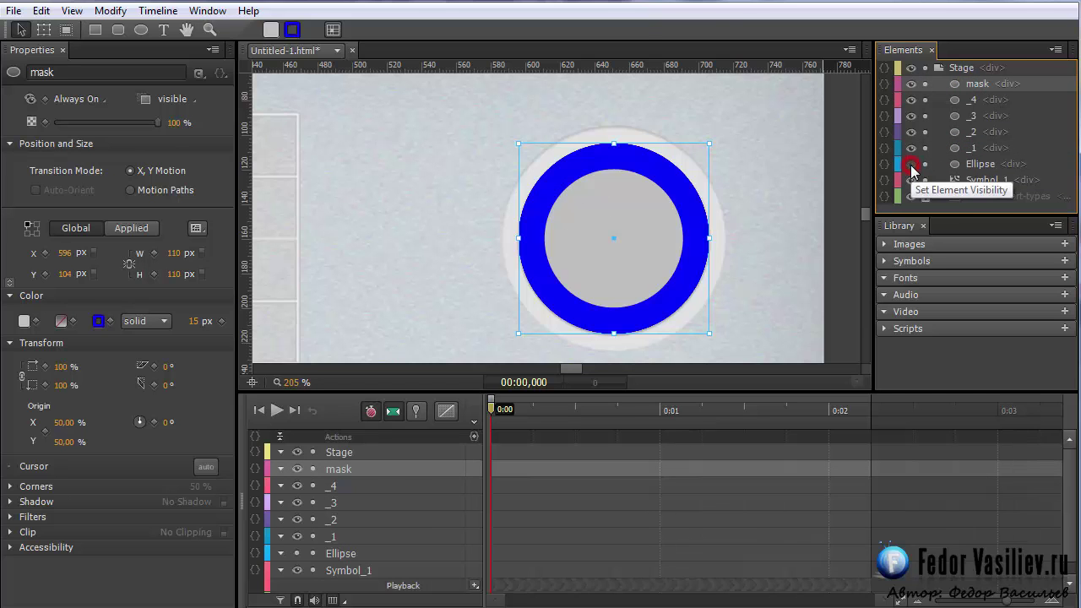
click(911, 85)
click(911, 84)
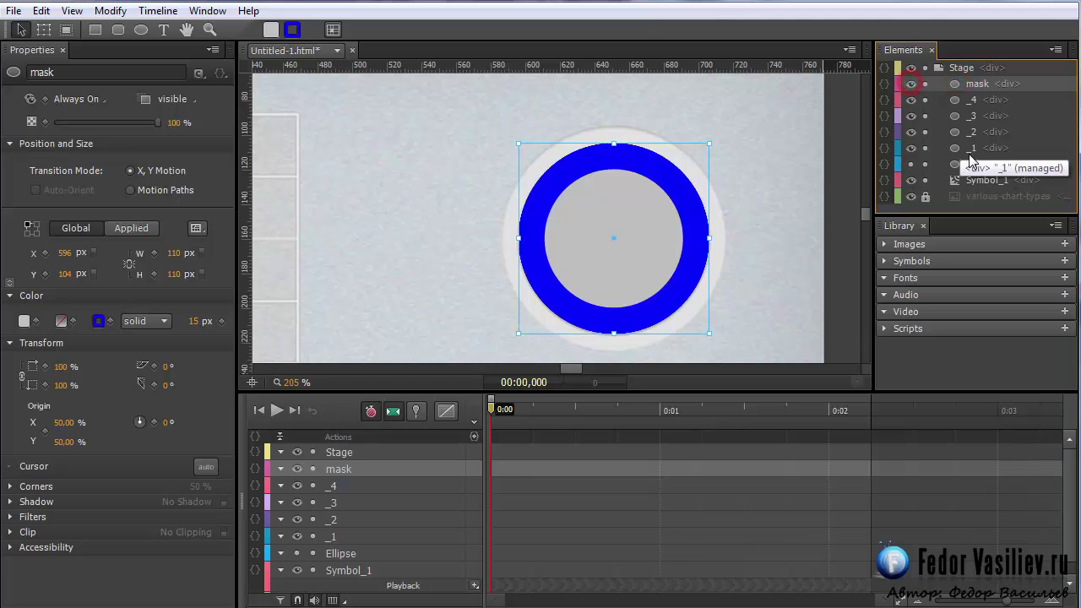
click(955, 85)
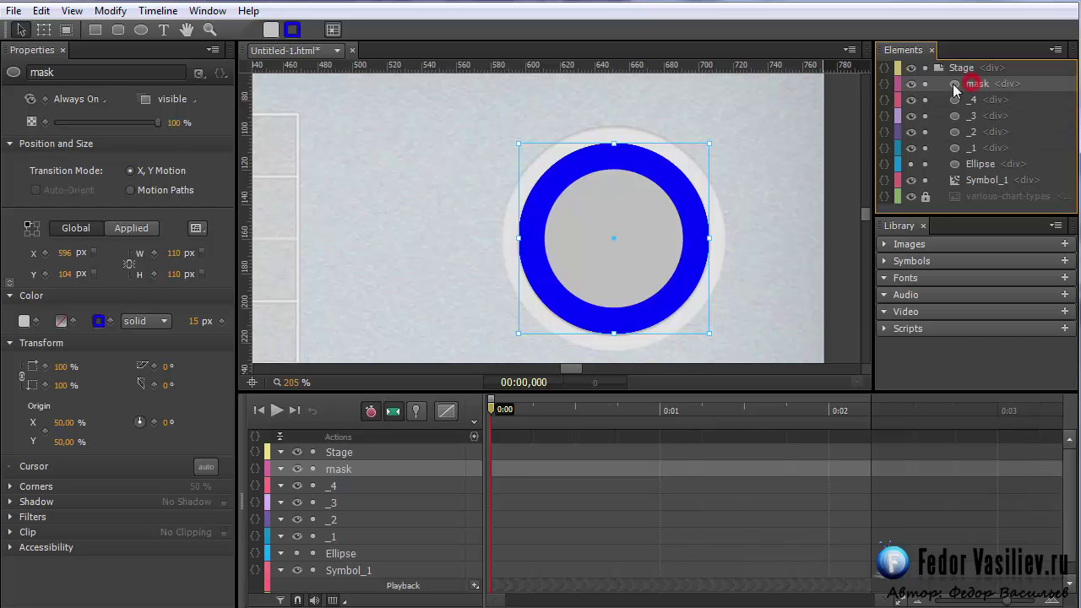
Clip the mask ellipse with the Clipping tool so that only its upper-left quarter remains
click(66, 31)
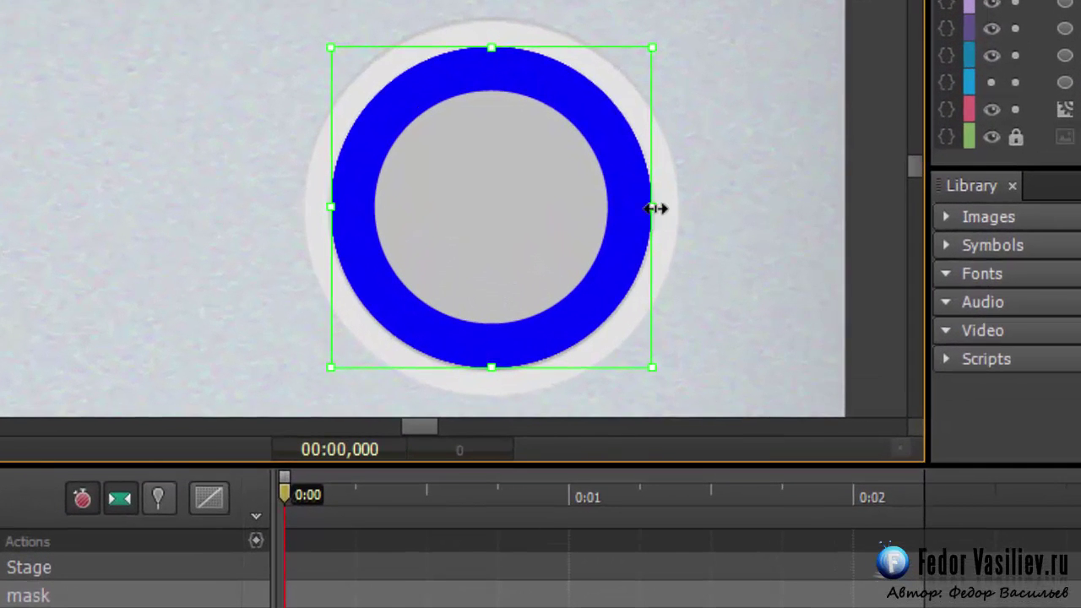
drag(656, 208, 493, 205)
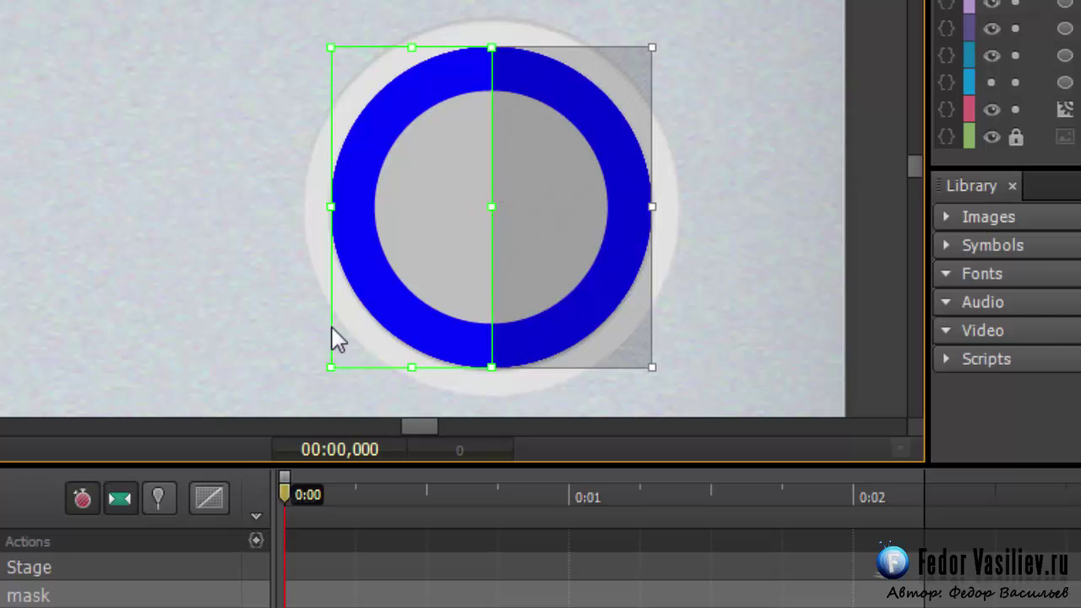
drag(413, 366, 416, 207)
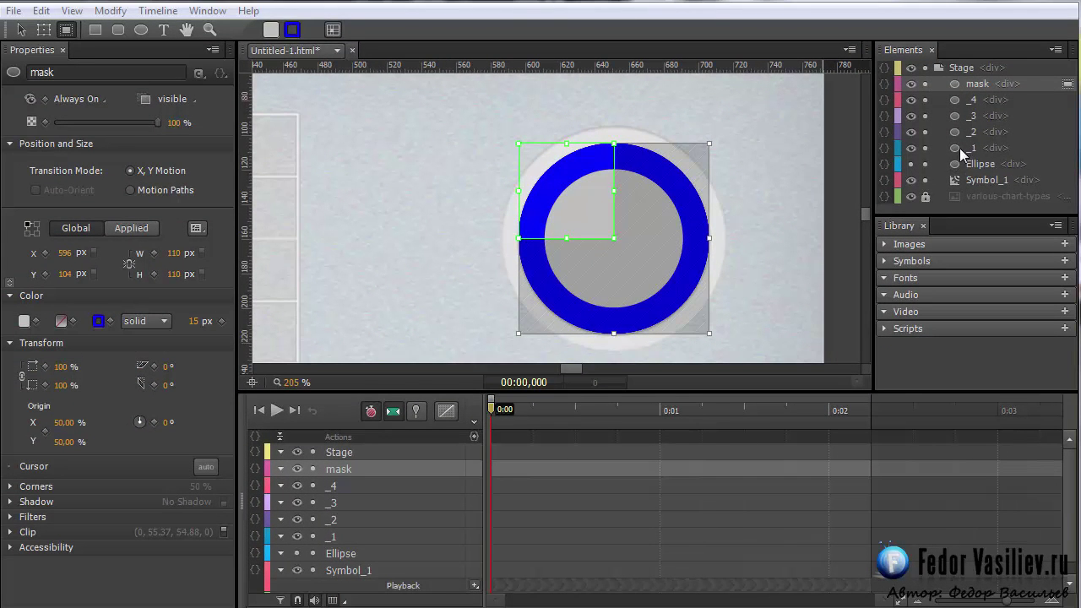
Reverse the layer order of the numbered ellipse copies so that _1, _2, _3 and _4 follow downward beneath mask
click(960, 148)
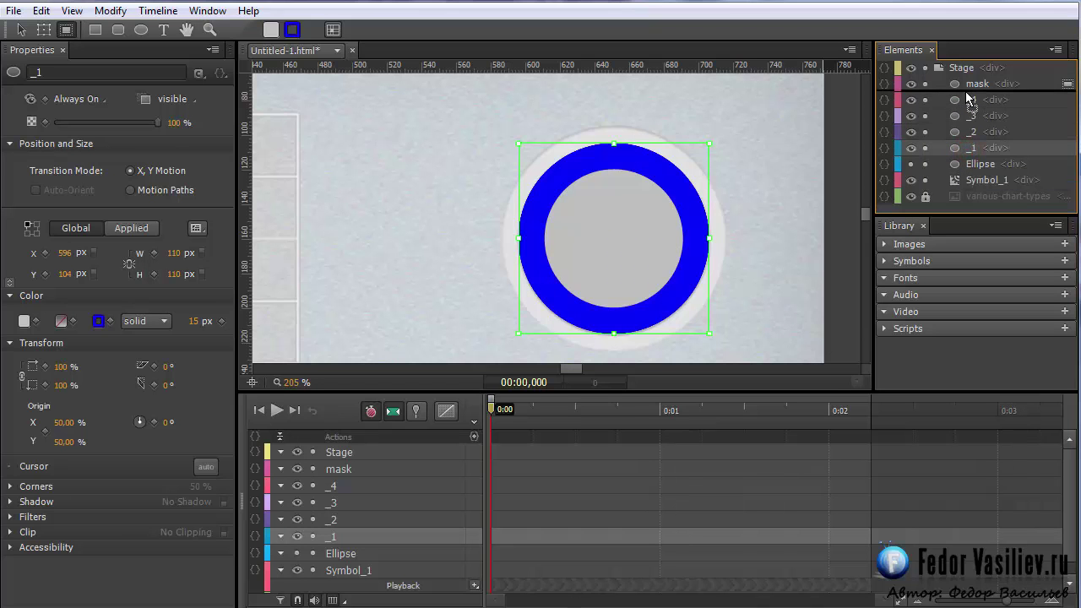
drag(965, 91, 965, 91)
drag(970, 152, 964, 108)
drag(968, 152, 964, 125)
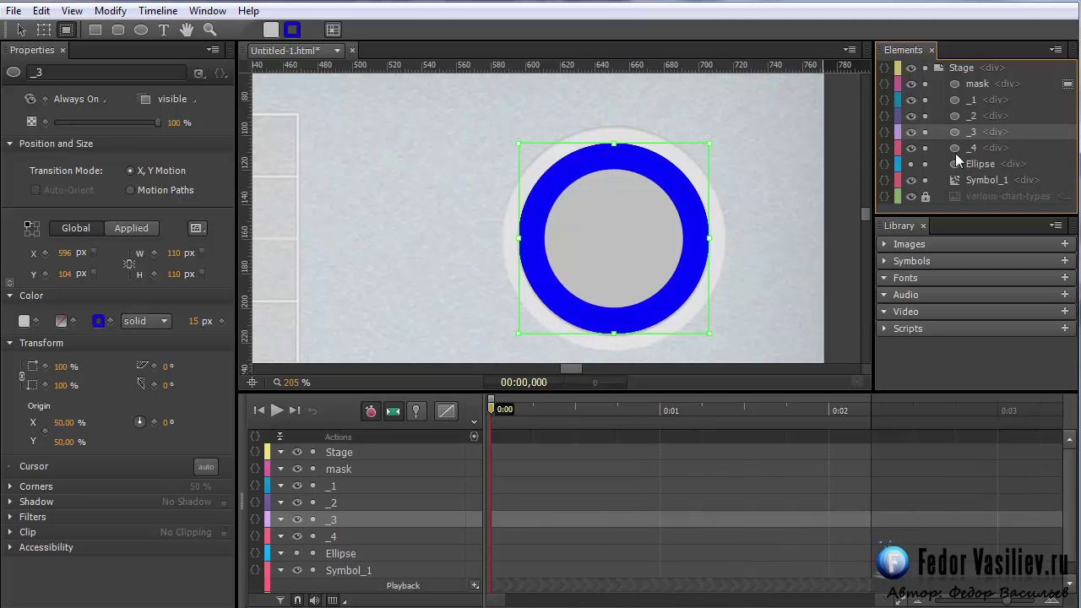
Clip ellipse _1 to its upper-left quarter, matching the clipped mask ellipse
click(963, 100)
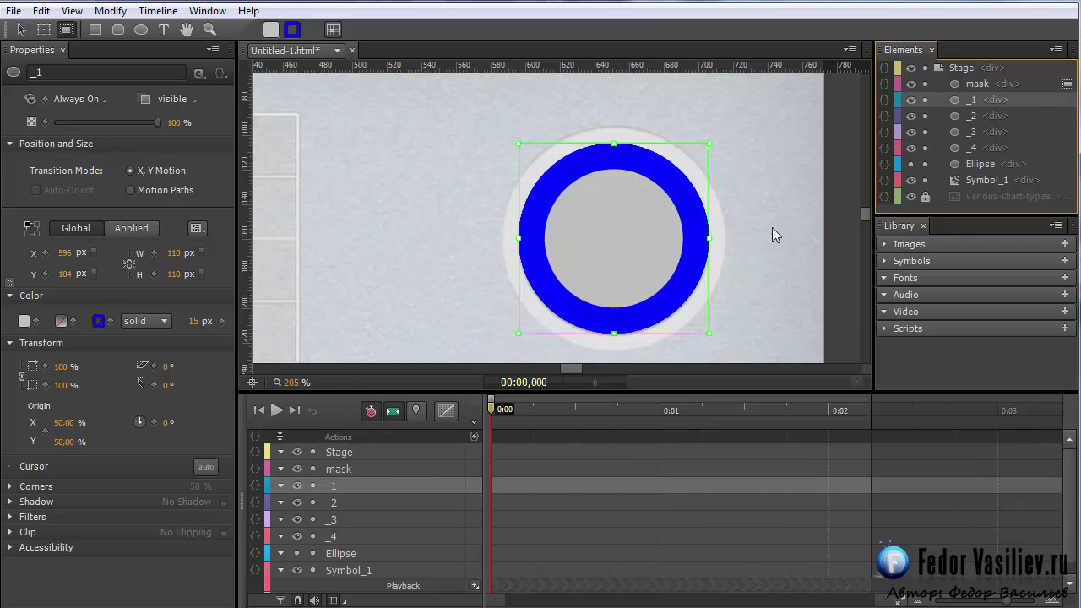
drag(712, 240, 615, 230)
drag(564, 332, 569, 238)
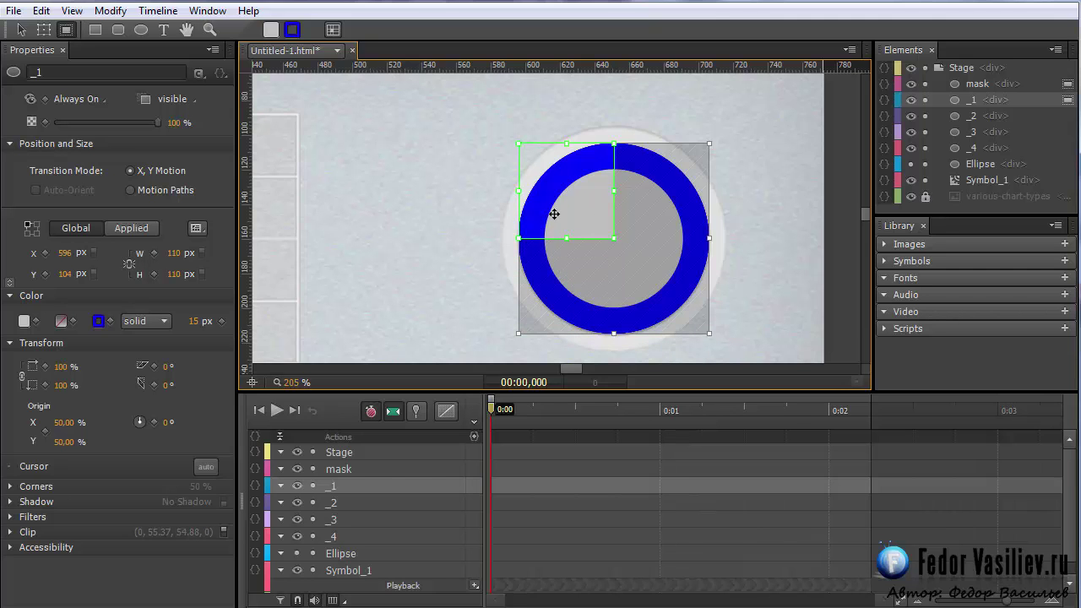
Set the border color of ellipse _1 to red, rgba(255,0,0,1.00)
click(98, 321)
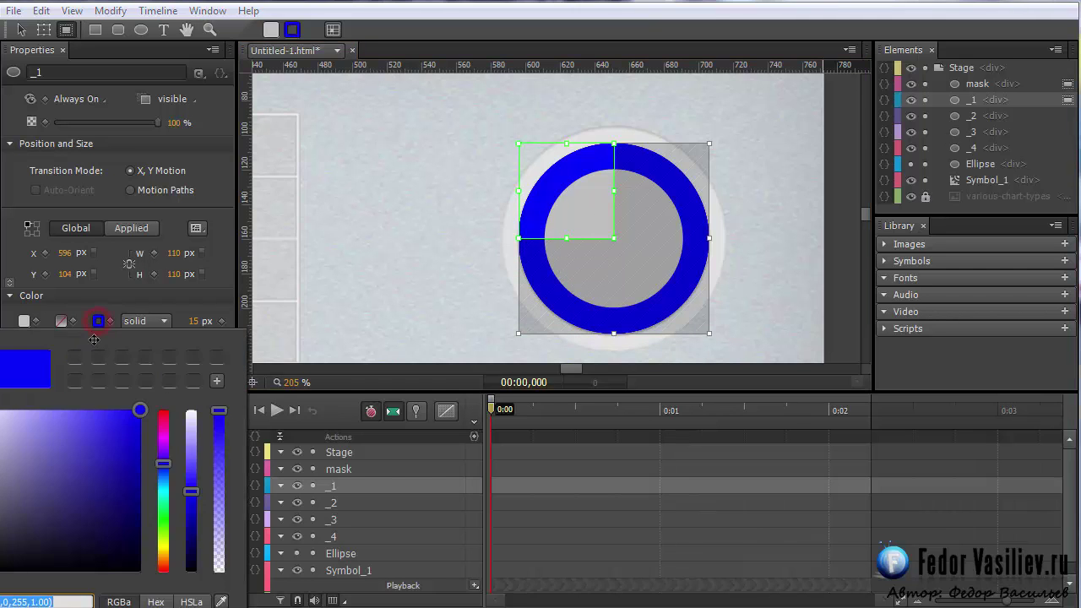
drag(94, 340, 326, 191)
drag(395, 315, 396, 242)
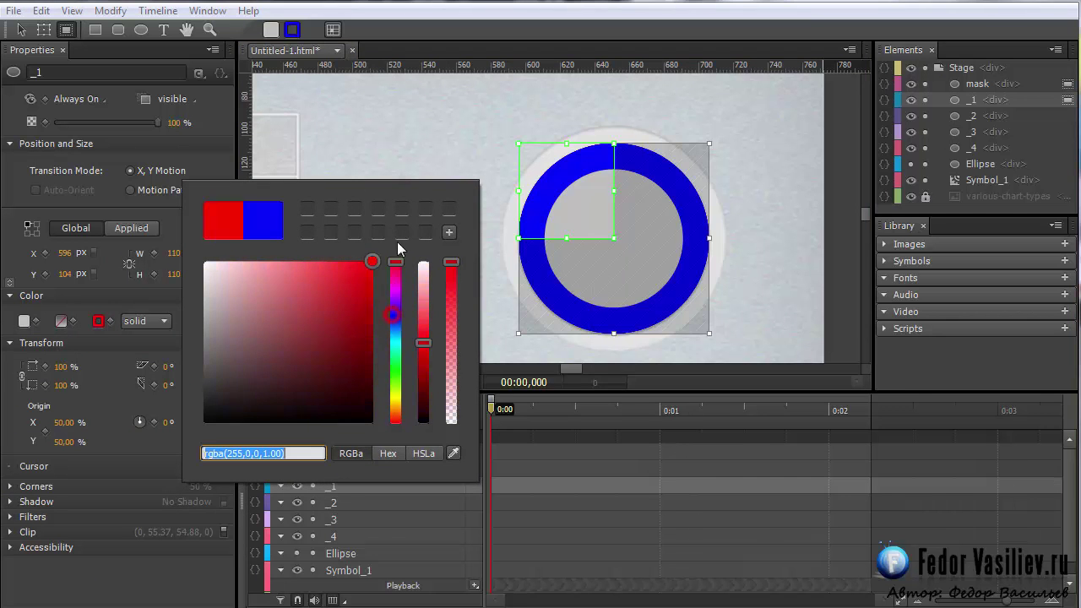
click(408, 161)
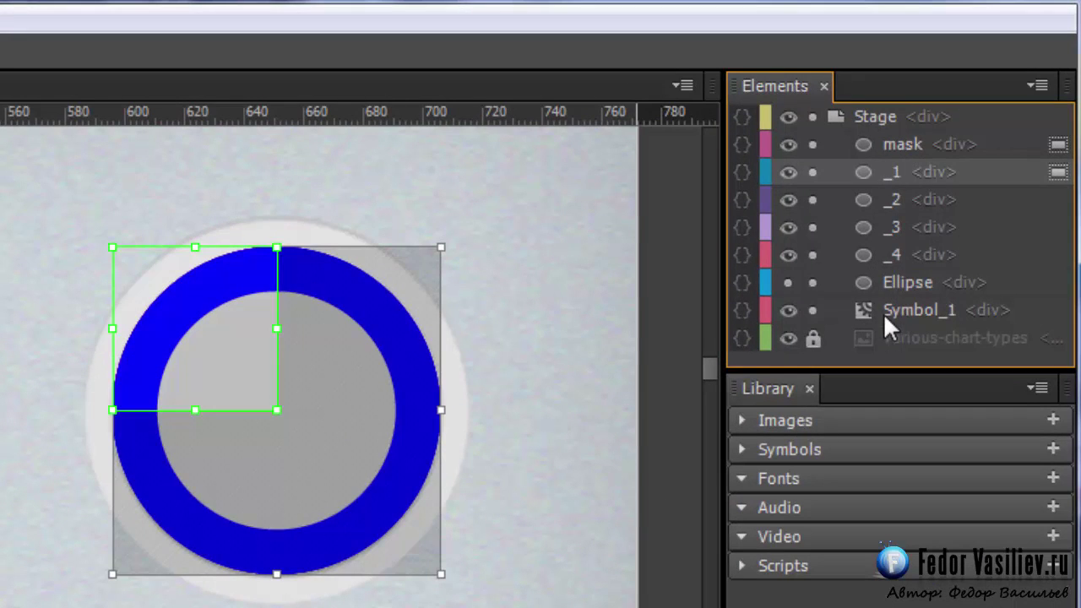
click(893, 282)
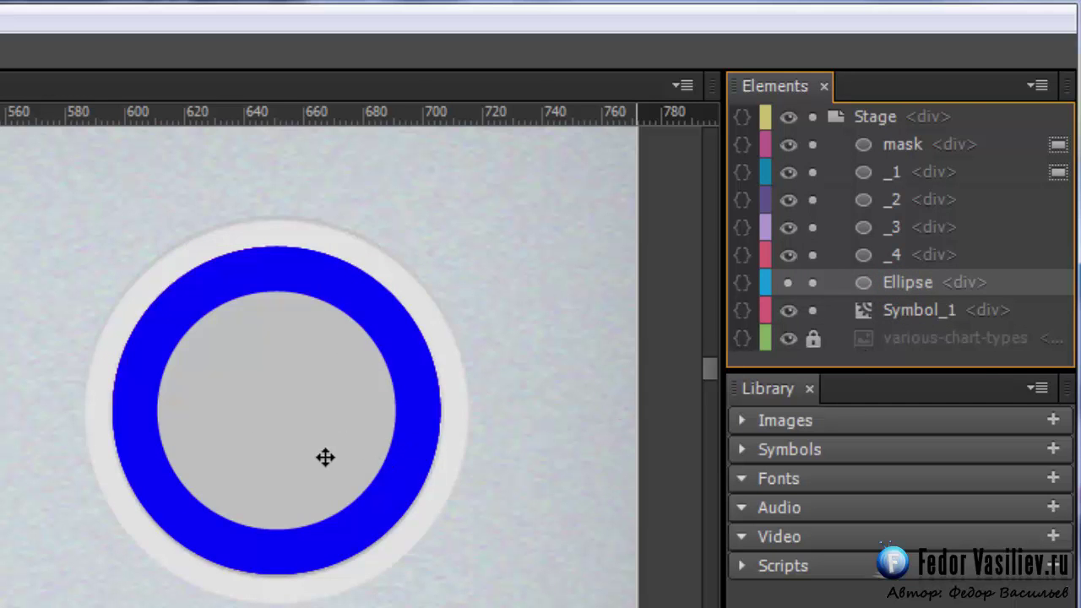
click(883, 228)
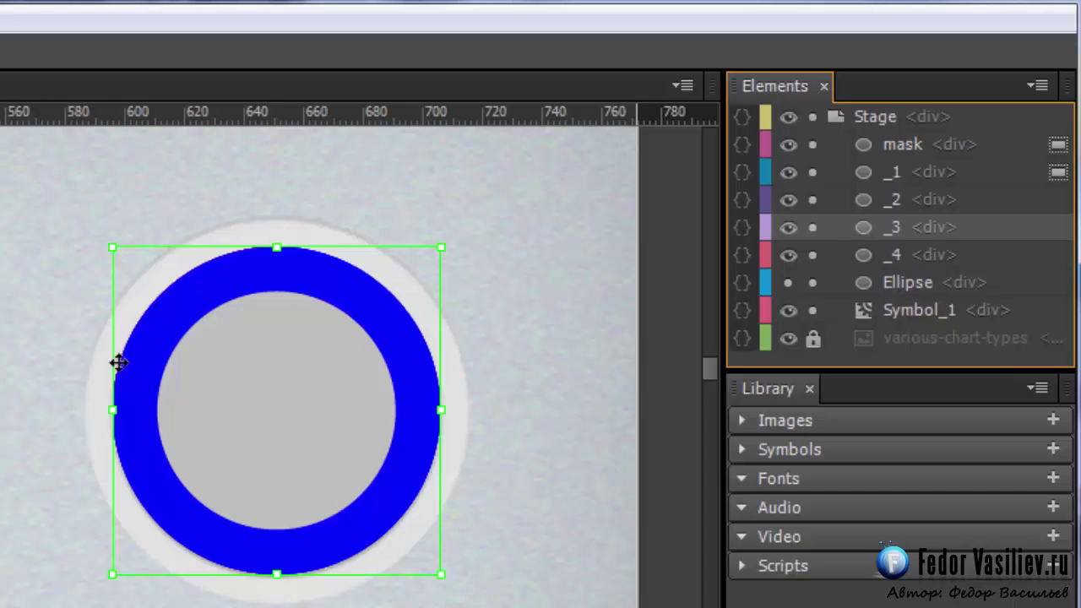
click(894, 281)
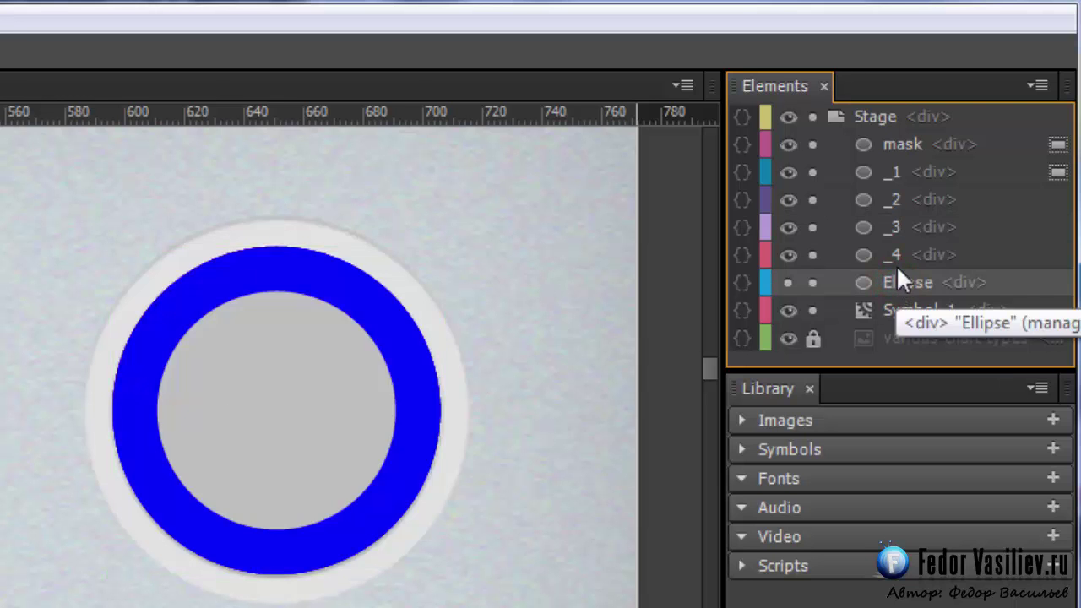
click(888, 143)
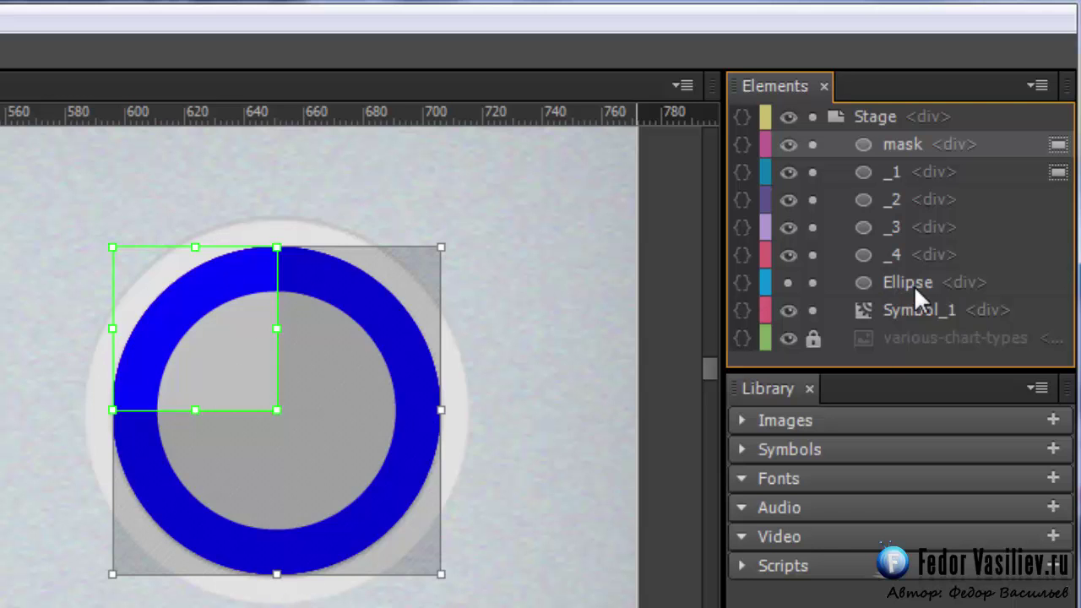
Animate ellipse _1 rotating 90° clockwise from 0:00 to 0:00.500, using the Pin and the Transform tool
click(880, 173)
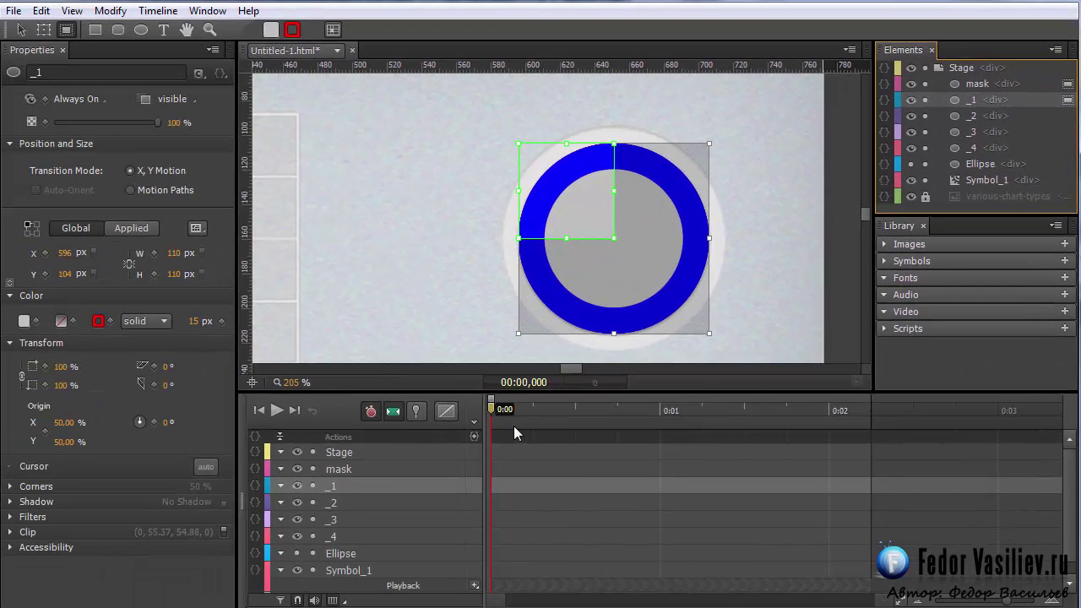
drag(391, 478, 313, 509)
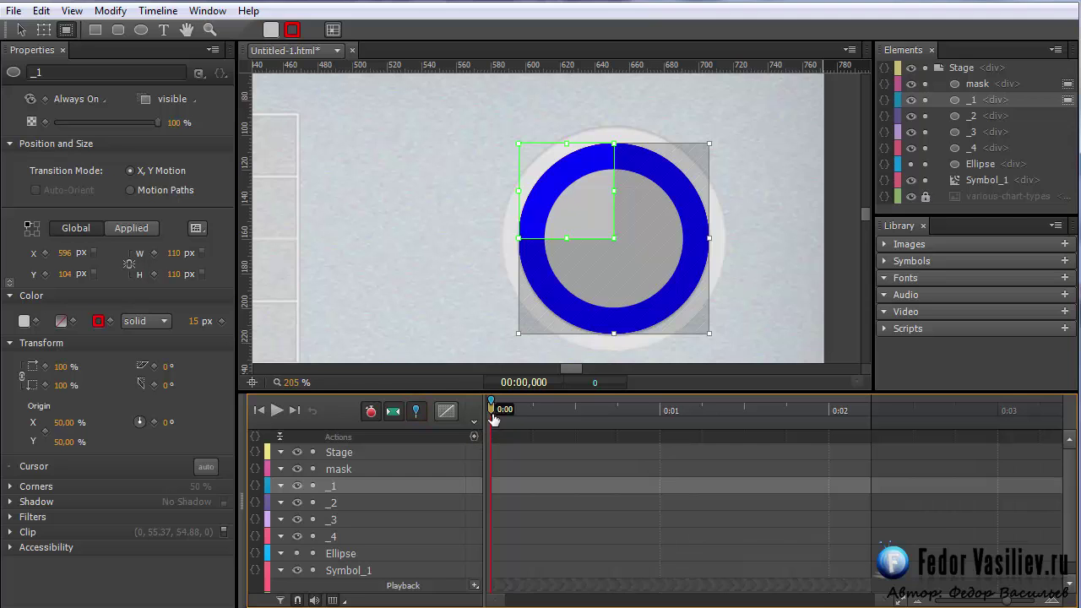
drag(493, 415, 571, 435)
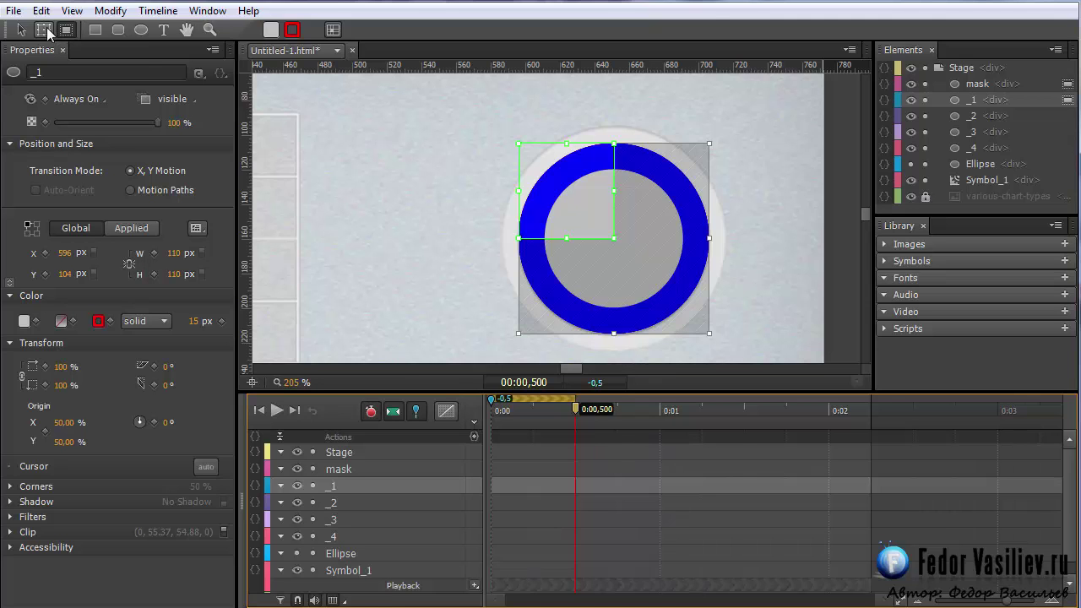
click(44, 30)
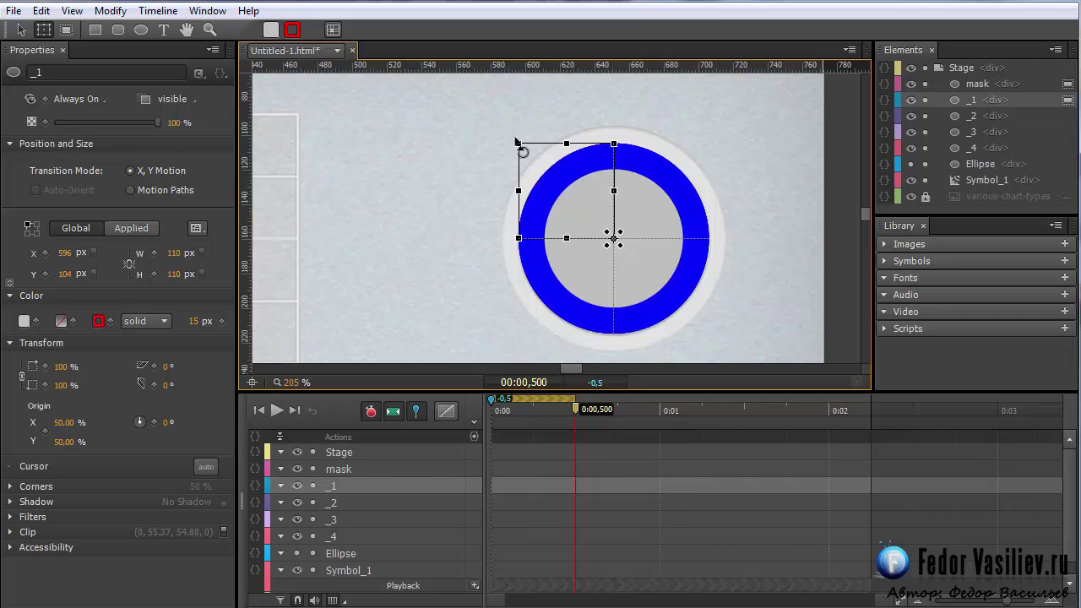
drag(516, 141, 652, 205)
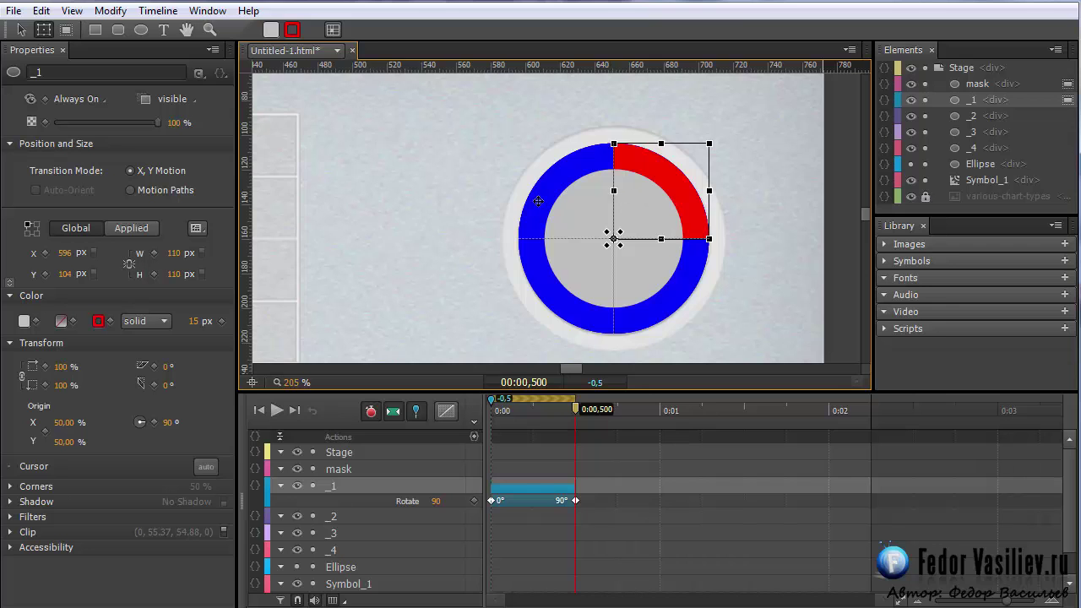
Place a vertical and a horizontal guide through the ring's center, and turn off the Pin with the playhead at 0:00.500
drag(243, 241, 614, 289)
drag(537, 73, 510, 239)
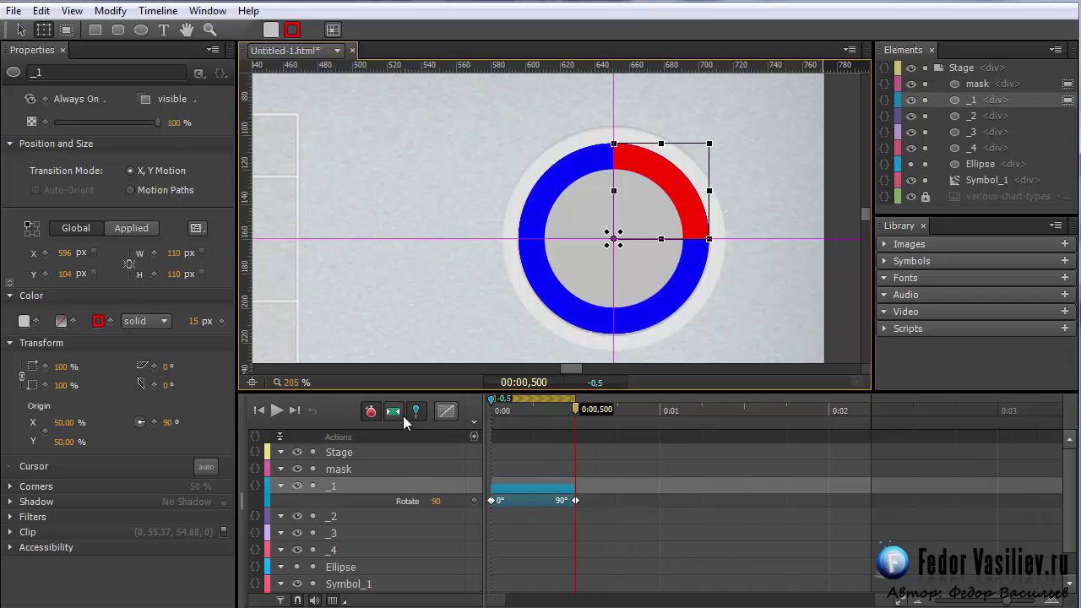
drag(513, 412, 576, 441)
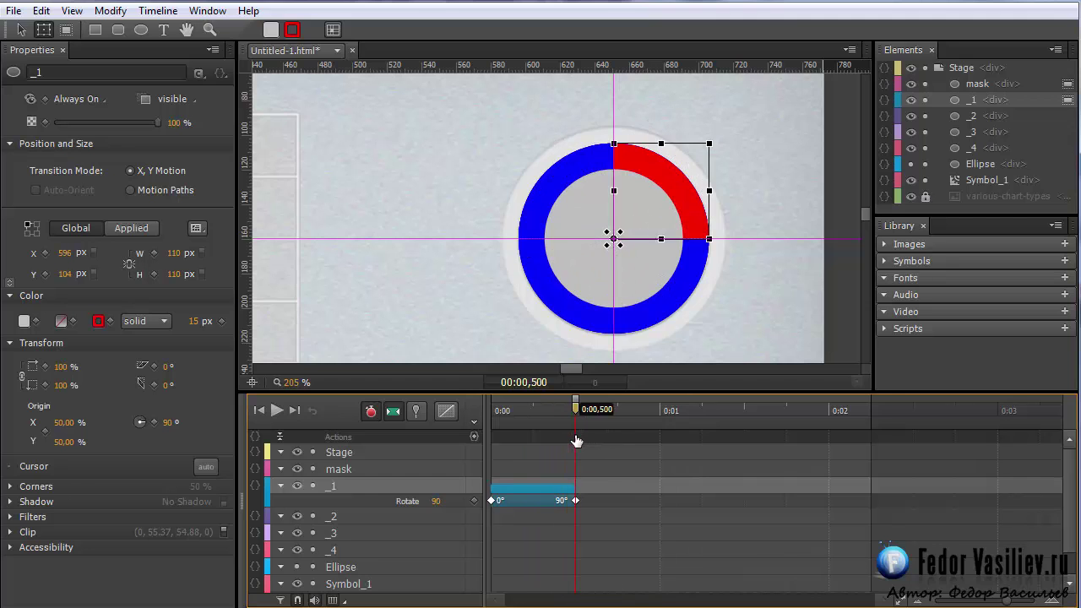
Keyframe the mask layer's display as On at 0:00 and Off at 0:00.500
click(963, 85)
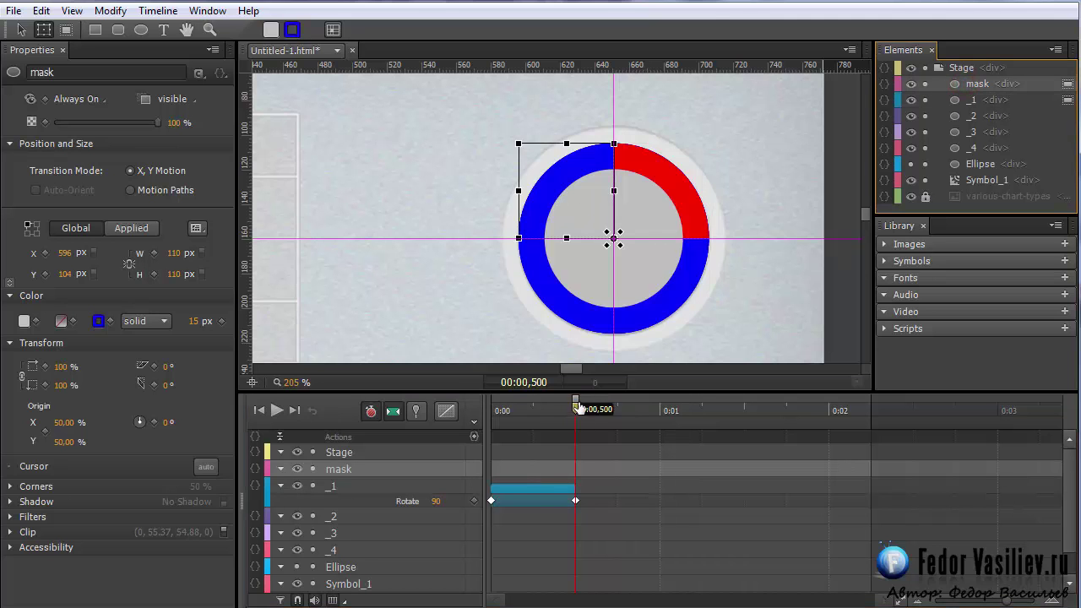
drag(578, 409, 475, 419)
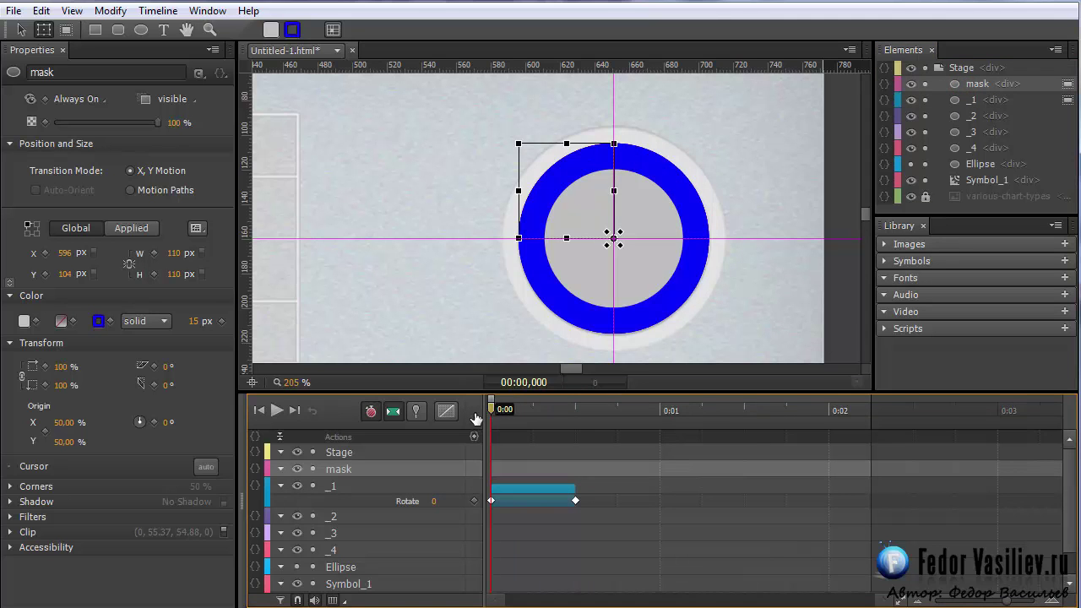
click(87, 104)
click(81, 152)
drag(485, 404, 575, 409)
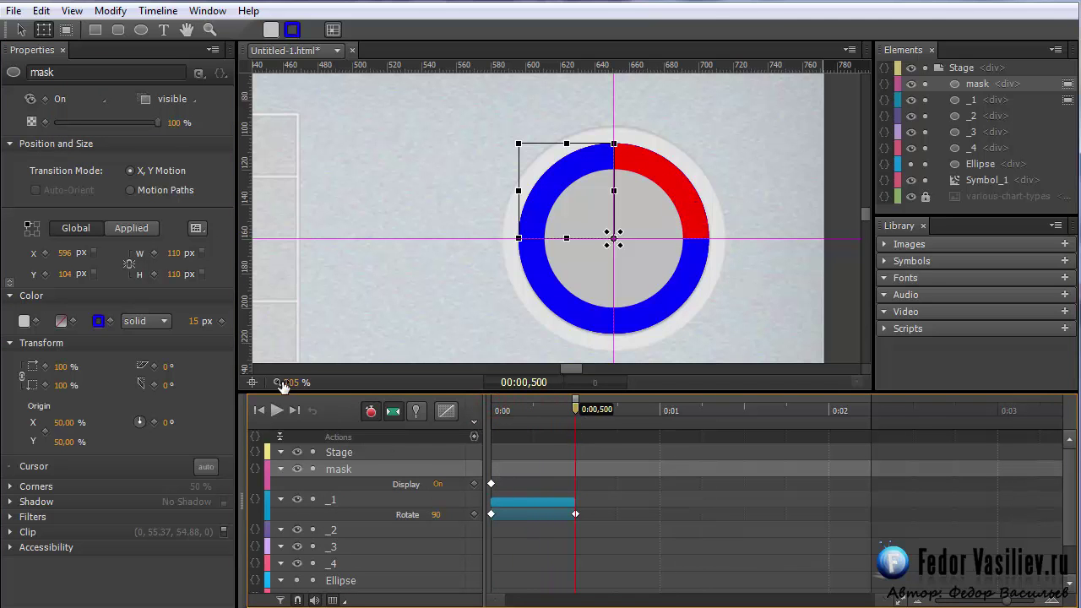
click(64, 99)
click(87, 127)
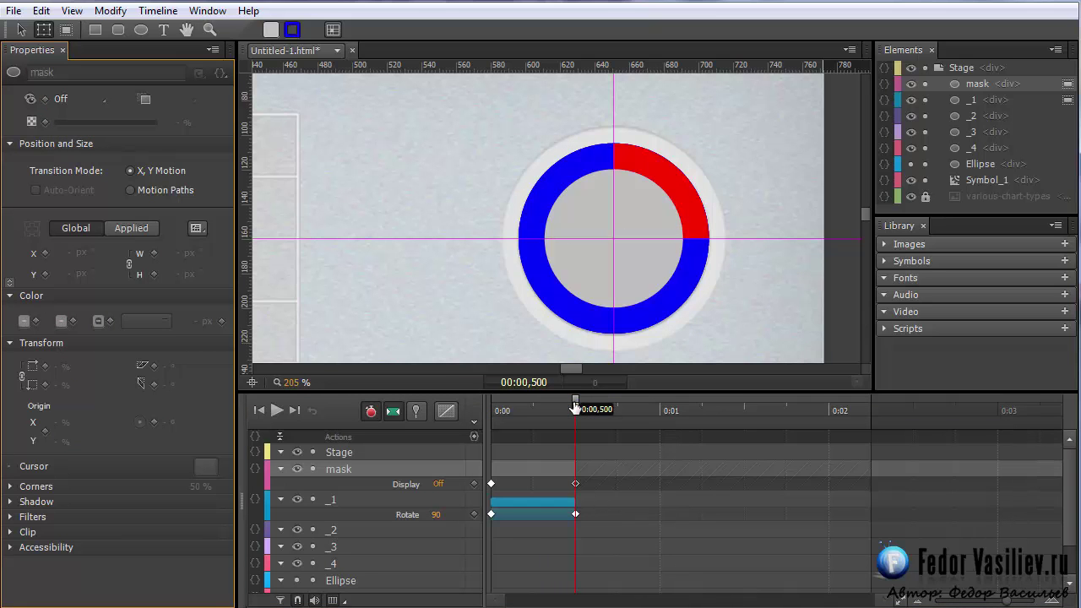
Set the border color of ellipses _2, _3 and _4 together to red, rgba(255,0,0,1.00)
click(972, 115)
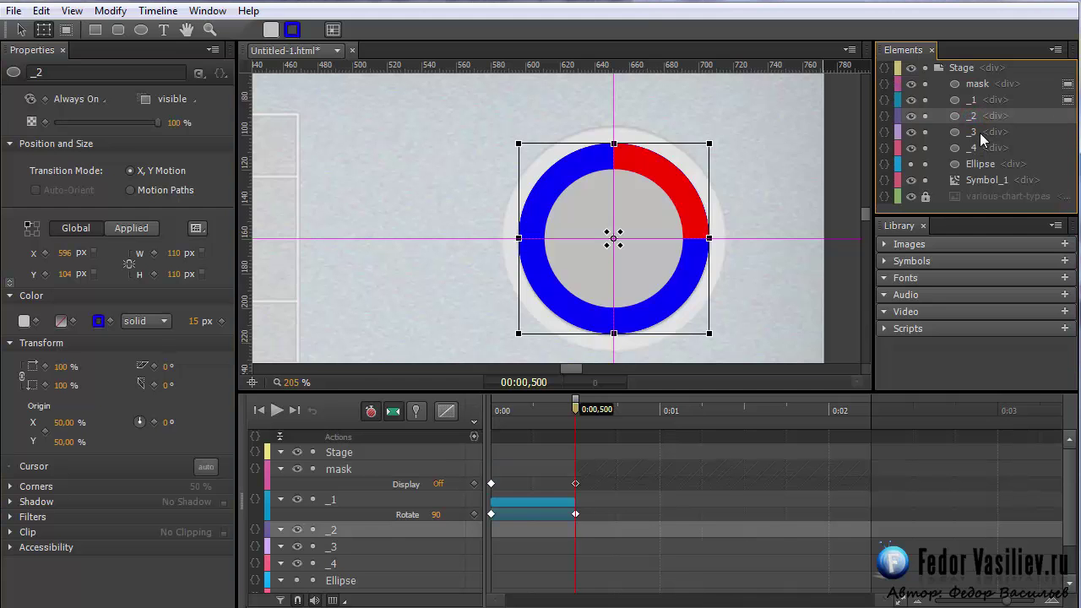
shift+click(980, 132)
shift+click(975, 148)
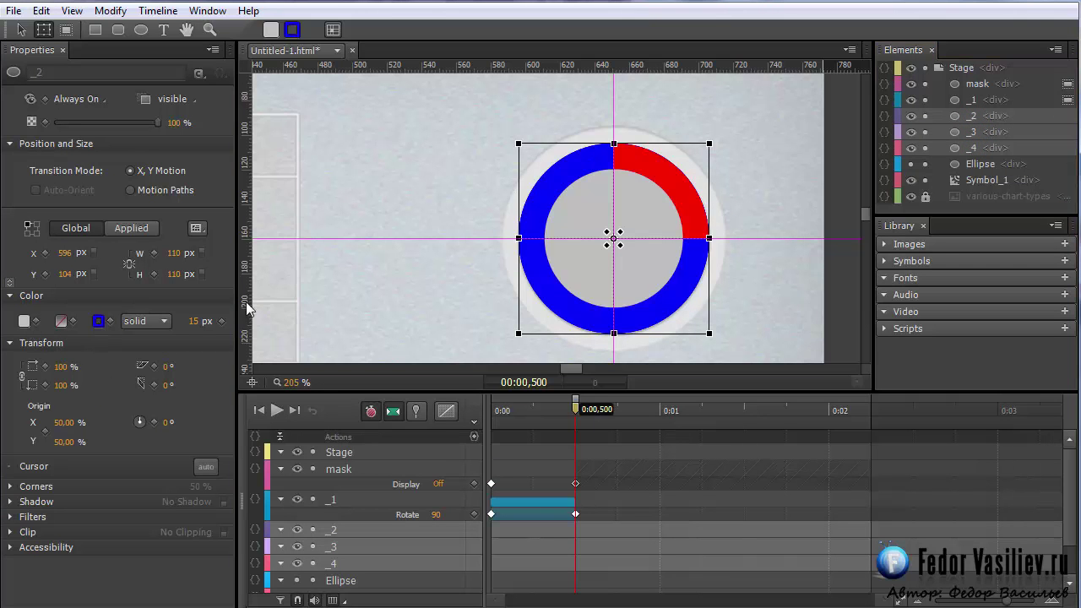
click(98, 321)
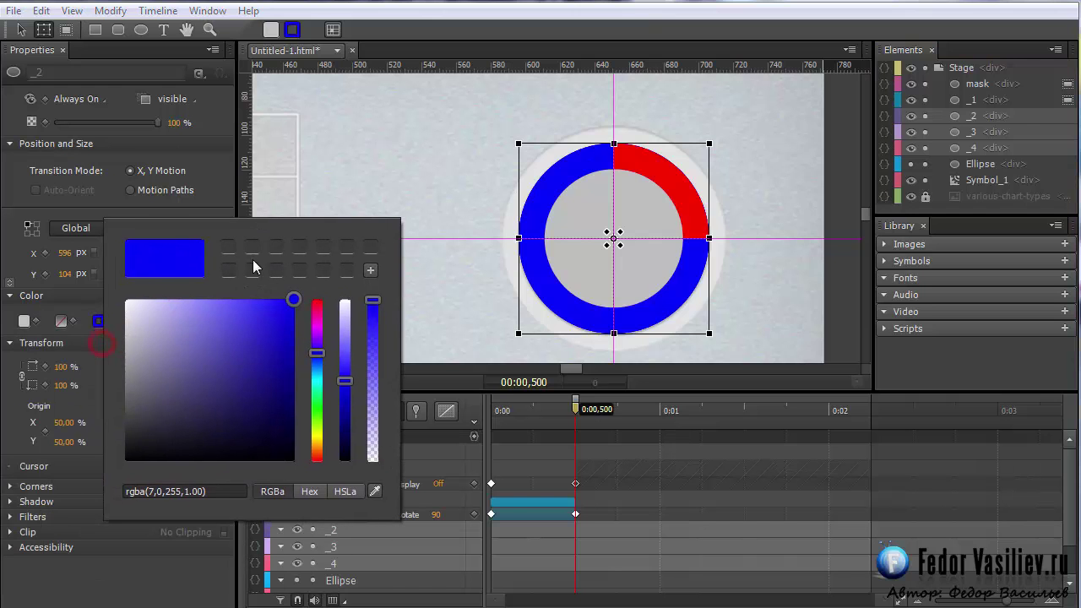
drag(316, 353, 325, 267)
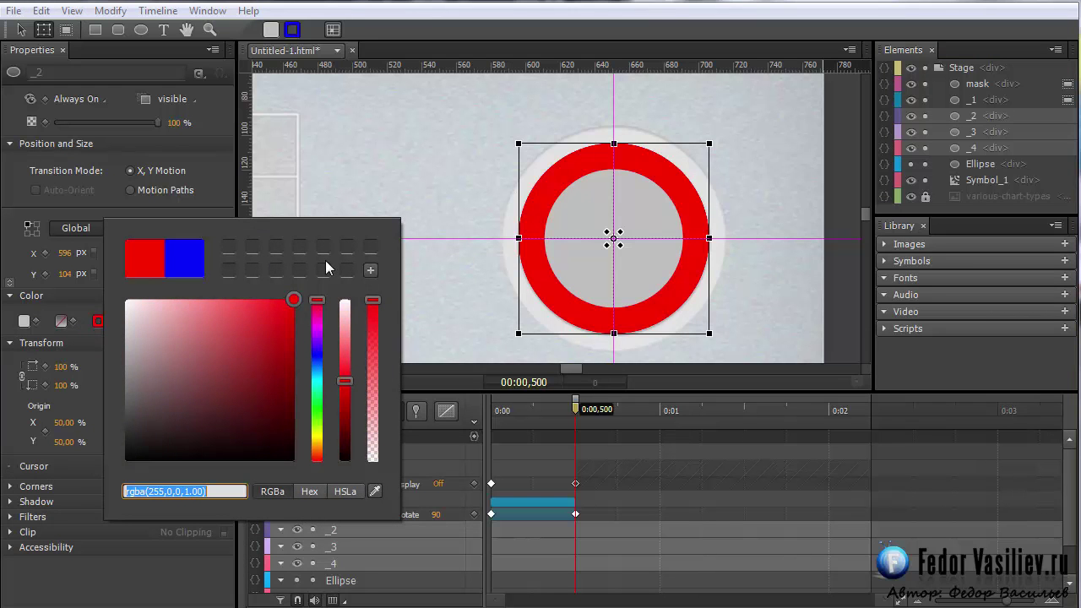
click(423, 40)
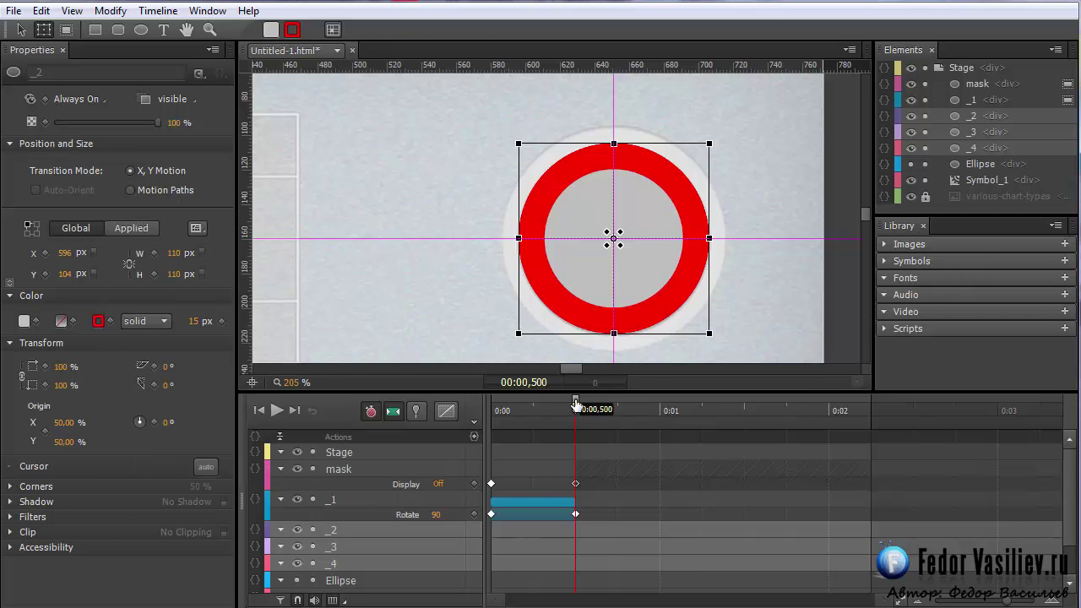
Set the display of ellipses _2, _3 and _4 to Off at 0:00
drag(575, 404, 492, 404)
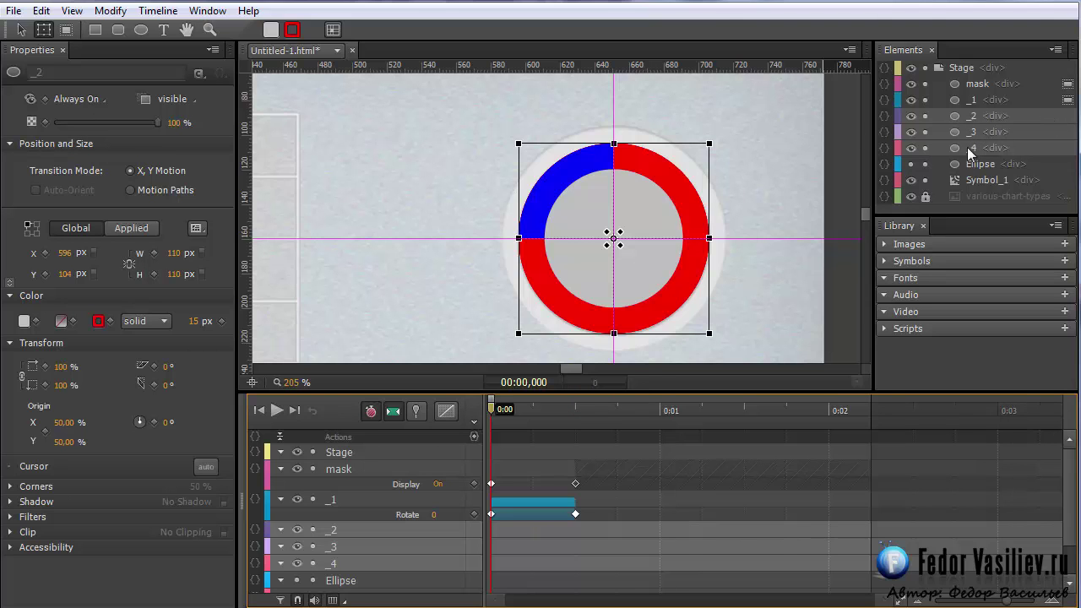
click(89, 100)
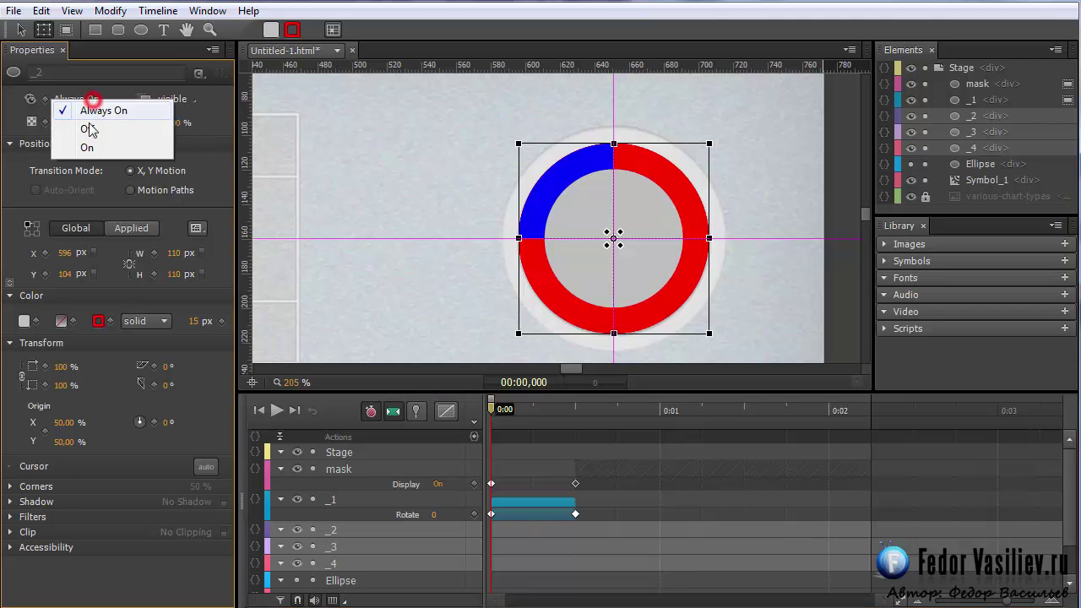
click(88, 130)
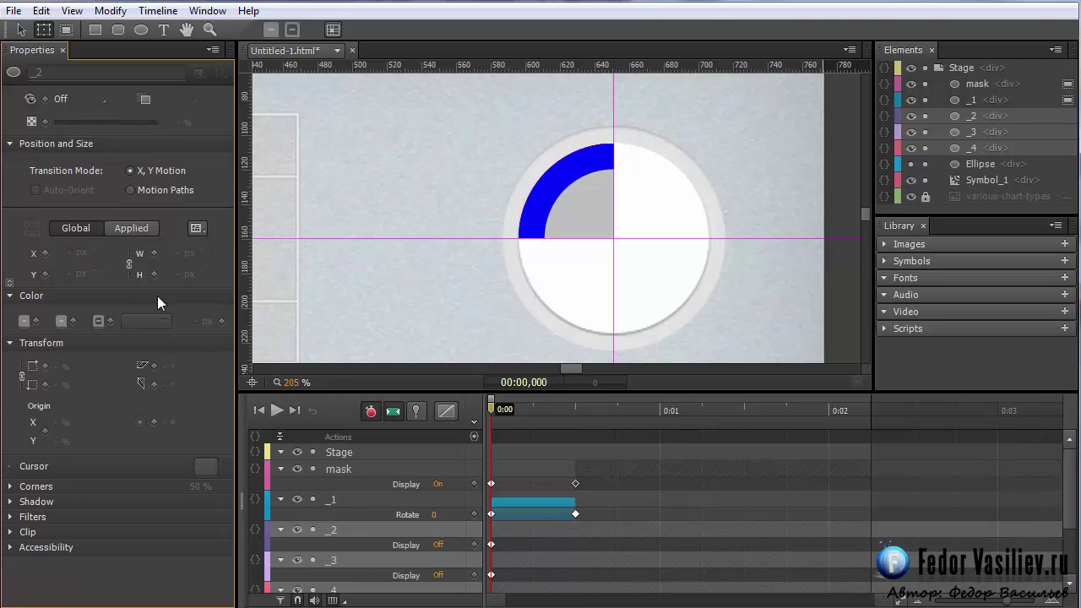
Preview the animation, make the original Ellipse layer visible again, and leave the playhead at 0:00.500
key(space)
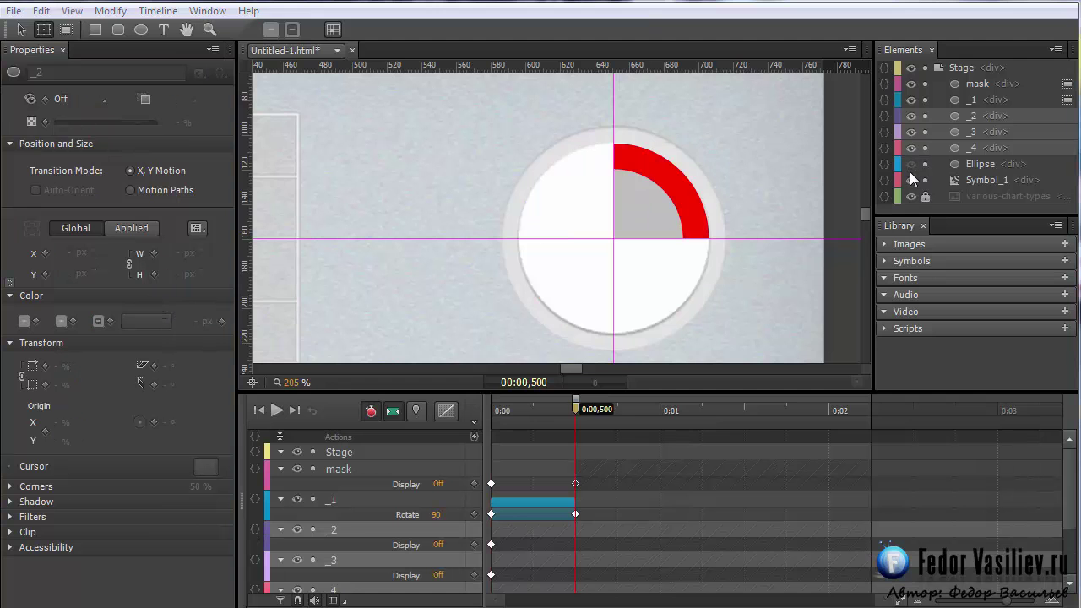
click(912, 164)
mouse_move(576, 400)
mouse_down()
mouse_move(492, 406)
mouse_move(575, 408)
mouse_up()
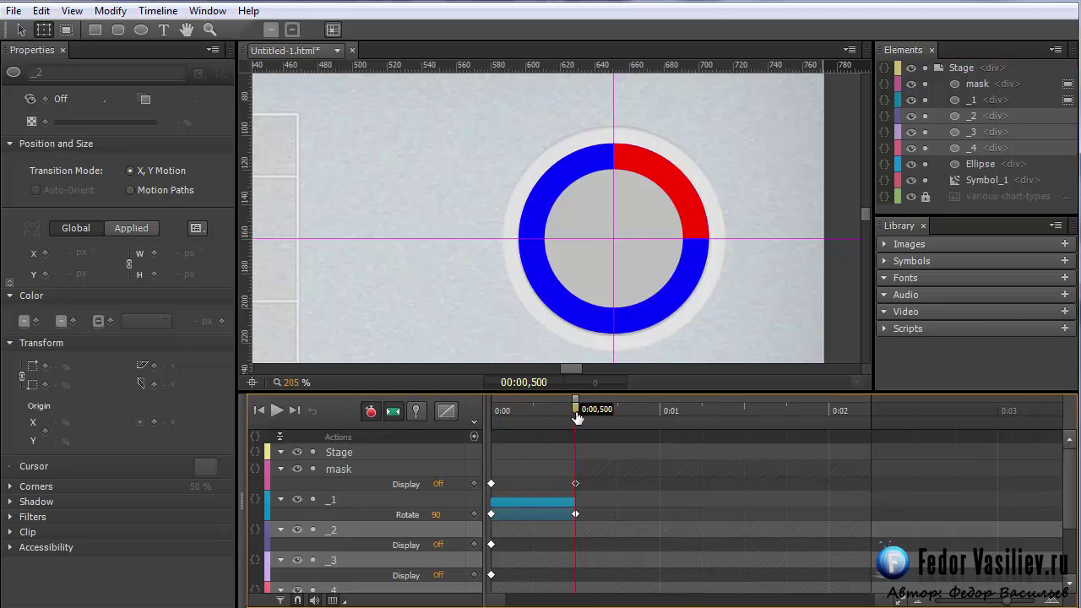
Set ellipse _2's display to On at 0:00.500 and clip it to its upper-right quarter
click(972, 129)
click(968, 117)
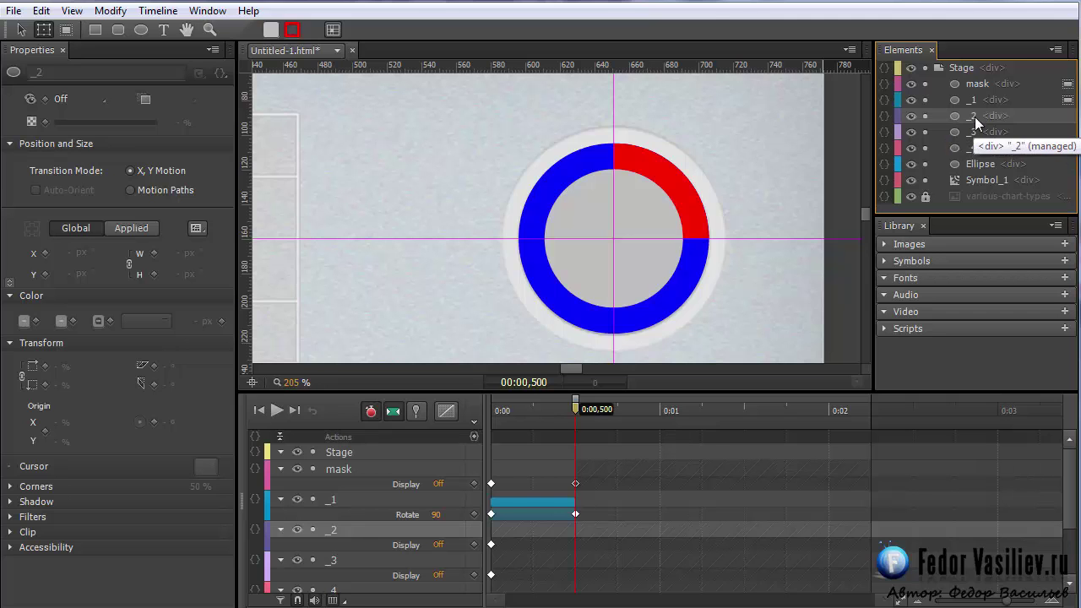
drag(495, 414, 576, 437)
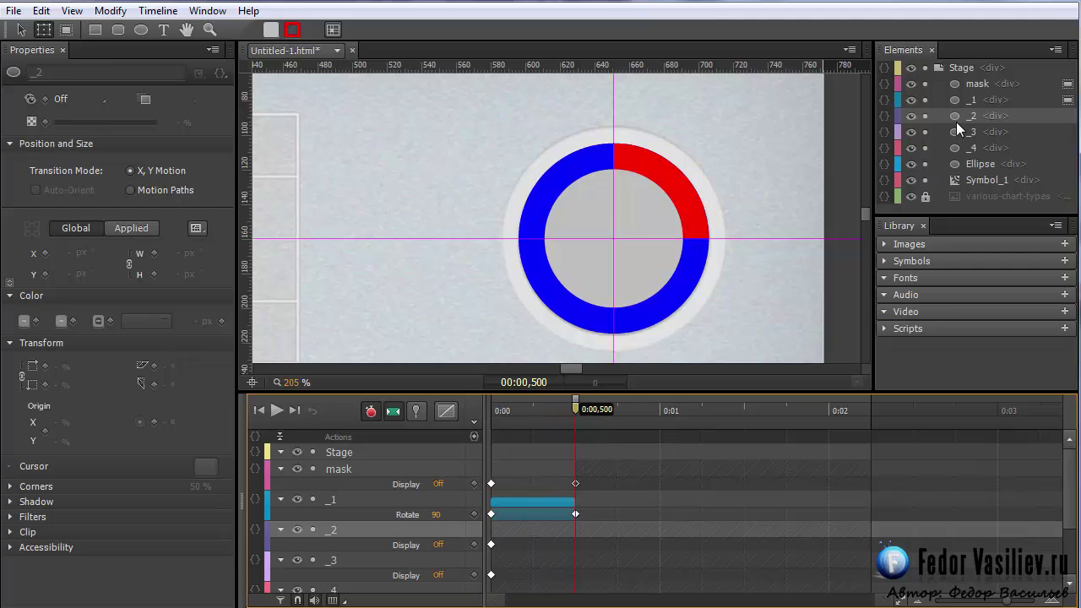
click(91, 112)
click(91, 149)
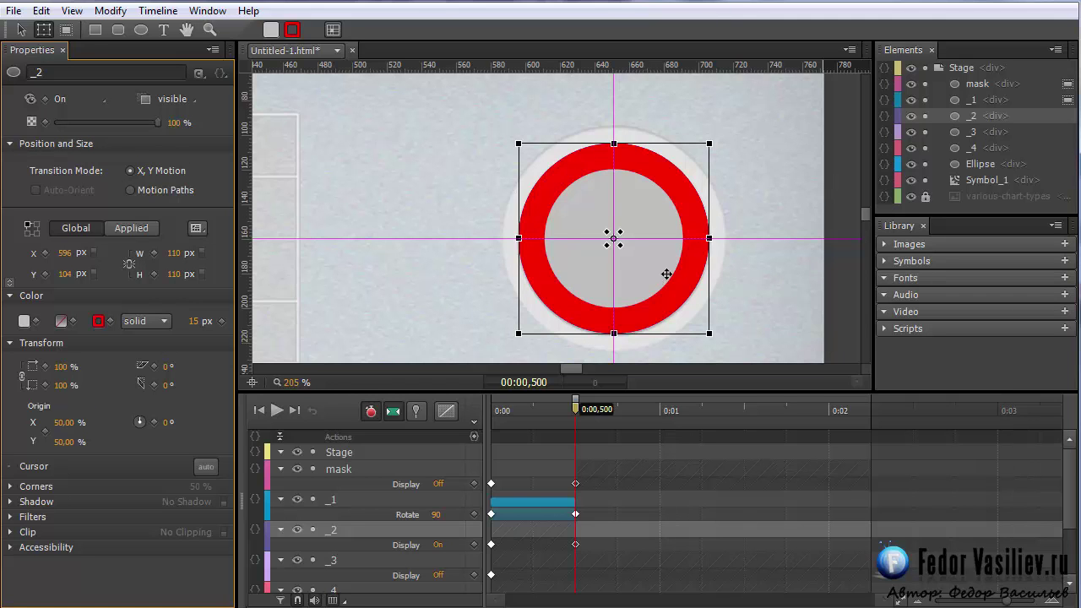
click(66, 30)
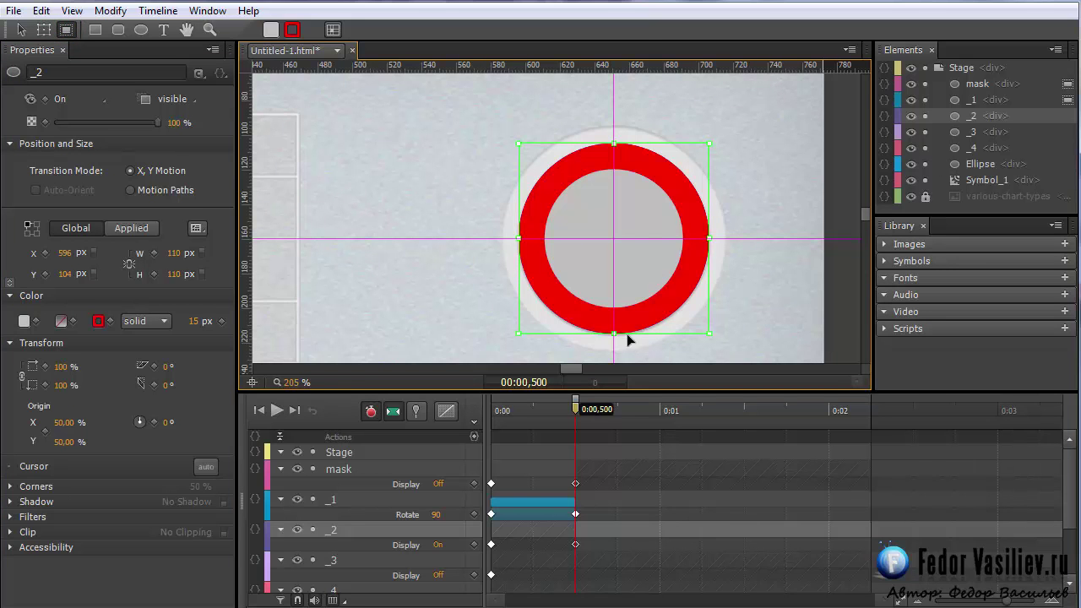
drag(613, 332, 618, 238)
drag(517, 191, 616, 199)
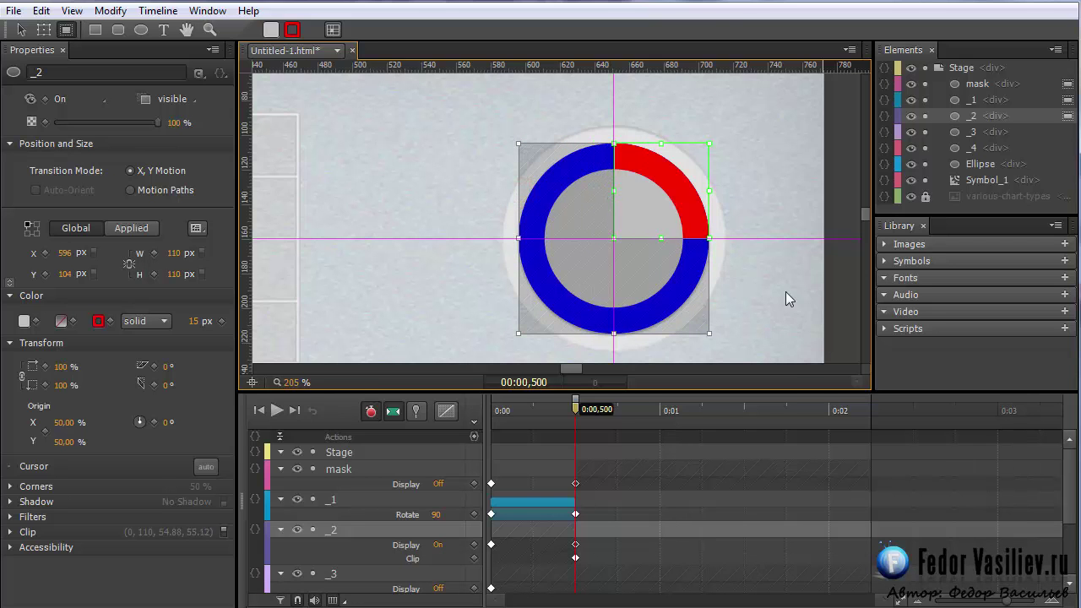
mouse_move(580, 419)
mouse_down()
mouse_move(490, 419)
mouse_move(578, 436)
mouse_up()
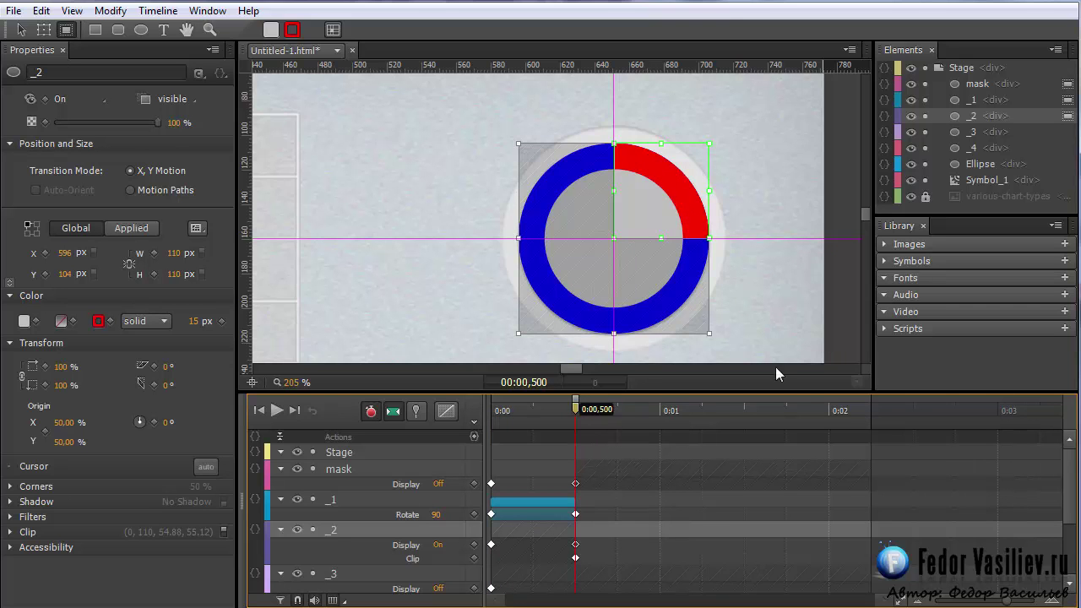
Animate ellipse _1 rotating from 90° to 180° between 0:00.500 and 0:01
click(965, 100)
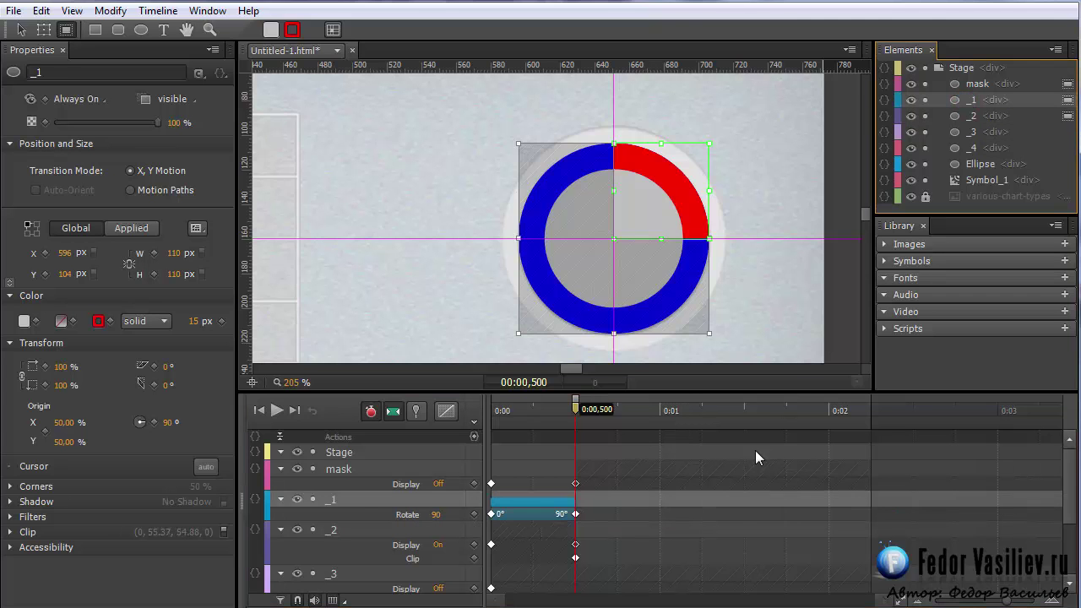
click(44, 32)
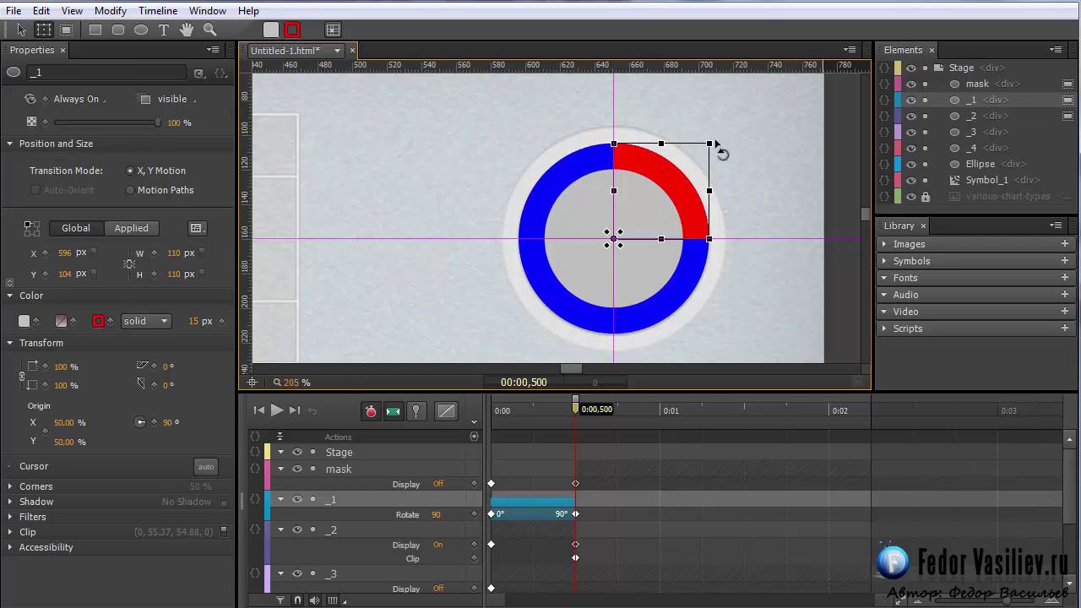
click(417, 418)
drag(578, 414, 660, 439)
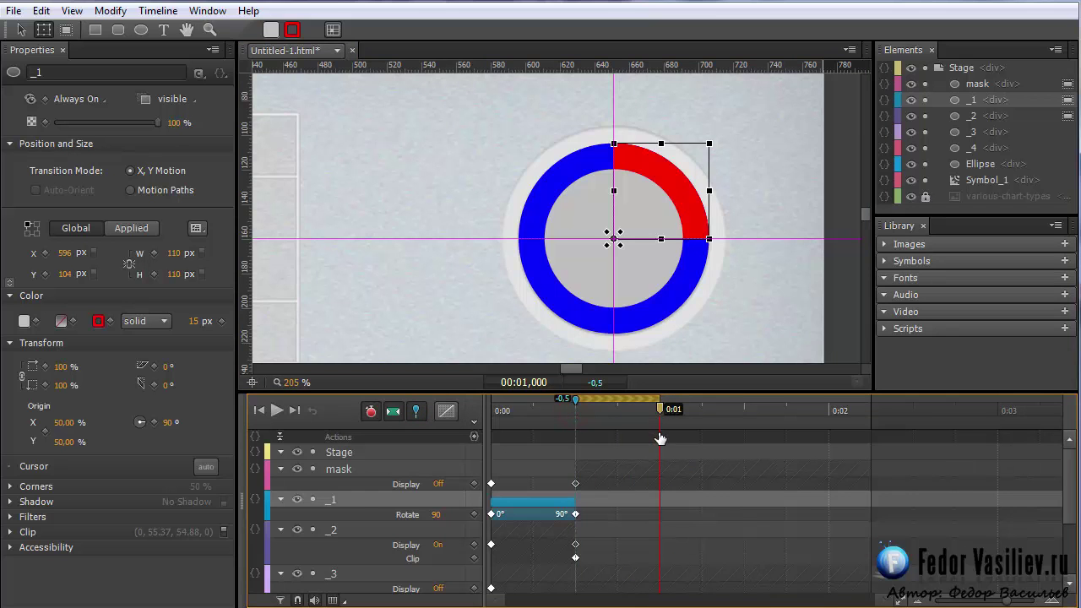
drag(718, 146, 705, 330)
click(682, 279)
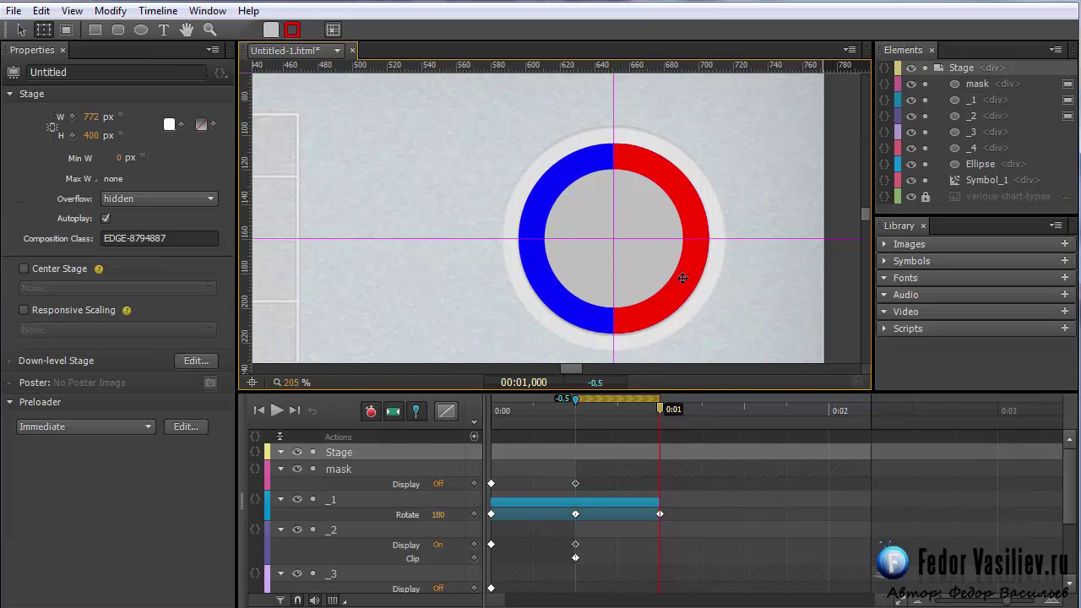
click(469, 235)
click(971, 99)
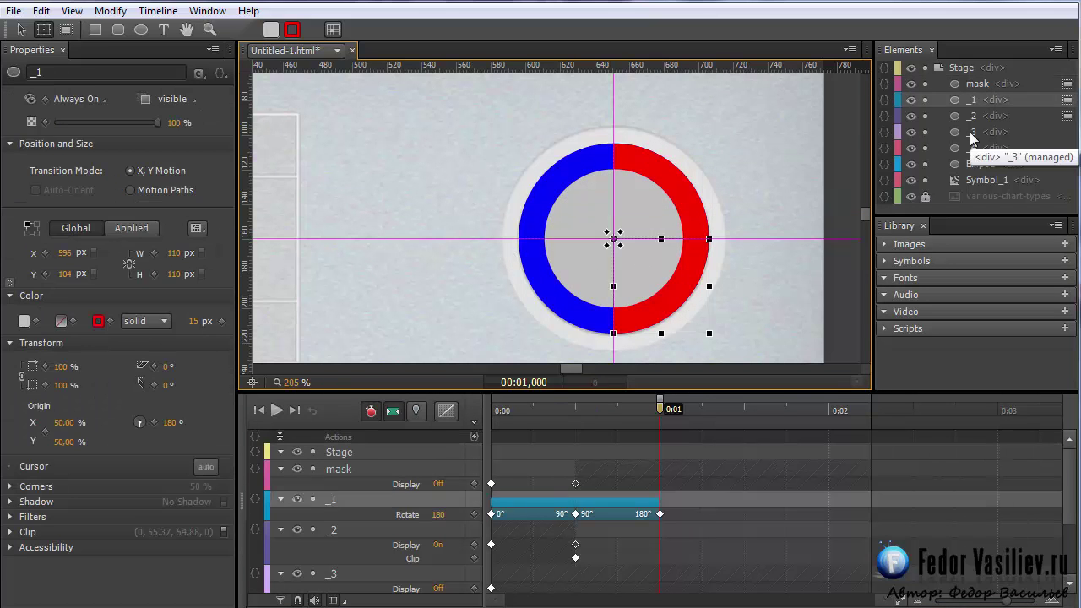
Set ellipse _3's display to On at 0:01 and clip it to its lower-right quarter
click(972, 133)
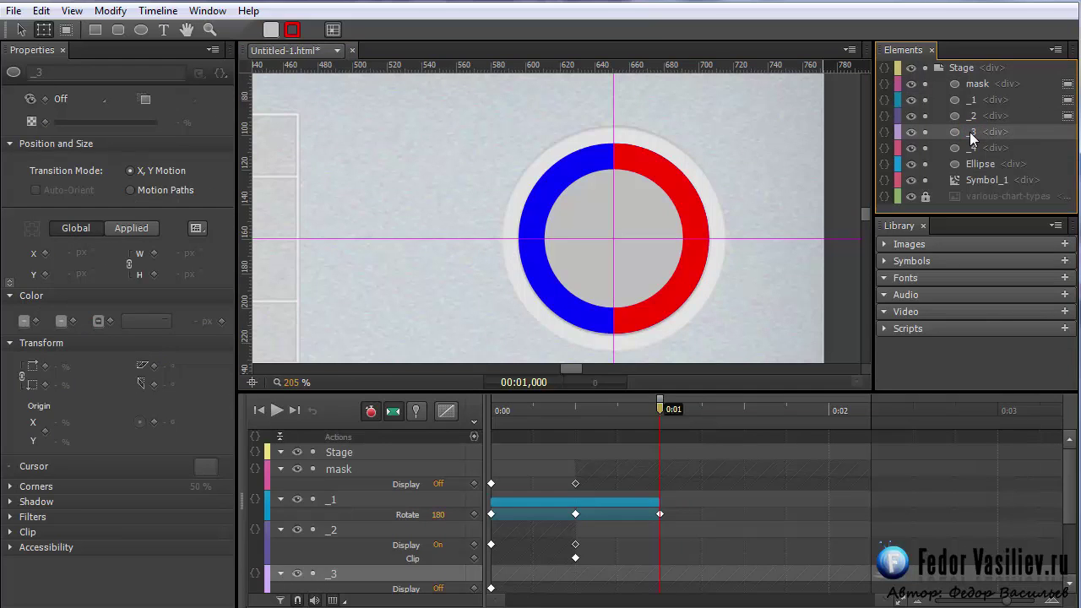
click(75, 98)
click(88, 148)
click(68, 31)
drag(518, 238, 613, 255)
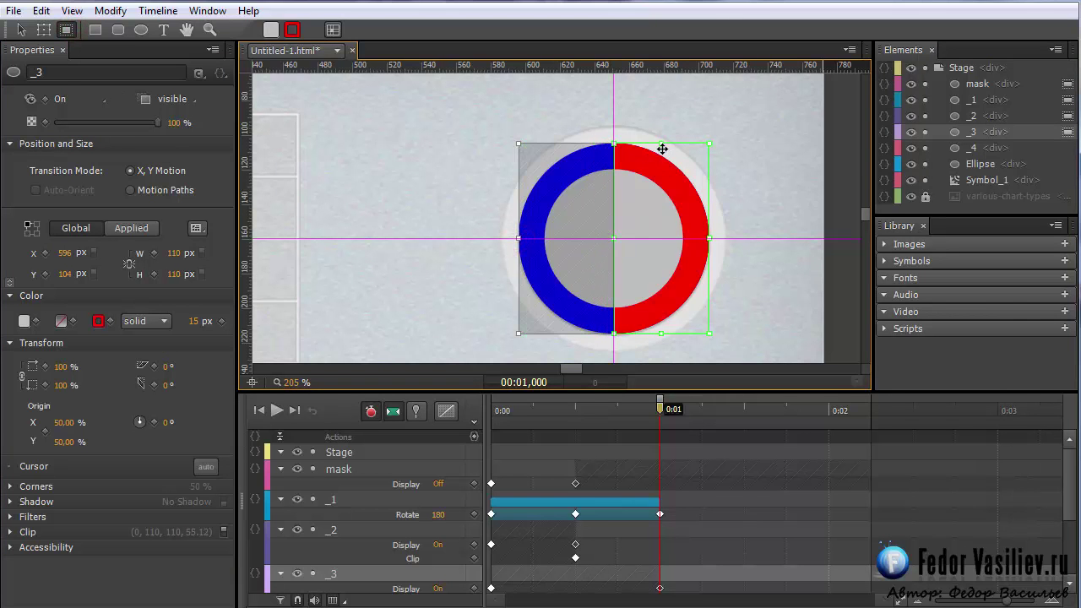
drag(660, 145, 663, 239)
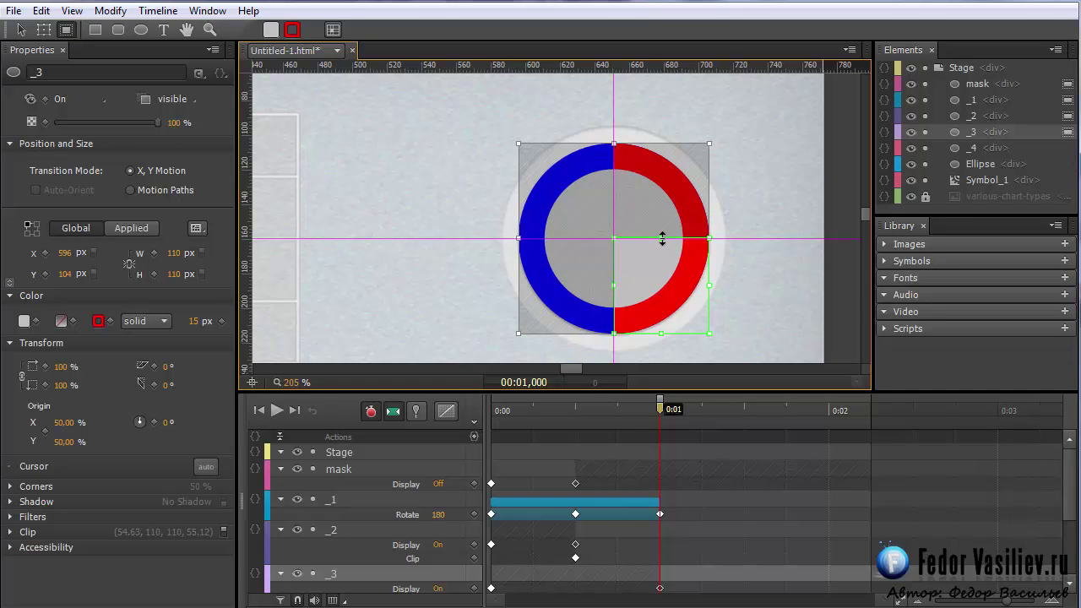
drag(665, 410, 657, 436)
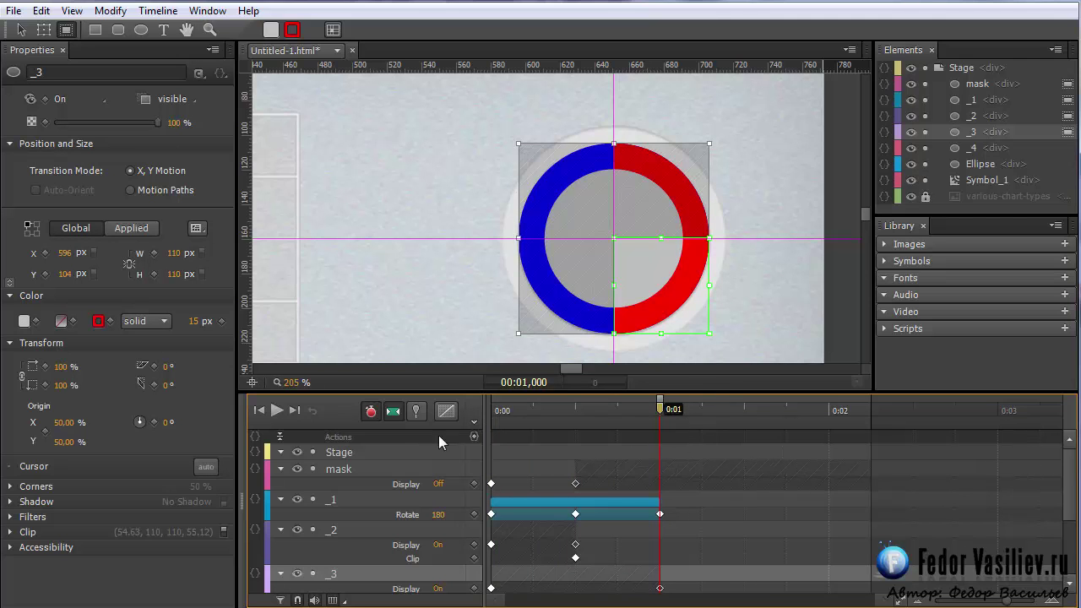
Animate ellipse _1 rotating from 180° to 270° between 0:01 and 0:01.500
click(44, 30)
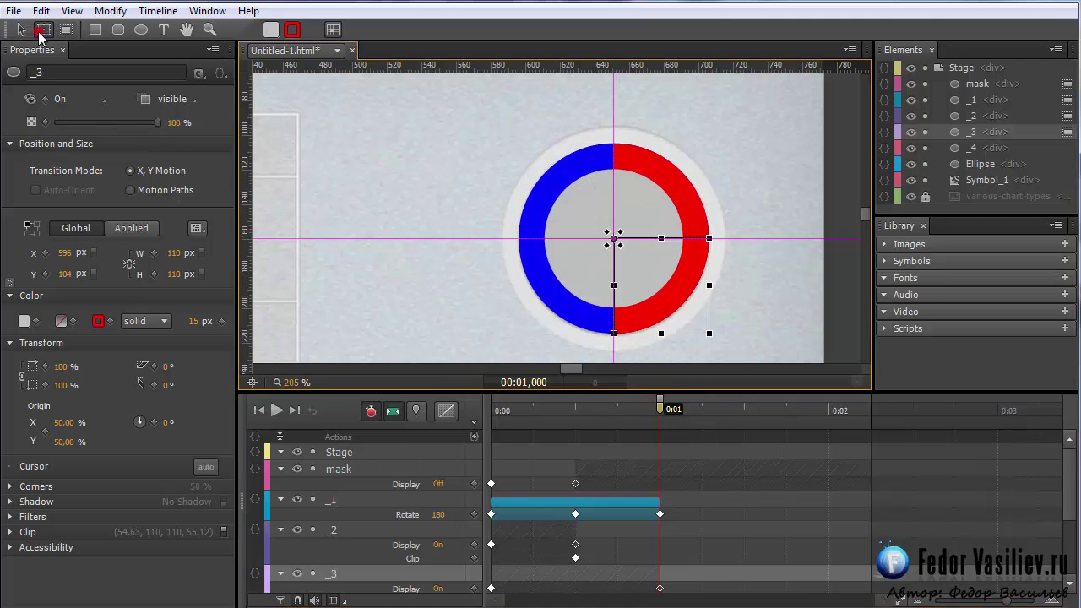
click(964, 100)
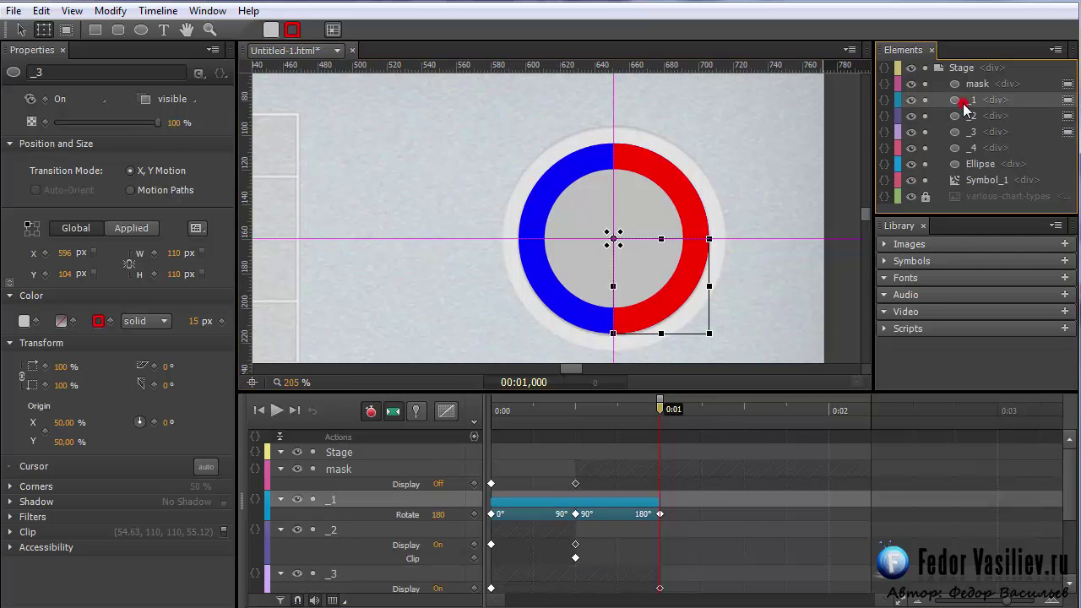
click(420, 410)
drag(681, 421, 744, 436)
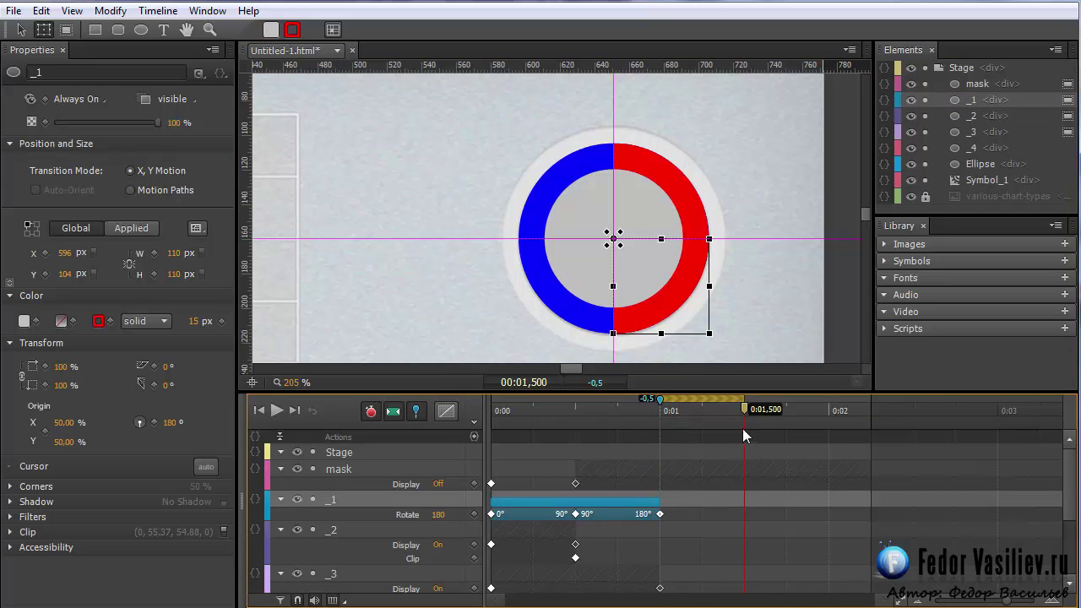
drag(715, 345, 531, 328)
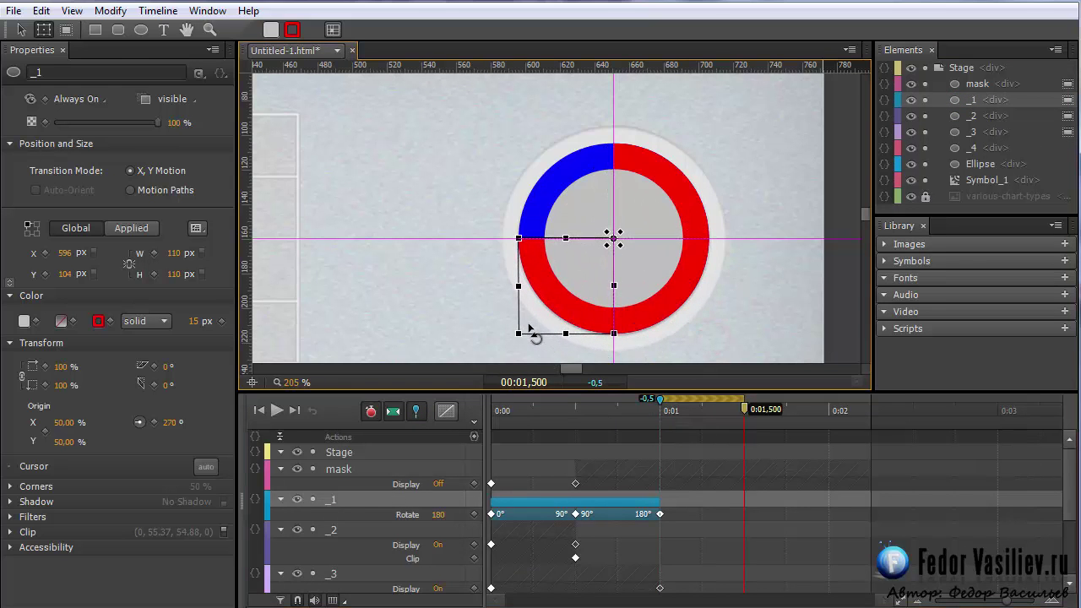
click(574, 347)
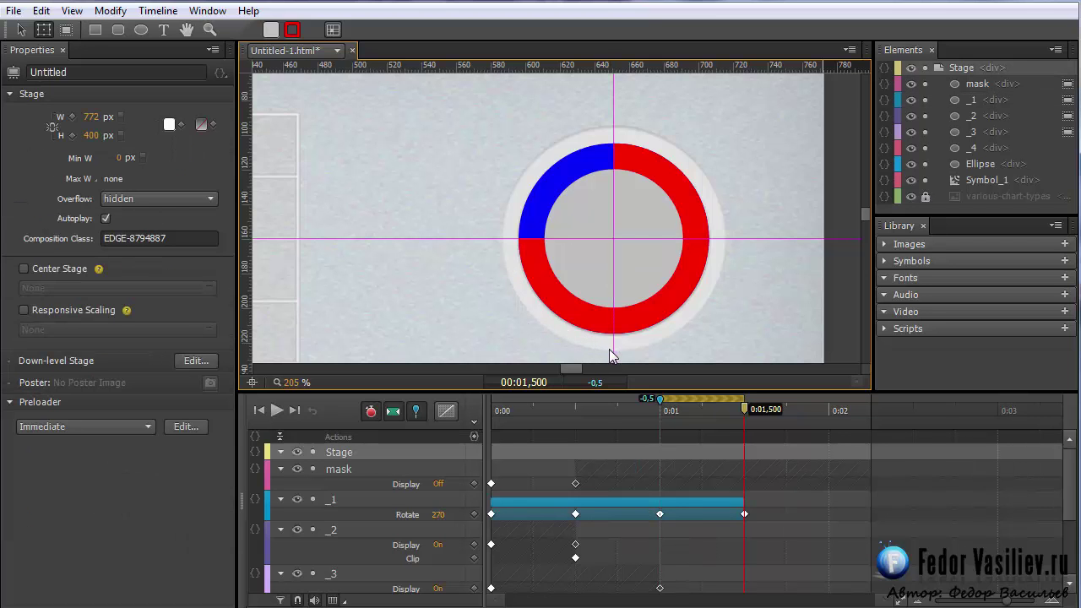
click(611, 350)
click(415, 411)
Set ellipse _4's display to On at 0:01.500 and clip it to its lower-left quarter
drag(663, 410, 575, 414)
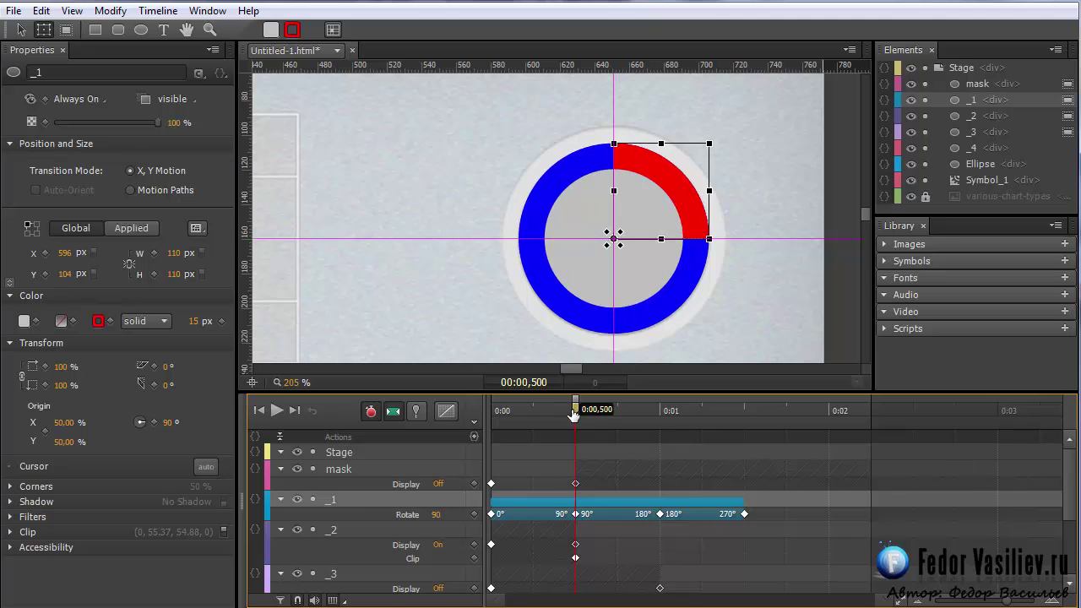
drag(574, 414, 747, 482)
click(976, 147)
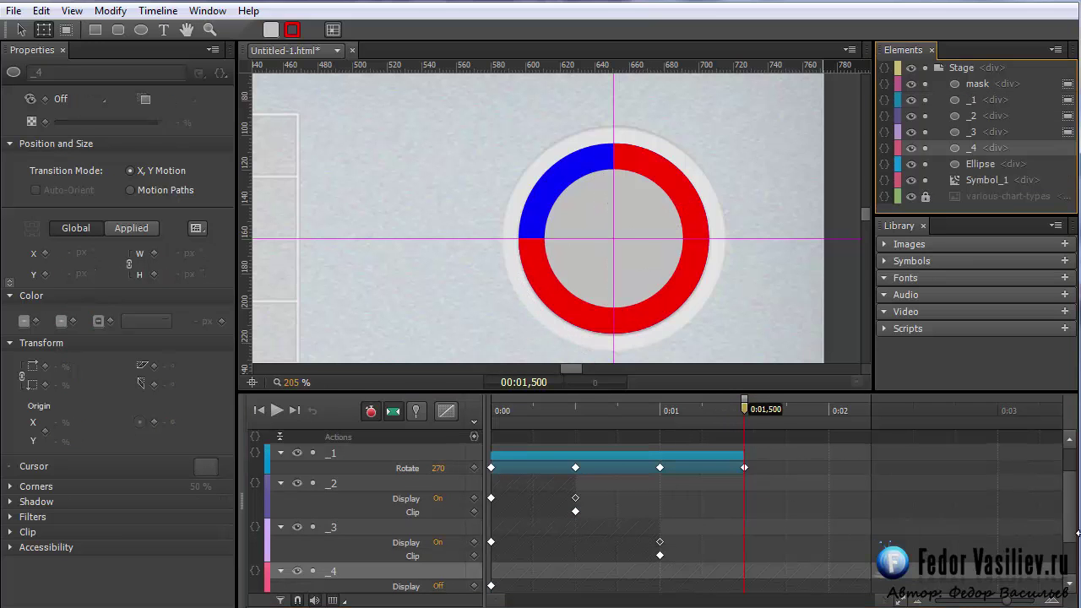
click(80, 98)
click(88, 146)
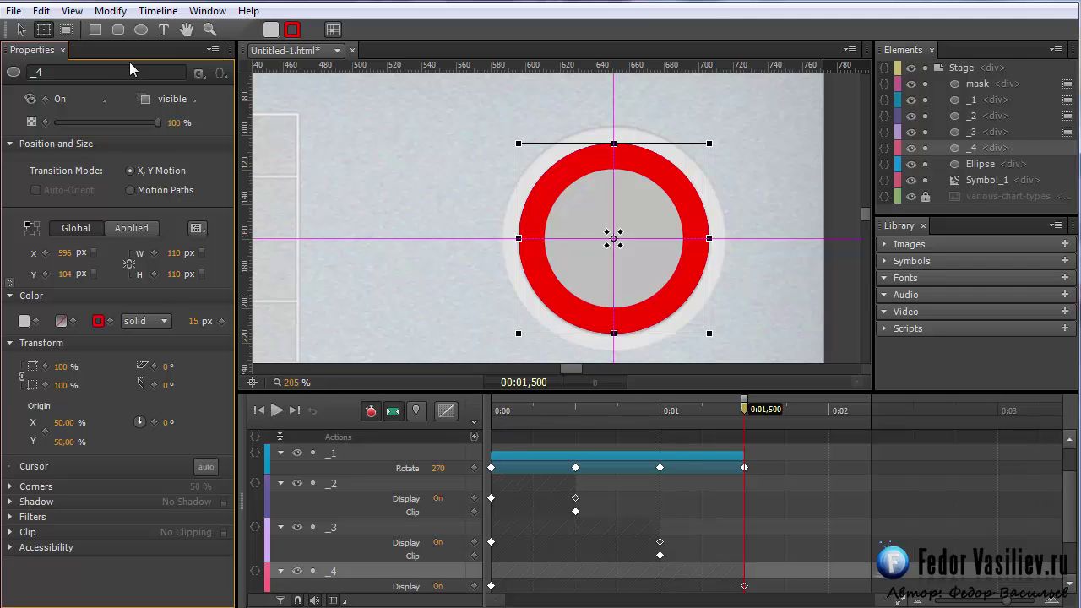
click(65, 32)
drag(709, 238, 615, 240)
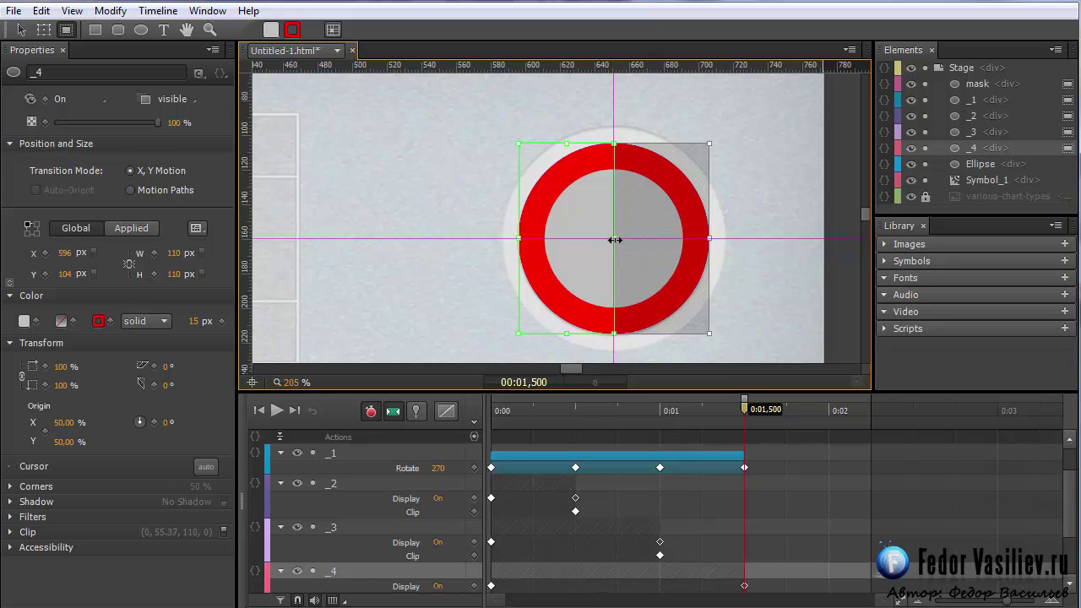
drag(570, 149, 562, 240)
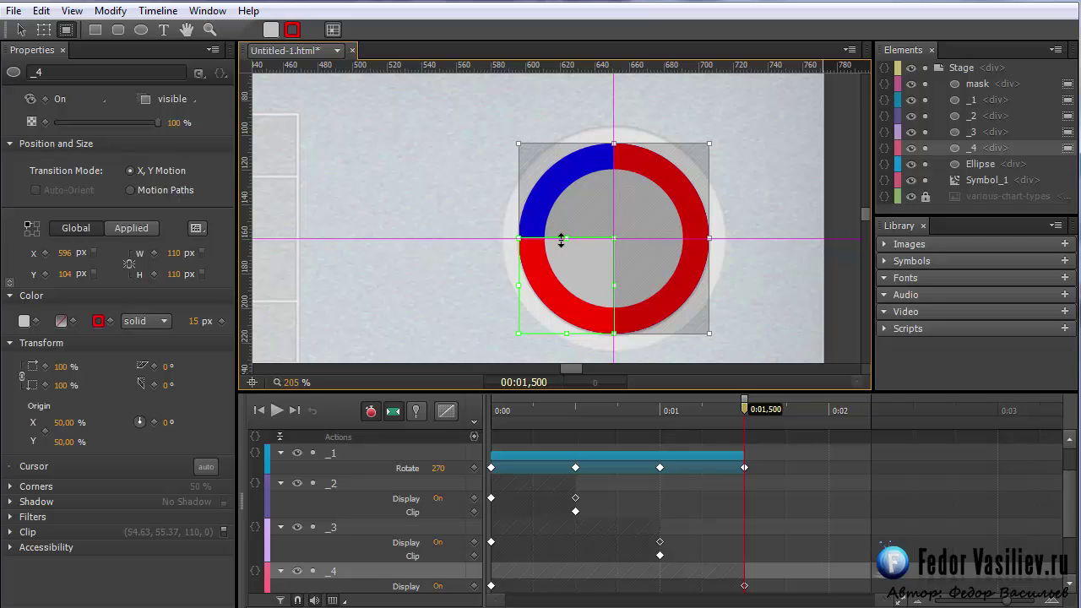
Animate ellipse _1 rotating from 270° to 360° between 0:01.500 and 0:02
click(973, 100)
click(416, 411)
drag(744, 418, 829, 440)
click(44, 30)
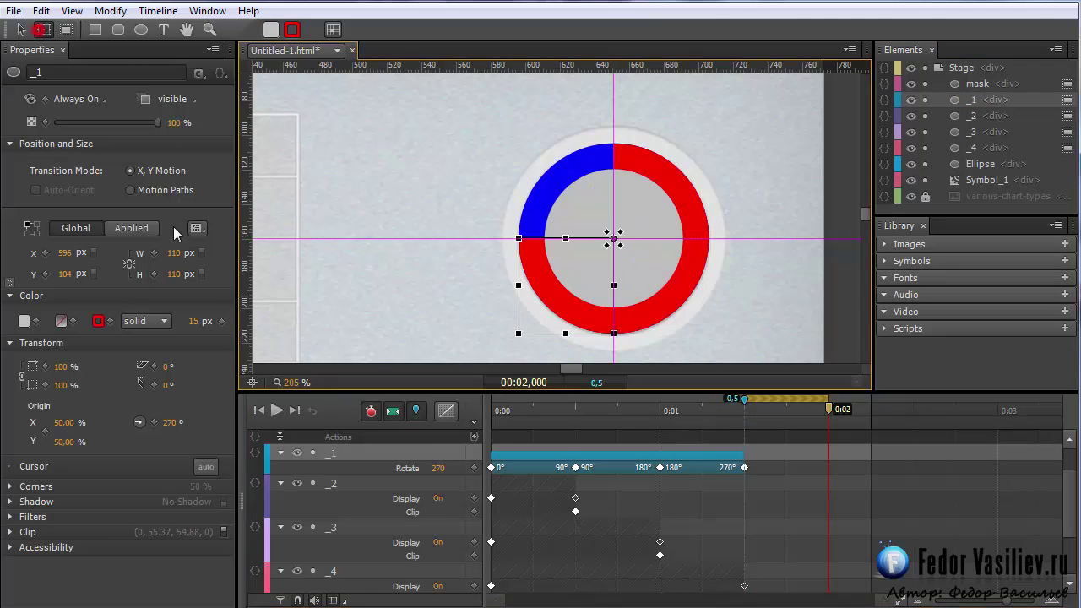
drag(516, 343, 540, 173)
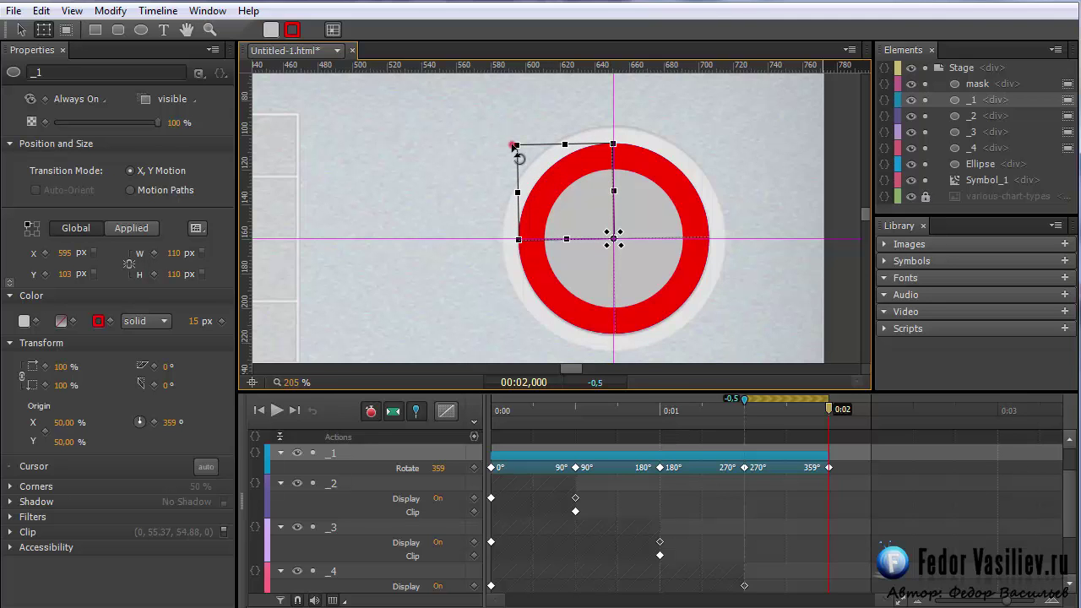
drag(514, 147, 517, 152)
click(482, 272)
Remove the horizontal guide, move the vertical guide away from the ring, and play the animation from 0:00
drag(459, 239, 463, 59)
drag(614, 107, 435, 110)
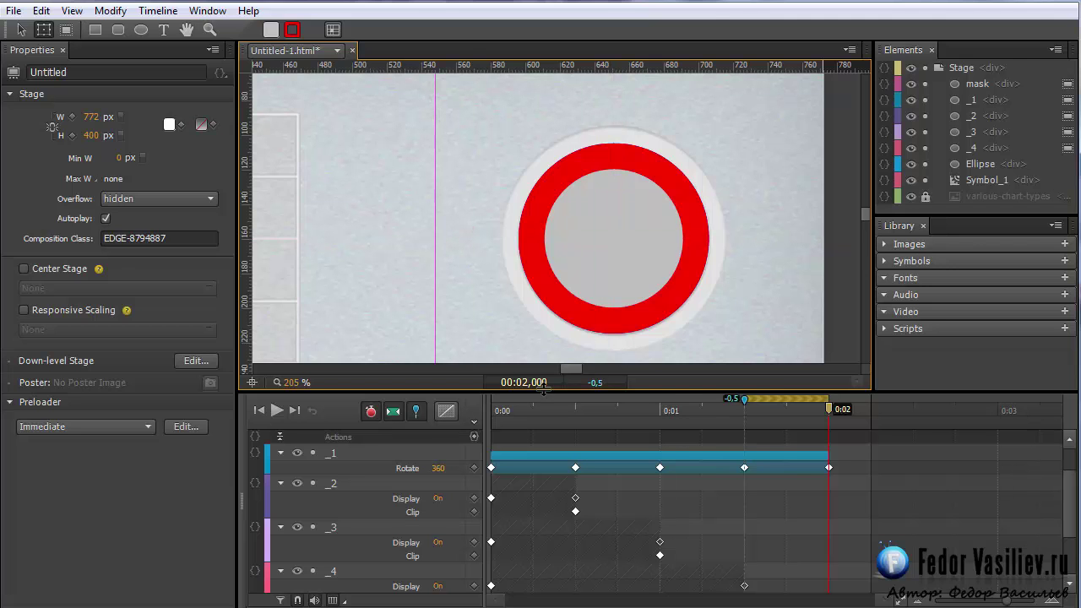
click(416, 412)
drag(548, 406, 406, 414)
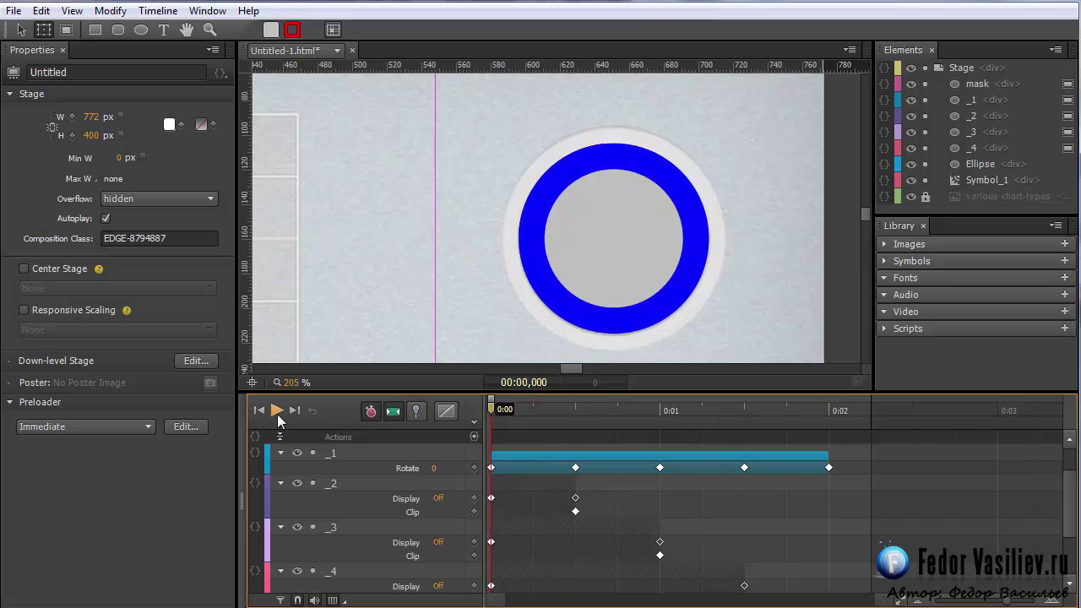
click(277, 411)
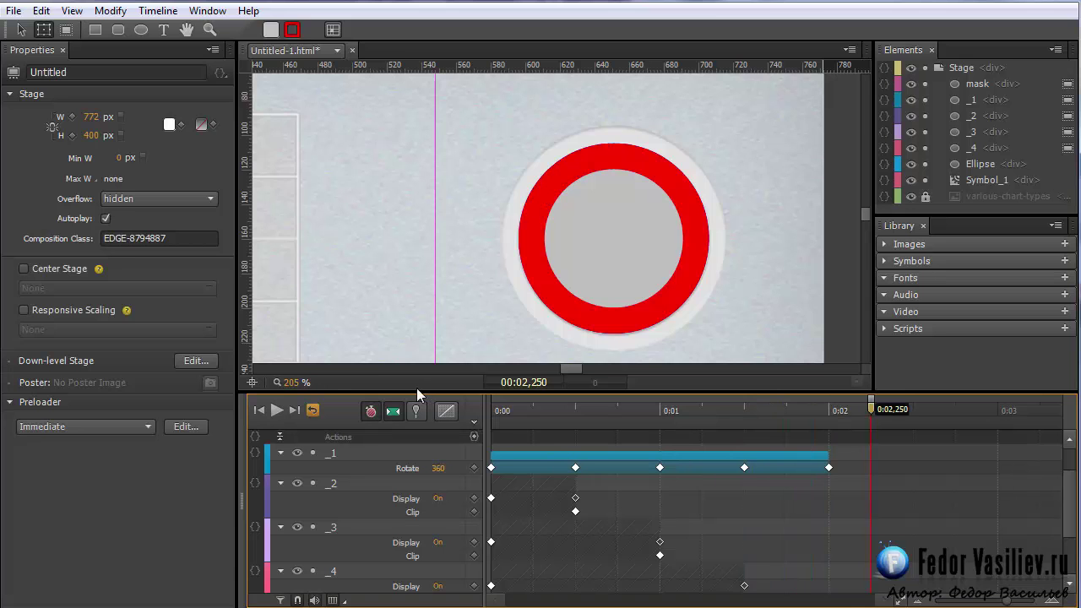
Switch to диаграмма.html and play the finished ring animation in Symbol_2 several times for comparison
click(337, 50)
click(309, 76)
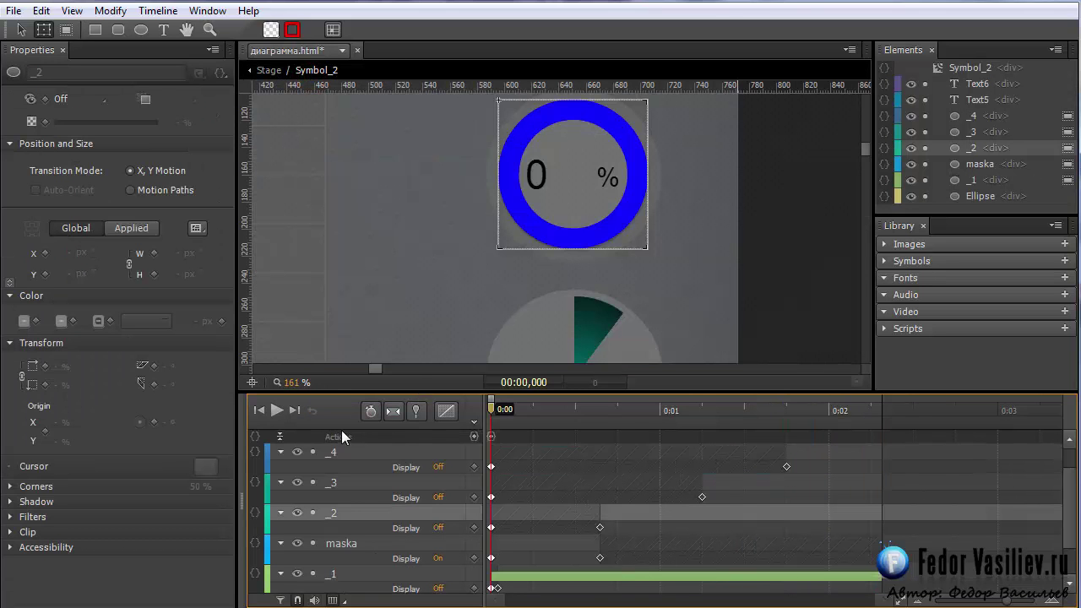
click(277, 416)
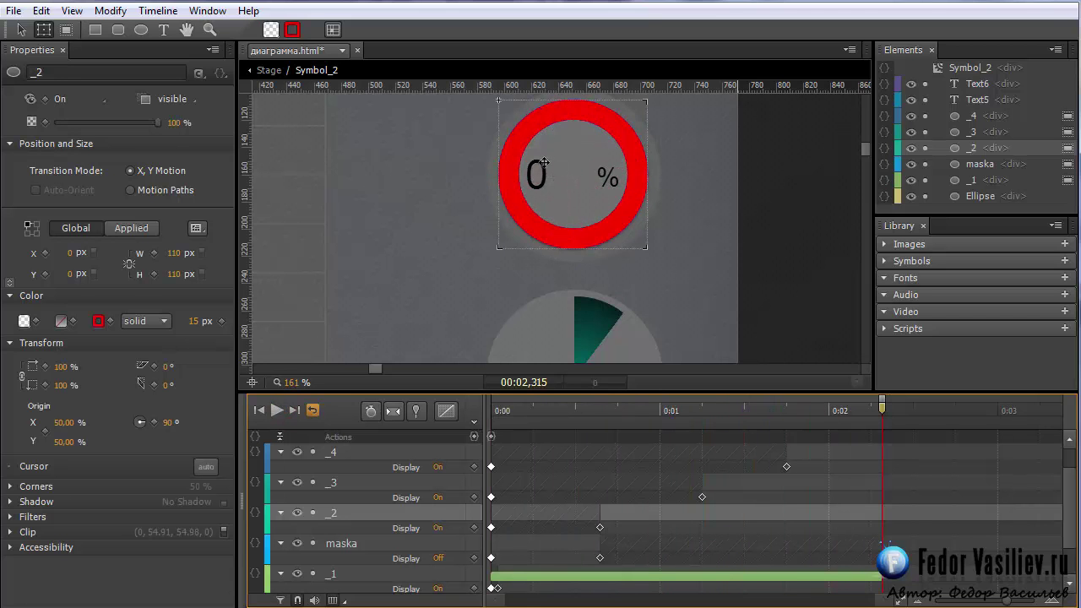
click(276, 410)
click(276, 412)
click(277, 411)
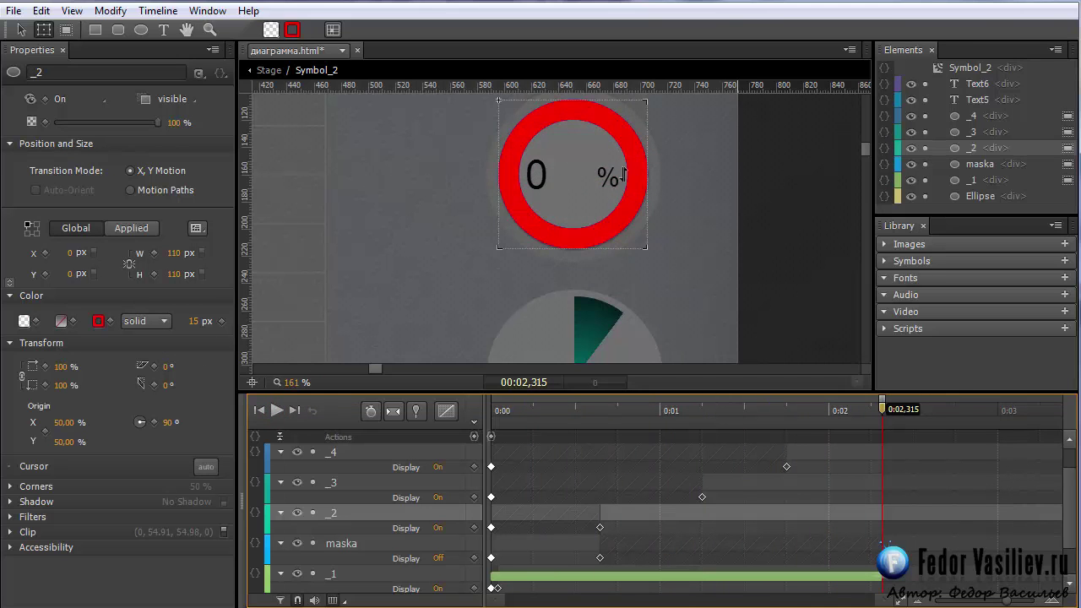
Switch to Untitled-1.html, look through the ring ellipses and set ellipse _1's background color to dark red at 0:00
click(342, 51)
click(301, 97)
click(973, 100)
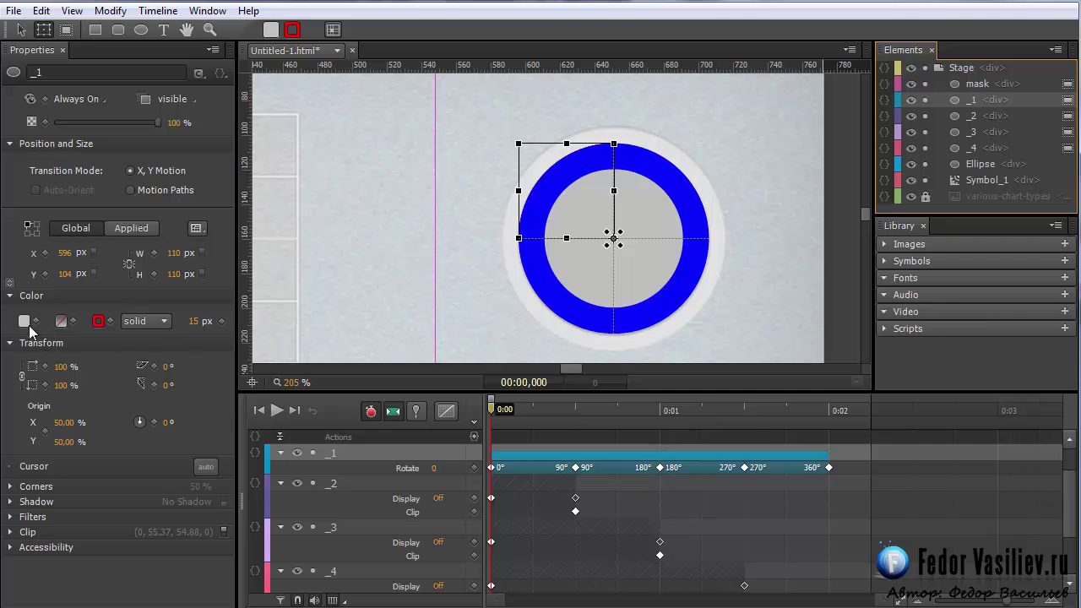
click(969, 120)
click(966, 132)
click(968, 148)
click(968, 132)
click(968, 116)
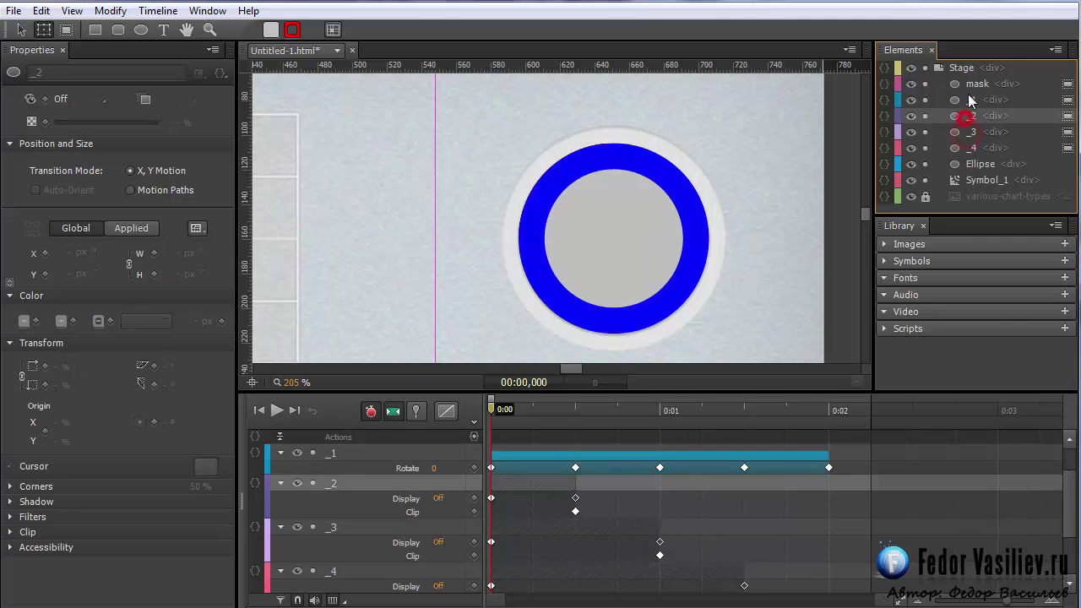
click(969, 100)
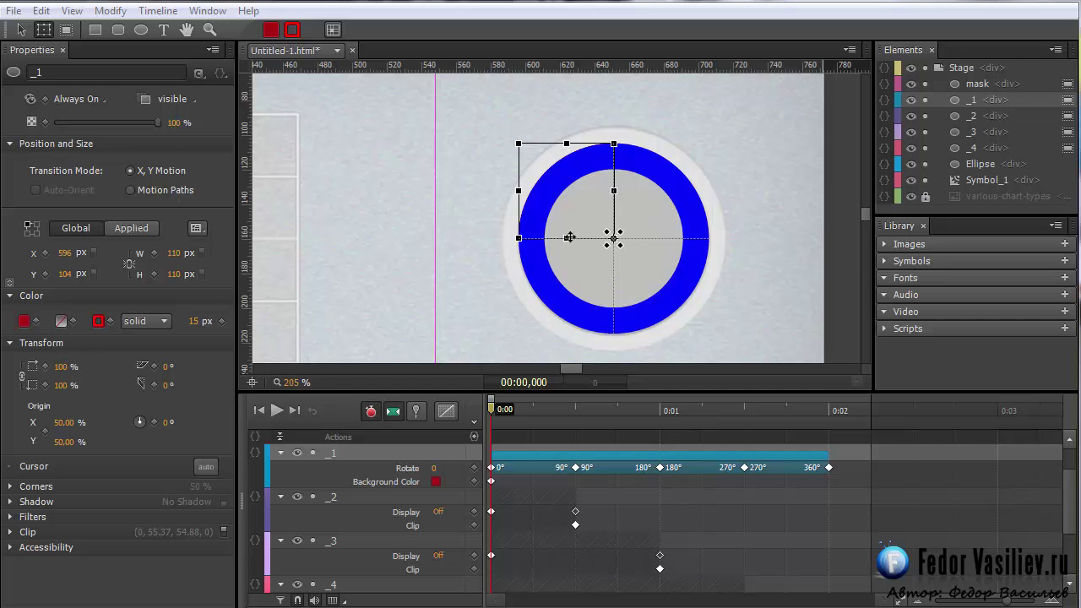
Compare with the ring in диаграмма.html by returning to its Stage and scrubbing the timeline back to 0:00, and reopen Untitled-1.html
click(337, 51)
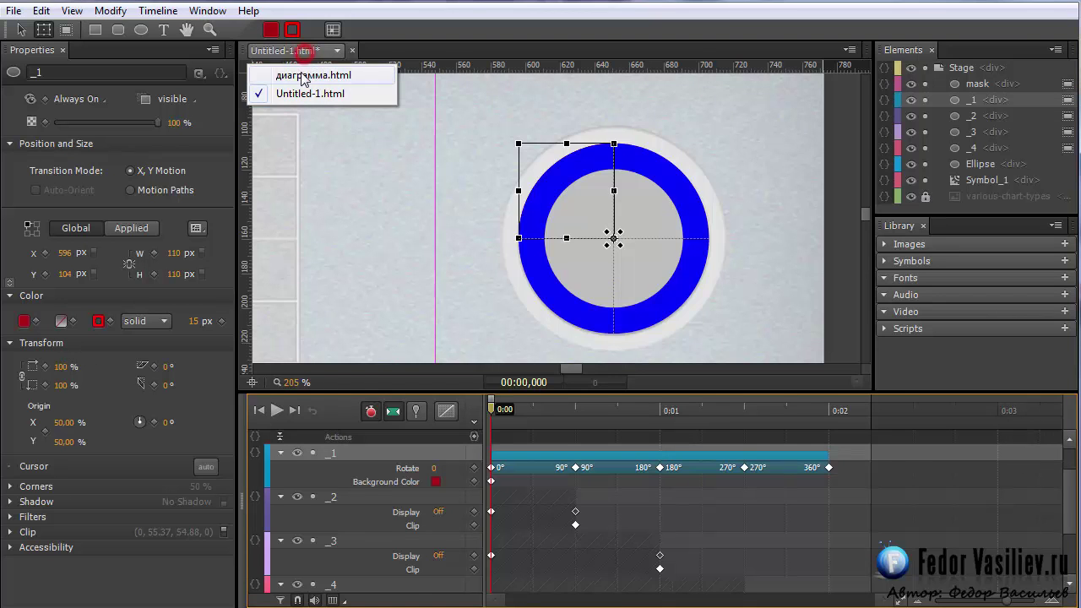
click(300, 74)
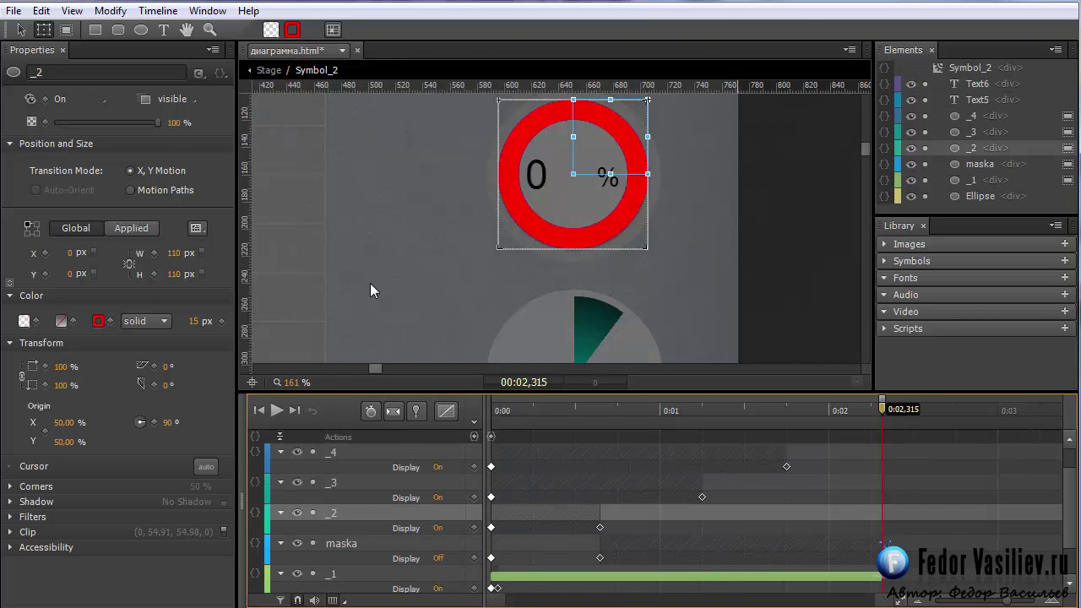
click(268, 70)
drag(651, 463, 836, 464)
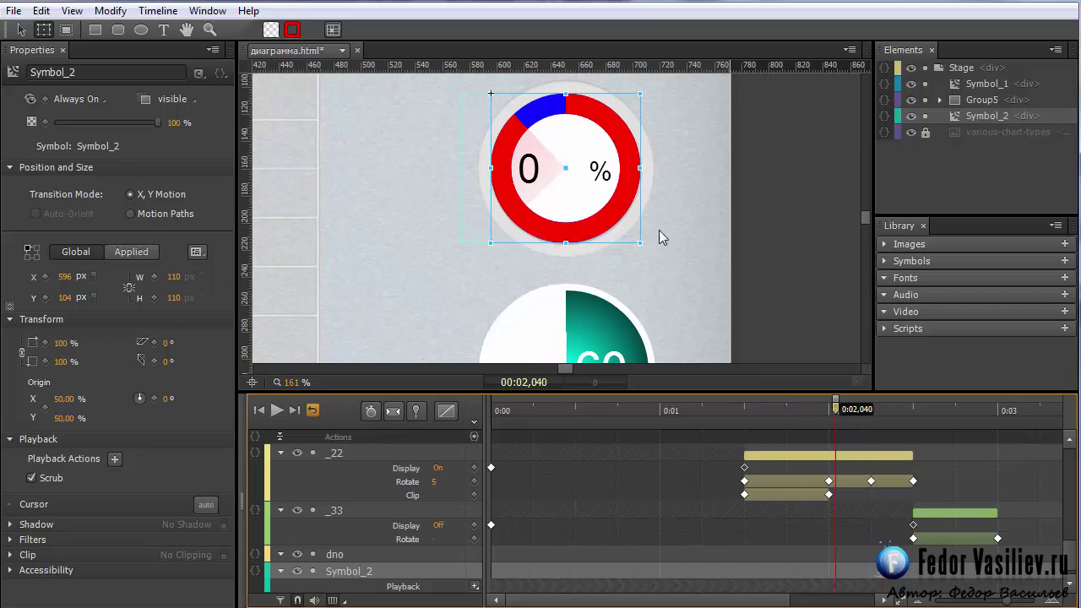
drag(832, 412, 491, 411)
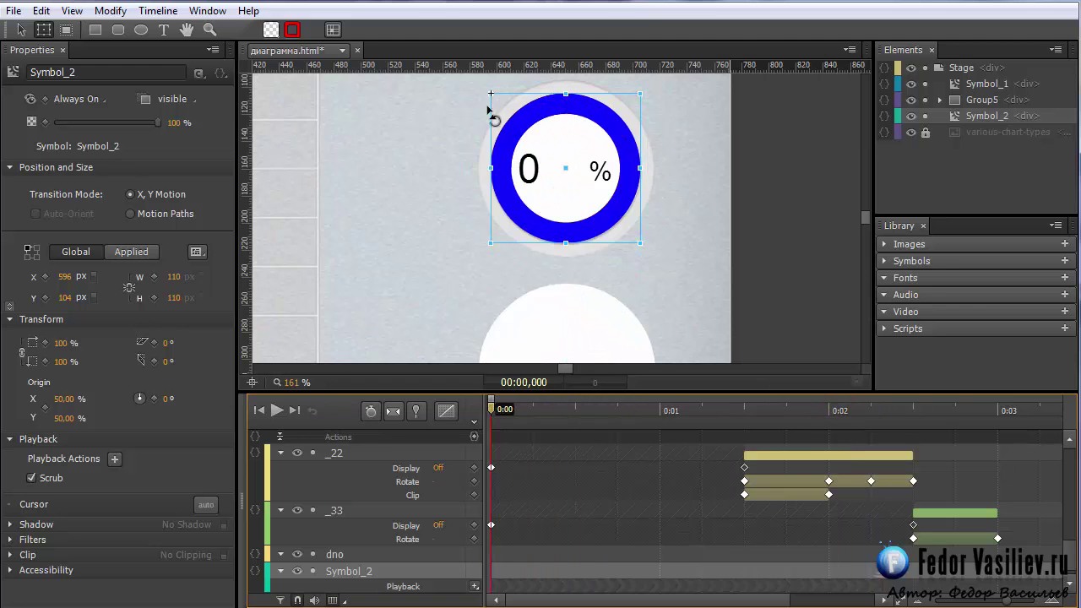
click(285, 51)
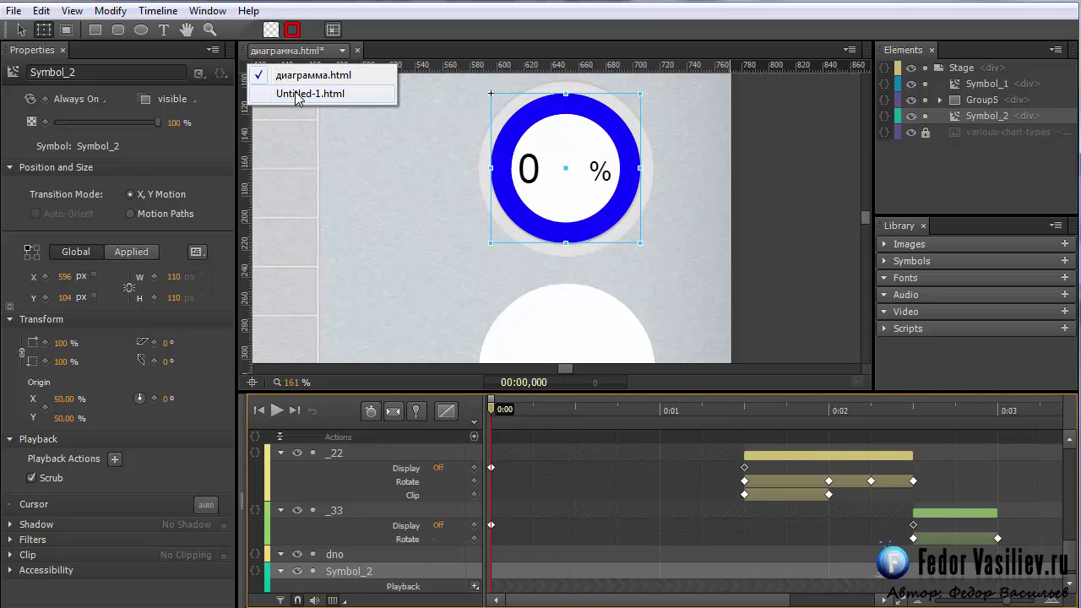
click(298, 93)
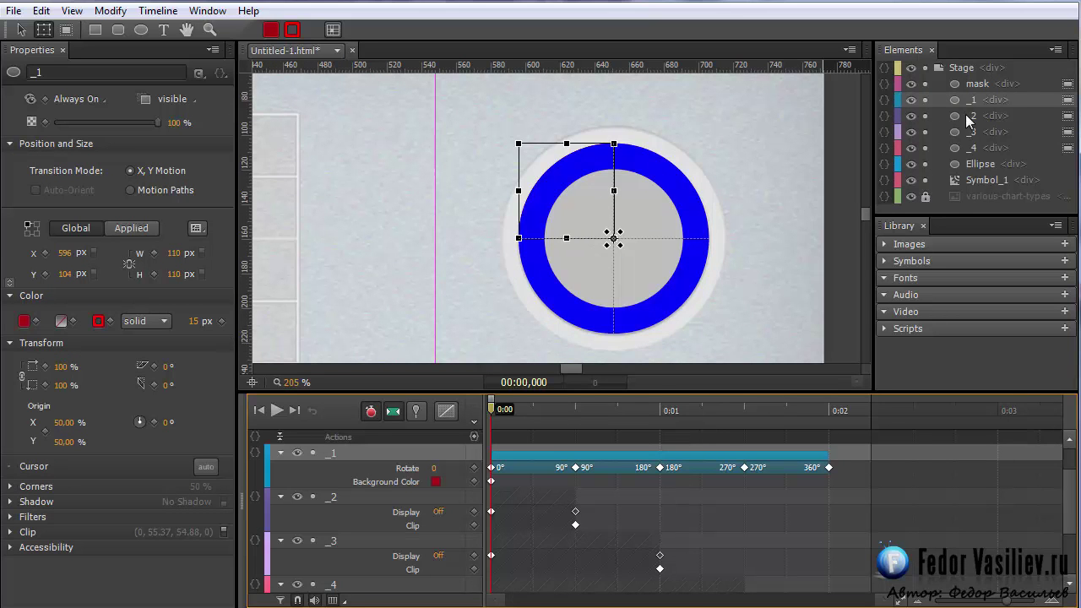
Set the background colour of element _1 to white, rgba(255,255,255,1.00)
key(v)
click(24, 321)
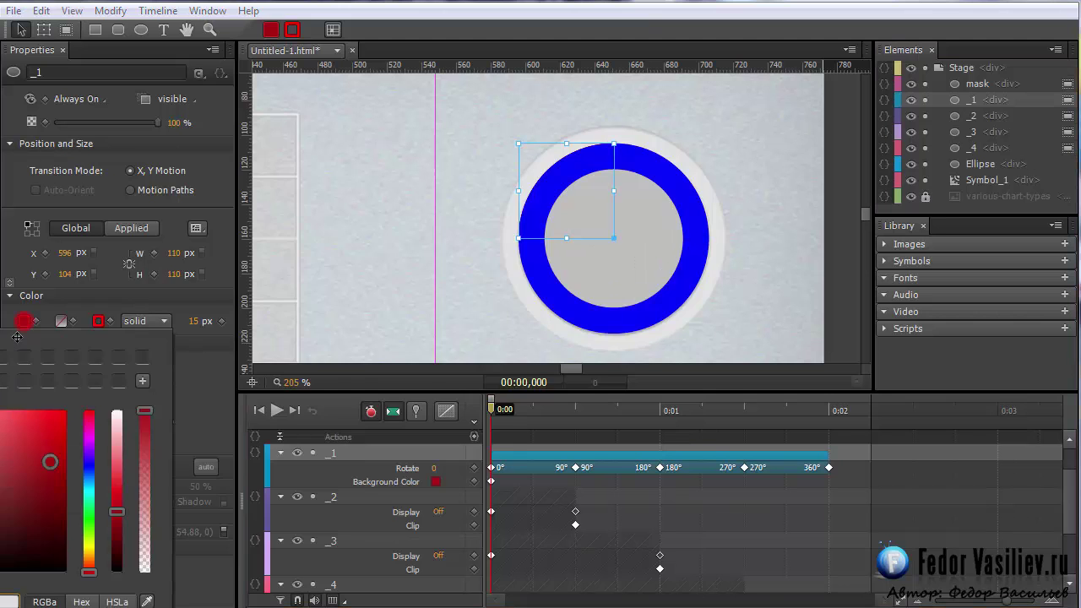
mouse_move(318, 336)
mouse_down()
mouse_move(276, 282)
mouse_move(209, 251)
mouse_move(224, 248)
mouse_up()
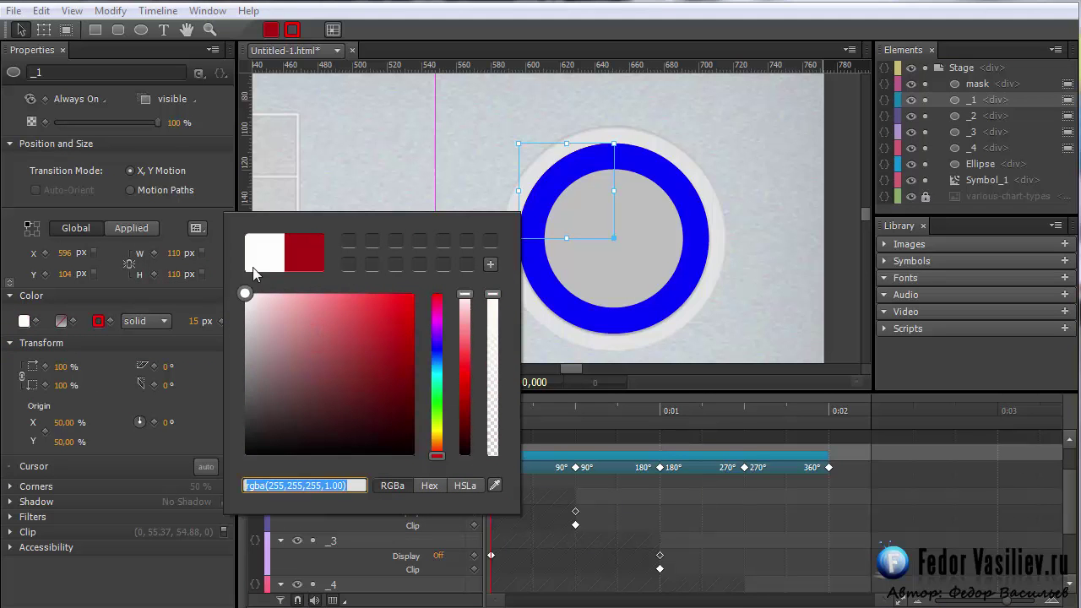
click(446, 184)
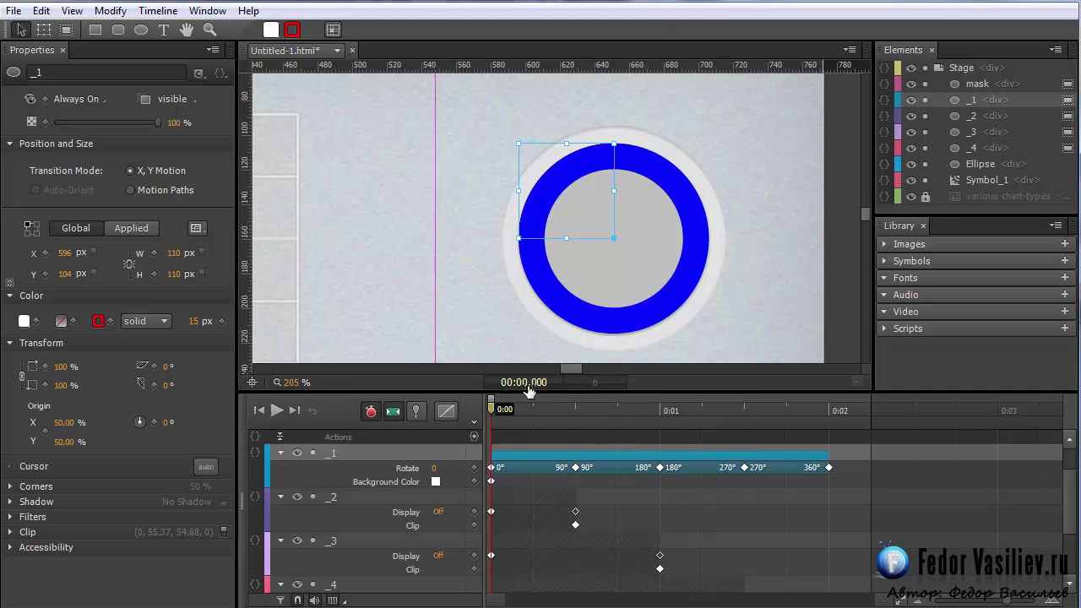
At 0:00.500, give element _1 a 270° linear gradient from rgba(255,178,178,1.00) to white
drag(494, 421, 670, 437)
key(space)
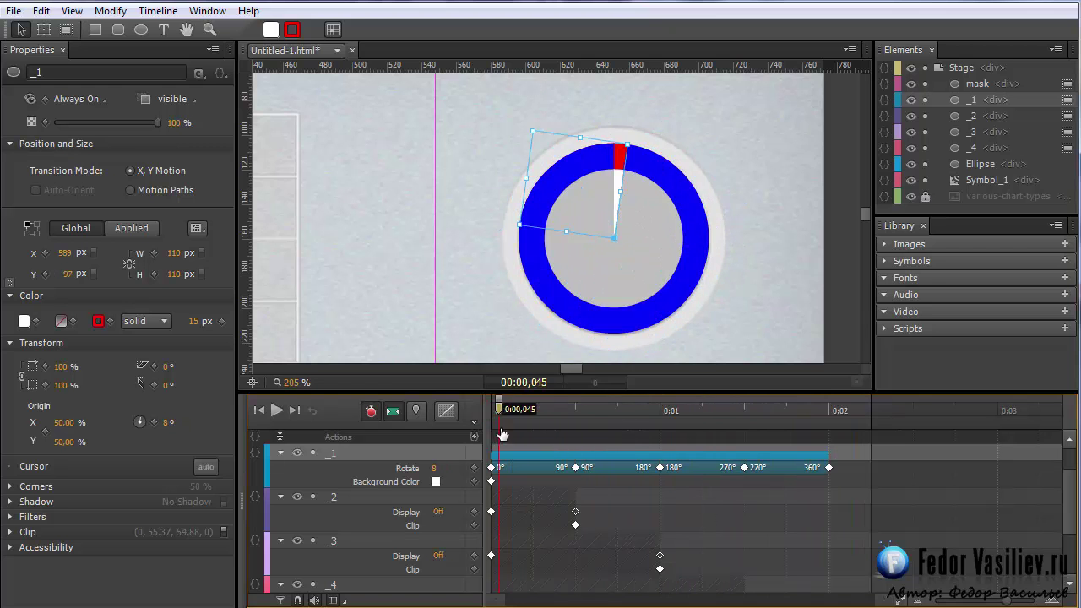
drag(488, 413, 577, 417)
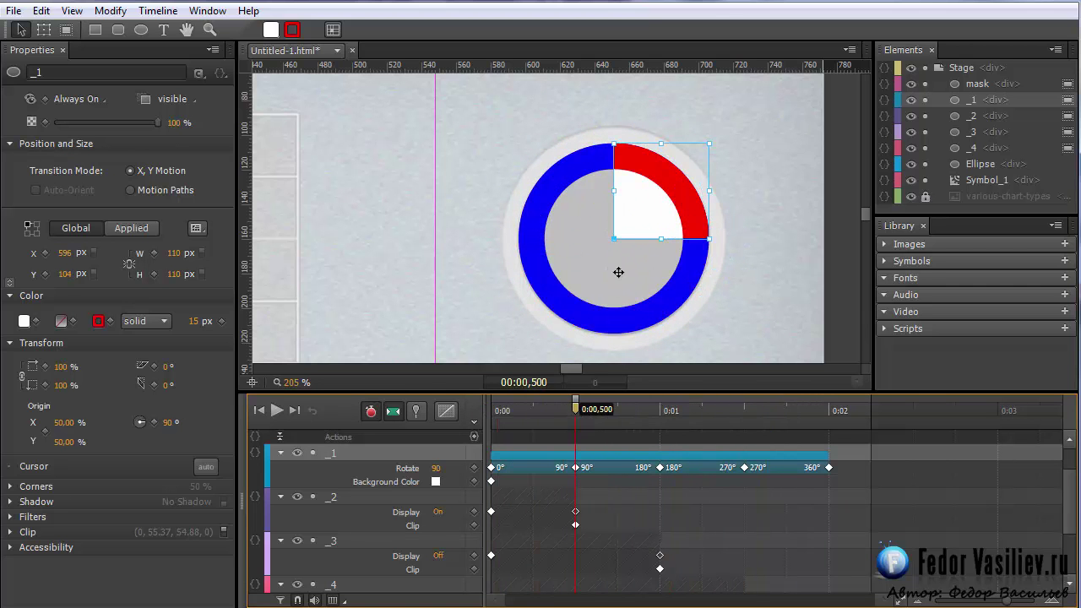
click(64, 321)
drag(27, 356, 320, 229)
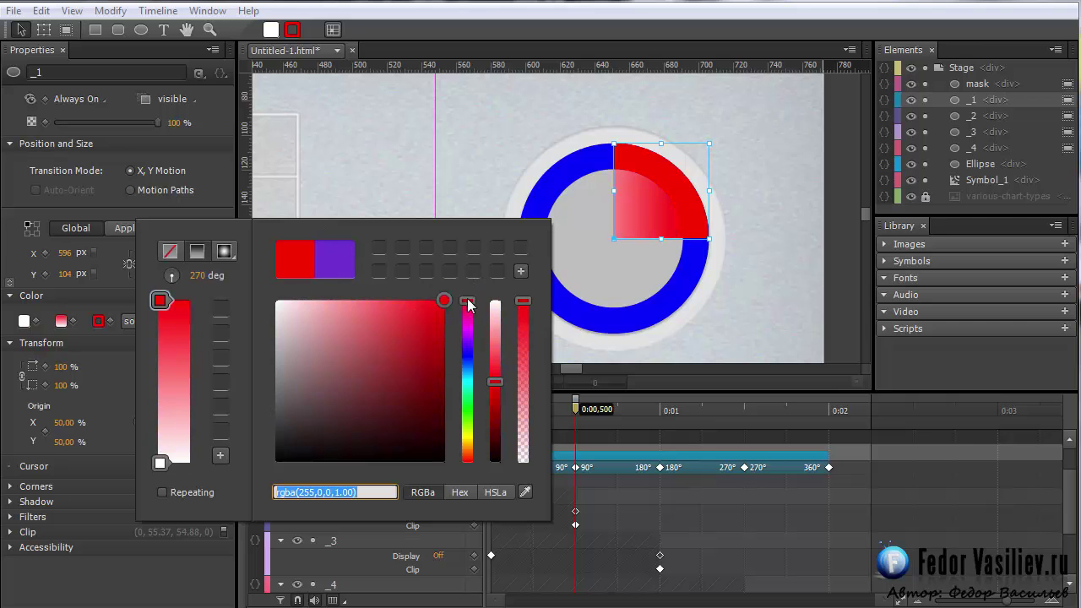
drag(446, 298, 326, 276)
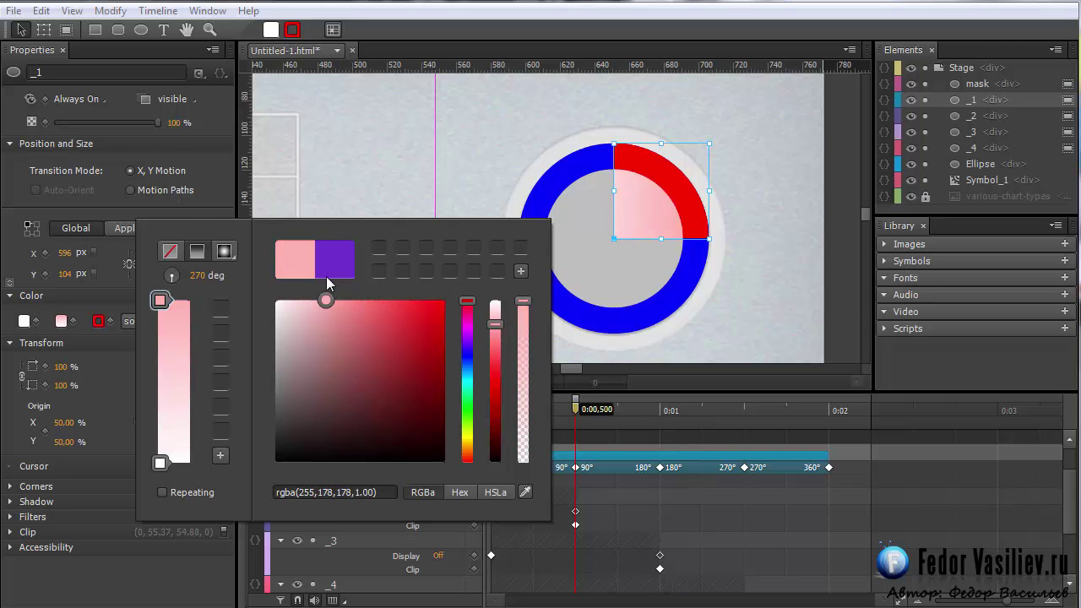
click(347, 174)
Play the ring animation from the start to check the gradient on element _1
drag(583, 409, 475, 450)
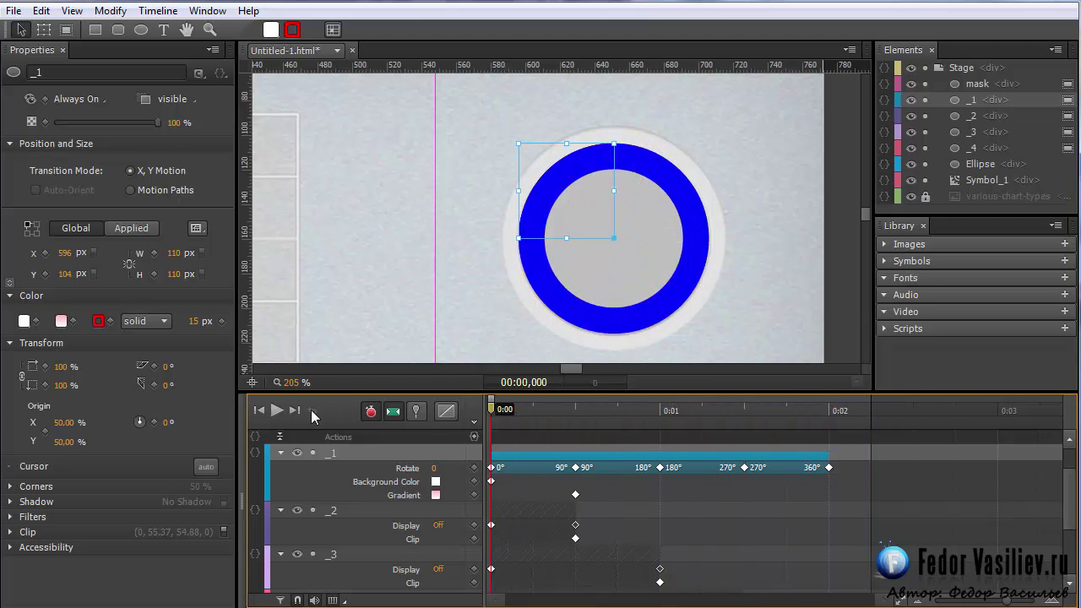
click(341, 347)
key(space)
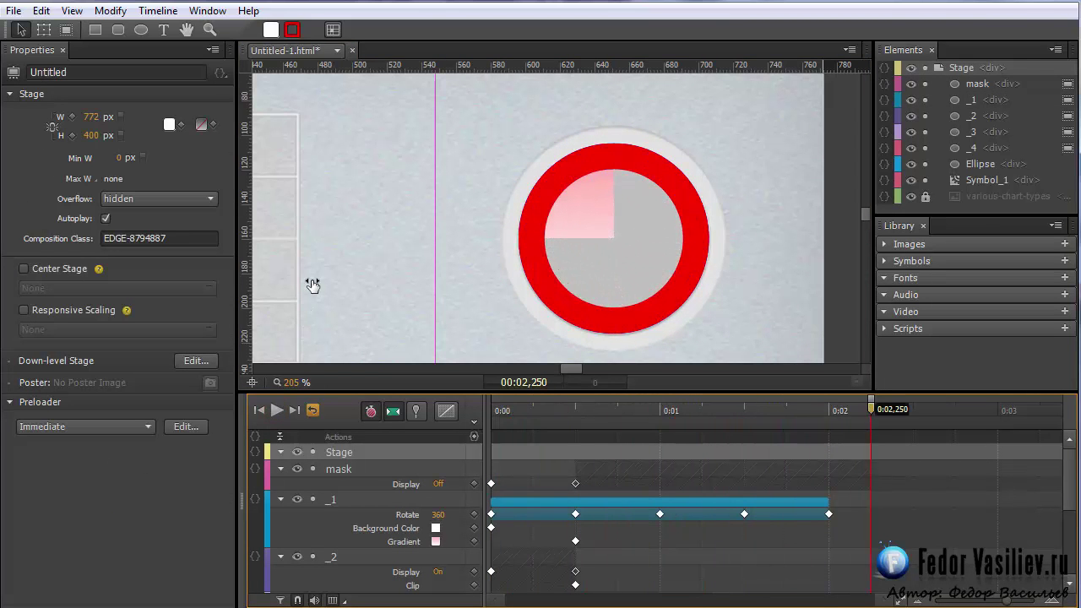
Animate element _1 from 0:01.675 to 0:02 to a grey rgba(192,192,192,1.00) background with its gradient removed
drag(813, 409, 775, 458)
click(971, 100)
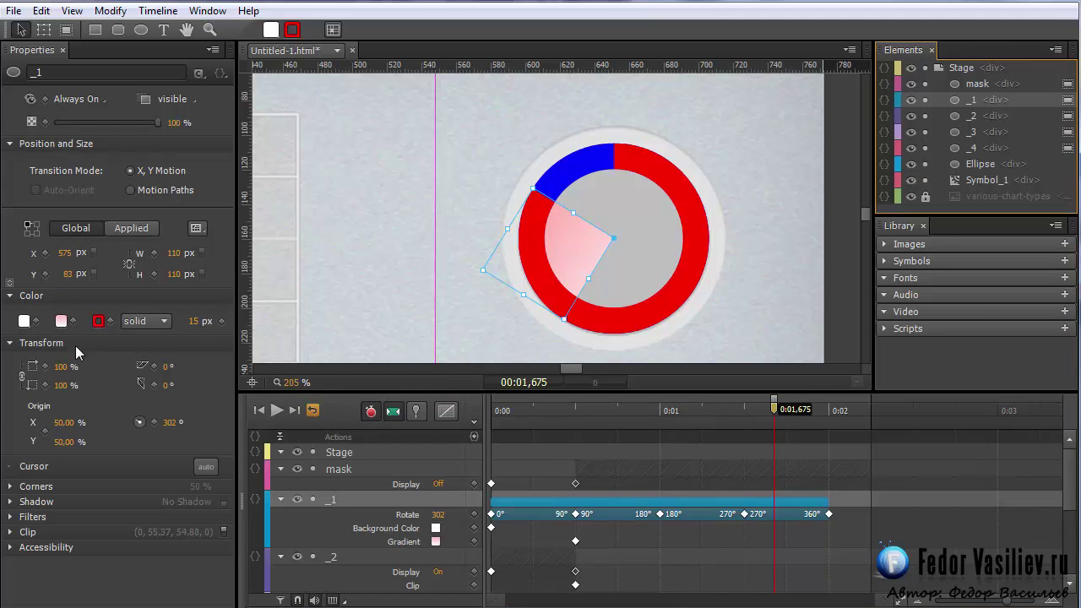
mouse_move(782, 416)
mouse_down()
mouse_move(811, 411)
mouse_move(778, 413)
mouse_up()
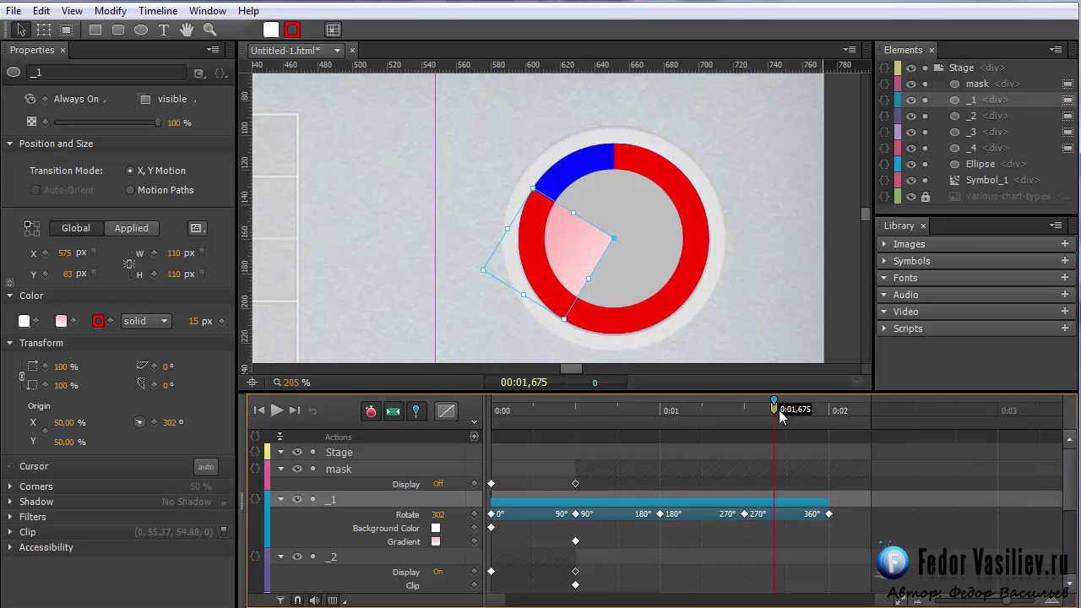
drag(770, 409, 828, 433)
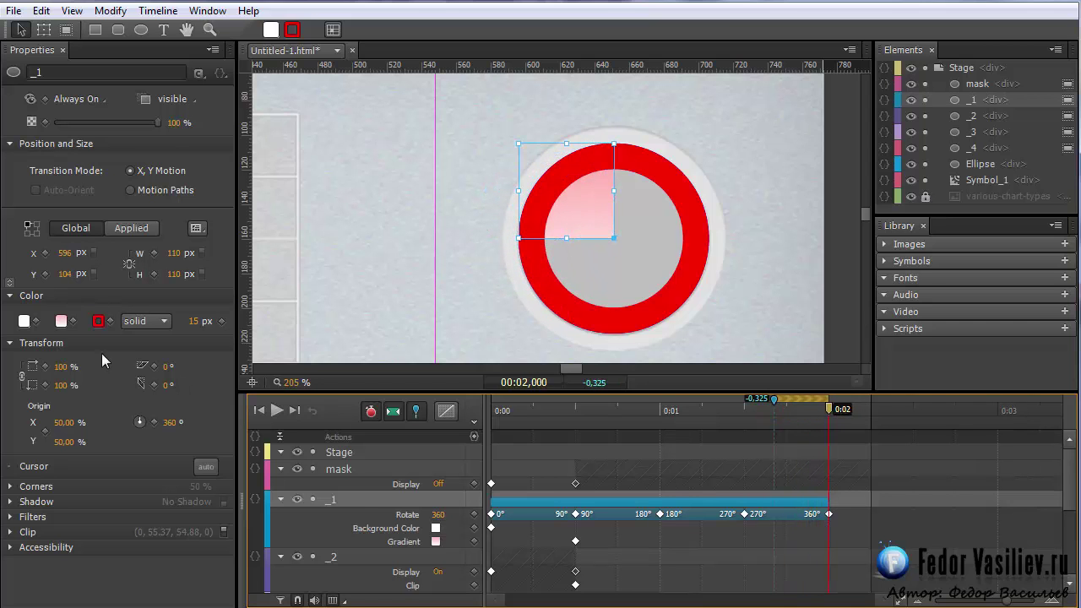
click(61, 321)
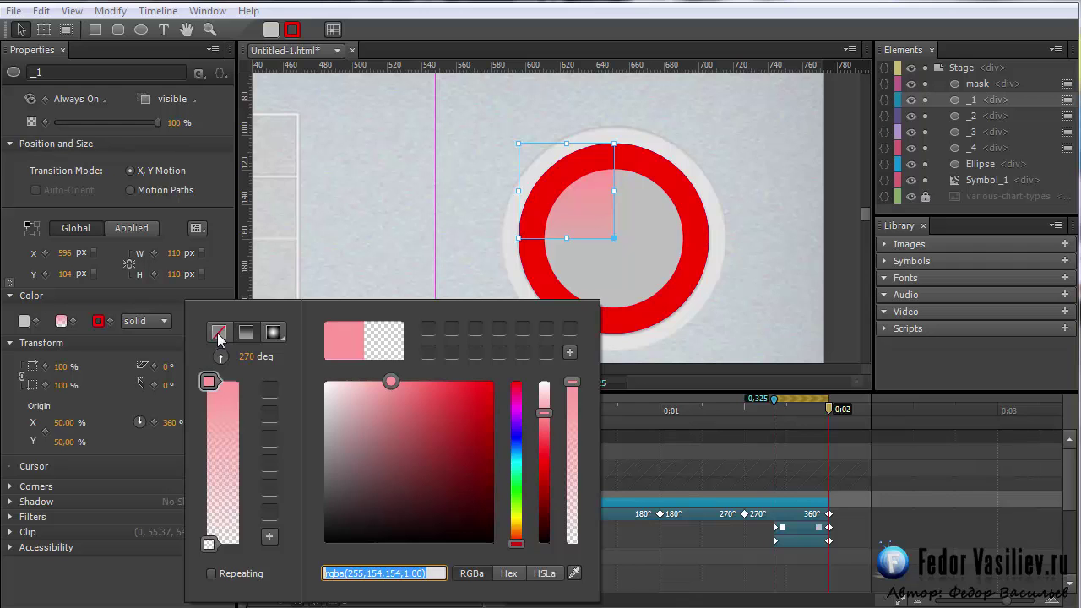
click(218, 334)
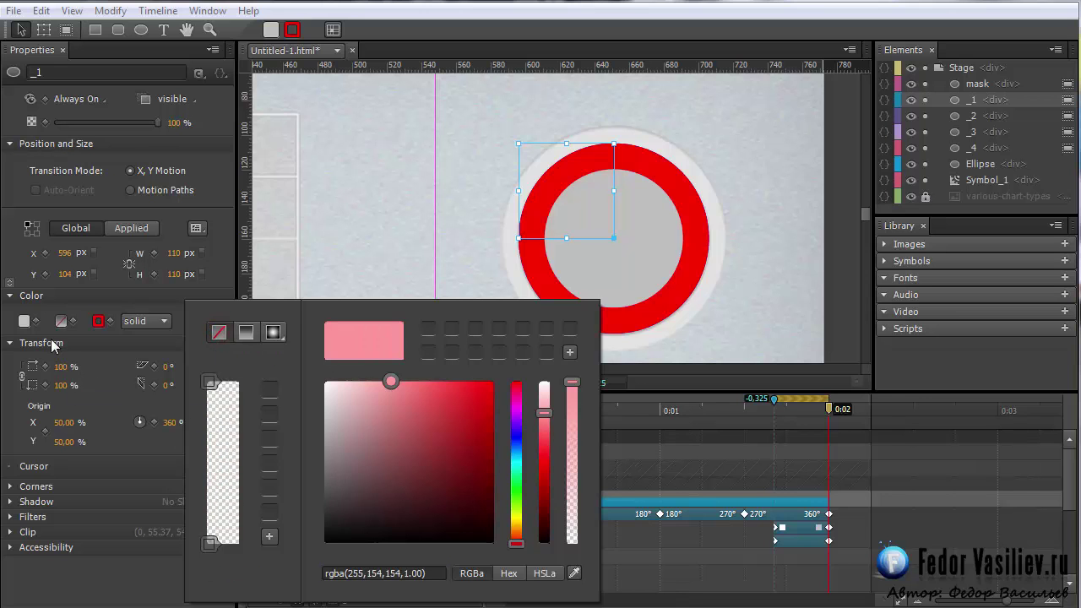
click(68, 302)
click(24, 321)
click(98, 319)
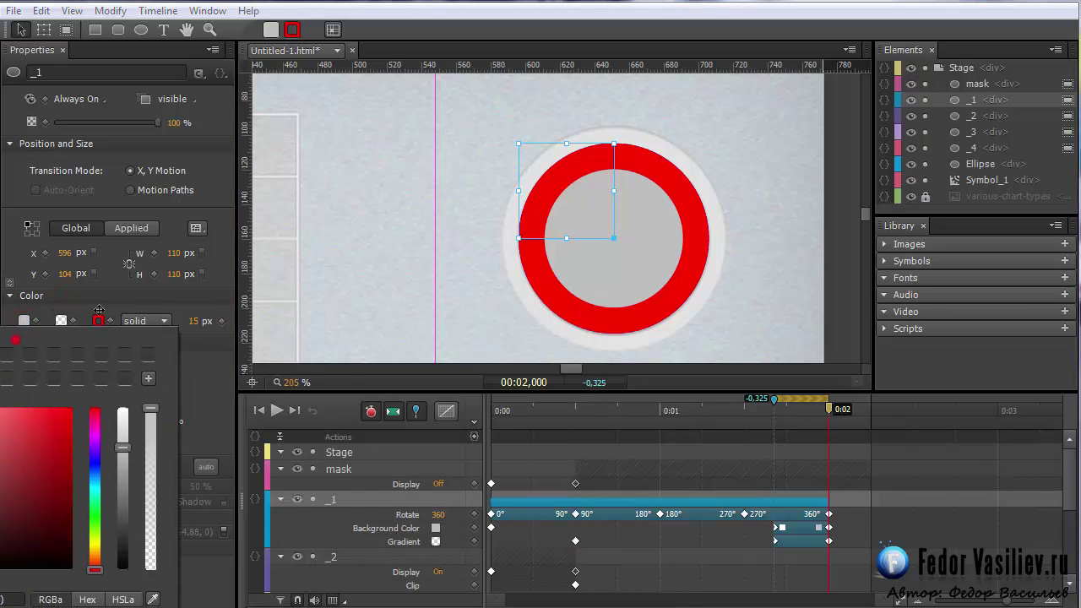
click(324, 538)
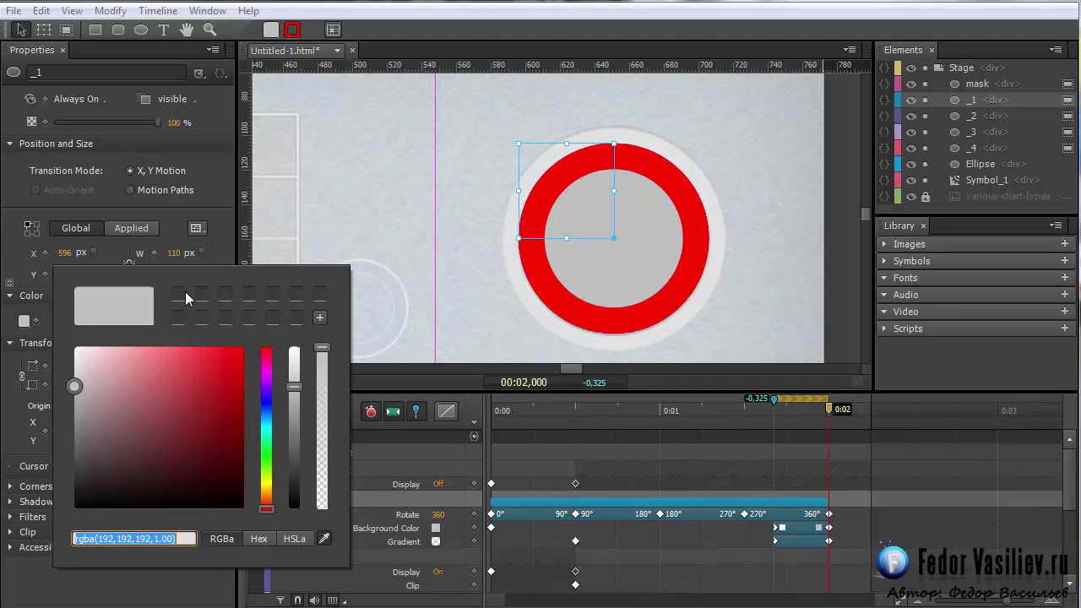
click(301, 11)
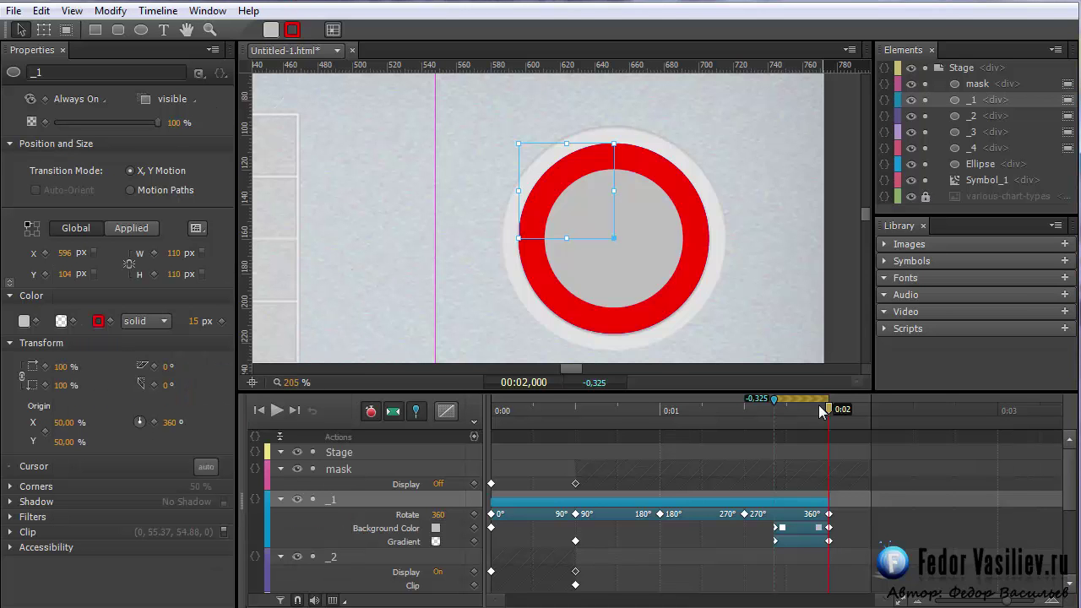
Preview the end of the ring animation to check the fade of element _1 to grey
drag(818, 405, 773, 409)
key(space)
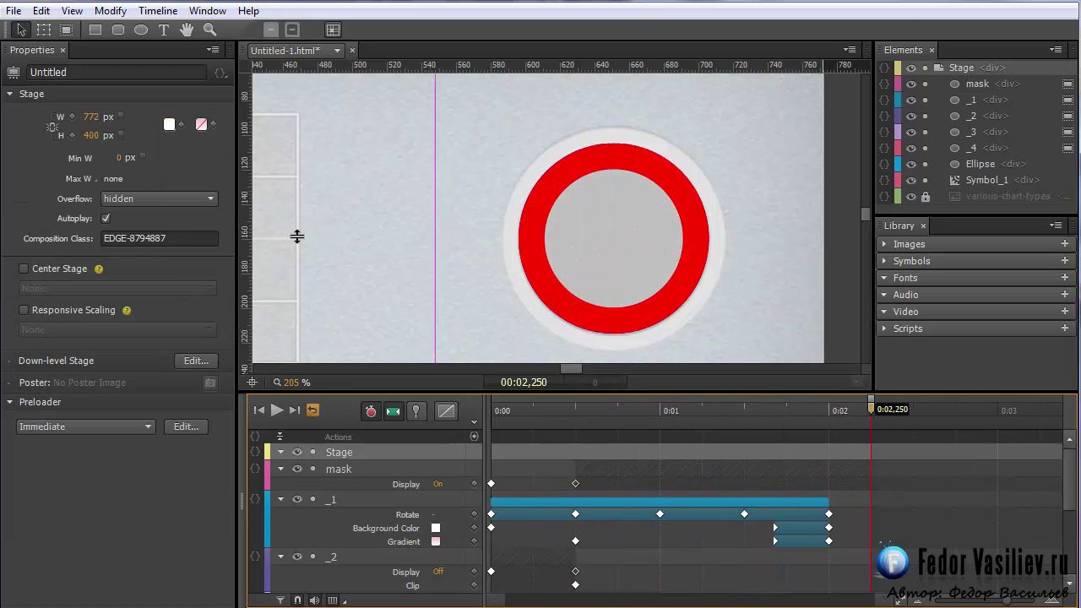
mouse_move(826, 408)
mouse_down()
mouse_move(753, 409)
mouse_move(830, 426)
mouse_up()
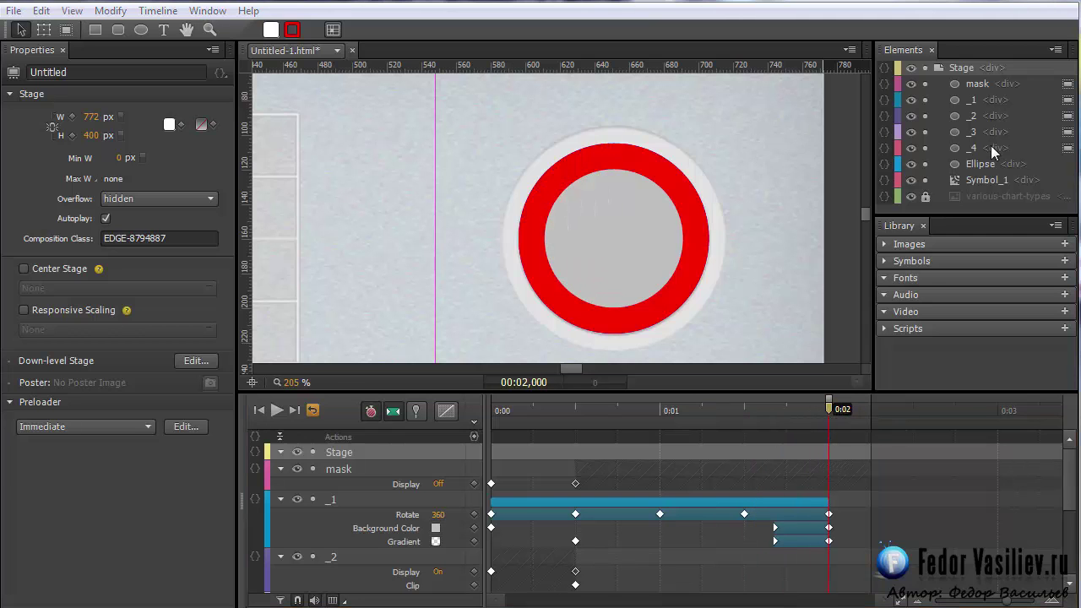
Convert mask, _1, _2, _3, _4 and Ellipse into one symbol with an autoplaying timeline and open it for editing
click(964, 85)
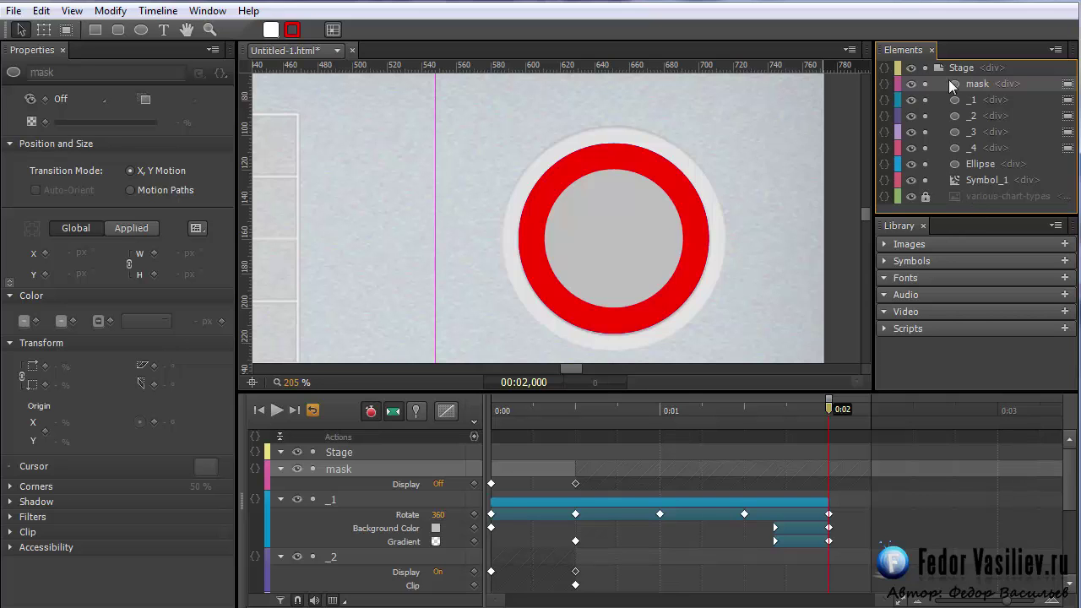
click(963, 167)
right_click(969, 170)
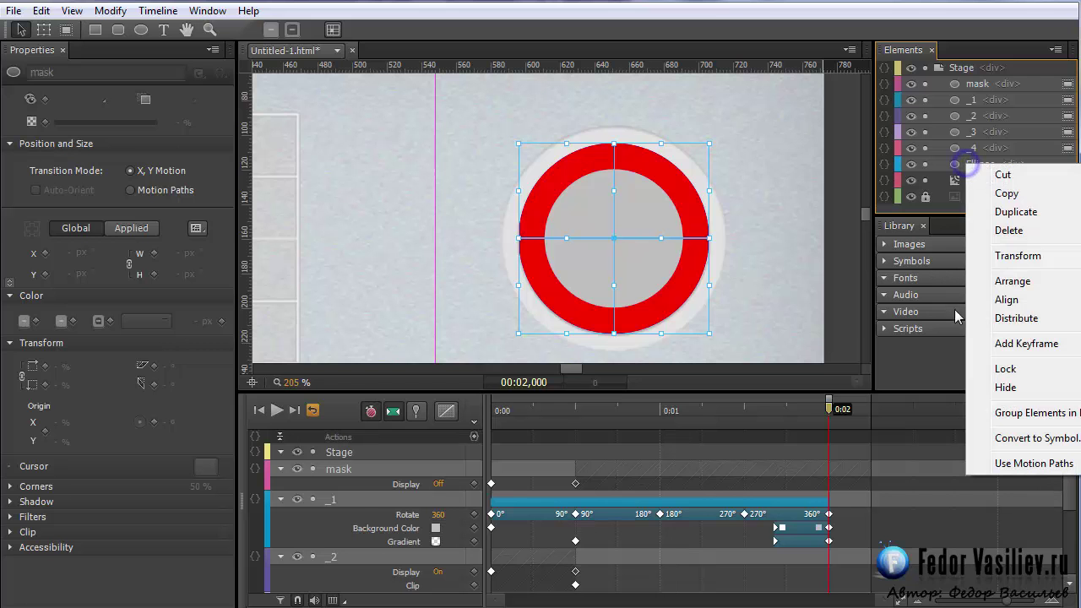
click(1018, 438)
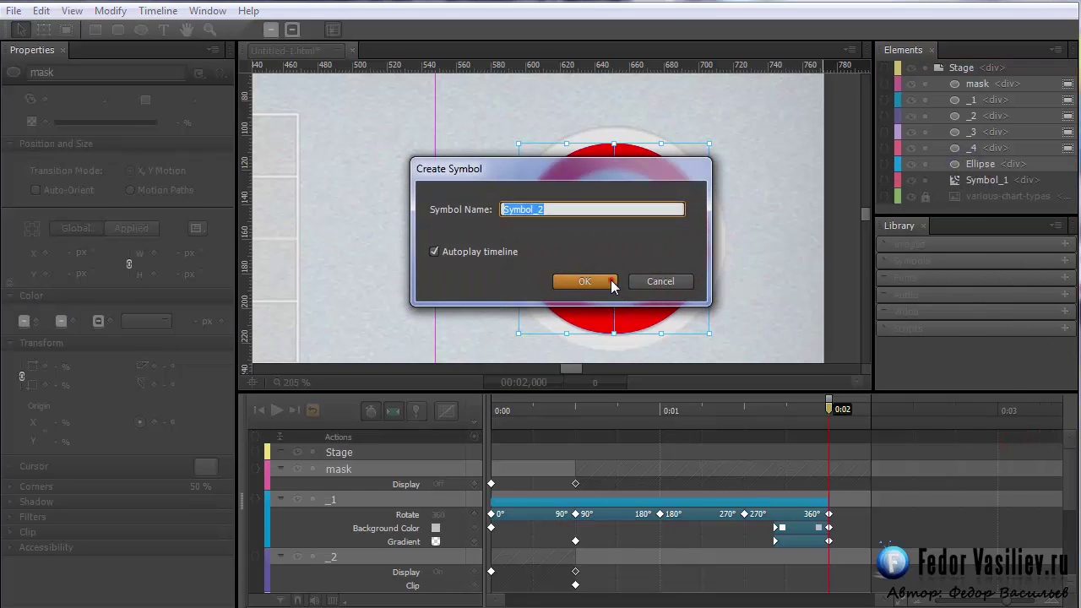
key(Return)
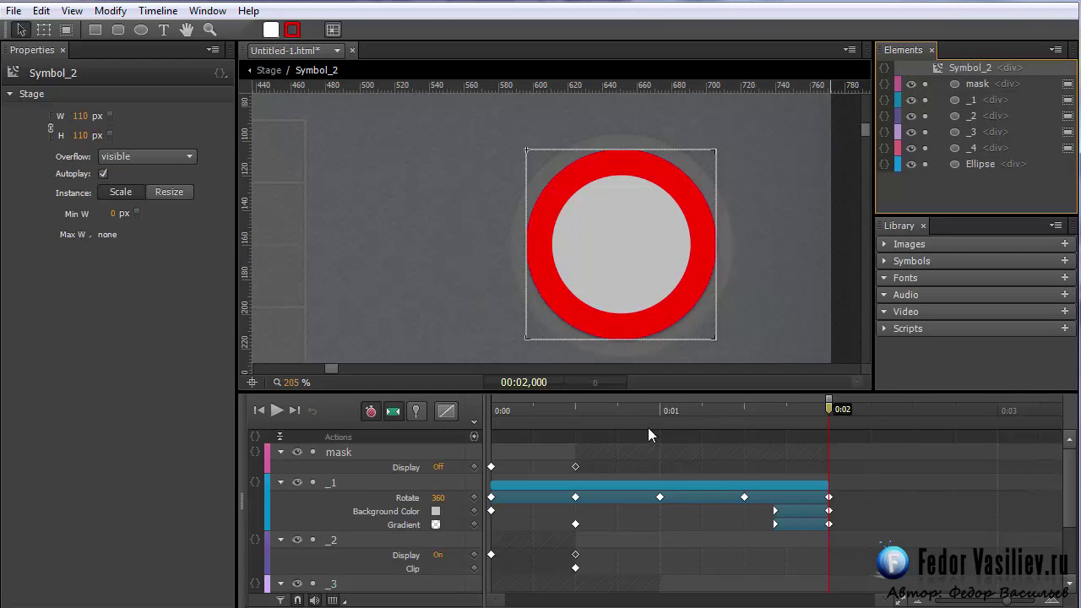
At 0:00, add a text box about 54 × 27 px reading "100" inside the ring
drag(585, 411, 489, 422)
click(164, 30)
drag(562, 220, 656, 267)
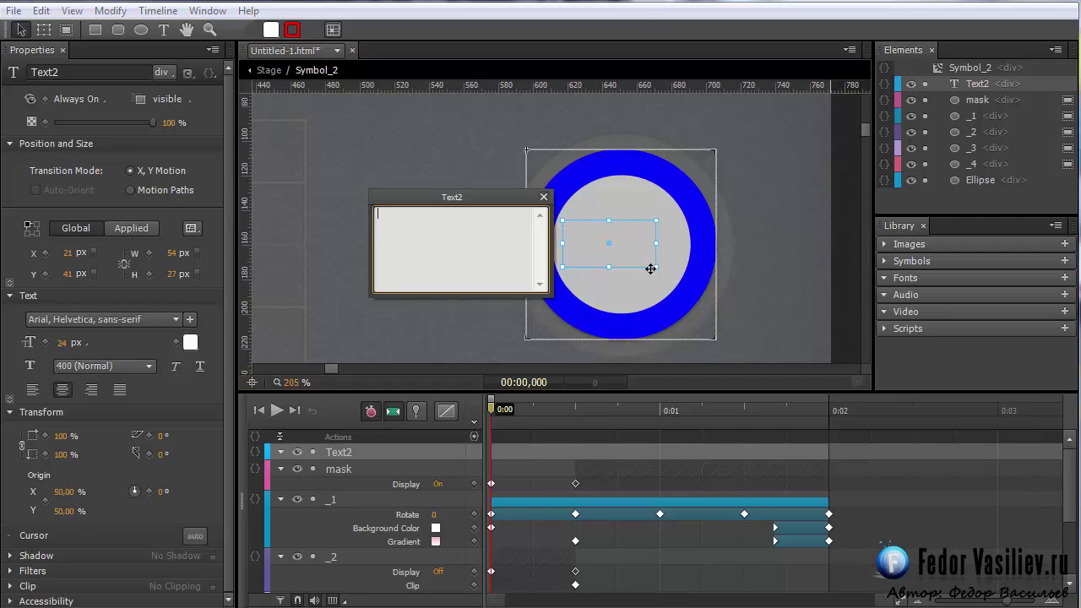
text(110)
key(BackSpace)
key(BackSpace)
text(00)
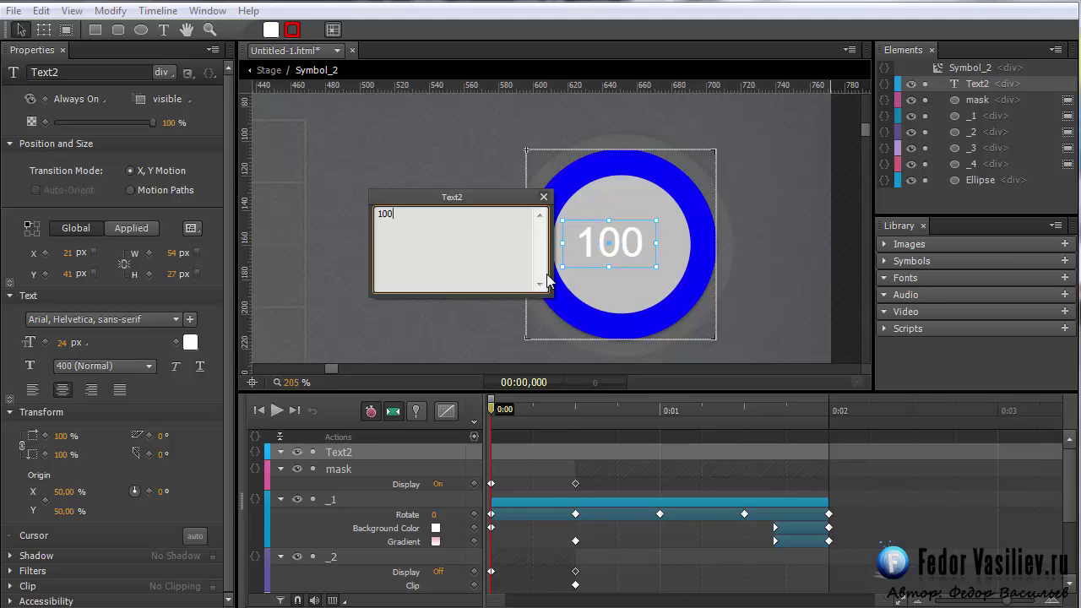
click(543, 197)
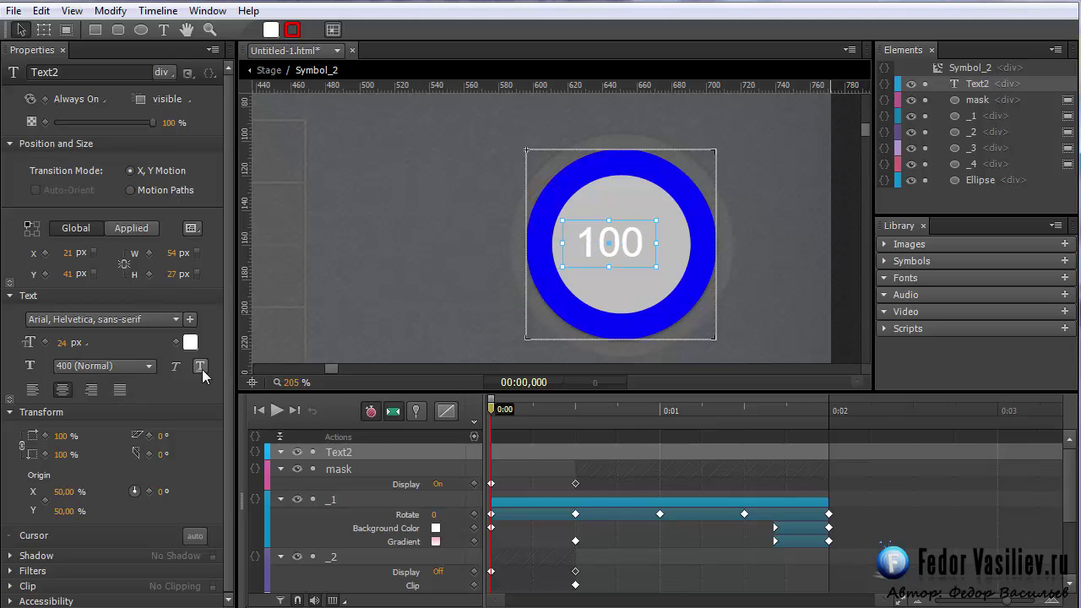
Change the colour of the "100" text to bright red
click(190, 343)
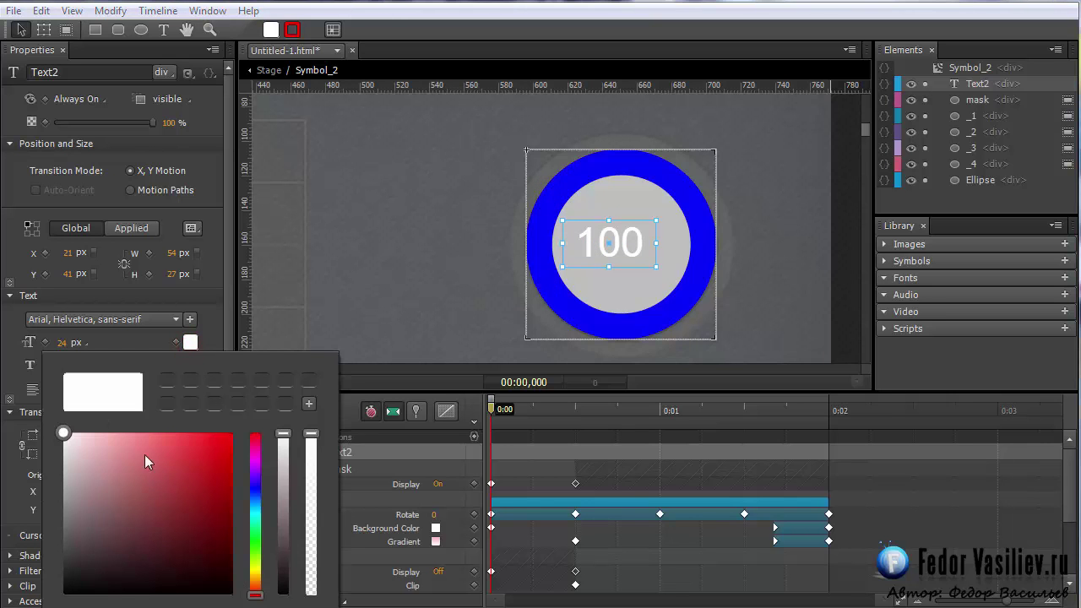
mouse_move(168, 485)
mouse_down()
mouse_move(222, 501)
mouse_move(258, 429)
mouse_move(97, 446)
mouse_move(243, 398)
mouse_up()
drag(284, 544, 283, 600)
click(237, 433)
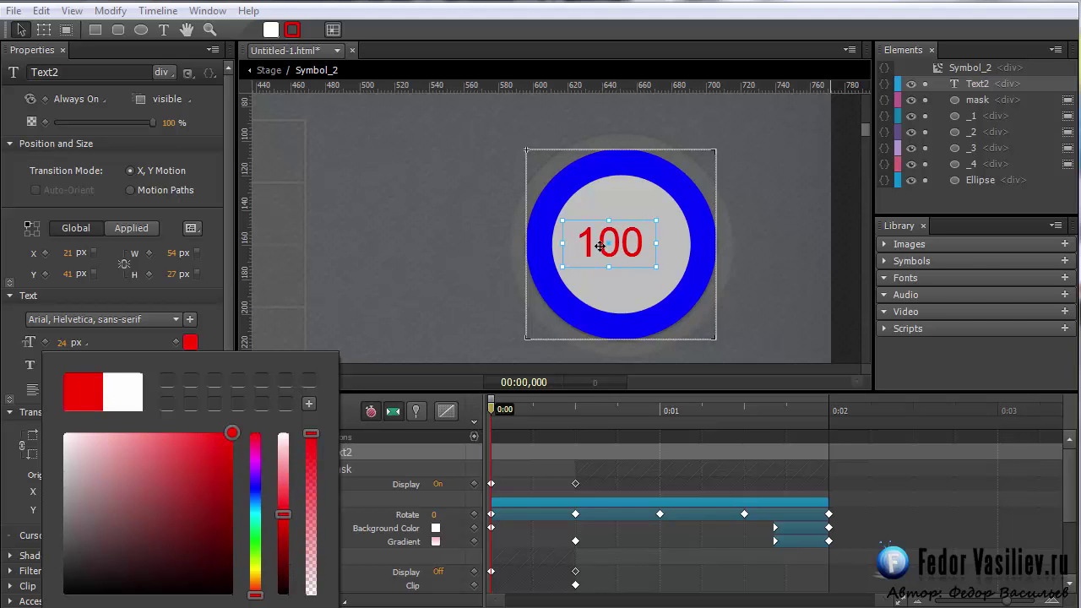
click(205, 452)
drag(199, 458, 233, 429)
click(963, 77)
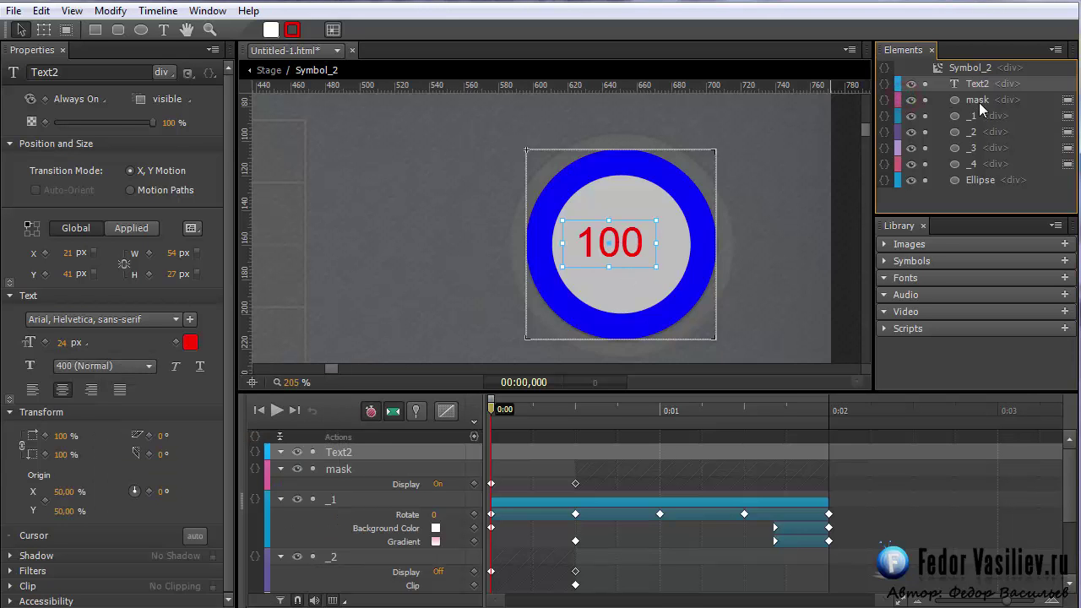
Add a separate "%" text box about 20 × 27 px and place it just right of the "100"
click(979, 101)
click(971, 69)
click(164, 29)
drag(671, 221, 706, 267)
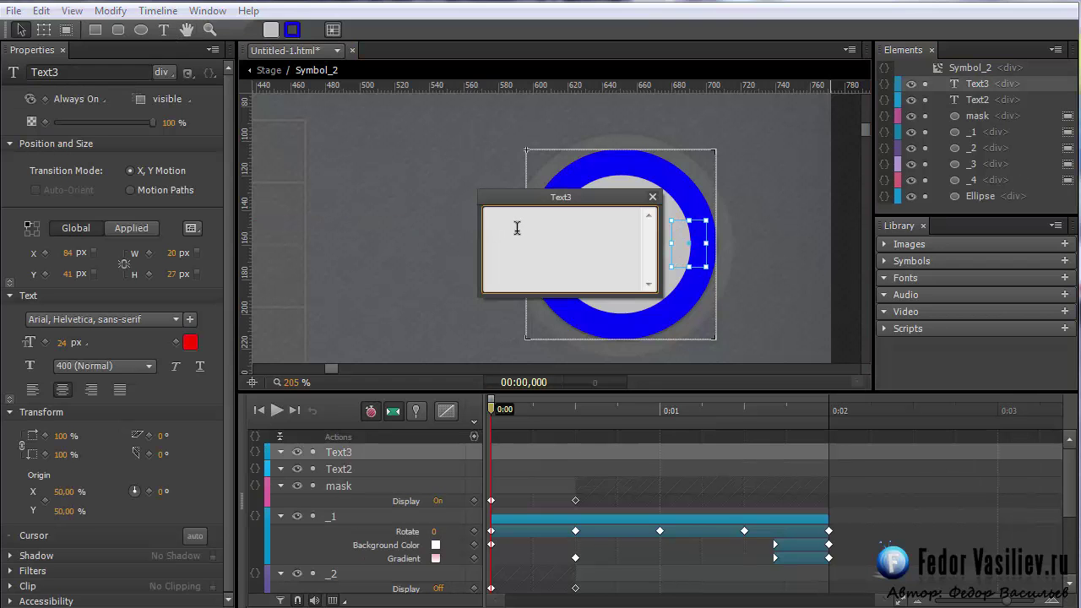
text(%)
click(653, 197)
drag(692, 253, 662, 253)
click(582, 276)
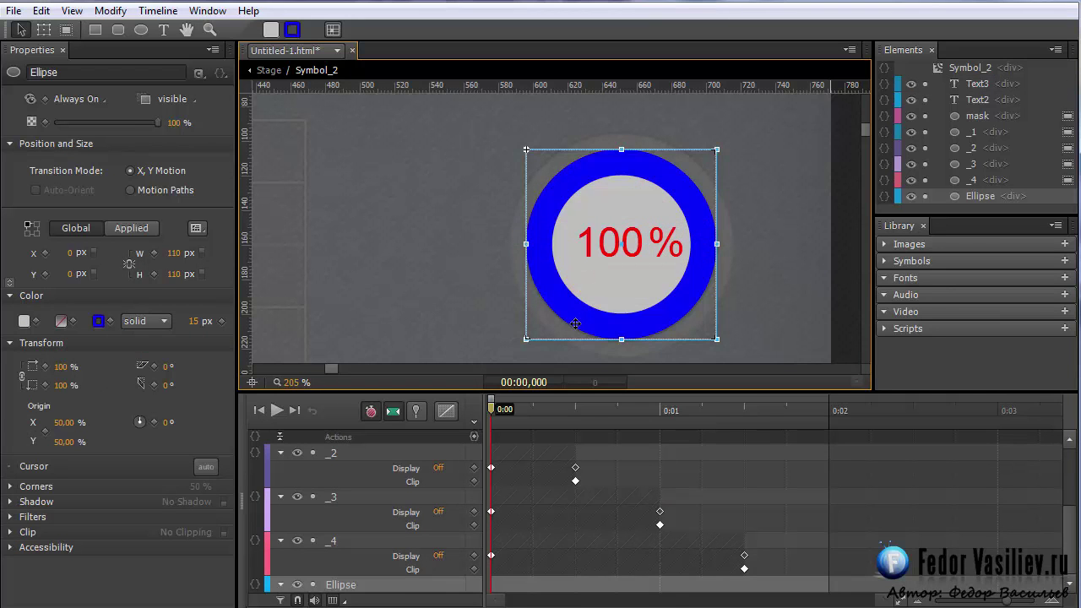
Shift the "100" text to X 16 px and move the "%" with it to centre both inside the ring
click(601, 247)
drag(594, 245, 583, 245)
click(653, 277)
drag(674, 244, 665, 249)
click(623, 290)
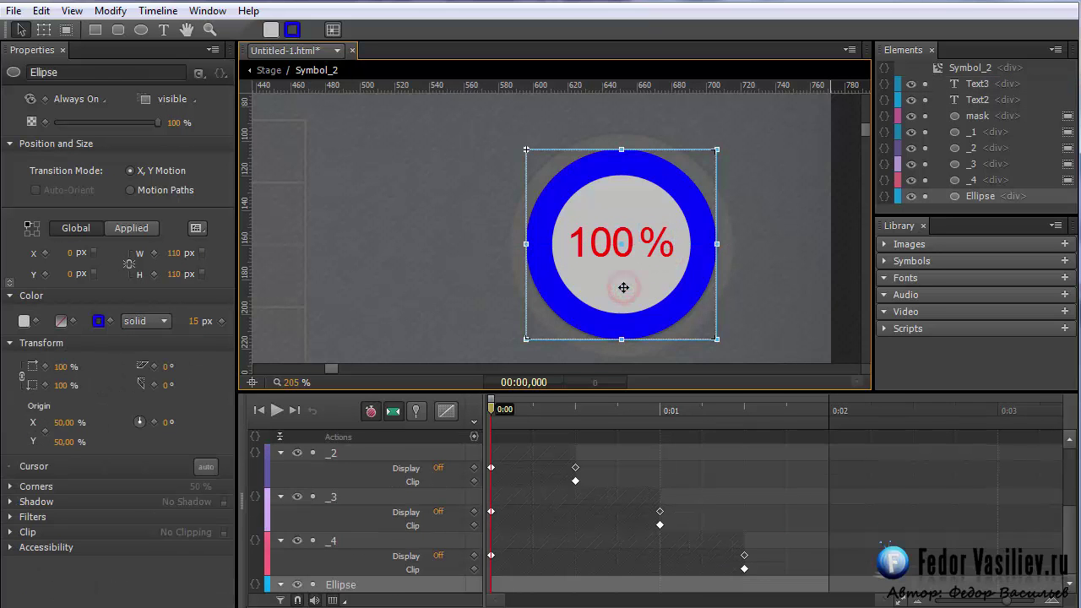
Select the "100" text, switch to Notepad++ and copy the whole counter script from треки.txt
click(606, 245)
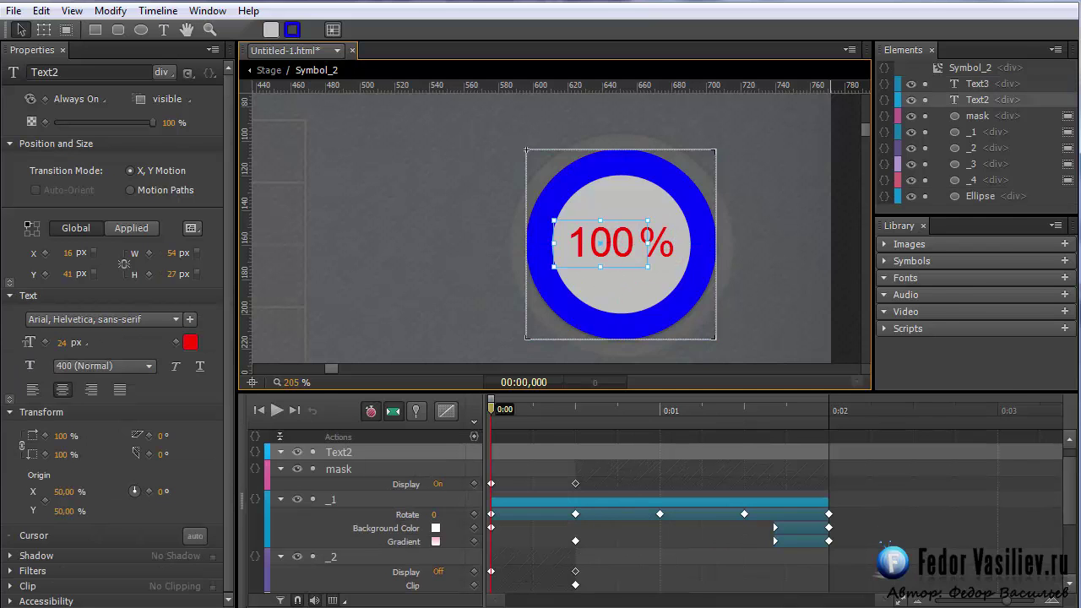
key(alt+Tab)
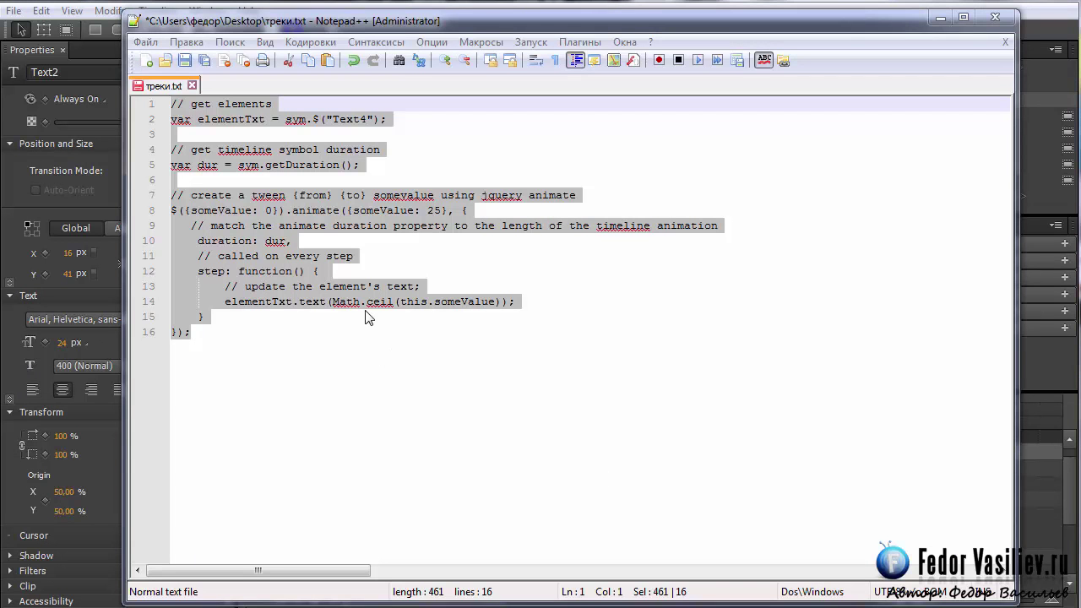
right_click(292, 283)
click(350, 315)
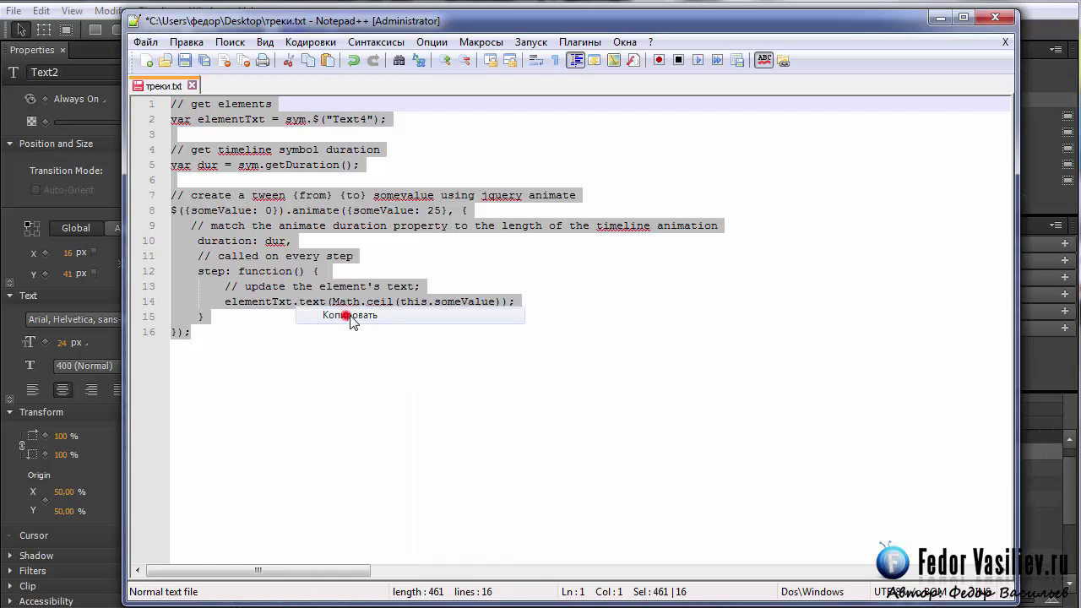
Return to Edge Animate, add a timeline trigger at 0 ms in Symbol_2 and replace its placeholder comment with the copied counter script
click(942, 17)
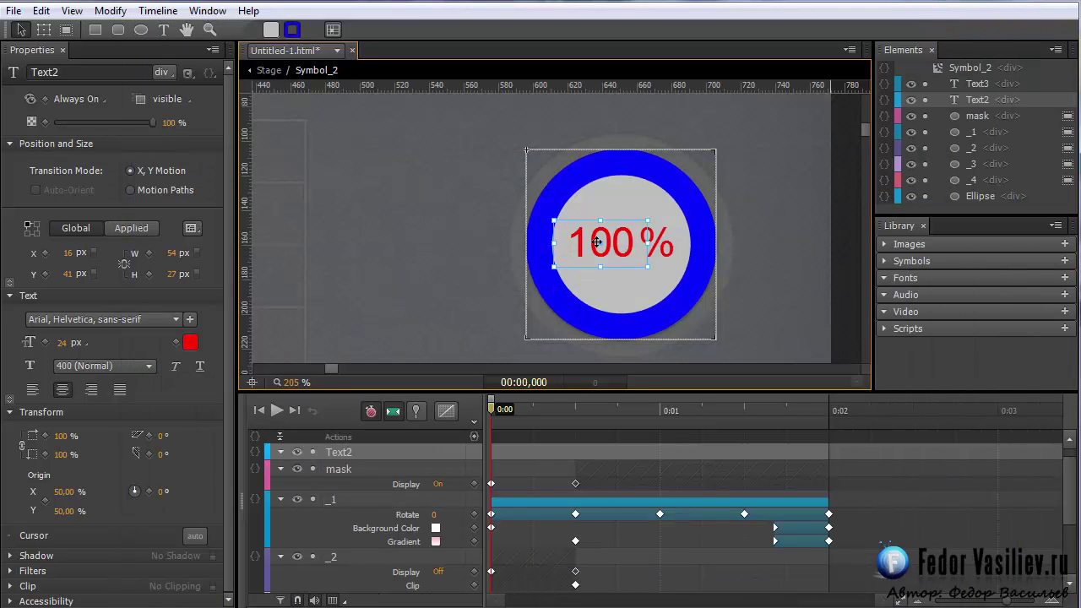
mouse_move(495, 410)
mouse_down()
mouse_move(571, 409)
mouse_move(486, 411)
mouse_up()
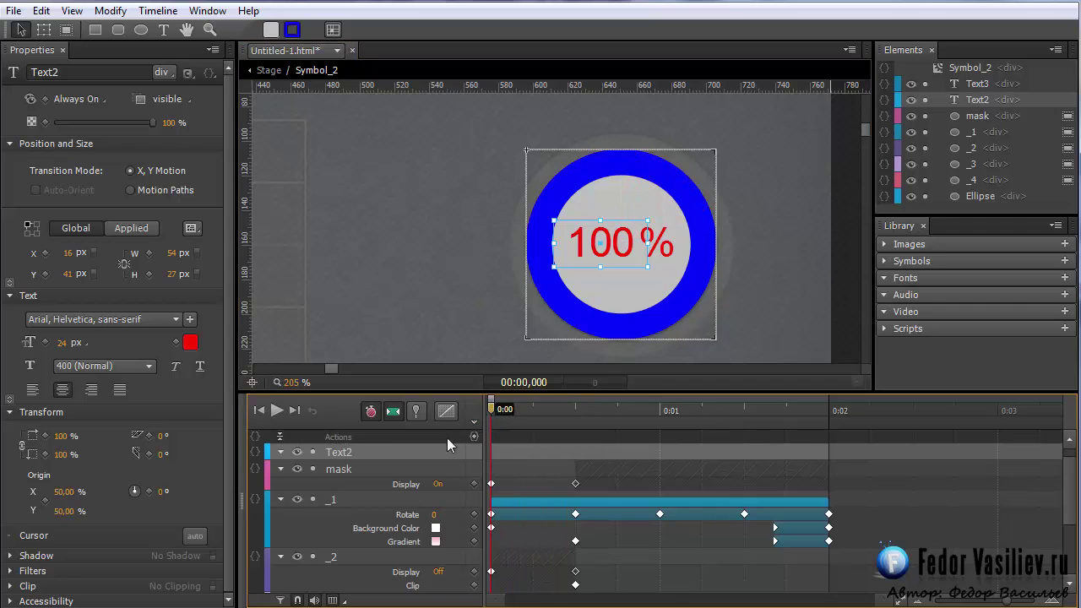
click(474, 437)
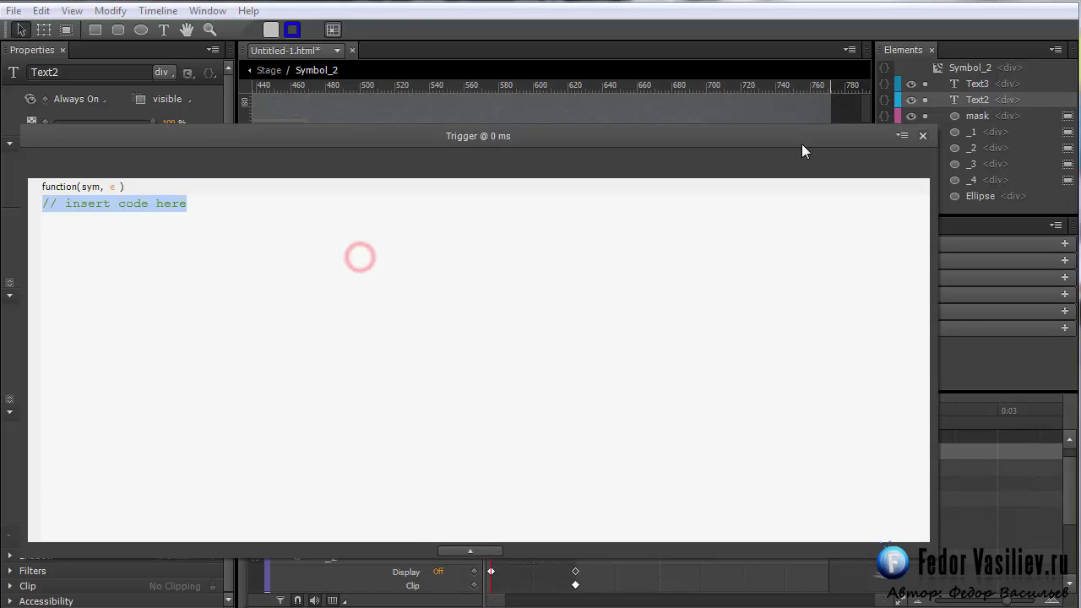
key(BackSpace)
right_click(477, 291)
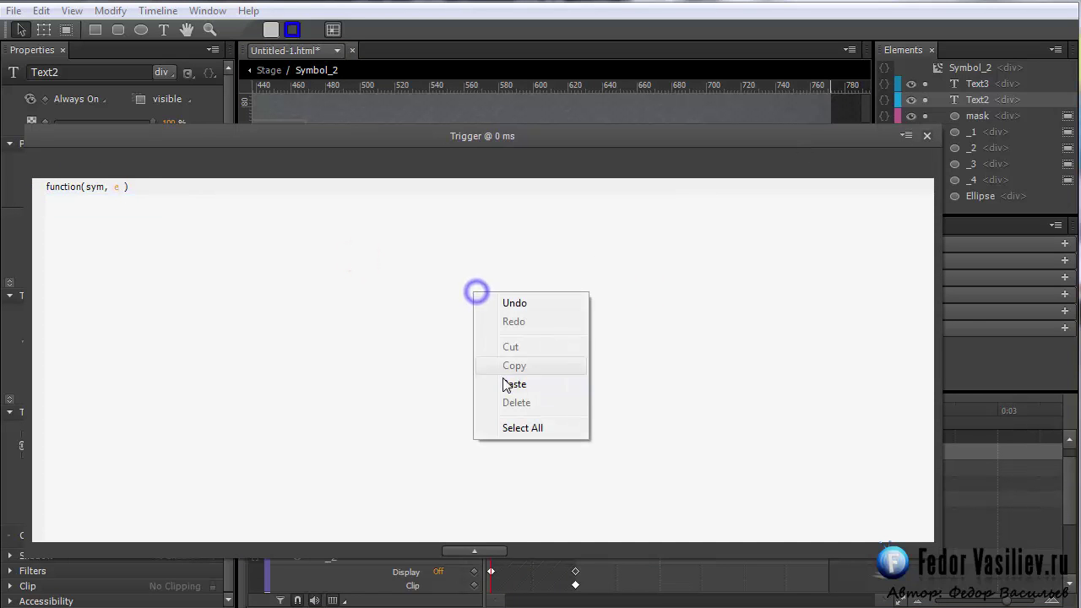
click(498, 383)
drag(372, 145, 456, 160)
Set the counter's end value in the script's animate call to 100 and close the trigger code
double_click(432, 339)
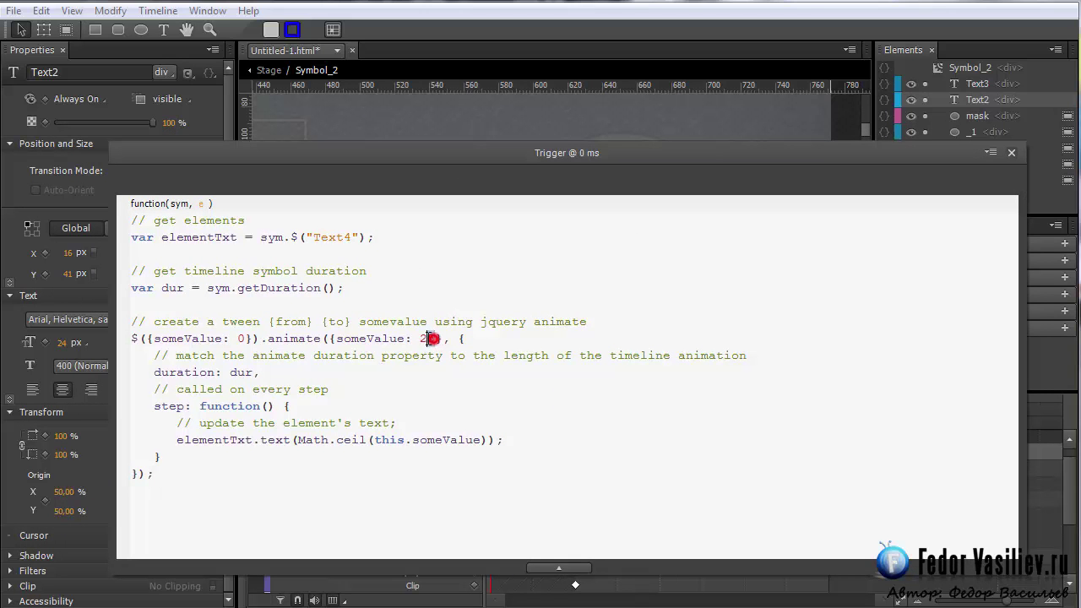
text(100)
click(1011, 154)
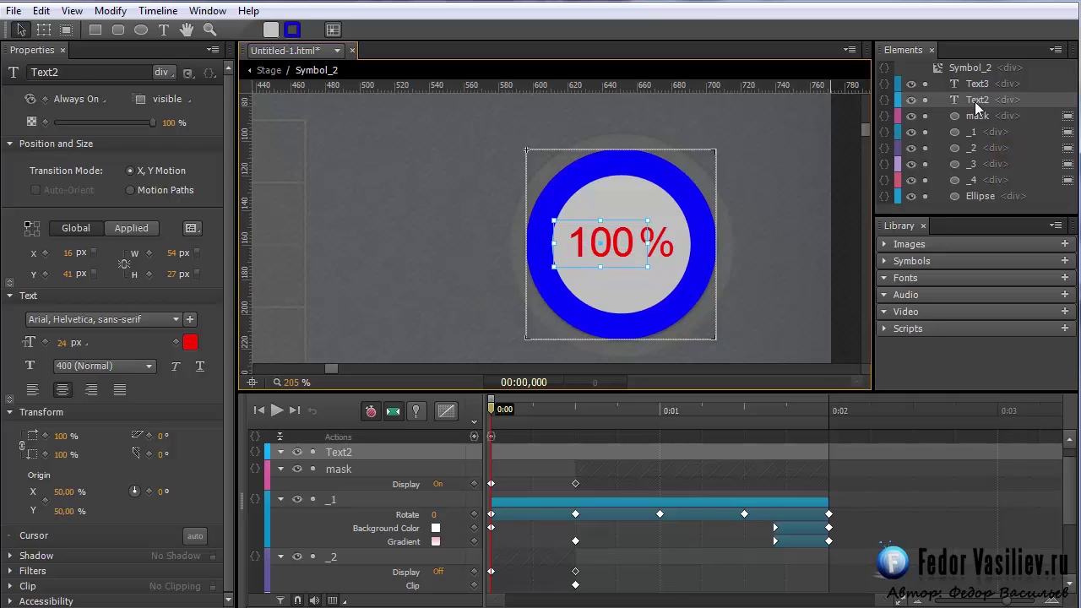
Reopen the 0 ms trigger and change the script's target element to Text2
click(495, 448)
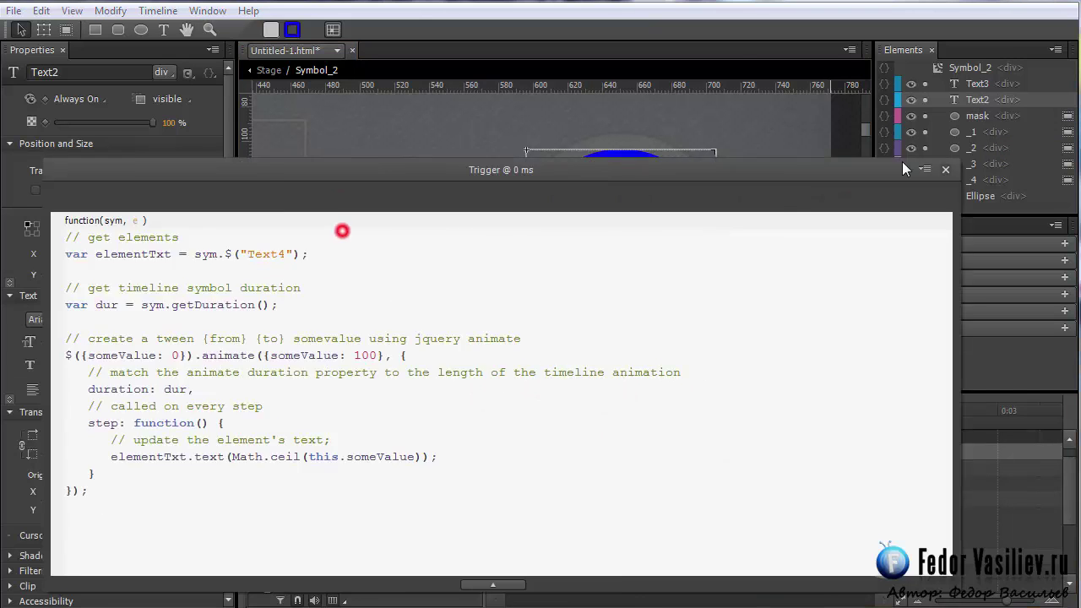
click(382, 246)
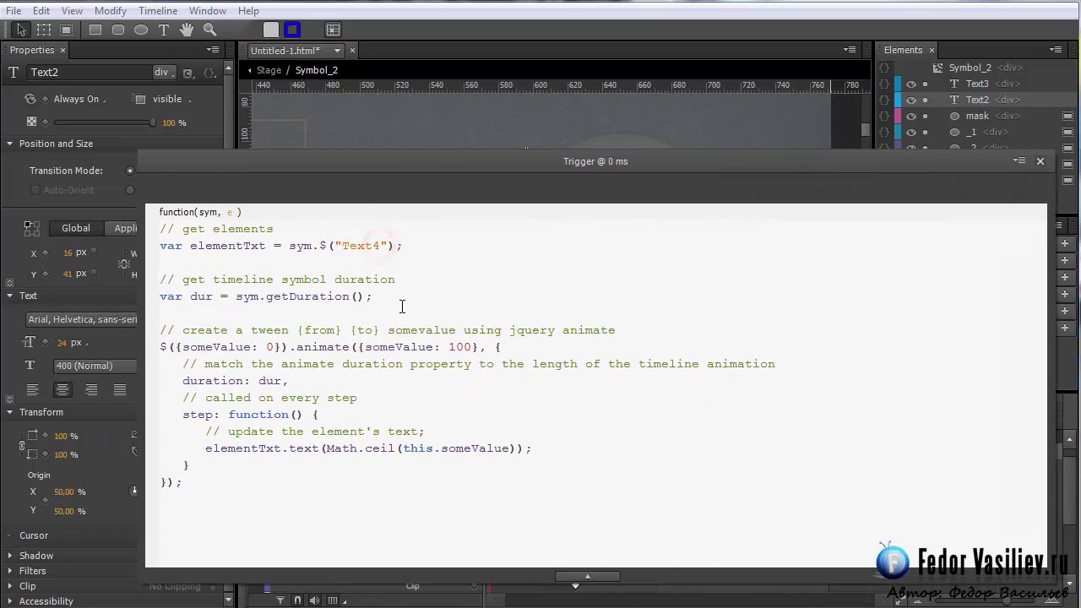
text(2)
click(1040, 162)
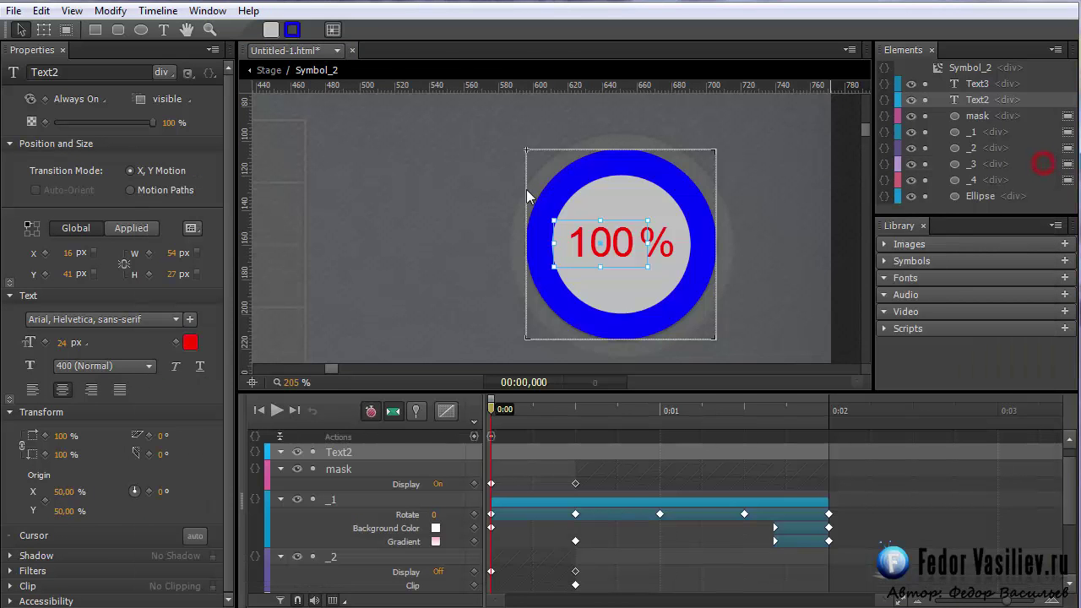
Exit to the Stage, preview the composition in the browser and replay the ring and counter animation
click(268, 71)
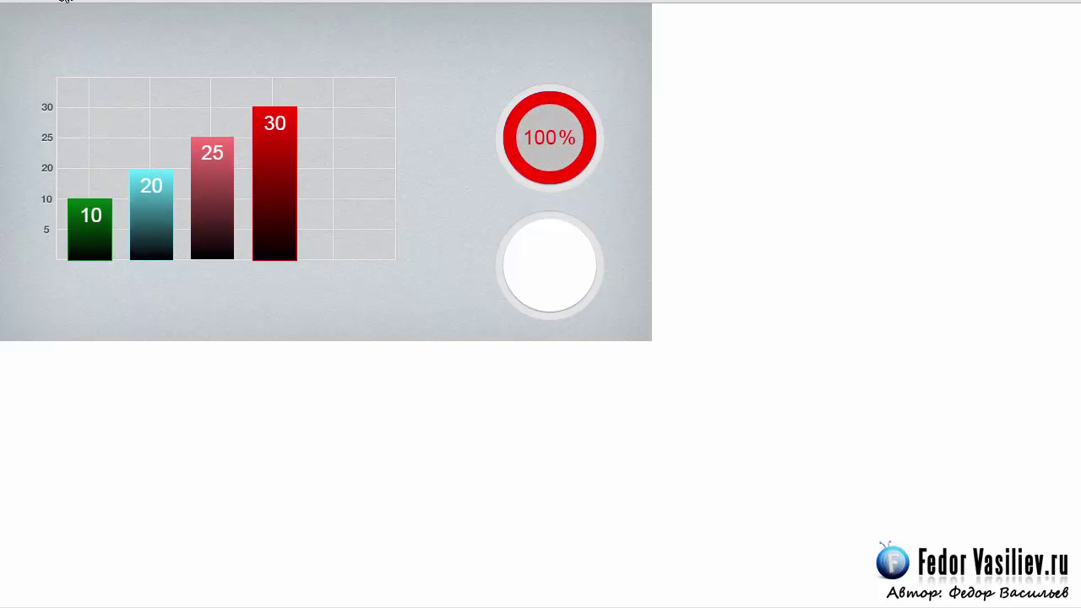
key(F5)
key(alt+Tab)
Switch to the диаграмма.html document to look at its charts
drag(867, 213, 869, 224)
click(323, 50)
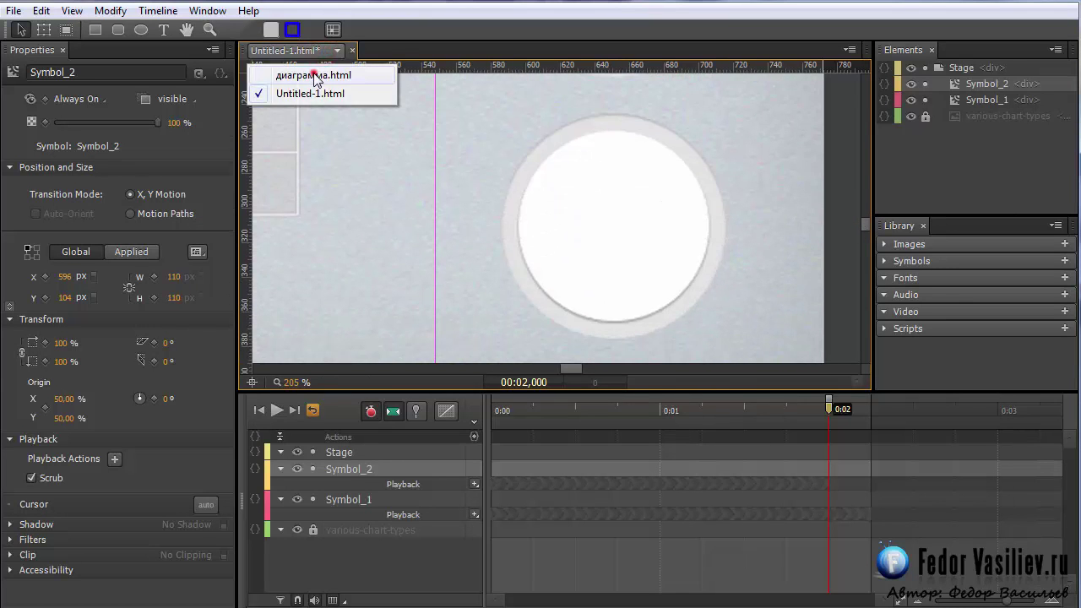
click(314, 76)
On the Untitled-1.html stage, draw an ellipse about 110 × 110 px over the lower white circle
drag(866, 220, 866, 224)
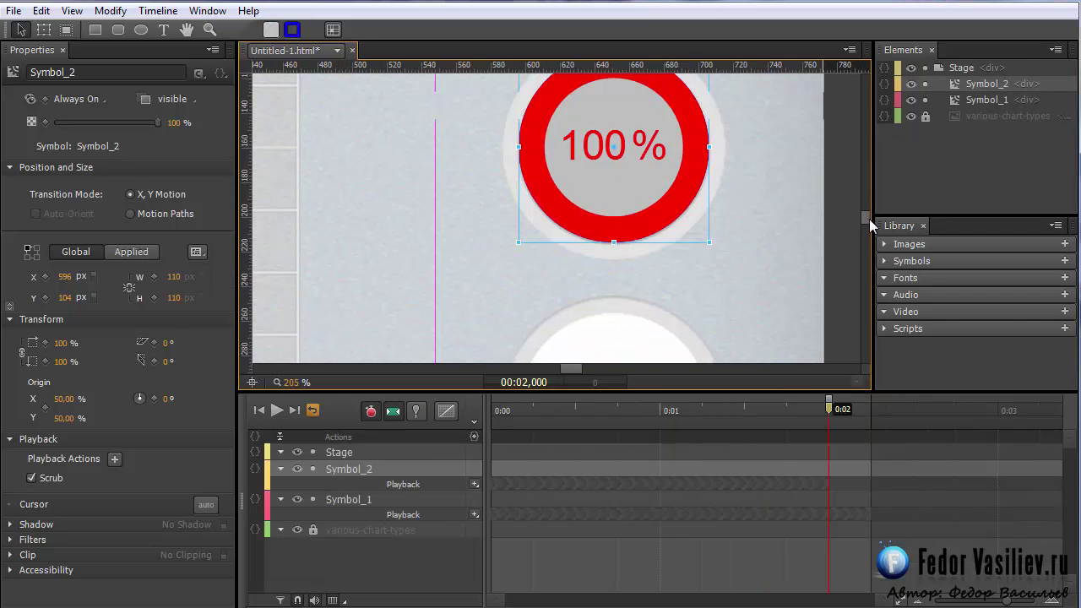
scroll(869, 219, down, 1)
scroll(869, 221, up, 2)
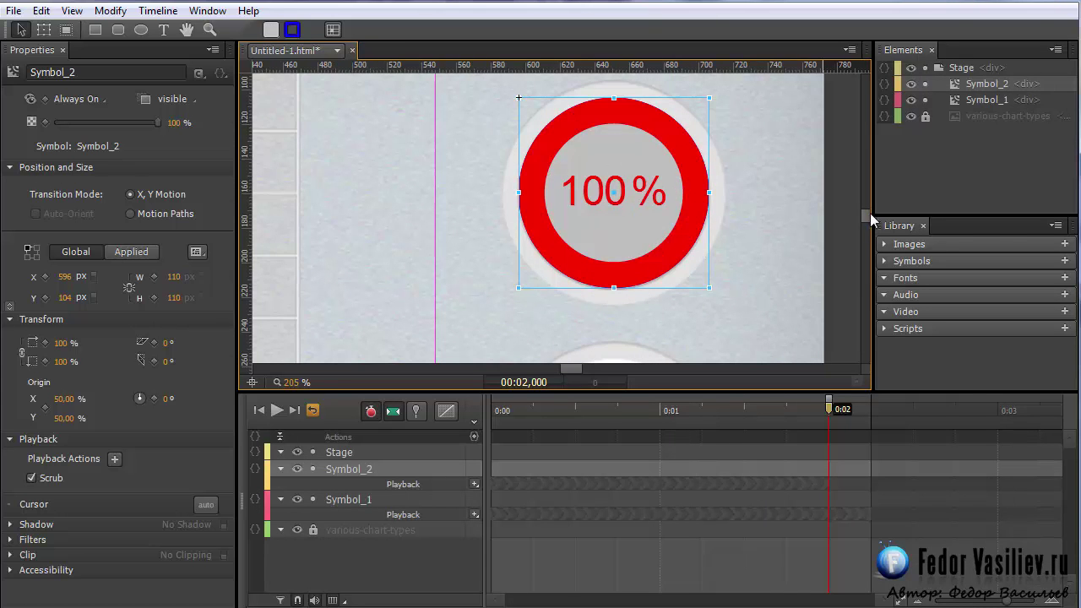
scroll(868, 218, down, 5)
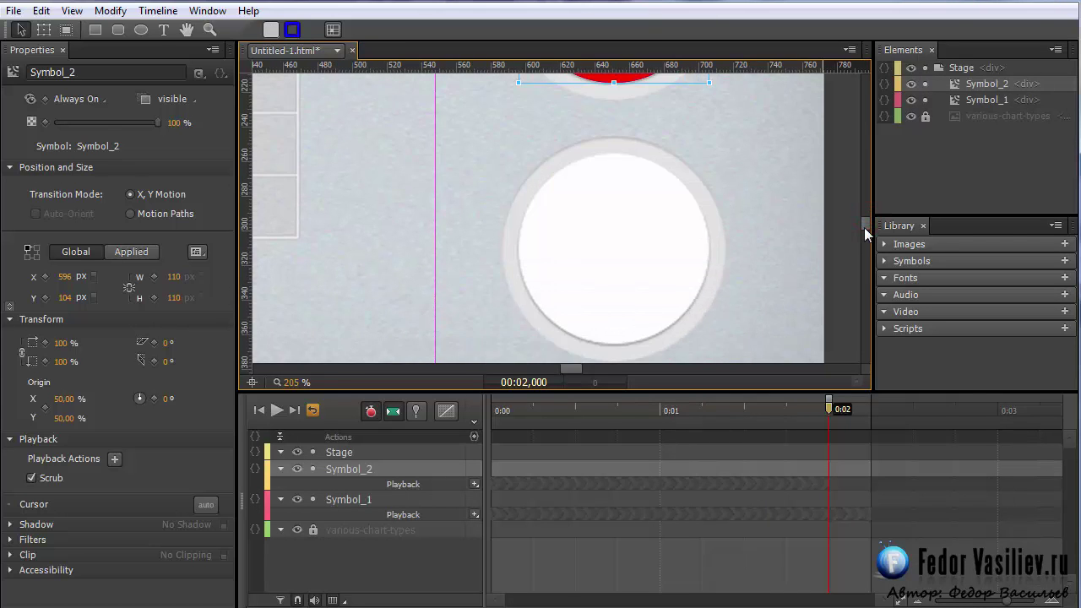
click(853, 232)
click(140, 29)
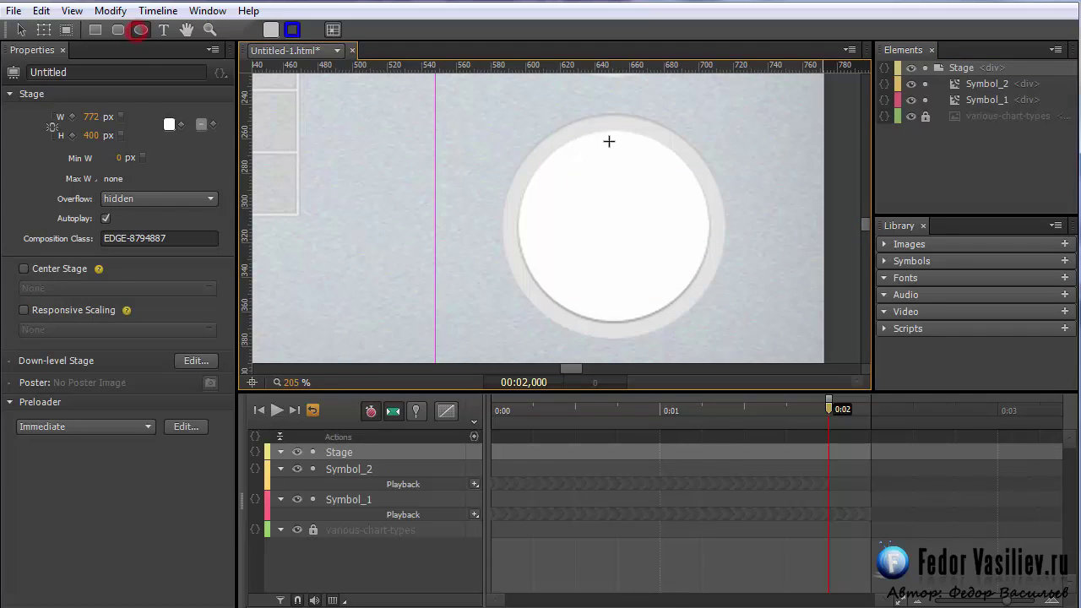
mouse_move(548, 135)
mouse_down()
mouse_move(671, 304)
mouse_move(721, 307)
mouse_move(740, 324)
mouse_up()
Set the new ellipse's border style to none and its fill colour to white
click(147, 320)
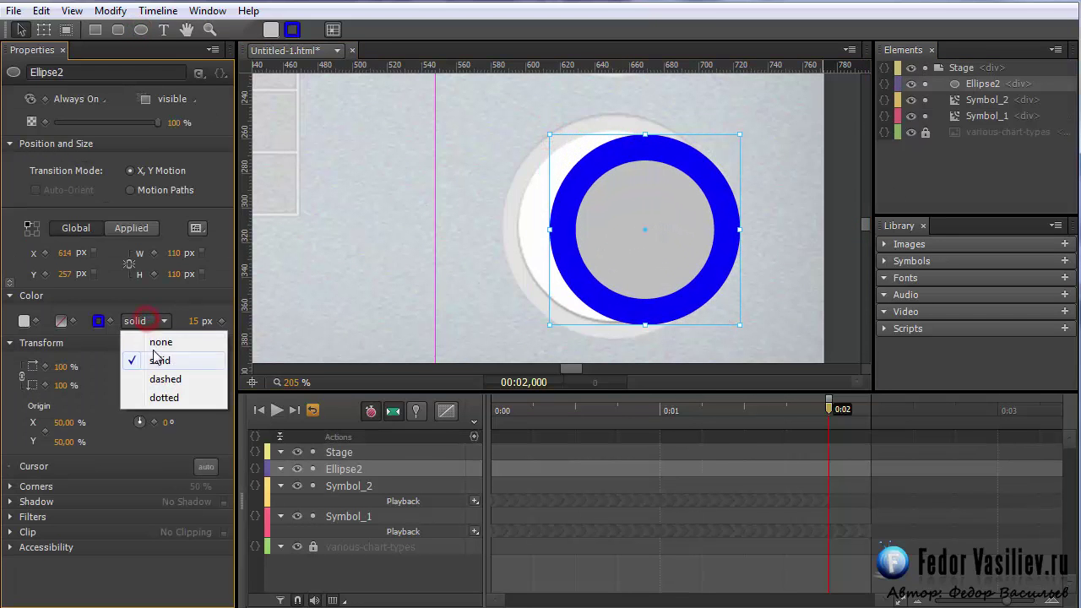
click(157, 343)
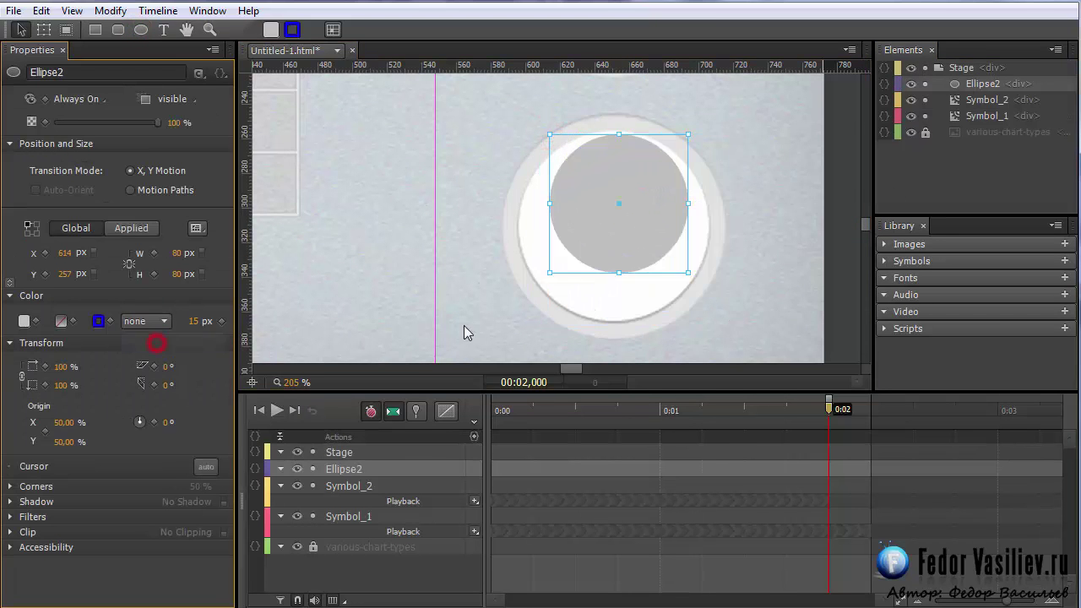
click(24, 321)
click(25, 431)
click(581, 201)
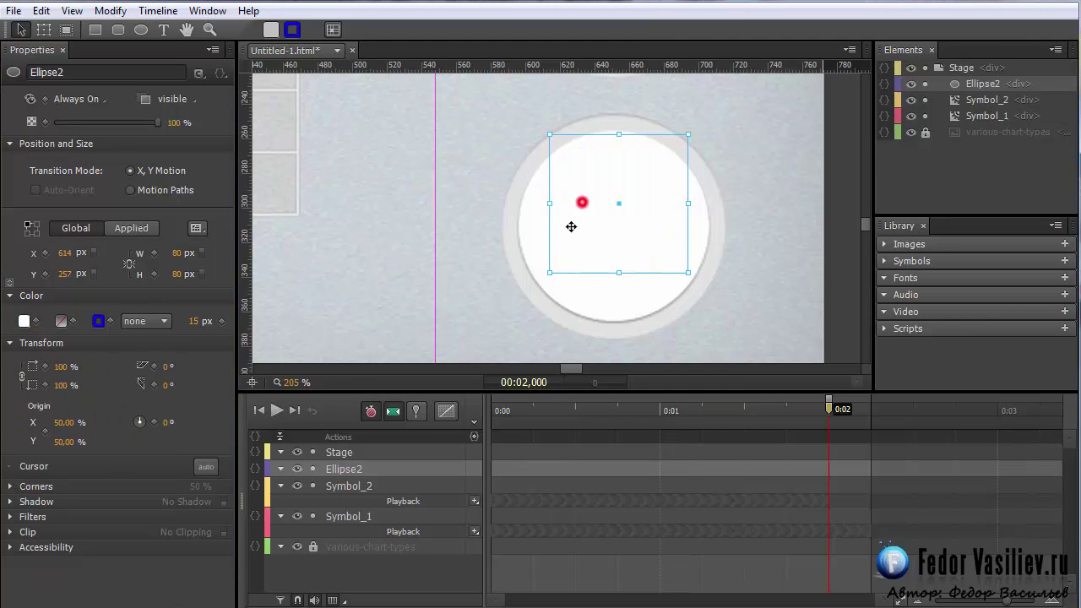
Resize the white circle to 130 × 130 px and move it to X 586, Y 245 to cover the lower background ring
click(176, 252)
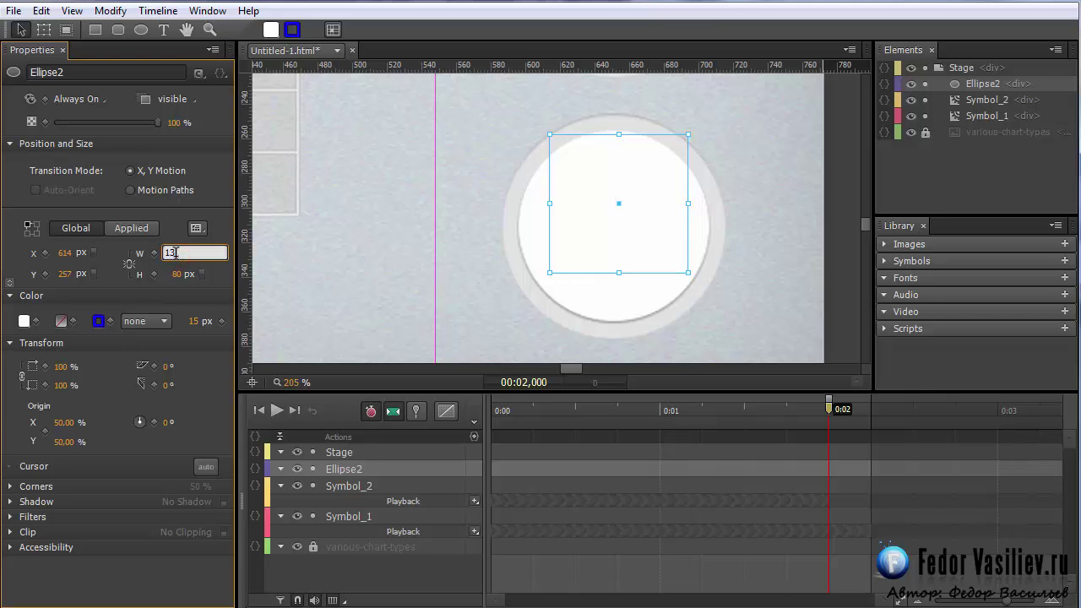
key(Return)
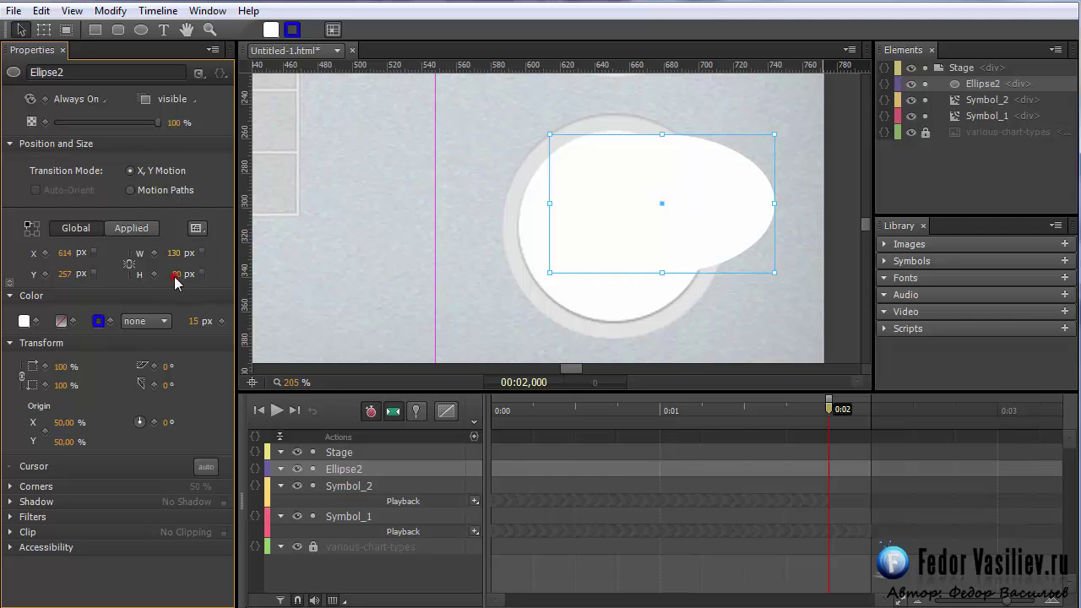
click(171, 274)
text(13)
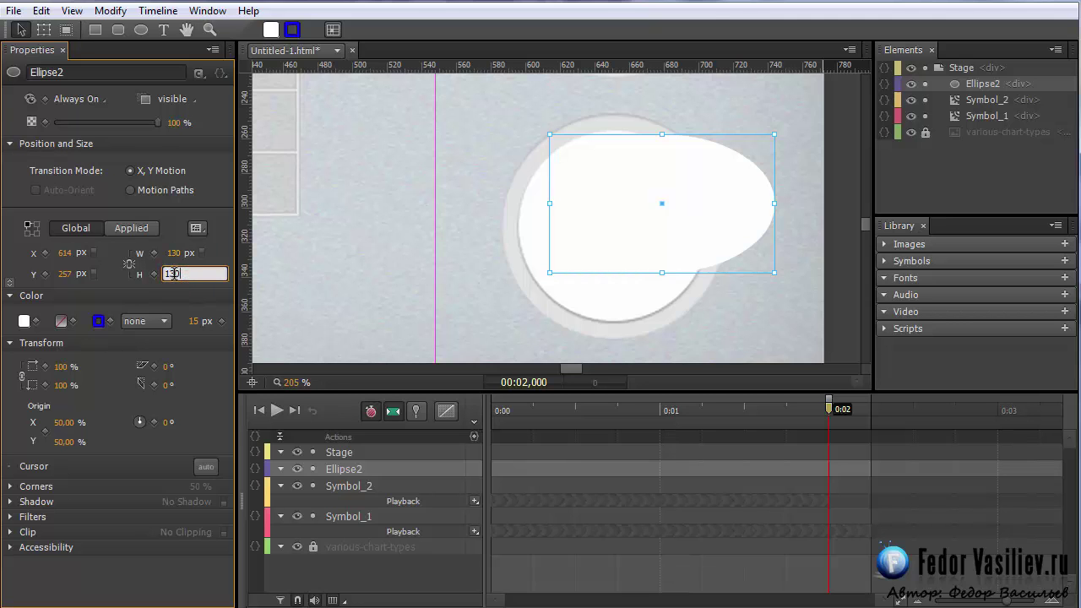
key(Return)
drag(627, 293, 586, 276)
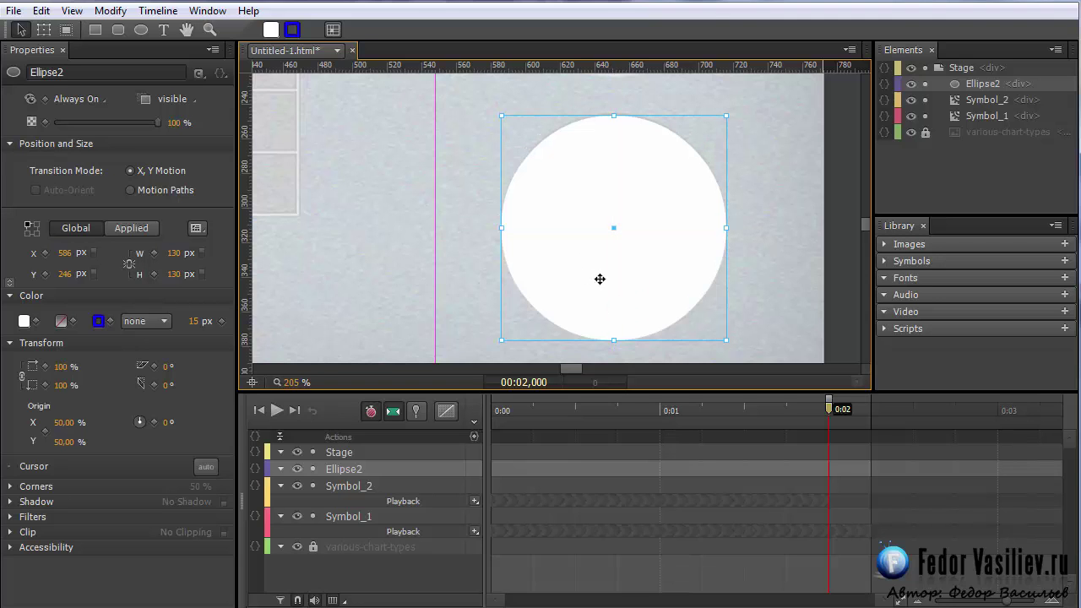
key(Up)
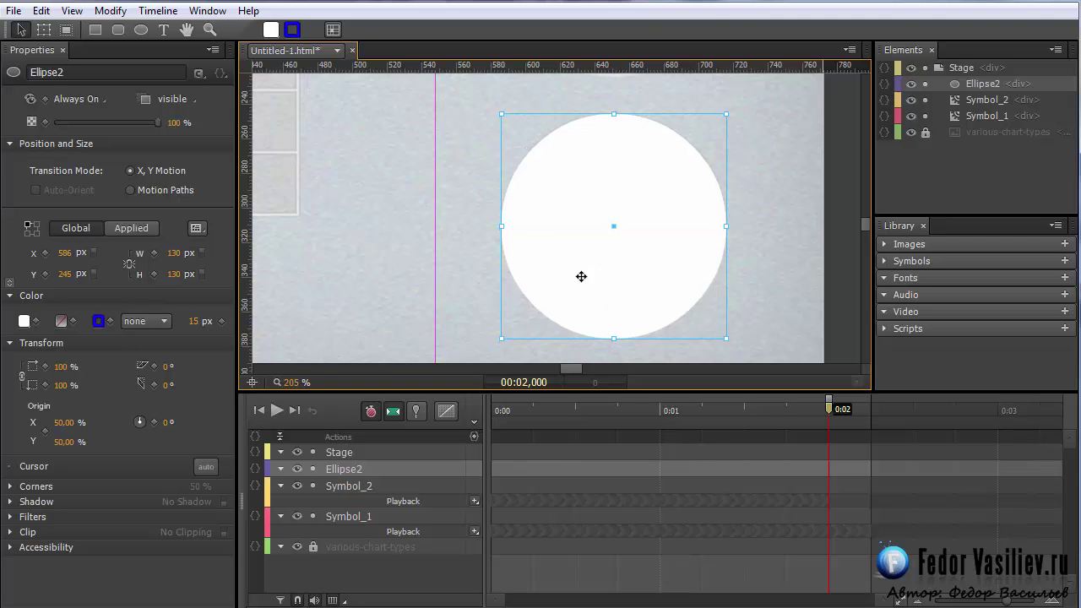
click(470, 216)
click(582, 228)
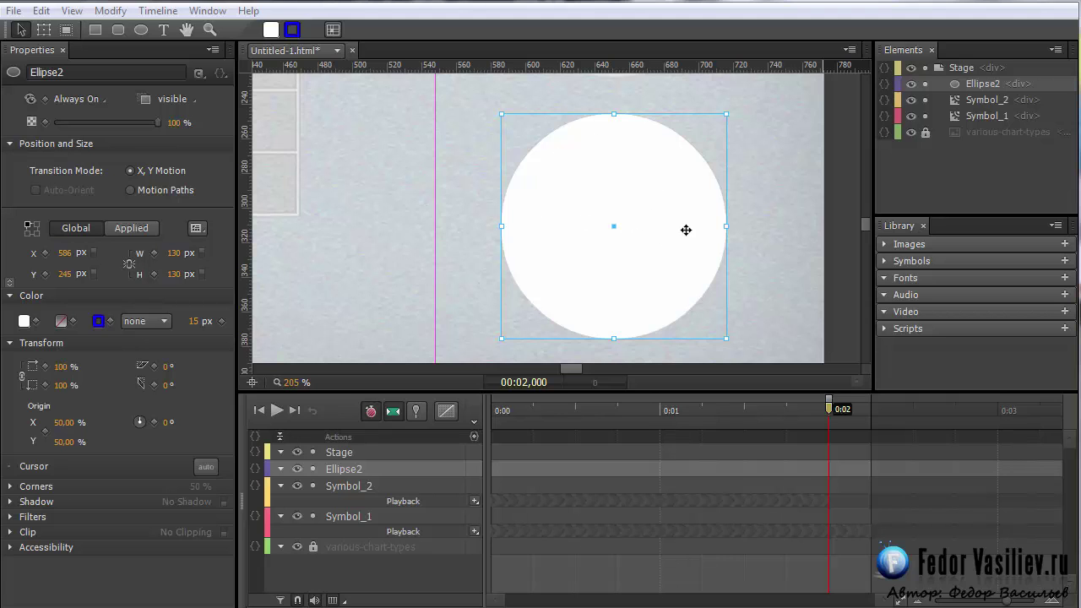
Rename the white circle element as dno
double_click(983, 84)
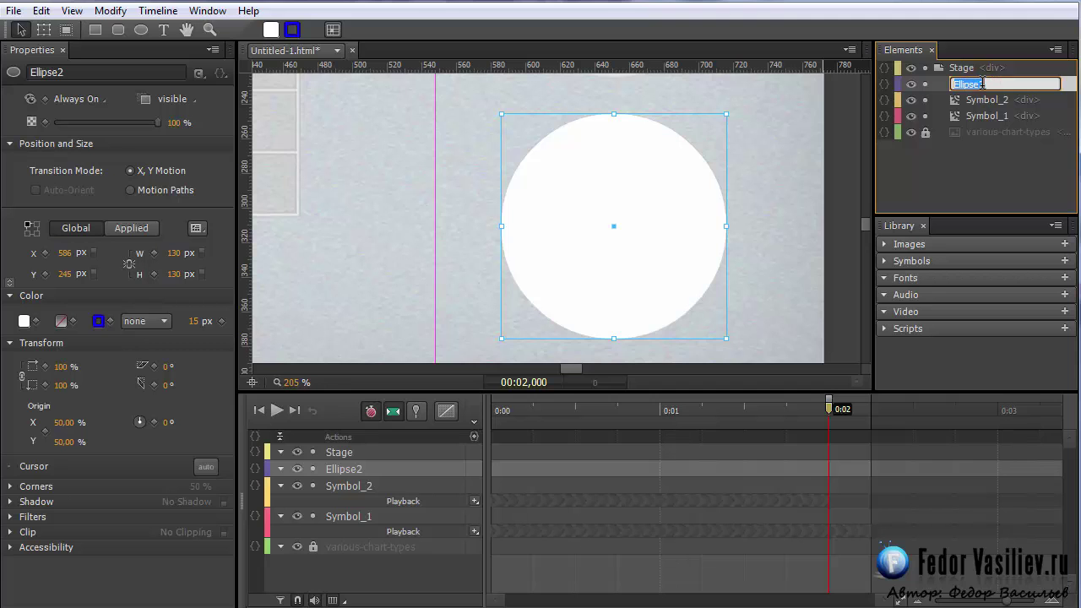
text(dno)
key(Return)
Draw a second ellipse about 110 × 110 px over the dno circle and centre it horizontally at X 596
key(o)
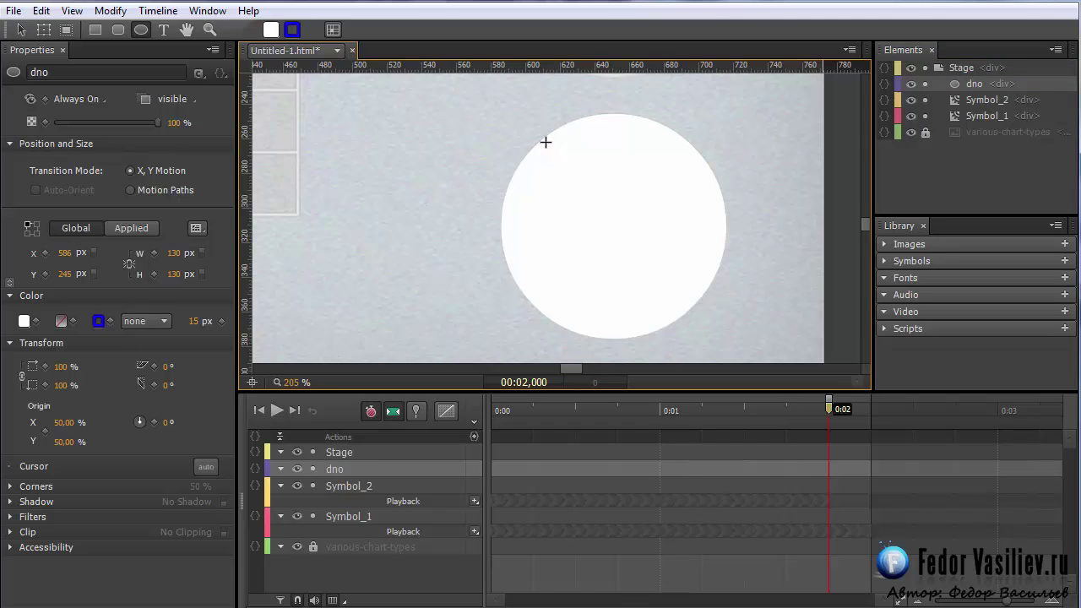
drag(545, 142, 625, 314)
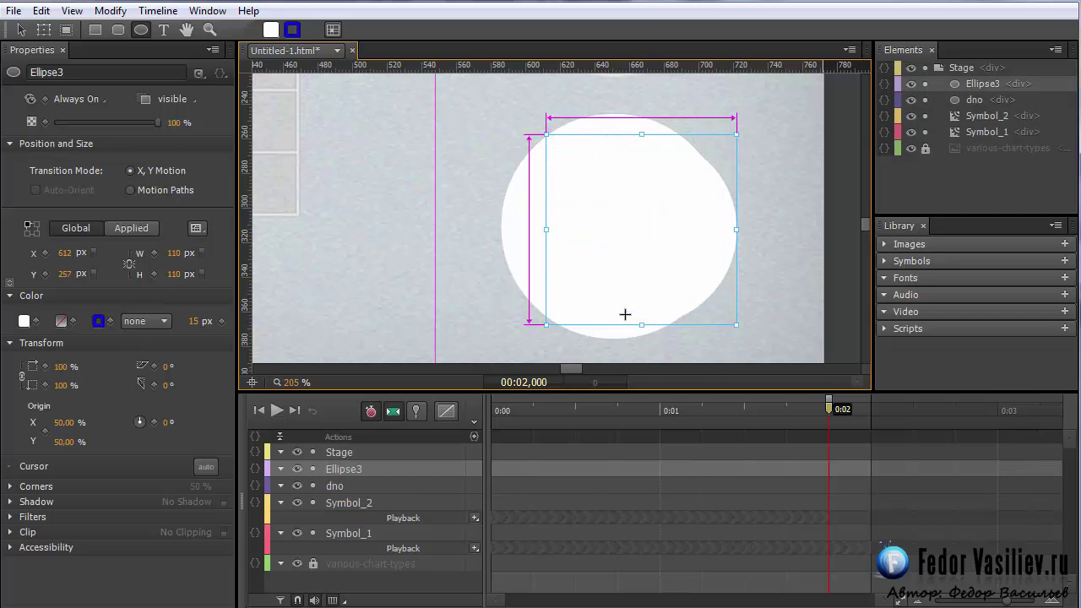
key(v)
drag(668, 270, 644, 271)
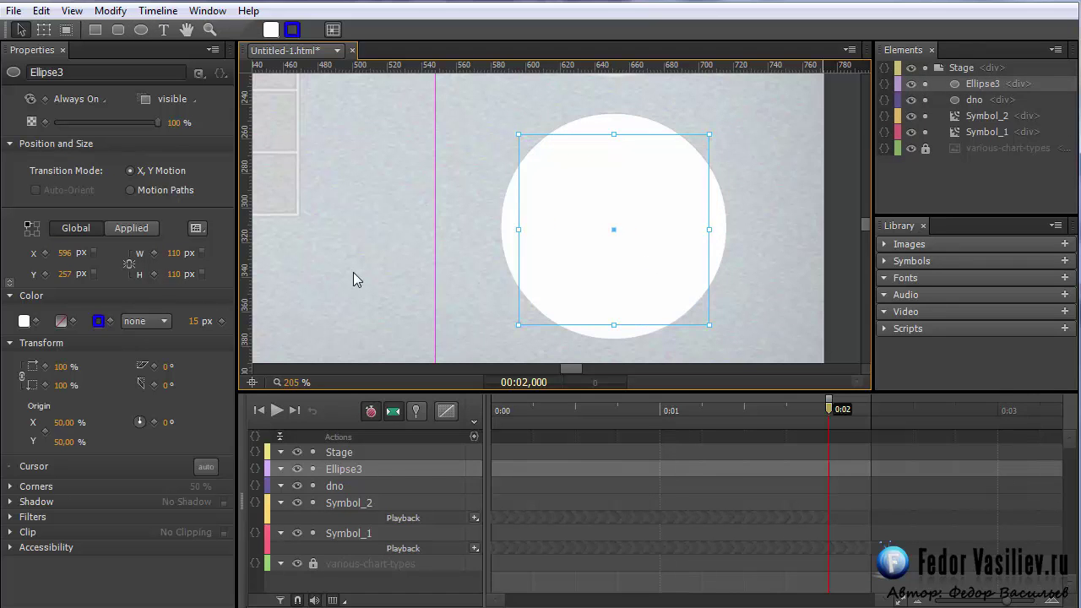
Resize the second ellipse to 120 × 120 px and centre it inside the dno circle at X 591, Y 250
click(172, 252)
text(1)
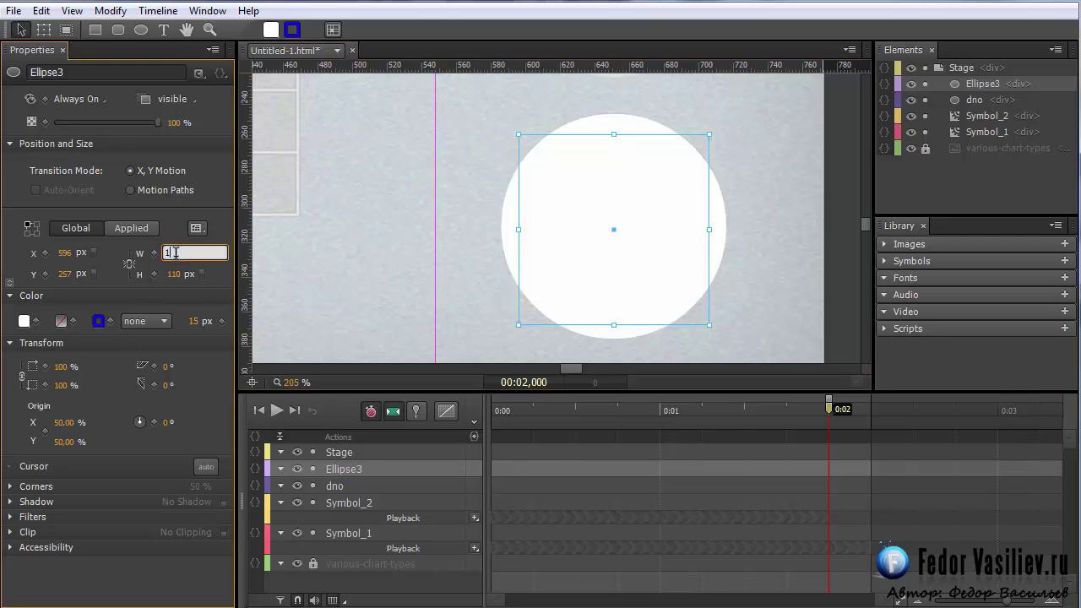
text(20)
key(Return)
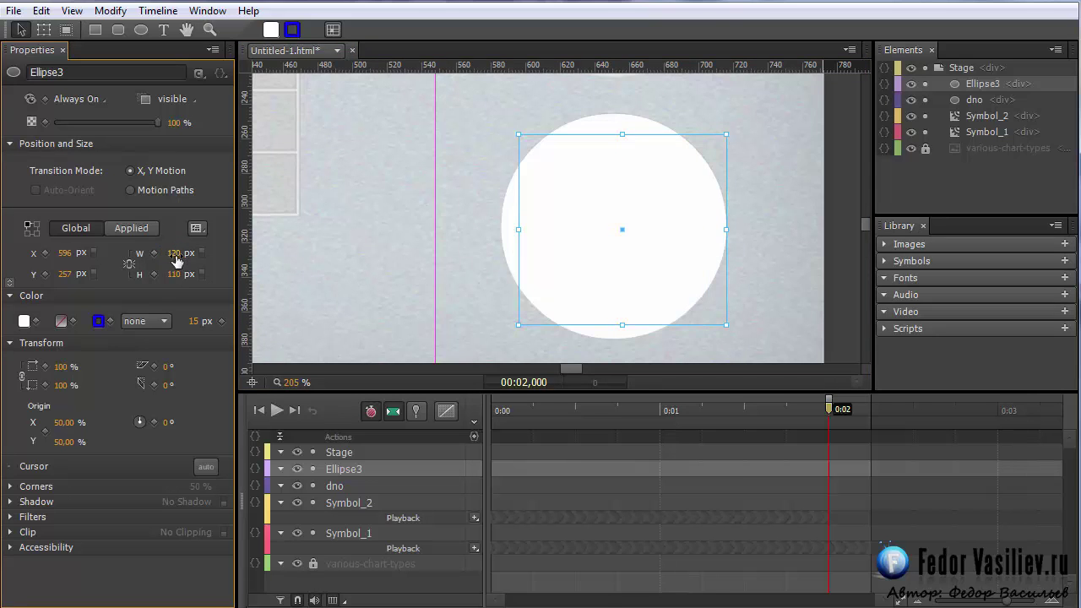
click(175, 273)
text(12)
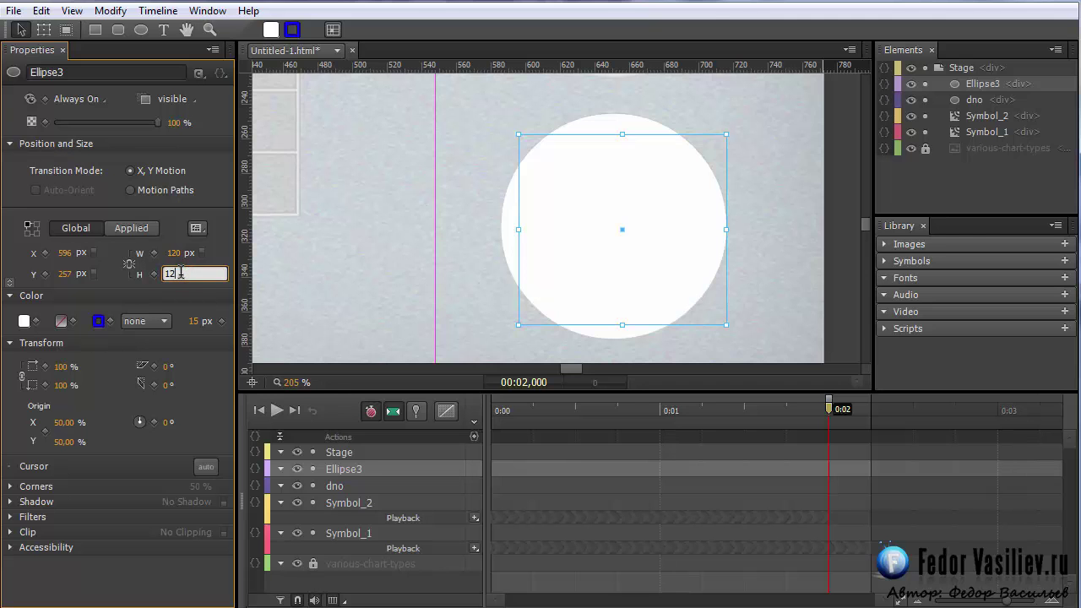
text(0)
key(Return)
drag(686, 285, 631, 285)
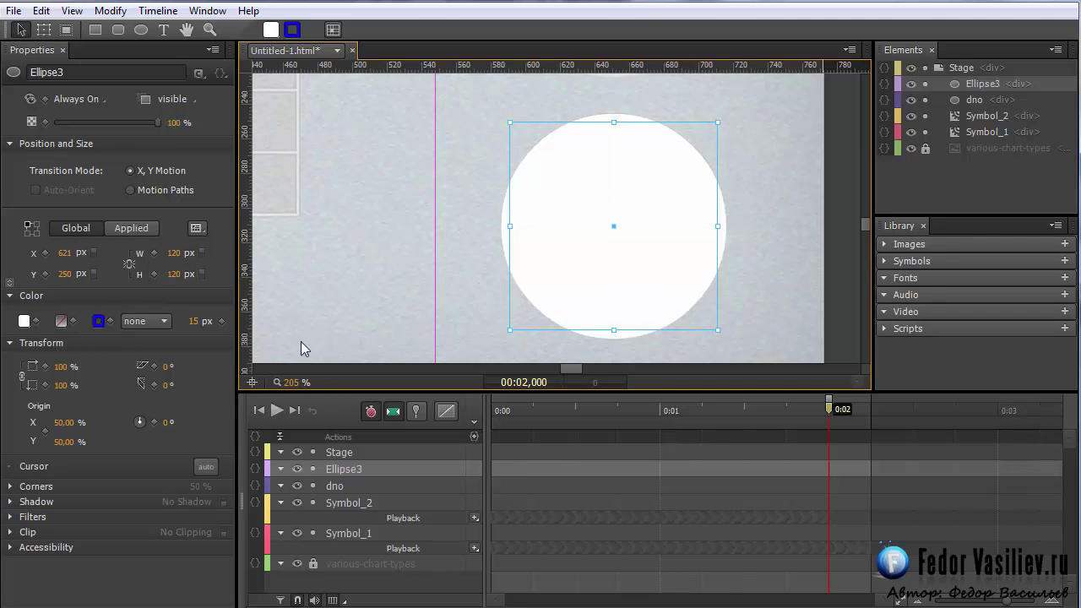
Fill the 120 px circle with a radial gradient running from bright turquoise at the centre to black at the edge
click(59, 322)
drag(60, 329, 290, 222)
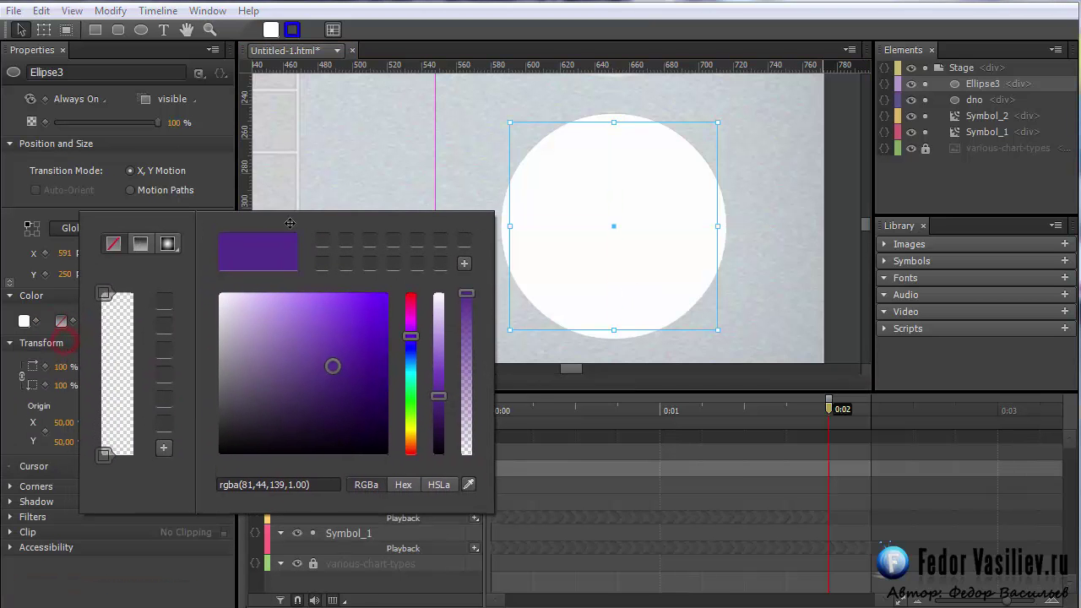
click(167, 243)
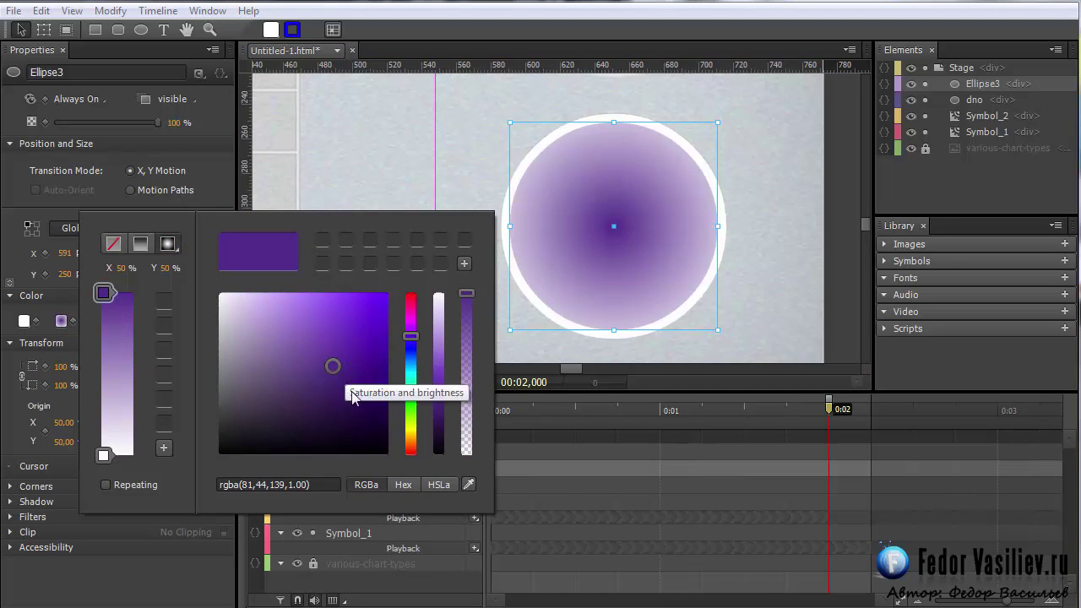
click(411, 375)
mouse_move(369, 349)
mouse_down()
mouse_move(392, 300)
mouse_move(387, 338)
mouse_up()
click(103, 455)
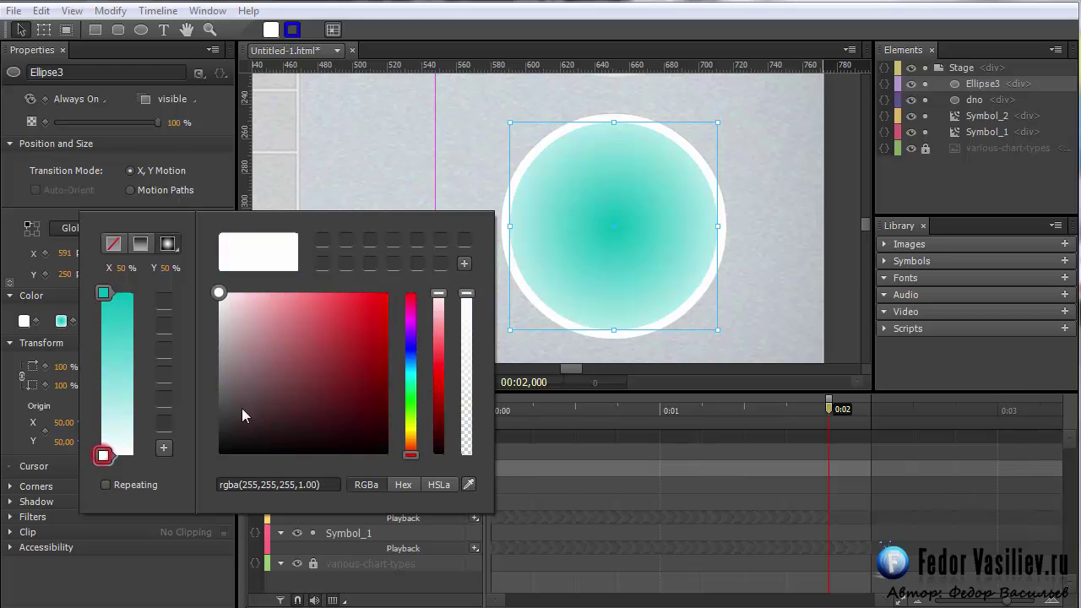
drag(241, 415, 387, 454)
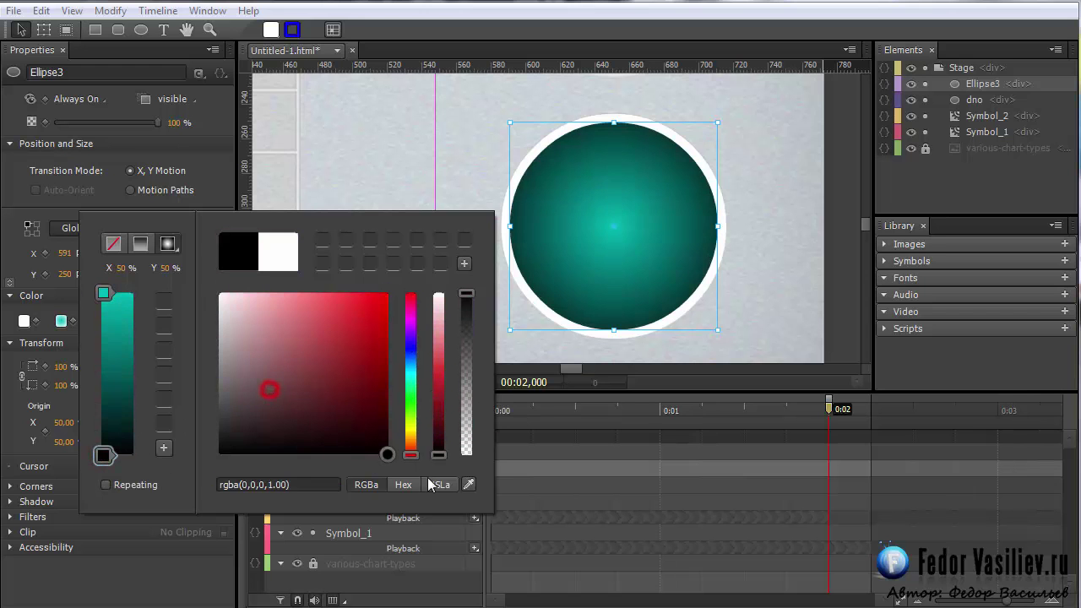
click(104, 293)
mouse_move(371, 336)
mouse_down()
mouse_move(388, 292)
mouse_move(408, 280)
mouse_up()
click(378, 205)
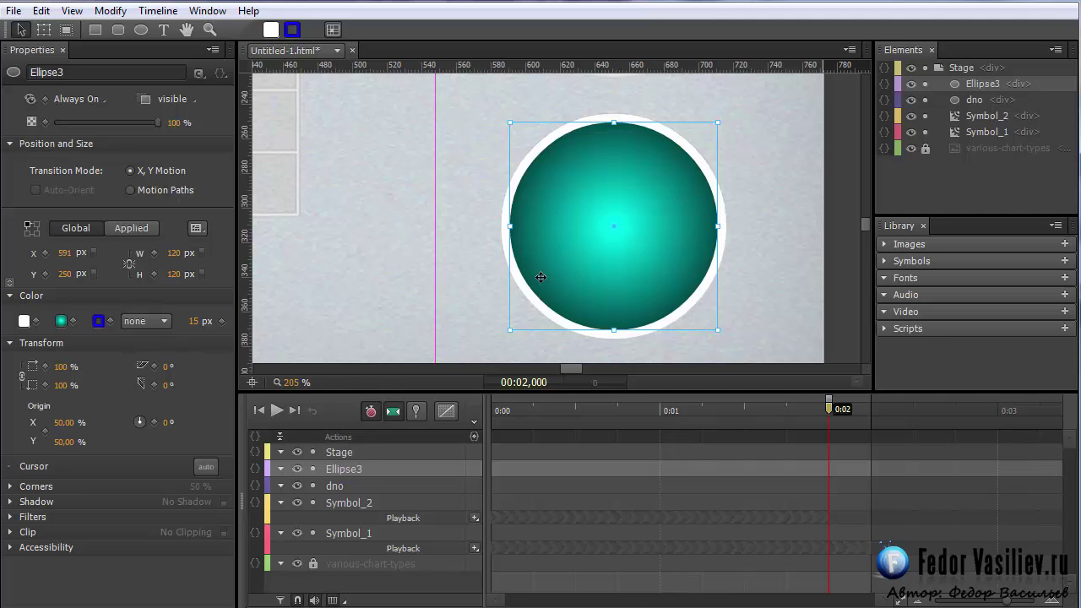
Place vertical and horizontal guides through the gradient circle's centre and remove the old vertical guide beside the circle
click(654, 266)
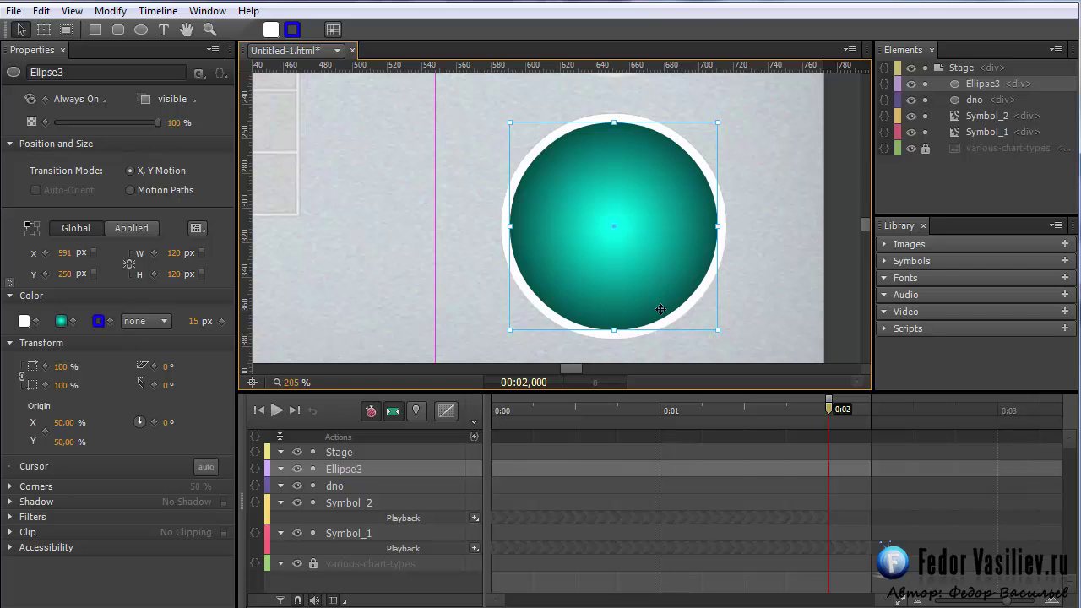
drag(244, 309, 614, 322)
drag(507, 65, 489, 226)
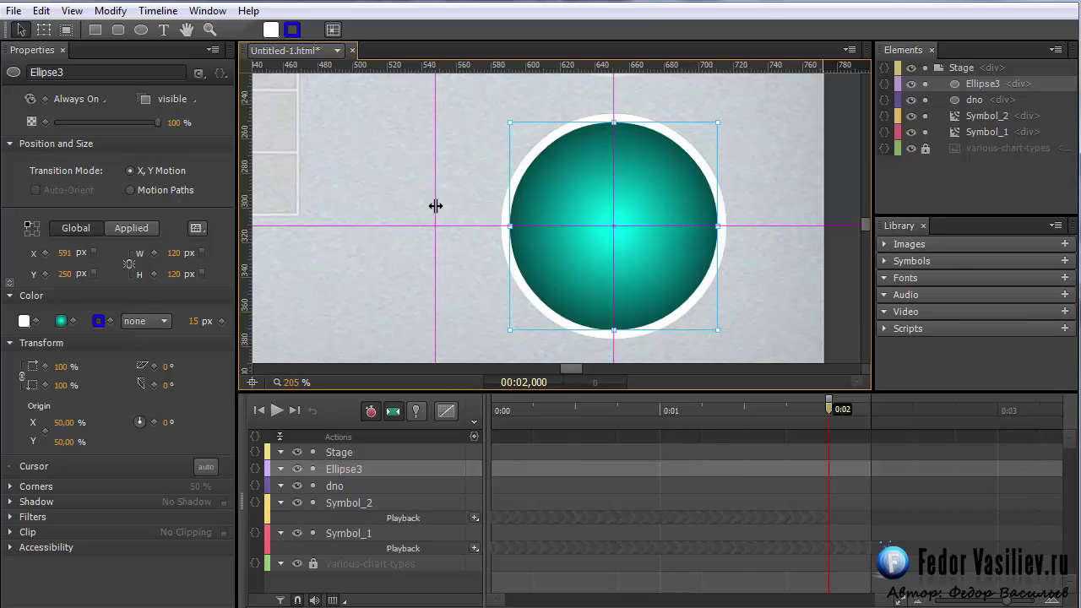
drag(437, 206, 964, 131)
Rename the gradient circle element Ellipse3 as _1
click(966, 102)
click(972, 84)
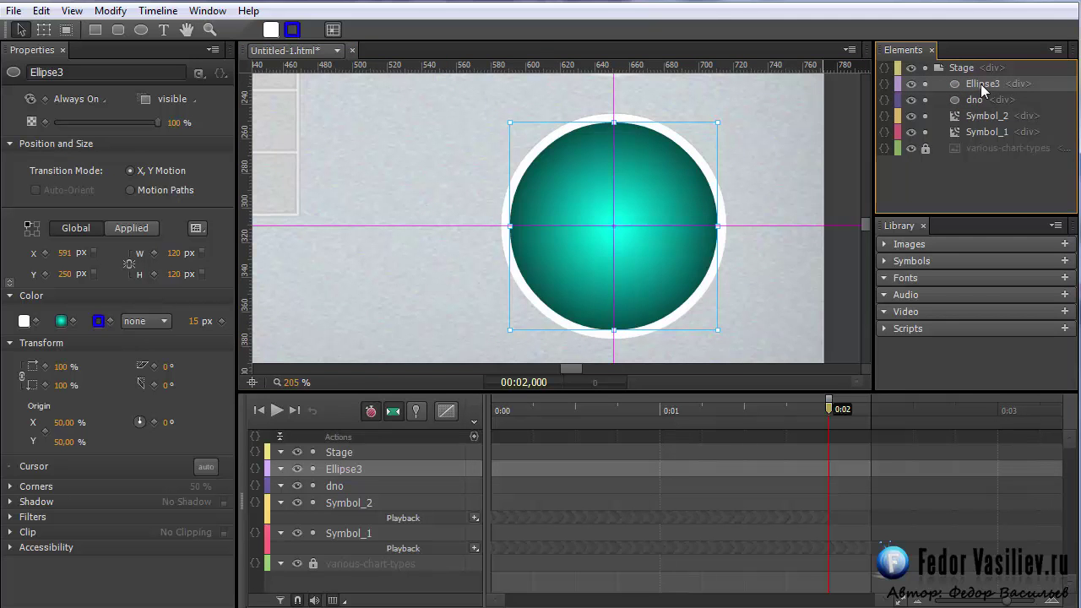
double_click(981, 84)
text(_1)
click(972, 100)
click(971, 84)
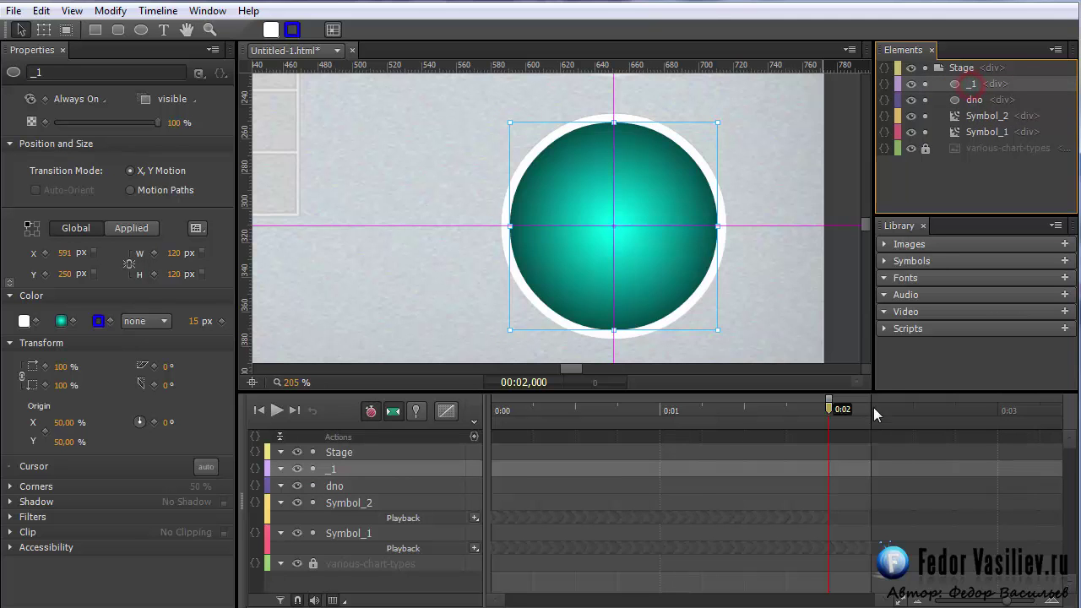
Duplicate the _1 circle in place six times
click(958, 84)
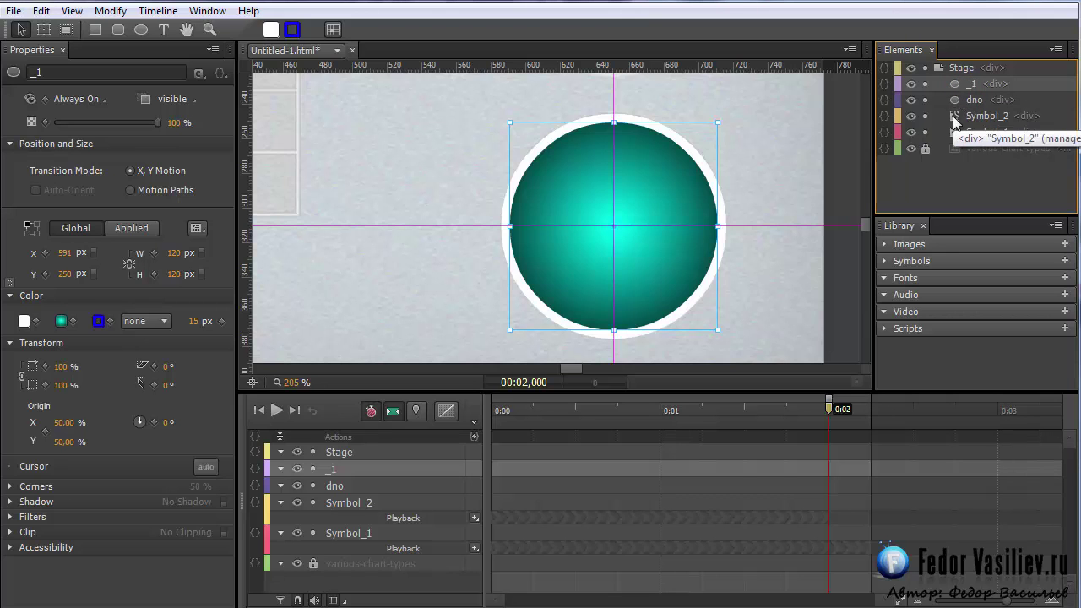
click(958, 99)
click(961, 84)
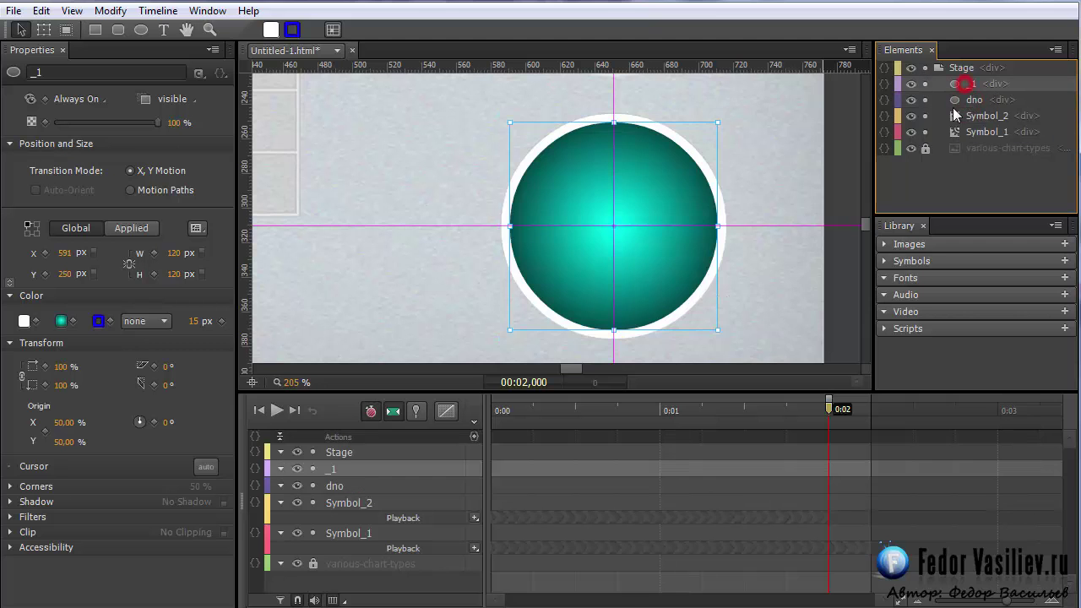
right_click(956, 85)
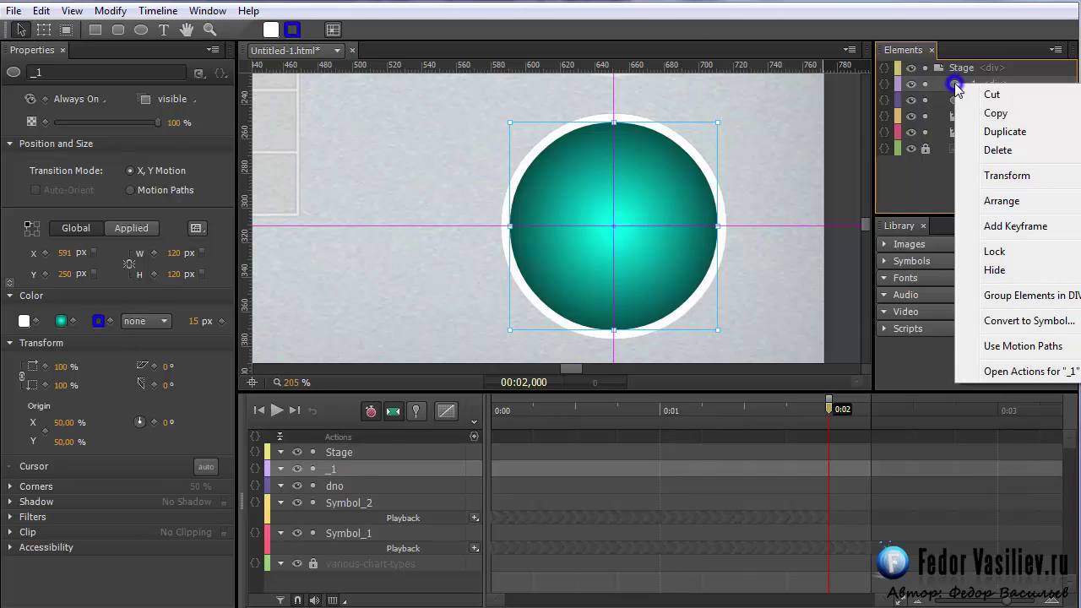
click(990, 129)
right_click(958, 83)
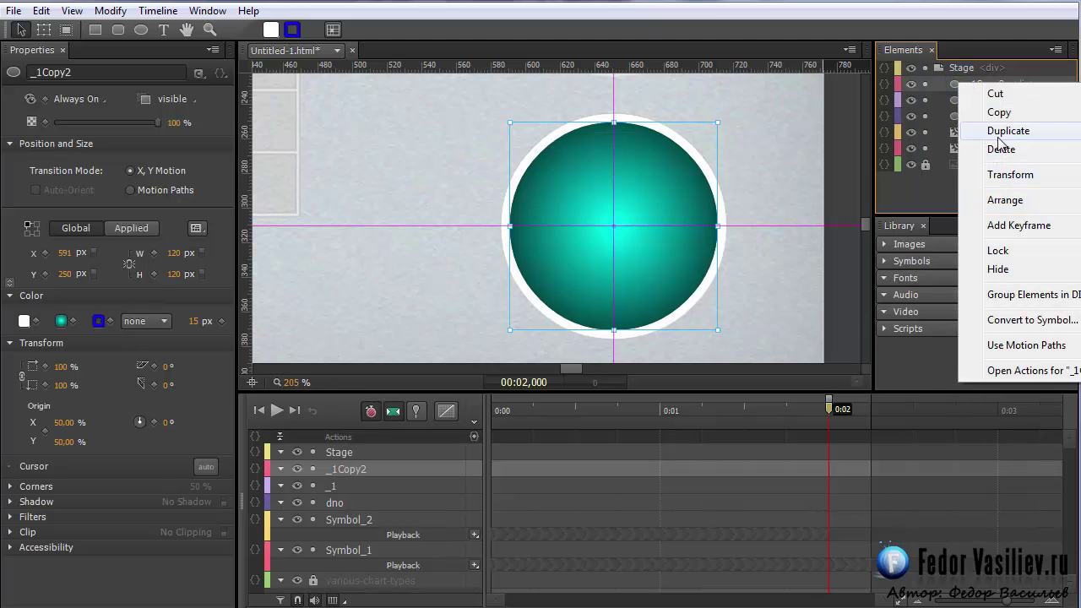
click(999, 135)
right_click(961, 84)
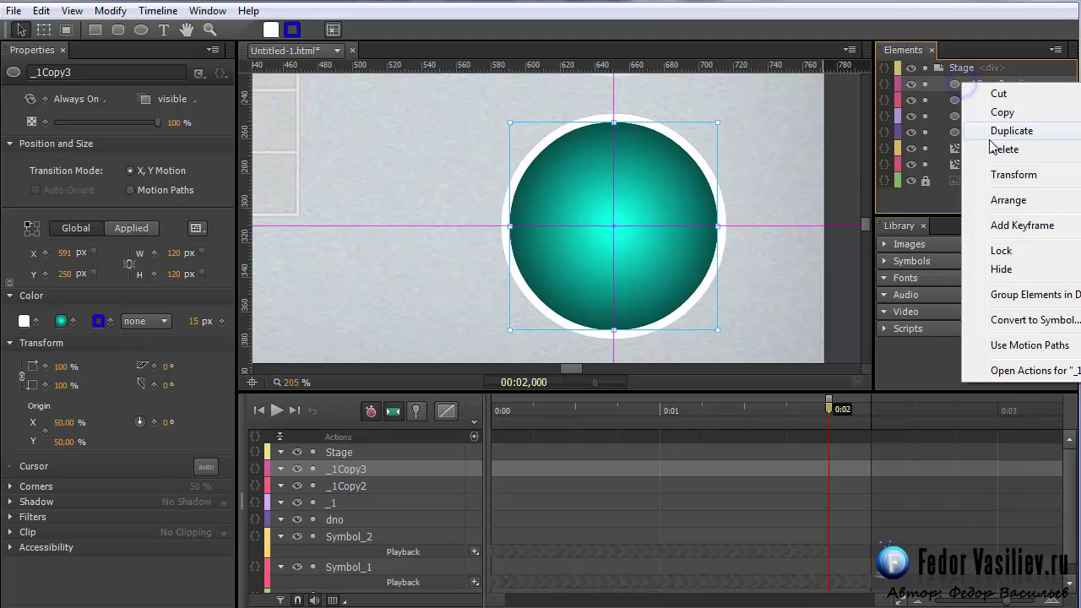
click(1001, 132)
right_click(963, 83)
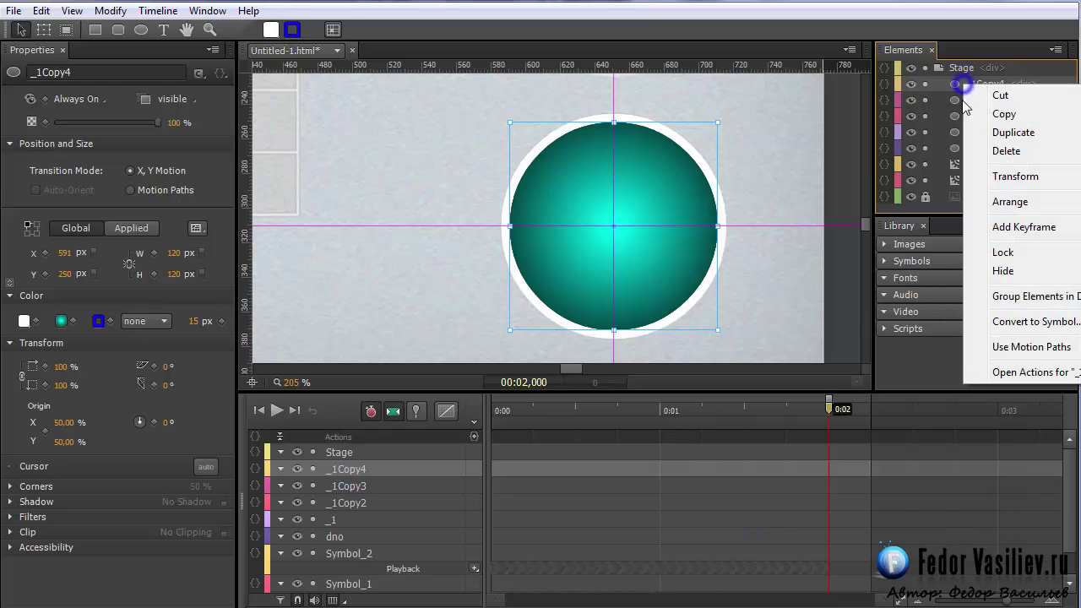
click(1013, 133)
right_click(963, 84)
click(1014, 134)
right_click(960, 87)
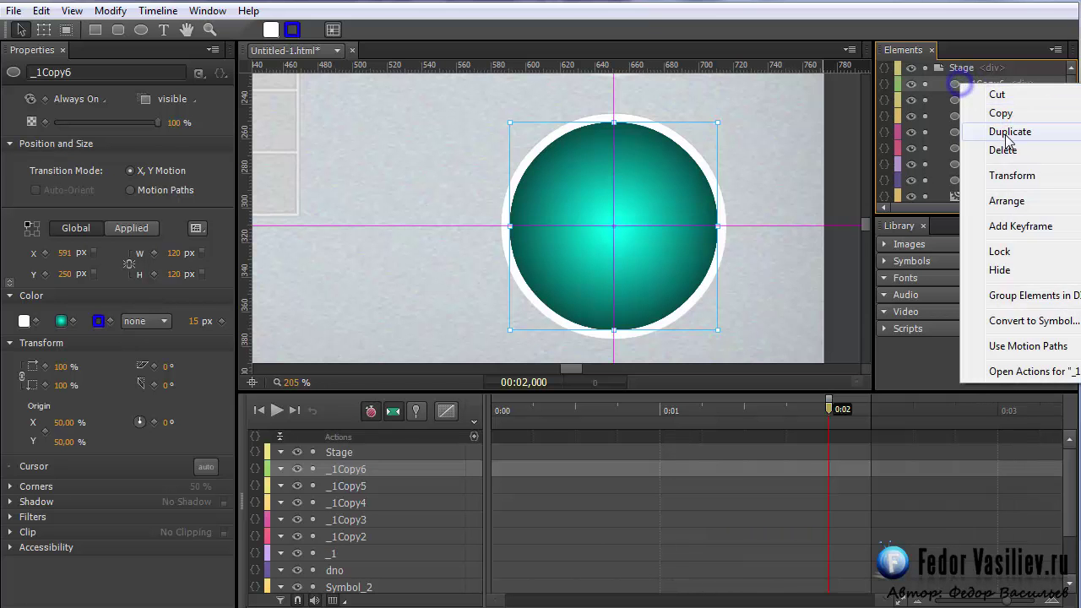
click(1010, 133)
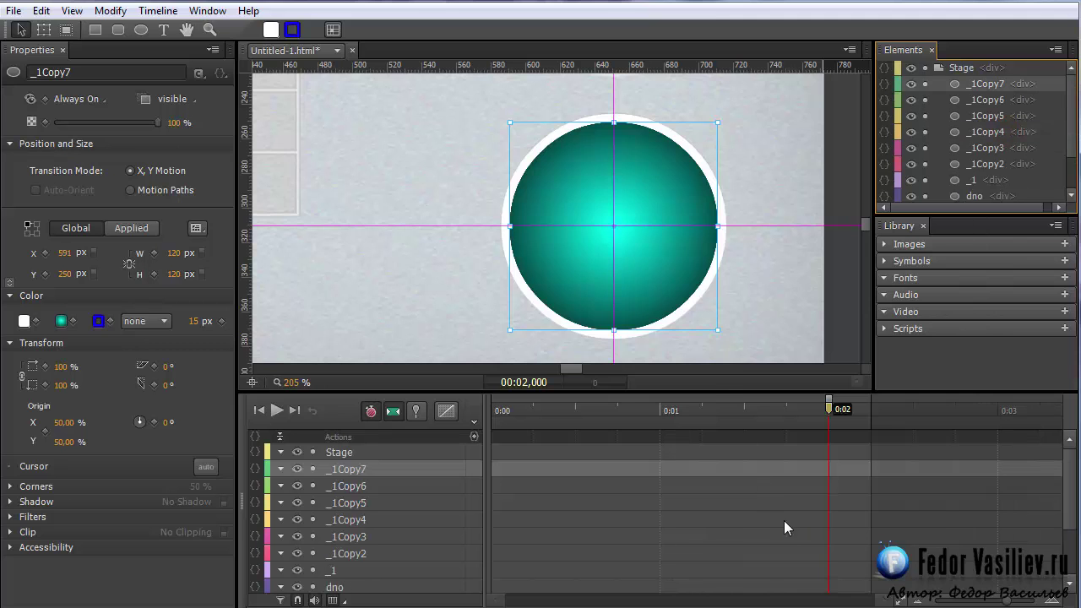
Rename the duplicated circles _1Copy2 through _1Copy6 as _2, _3, _4, _5 and _6
click(978, 164)
double_click(980, 165)
text(2)
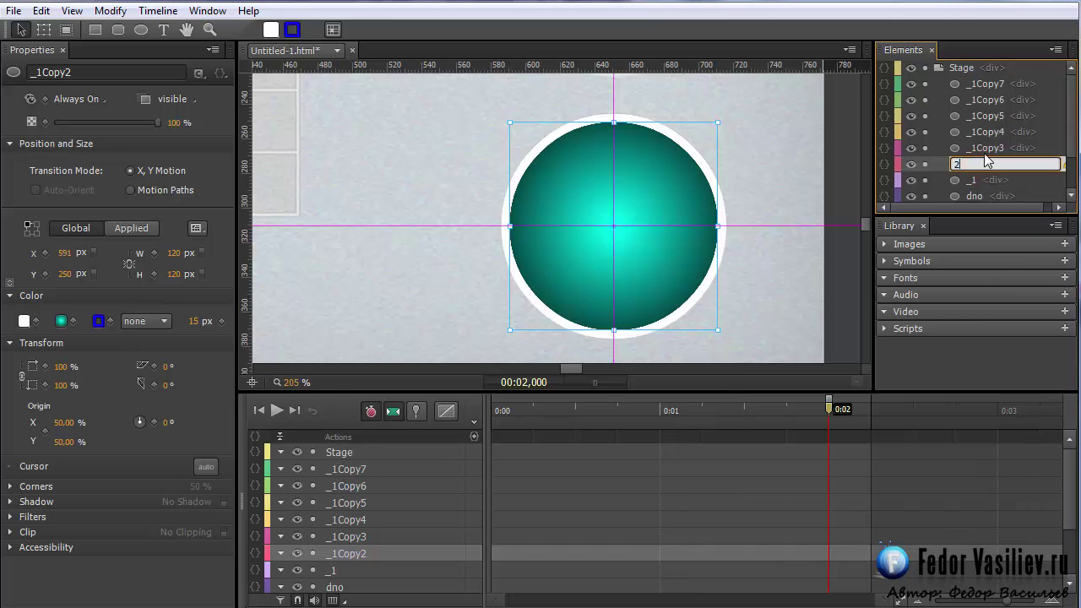
key(Return)
click(967, 177)
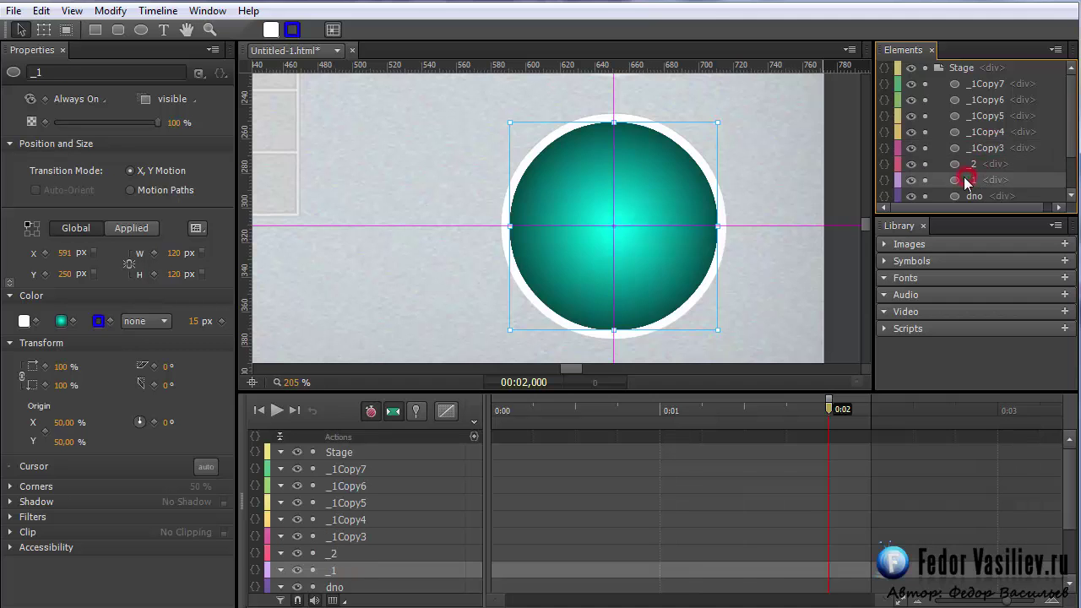
click(984, 148)
double_click(987, 147)
text(3)
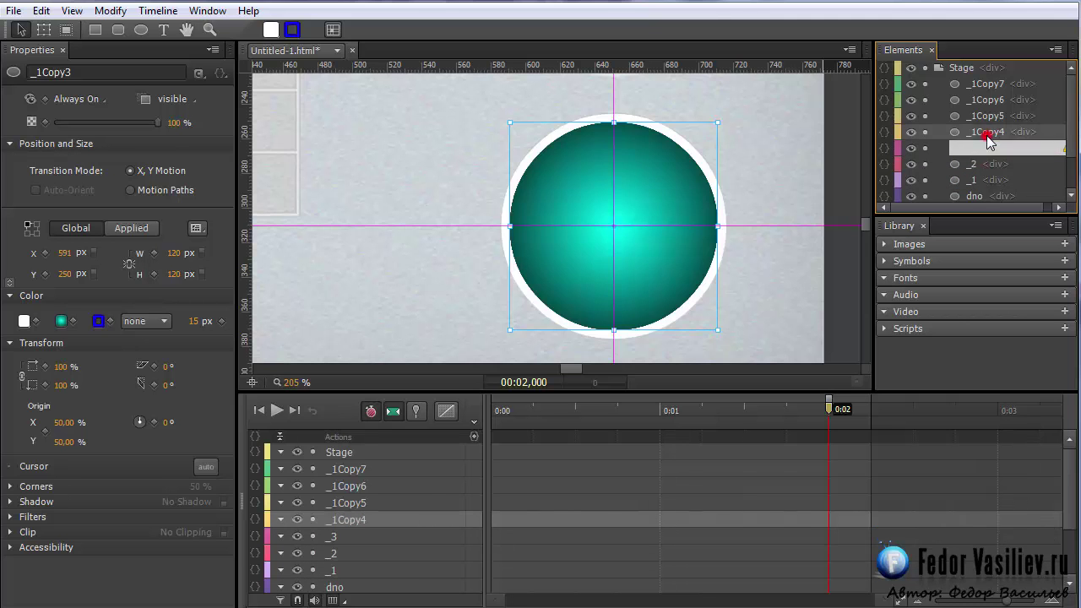
Delete the surplus duplicate circle _1Copy7
click(987, 84)
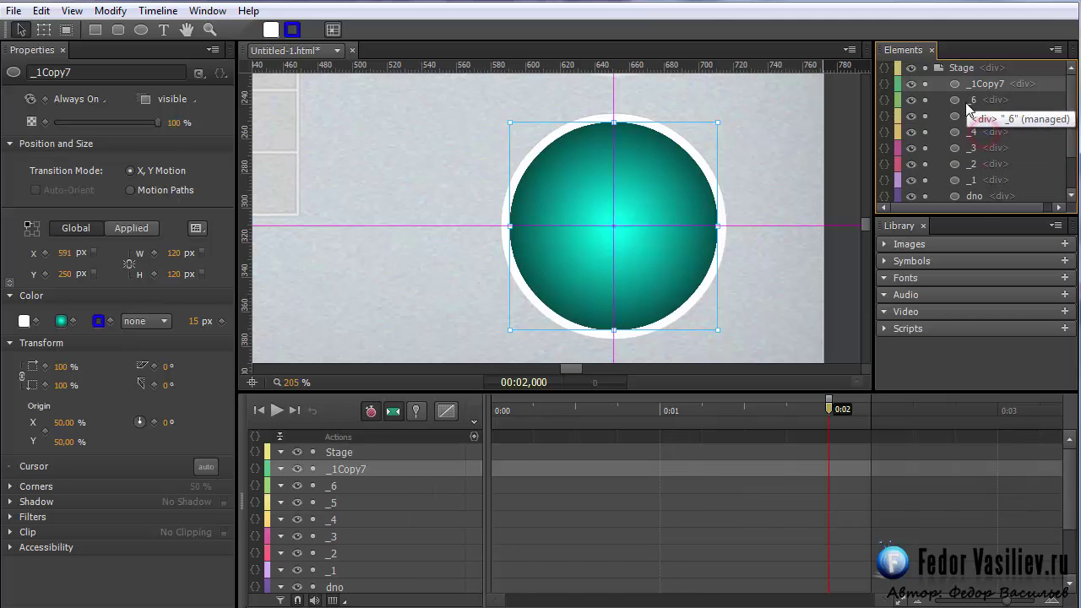
right_click(976, 89)
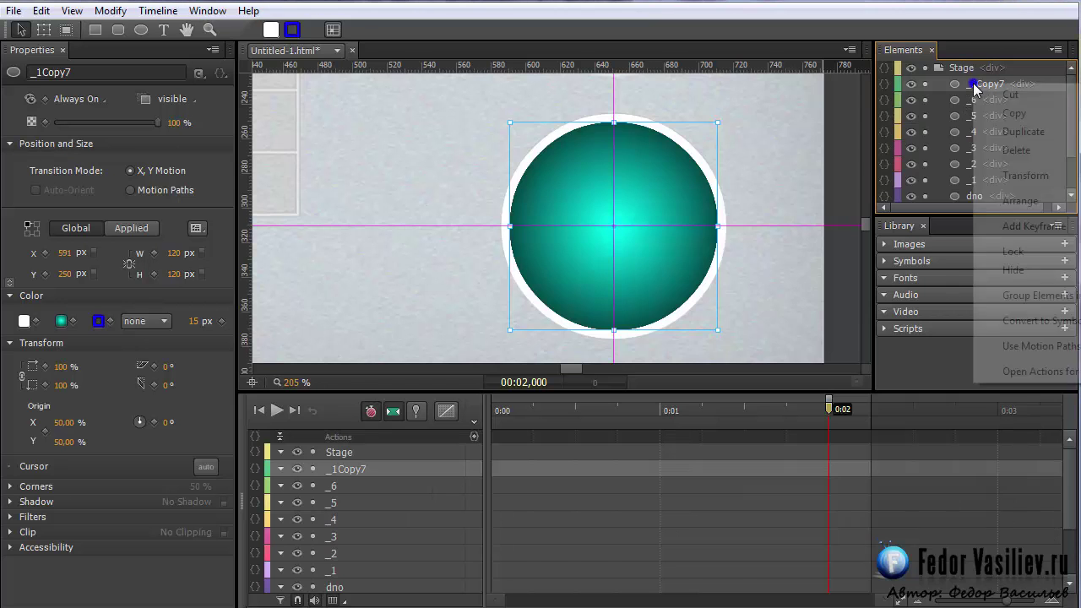
click(1026, 150)
Group the _1 and _2 circles in a DIV and collapse the group in the element list
shift+click(972, 149)
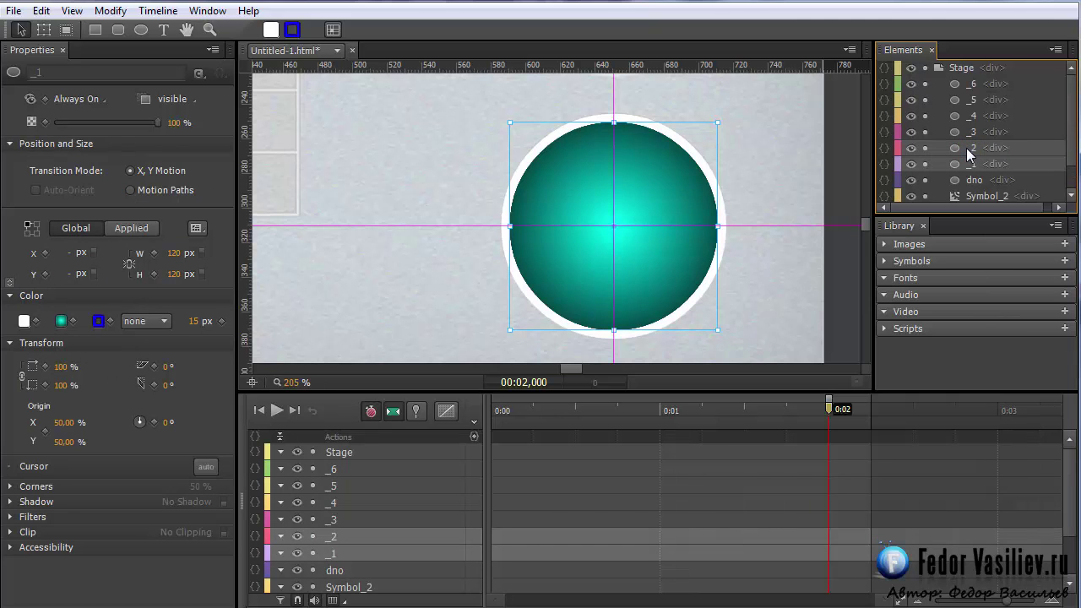
right_click(961, 145)
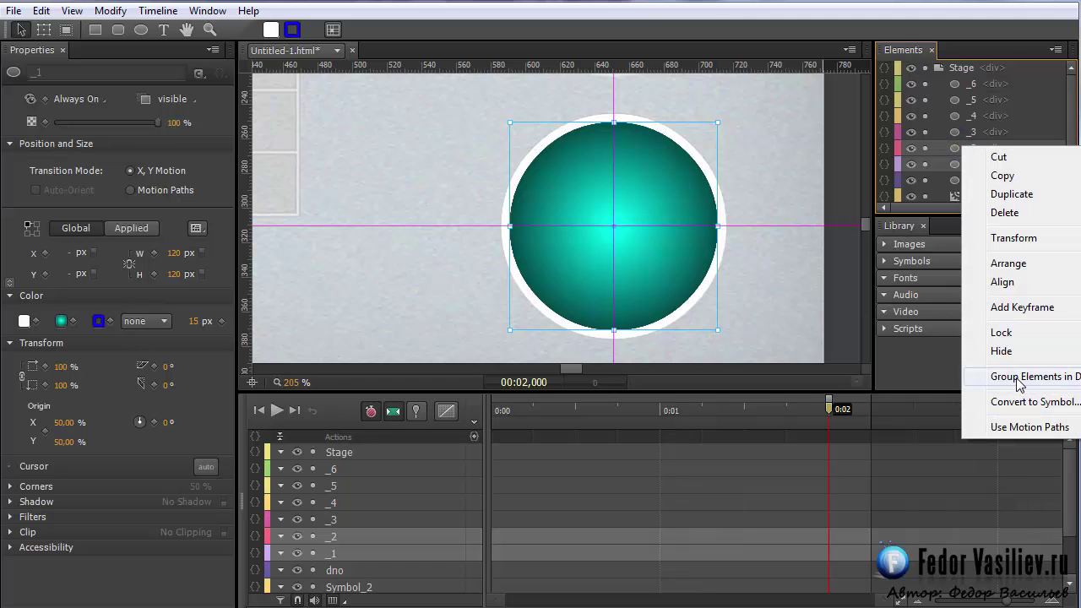
click(1020, 378)
right_click(956, 152)
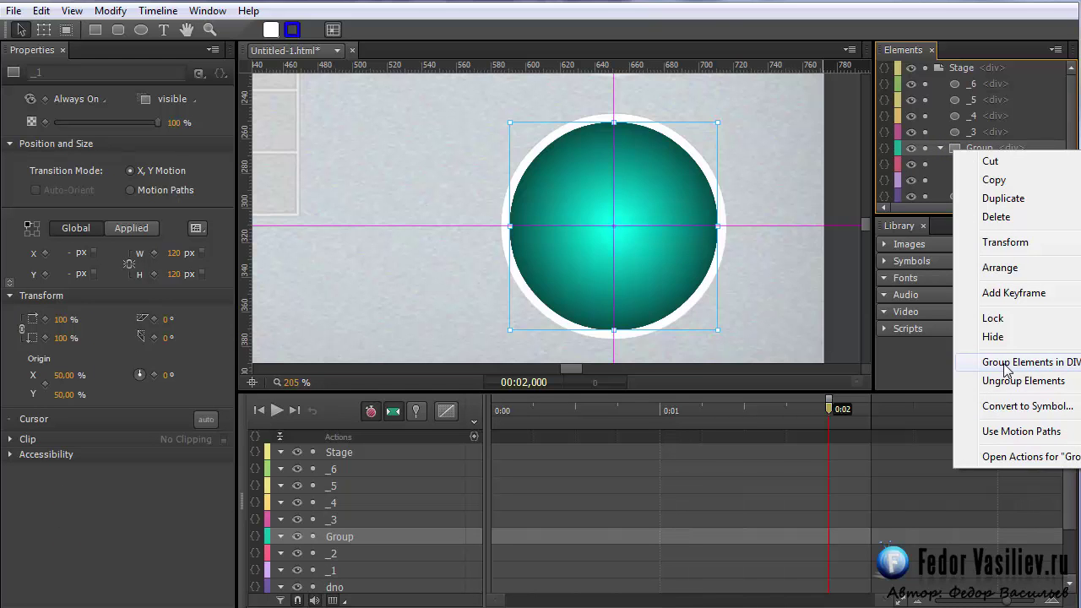
click(942, 148)
click(942, 148)
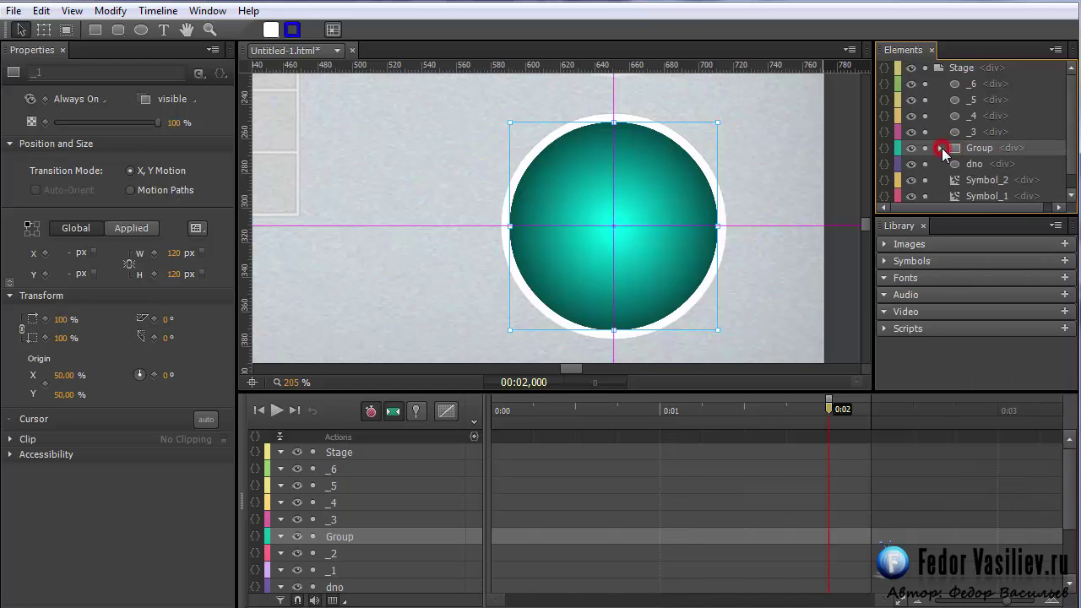
Group the _5 and _6 circles in a DIV
click(958, 100)
shift+click(963, 82)
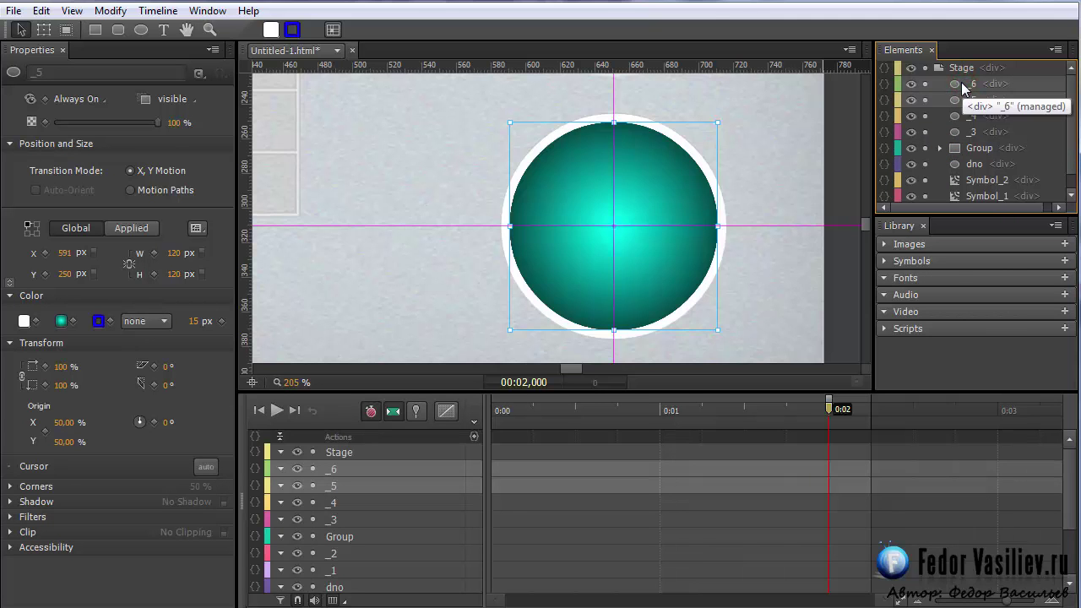
right_click(961, 83)
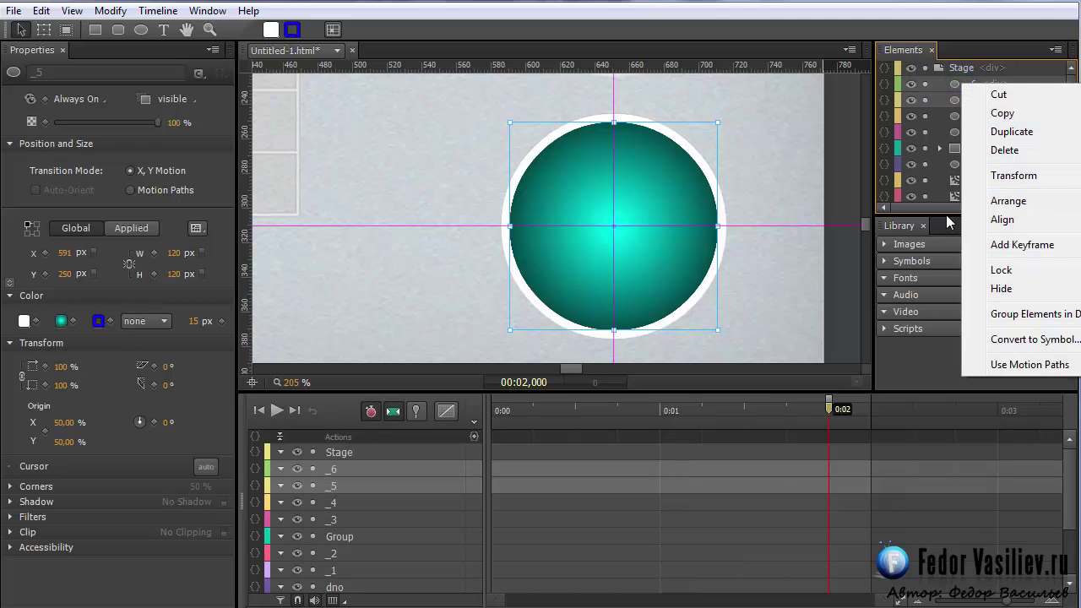
click(955, 100)
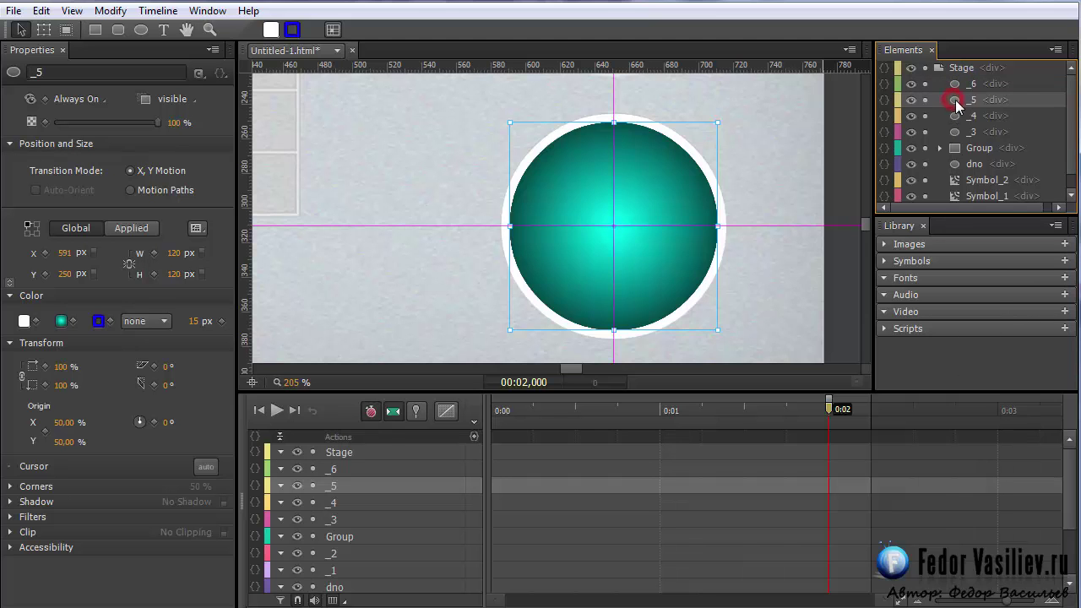
click(970, 86)
right_click(958, 87)
key(Escape)
click(959, 98)
shift+click(957, 84)
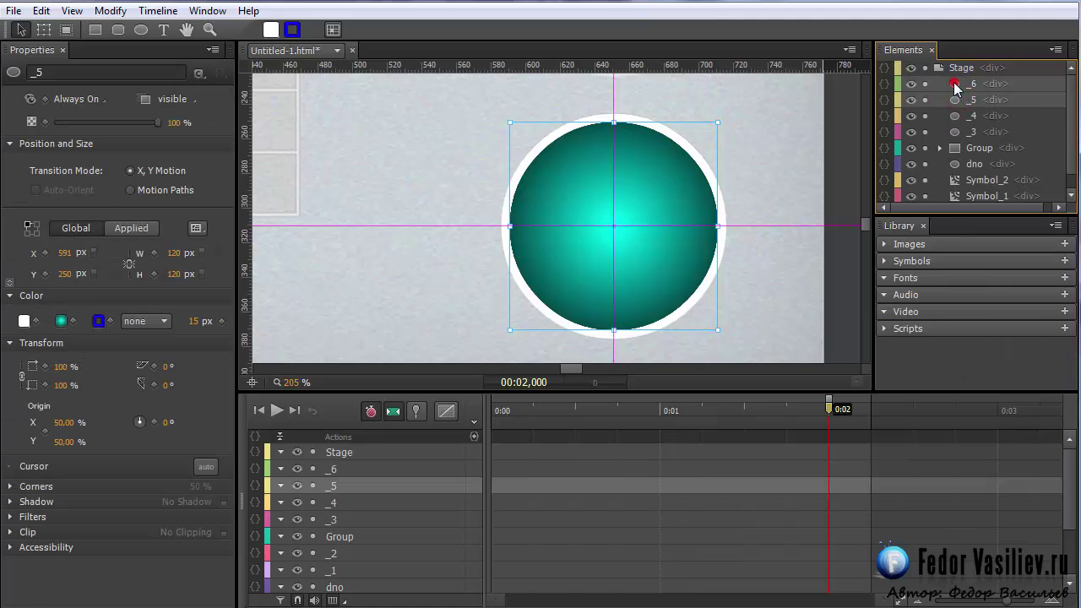
right_click(957, 87)
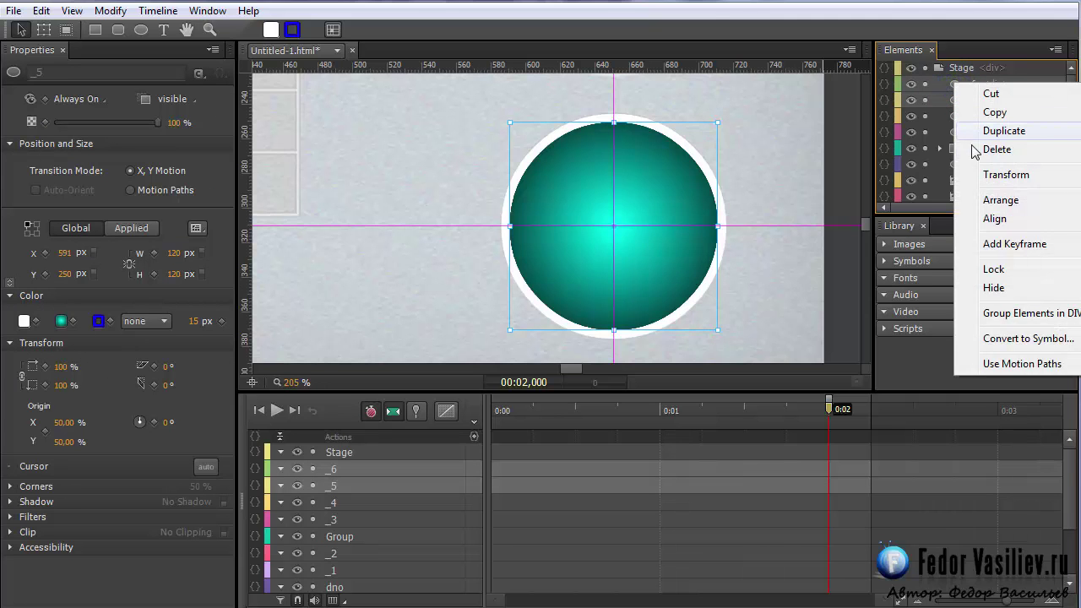
click(1029, 314)
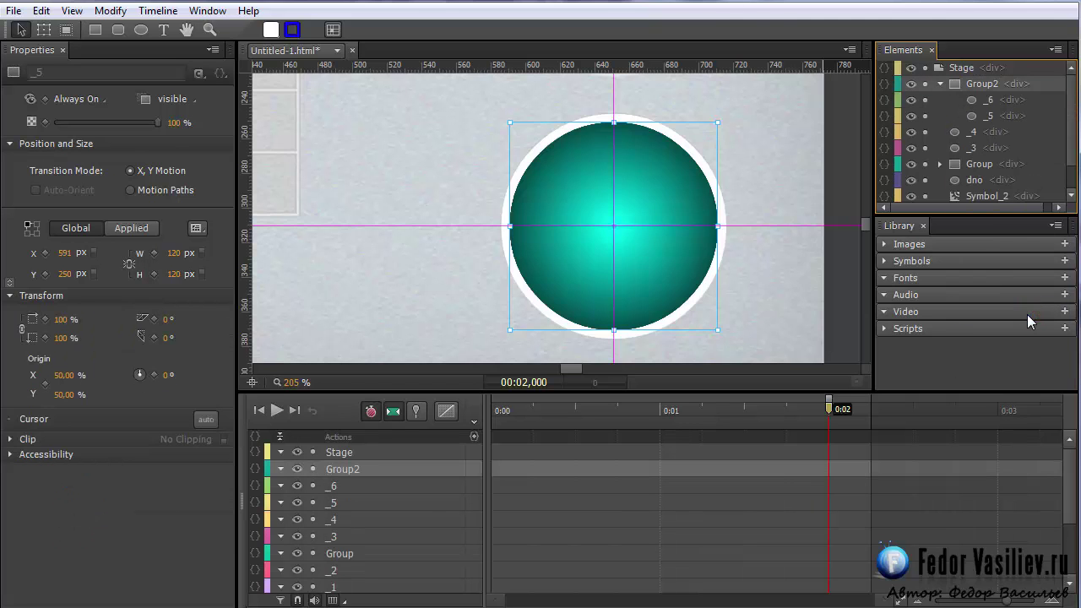
Rename the group holding _5 and _6 as mask and collapse it in the element list
double_click(980, 82)
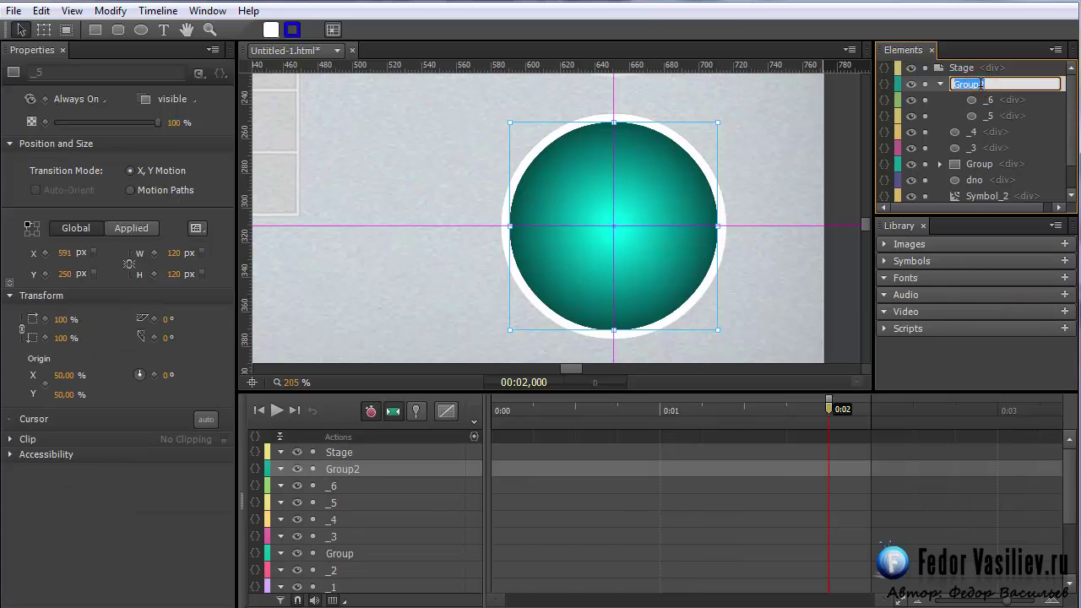
text(mask)
key(Return)
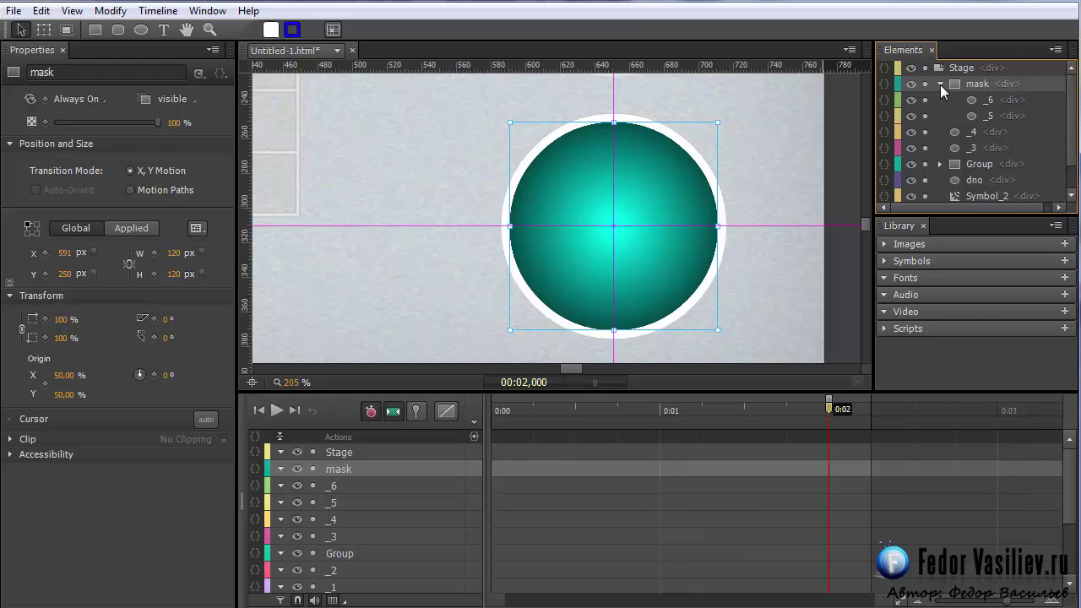
click(940, 83)
click(946, 132)
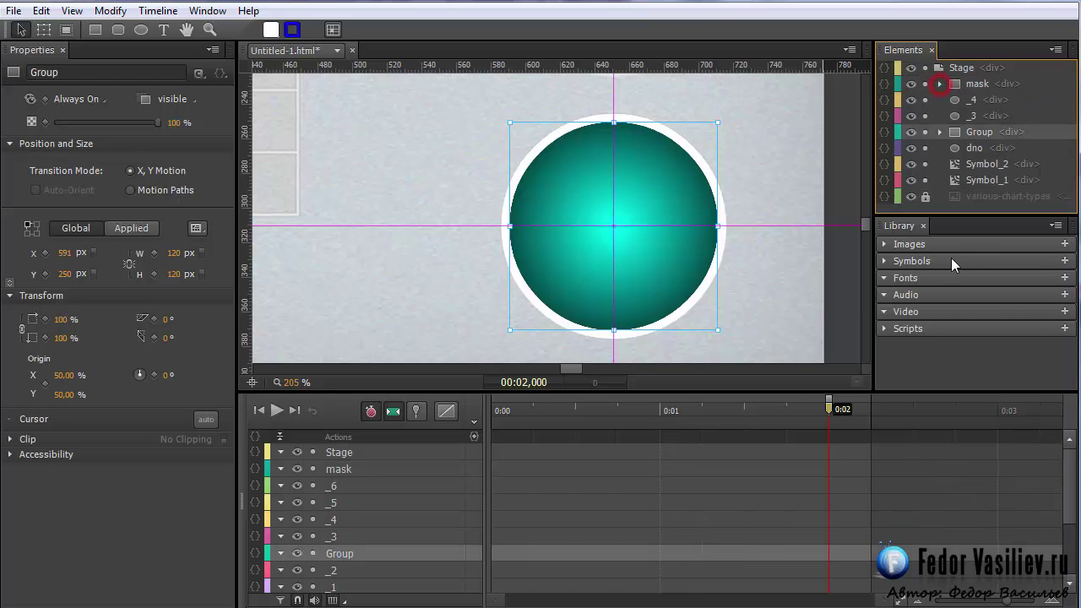
Set the display of circles _3 and _4 to Off at 0:00 on the timeline
click(968, 116)
shift+click(964, 100)
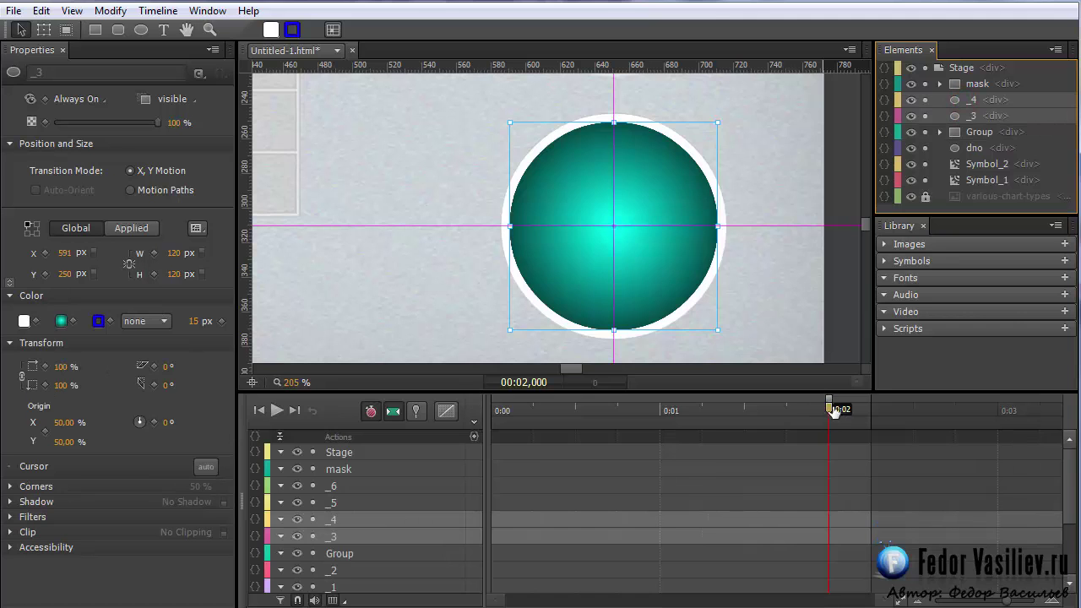
drag(835, 408, 460, 420)
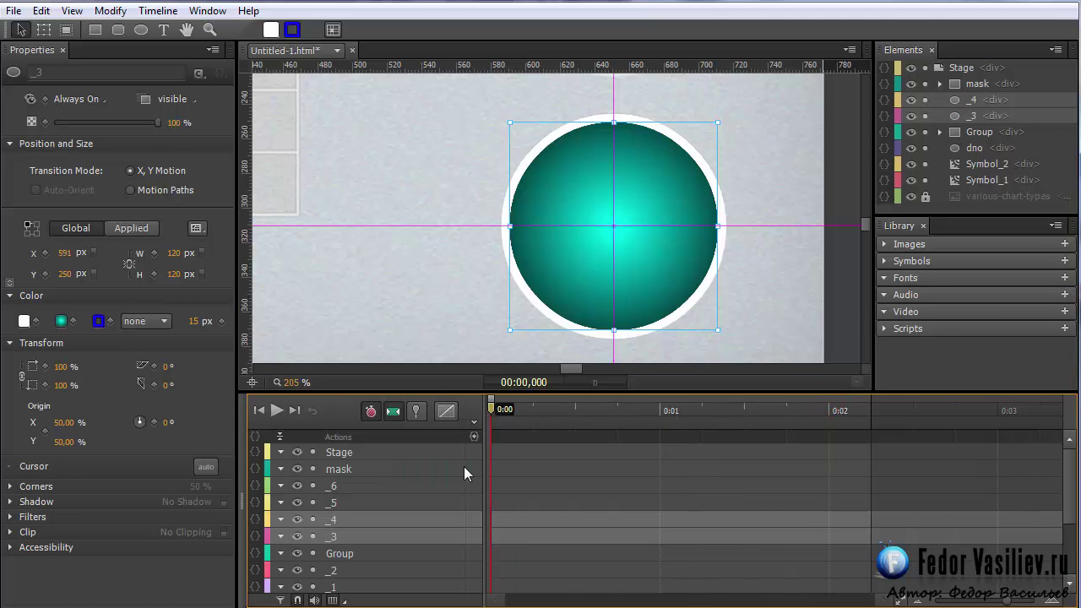
click(93, 99)
click(96, 130)
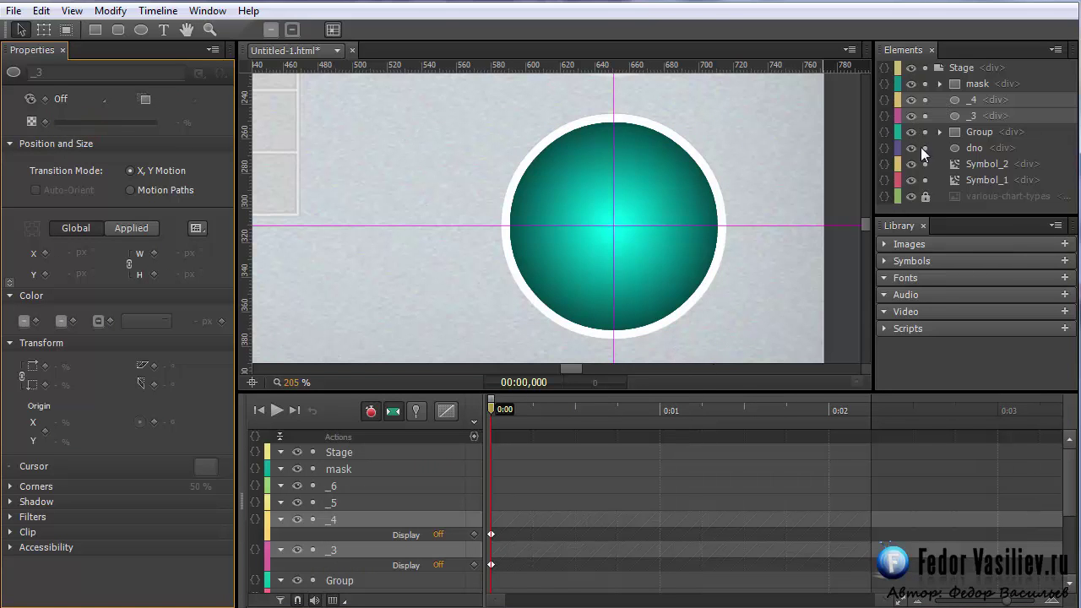
Hide the mask group and expand Group in the element list to reach circles _1 and _2
click(960, 135)
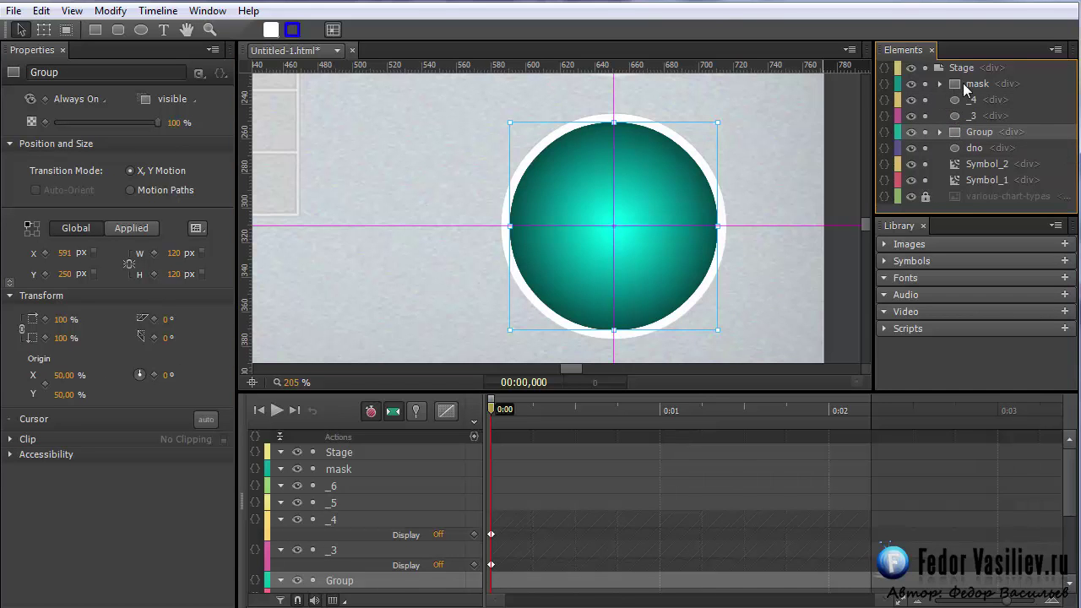
click(911, 85)
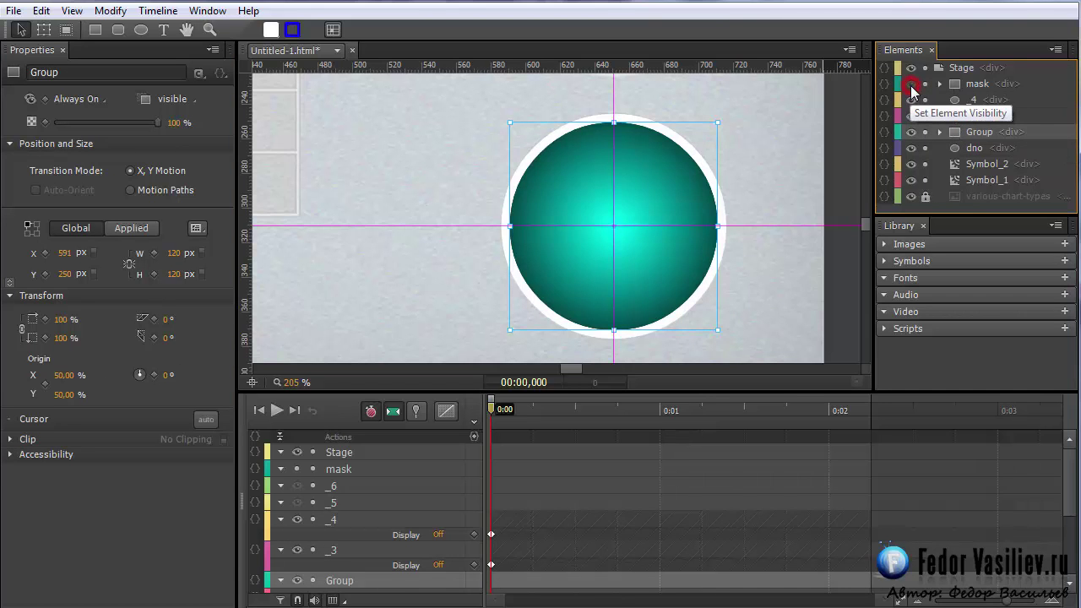
click(940, 133)
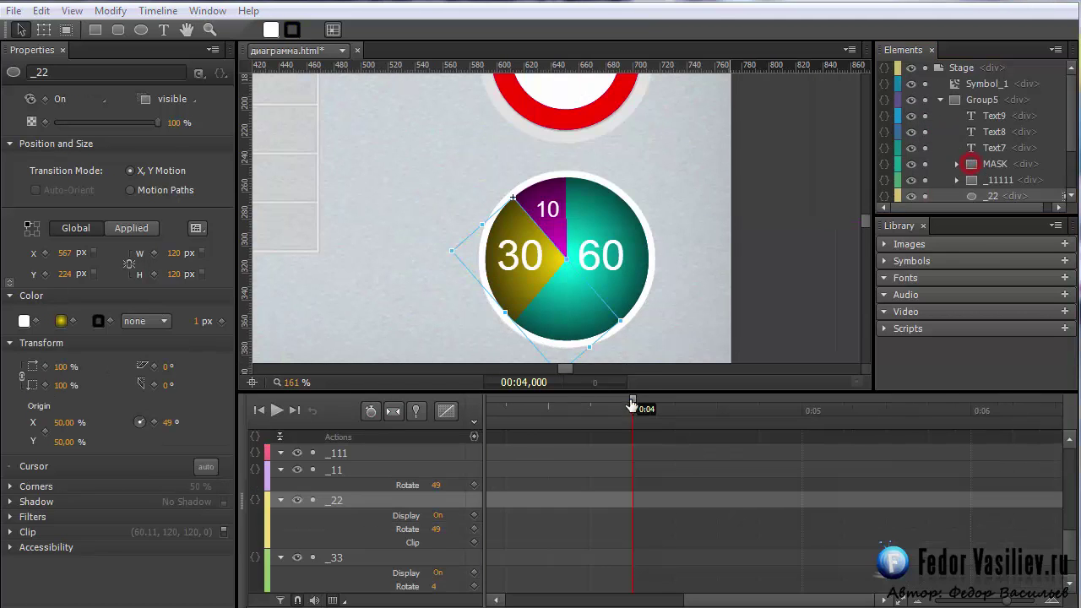
In диаграмма.html at 0:04, hide Text7, Text8, Text9, MASK, _22 and _33 inside Group5 to isolate the teal sector
click(634, 321)
mouse_move(638, 409)
mouse_down()
mouse_move(515, 409)
mouse_move(633, 409)
mouse_up()
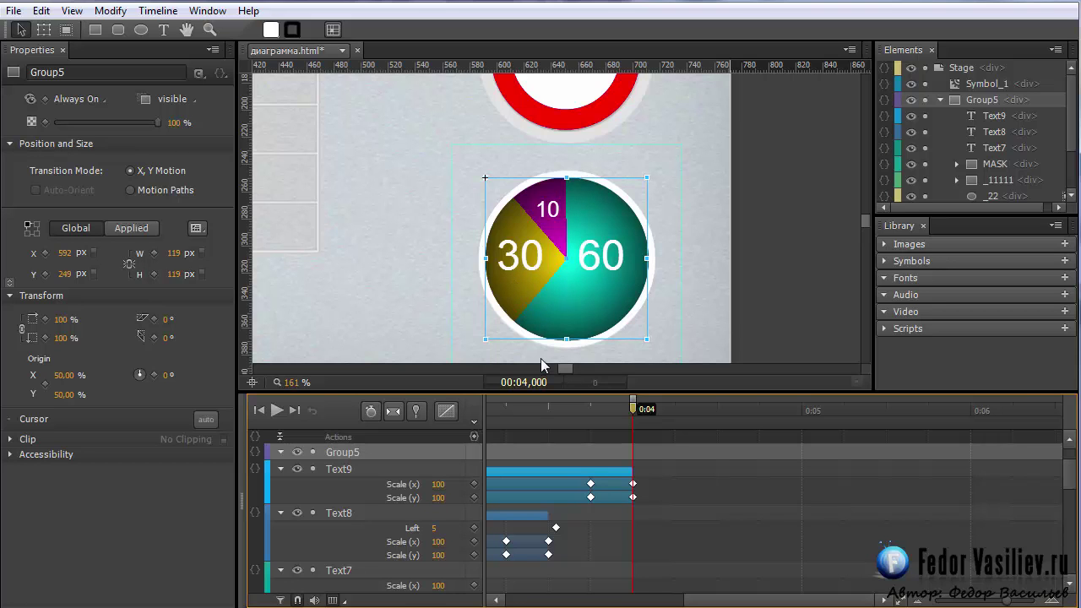
click(911, 148)
click(910, 132)
click(911, 116)
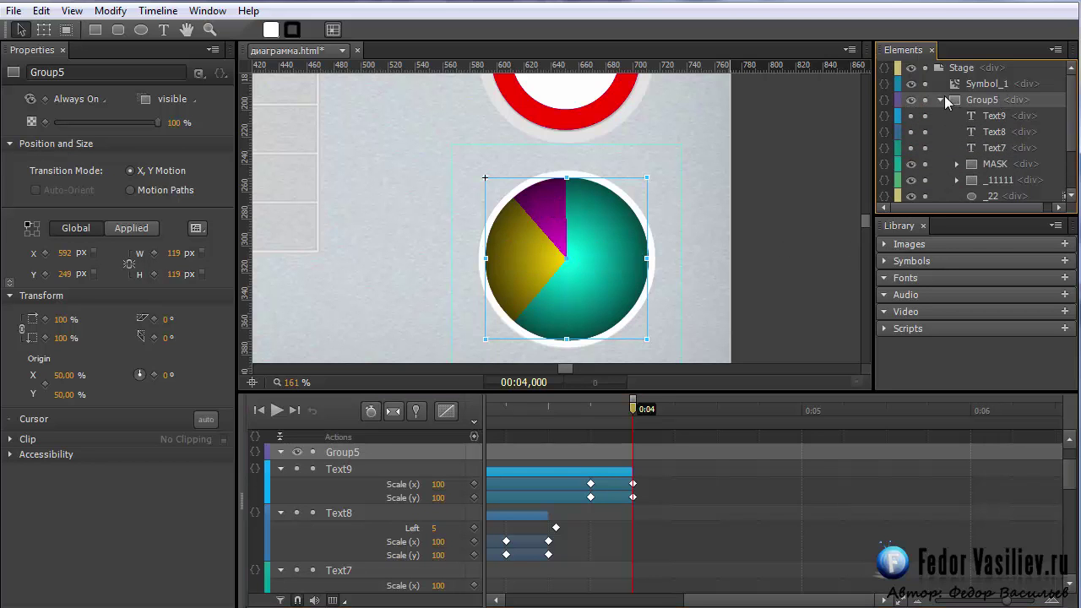
click(911, 180)
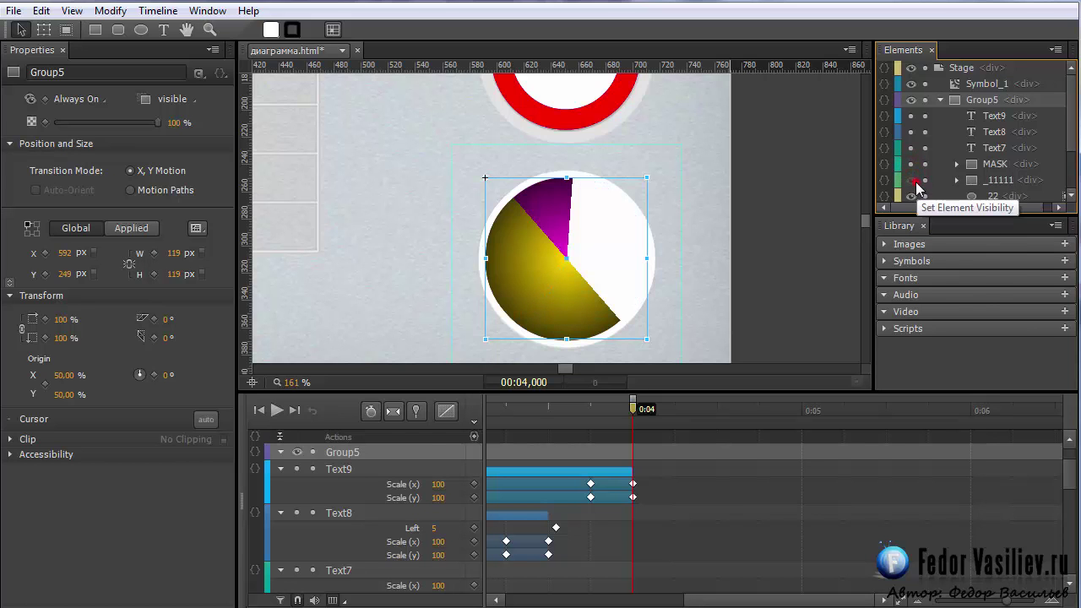
click(911, 180)
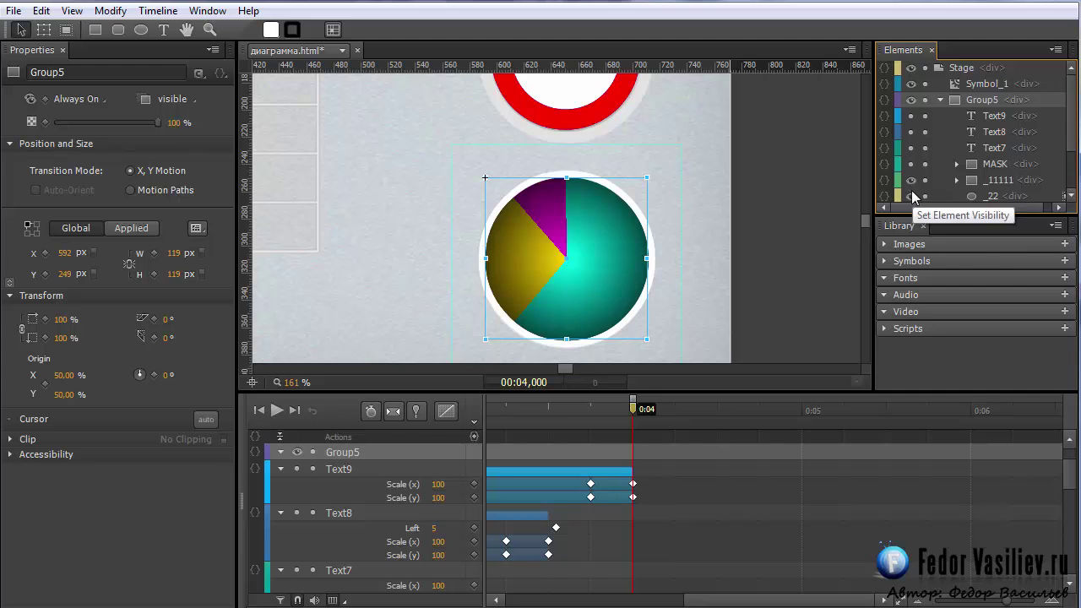
click(911, 196)
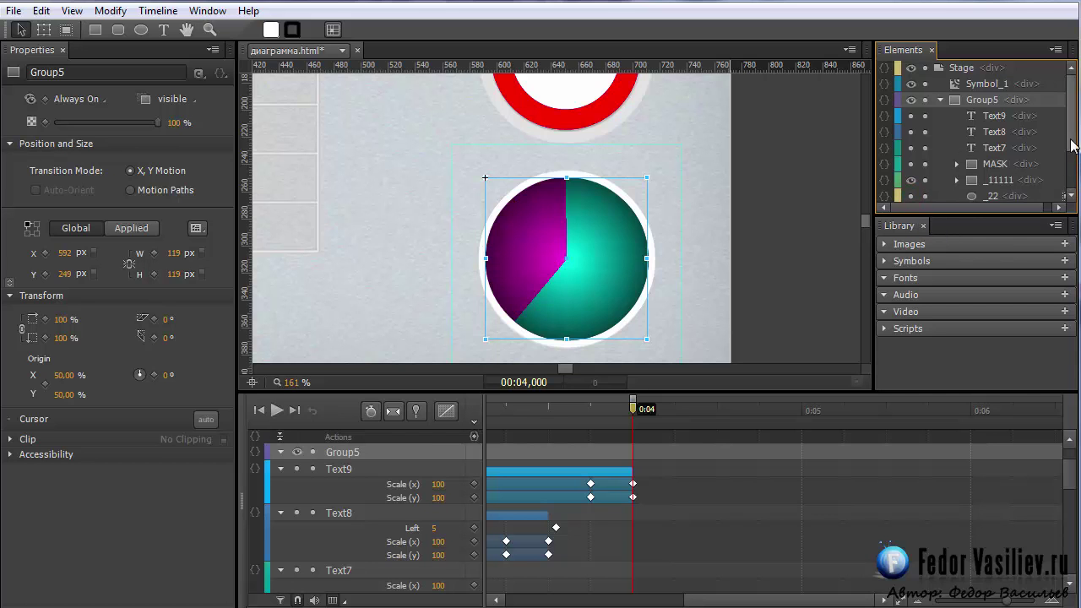
drag(1069, 140, 1074, 165)
click(911, 177)
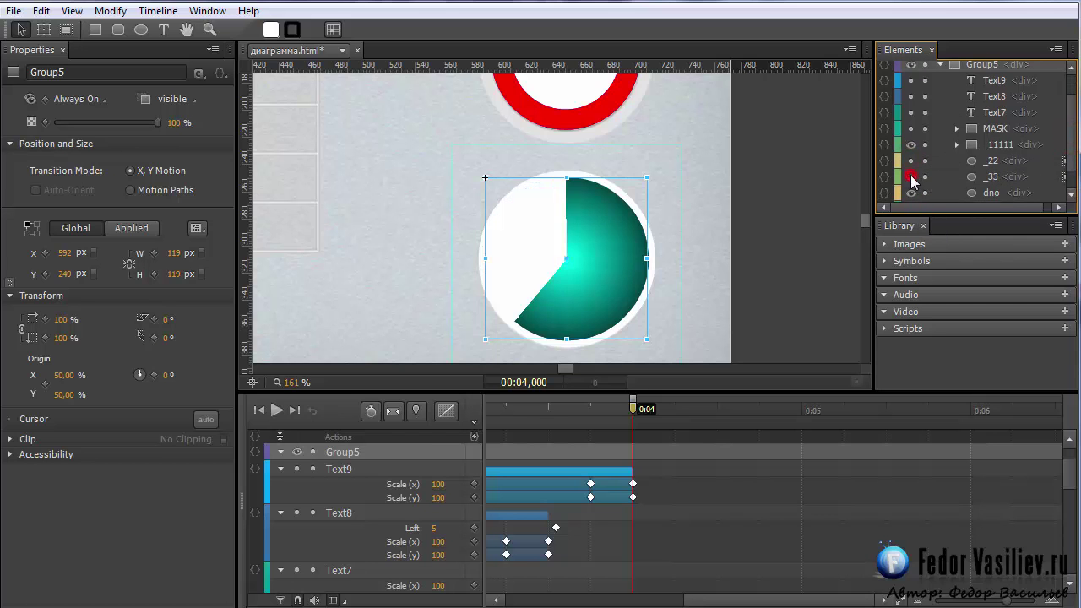
Expand group _11111 and compare how its clipped halves _111 and _11 form the teal sector
click(959, 144)
click(1005, 160)
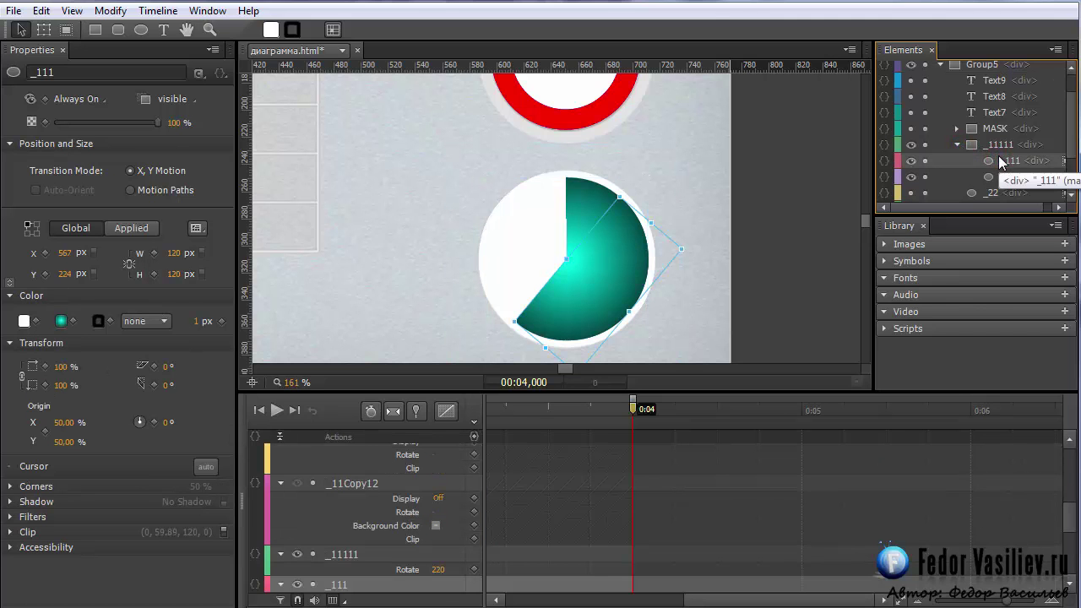
click(995, 179)
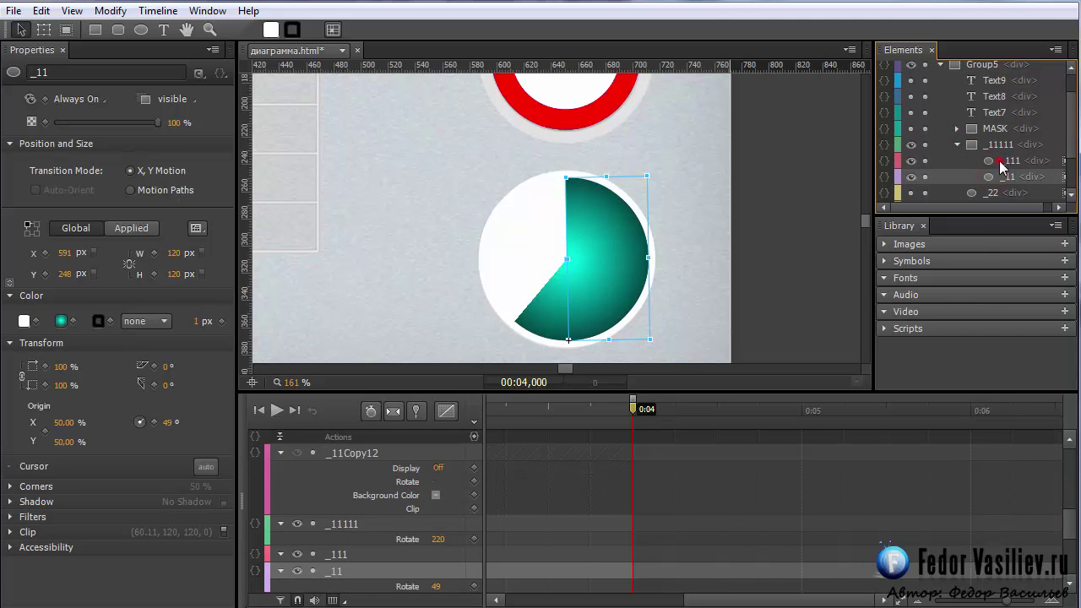
click(1002, 163)
click(1003, 176)
click(1006, 162)
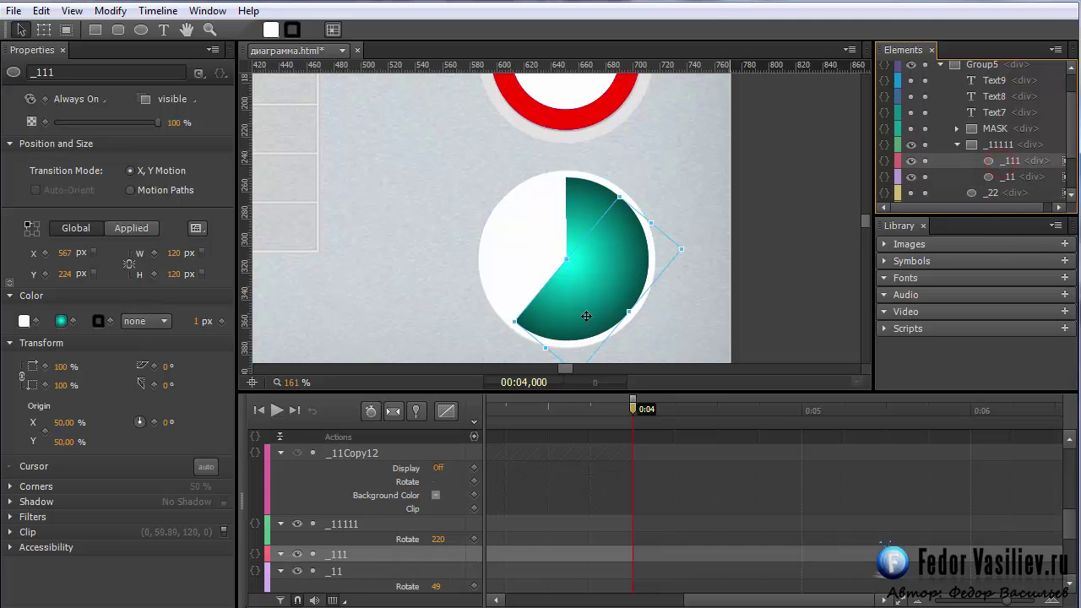
click(994, 179)
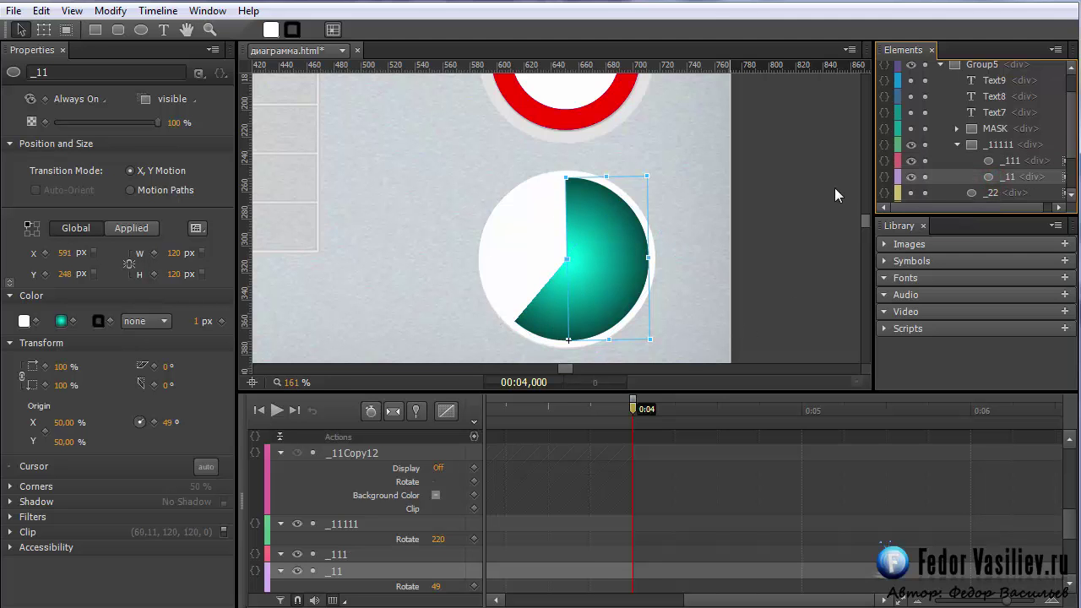
click(992, 162)
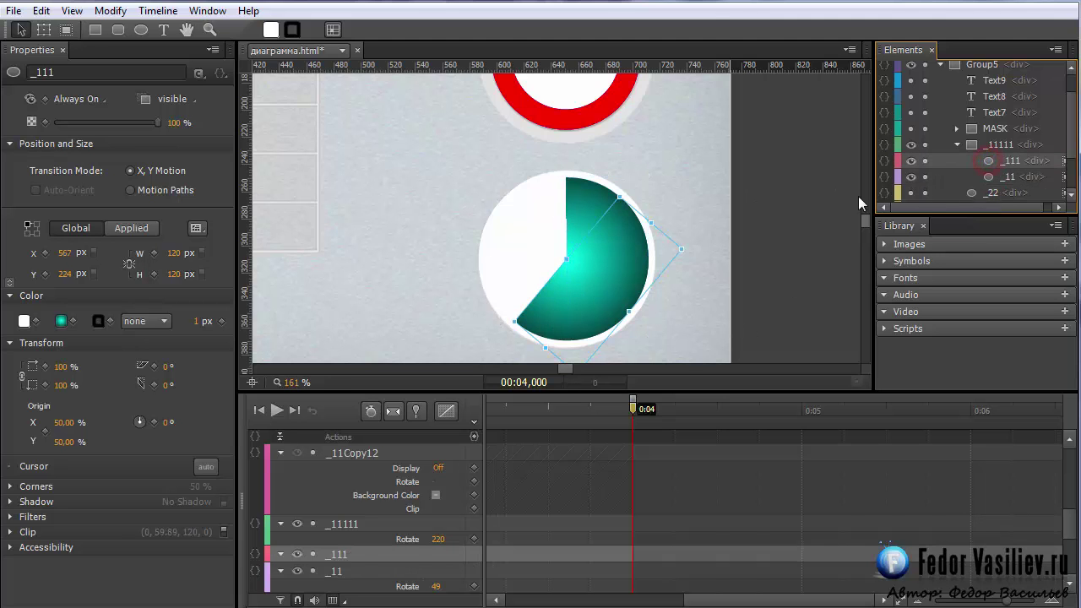
click(995, 177)
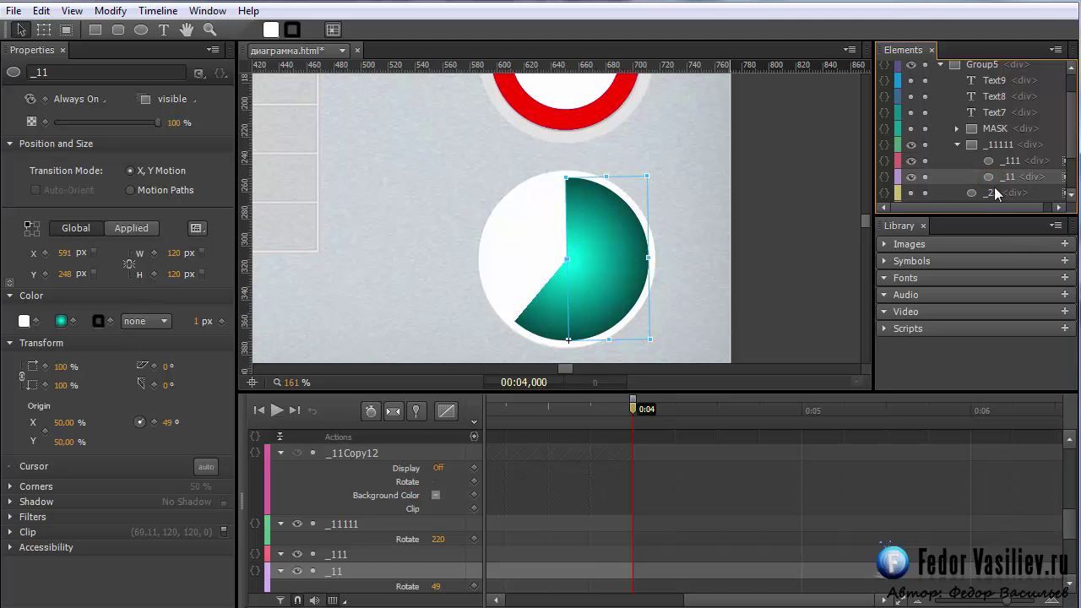
click(1003, 162)
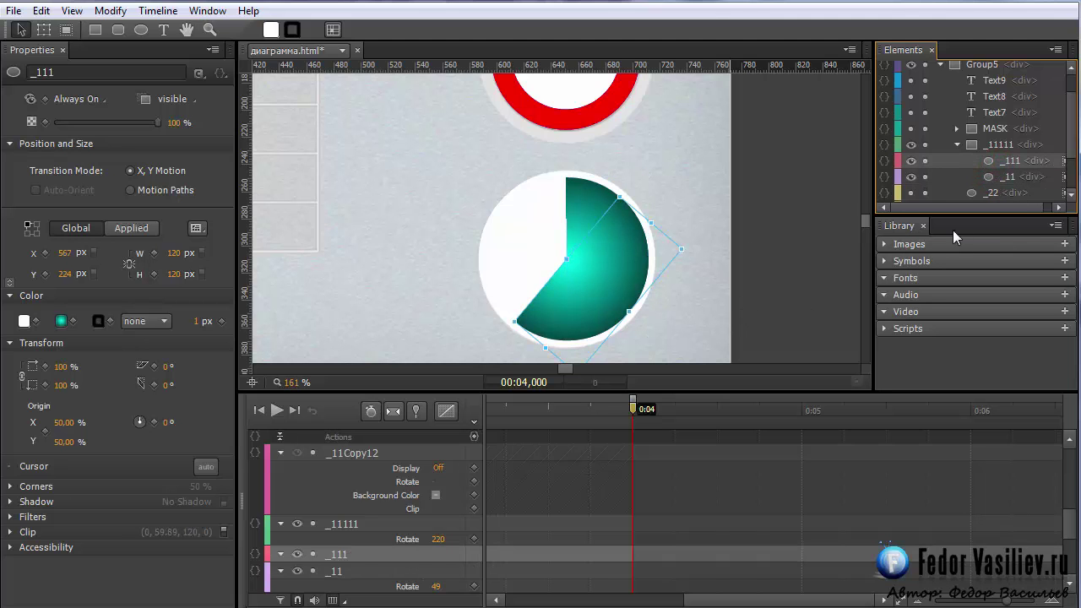
Scrub the timeline of the finished chart in диаграмма.html between 0:00 and 0:03 to examine how its sectors animate
click(342, 51)
click(300, 90)
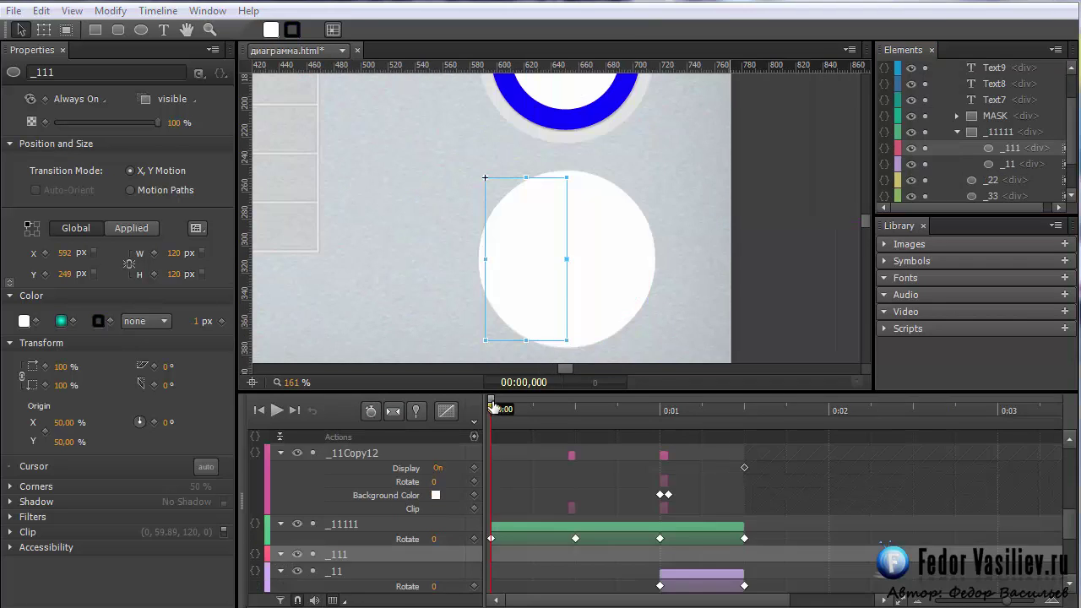
drag(492, 408, 1003, 500)
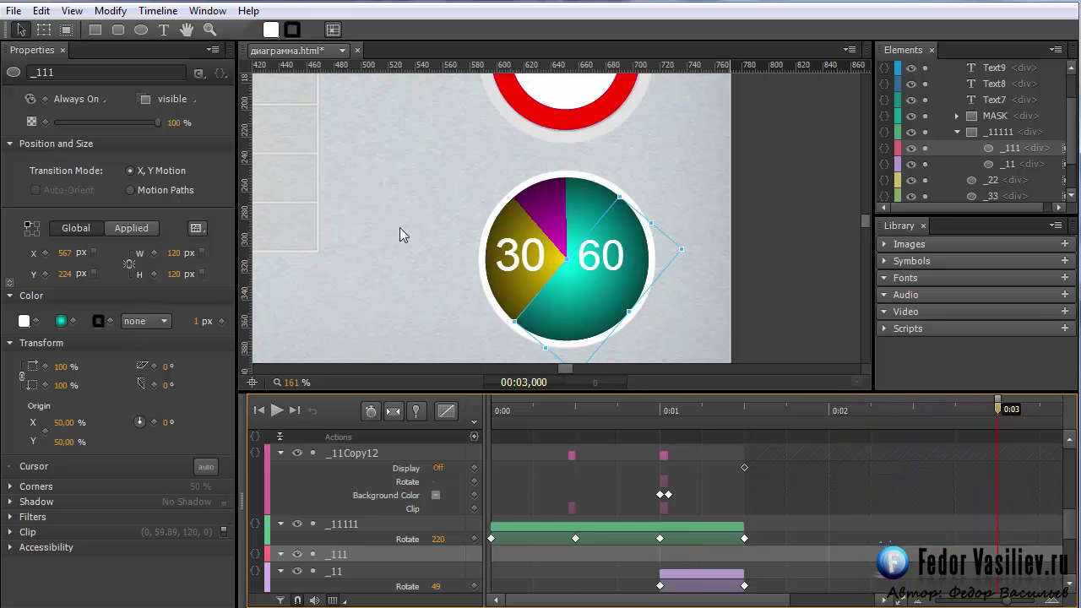
drag(1000, 408, 668, 414)
drag(589, 419, 1039, 501)
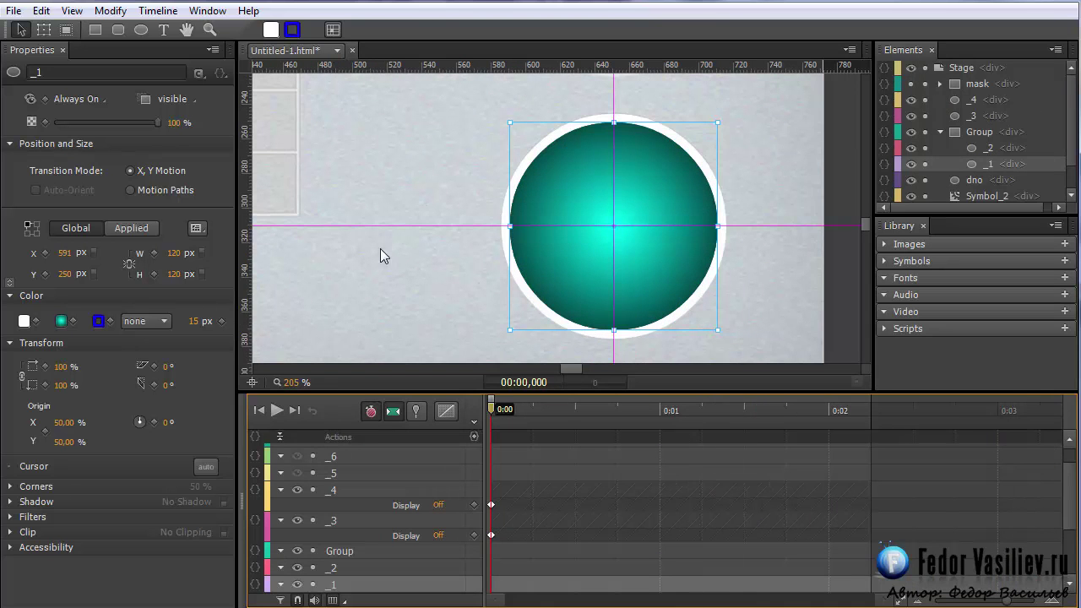
In Untitled-1.html, move circle _1 above _2 inside Group, and lock and hide _2
drag(978, 167, 978, 142)
click(971, 148)
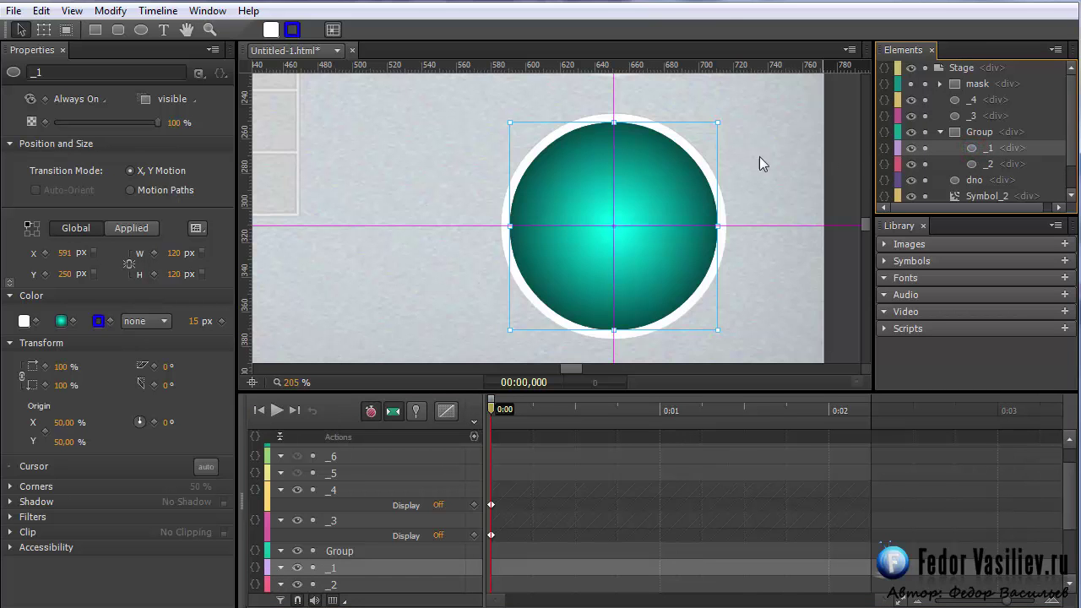
click(925, 164)
click(911, 164)
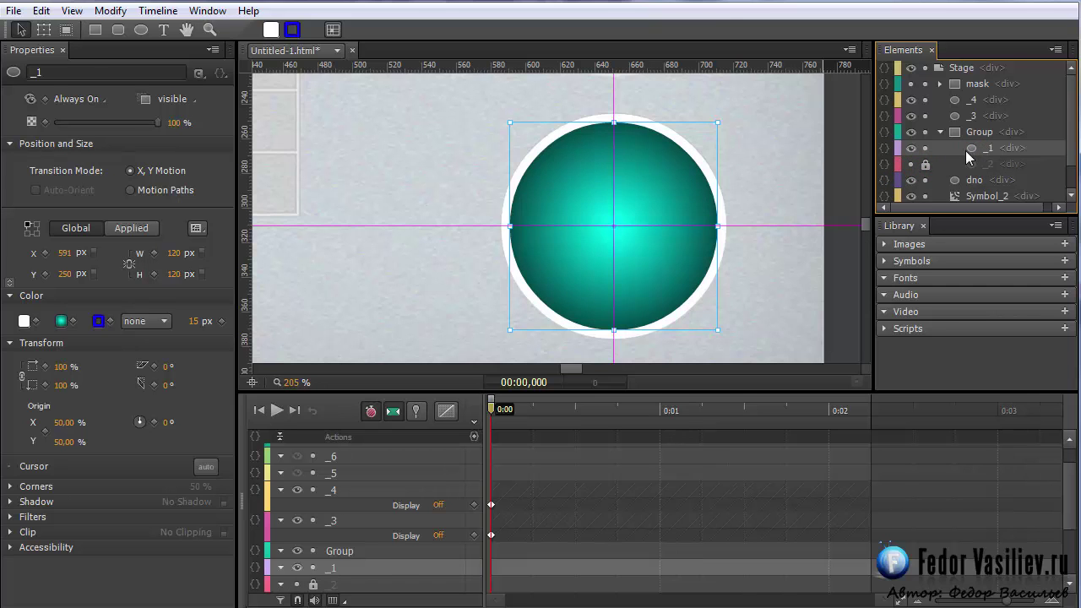
Clip circle _1 to its left half with the Clipping tool, cutting at the vertical centre guide
click(66, 29)
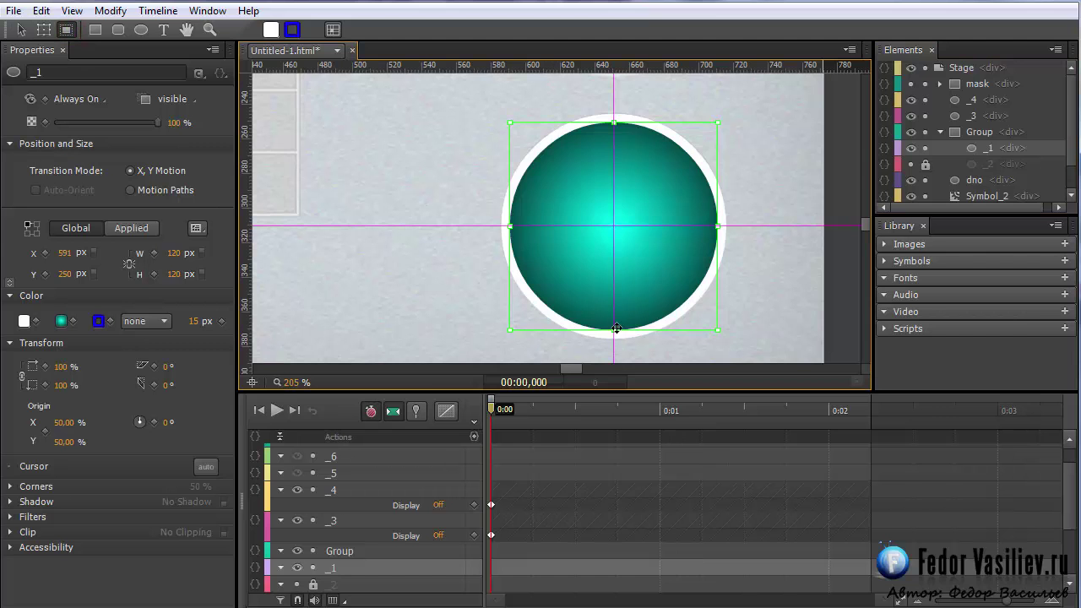
mouse_move(865, 222)
mouse_down()
mouse_move(866, 207)
mouse_move(869, 232)
mouse_up()
drag(717, 203, 614, 208)
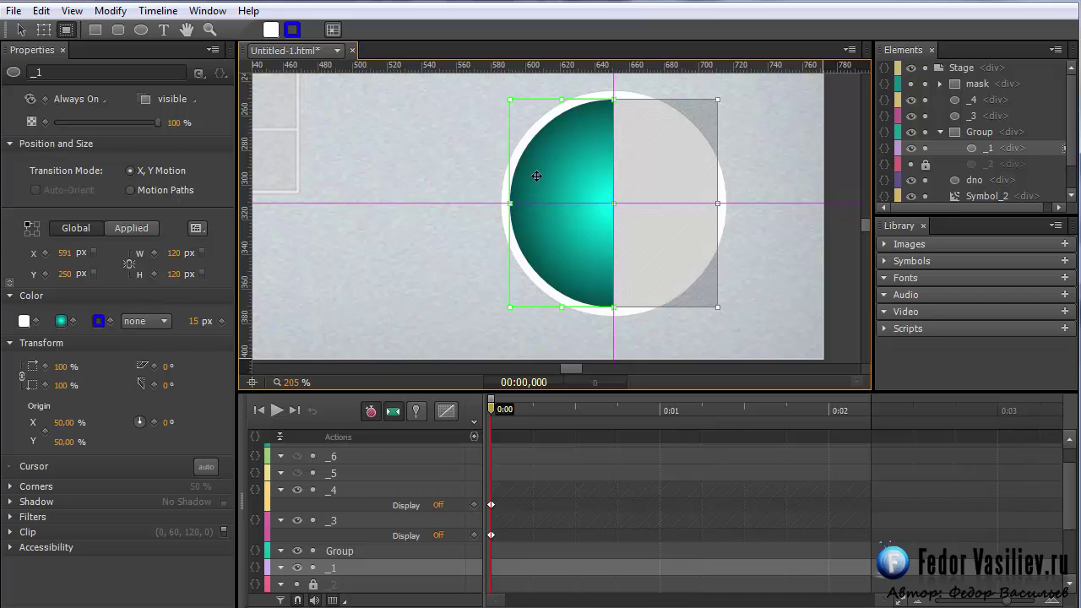
Lock _1, unlock and show _2, and clip _2 to its right half at the vertical centre guide
click(926, 164)
click(925, 149)
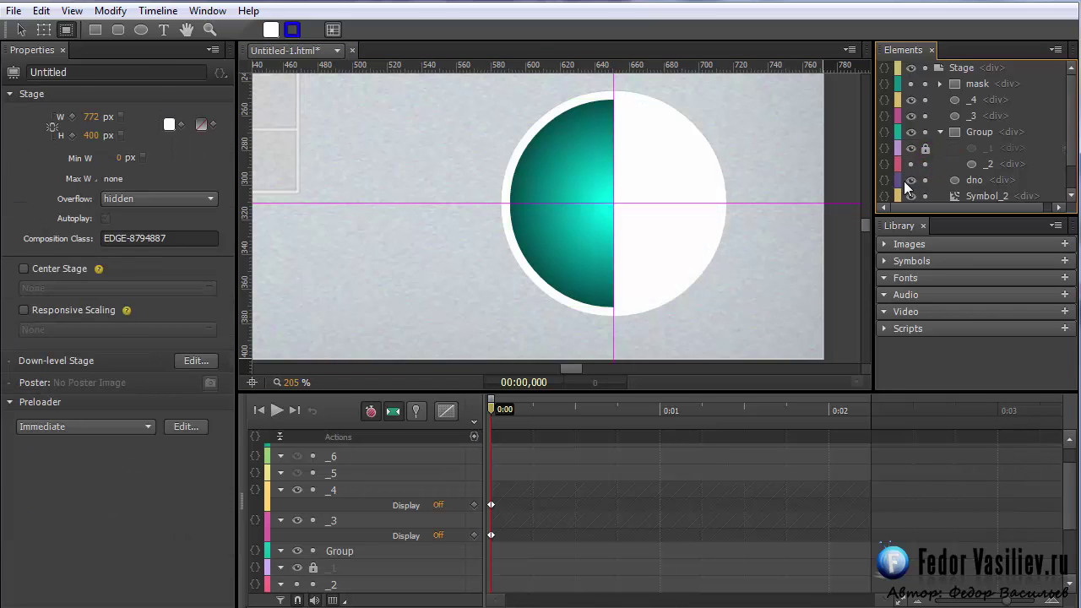
click(985, 166)
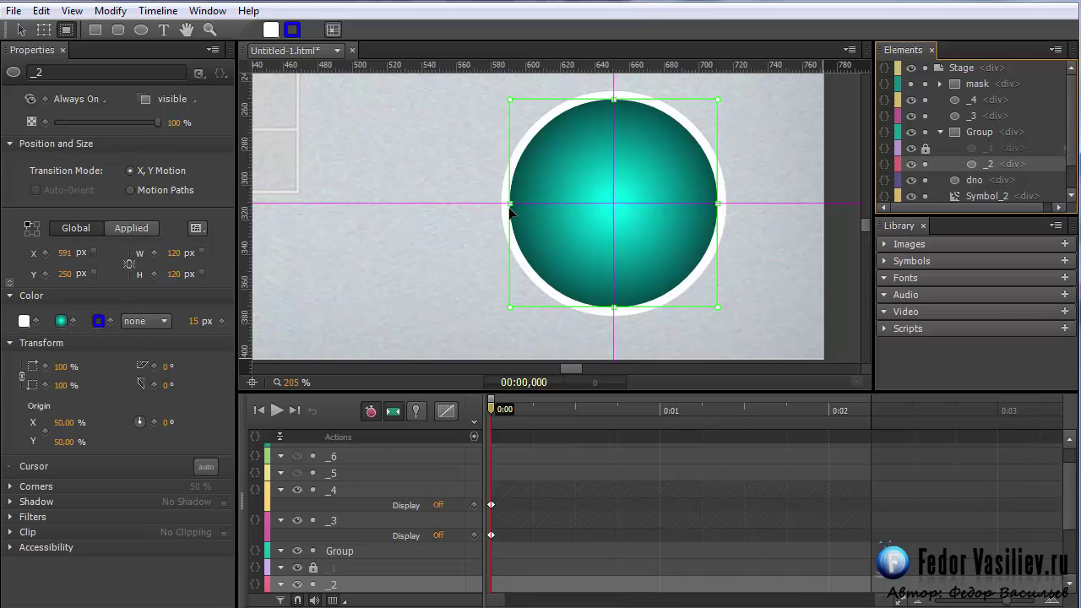
drag(509, 204, 613, 216)
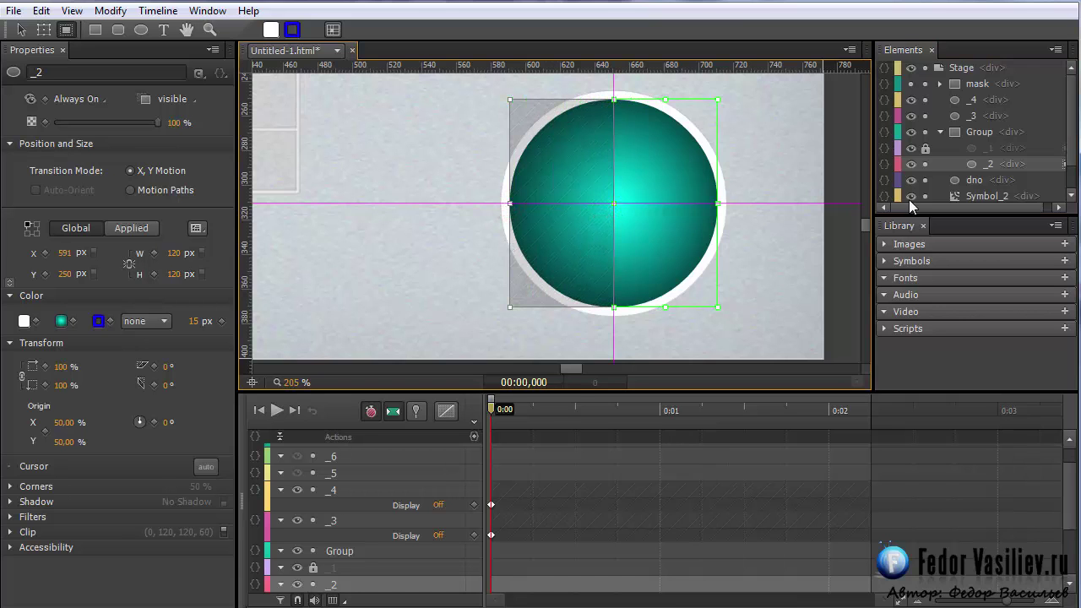
click(971, 164)
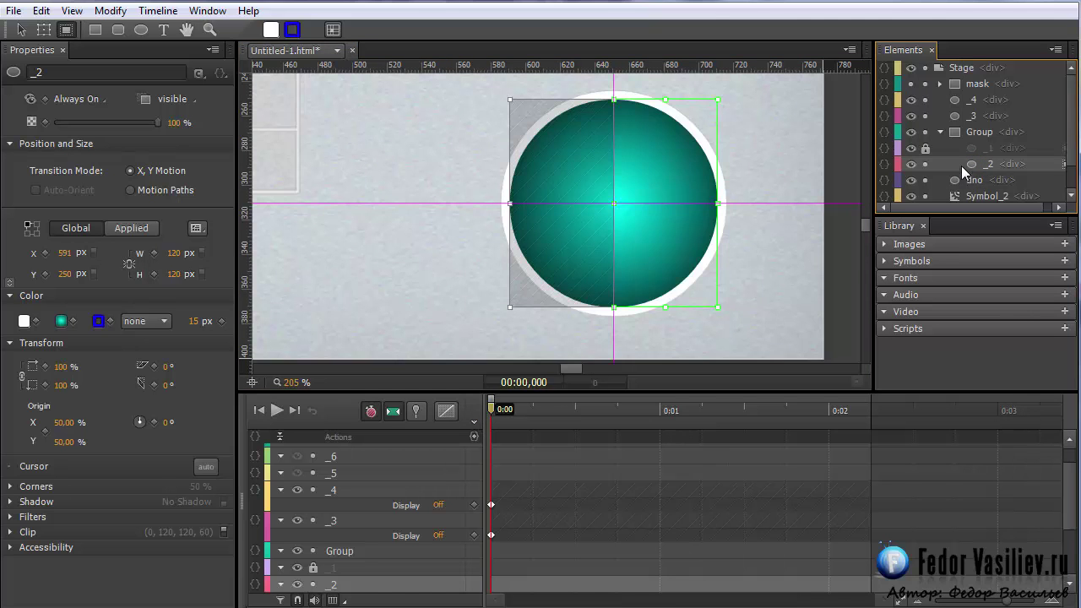
Set the display of circle _2 to Off at 0:00 on the timeline
click(495, 408)
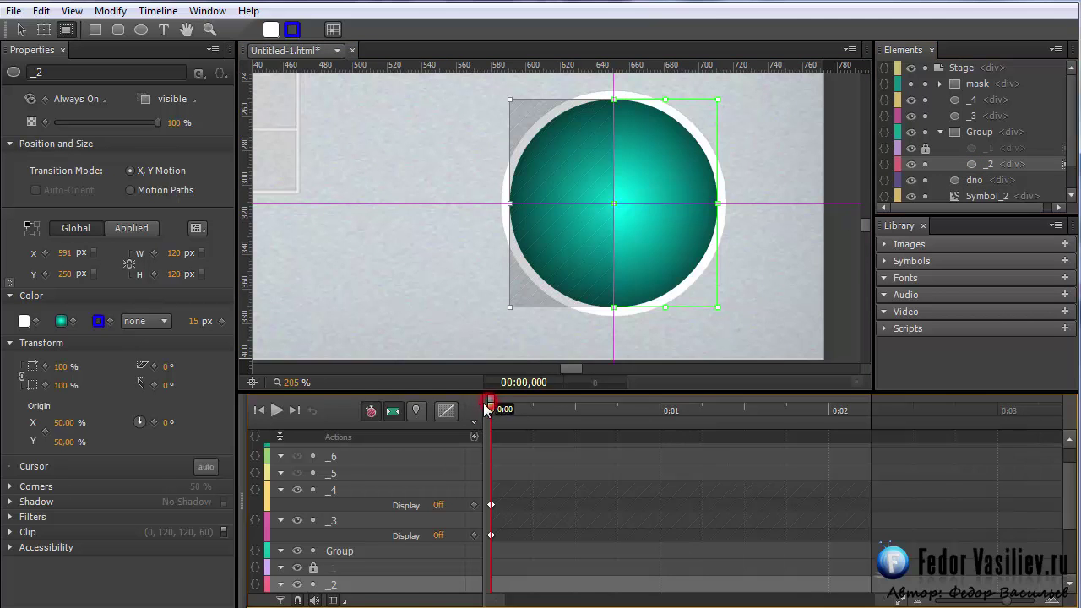
click(98, 101)
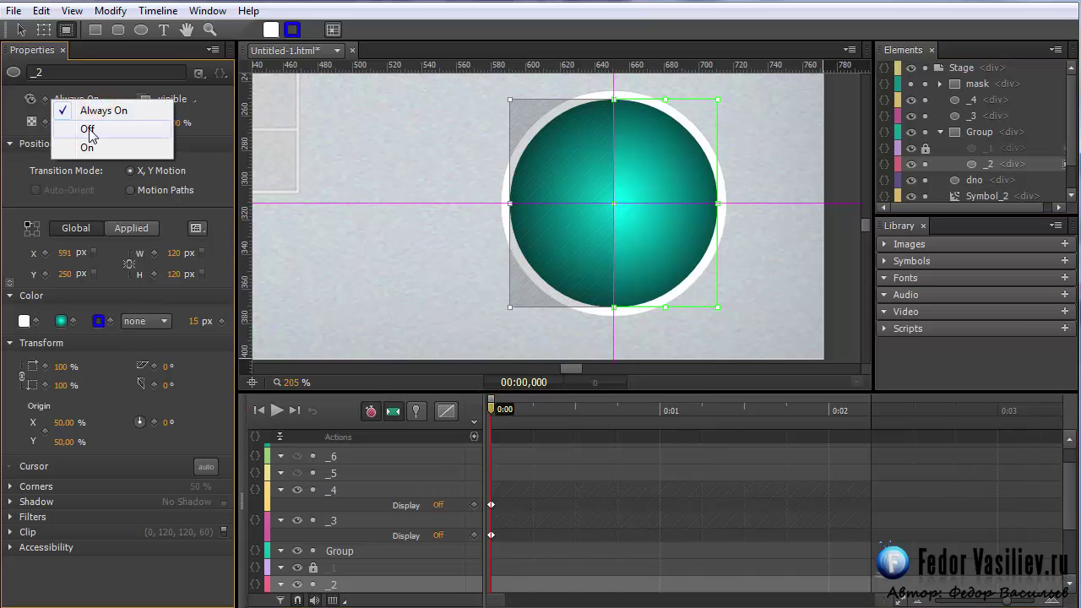
click(88, 127)
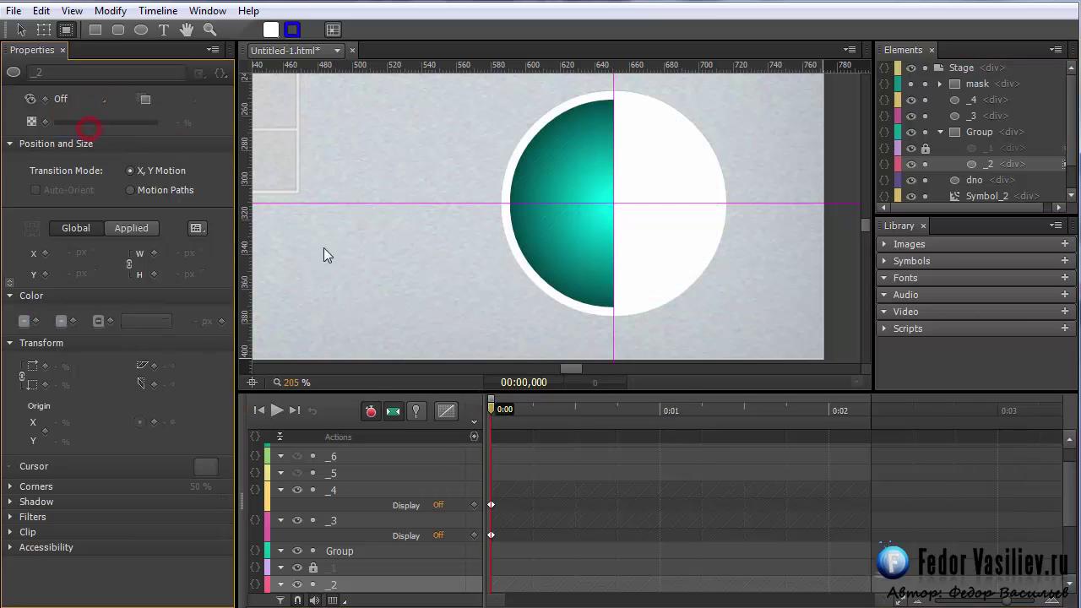
Unlock and select circle _1, and make the mask group visible again
click(926, 148)
click(980, 150)
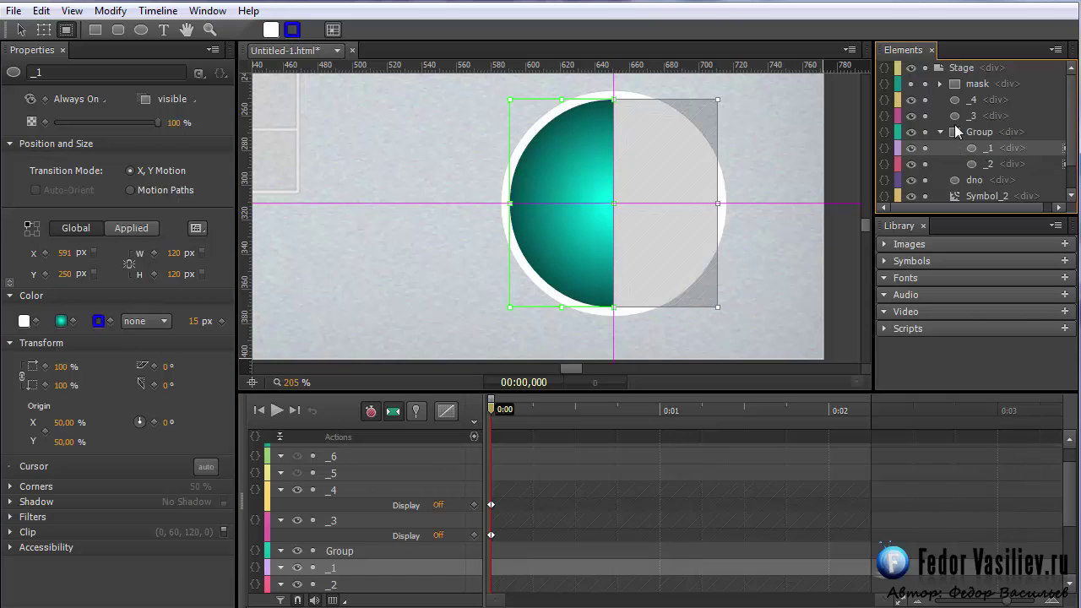
click(911, 84)
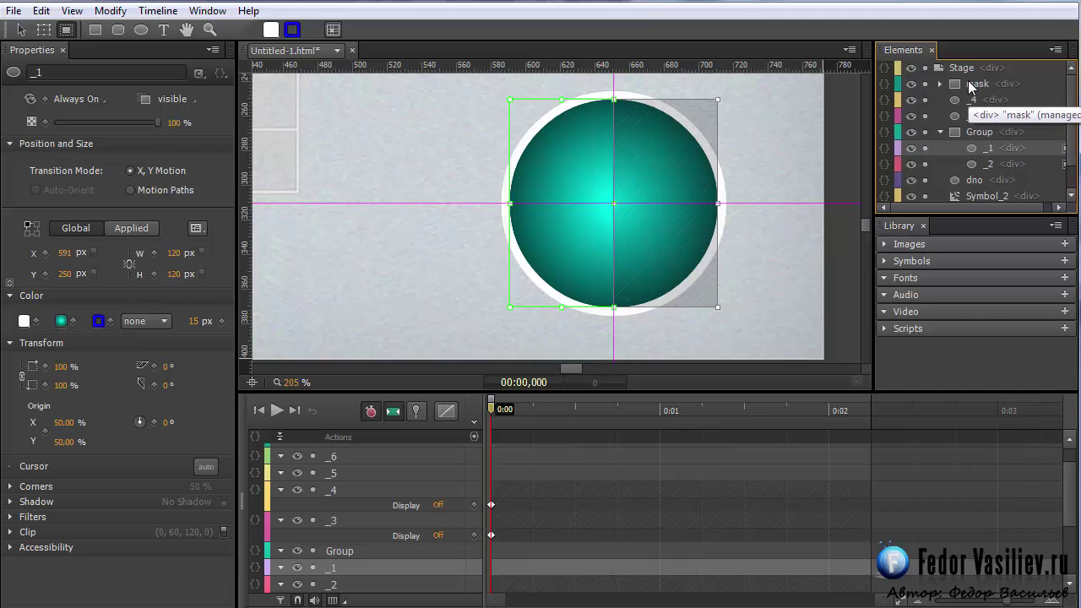
Remove the gradient fill from circles _6 and _5 in the mask group, keeping their plain white background
click(972, 85)
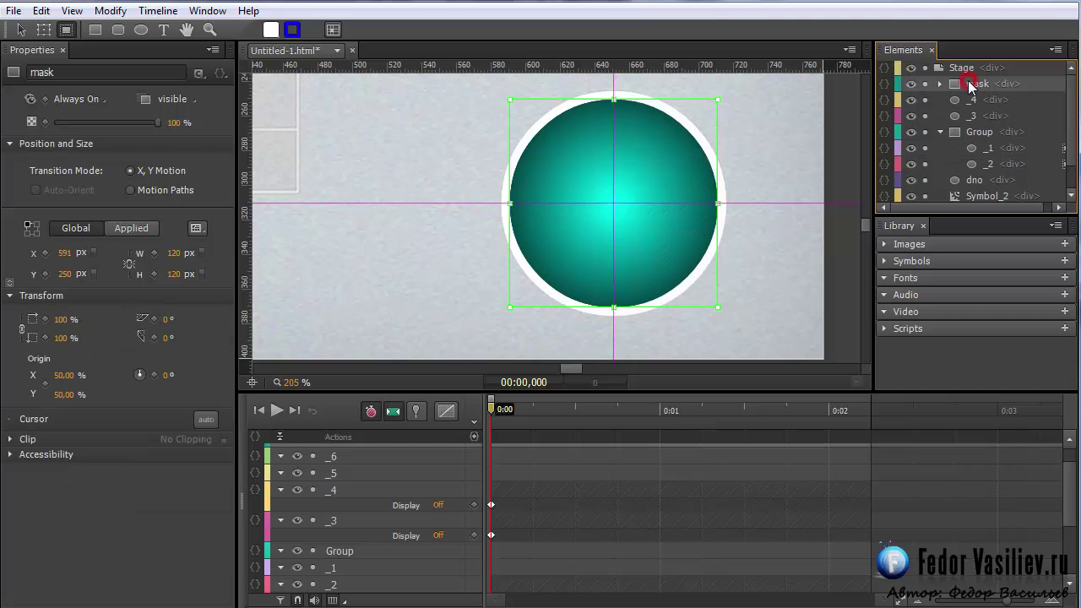
click(945, 129)
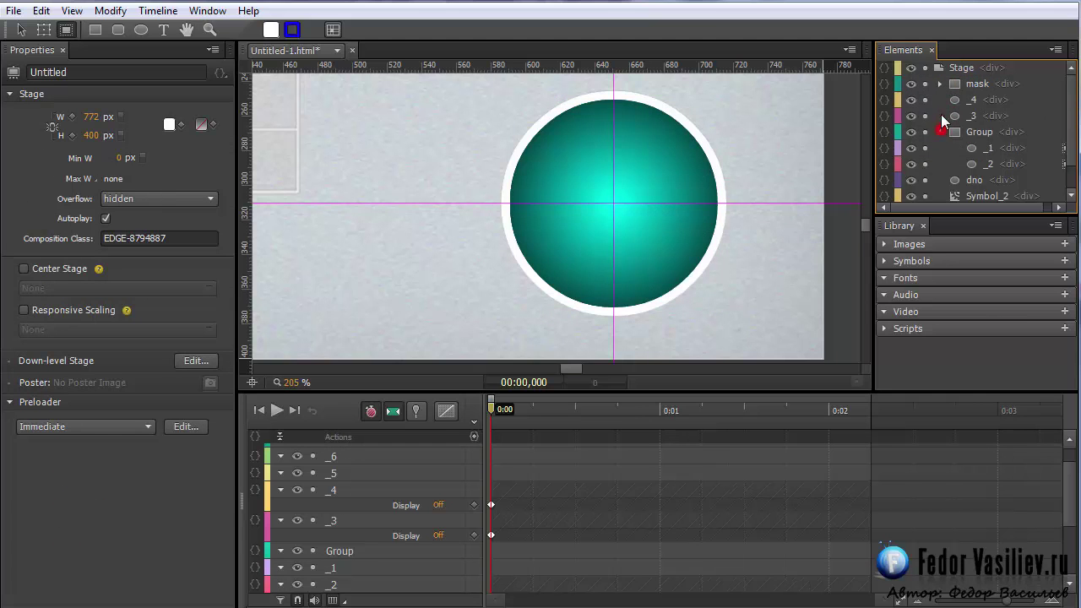
click(939, 84)
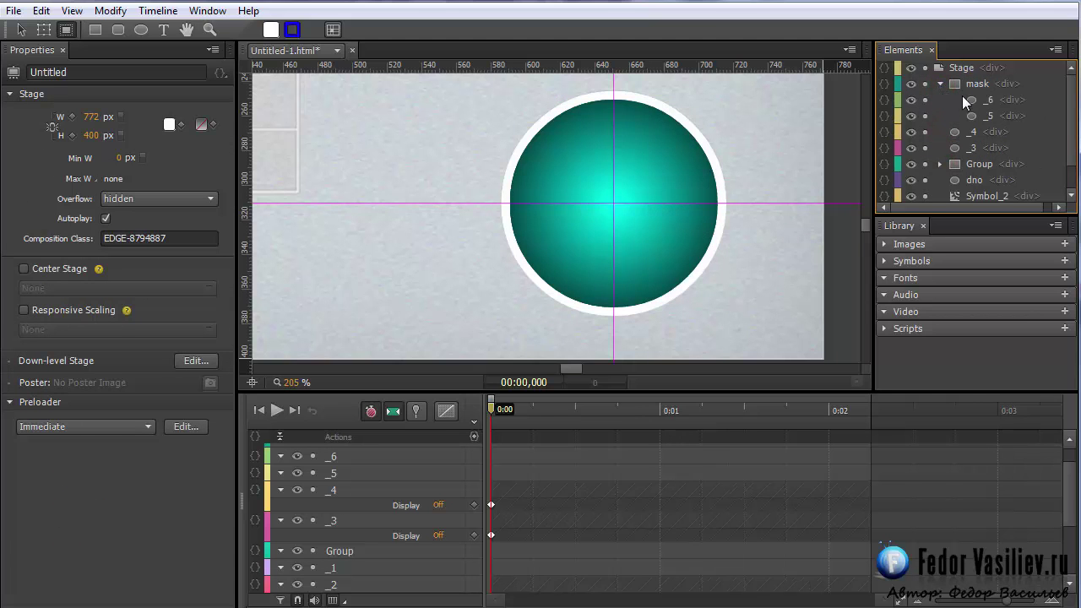
click(965, 101)
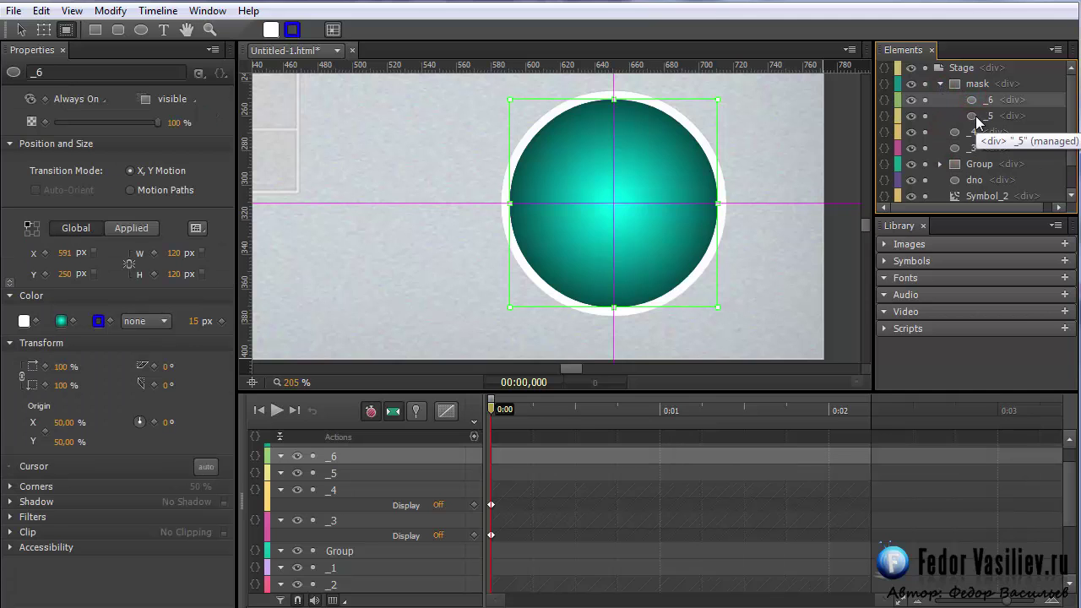
shift+click(976, 115)
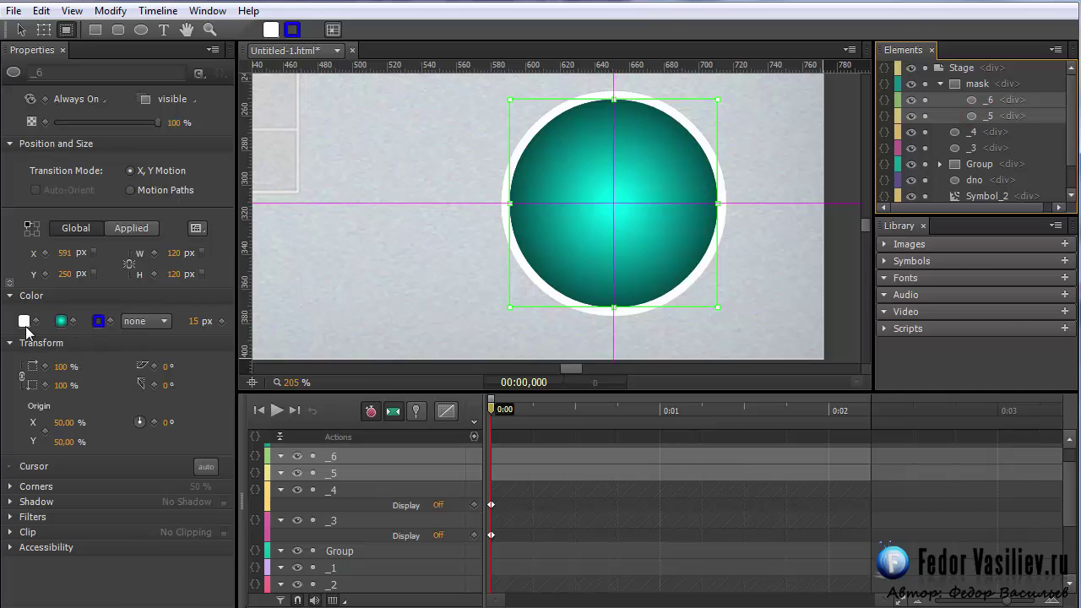
click(61, 320)
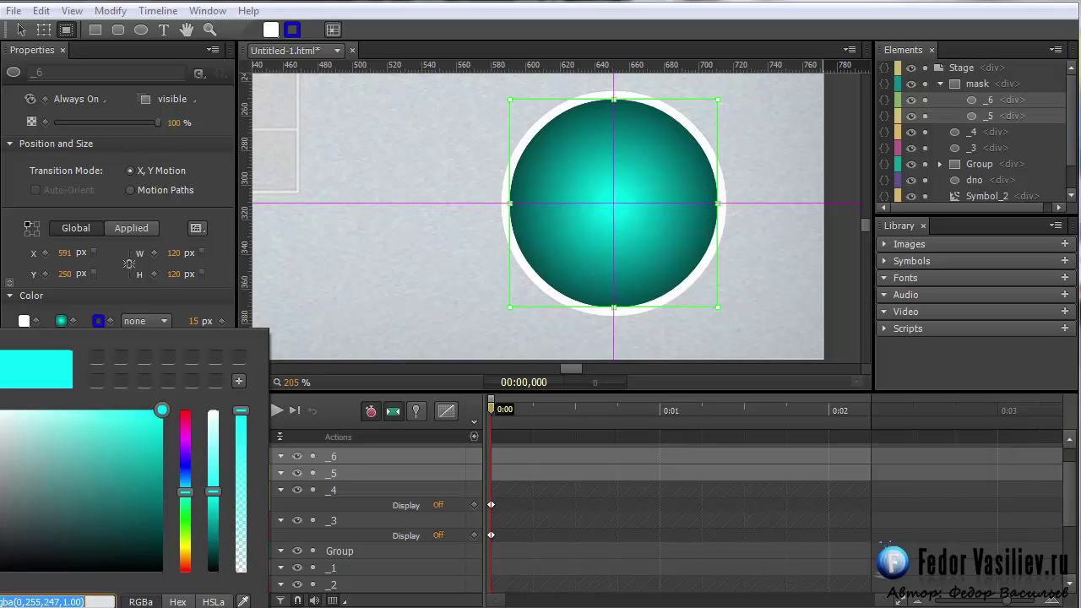
key(Delete)
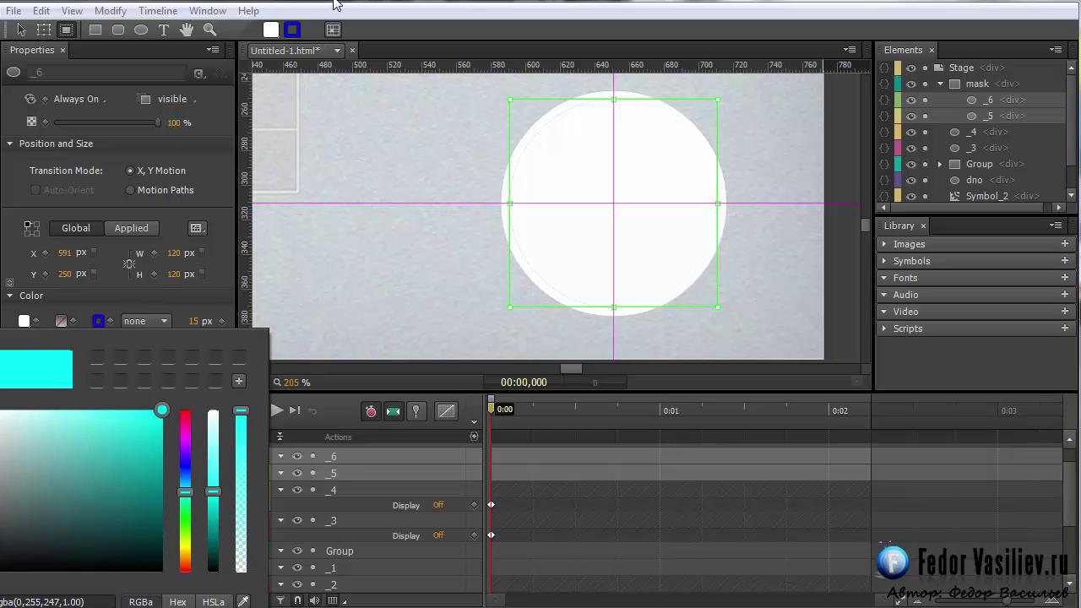
click(523, 116)
Clip mask circles _6 and _5 to their left halves, cutting at the vertical centre guide
click(678, 187)
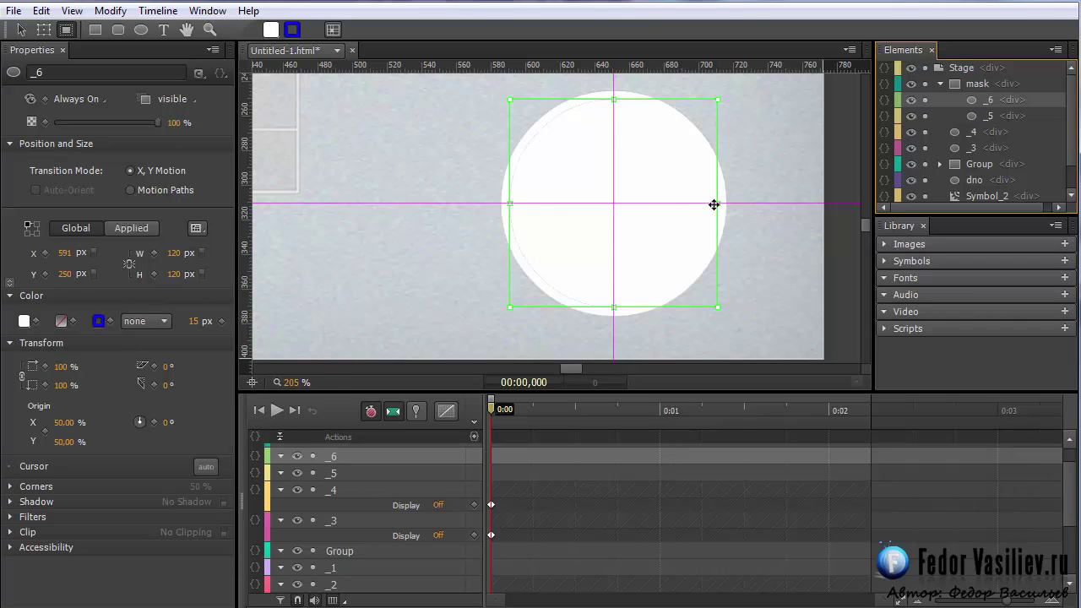
drag(717, 204, 612, 209)
click(988, 116)
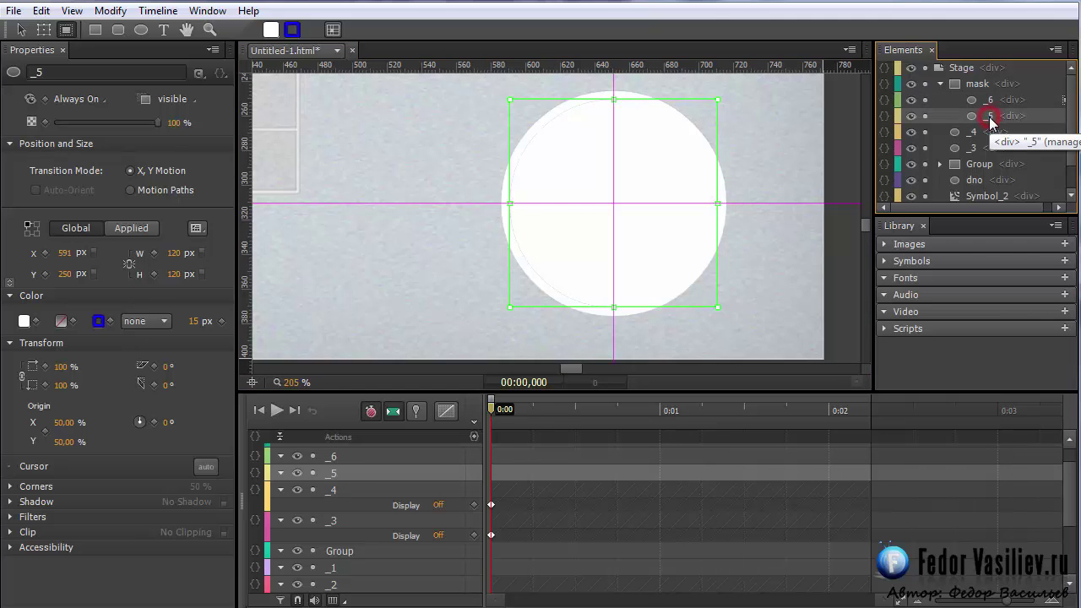
drag(717, 203, 614, 205)
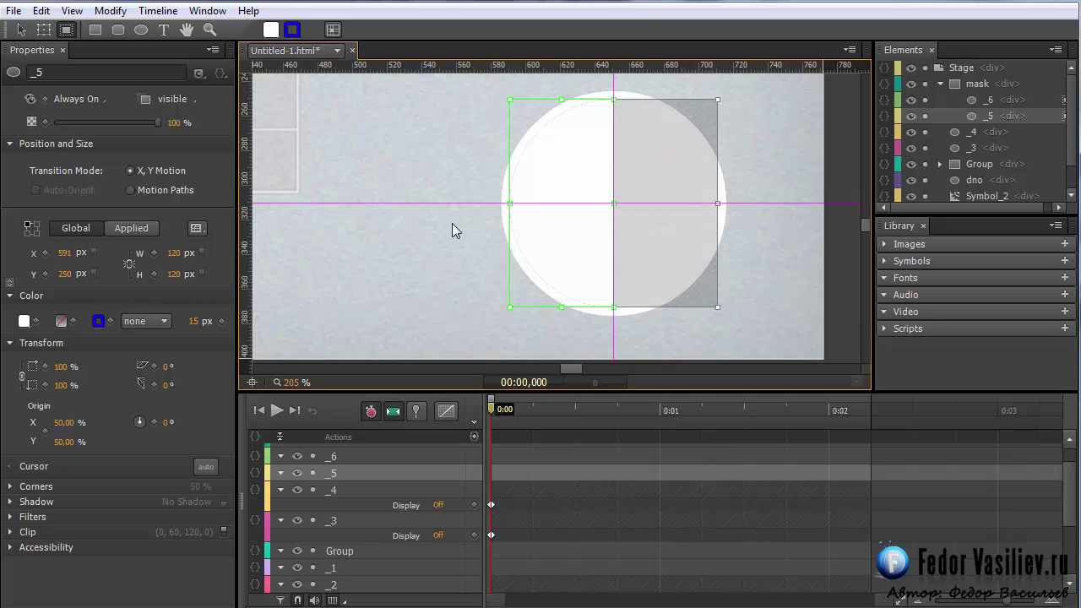
click(940, 83)
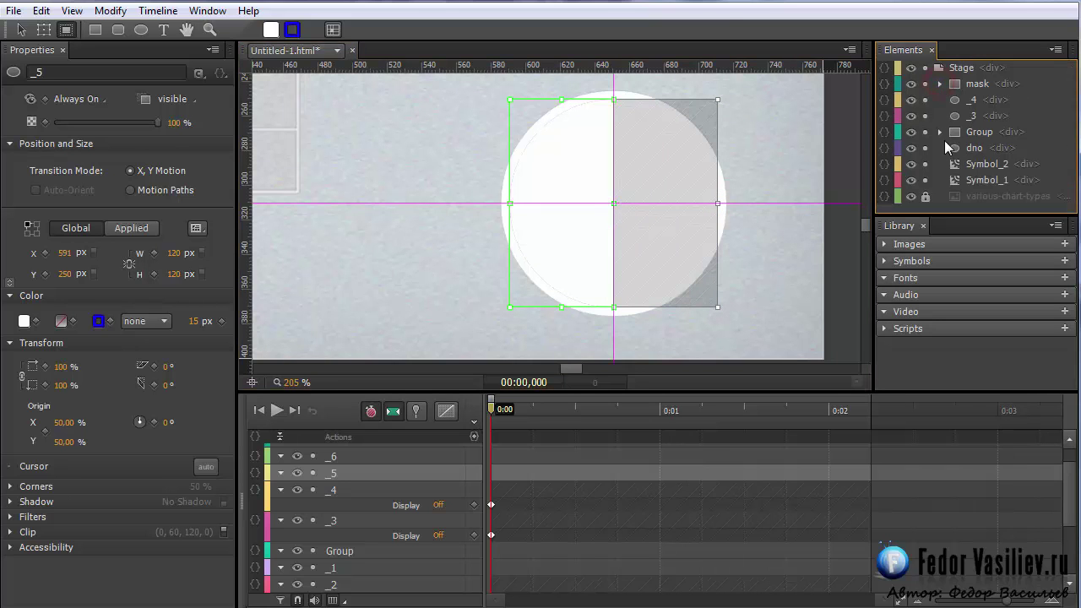
click(940, 83)
click(942, 87)
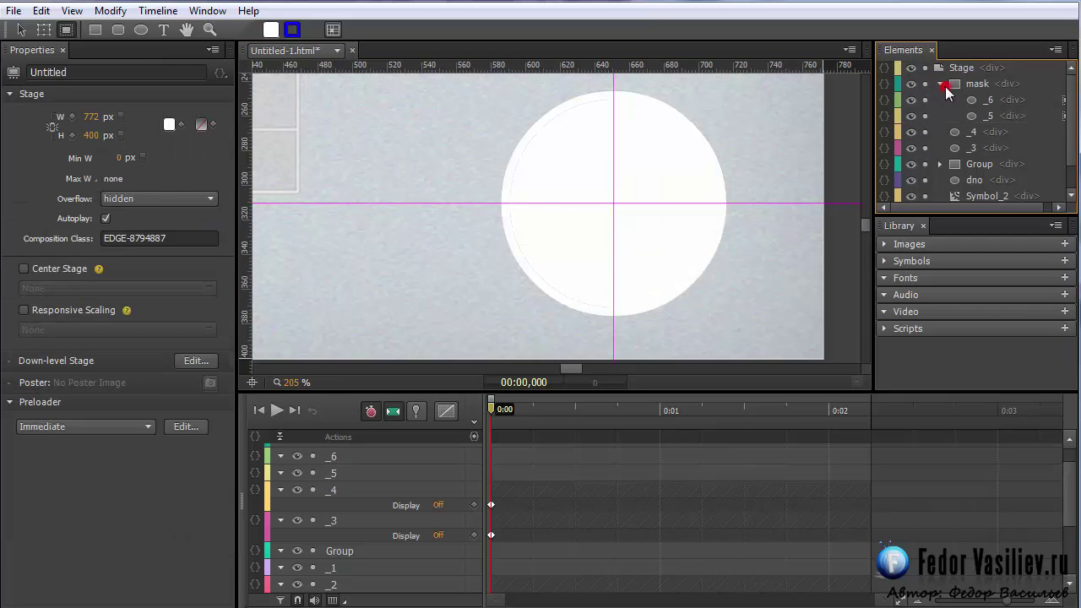
Animate circle _1 in Group to rotate 90° between 0:00 and 0:00.500, using the Transform tool and the pin
click(978, 164)
click(940, 163)
drag(1071, 144, 1071, 153)
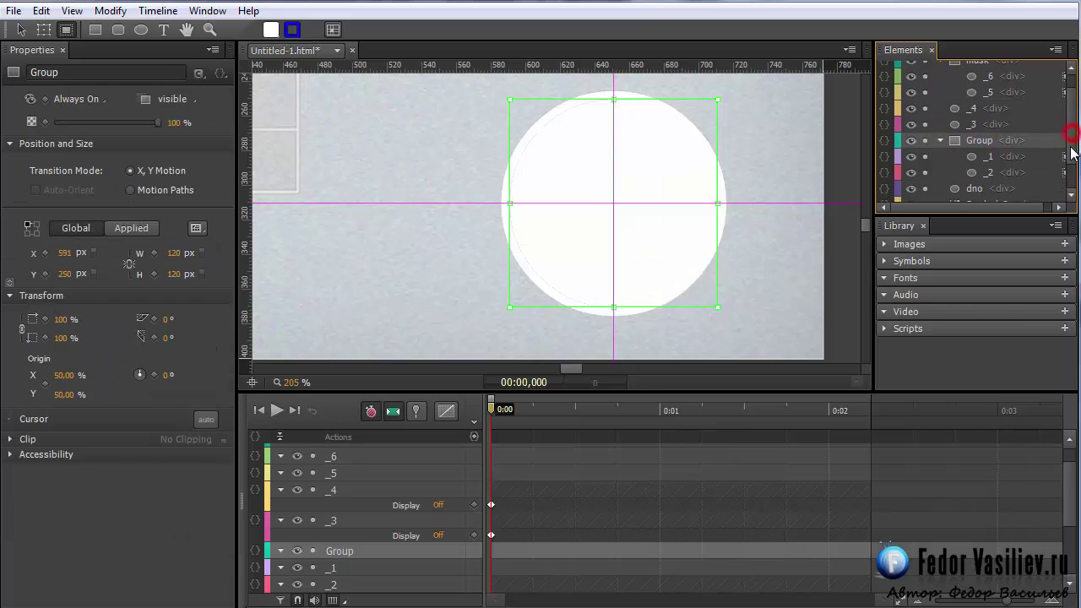
click(978, 158)
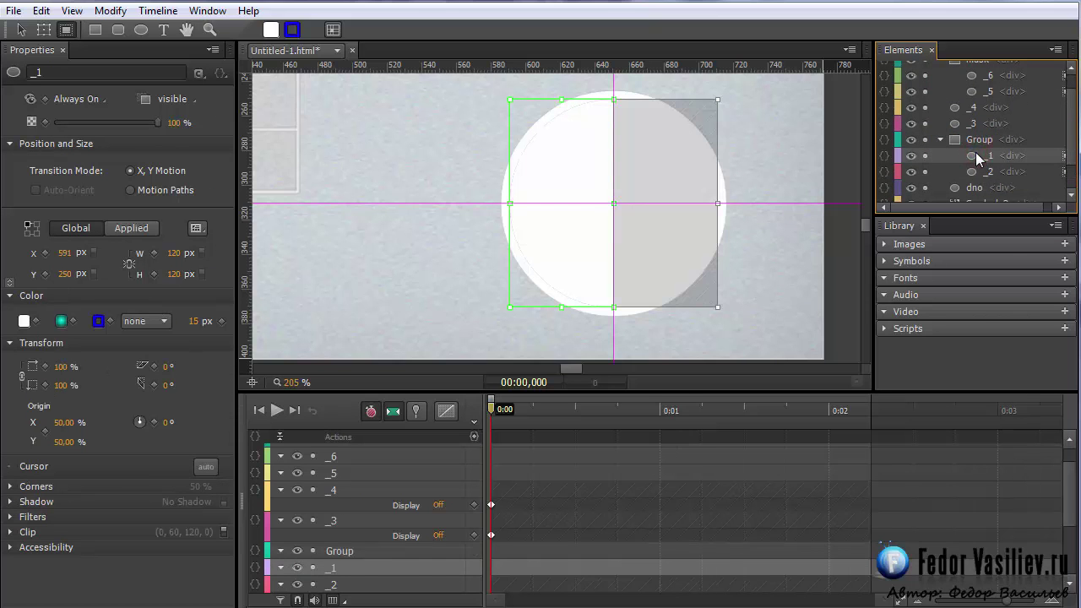
click(1071, 158)
click(986, 157)
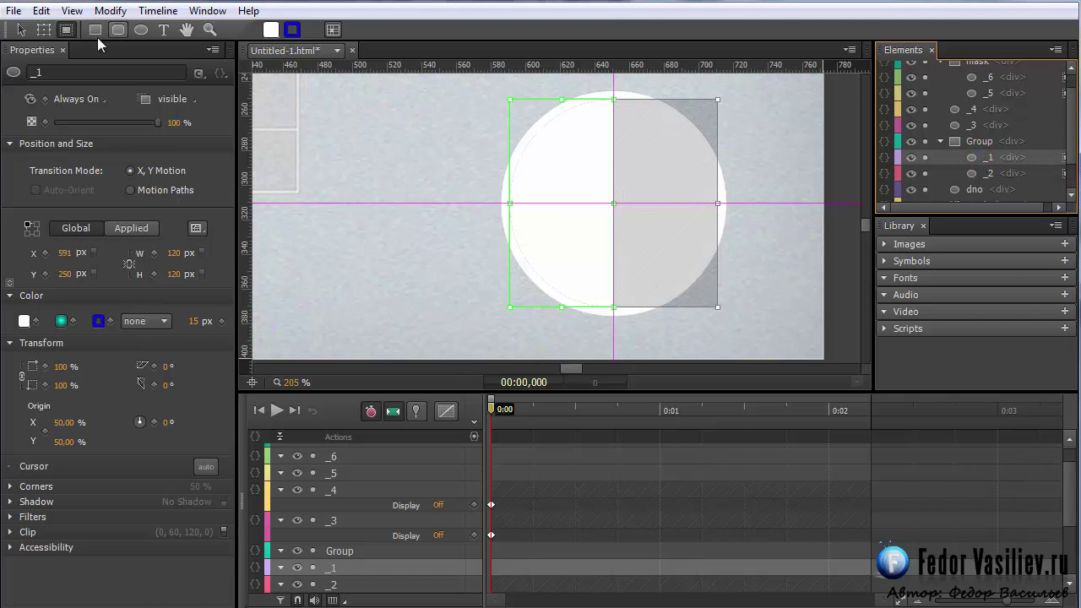
click(43, 30)
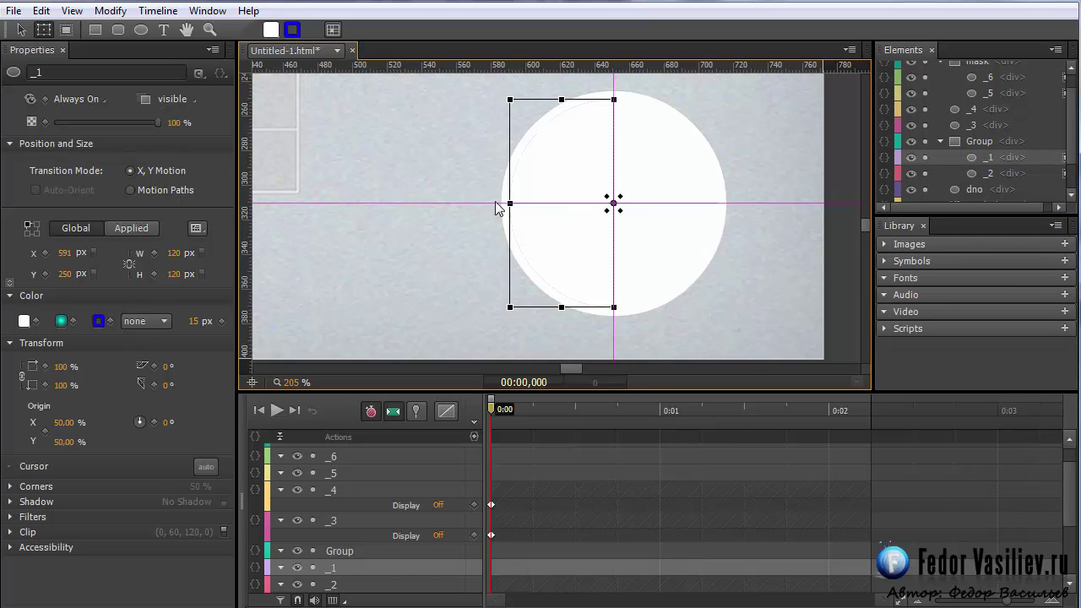
click(418, 415)
drag(493, 414, 575, 412)
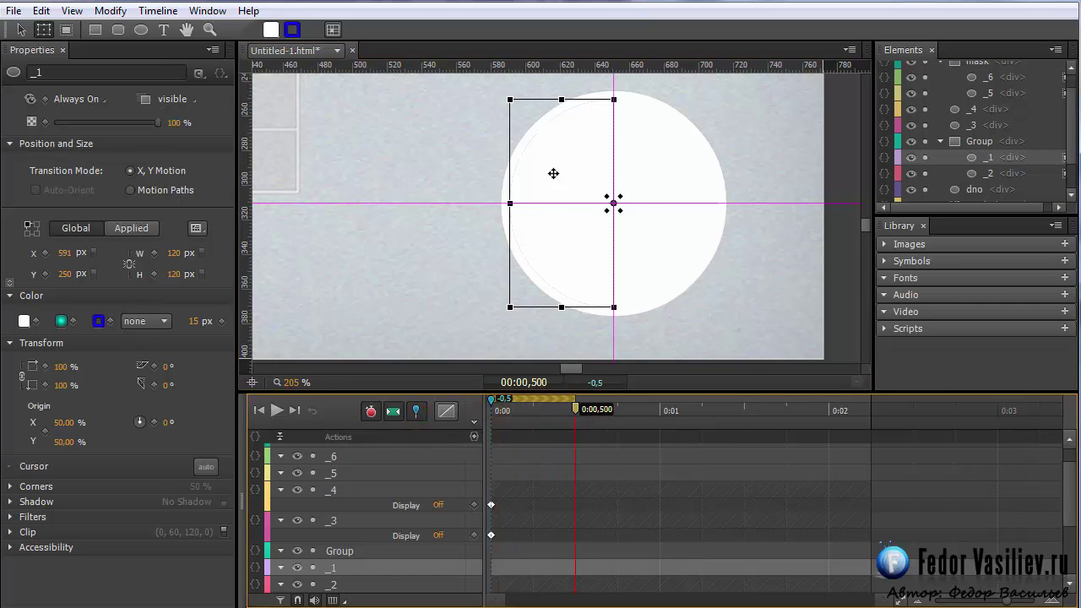
drag(505, 95, 668, 156)
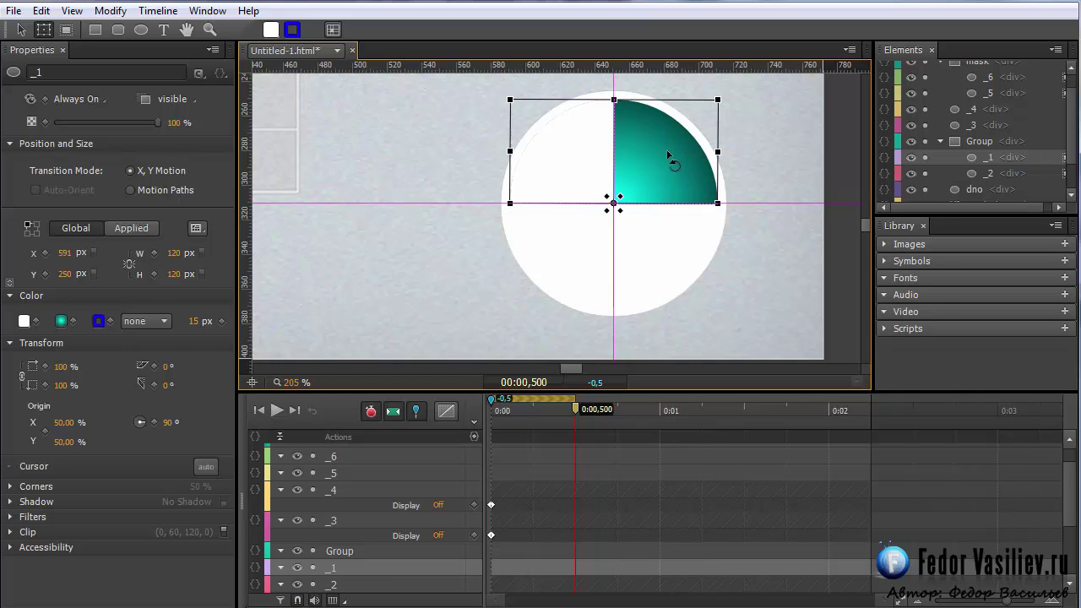
drag(668, 155, 668, 155)
Continue the rotation of circle _1 to 180° at 0:01 and turn off the pin
drag(576, 411, 656, 428)
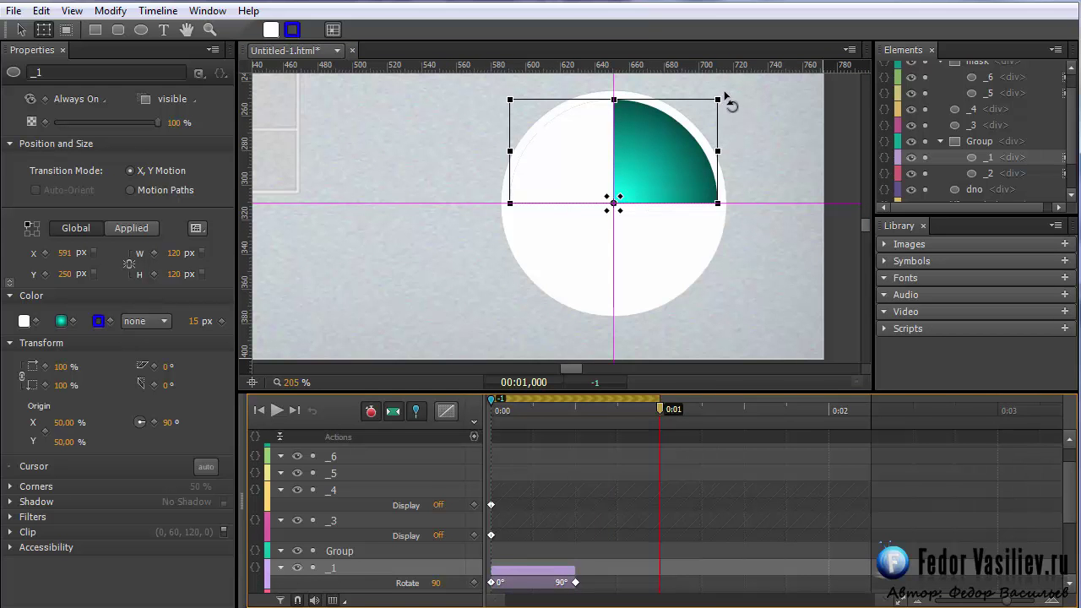
drag(725, 95, 724, 318)
click(752, 252)
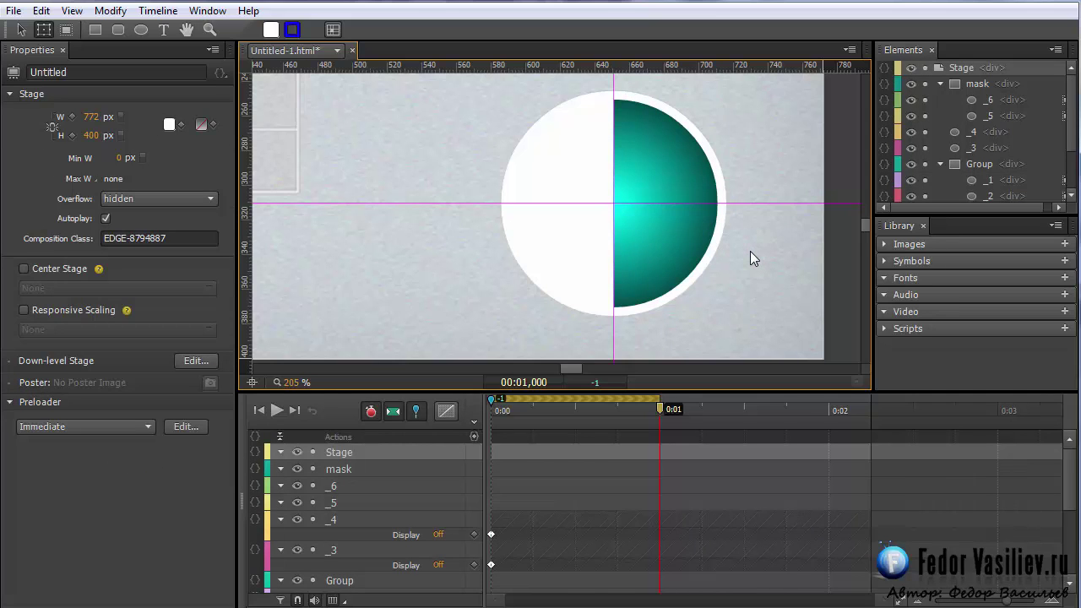
key(p)
Hide the mask group and select circle _2 inside Group
scroll(1072, 133, down, 2)
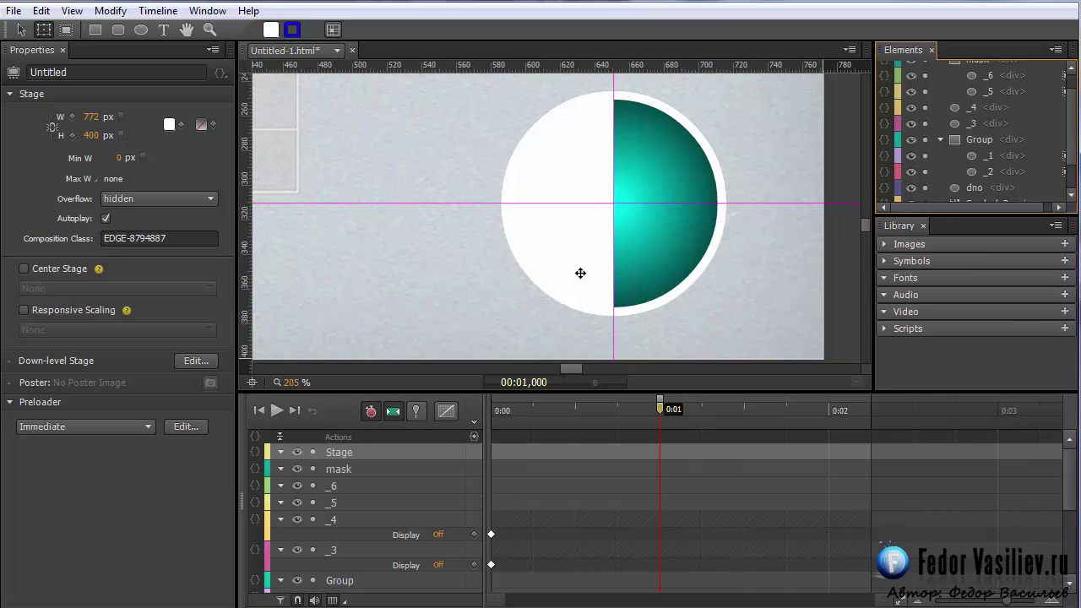
scroll(1073, 161, up, 1)
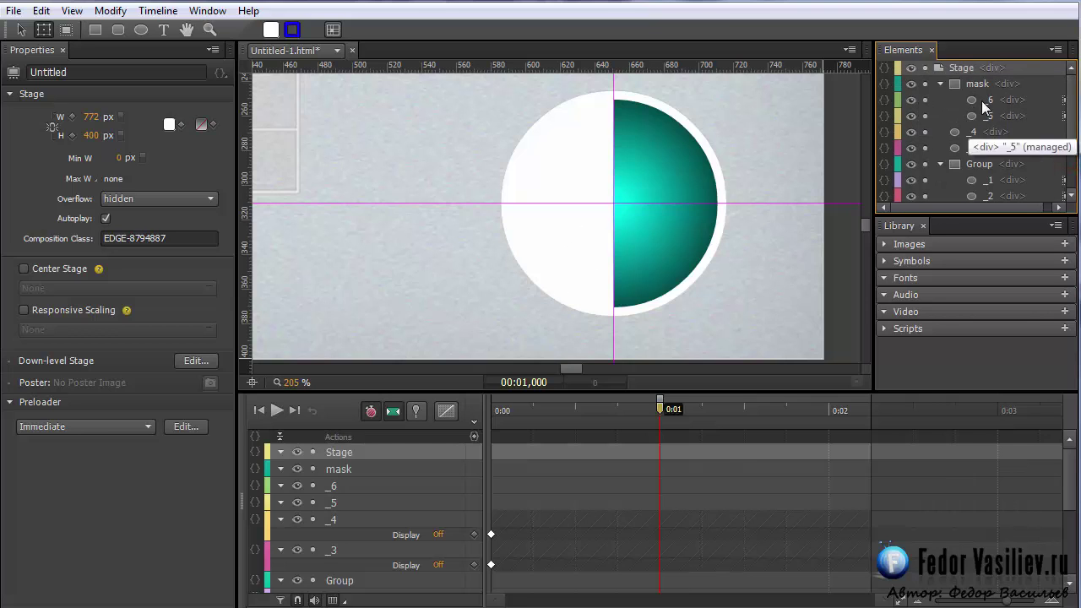
click(941, 83)
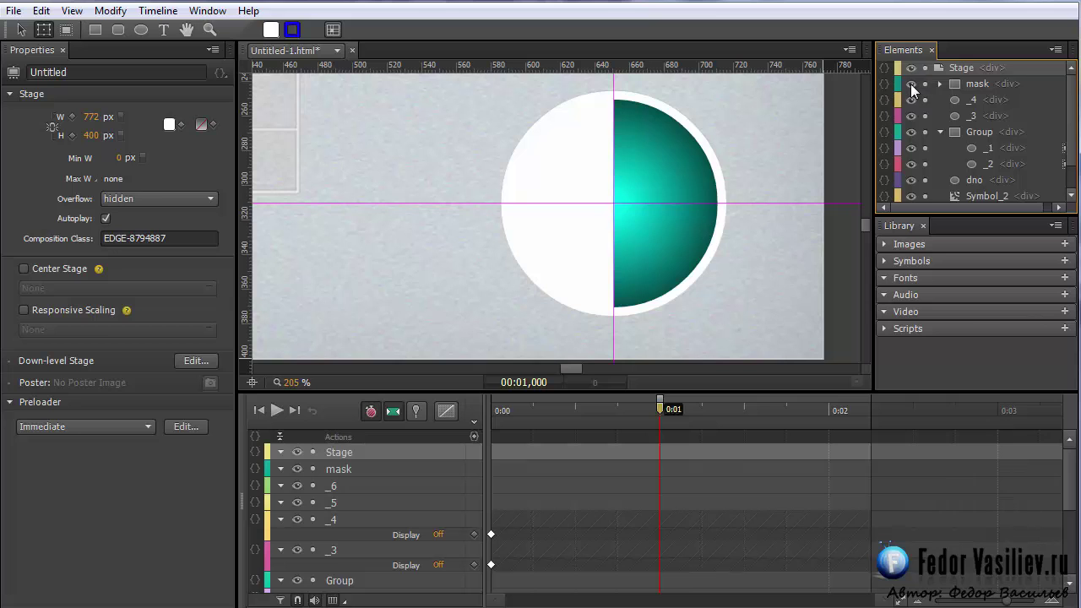
click(912, 85)
click(979, 132)
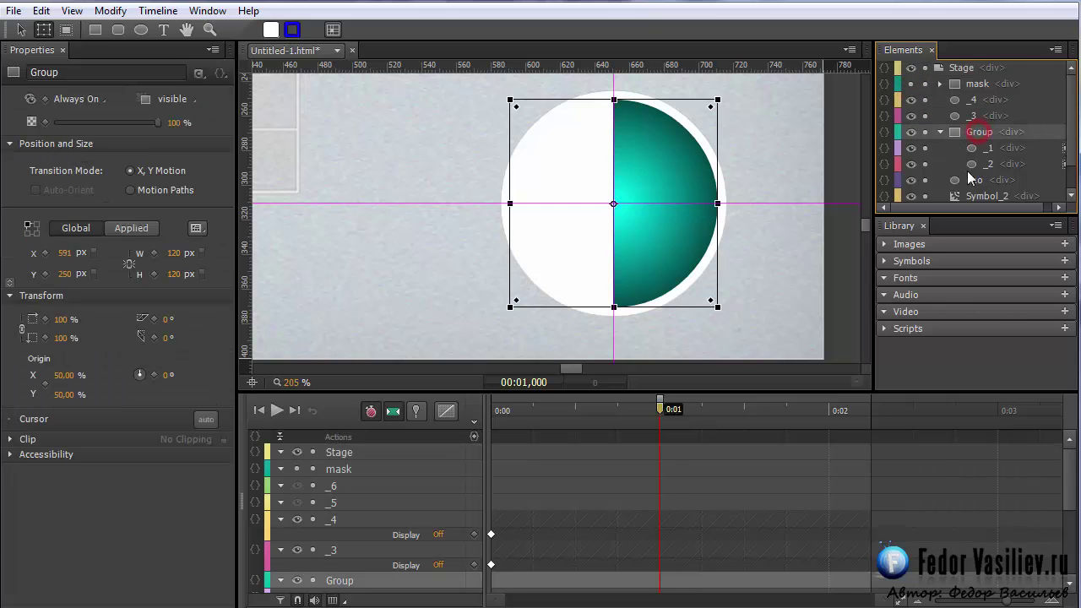
click(976, 162)
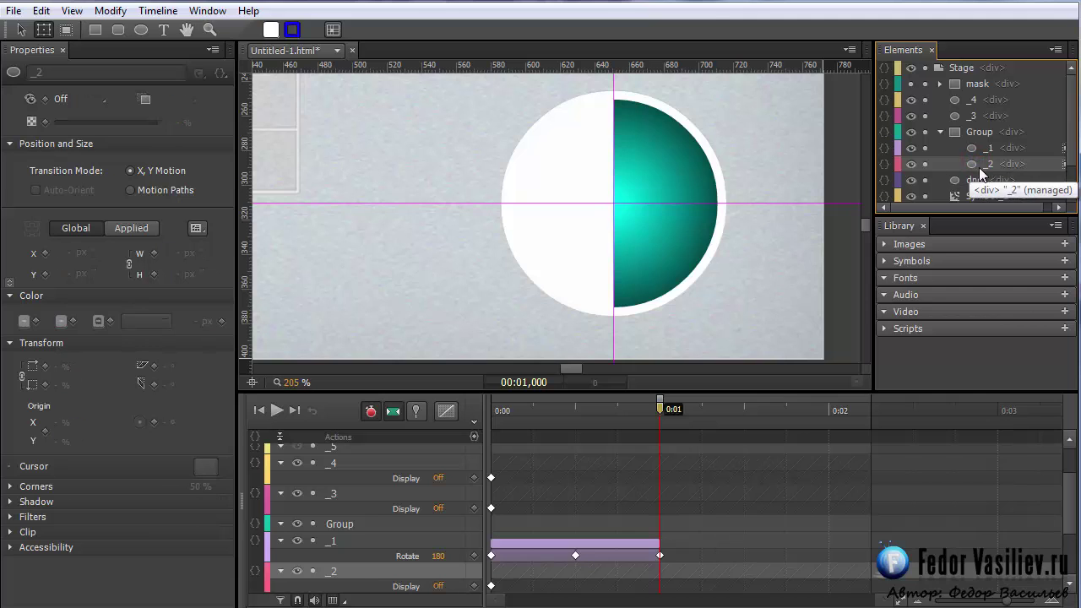
click(417, 412)
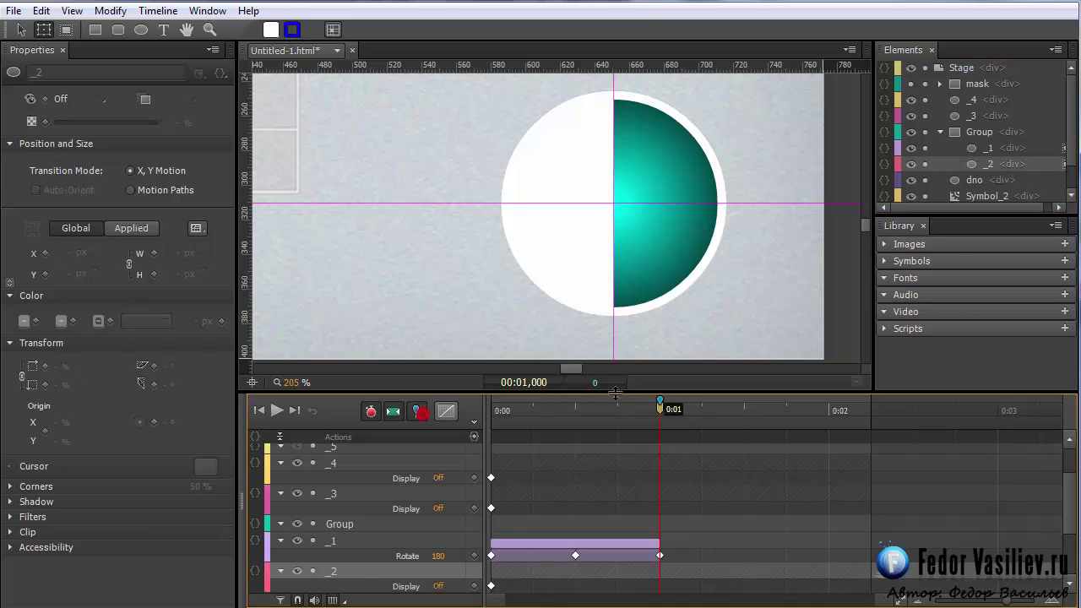
drag(661, 422, 743, 439)
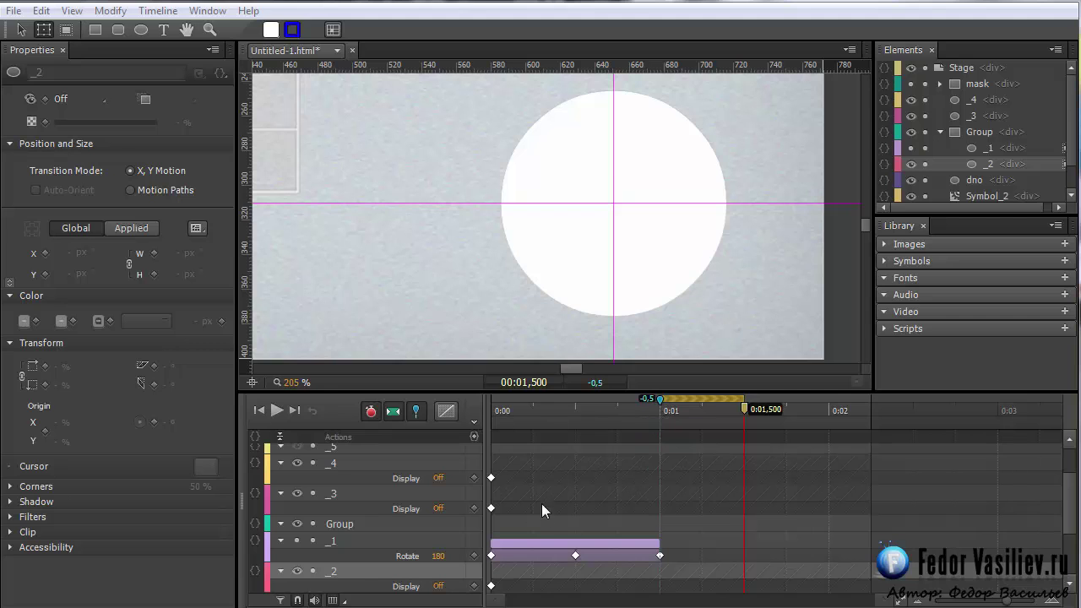
drag(672, 409, 661, 428)
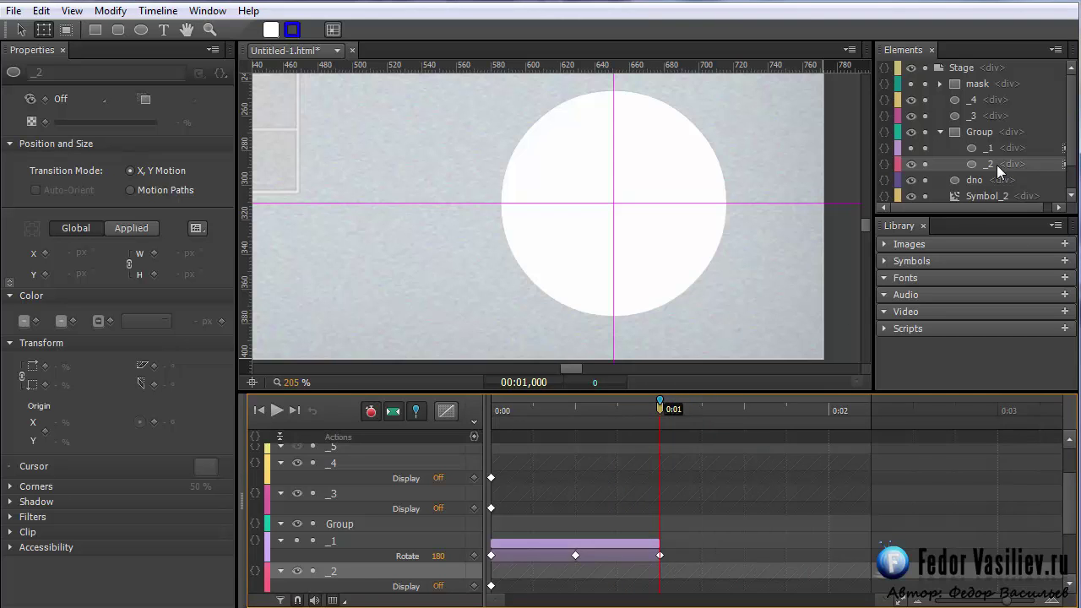
Set the display of circle _2 to On at 0:01 with the pin turned off
click(980, 160)
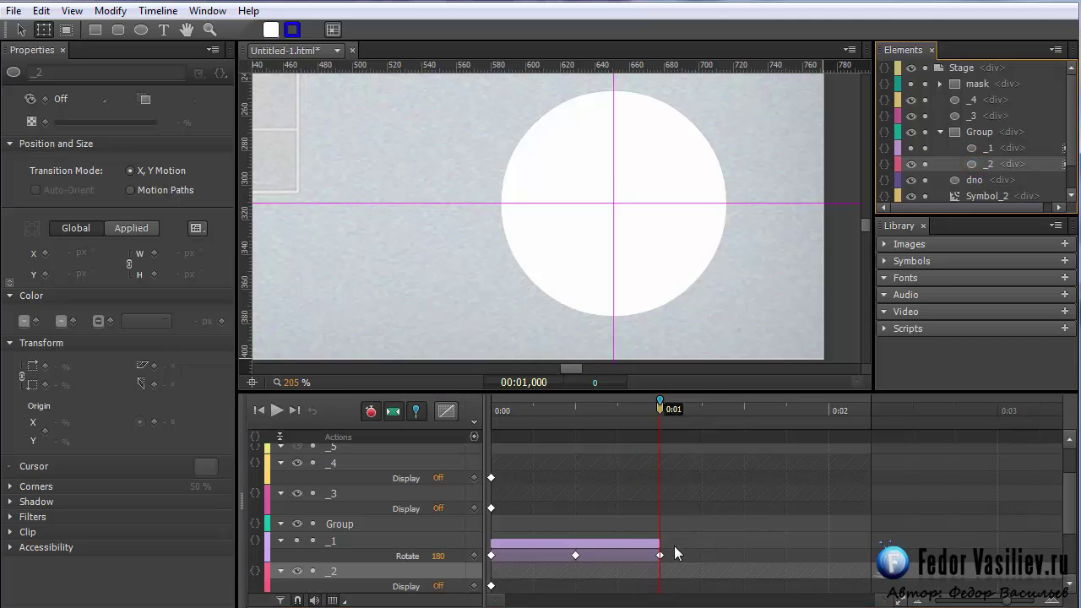
click(415, 411)
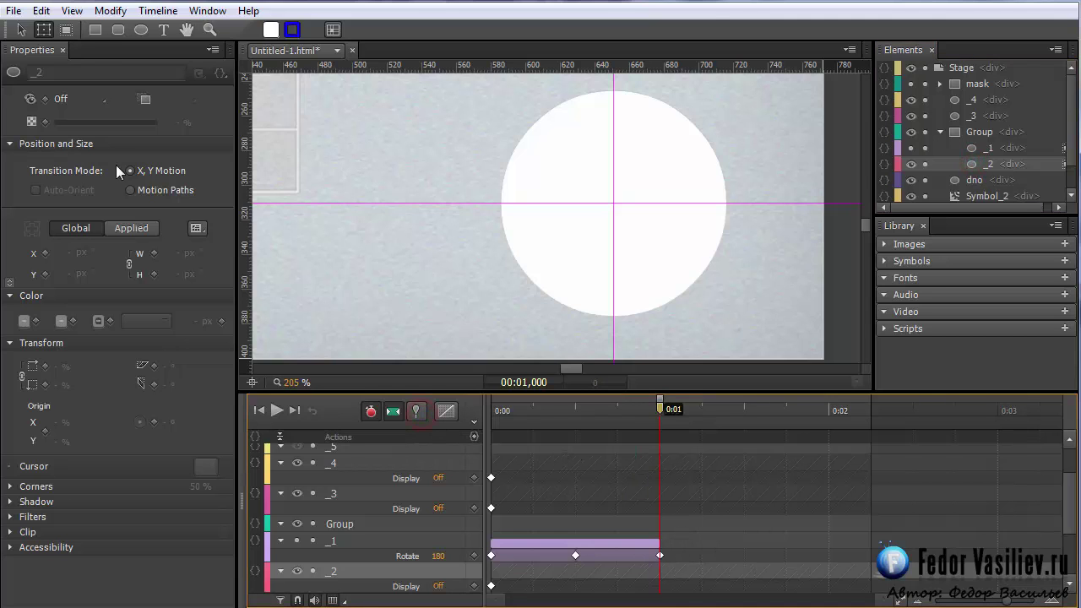
click(64, 99)
click(85, 145)
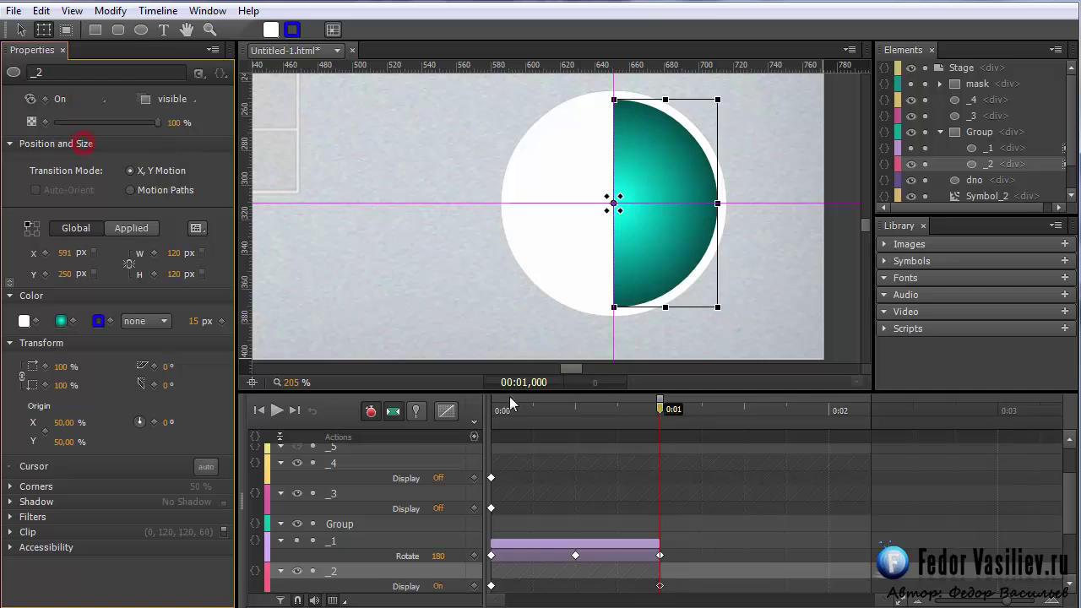
Animate circle _2 to rotate 66° between 0:01 and 0:01.500, and make circle _1 visible again
click(423, 413)
drag(672, 423, 750, 446)
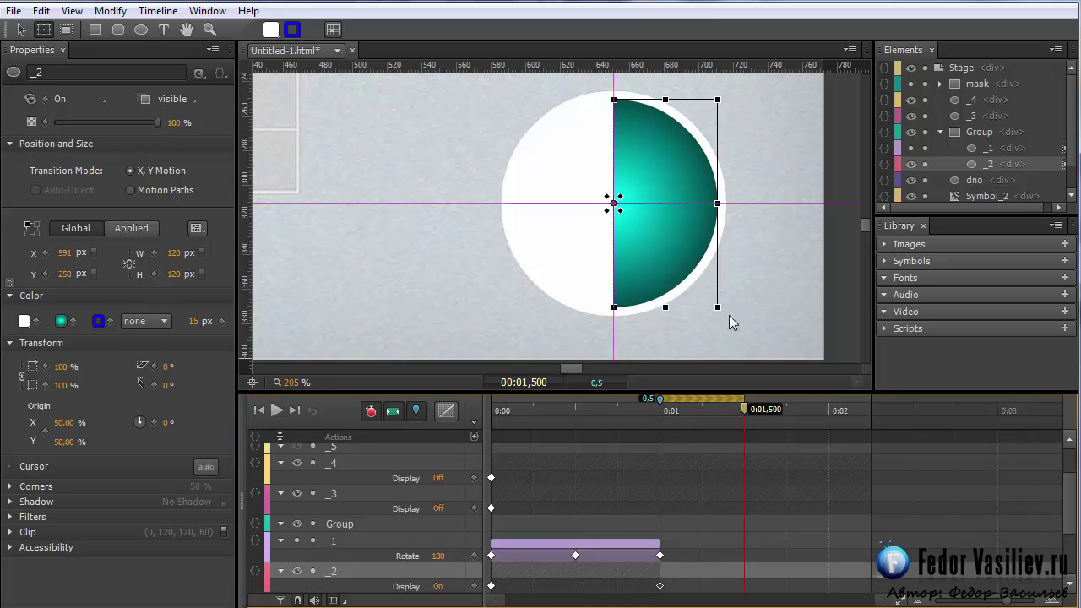
drag(725, 311, 579, 313)
click(911, 148)
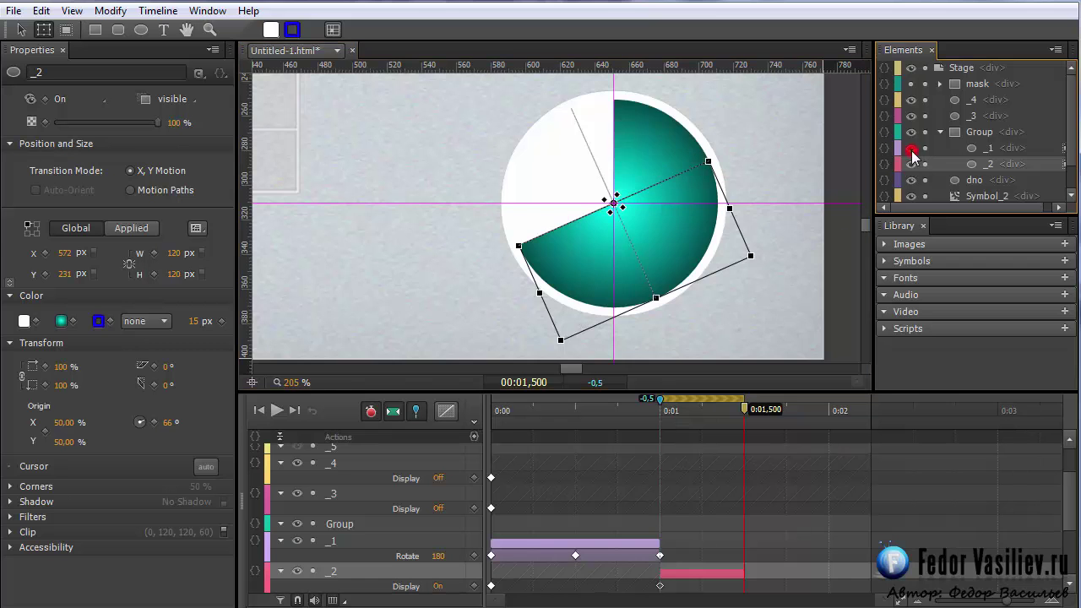
Turn off the pin, scrub the timeline from the start to 0:01.500 to check the chart's rotation, and collapse Group
click(416, 411)
click(512, 411)
drag(512, 417, 743, 448)
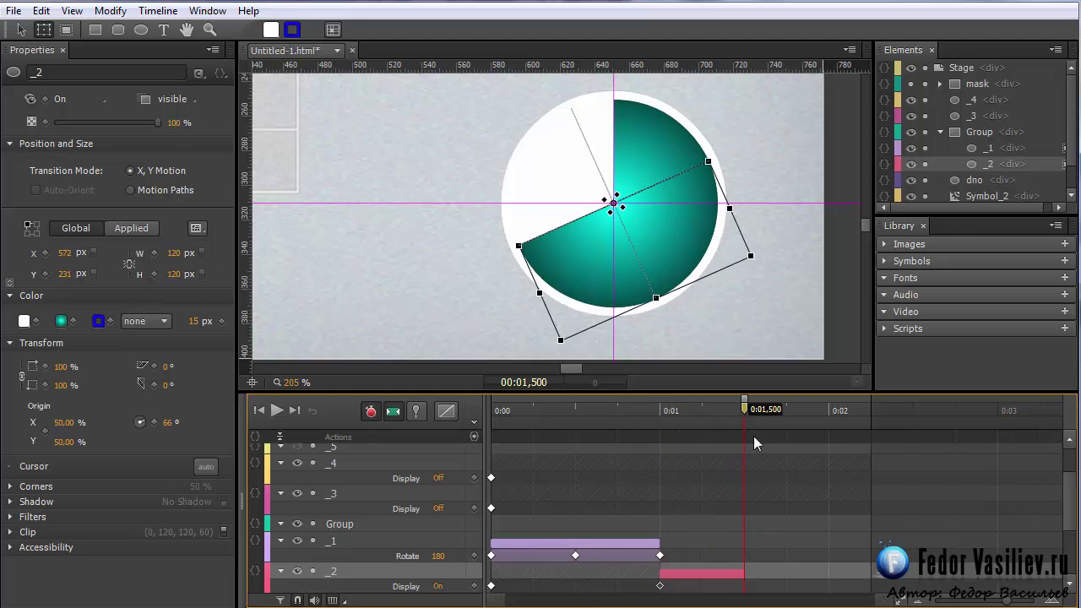
click(940, 132)
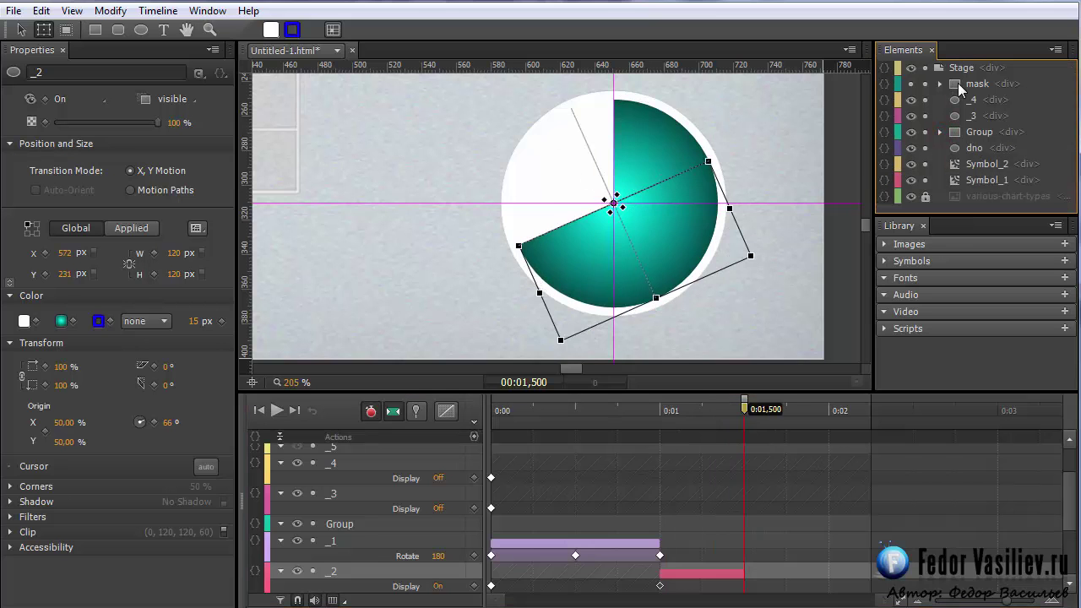
Make the mask group visible, expand it, and select circle _5 with the playhead at 0:01.500
click(958, 82)
click(938, 84)
click(911, 83)
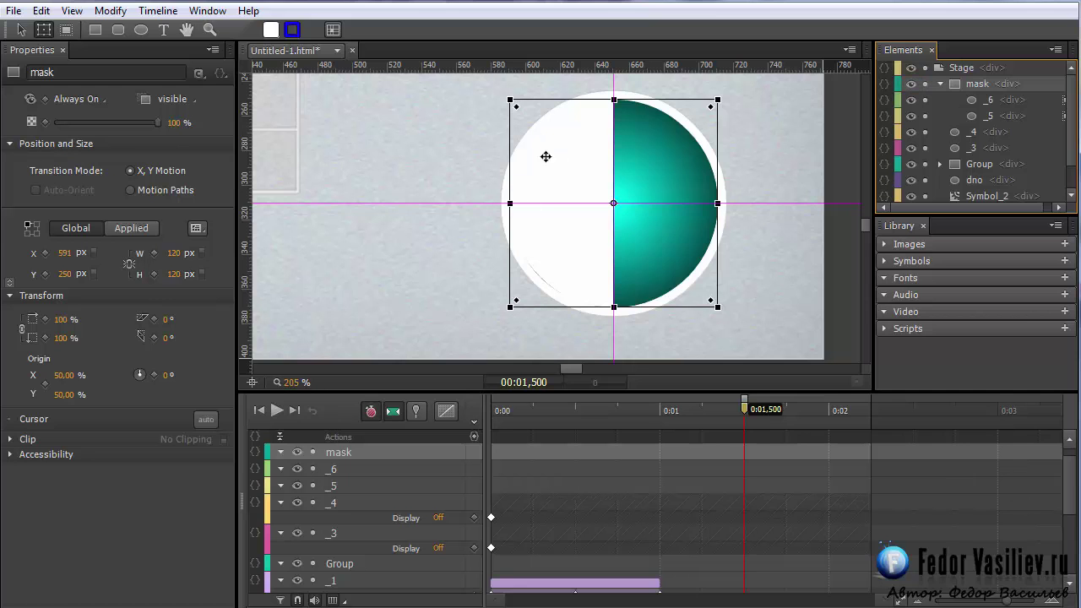
click(724, 498)
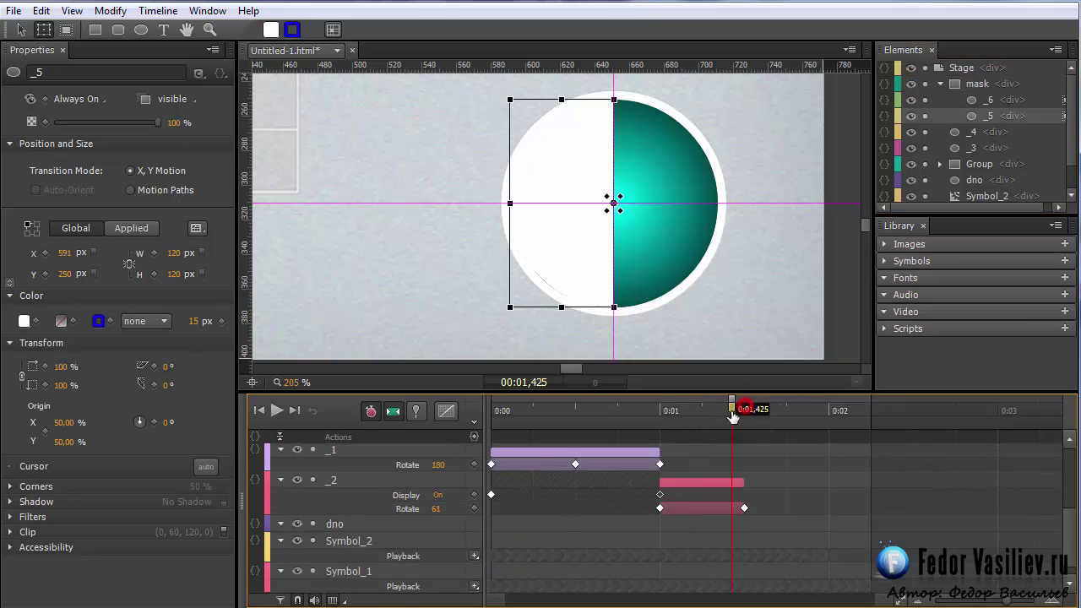
drag(1073, 542, 1075, 522)
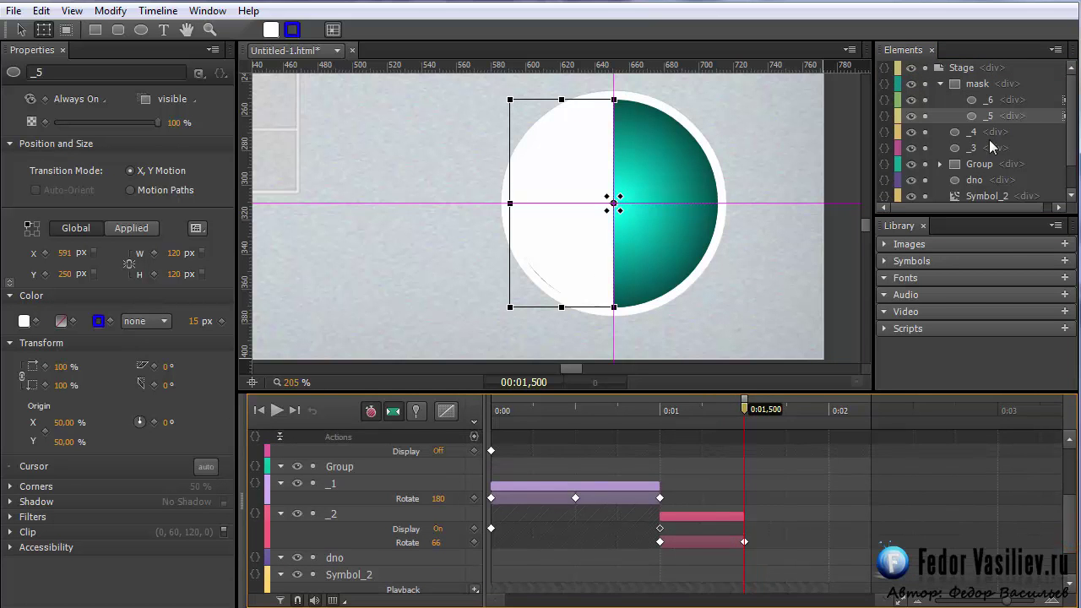
Animate the clipping of mask circles _5 and _6 to their upper-left quarter between 0:01.500 and 0:01.540
click(415, 412)
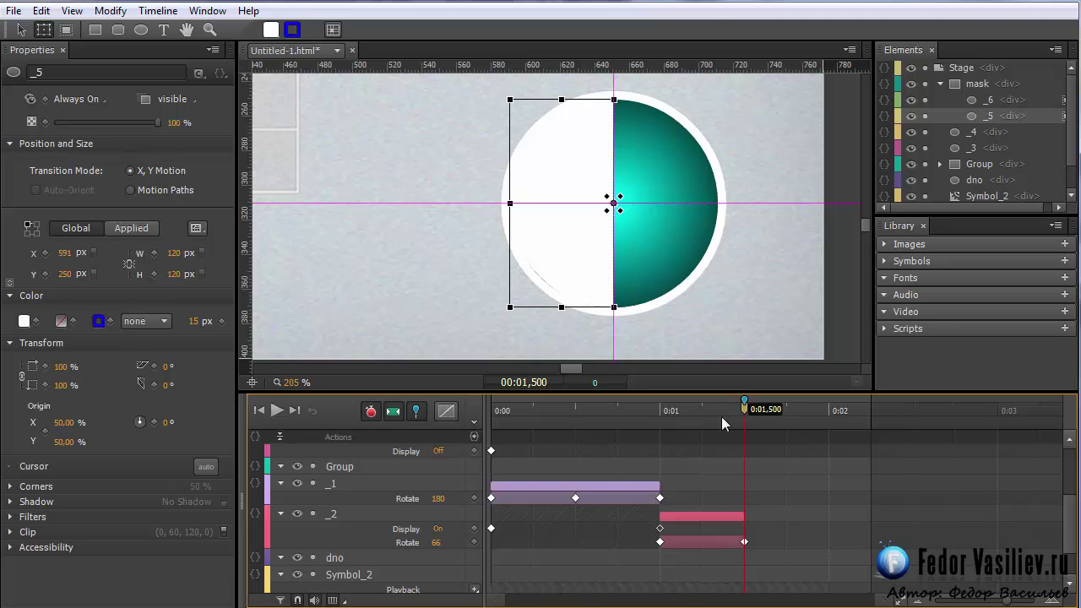
drag(747, 412, 753, 415)
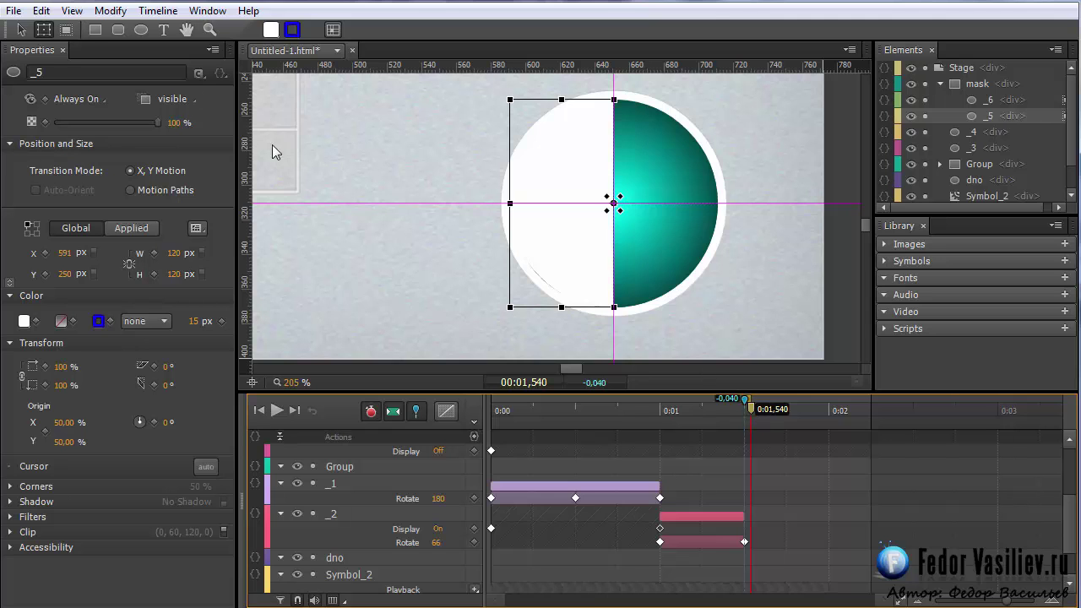
click(66, 30)
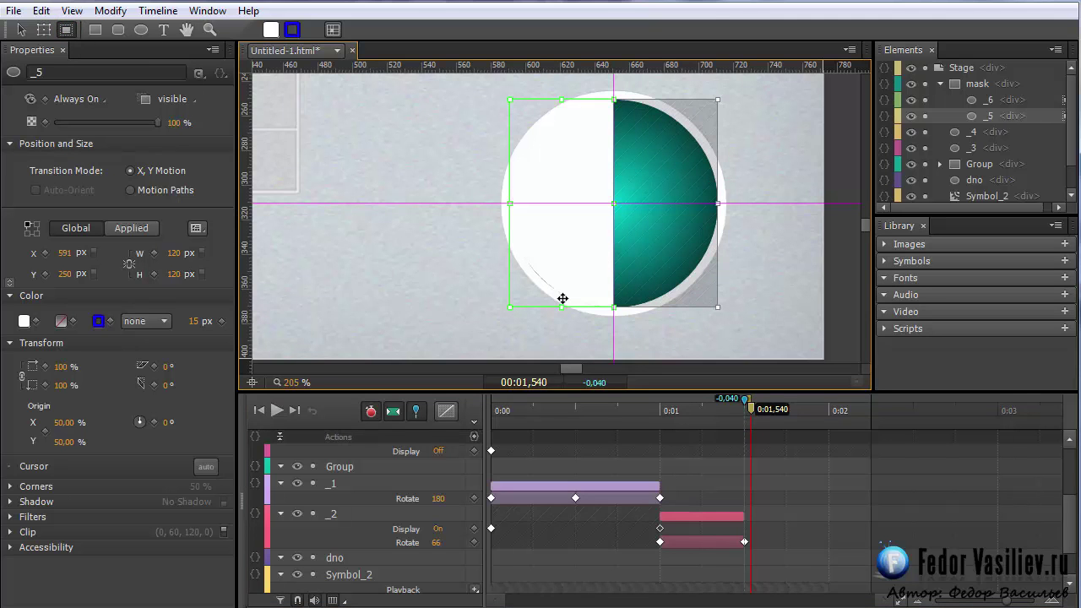
drag(560, 305, 562, 201)
drag(748, 411, 752, 428)
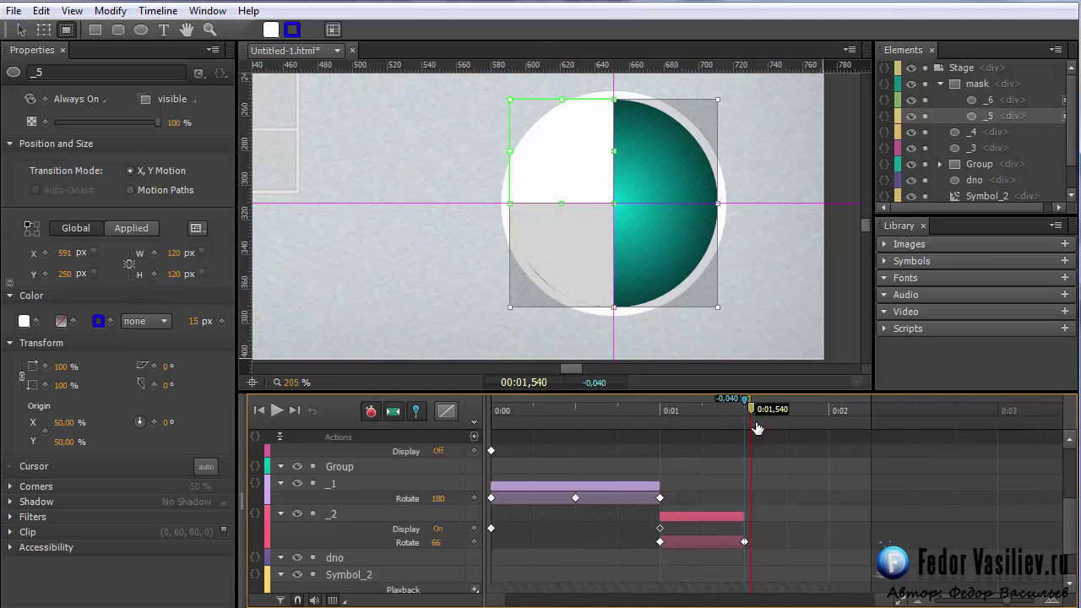
click(987, 99)
drag(561, 307, 564, 201)
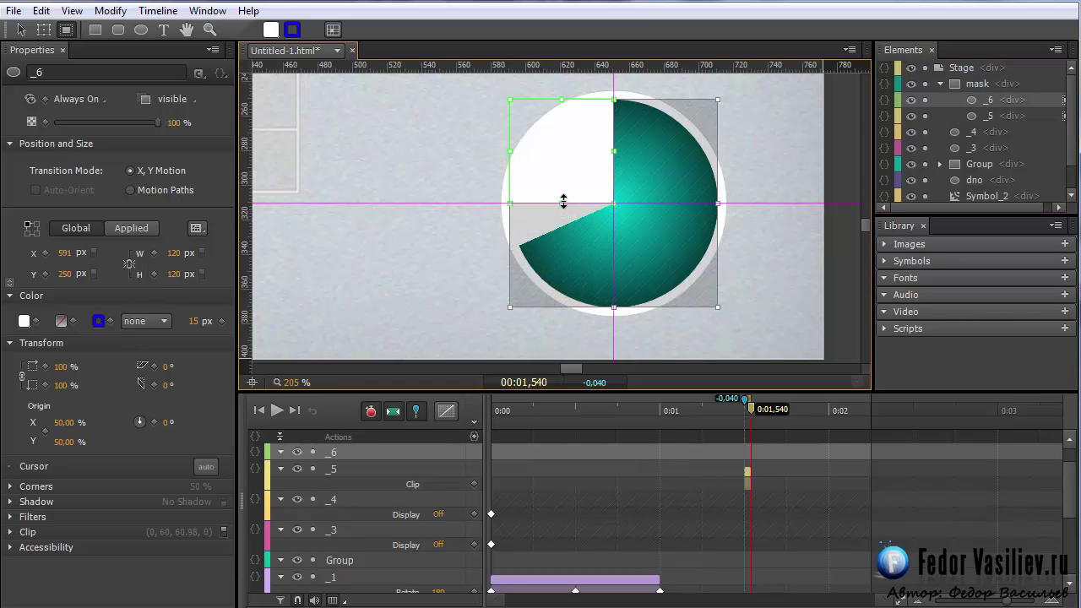
Play the animation from the start and inspect the chart with the playhead at 0:01.500
click(261, 411)
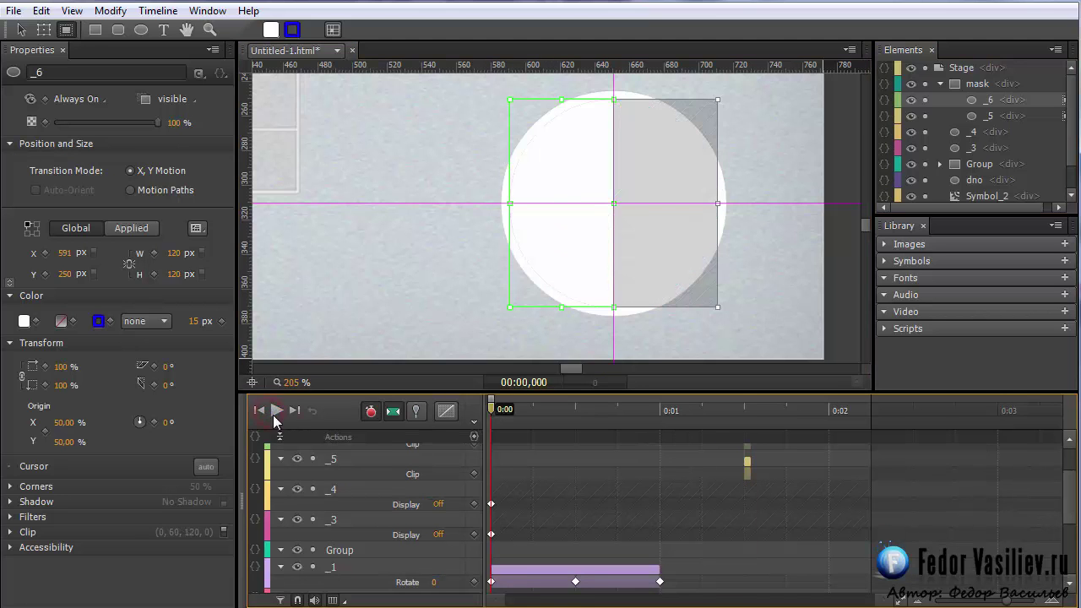
click(275, 412)
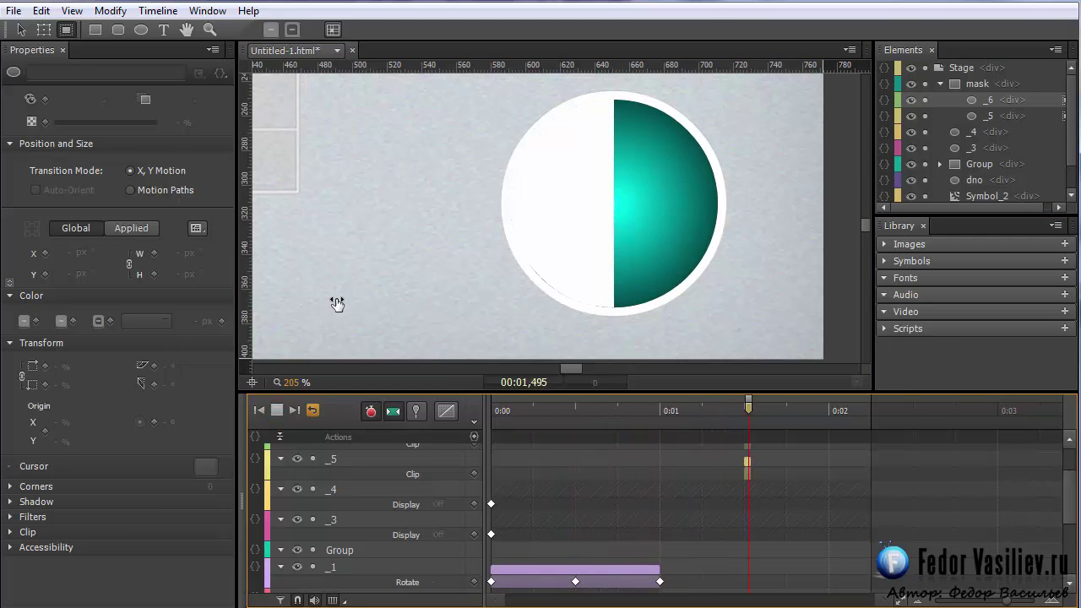
scroll(1074, 517, down, 1)
scroll(1075, 517, down, 1)
drag(705, 426, 744, 424)
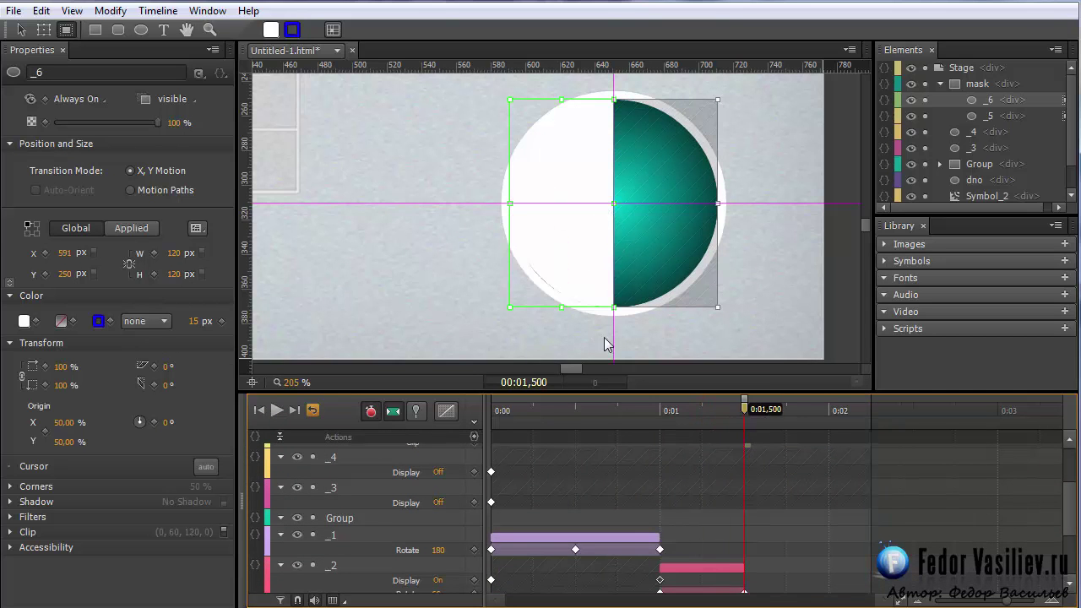
Move the clip transitions of circles _6 and _5 earlier so they end at 0:01, along with circle _1's rotation
drag(1066, 517, 1066, 494)
drag(747, 471, 664, 470)
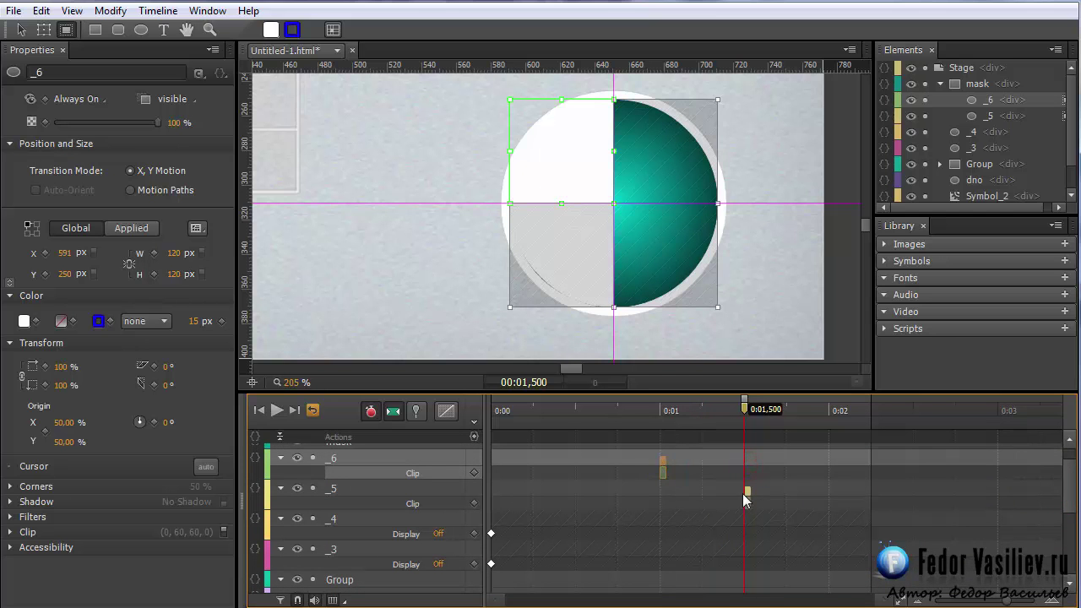
drag(747, 493, 664, 498)
click(676, 415)
drag(644, 414, 658, 441)
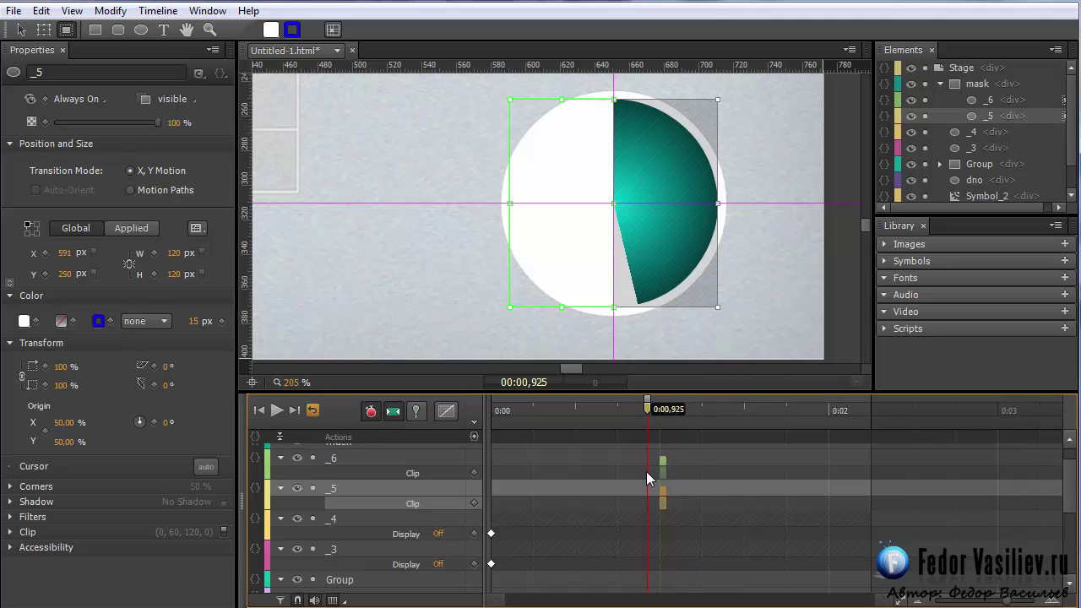
drag(1070, 500, 1072, 521)
drag(651, 411, 659, 411)
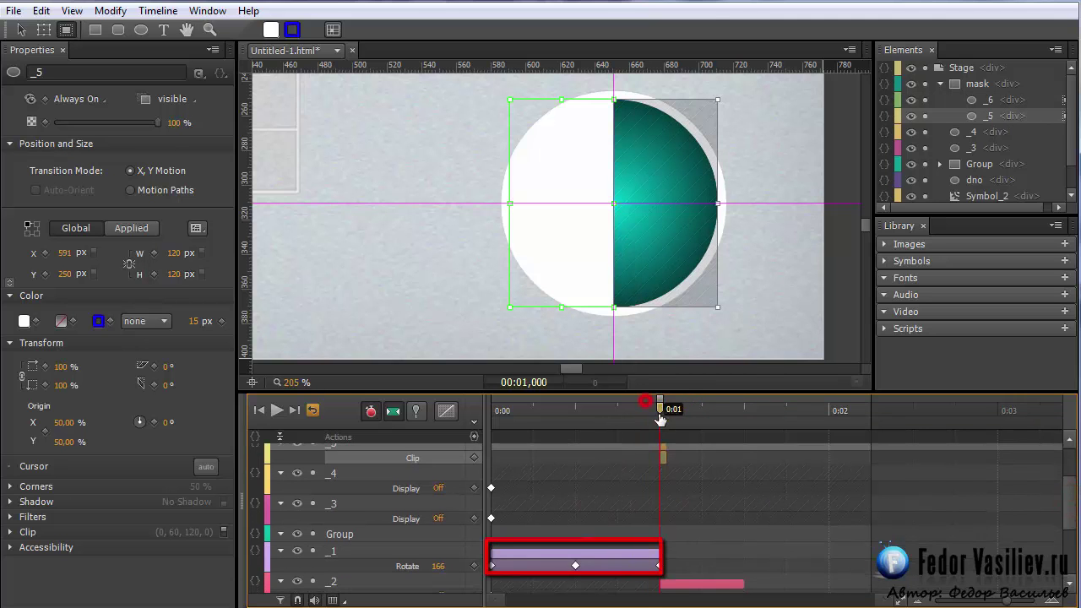
scroll(845, 499, up, 3)
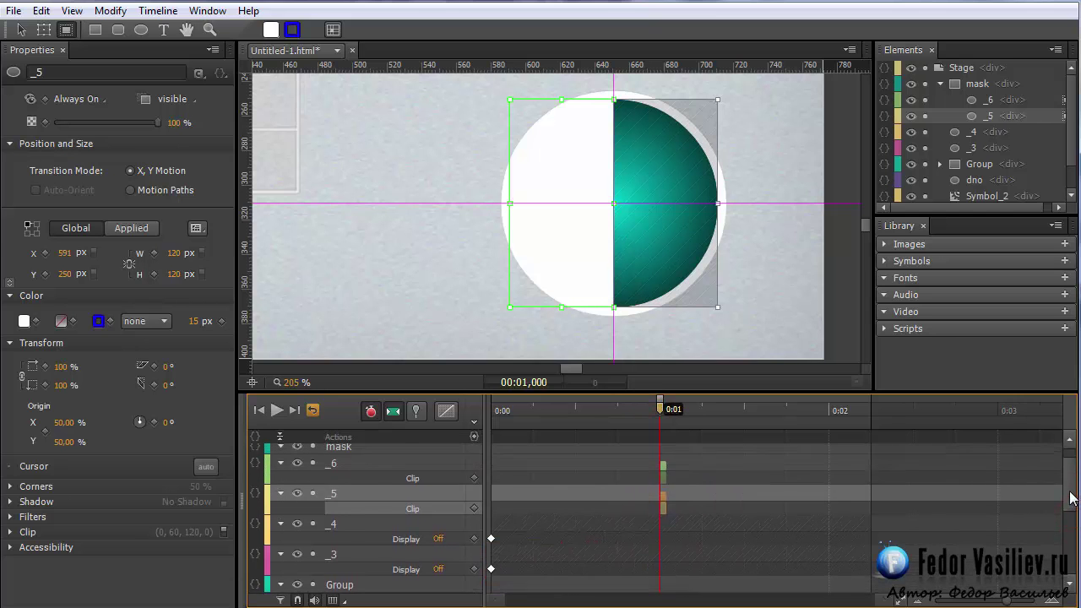
drag(663, 473, 656, 475)
drag(664, 512, 655, 505)
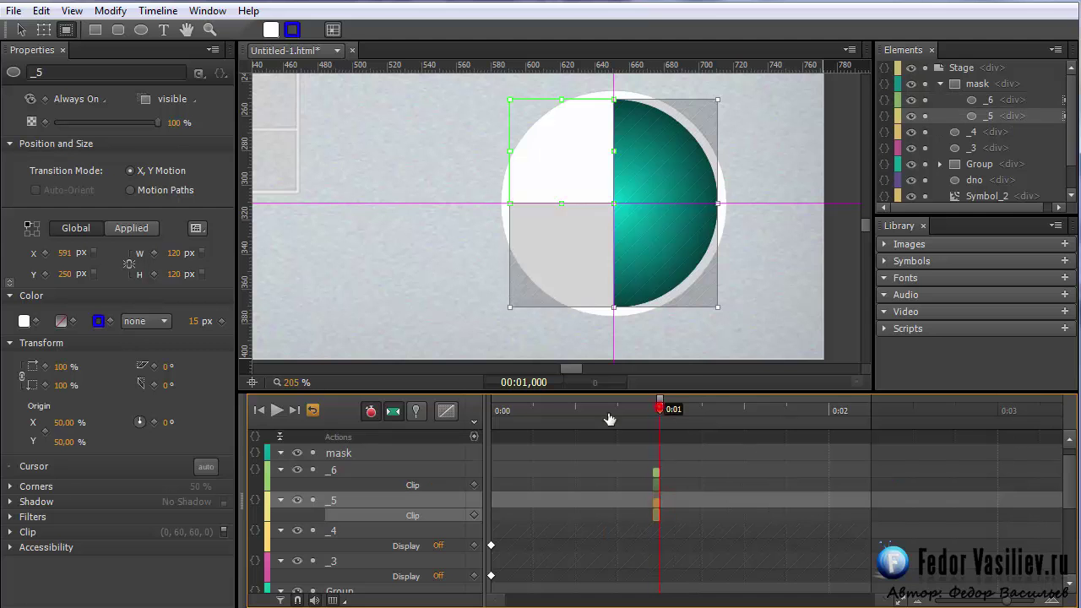
Play the animation from the start to check the mask timing, and return the playhead to 0:01
click(261, 409)
click(276, 411)
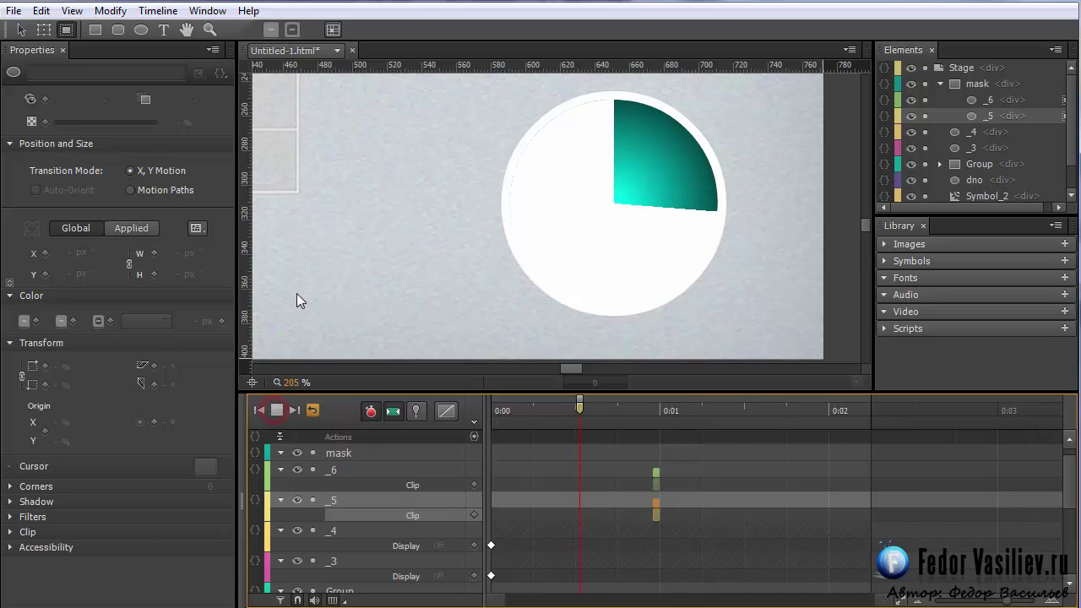
click(666, 410)
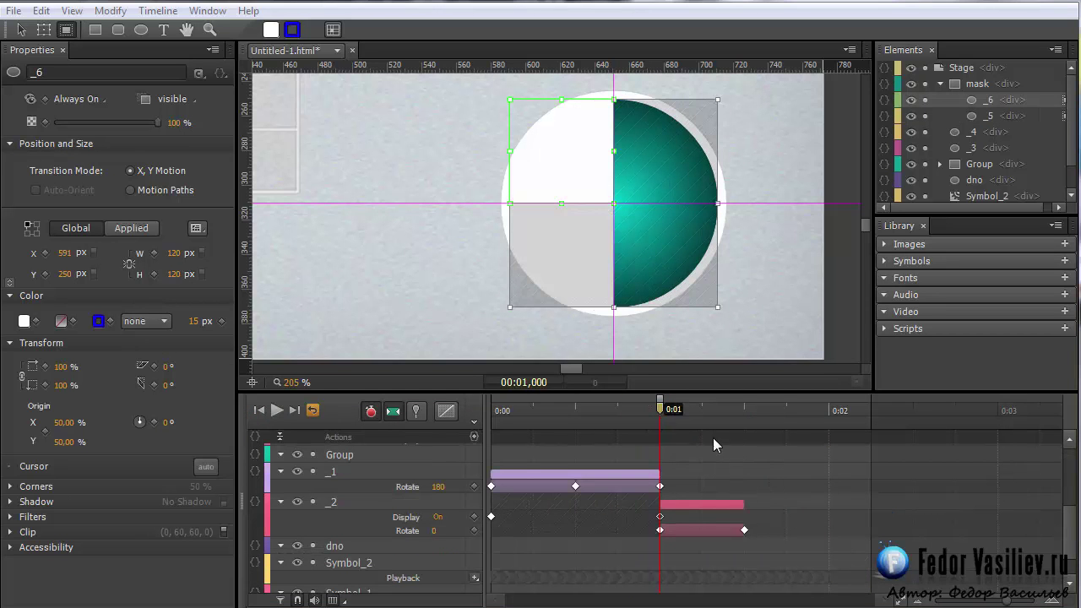
Collapse the mask group and set the display of circle _3 to On at 0:01.500
drag(657, 407, 744, 406)
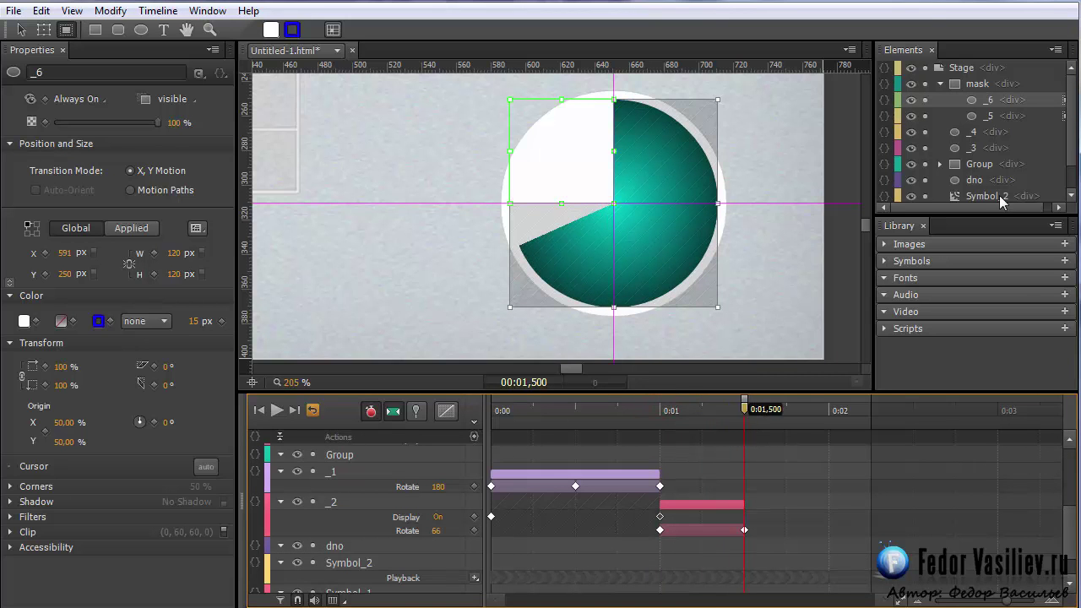
click(937, 88)
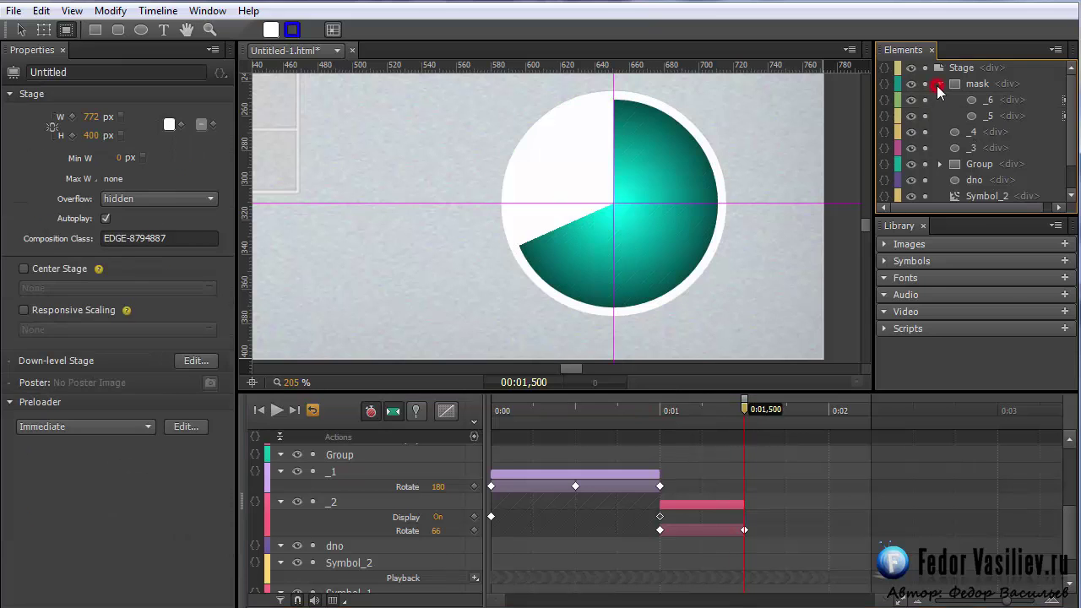
click(940, 85)
click(956, 116)
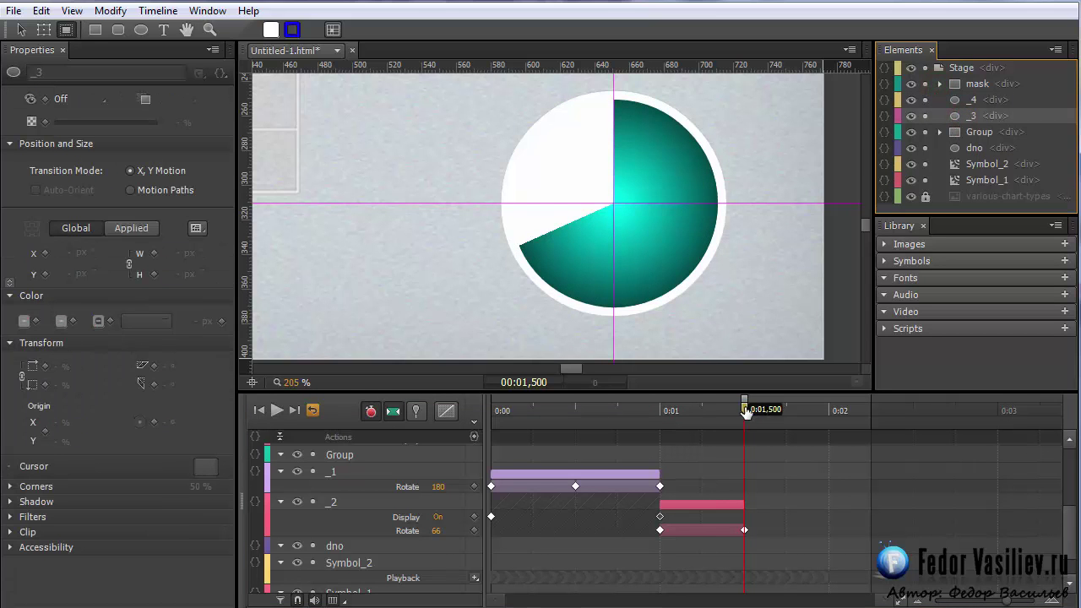
click(67, 99)
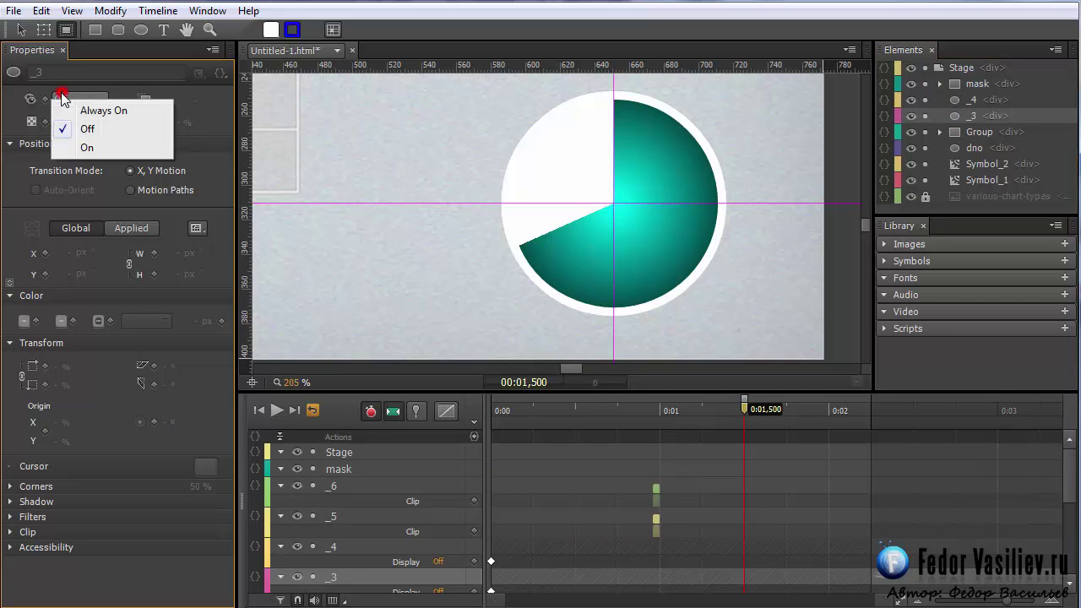
click(88, 148)
scroll(380, 486, down, 5)
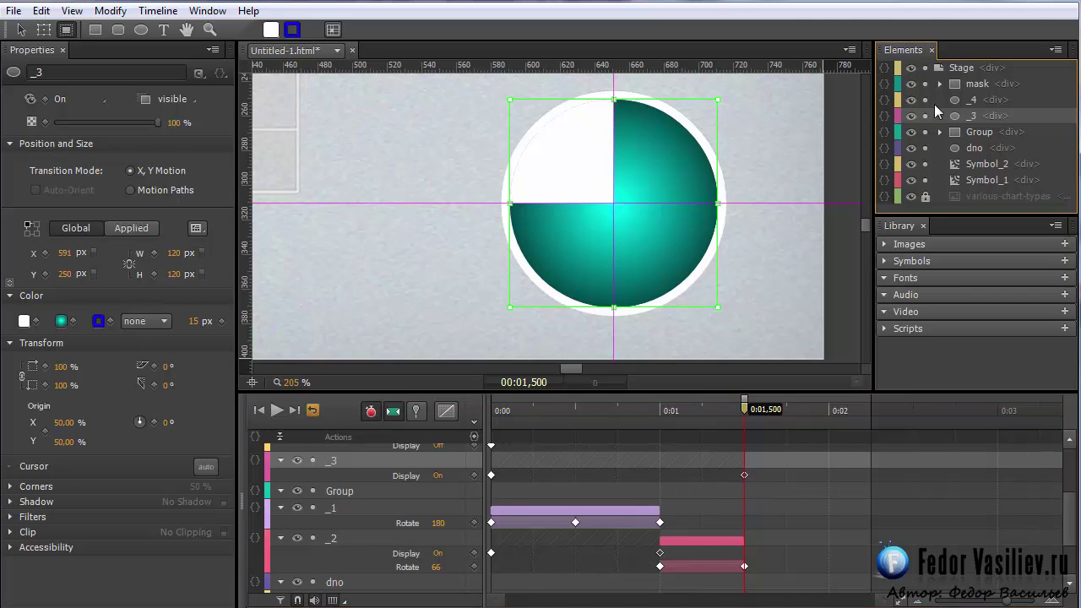
Hide the mask group and change the centre colour of circle _3's radial gradient to yellow-green rgba(175,255,0,1.00)
click(911, 84)
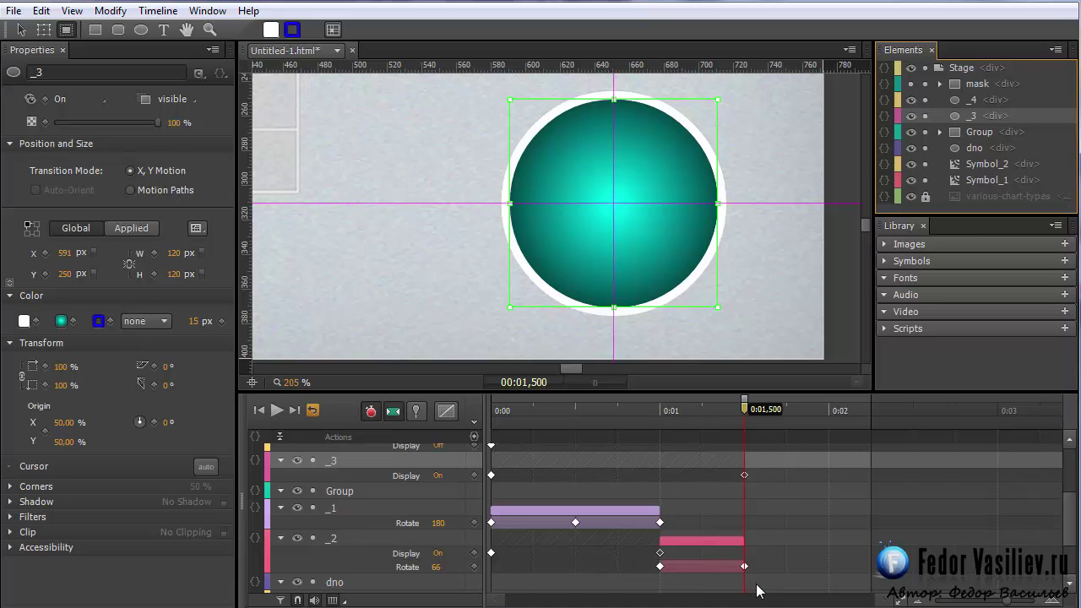
click(61, 321)
drag(113, 342, 346, 201)
drag(410, 371, 410, 404)
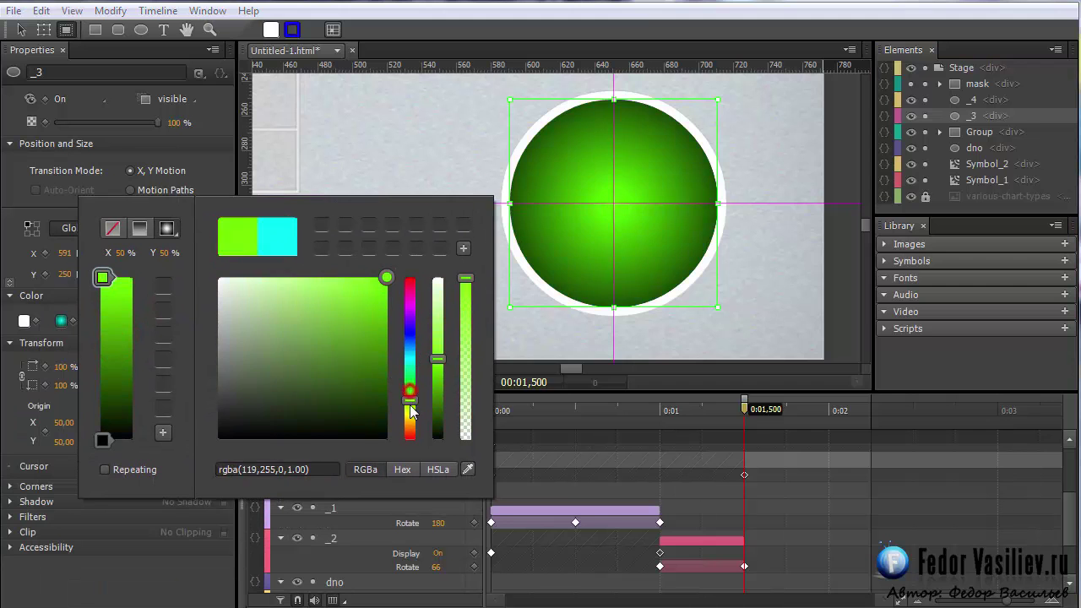
drag(368, 361, 409, 281)
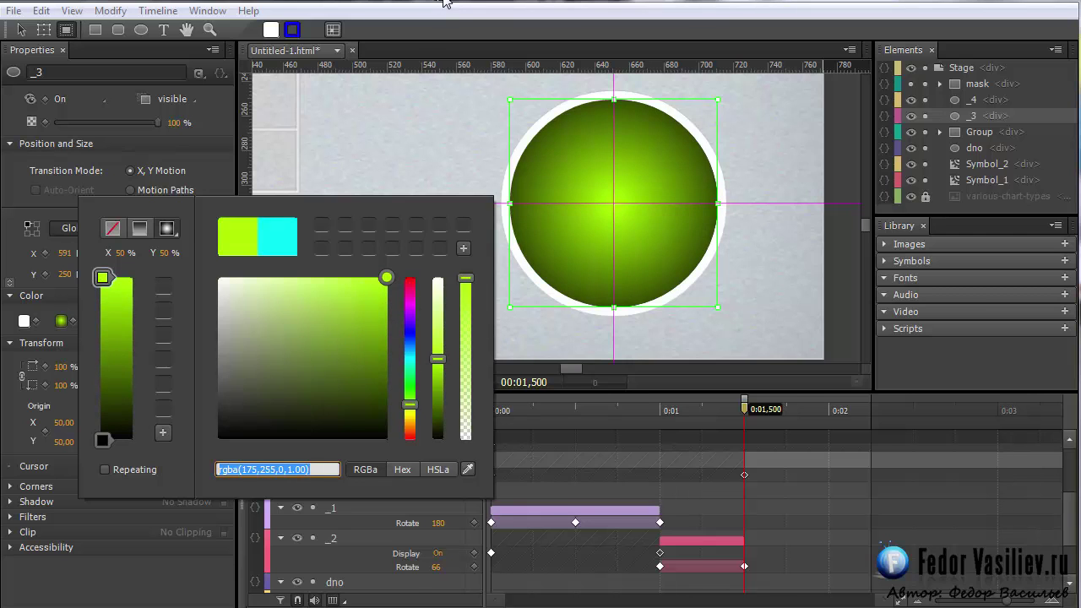
click(639, 236)
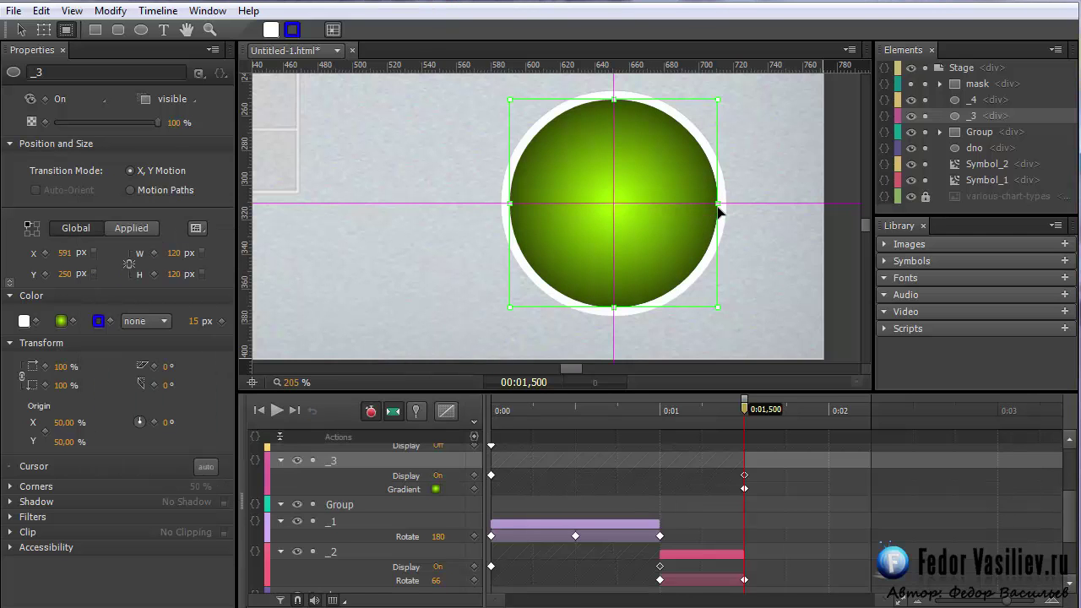
Turn off auto-keyframing and delete circle _3's gradient keyframe at 0:01.500
key(k)
click(744, 489)
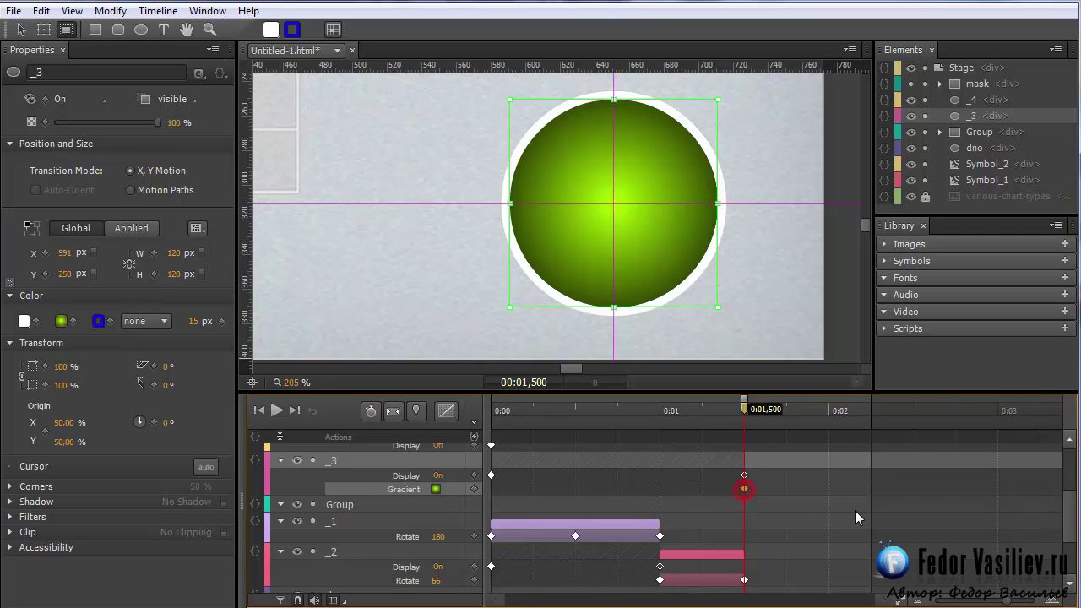
key(Delete)
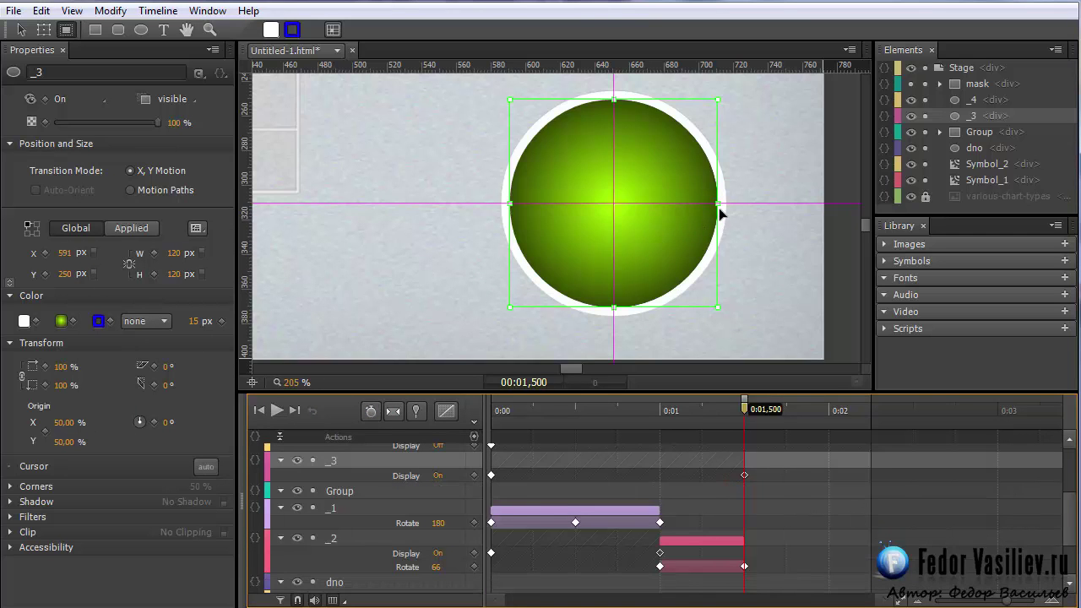
Clip circle _3 to its left half and rotate it to -115° to line up with the edge of the teal sector
drag(718, 204, 614, 207)
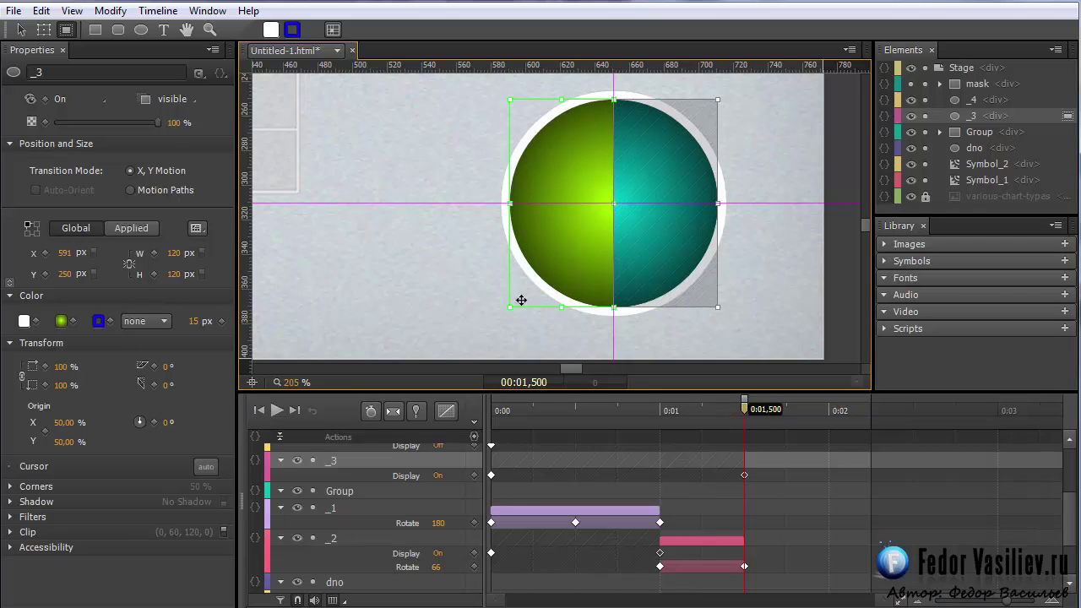
click(43, 30)
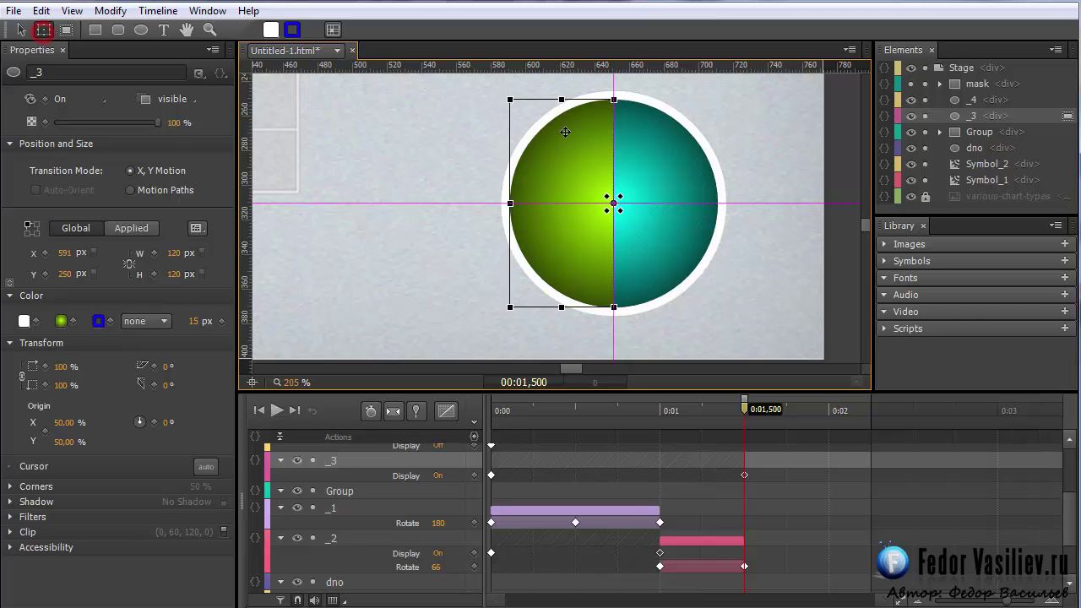
drag(509, 101, 582, 314)
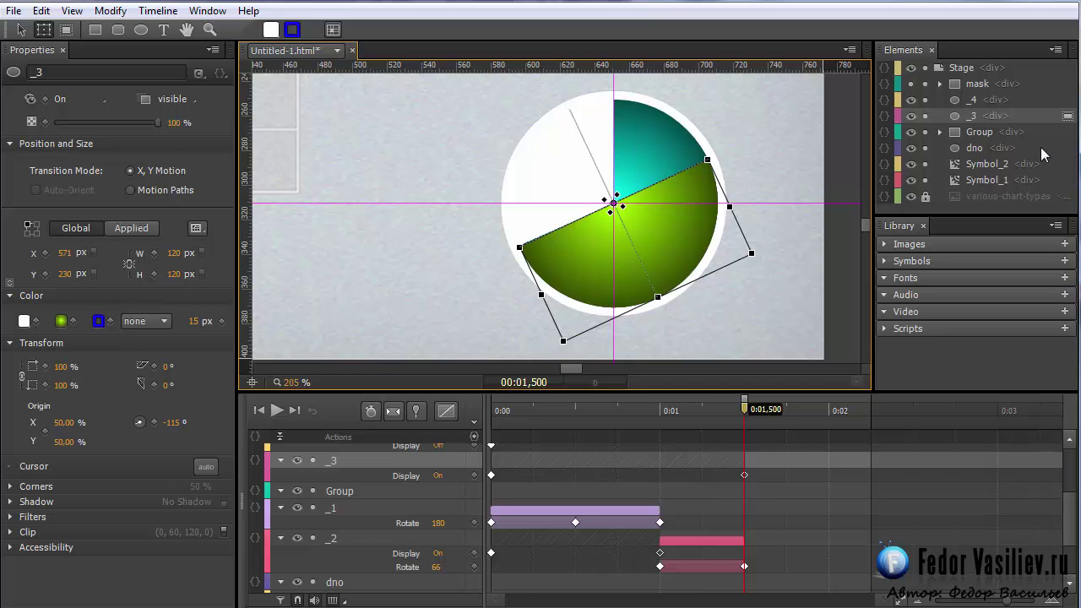
Move circle _3 below Group in the element order
click(960, 116)
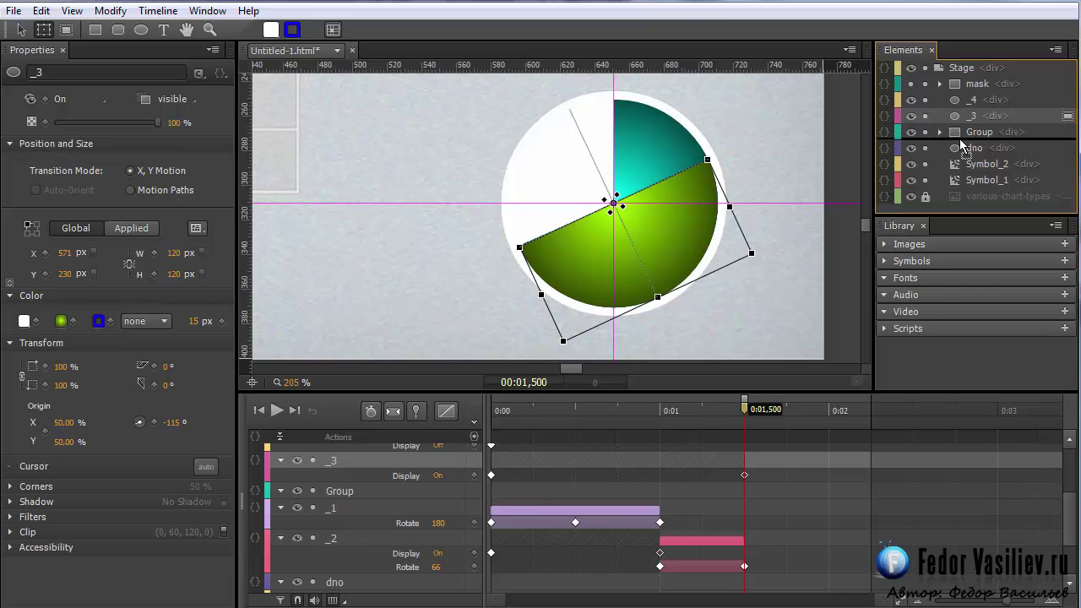
drag(960, 138, 960, 139)
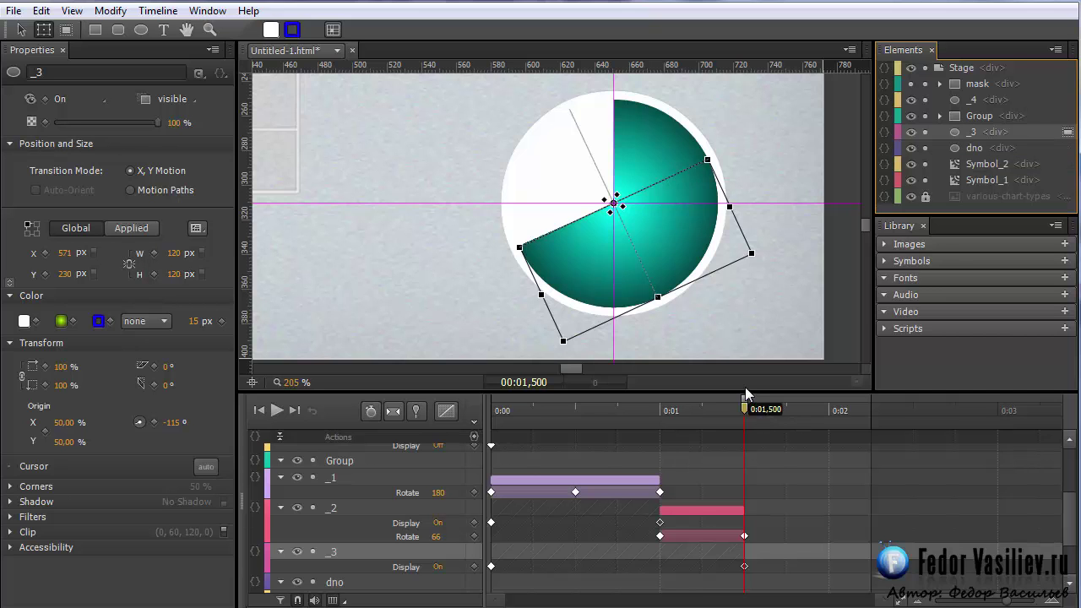
Animate circle _3's rotation from -115° at 0:01.500 to -41° at 0:02 using a pinned transition
click(384, 415)
click(418, 411)
drag(749, 414, 827, 440)
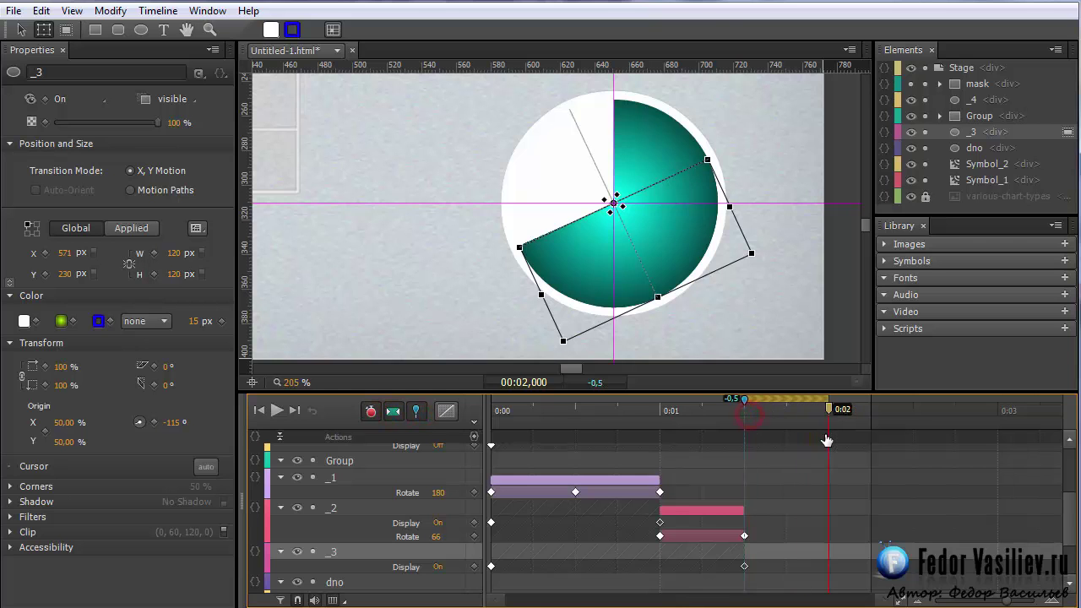
click(967, 132)
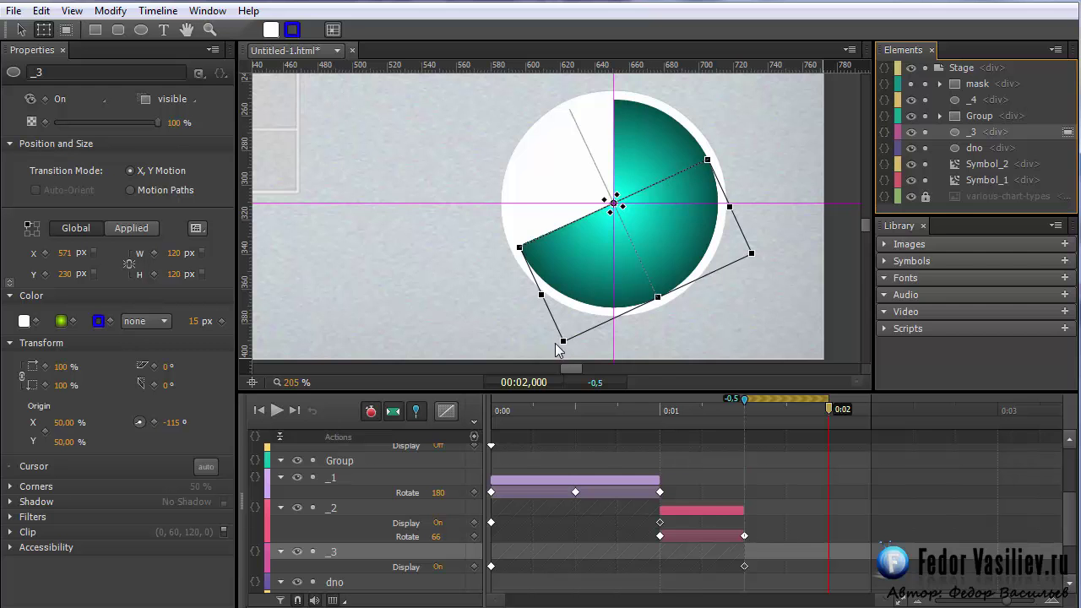
drag(560, 348, 437, 195)
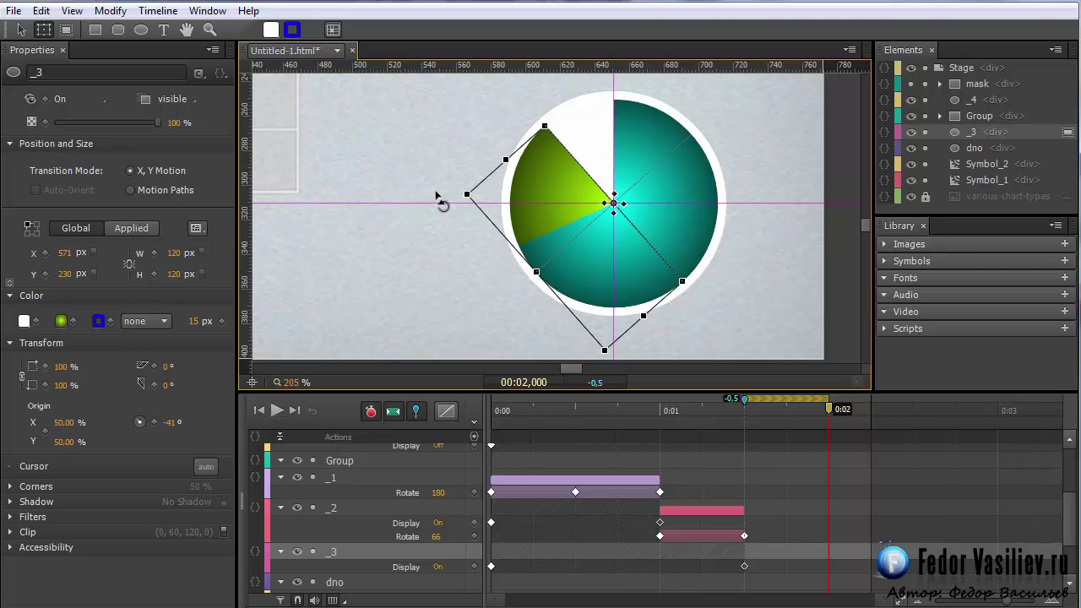
drag(436, 195, 437, 195)
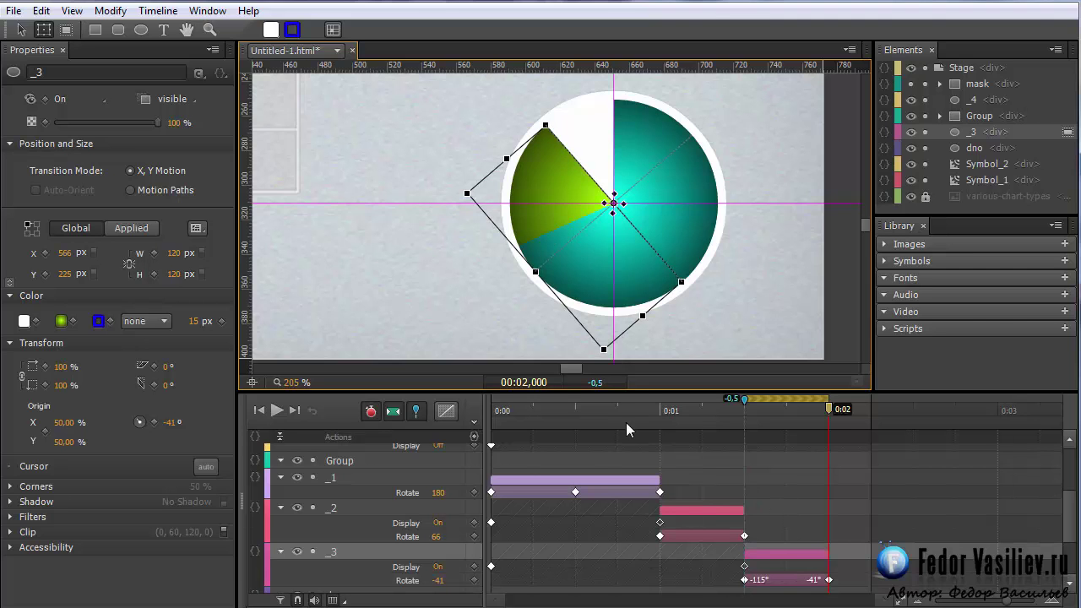
key(p)
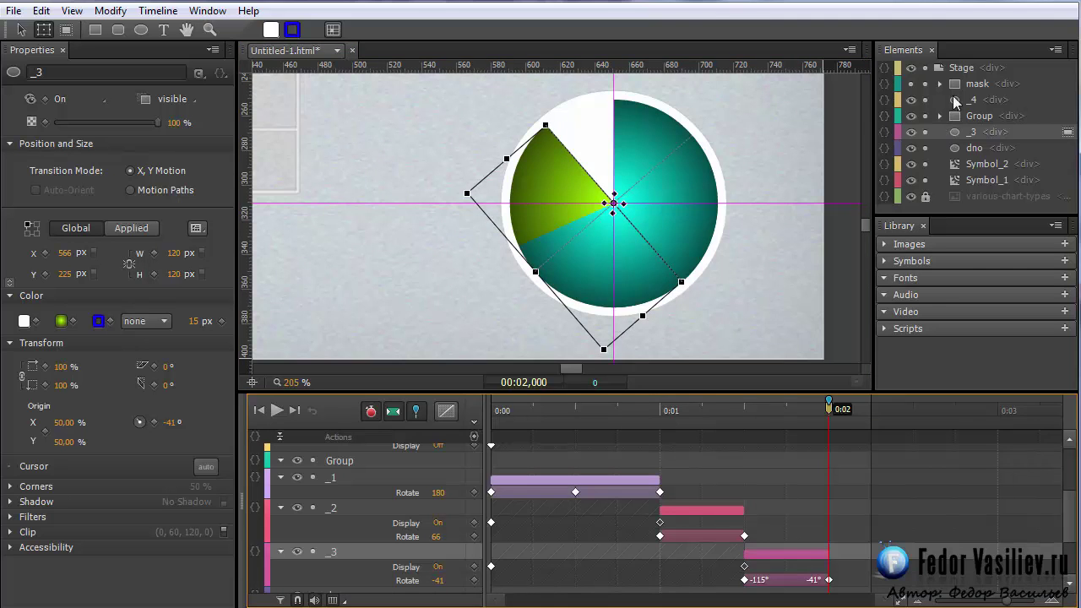
Show the mask group again and turn off the pin and auto-keyframing
click(912, 98)
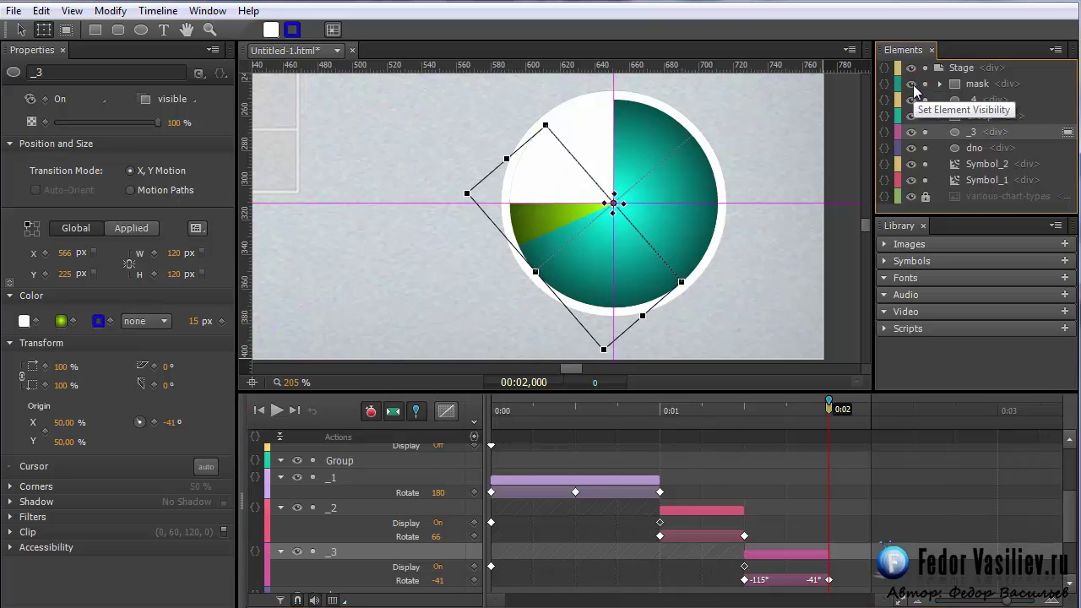
click(415, 411)
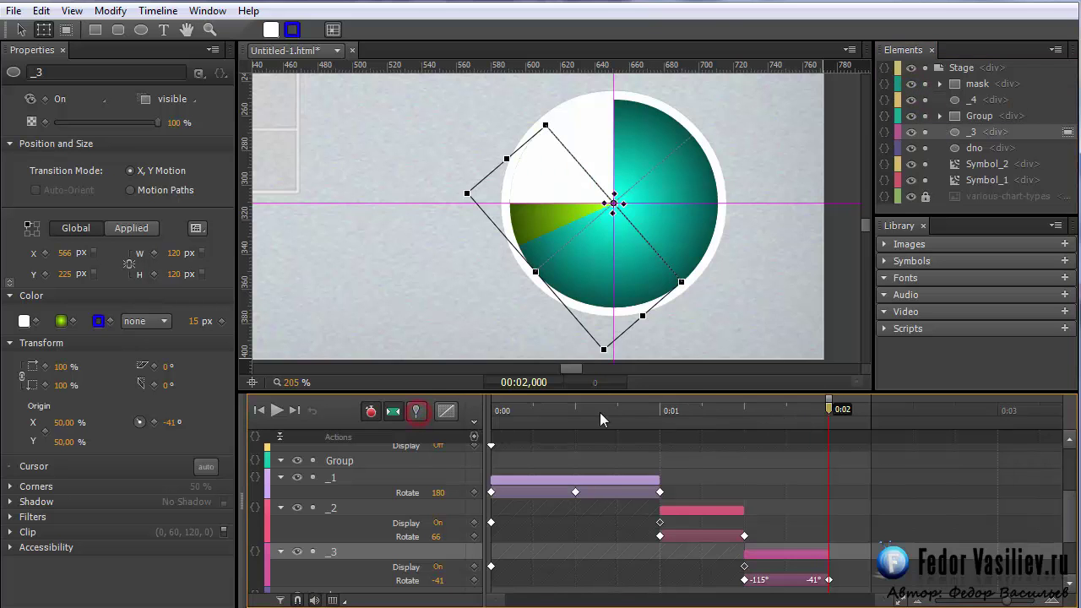
click(370, 411)
Set the mask group's display to Off at 0:01.645
mouse_move(785, 421)
mouse_down()
mouse_move(719, 420)
mouse_move(803, 425)
mouse_move(731, 425)
mouse_move(795, 434)
mouse_move(748, 434)
mouse_move(770, 436)
mouse_up()
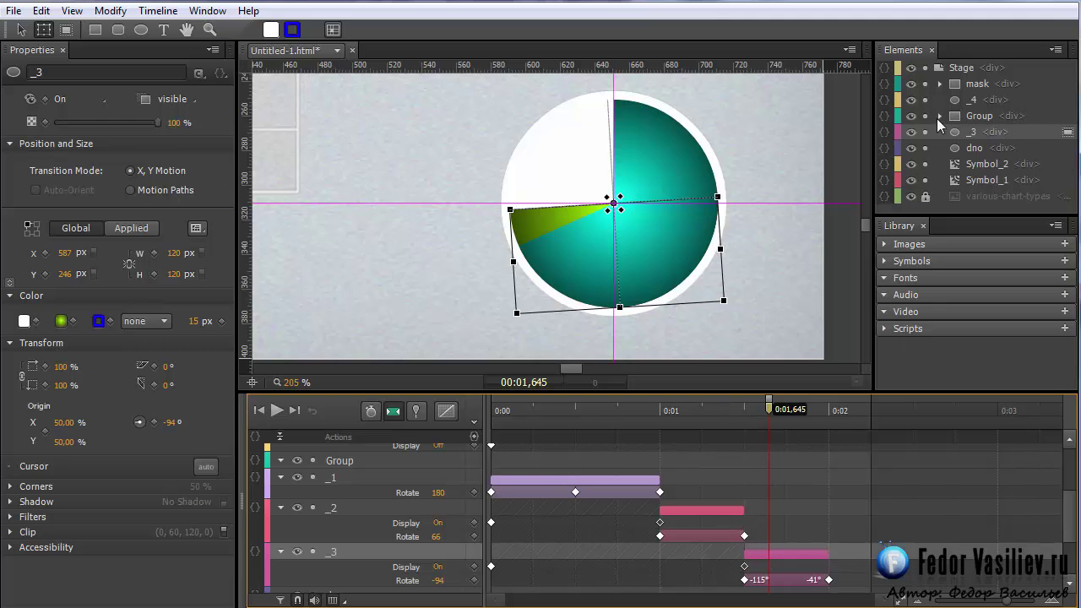
click(972, 85)
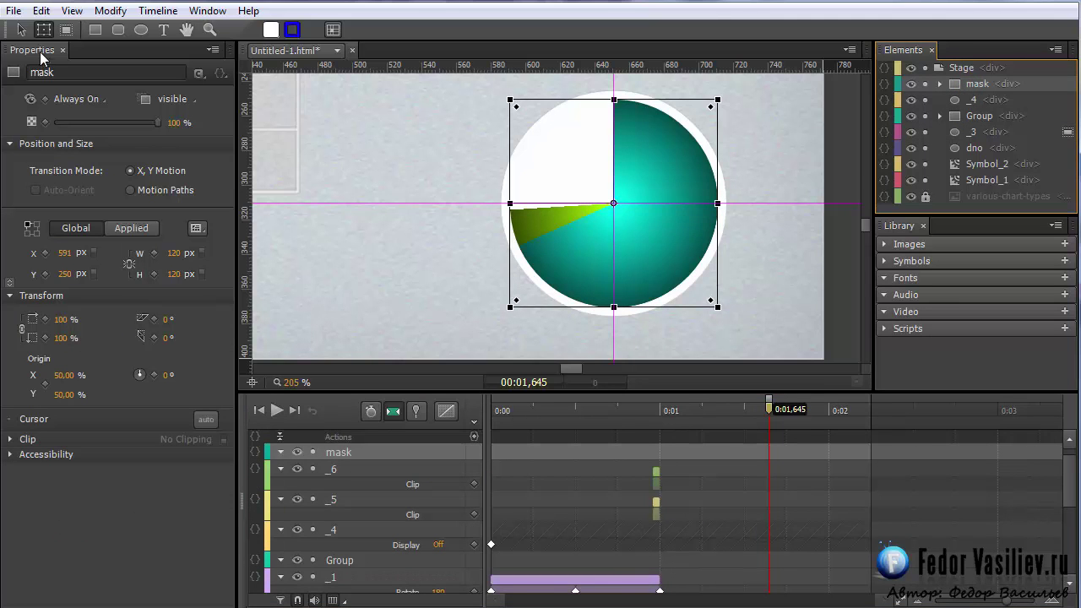
click(88, 99)
click(98, 130)
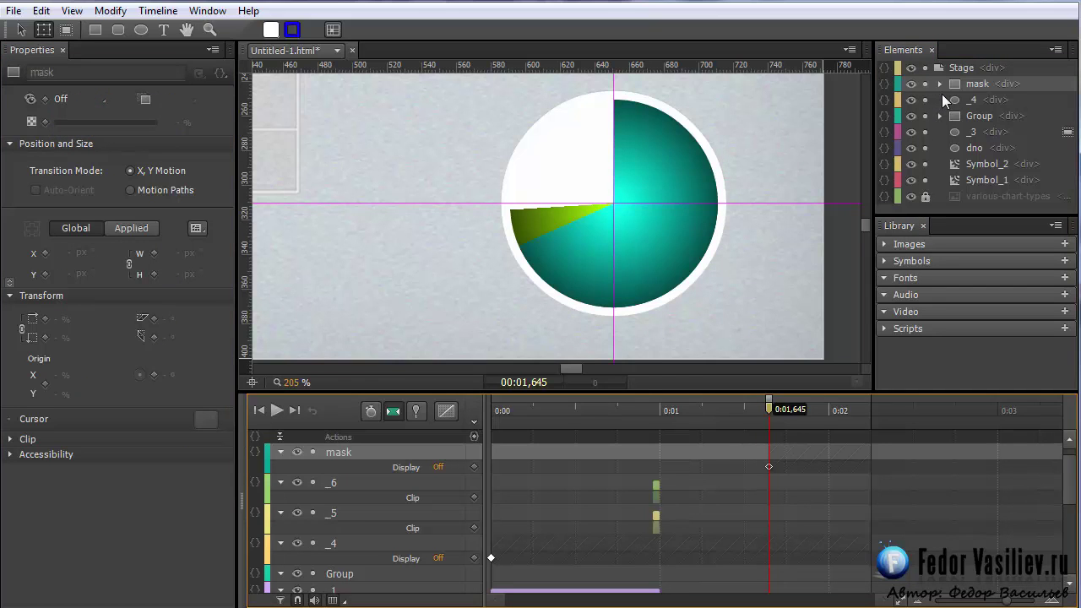
Examine circles _6 and _5 inside the mask group
click(941, 83)
click(983, 100)
click(981, 114)
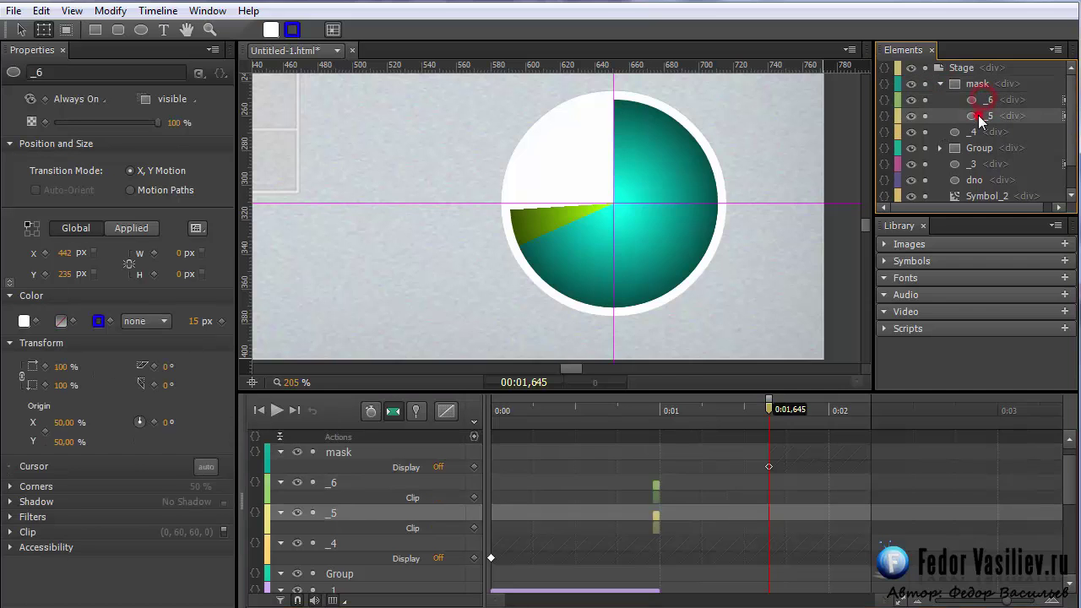
click(978, 100)
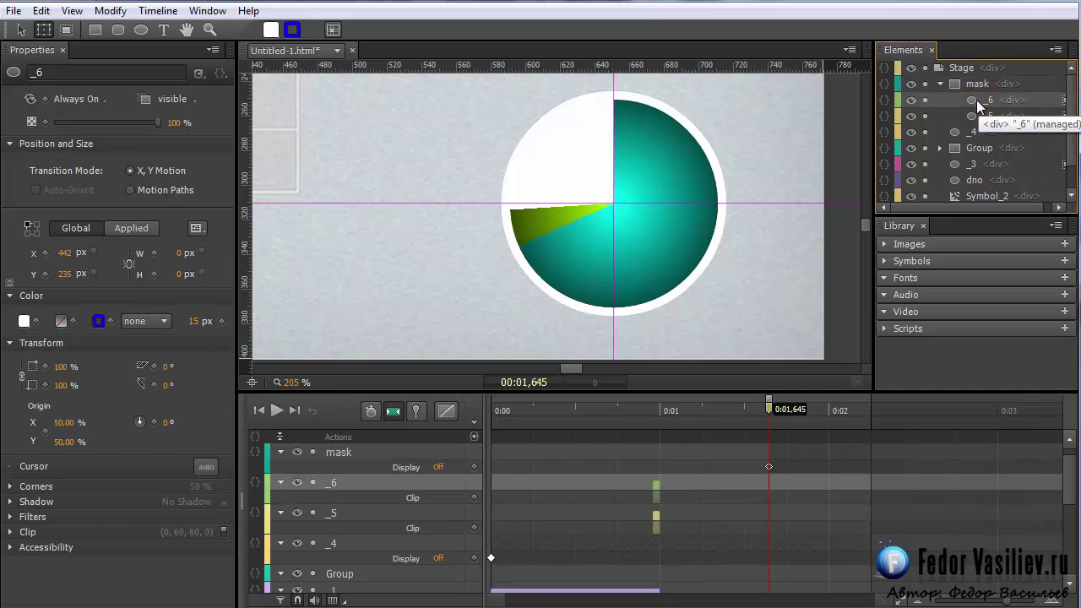
click(985, 116)
click(978, 100)
click(984, 115)
click(978, 100)
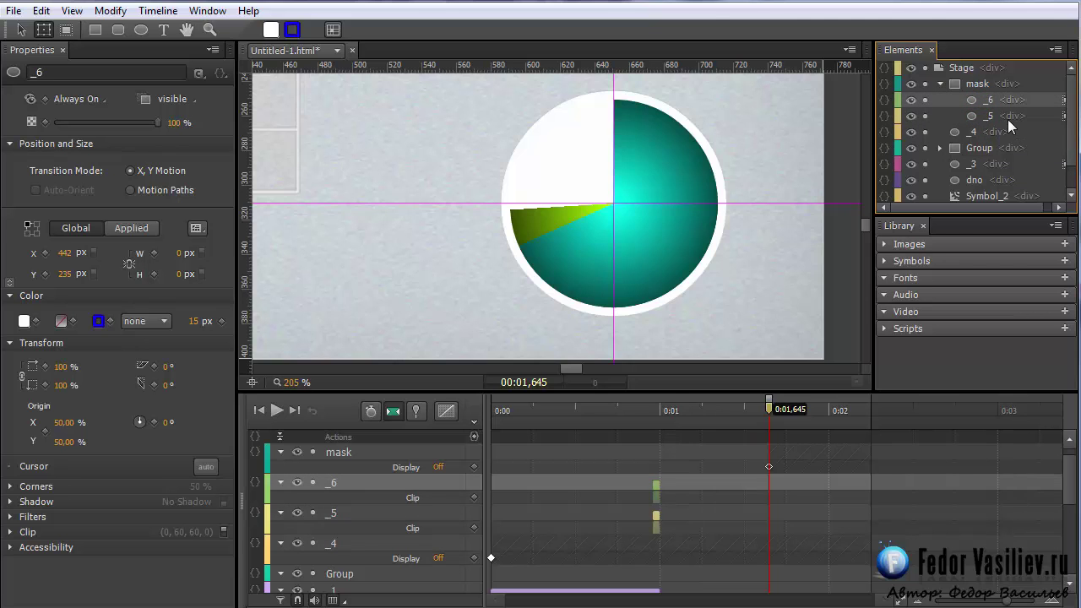
click(1005, 117)
click(978, 99)
click(982, 115)
click(974, 100)
click(940, 84)
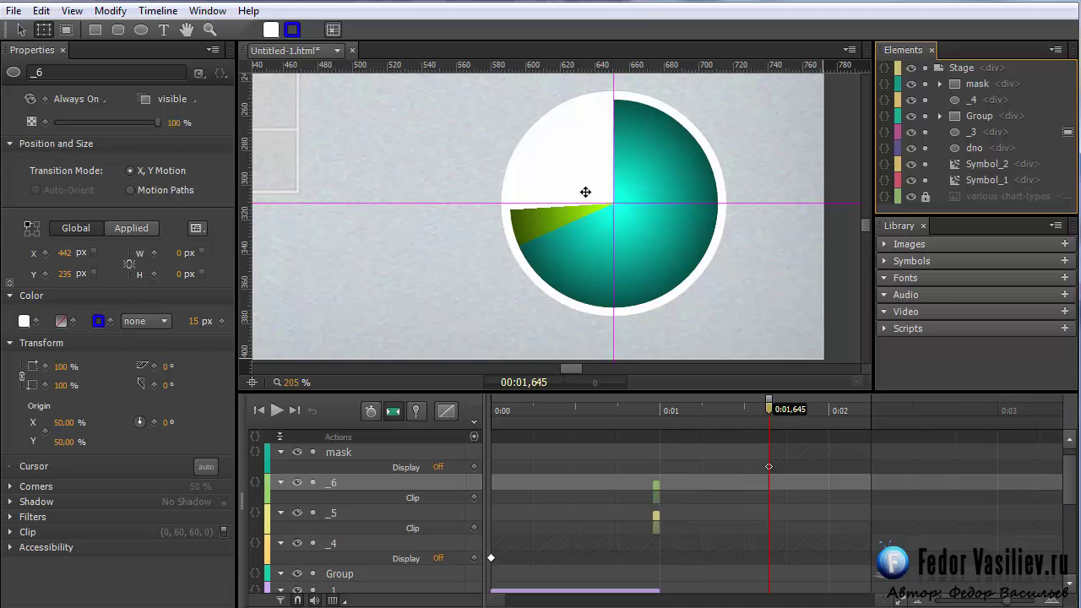
Play the animation from the start to check the teal and green sectors
drag(748, 409, 765, 411)
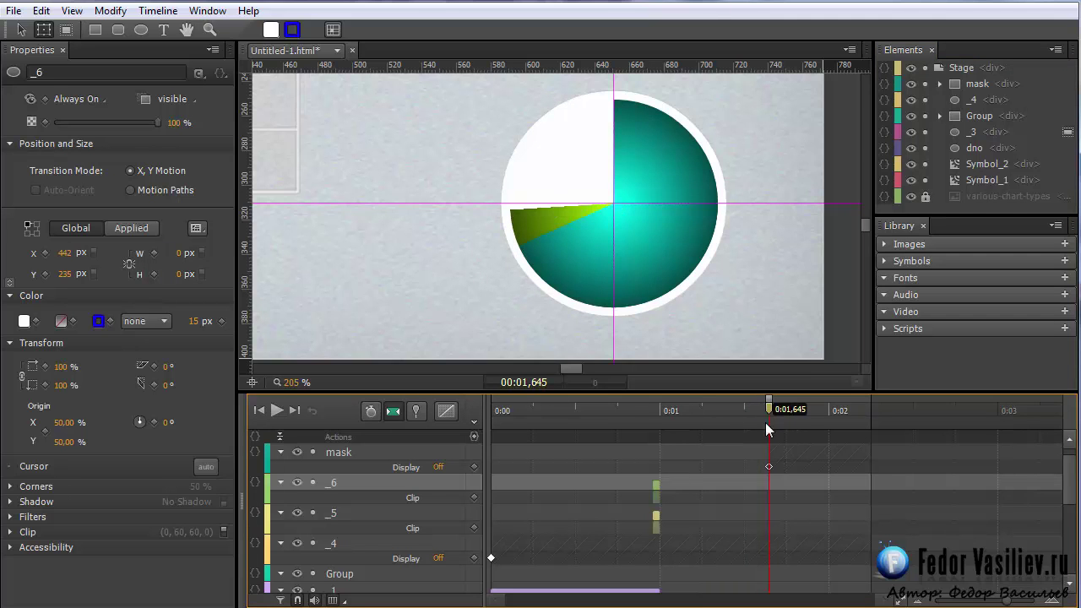
drag(773, 408, 367, 421)
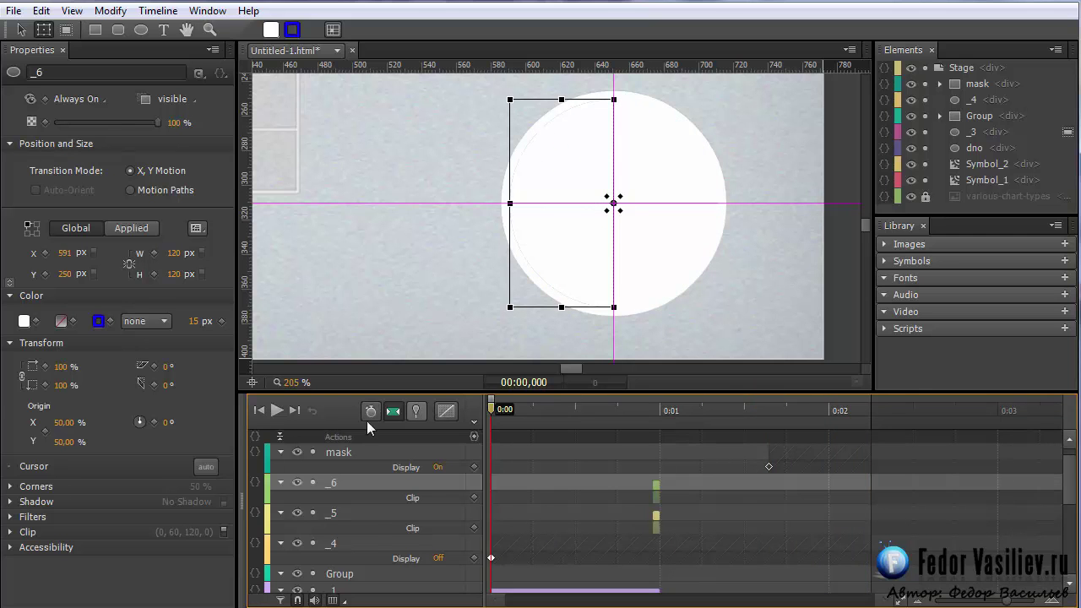
click(305, 334)
click(275, 410)
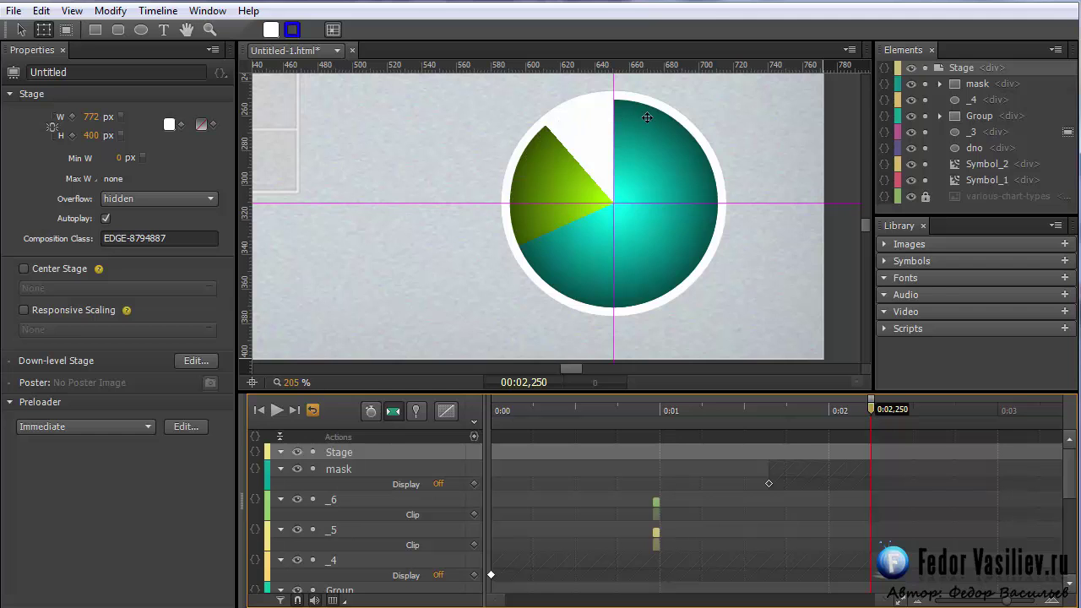
drag(618, 409, 478, 412)
key(space)
key(space)
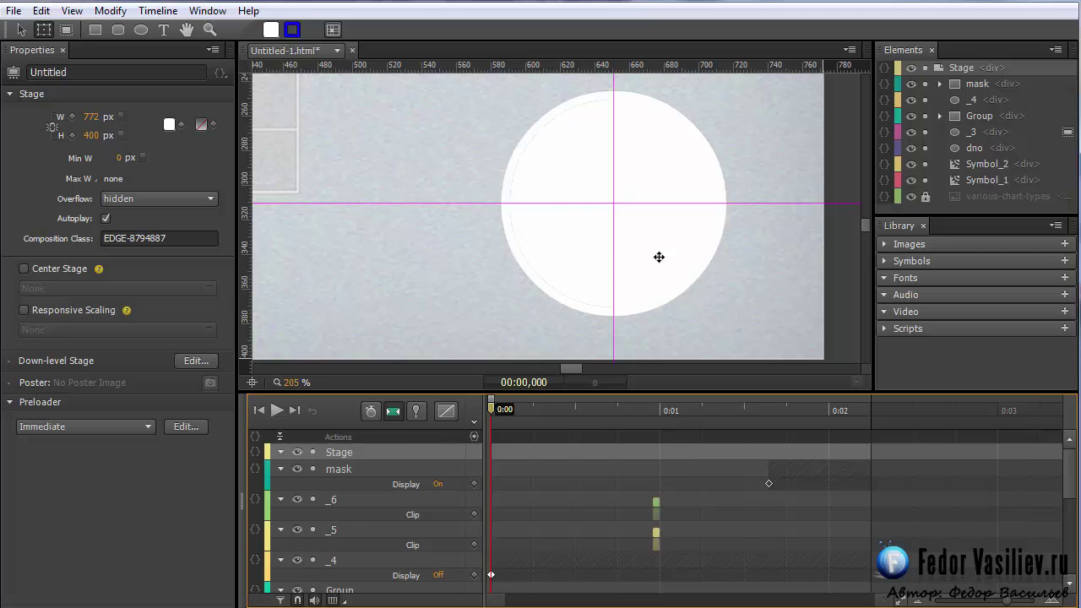
click(275, 411)
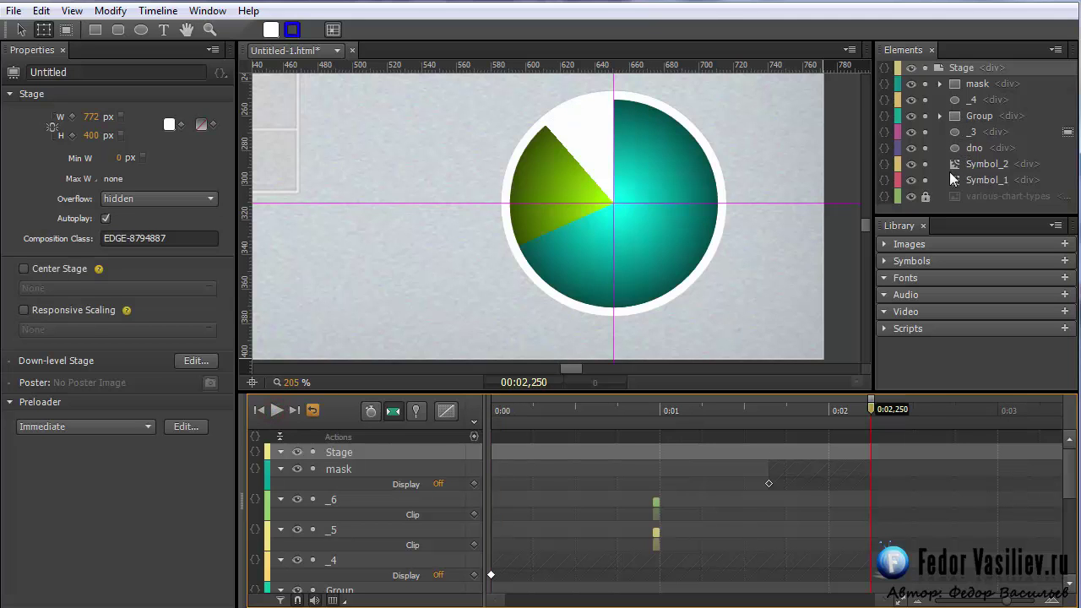
Move circle _4 below Group in the element order and set its display to On at 0:02
click(966, 100)
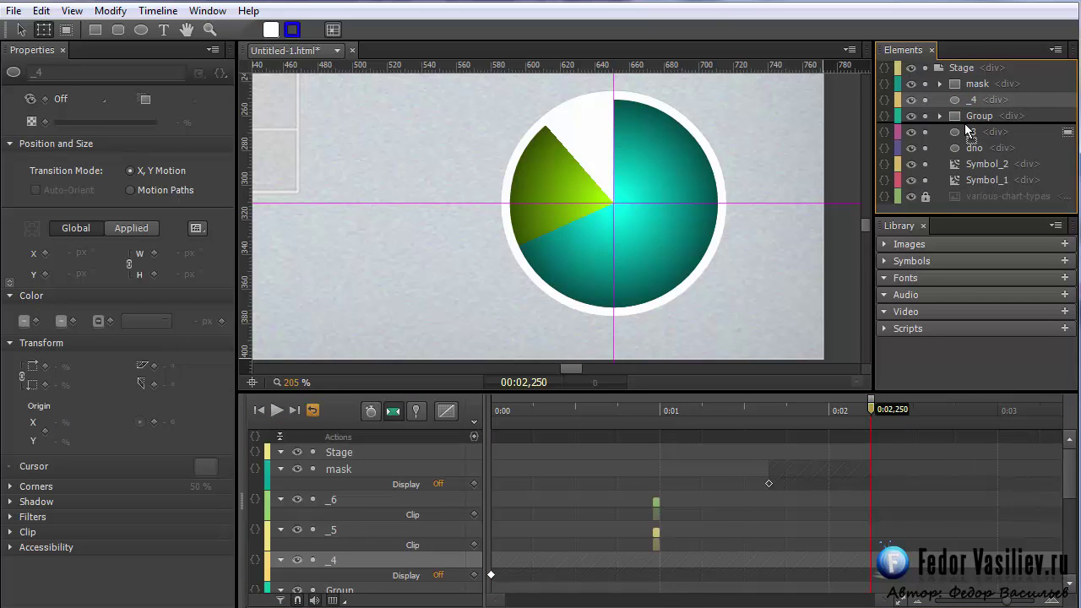
drag(965, 124, 964, 123)
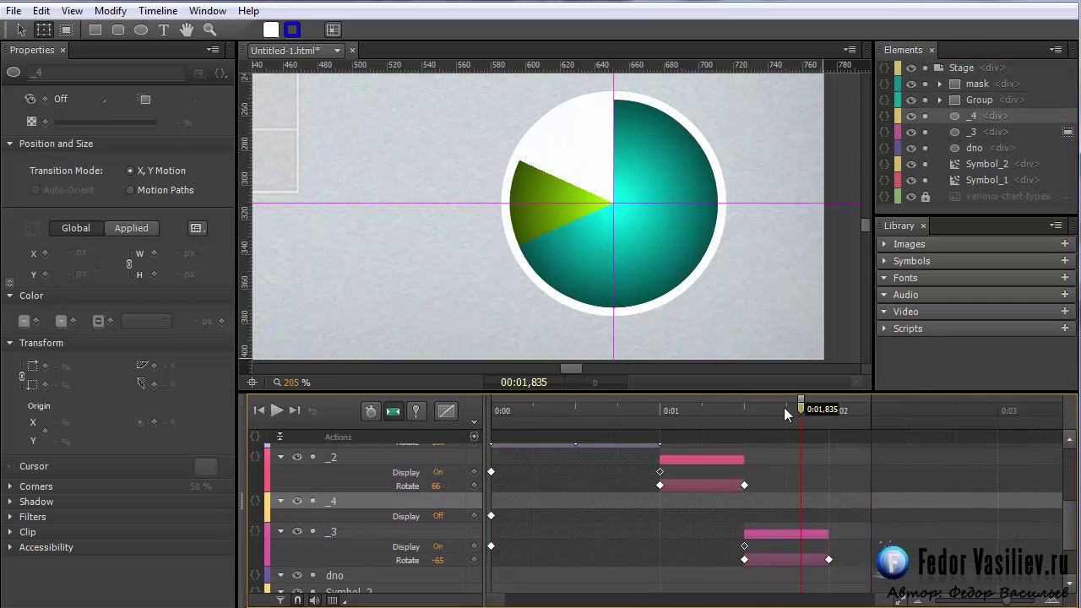
drag(804, 411, 831, 424)
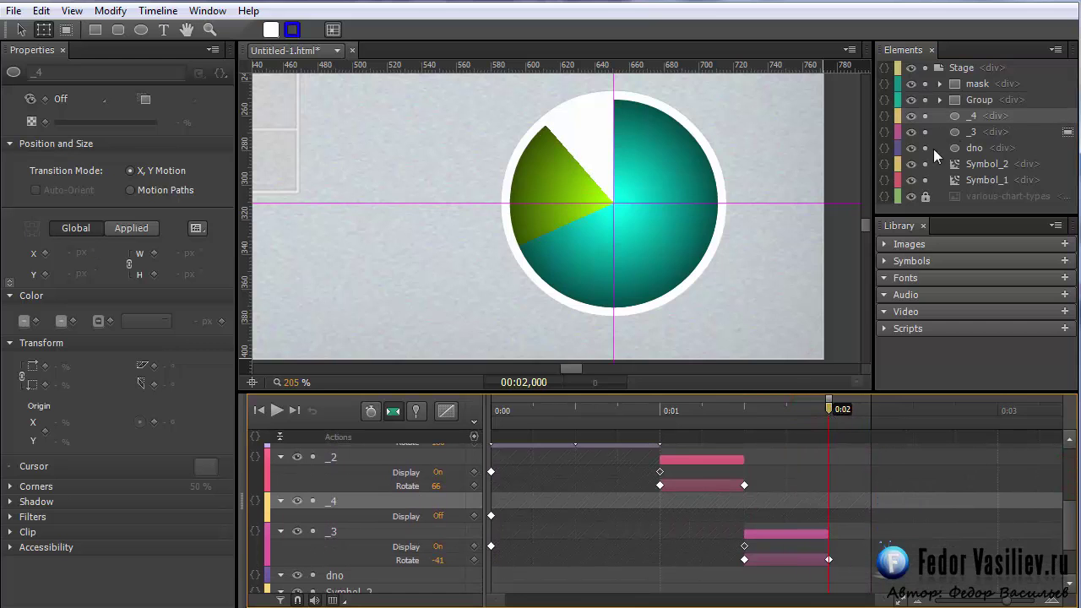
click(64, 100)
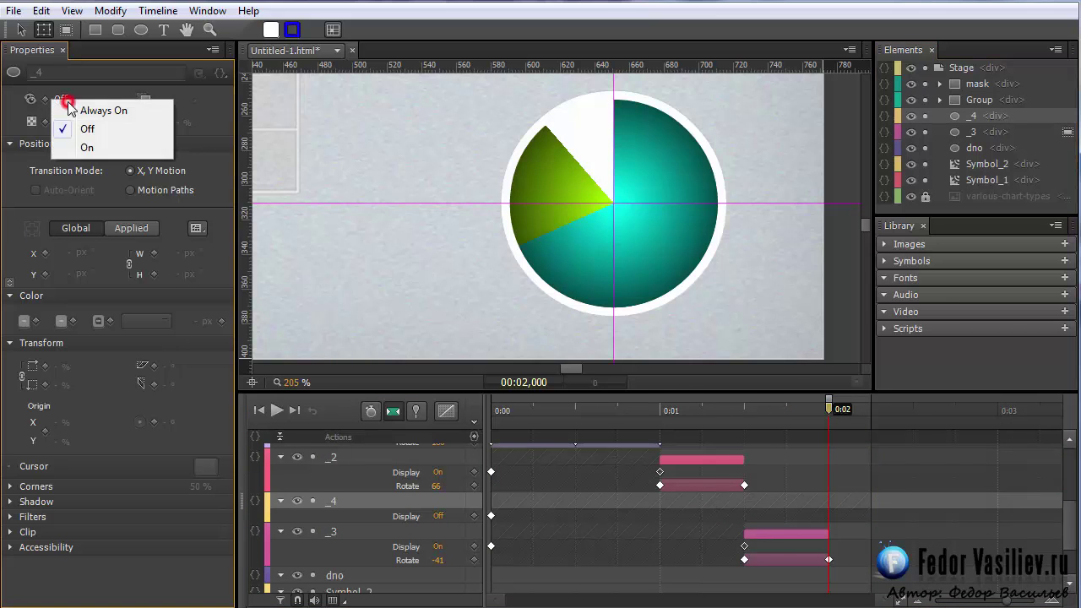
click(90, 147)
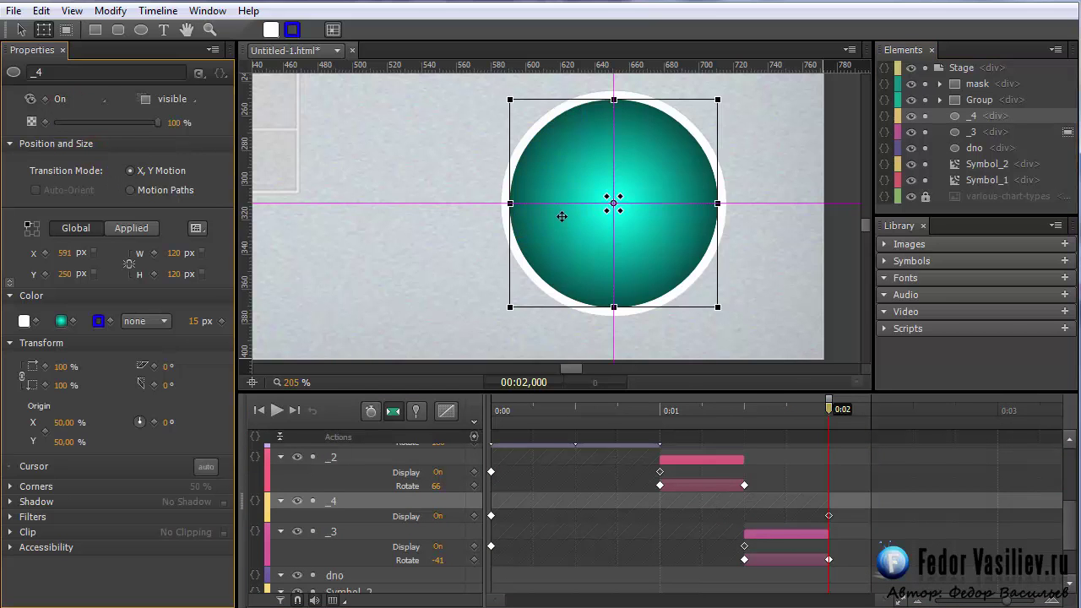
Change the centre colour of circle _4's radial gradient to orange-red rgba(255,79,0,1.00)
click(61, 321)
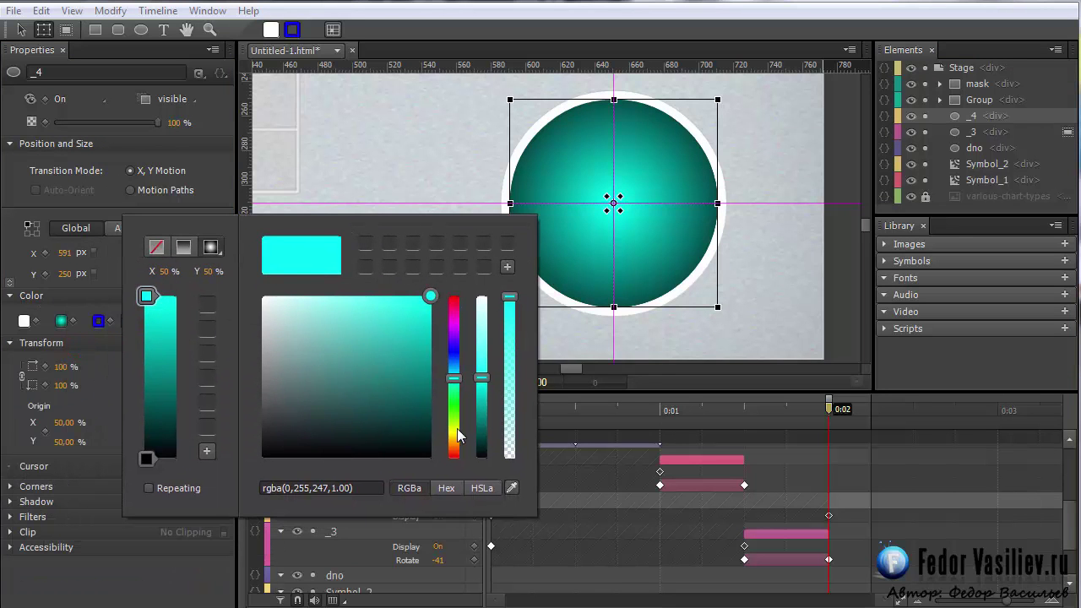
drag(459, 435, 453, 440)
drag(403, 335, 448, 296)
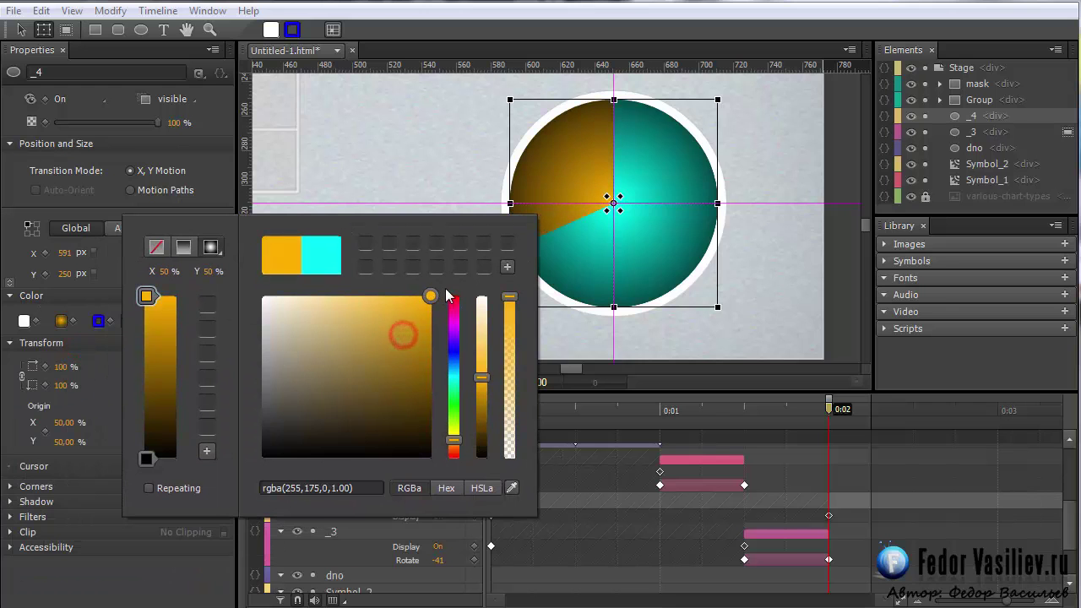
drag(449, 443, 449, 450)
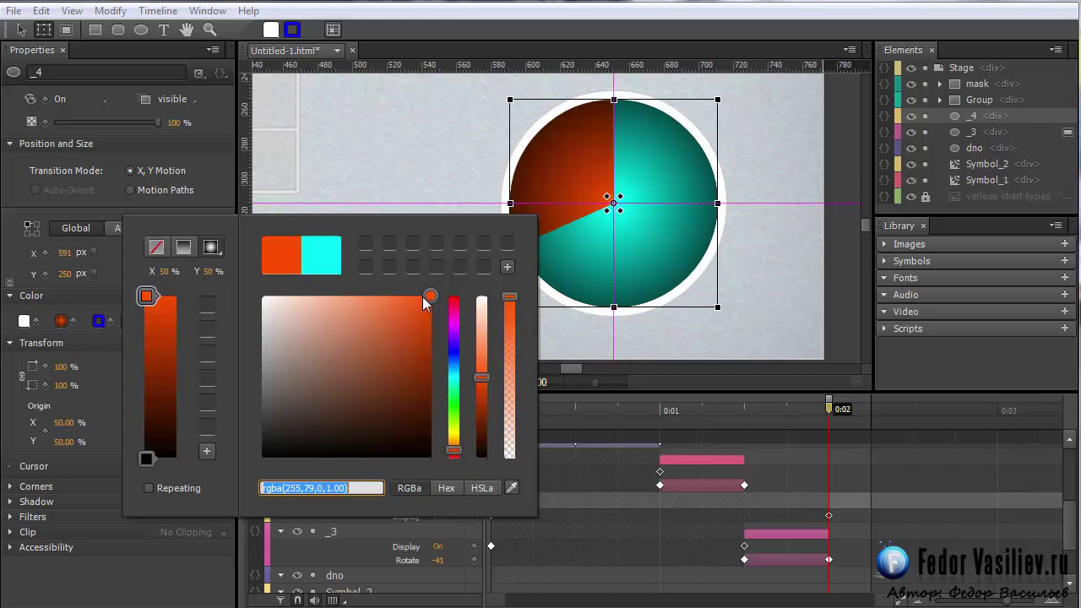
click(437, 201)
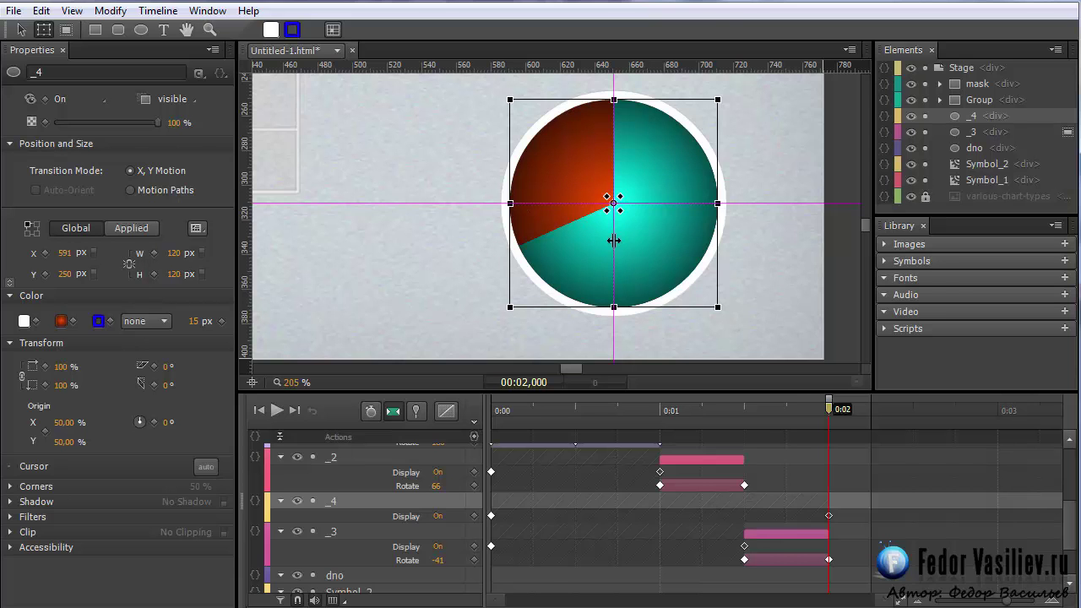
Clip circle _4 to its lower half and move it below _3 in the element order
click(963, 117)
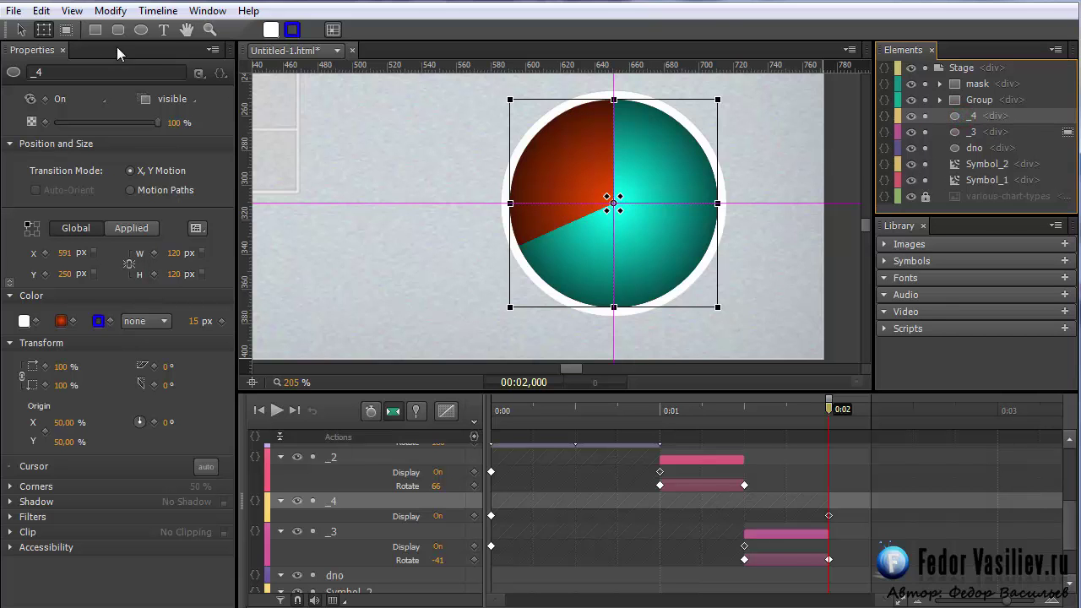
click(66, 29)
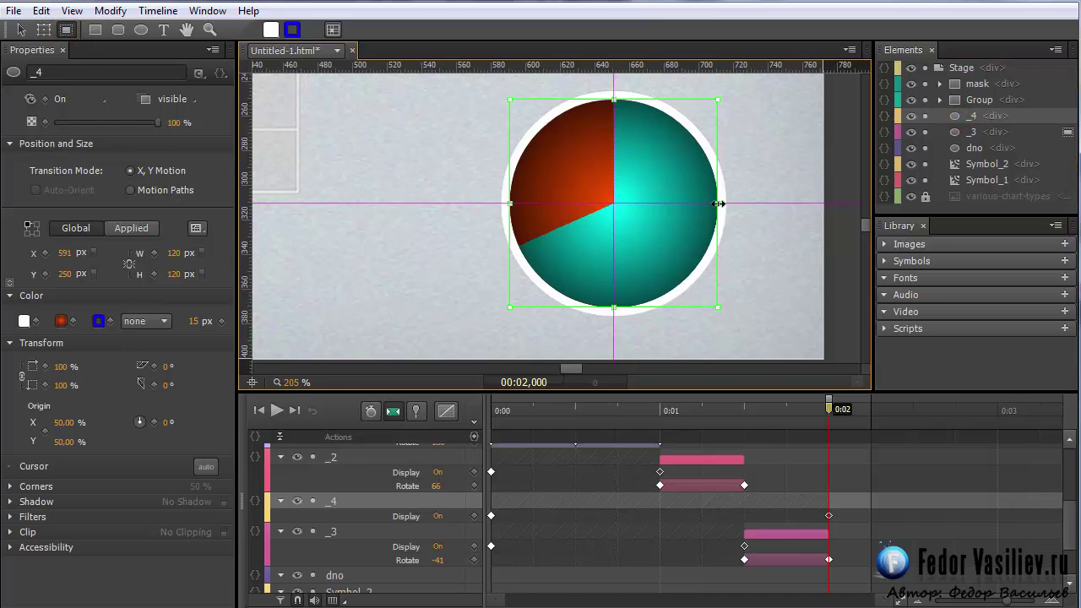
mouse_move(716, 204)
mouse_down()
mouse_move(628, 207)
mouse_move(716, 213)
mouse_up()
drag(613, 99, 596, 204)
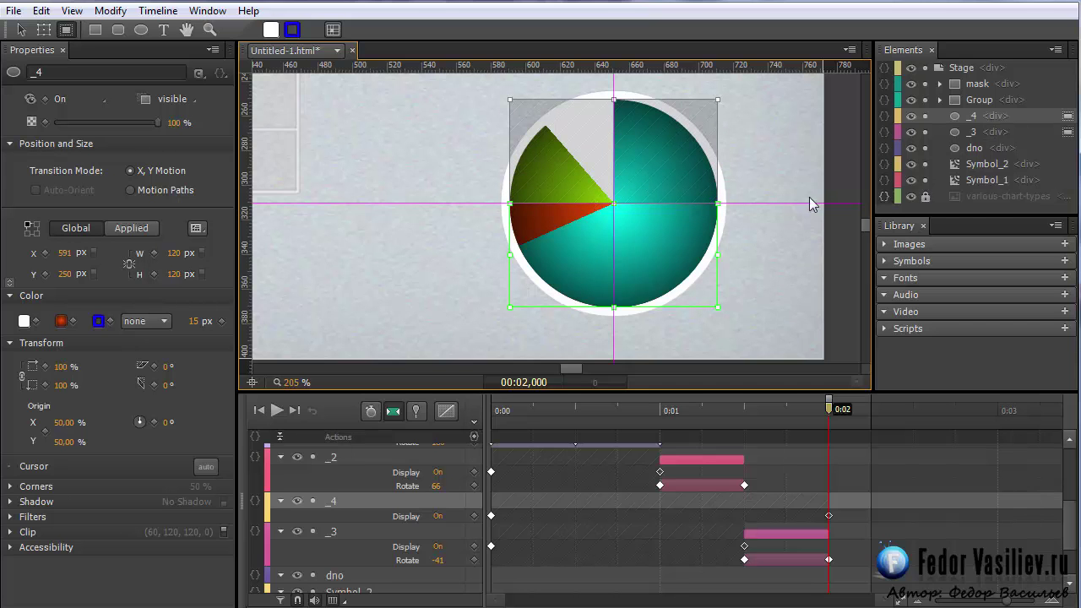
drag(973, 116, 973, 140)
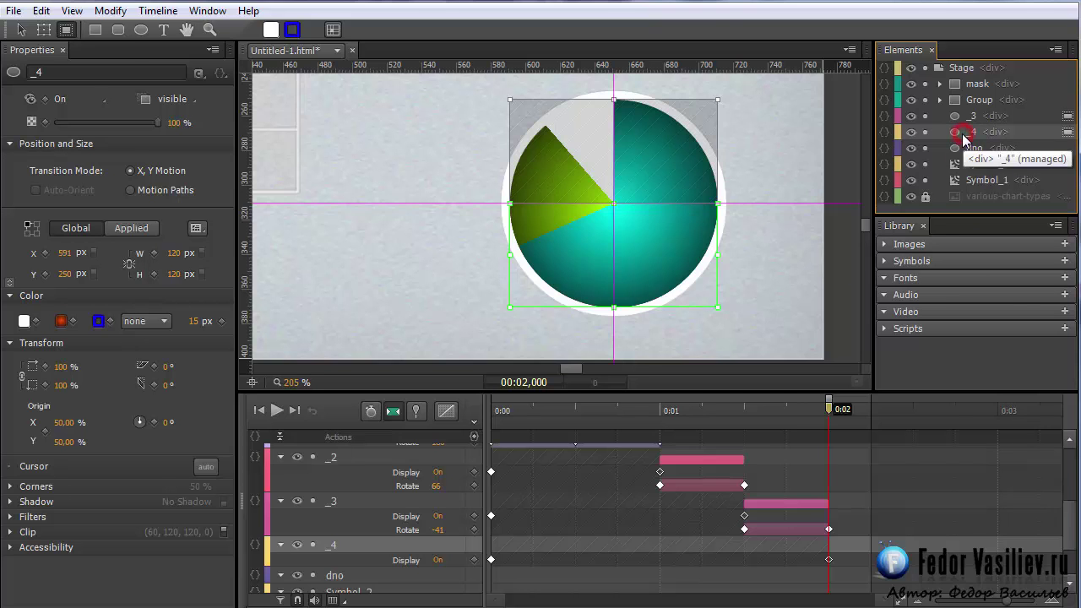
Turn off automatic transitions and rotate circle _4 to 48° to line up with the green sector's edge
click(42, 31)
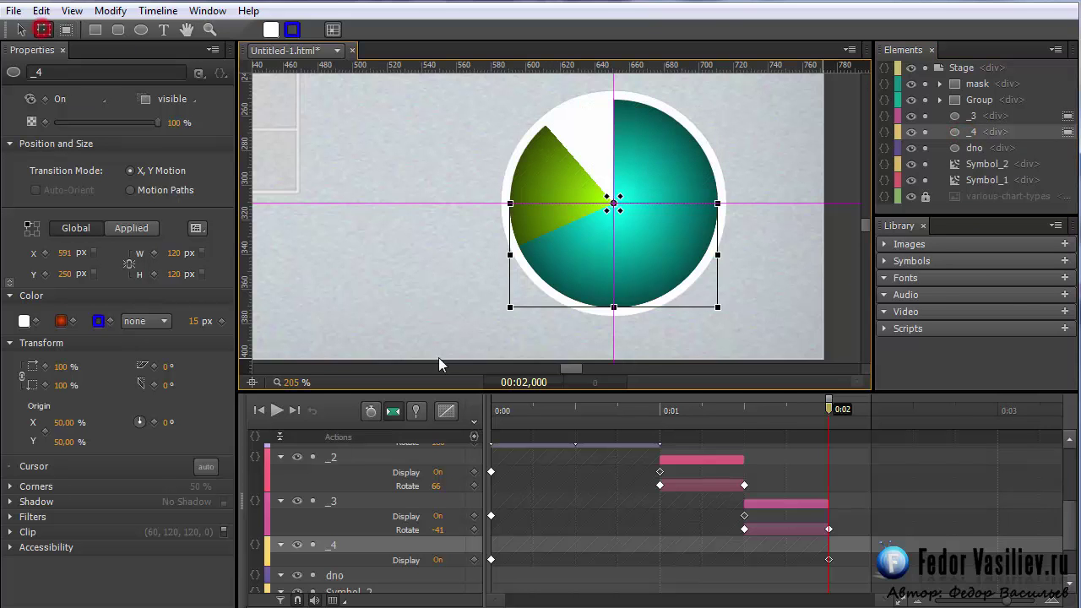
click(393, 412)
drag(507, 319, 473, 210)
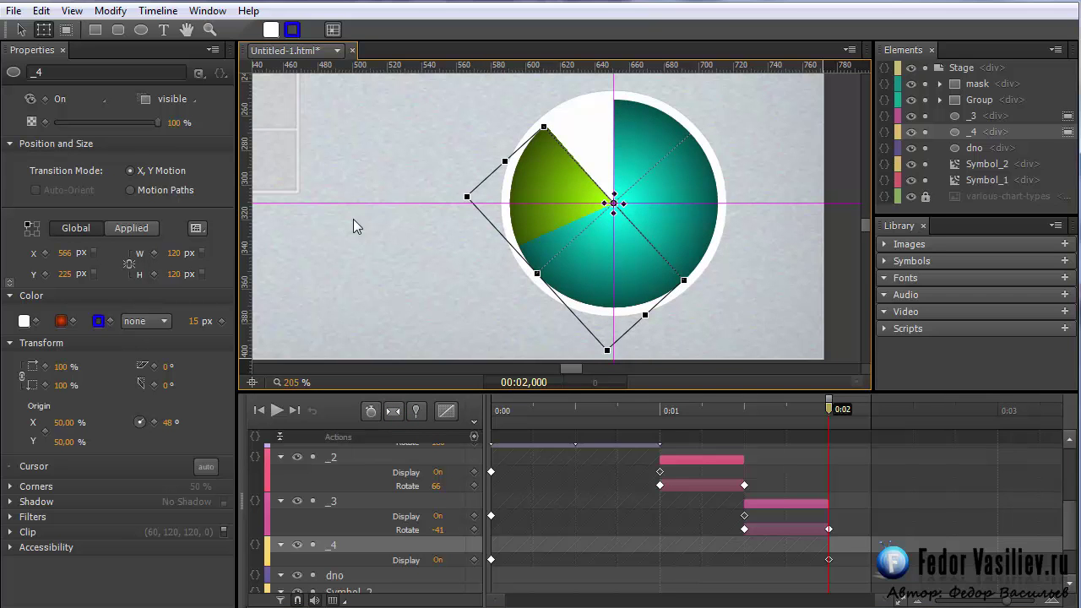
Animate circle _4 rotating to 91° between 0:02 and 0:02.5 using the timeline pin, so the orange-red sector fills the gap
click(370, 413)
drag(828, 426, 912, 437)
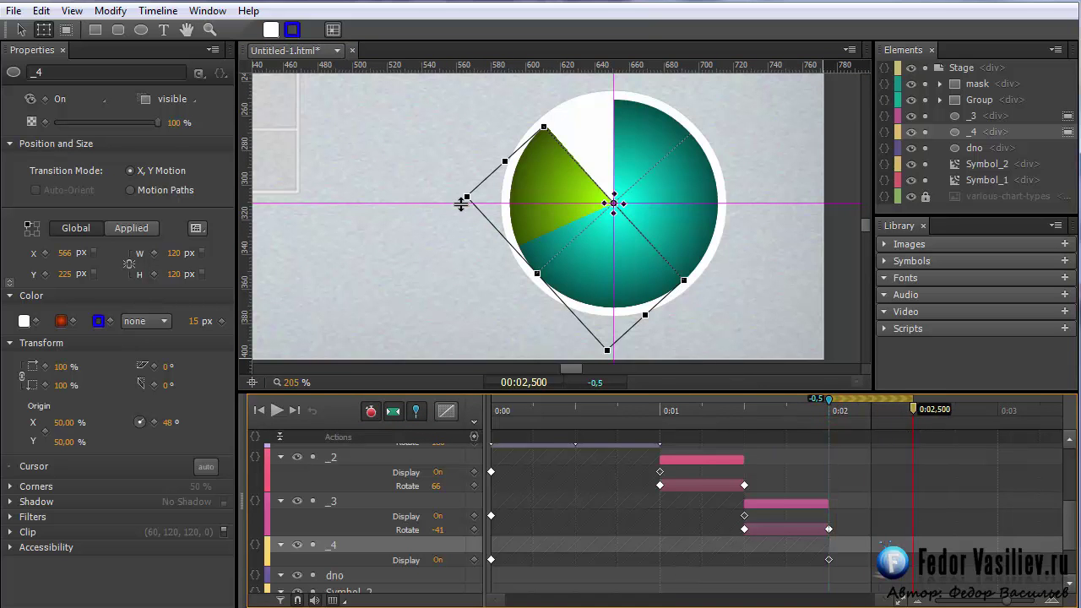
drag(457, 200, 510, 101)
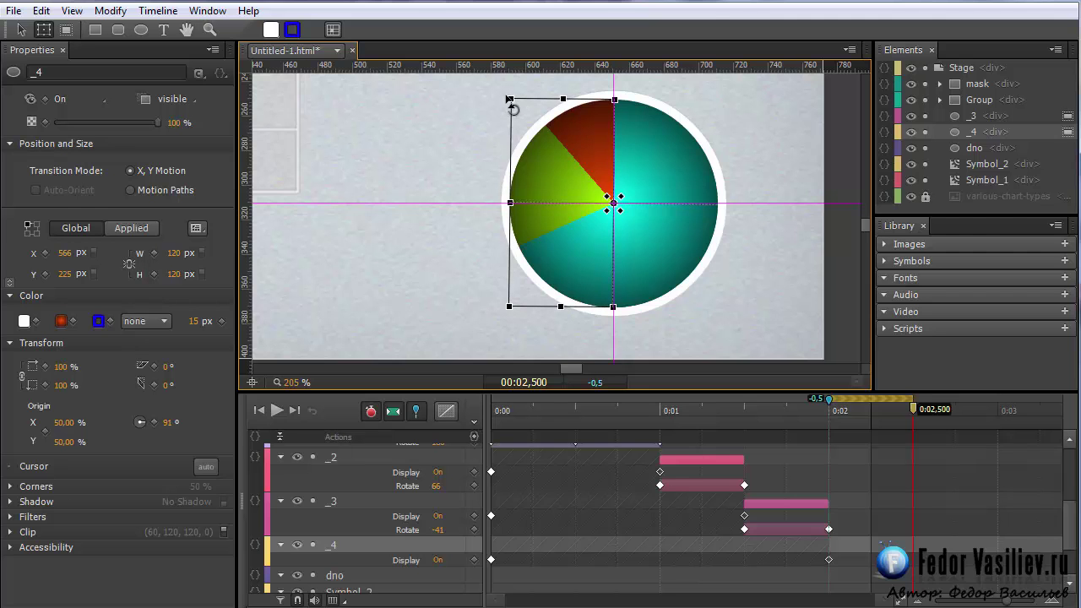
click(365, 269)
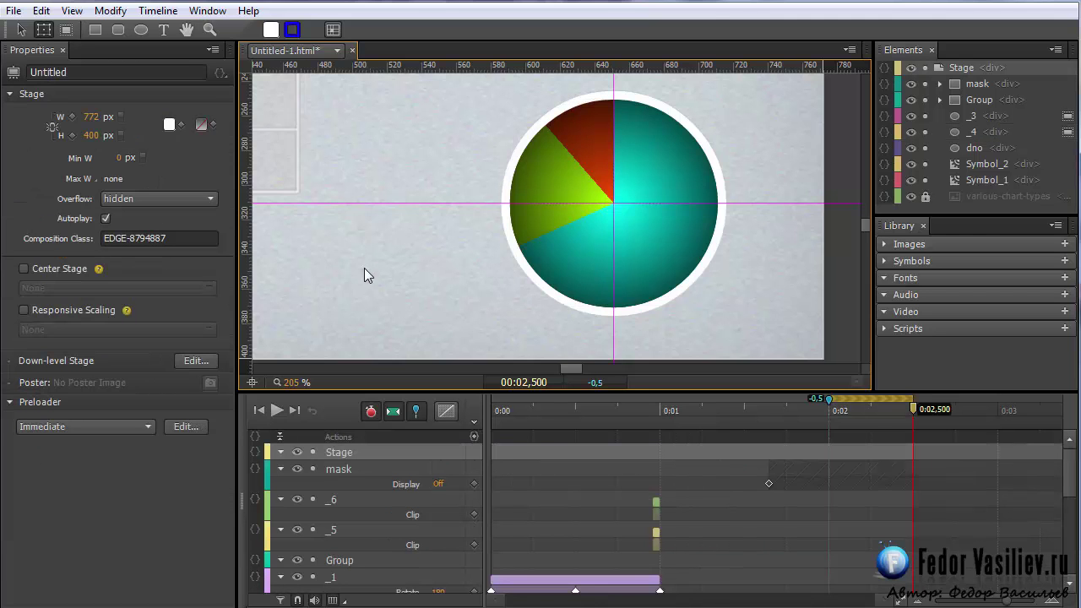
Play back the chart animation and return the playhead to 0:00
drag(564, 411, 447, 412)
click(278, 411)
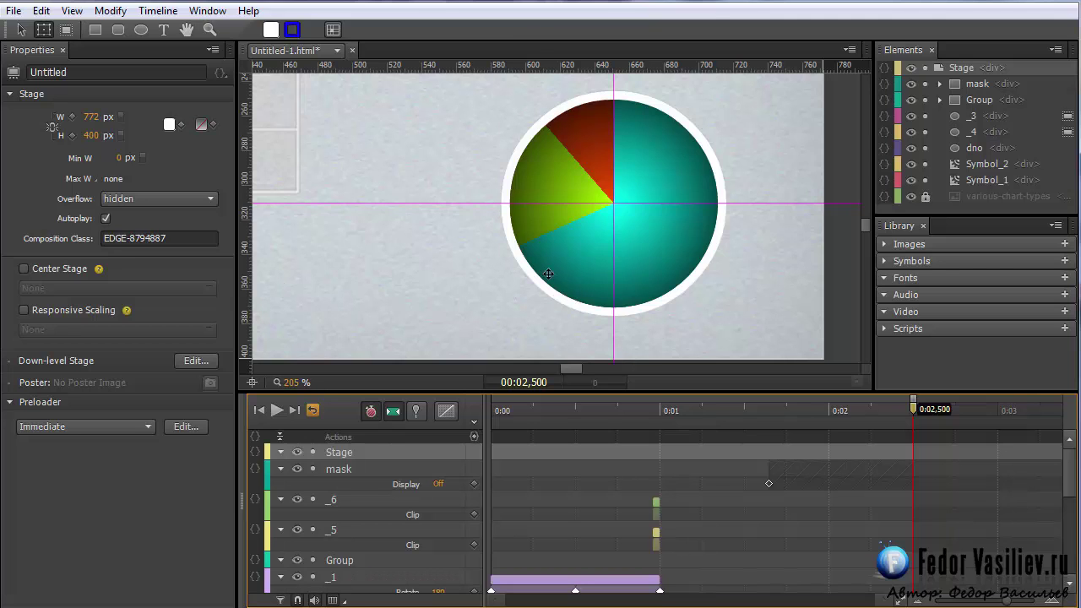
drag(912, 410, 491, 411)
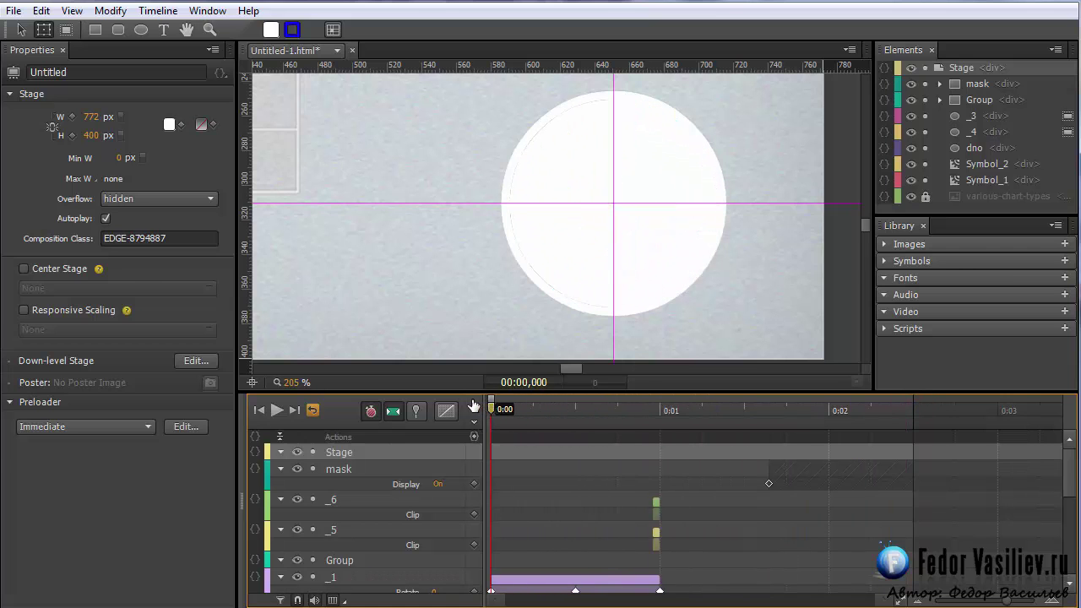
Set the width and height of the mask's half circles _6 and _5 to 121 px
click(943, 85)
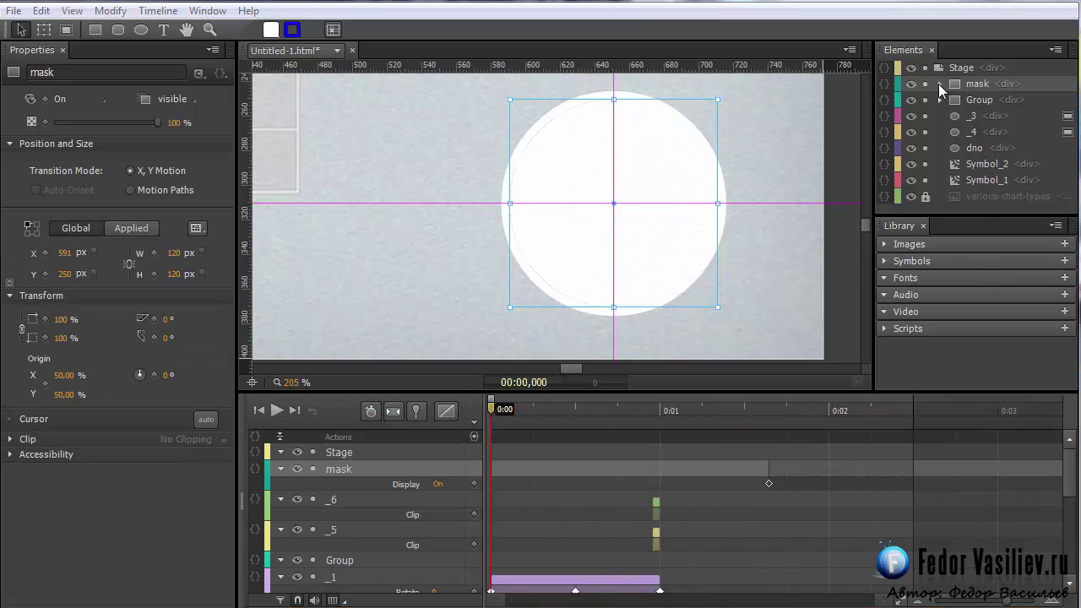
click(940, 83)
click(980, 100)
shift+click(980, 115)
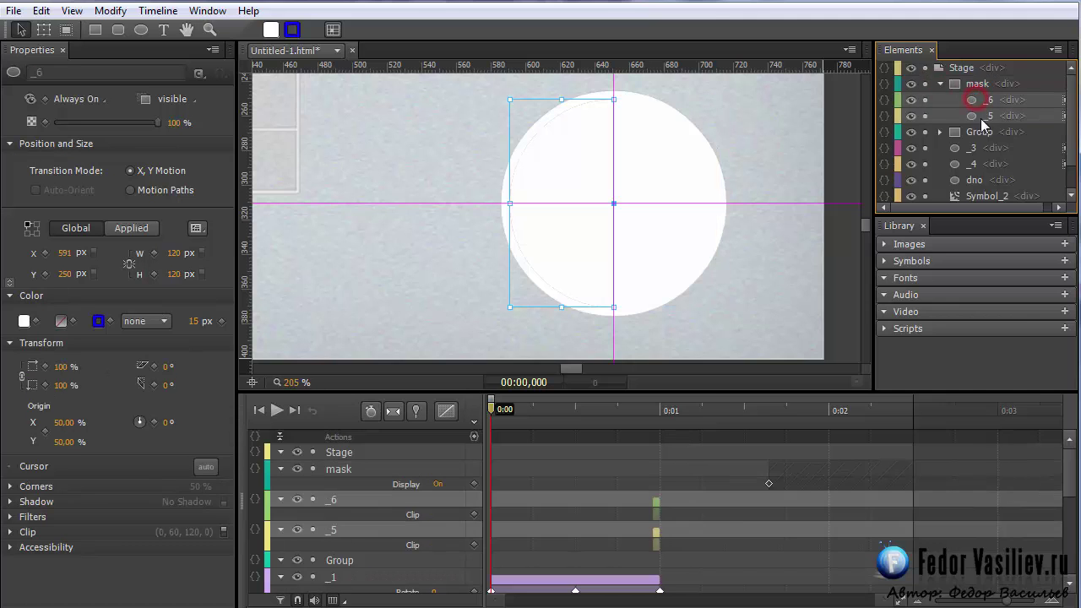
click(173, 252)
text(12)
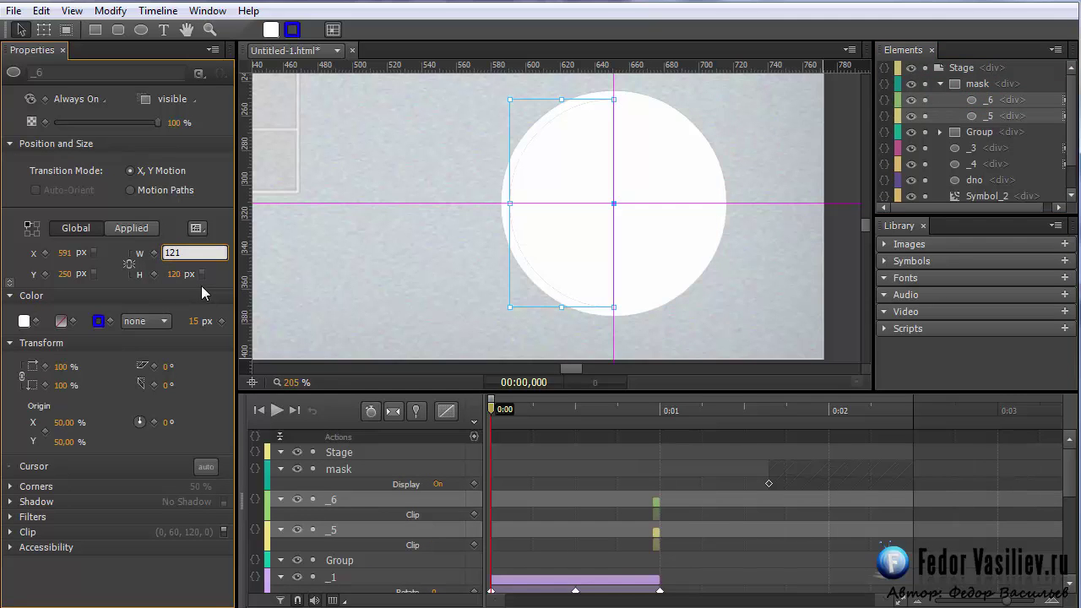
text(1)
key(Return)
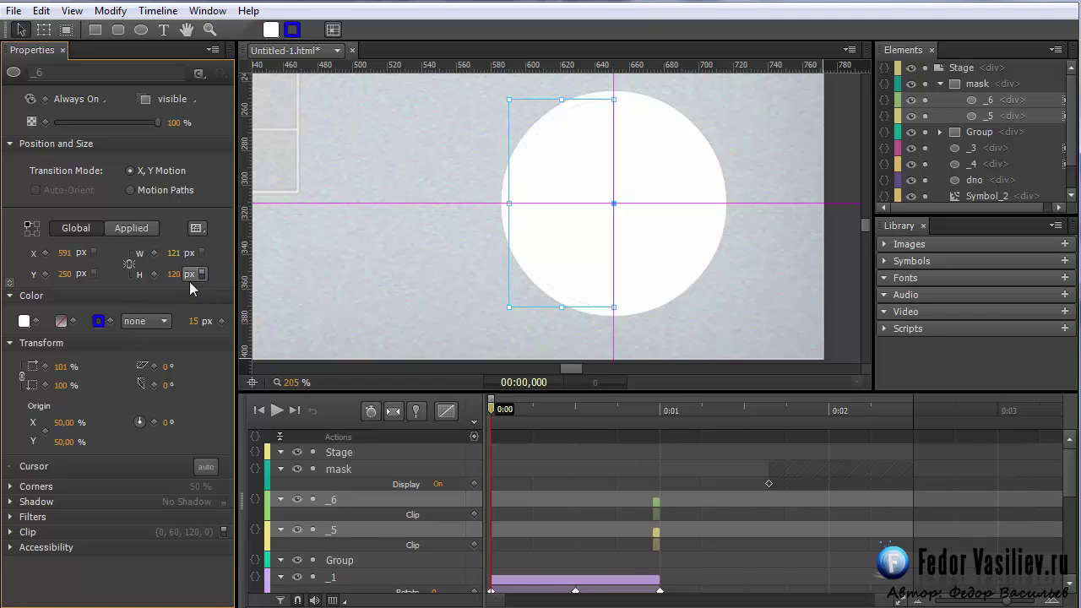
click(173, 275)
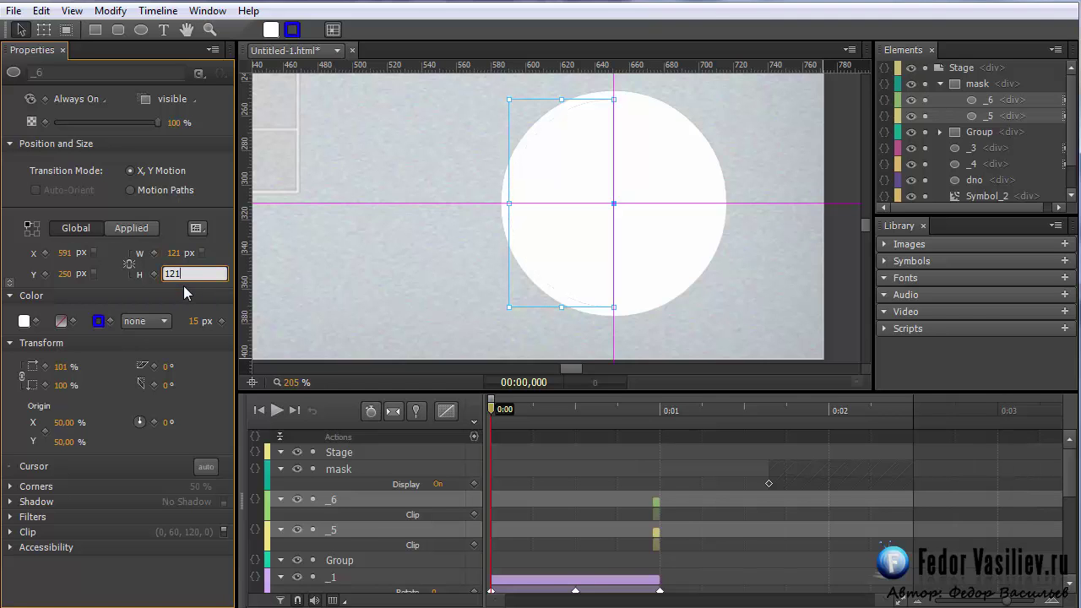
key(Return)
click(396, 273)
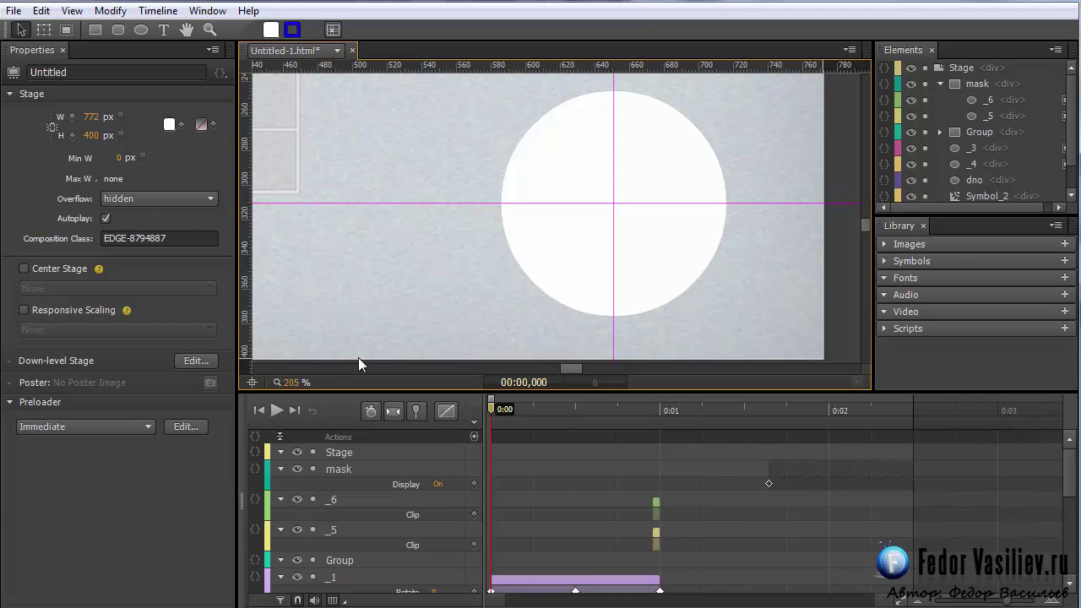
Inspect the edge of the enlarged mask up close and play back the chart animation
drag(288, 387, 369, 388)
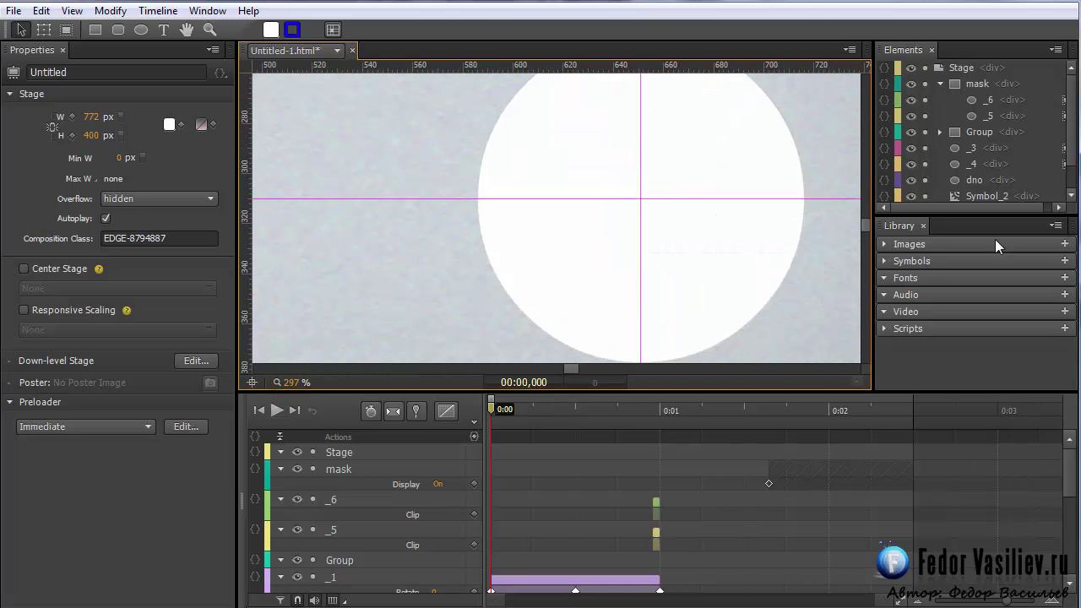
drag(298, 383, 236, 382)
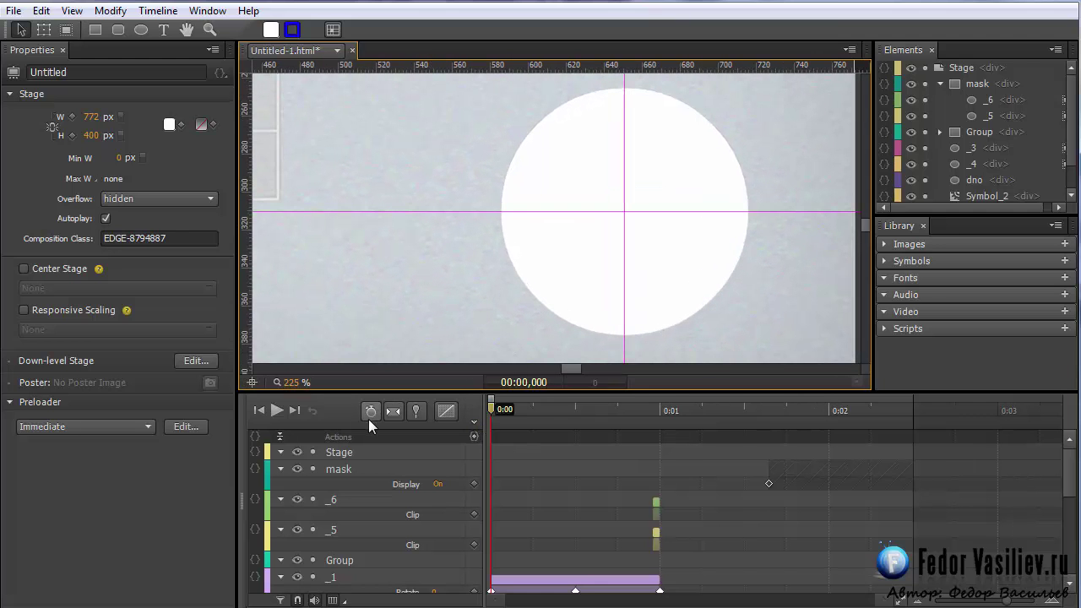
click(278, 412)
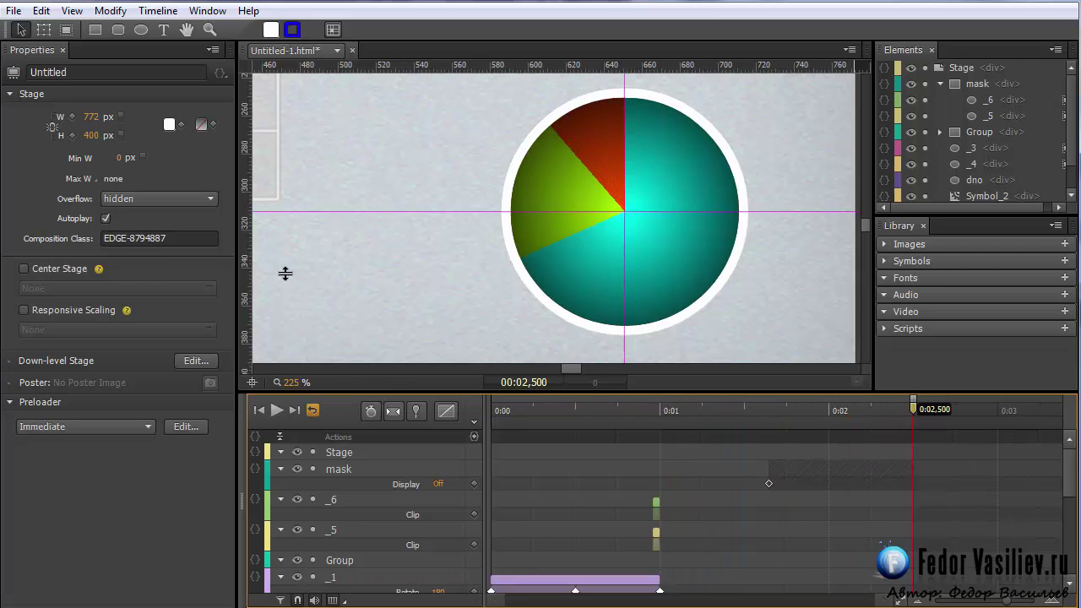
Remove the horizontal and vertical guides from the stage and replay the chart animation
drag(323, 212, 435, 89)
drag(625, 84, 226, 348)
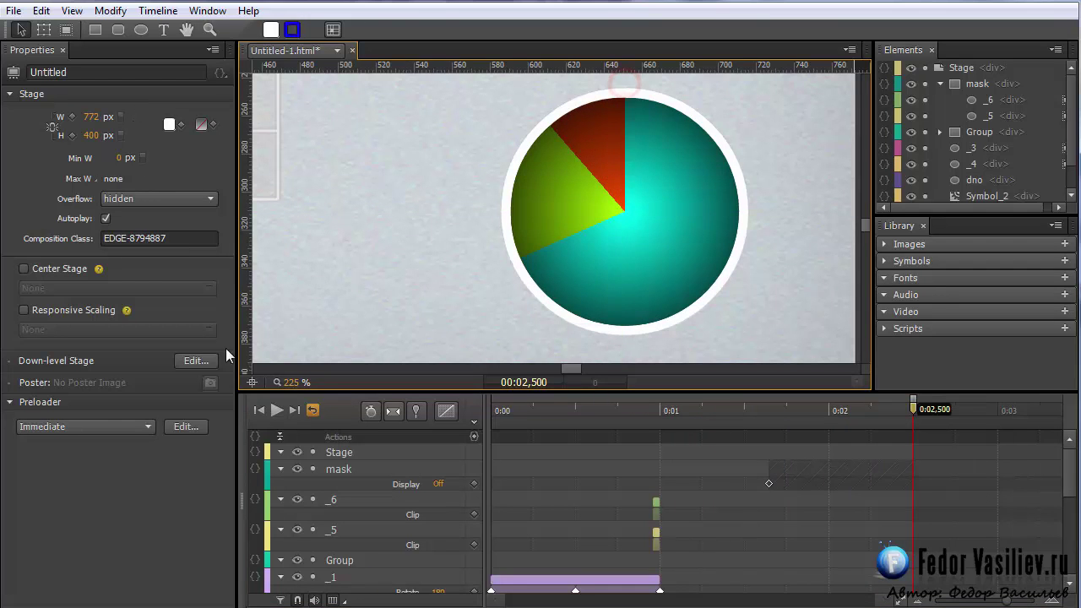
click(277, 412)
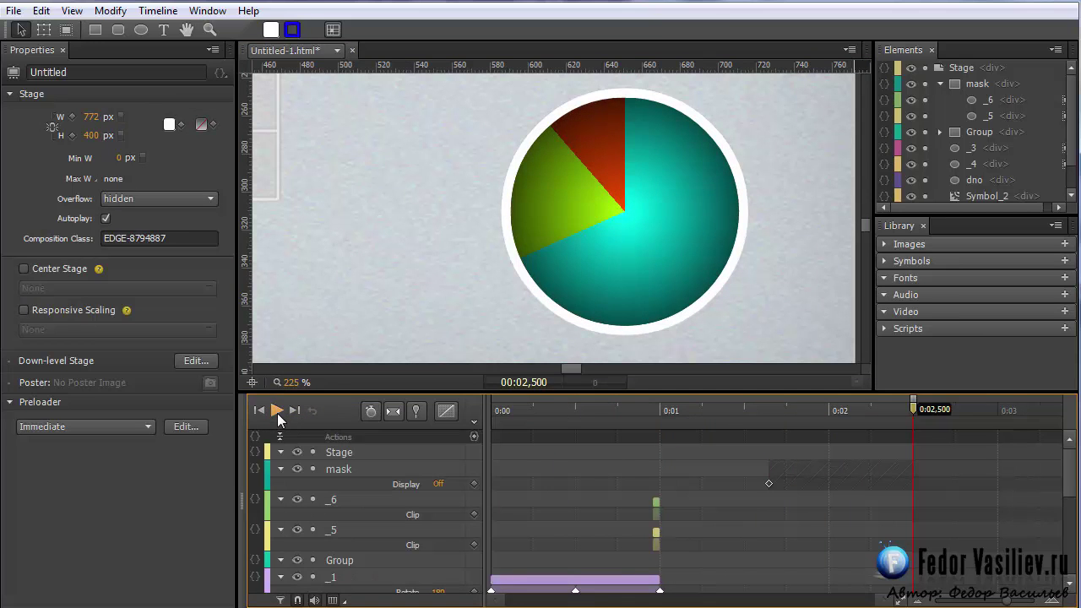
click(277, 412)
click(275, 412)
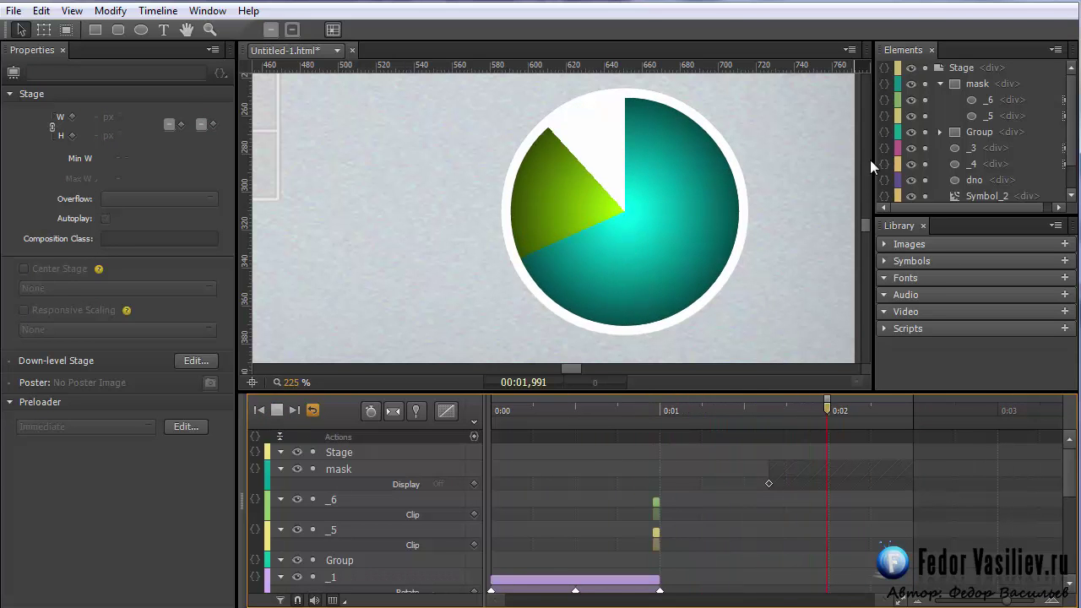
Compare the properties of mask circles _6 and _5 and replay the chart animation
click(979, 116)
click(981, 101)
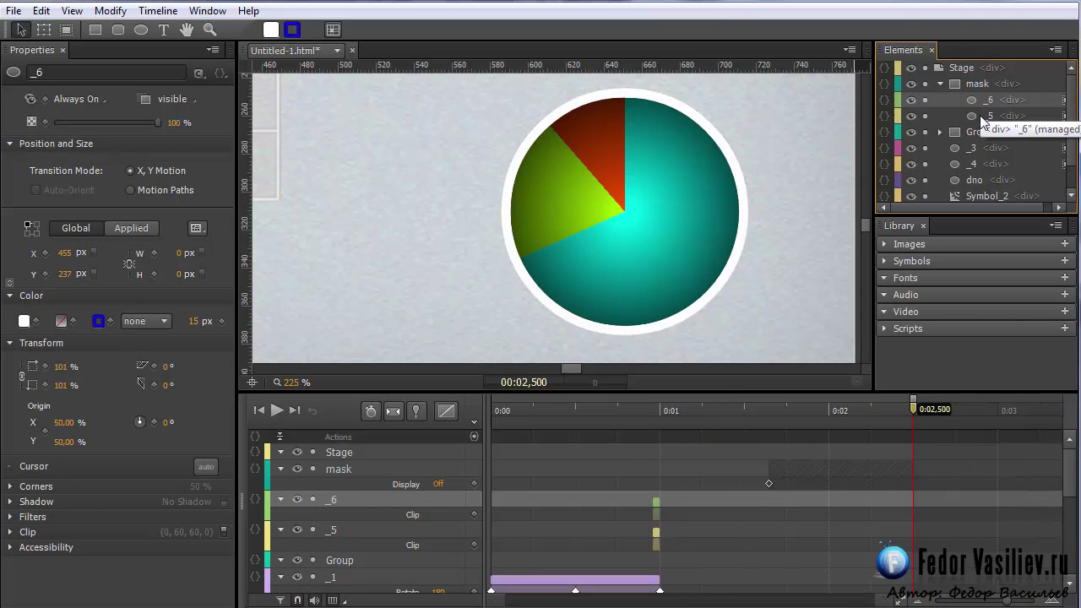
click(976, 115)
click(973, 101)
click(974, 117)
click(977, 102)
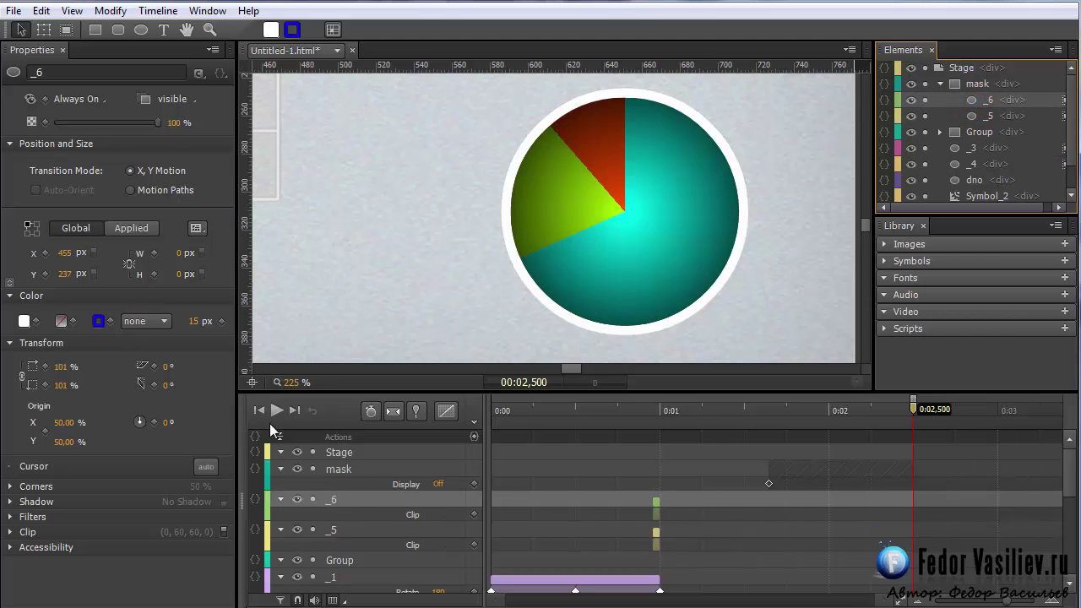
click(278, 412)
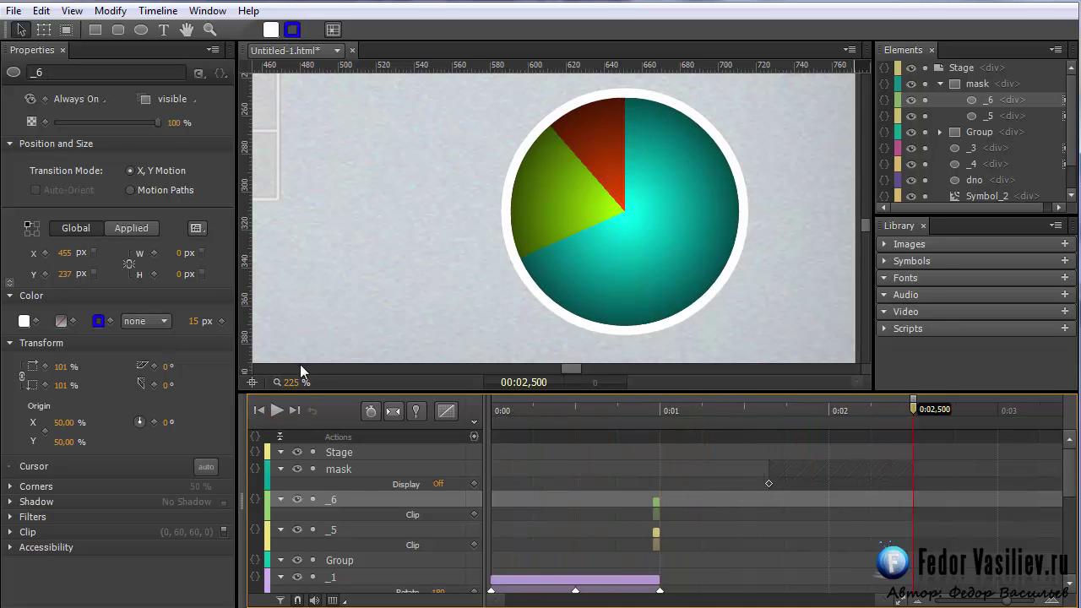
click(278, 411)
Switch to диаграмма.html, scrub its timeline to see how the sector labels appear, and return to Untitled-1.html
click(275, 56)
click(287, 70)
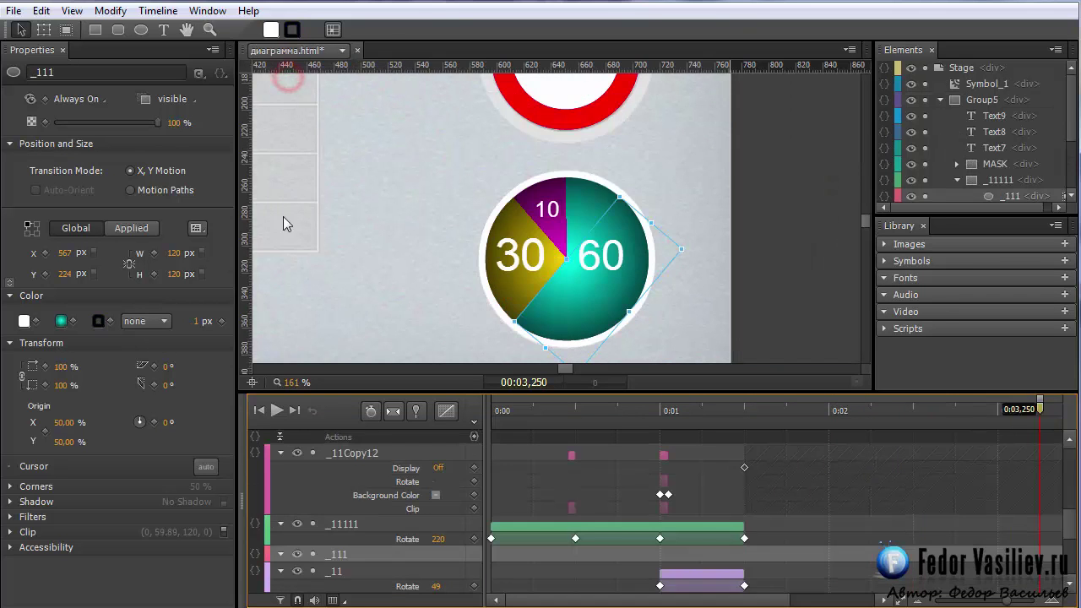
drag(540, 413, 932, 461)
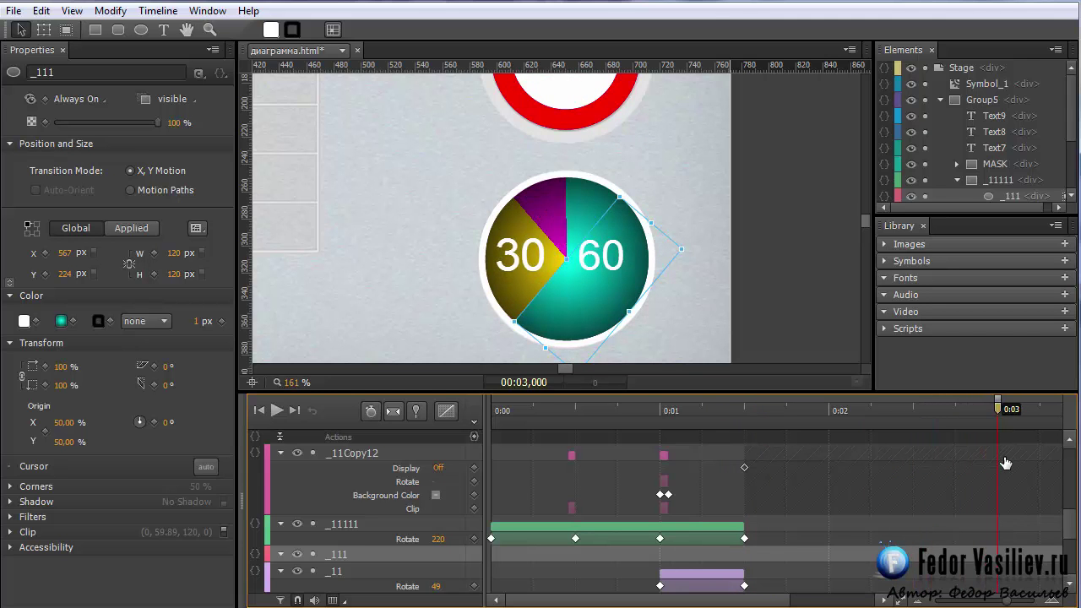
click(343, 51)
click(295, 96)
click(632, 335)
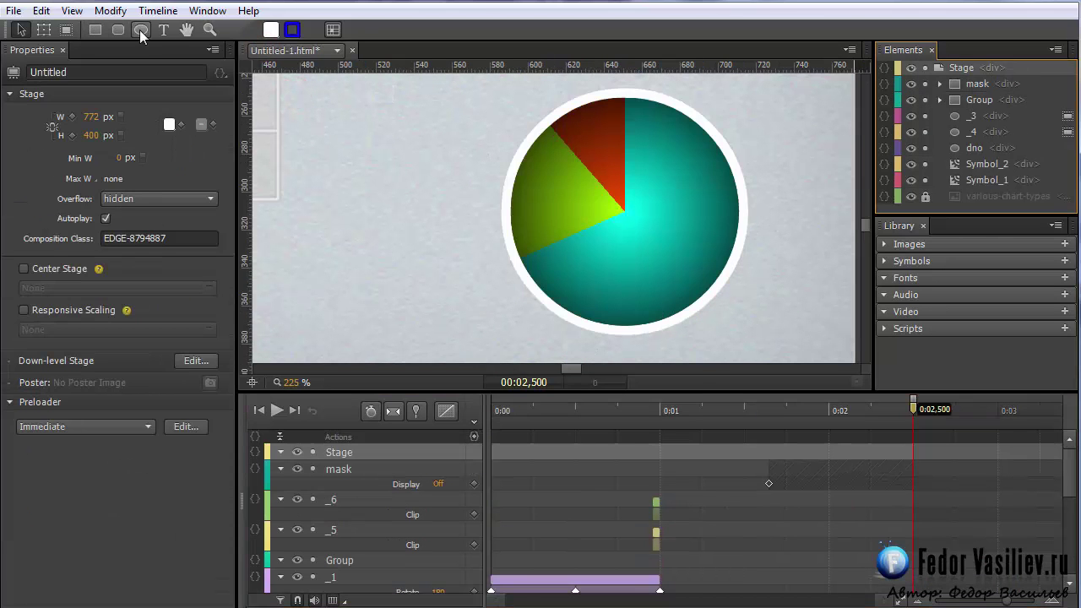
Add the text label "60" on the teal sector and change its colour to white
click(162, 31)
drag(642, 179, 714, 251)
text(60)
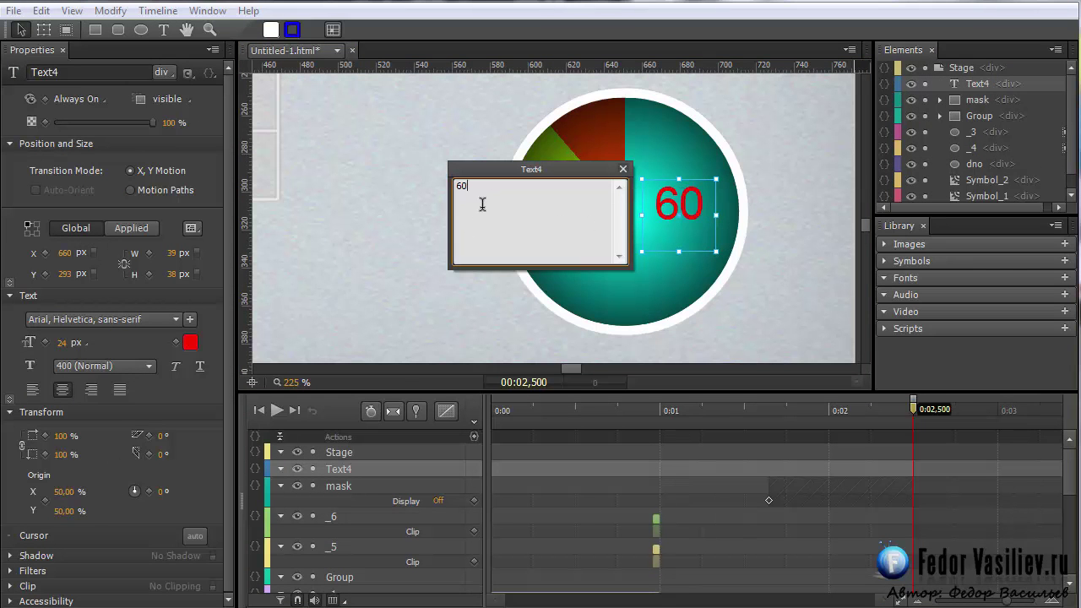
click(623, 172)
click(190, 342)
drag(152, 478, 63, 433)
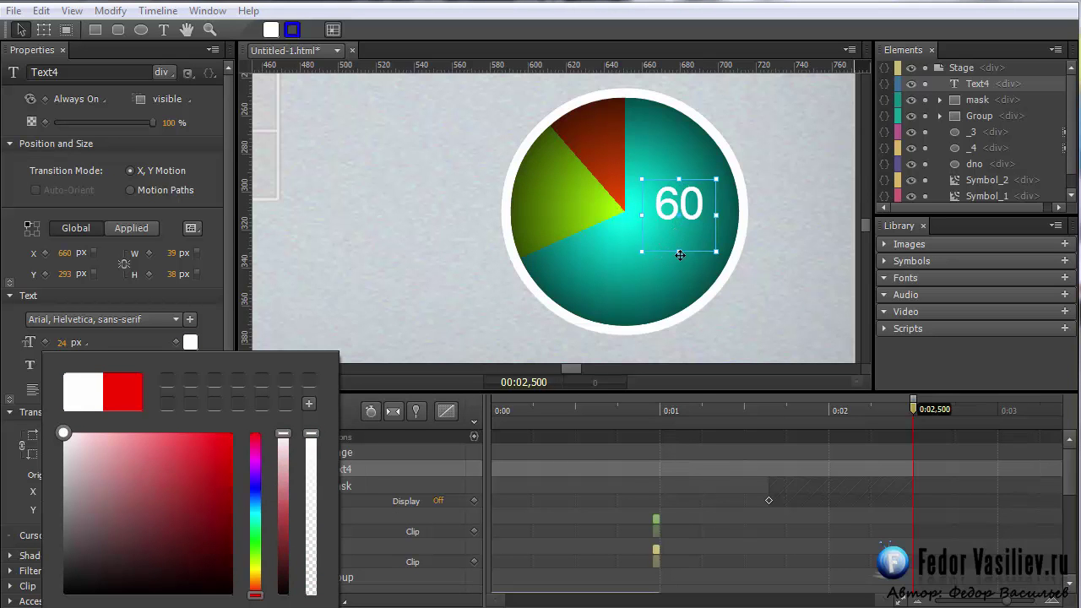
click(675, 218)
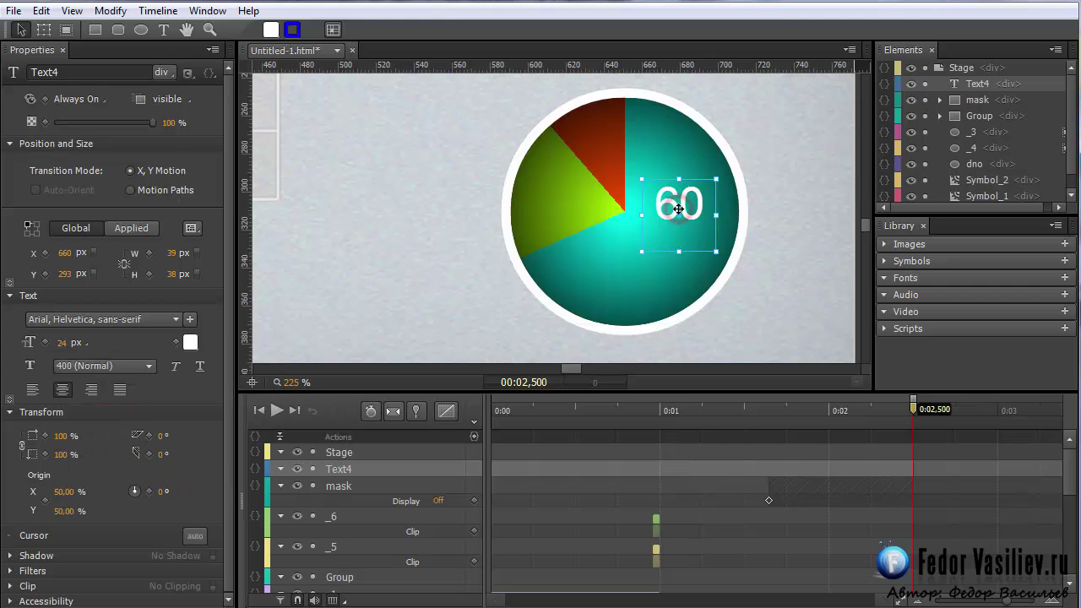
Duplicate the teal sector's label twice, placing one copy on the green sector and one on the orange-red sector
drag(691, 204, 569, 201)
key(ctrl+d)
drag(591, 141, 606, 131)
Move the green sector's label to X 597, Y 295
click(553, 211)
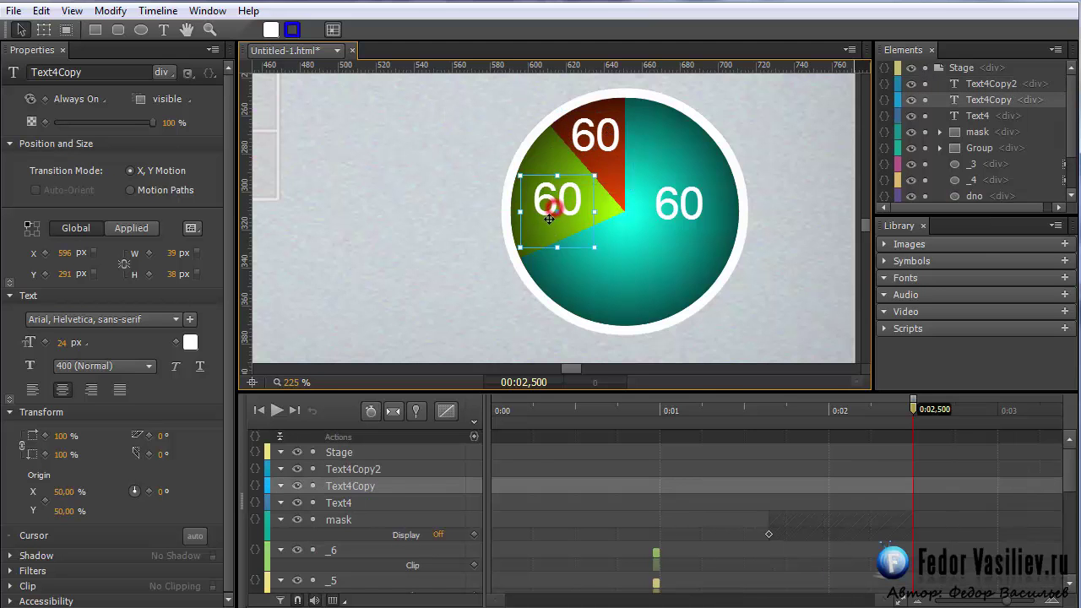
click(556, 207)
click(556, 206)
drag(557, 206, 559, 209)
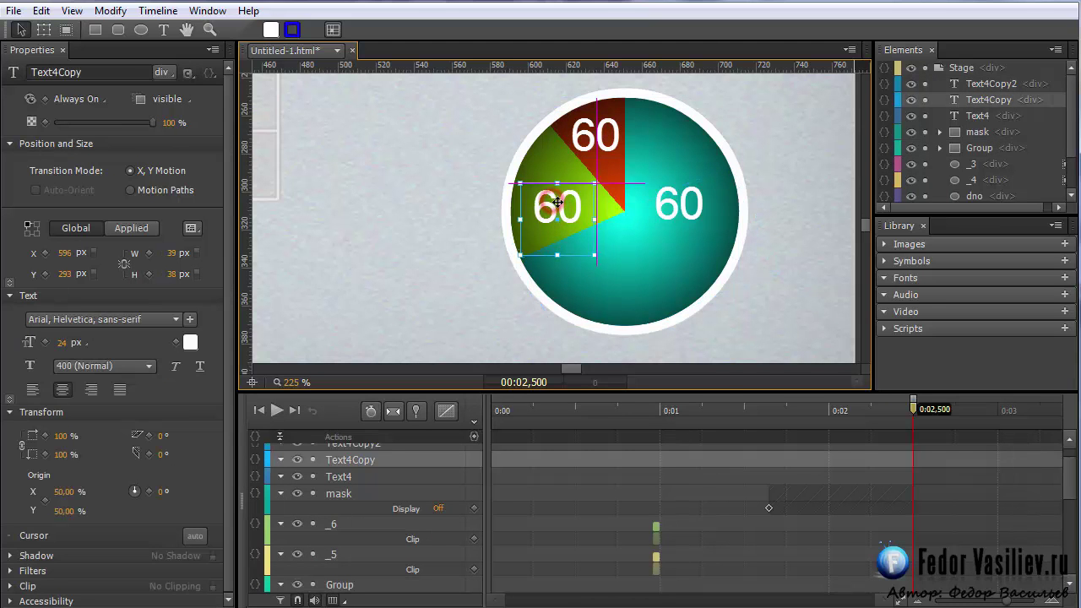
click(664, 263)
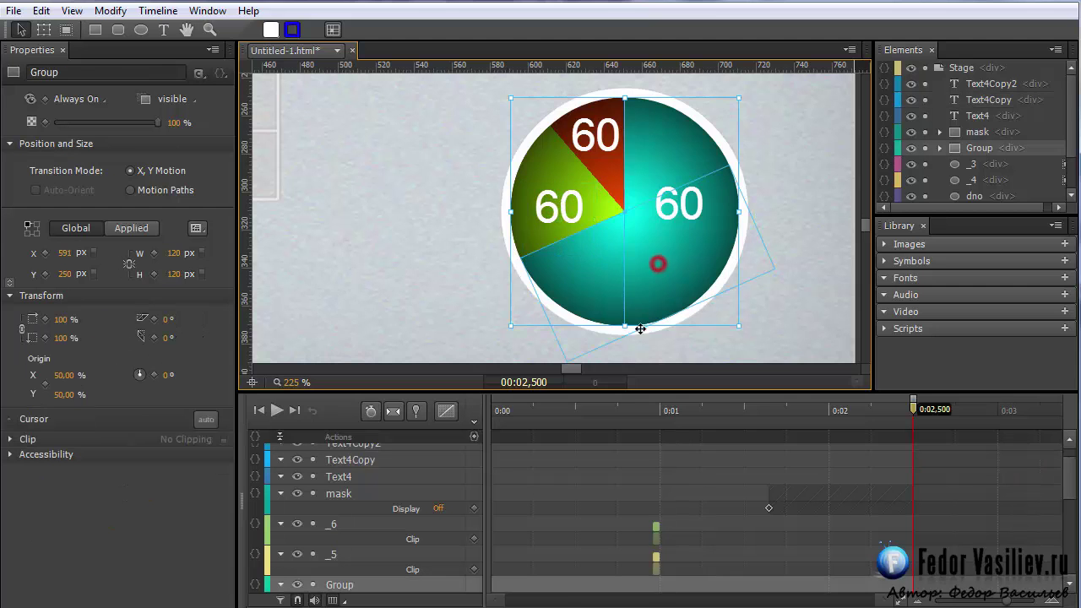
click(557, 216)
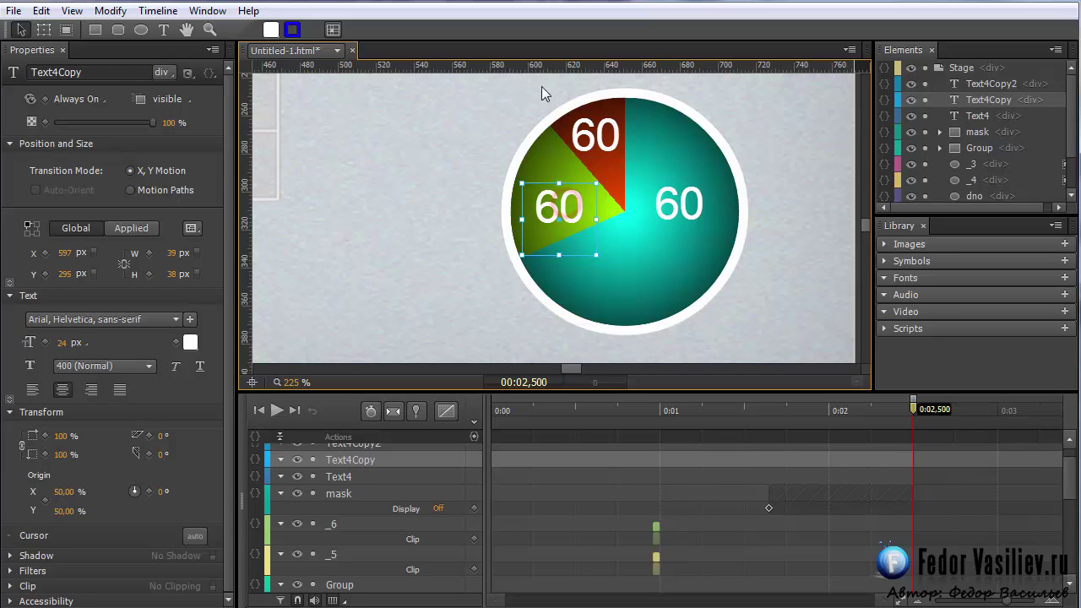
Line up the teal sector's label with the green one at Y 295 using a temporary horizontal guide
drag(537, 65, 520, 189)
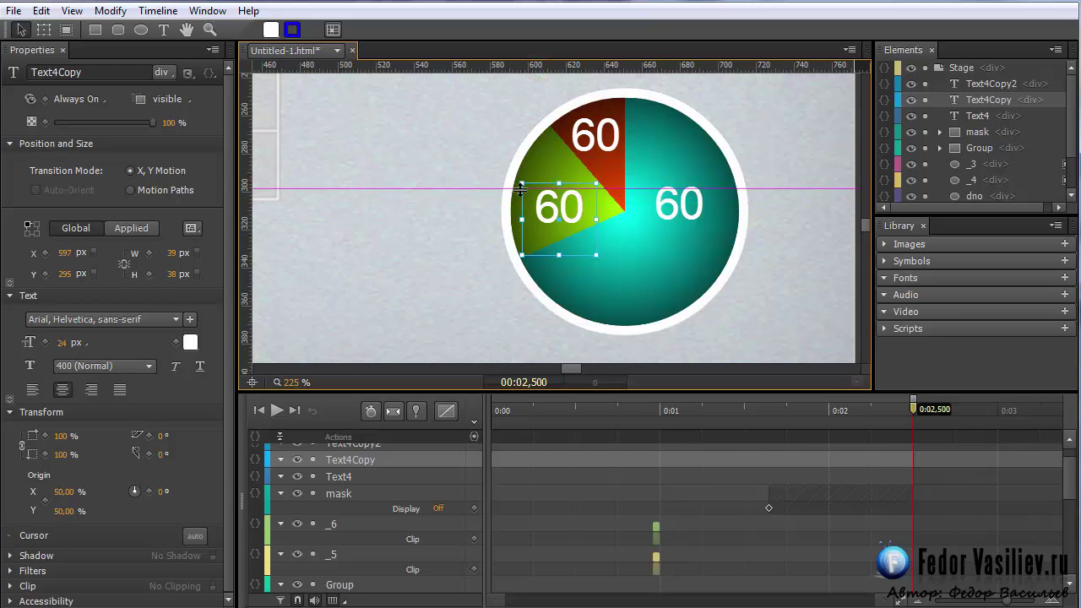
click(684, 202)
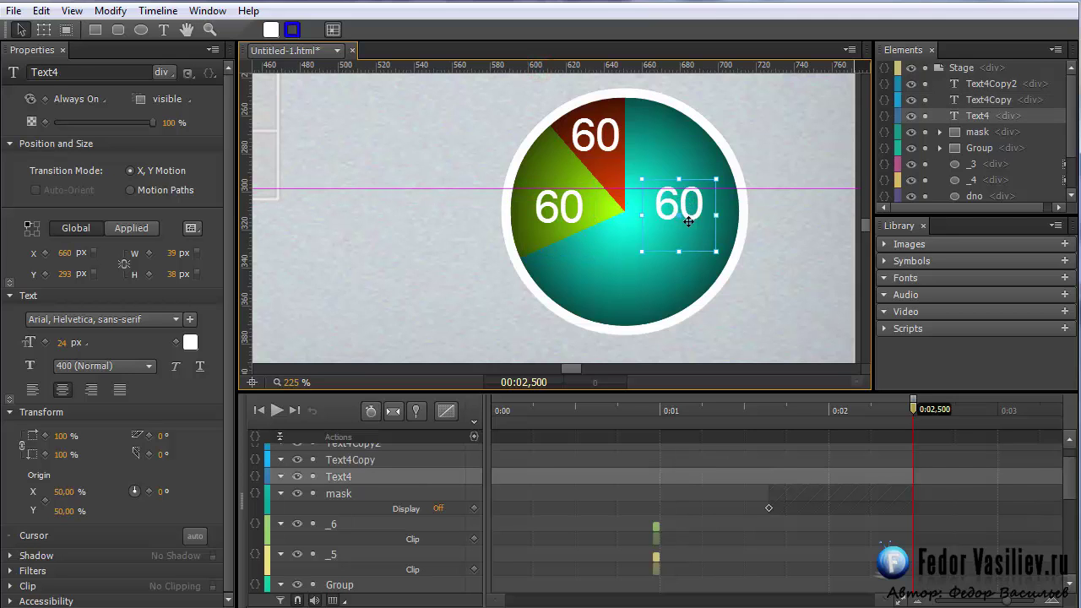
key(Down)
key(Down)
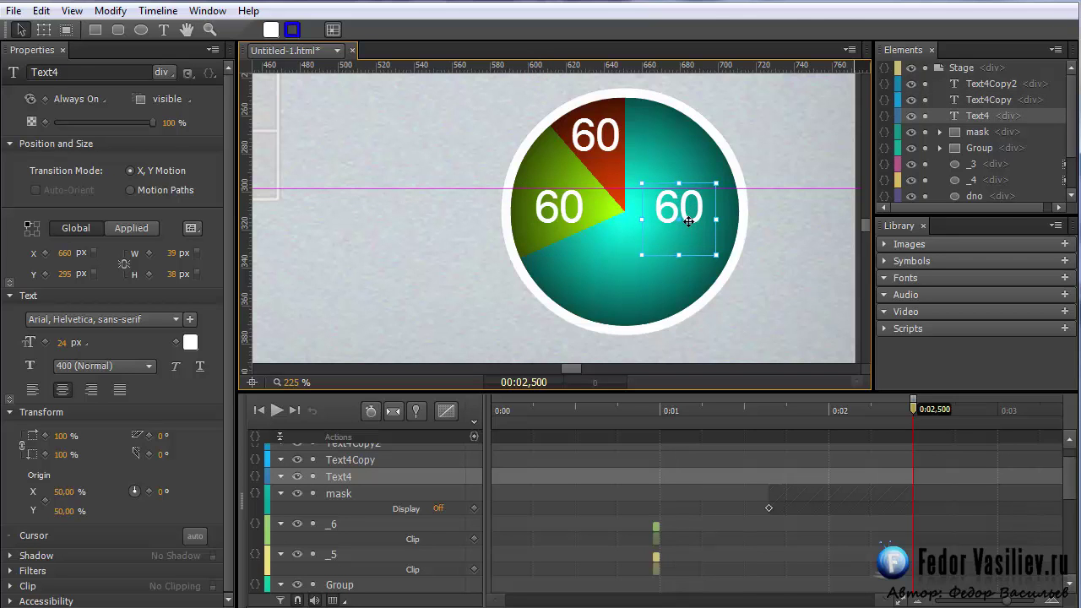
click(442, 188)
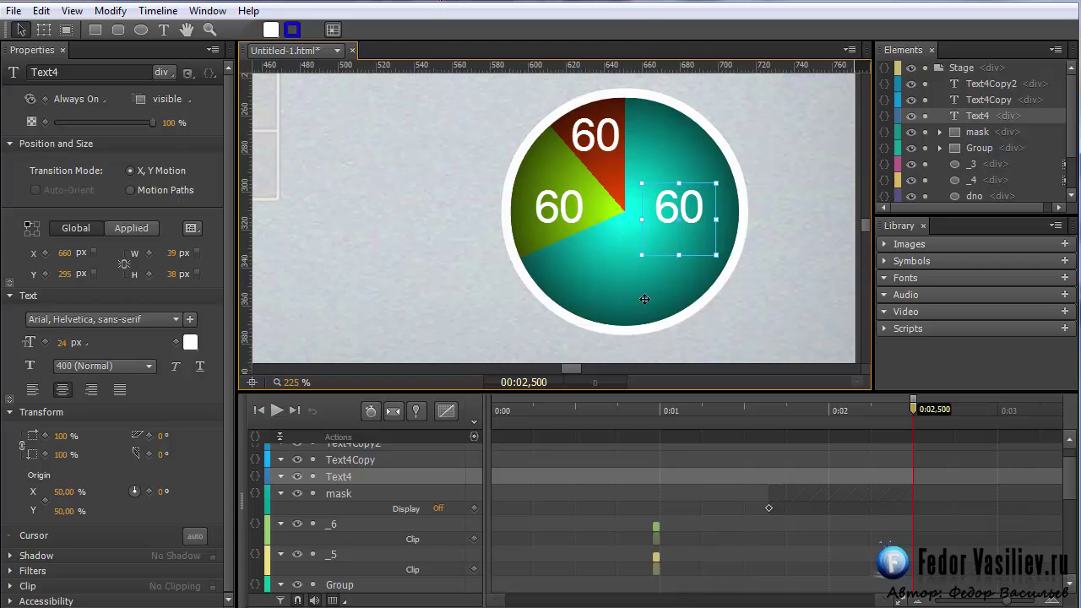
Change the green sector's label text to 30 and the orange-red sector's label text to 10
click(835, 277)
click(563, 211)
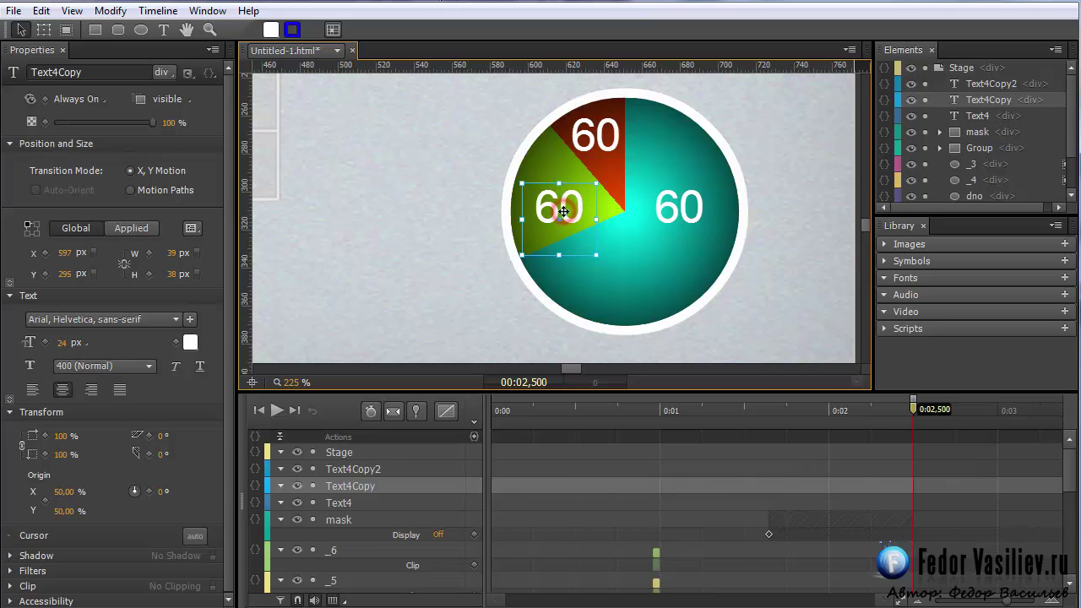
double_click(562, 207)
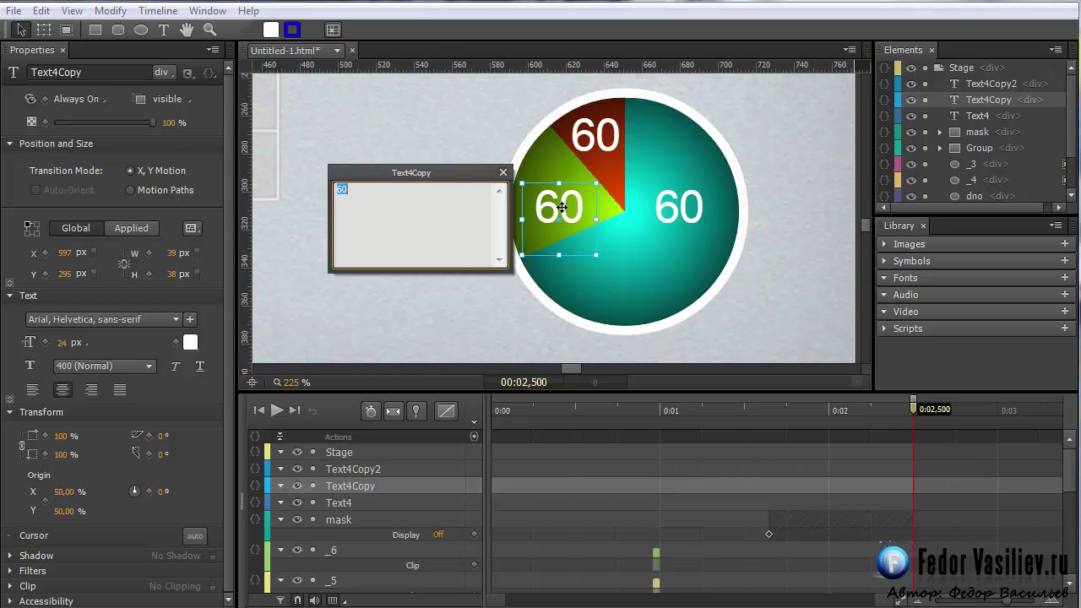
text(30)
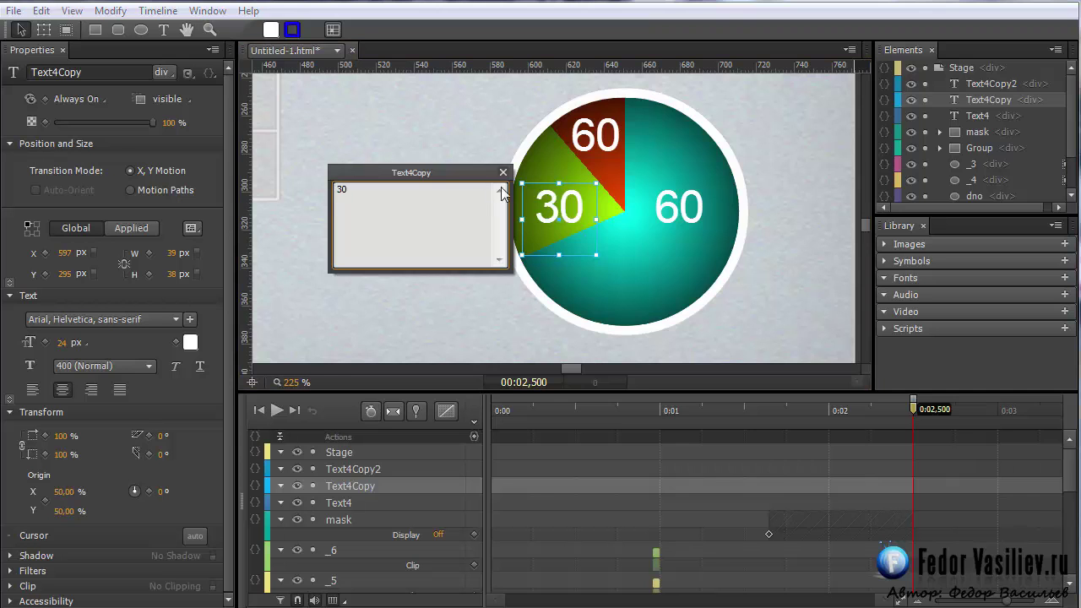
click(503, 173)
double_click(575, 138)
text(10)
click(403, 269)
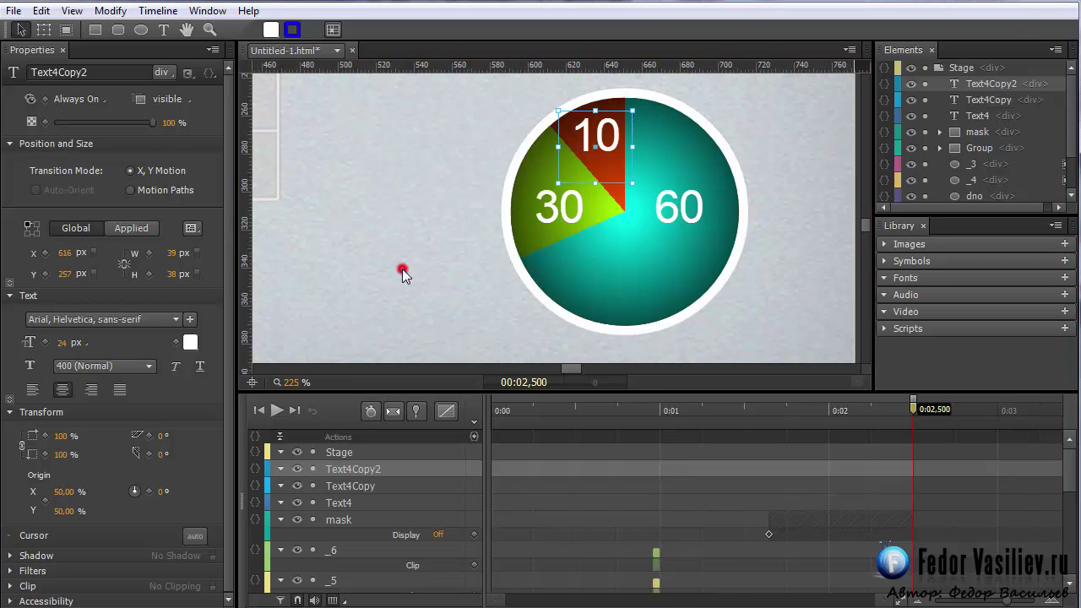
click(764, 116)
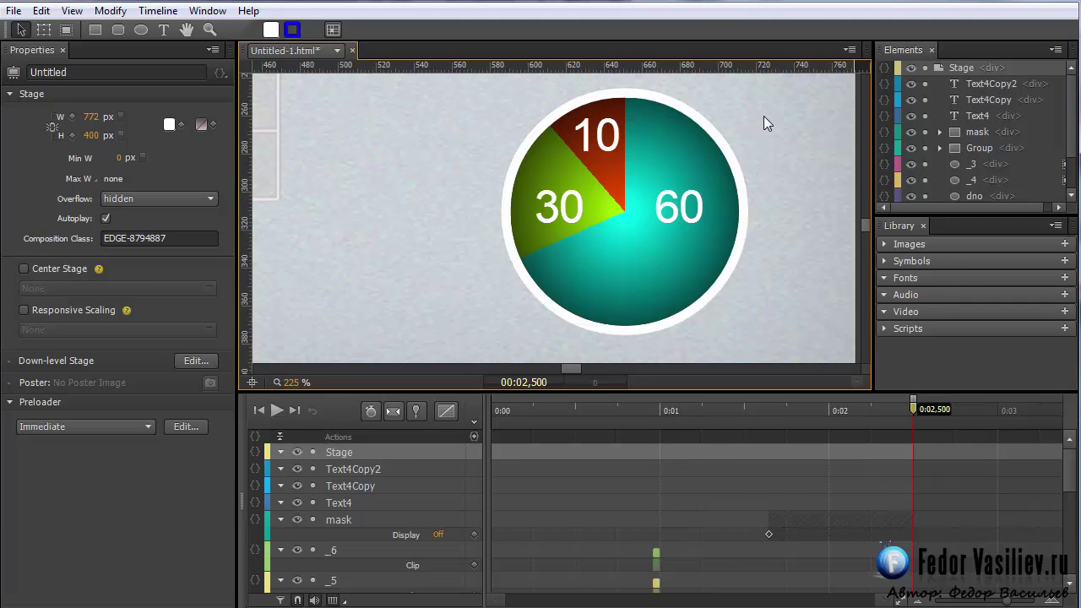
Select the three number labels Text4, Text4Copy and Text4Copy2 together and set their scale to 0%
click(974, 115)
ctrl+click(978, 99)
ctrl+click(980, 83)
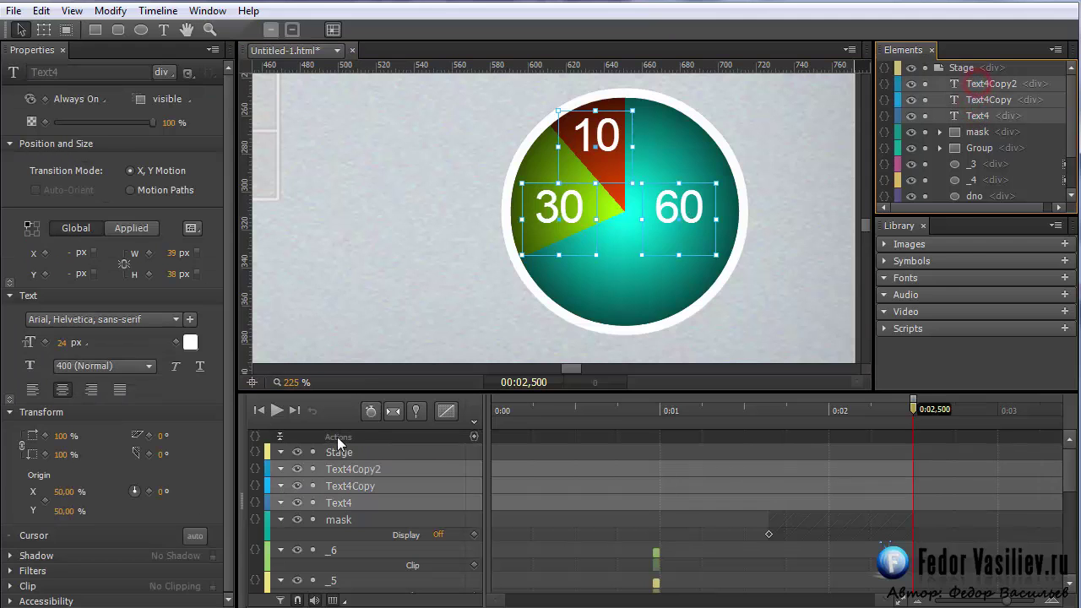
click(60, 436)
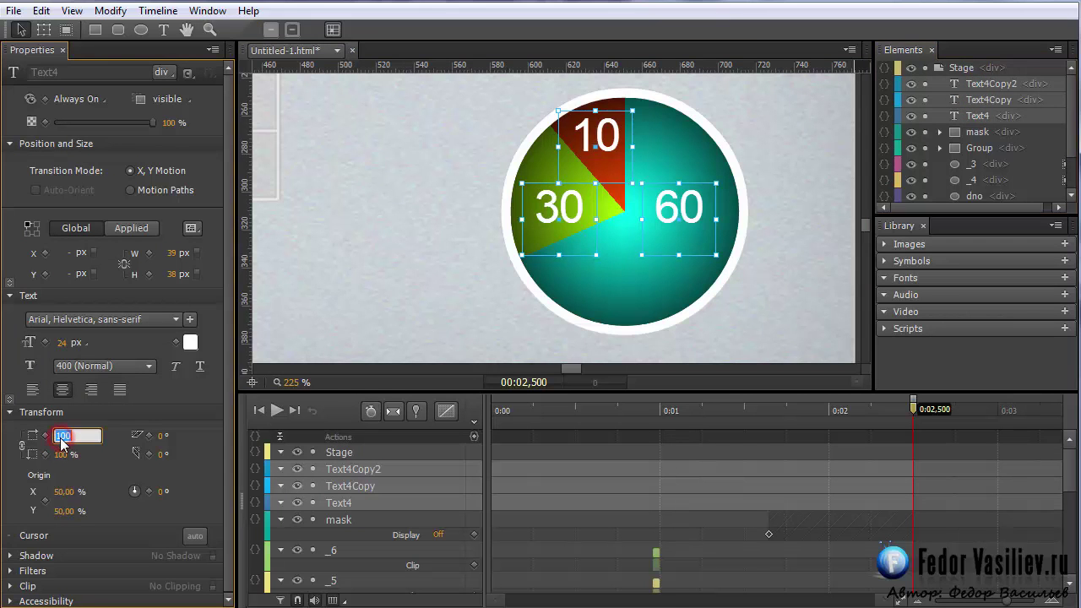
key(Return)
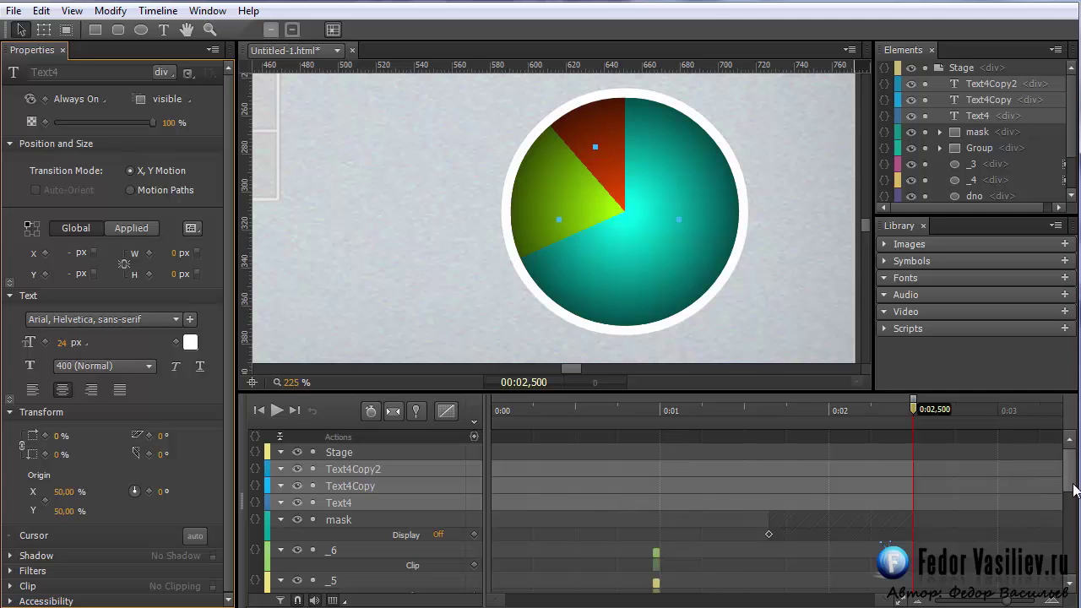
scroll(1075, 490, down, 1)
scroll(929, 482, up, 1)
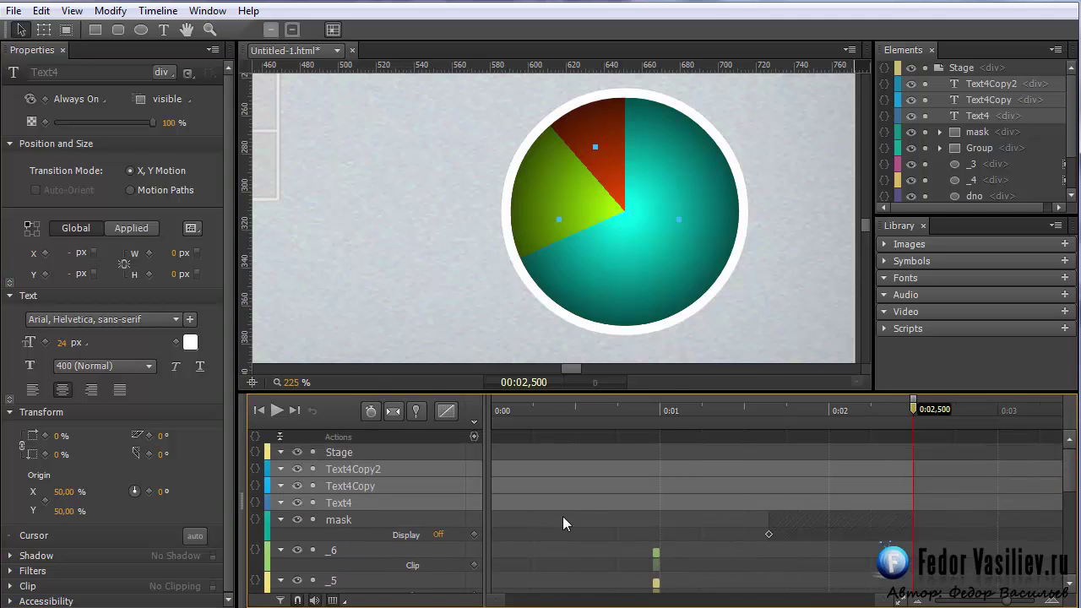
scroll(1071, 470, down, 1)
scroll(1070, 471, up, 1)
Animate the teal sector's label Text4 to scale from 0% at 1.5 s to 100% at 2 s
click(957, 118)
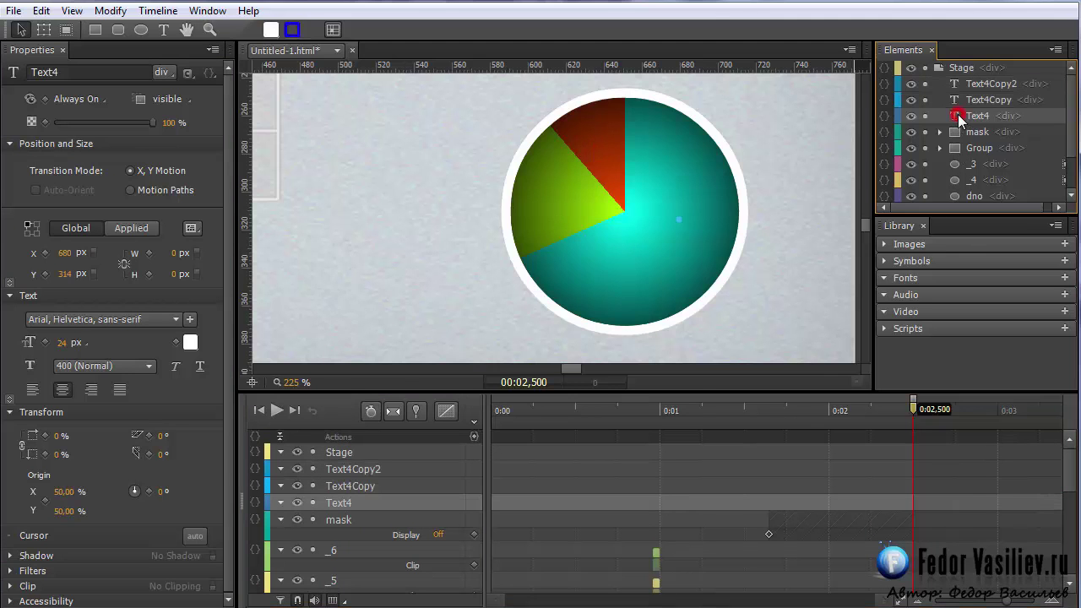
drag(796, 415, 772, 444)
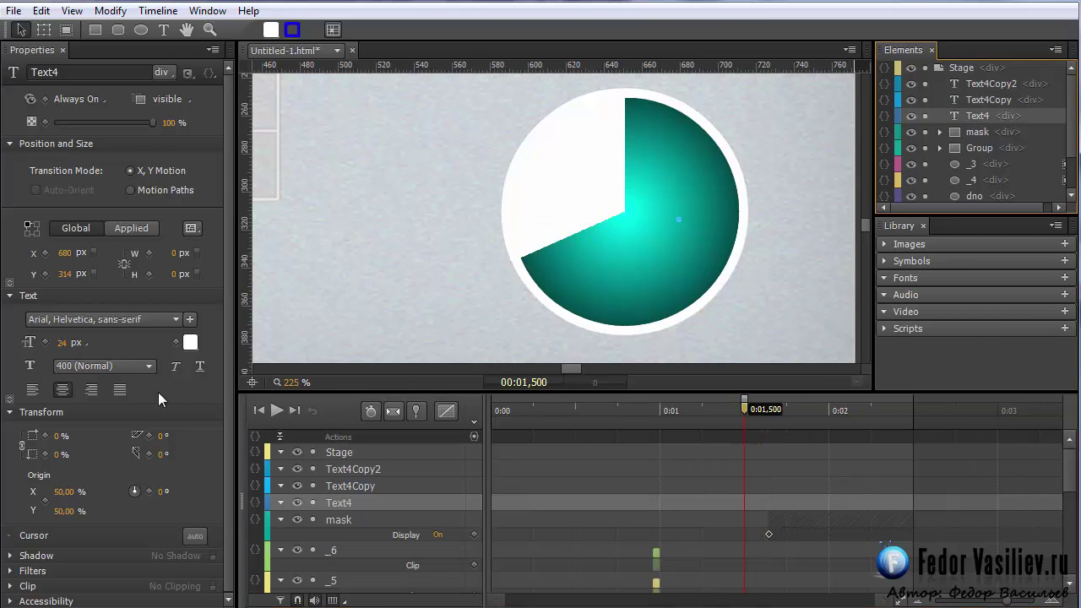
click(57, 435)
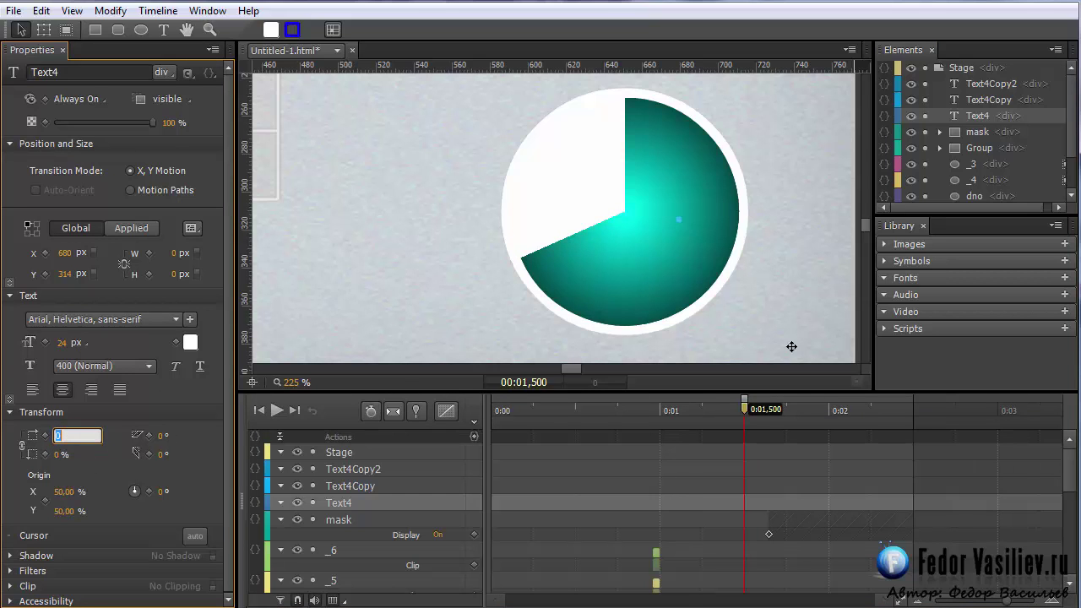
click(747, 410)
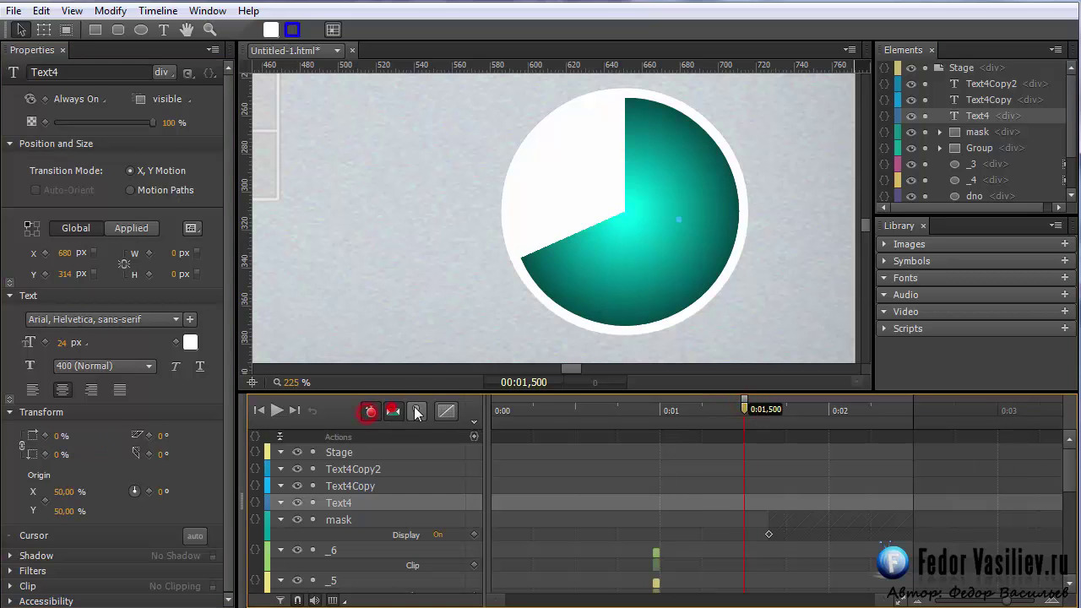
drag(744, 414, 826, 433)
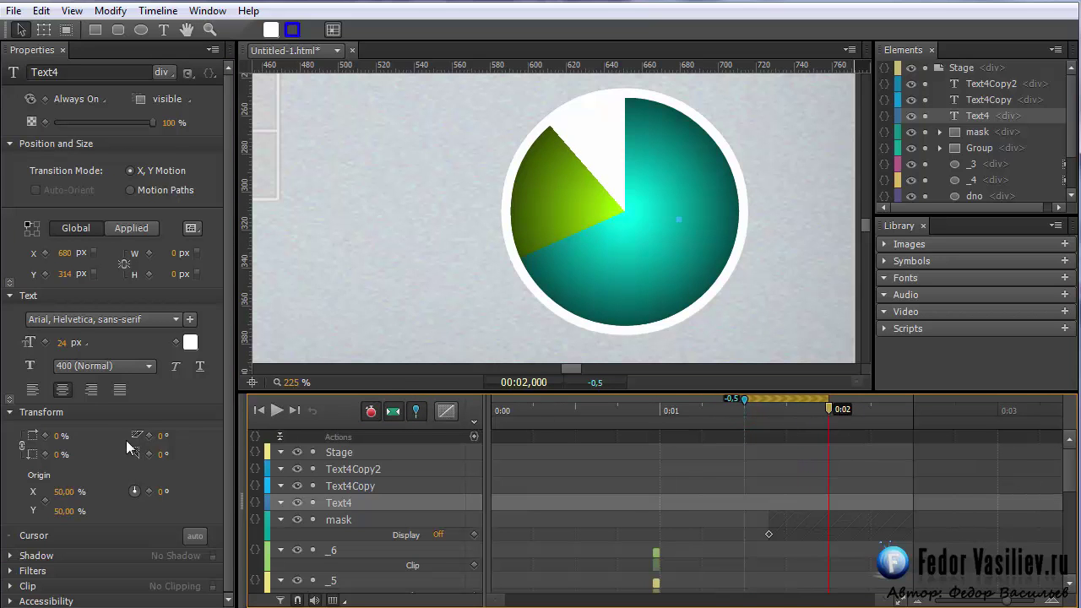
click(59, 436)
text(10)
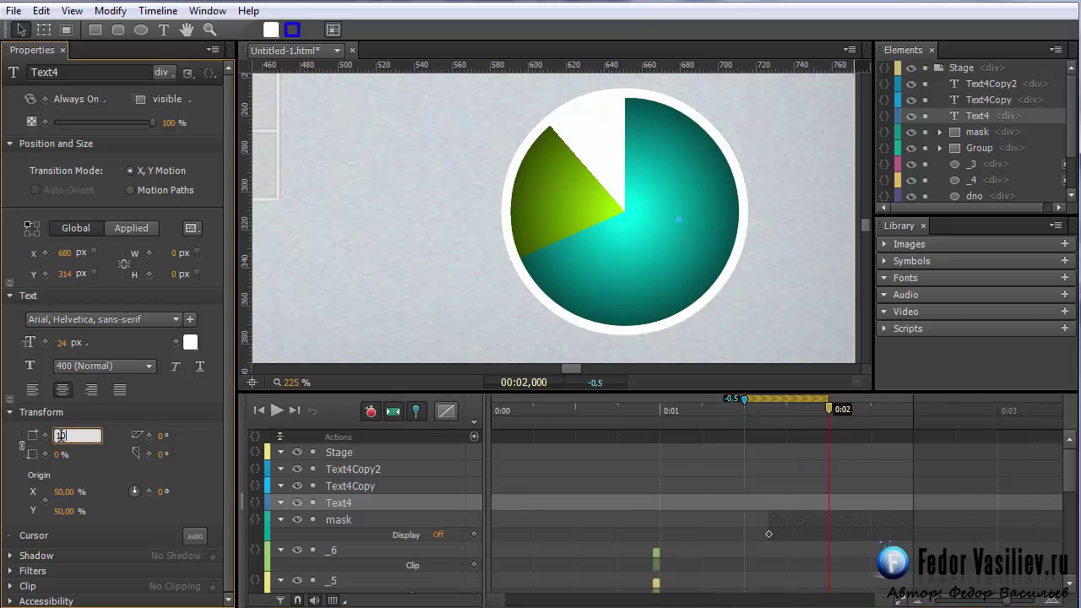
text(0)
key(Return)
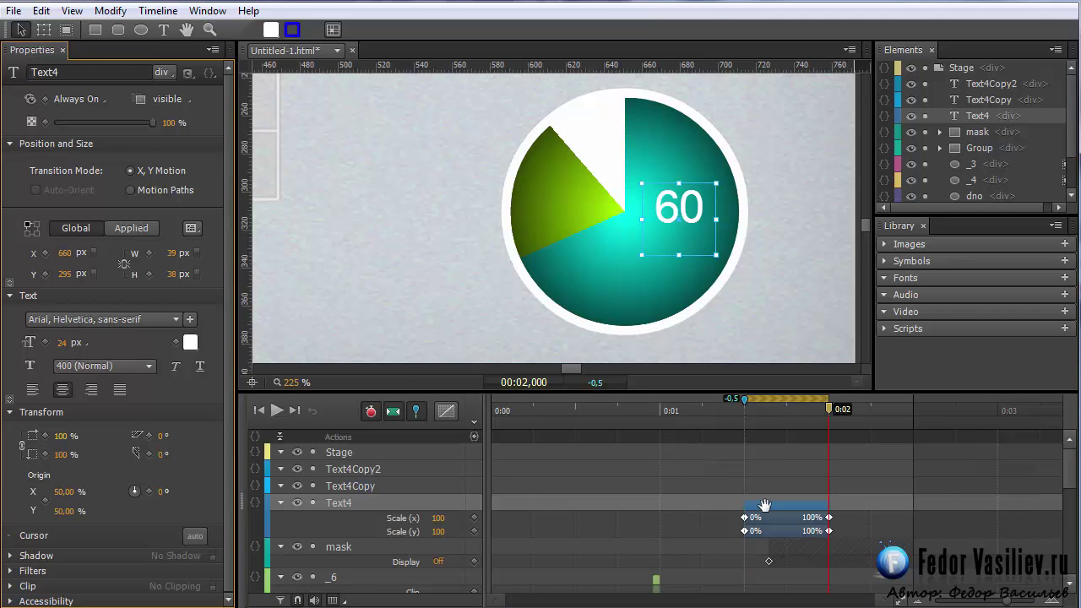
Try an Elastic easing on the teal label's scale transition and play the animation
click(764, 506)
click(446, 410)
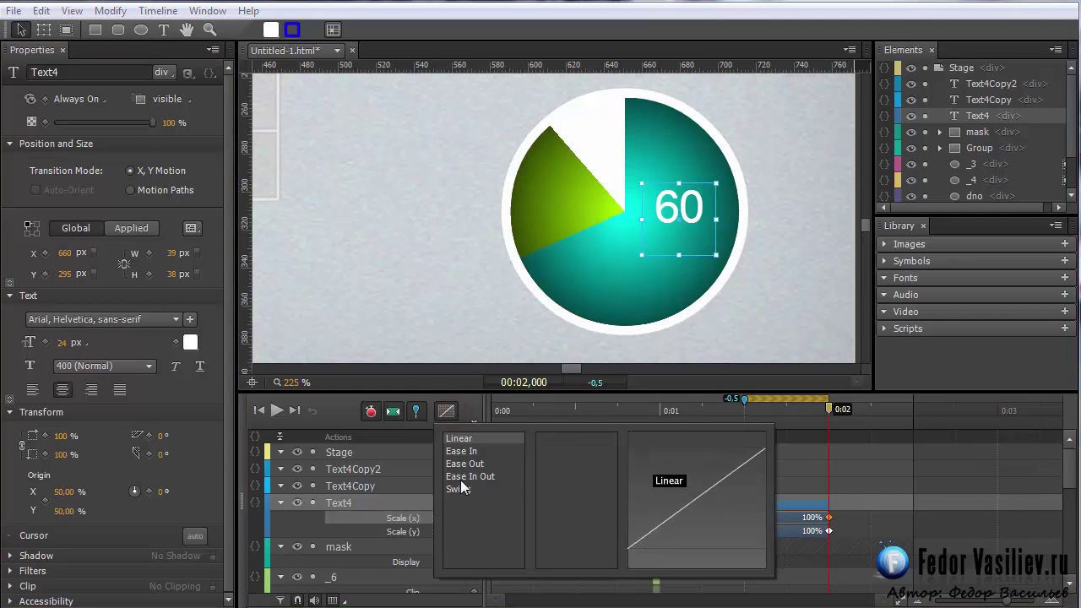
click(470, 476)
click(553, 540)
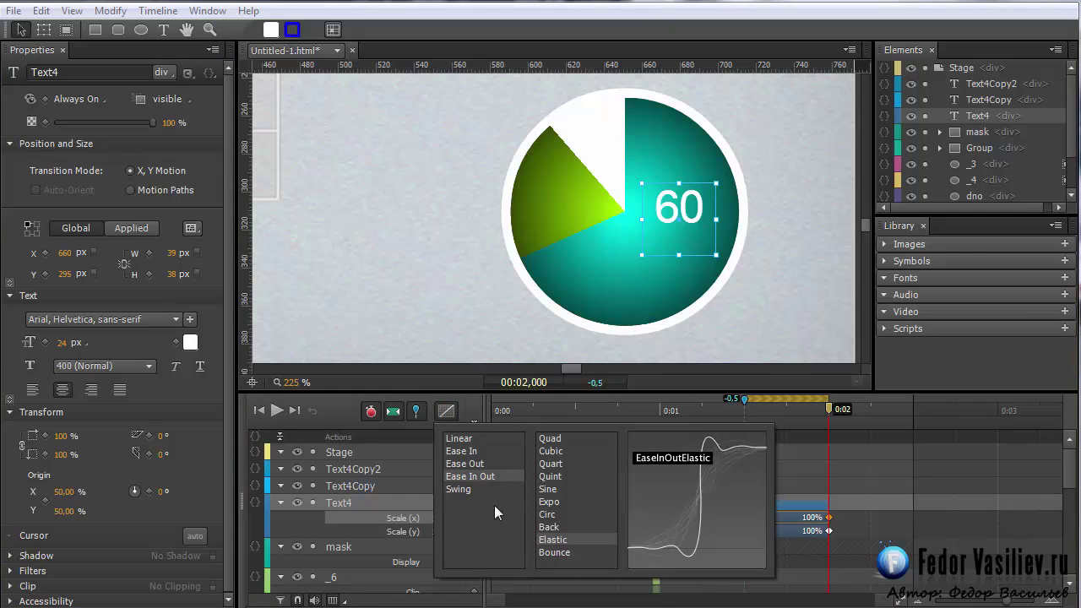
click(466, 463)
click(554, 540)
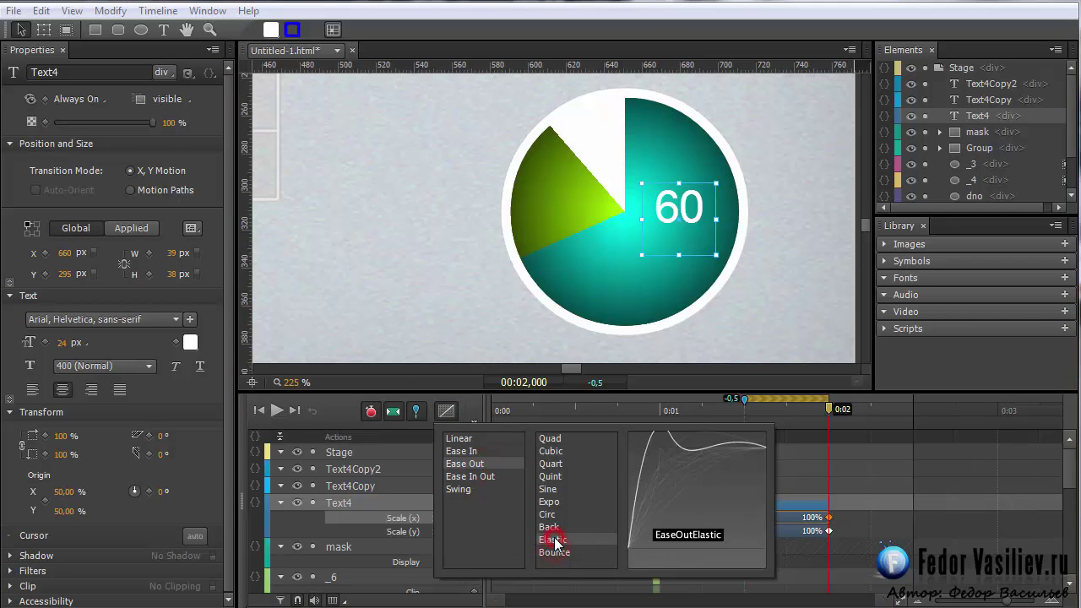
click(554, 540)
click(277, 411)
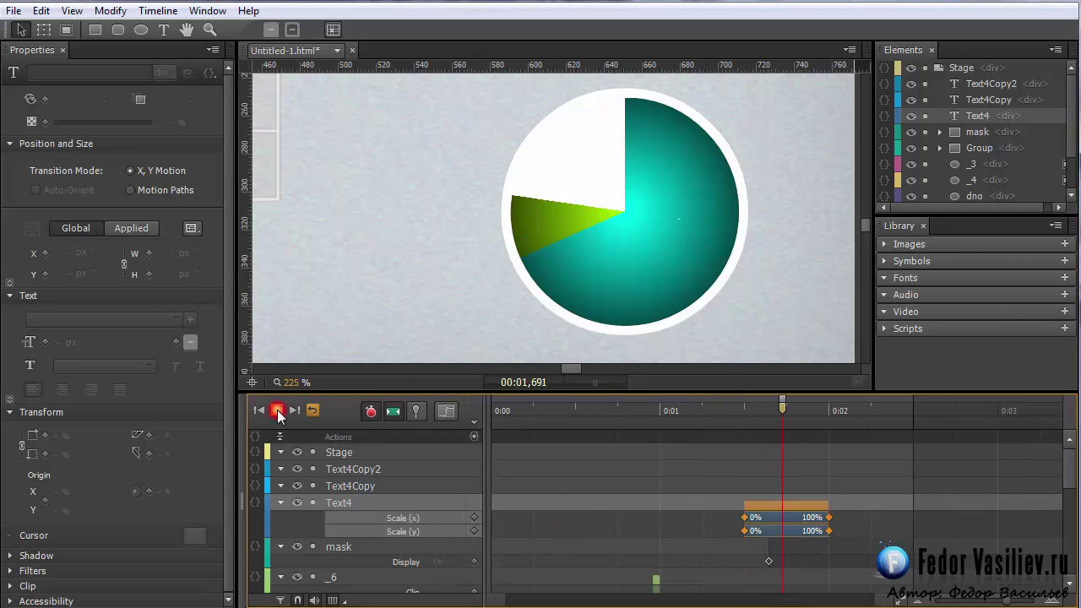
Set the teal label's scale transition to Ease Out Elastic easing and play it back from 1.5 s
click(743, 409)
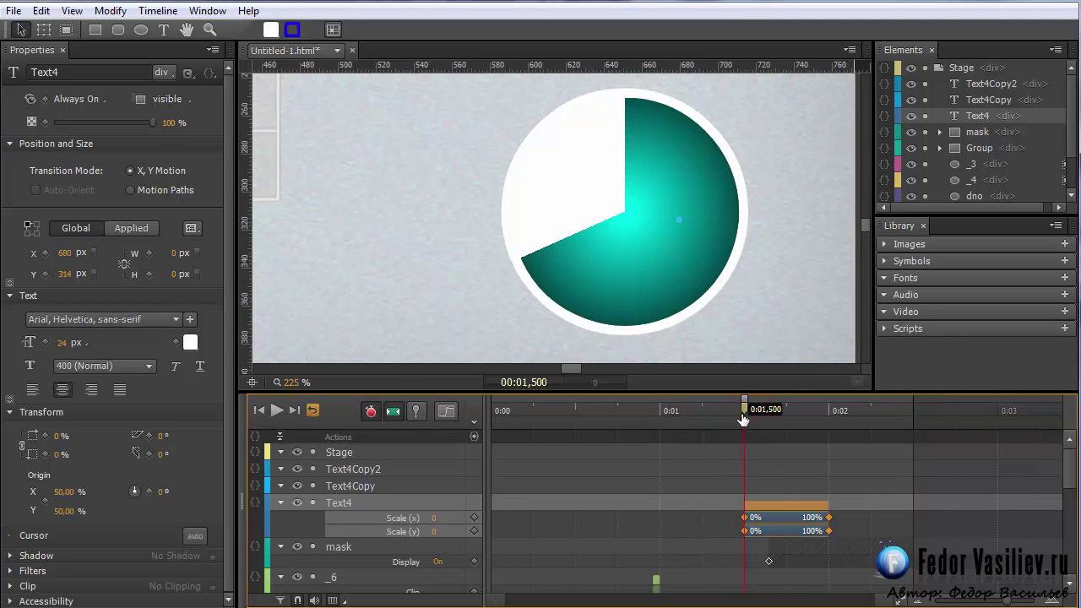
click(764, 510)
click(446, 411)
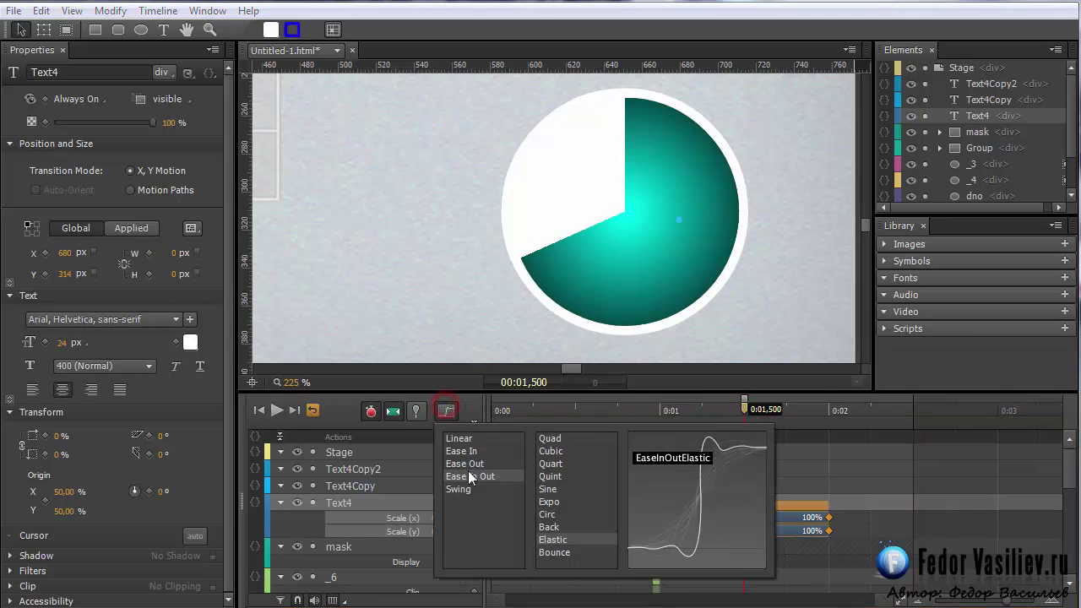
click(466, 464)
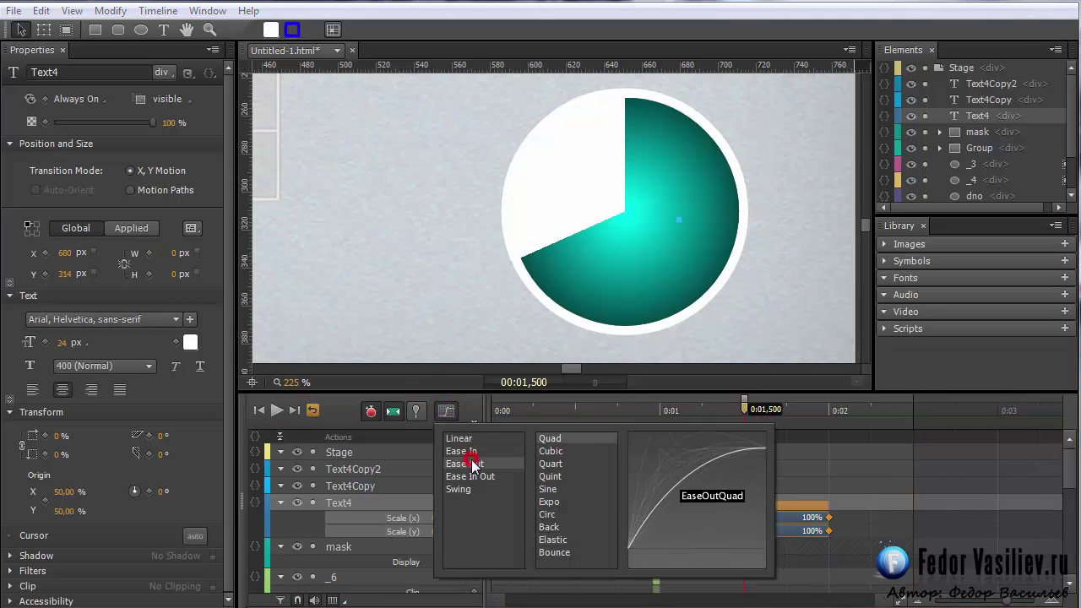
click(547, 538)
click(276, 410)
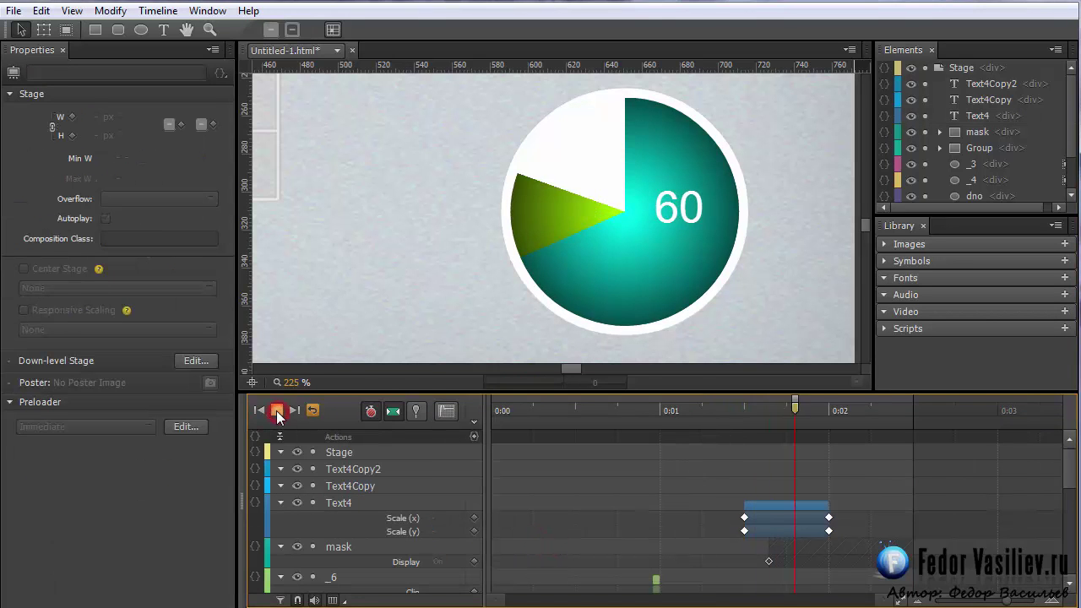
drag(703, 411, 744, 413)
click(276, 410)
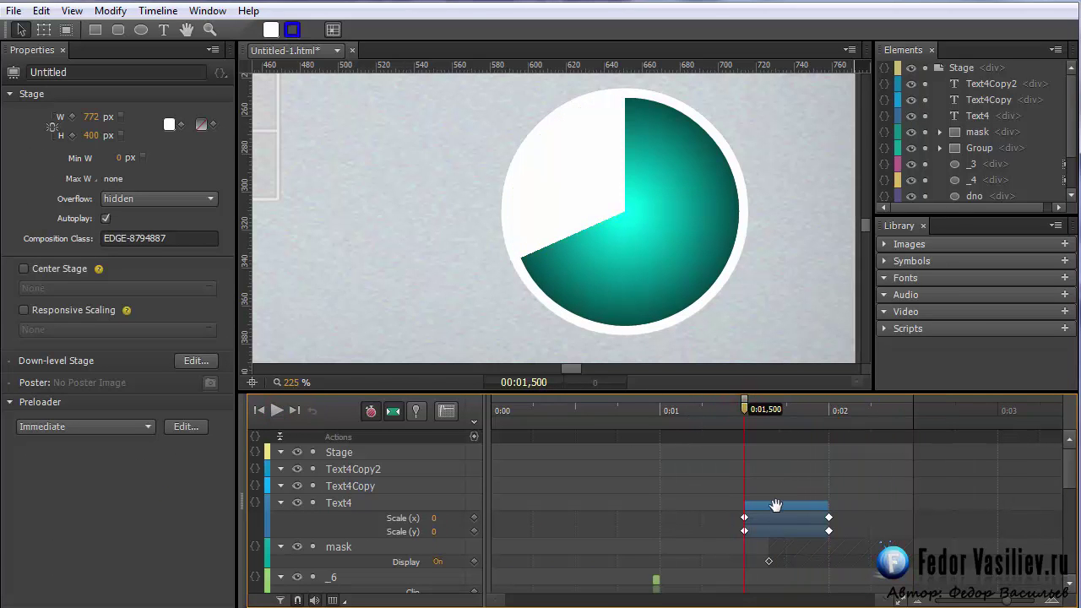
Copy the teal label's scale transition and paste it onto the green sector's label Text4Copy at 2 s
click(775, 505)
right_click(775, 505)
click(816, 560)
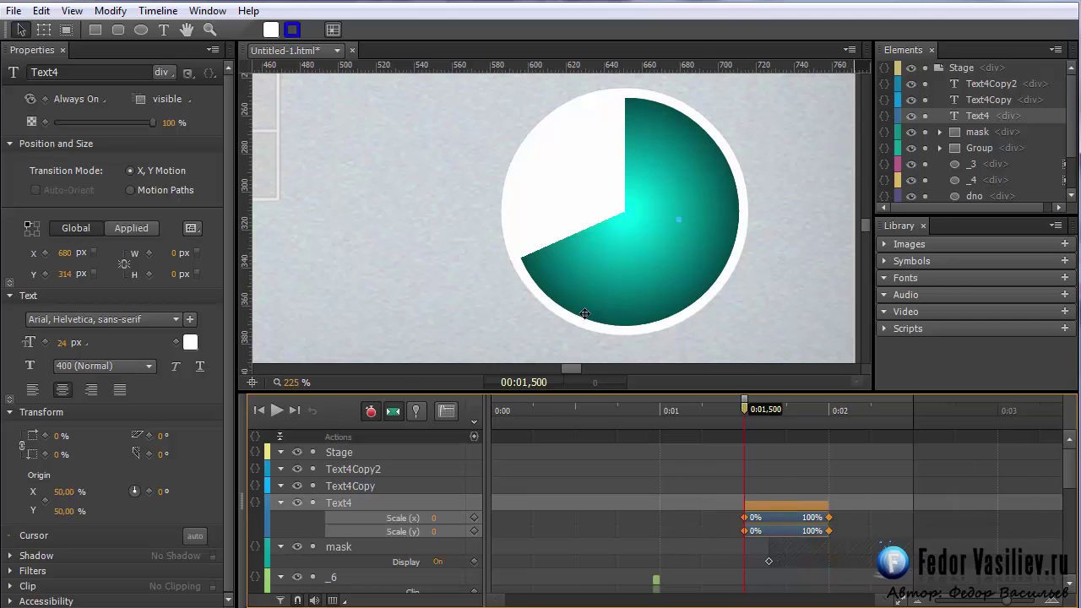
drag(743, 409, 828, 414)
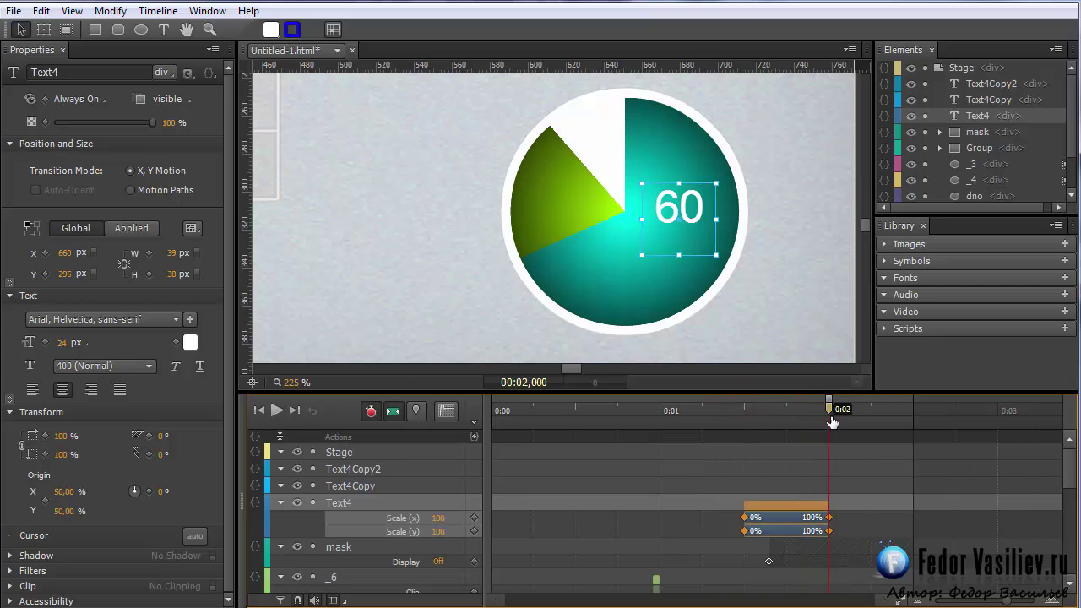
click(986, 102)
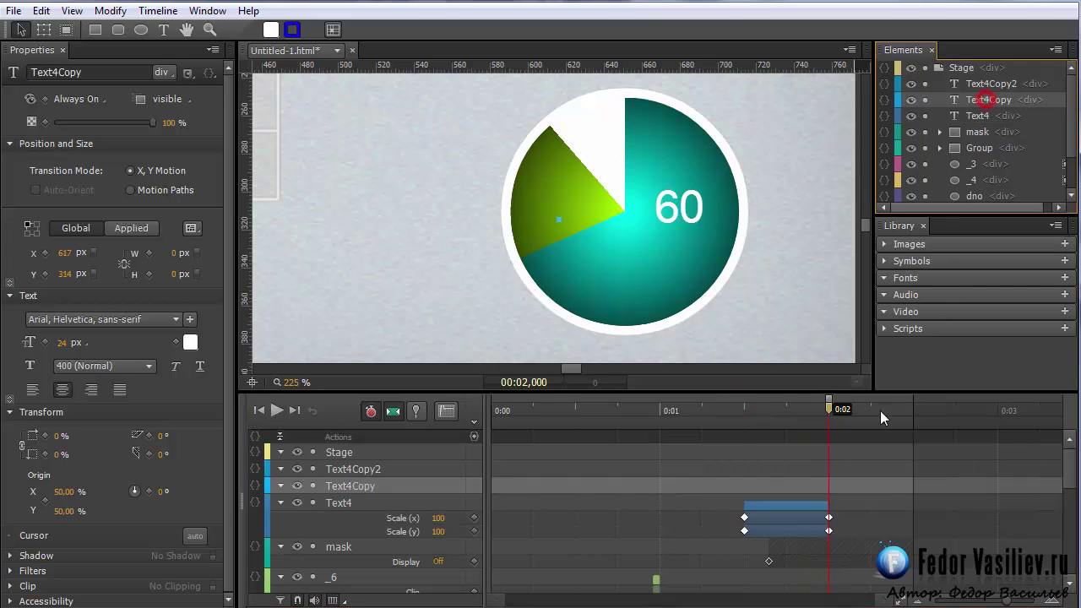
right_click(830, 490)
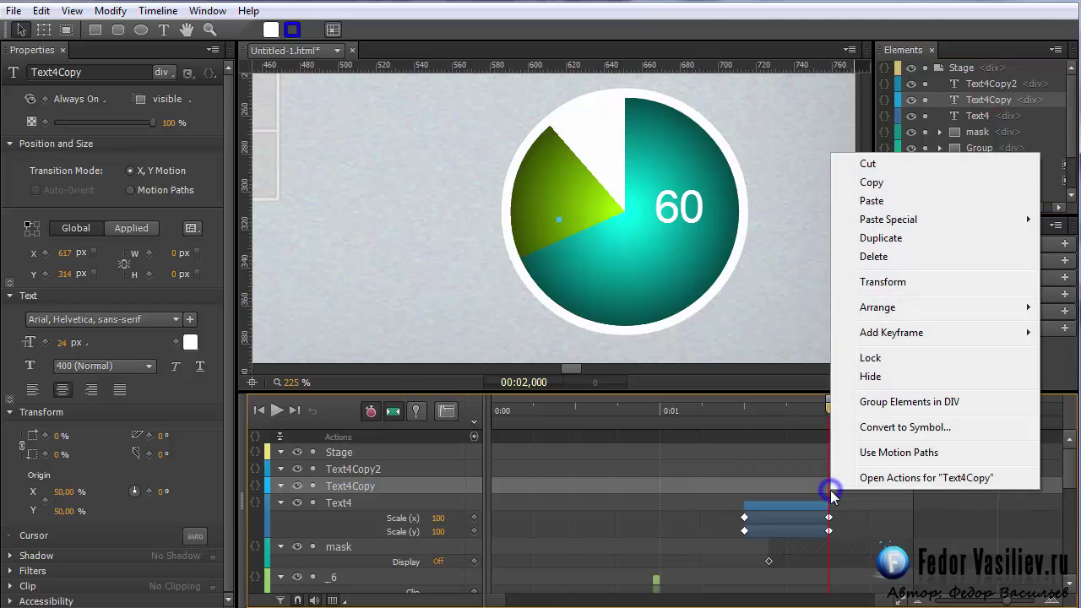
click(872, 202)
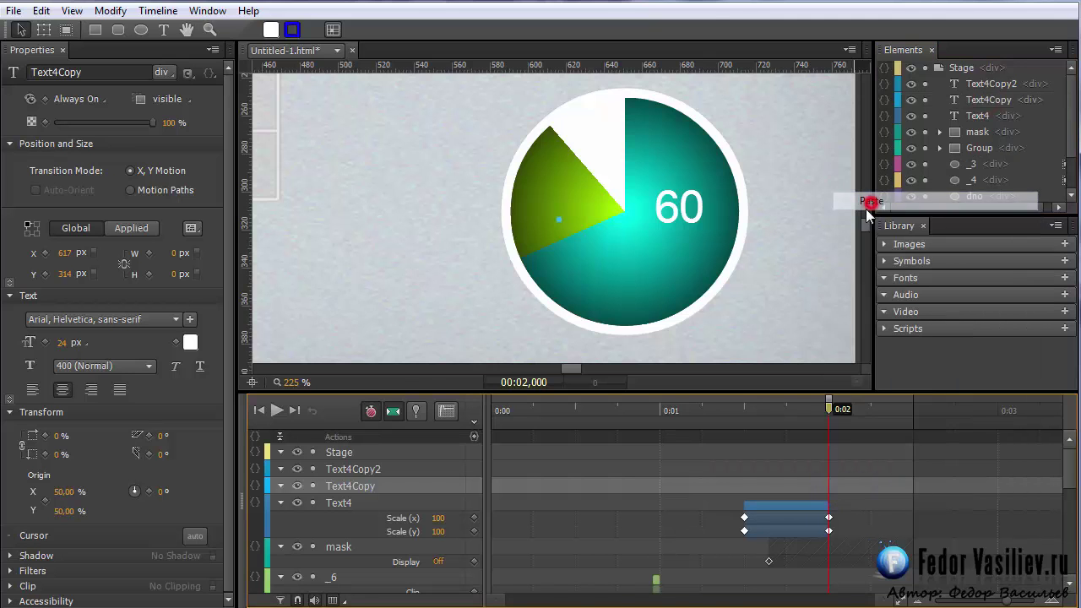
Paste the copied scale transition onto the orange-red sector's label Text4Copy2 at 2.5 s
drag(812, 408, 911, 433)
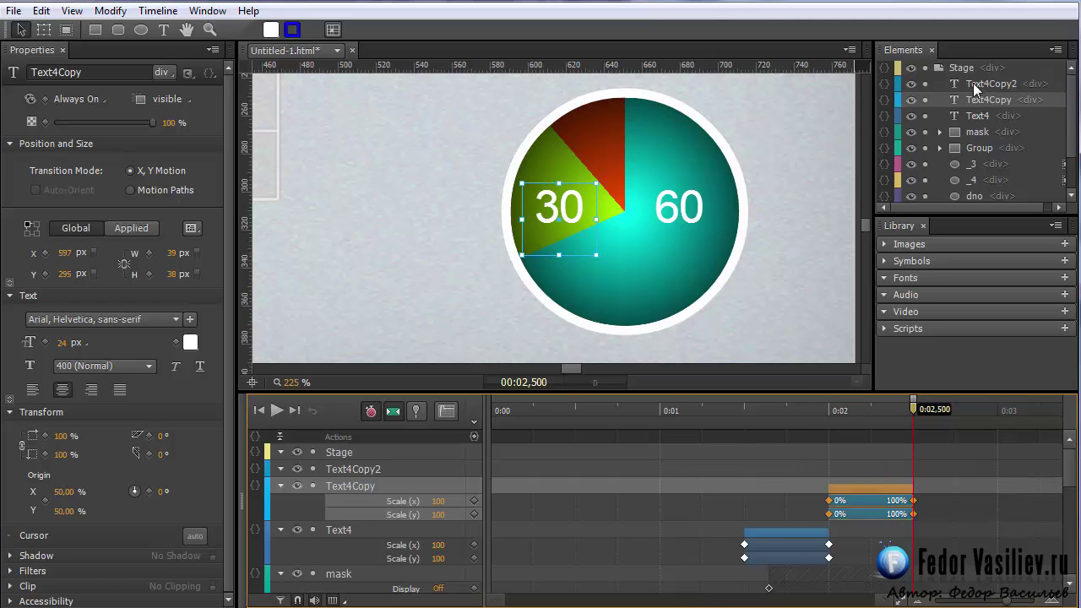
click(973, 83)
right_click(915, 470)
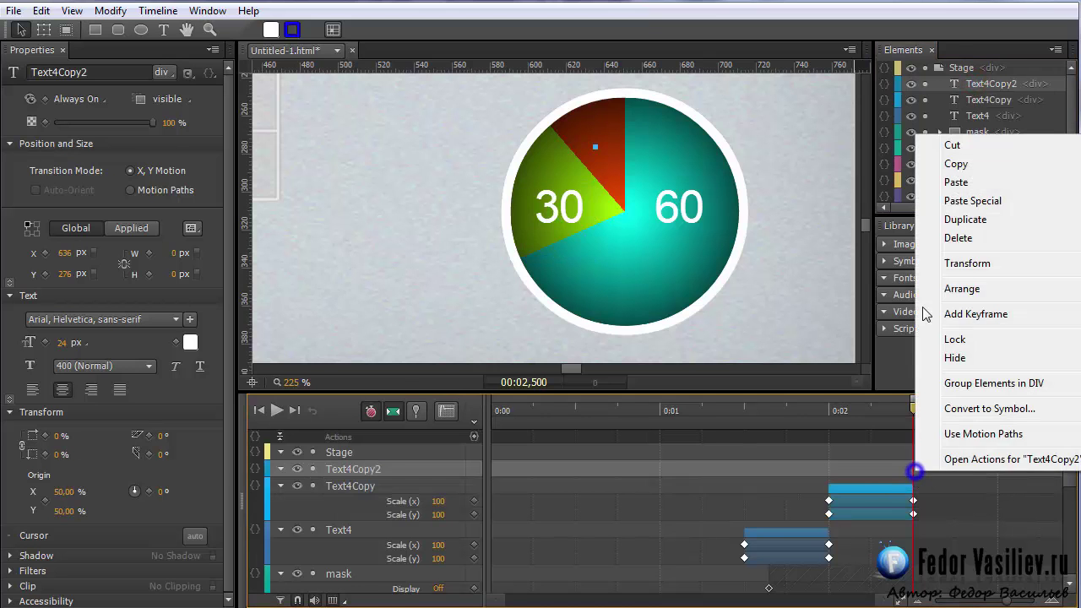
click(948, 183)
Play the whole animation from the start to check the labels popping up on the pie chart
click(259, 411)
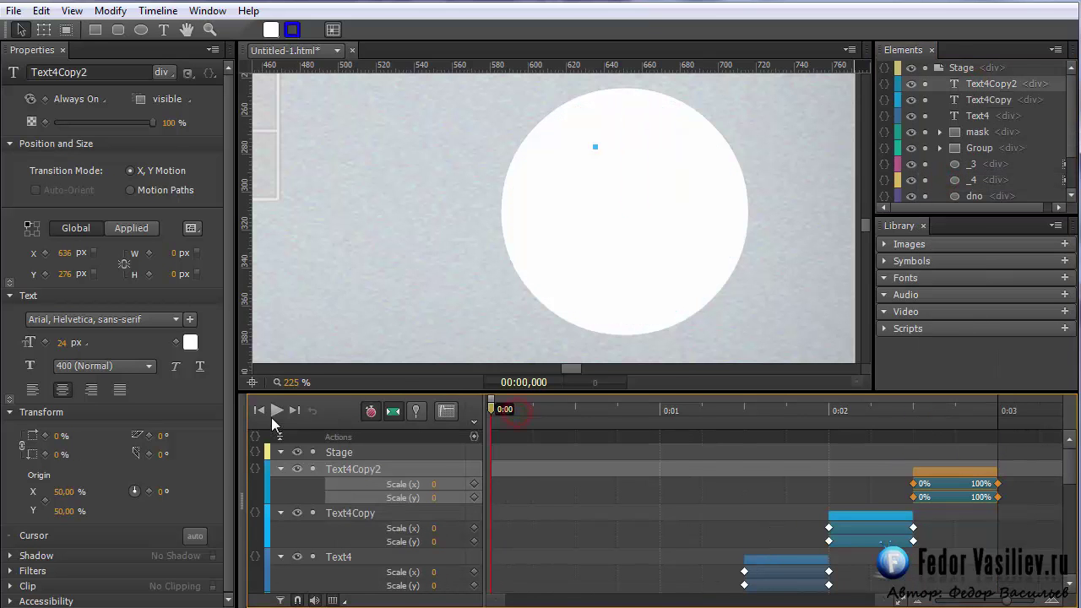
click(274, 412)
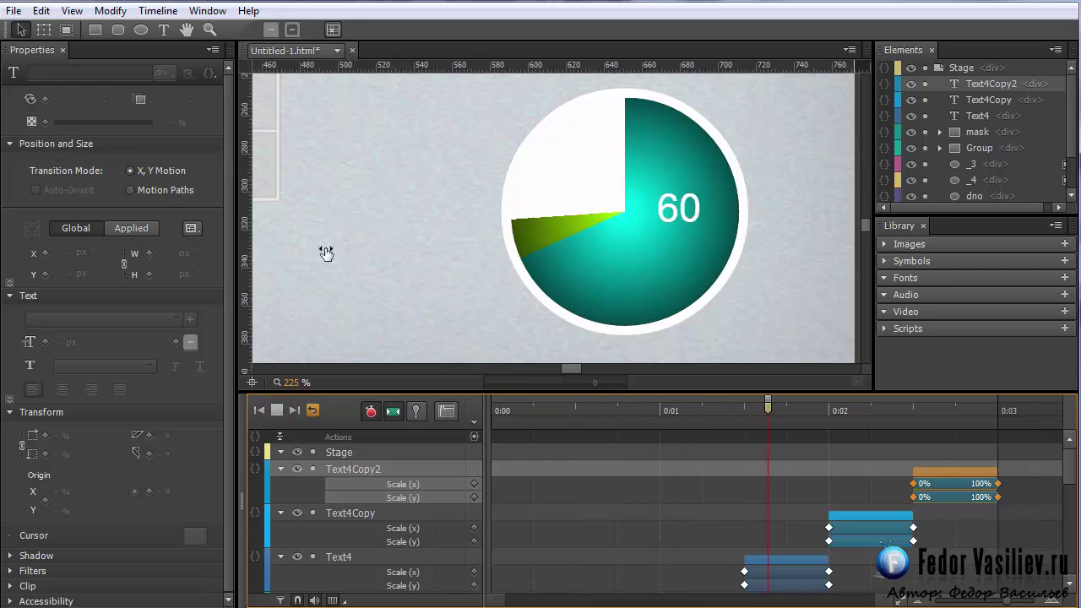
scroll(1066, 513, down, 3)
scroll(1067, 513, up, 4)
scroll(712, 230, down, 2)
scroll(642, 234, up, 3)
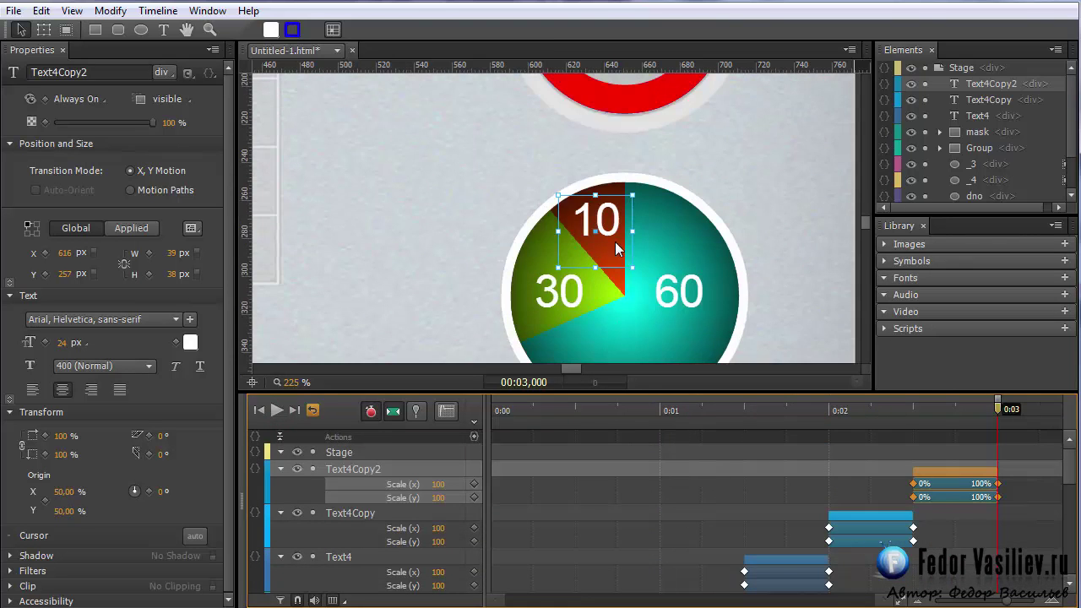
Preview the composition in the browser and reload the page to replay the chart animations
scroll(360, 319, down, 5)
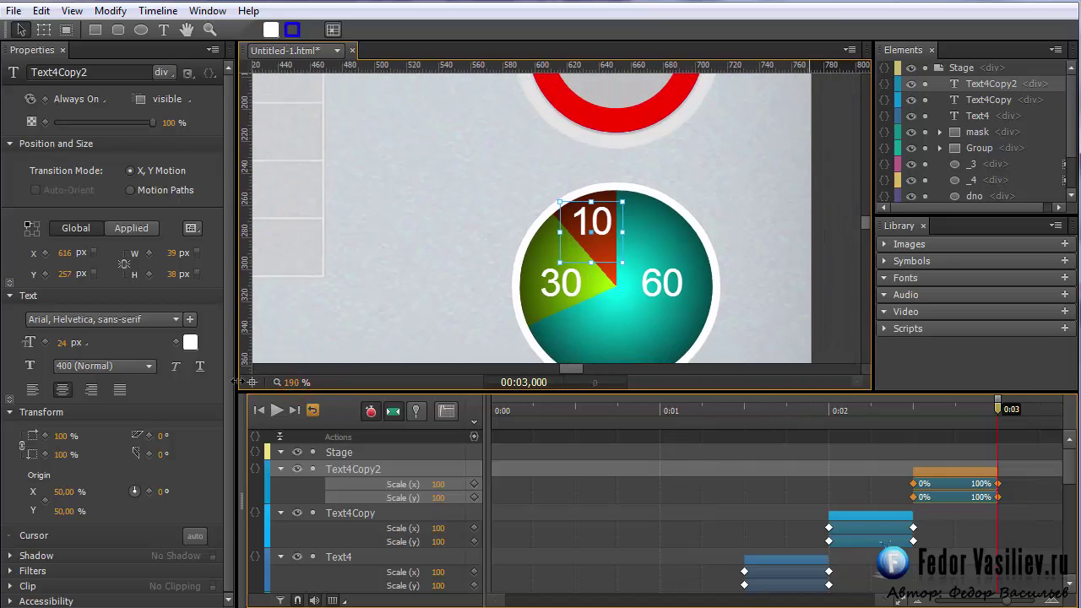
scroll(361, 314, down, 2)
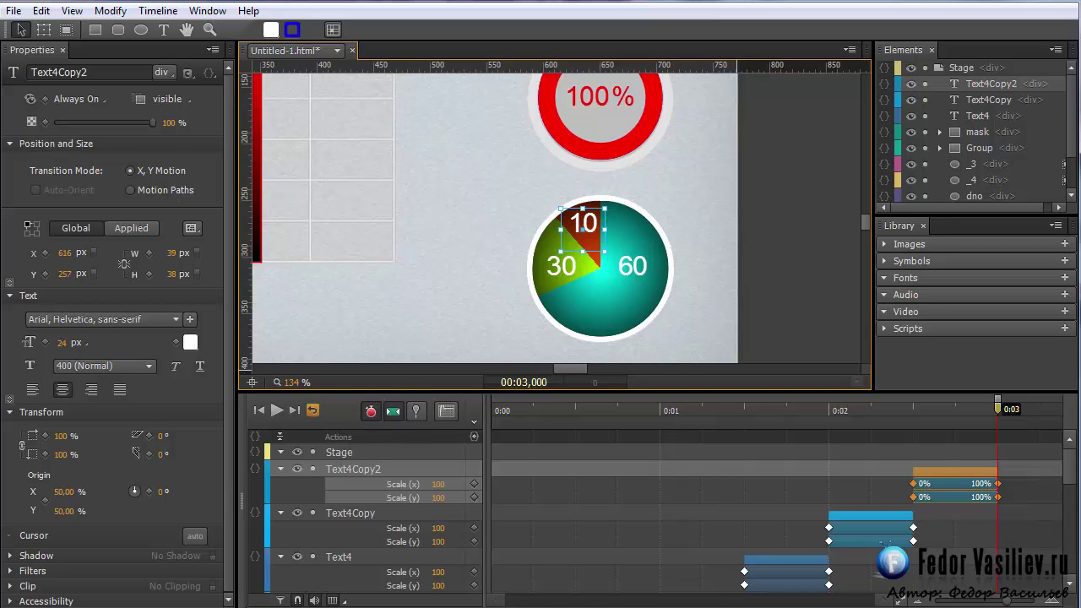
key(ctrl+Return)
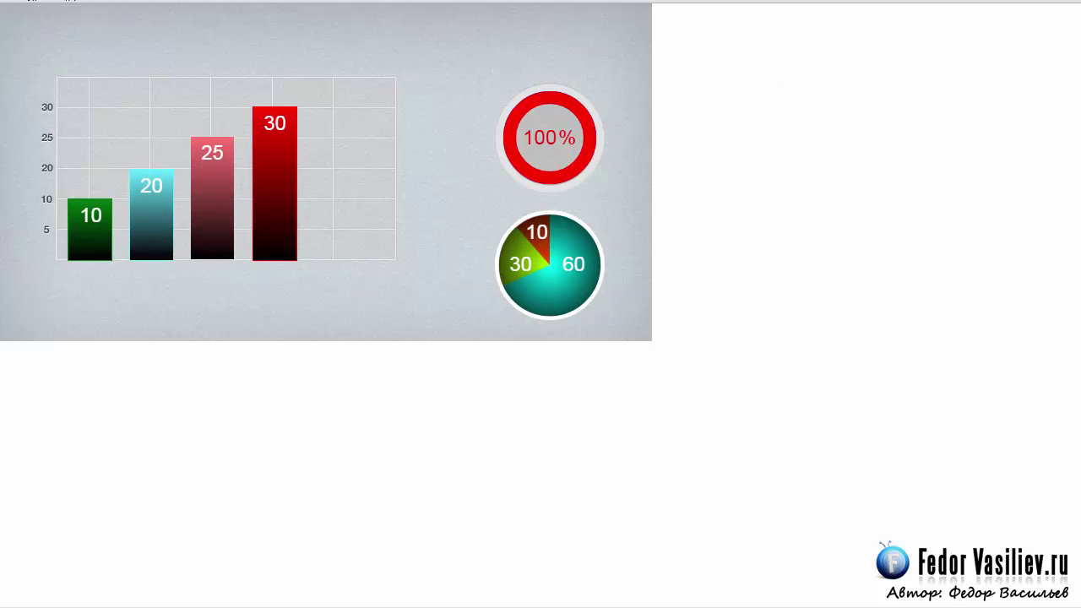
key(F5)
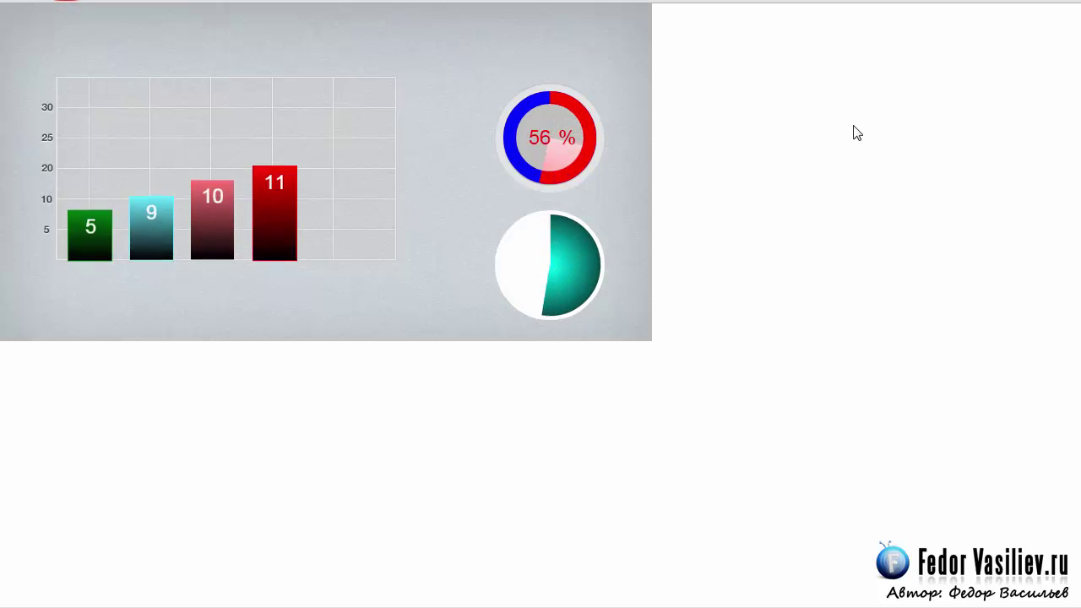